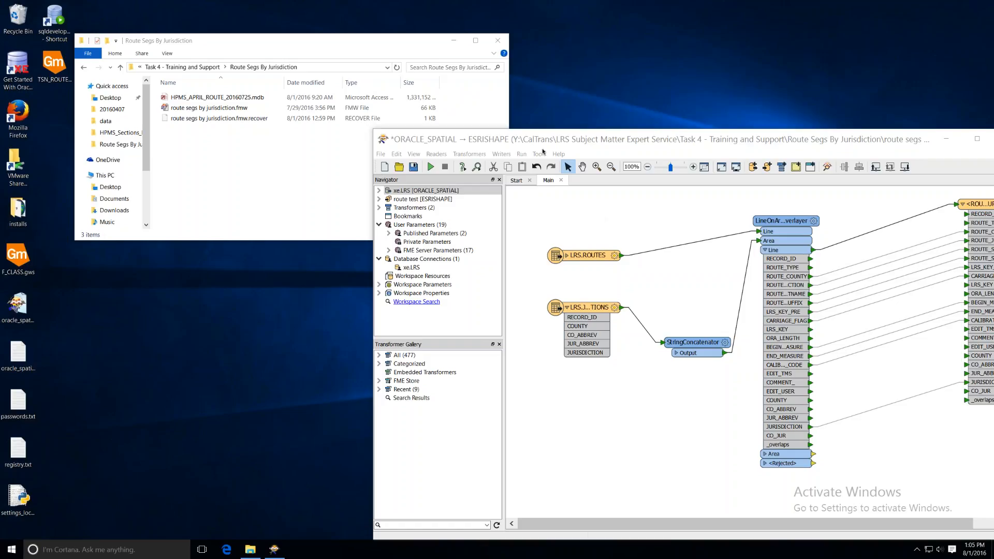
- Launch a second FME Workbench 2016.1 session and dismiss its welcome dialog
left_click_drag(522, 140, 533, 137)
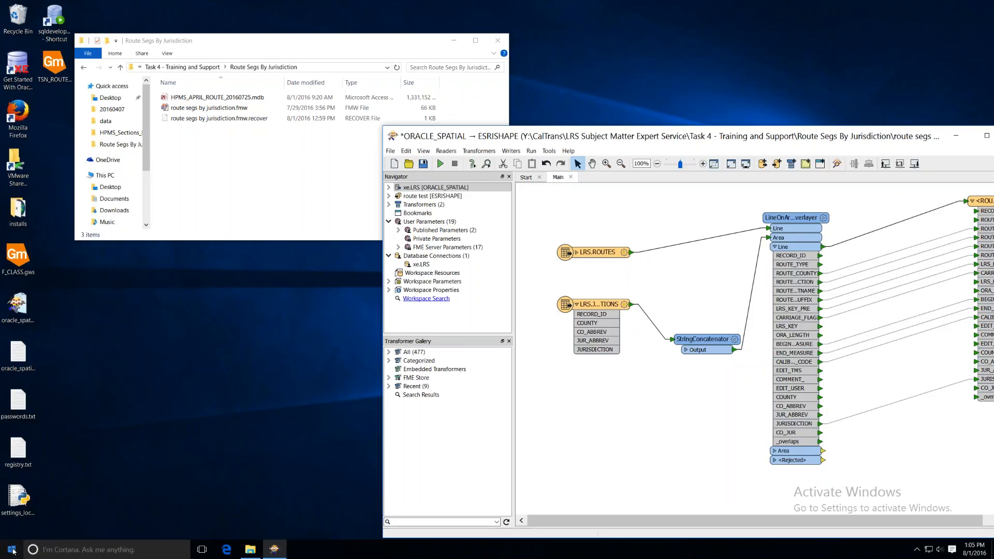
left_click(12, 551)
left_click(63, 550)
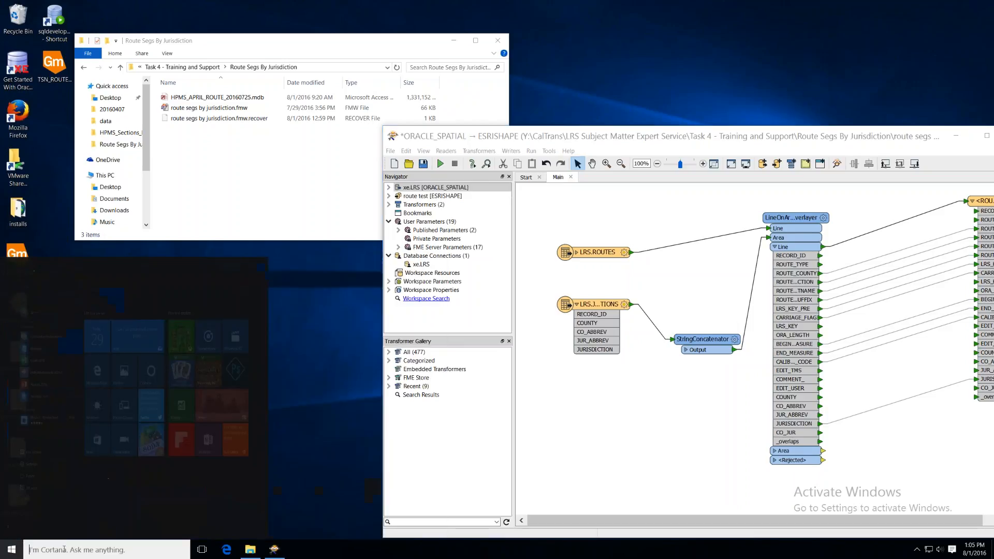
type("fm")
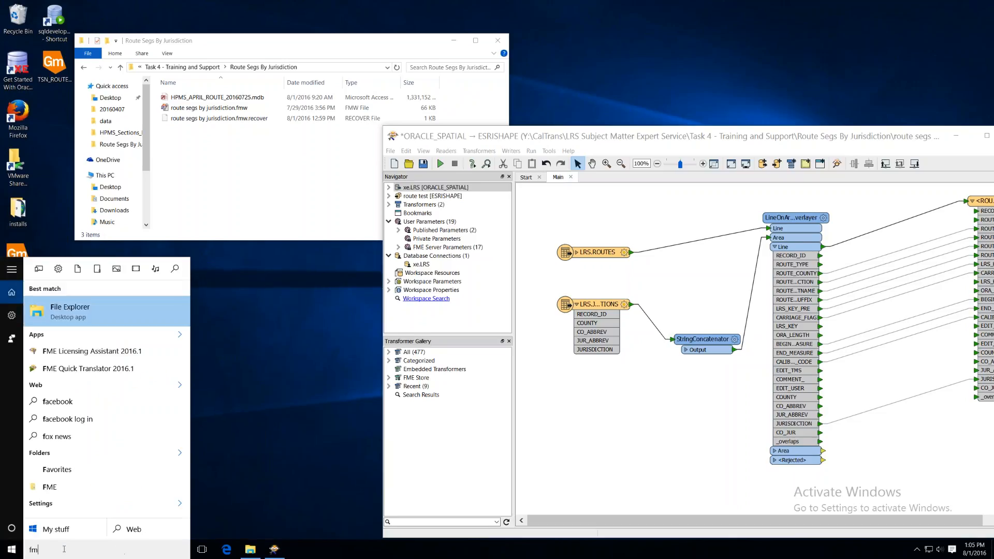
type("e")
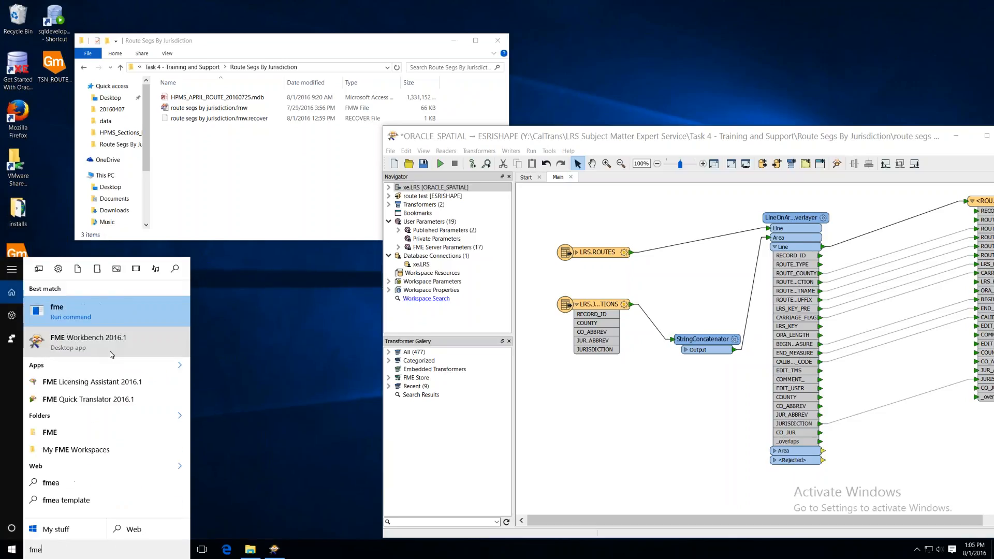
left_click(137, 337)
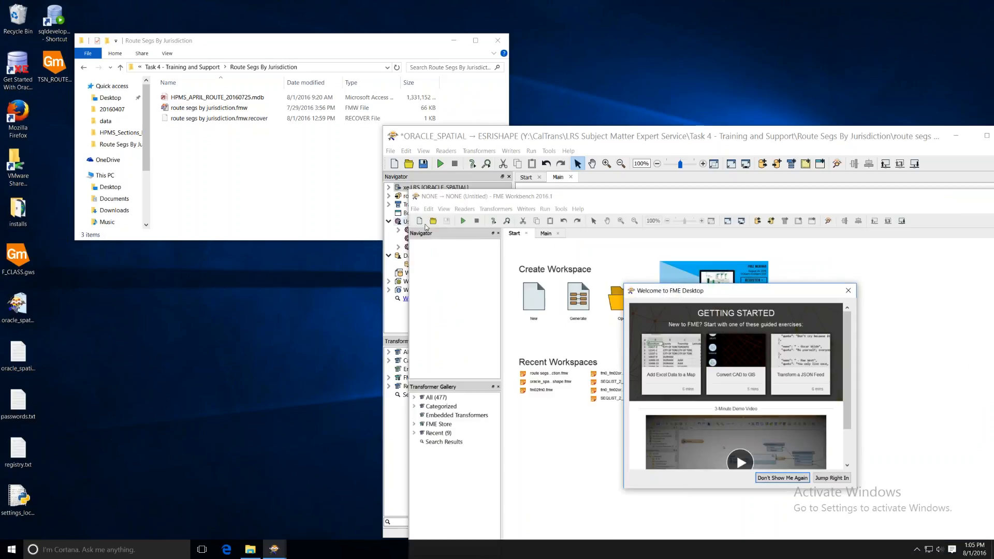
left_click(847, 291)
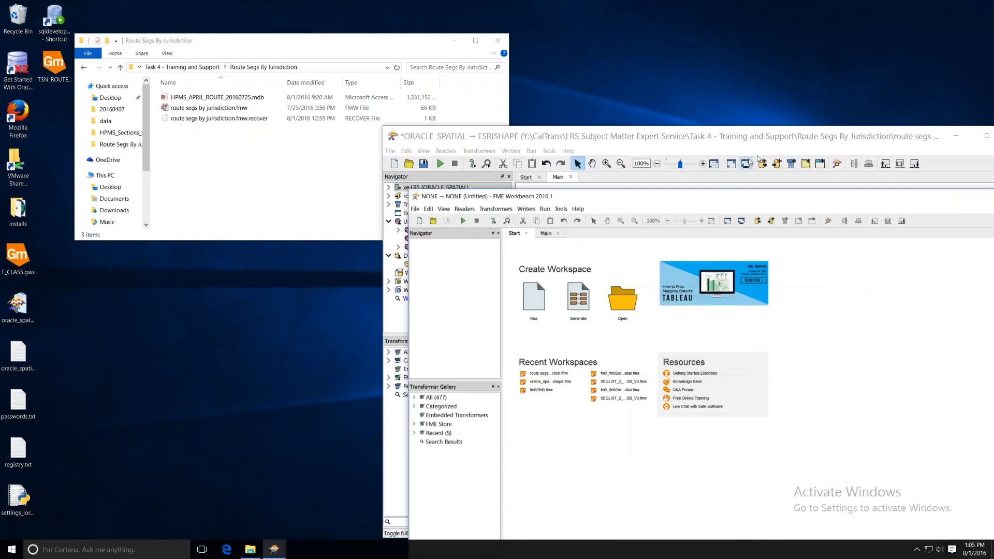
- Create a blank workspace in the new session, moving its window clear of the existing workspace and enlarging it
left_click_drag(800, 198, 482, 42)
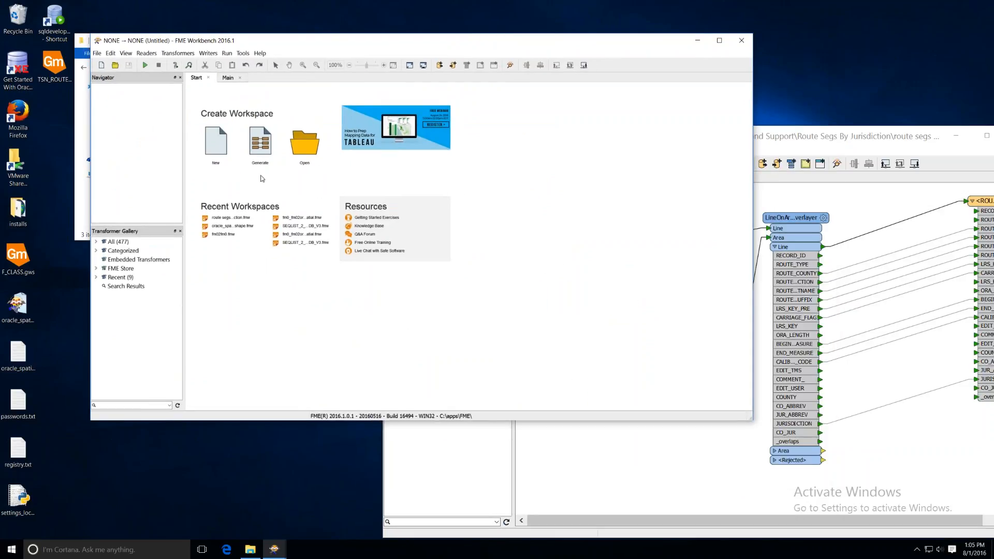
left_click_drag(414, 35, 401, 20)
left_click(232, 122)
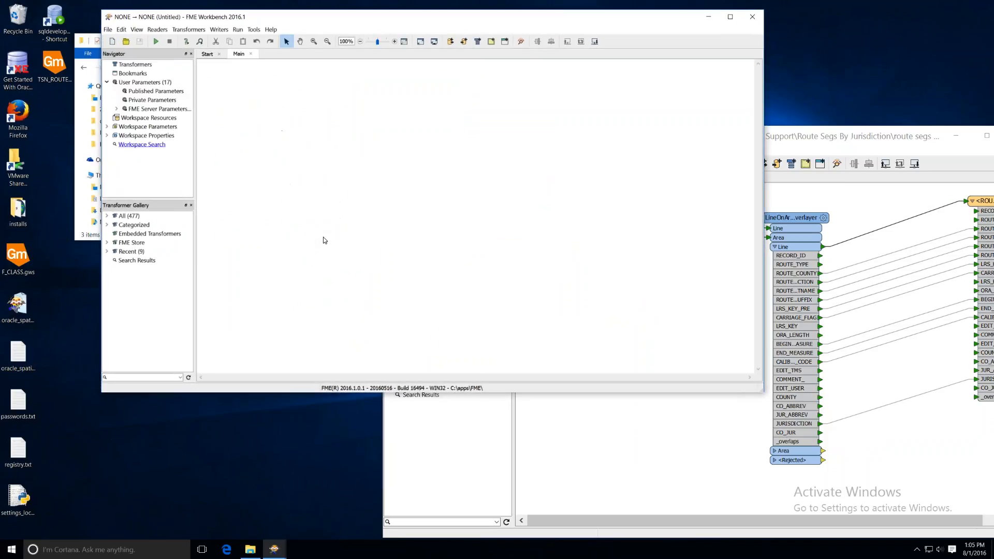
left_click_drag(763, 392, 787, 454)
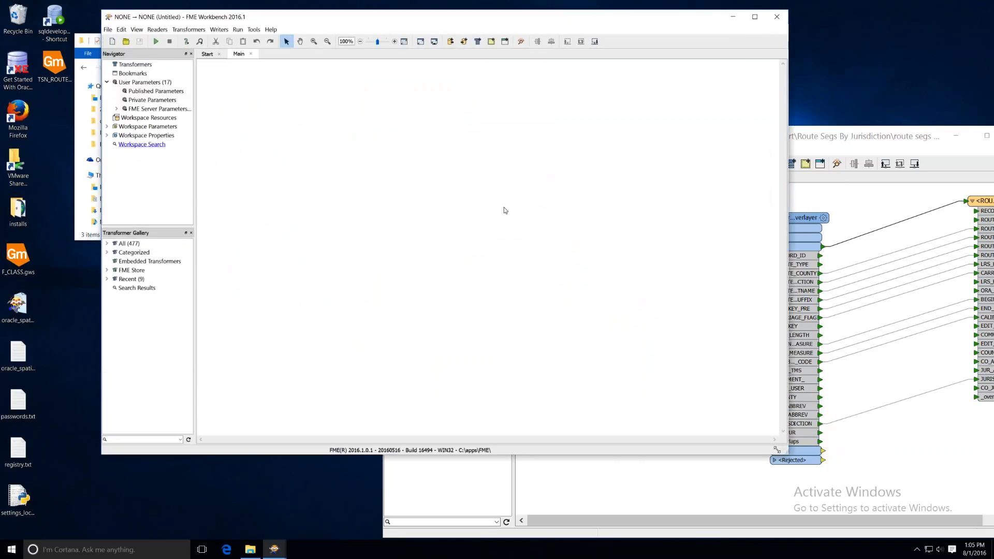
- Start adding a reader with the format Intergraph GeoMedia Access Warehouse
left_click(452, 42)
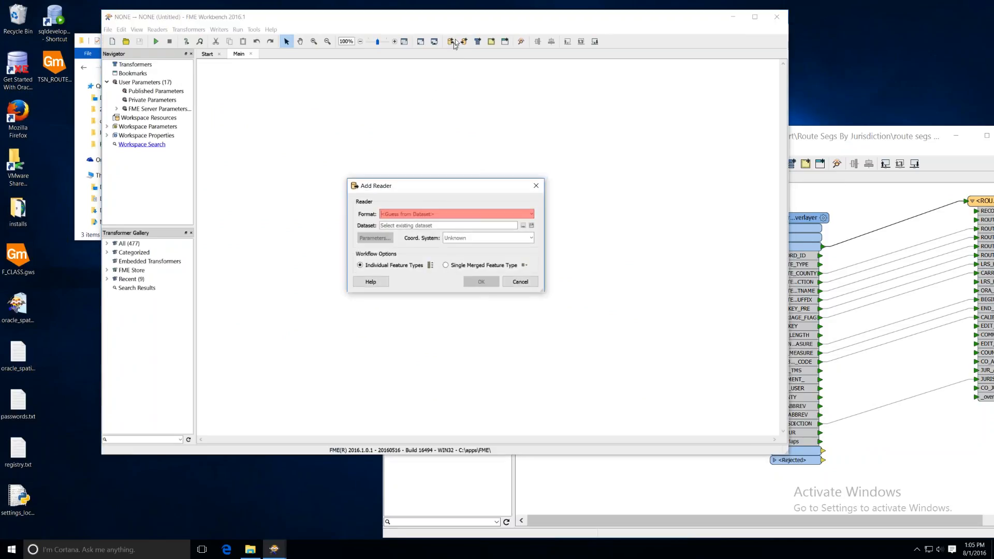
left_click(487, 214)
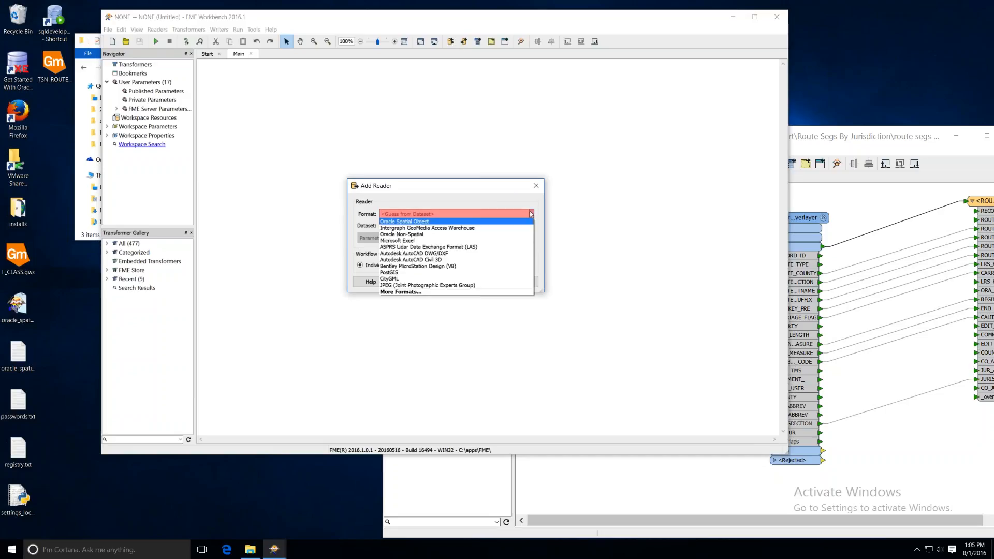
left_click(448, 229)
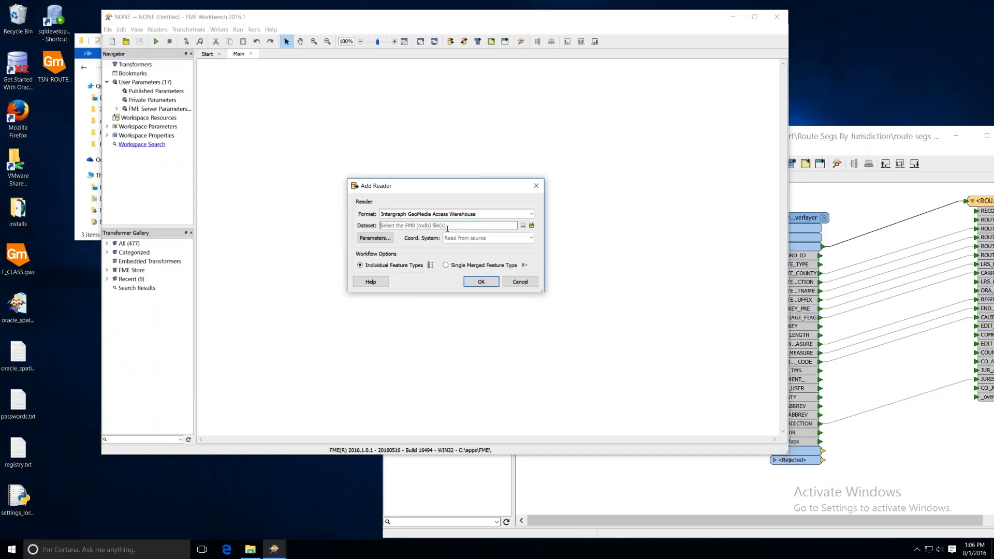
- Choose HPMS_APRIL_ROUTE_20160725.mdb from the CalTrans folder Task 4 - Training and Support, Route Segs By Jurisdiction, as the reader's dataset
left_click(523, 225)
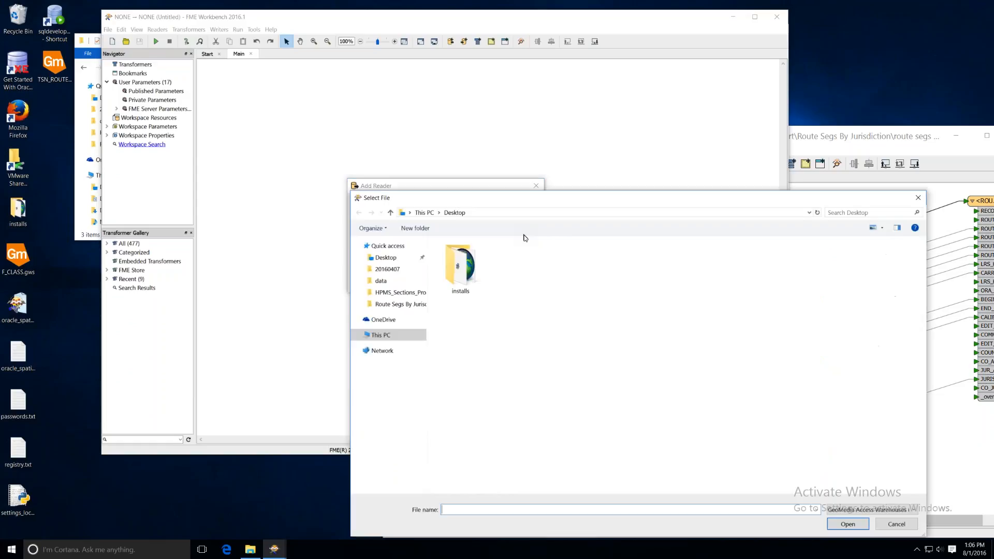
left_click_drag(536, 197, 547, 116)
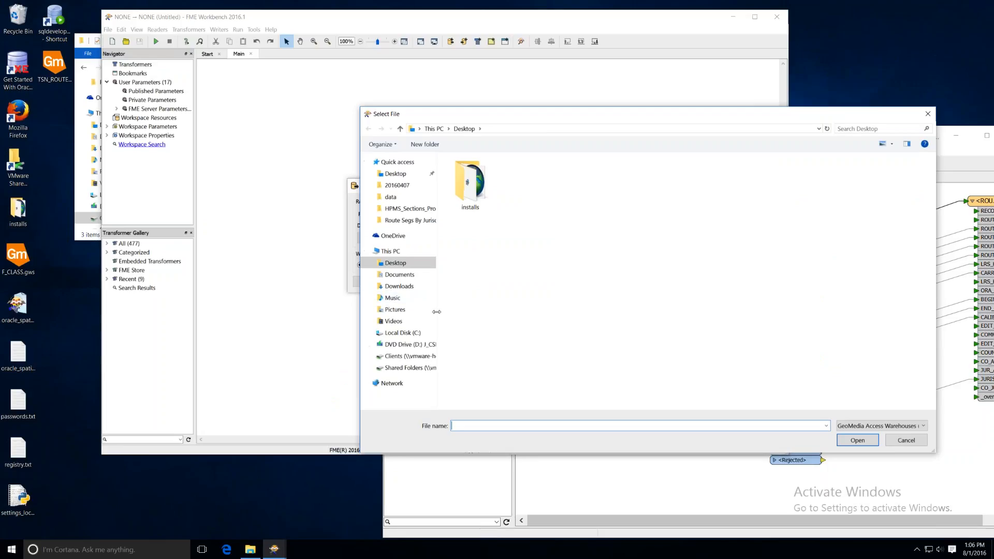
left_click_drag(436, 312, 479, 311)
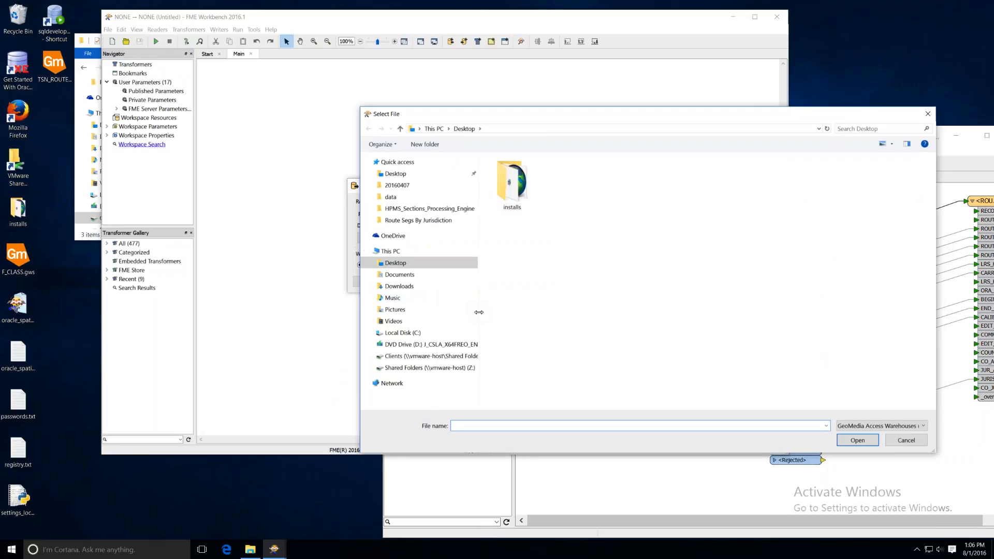
left_click(455, 357)
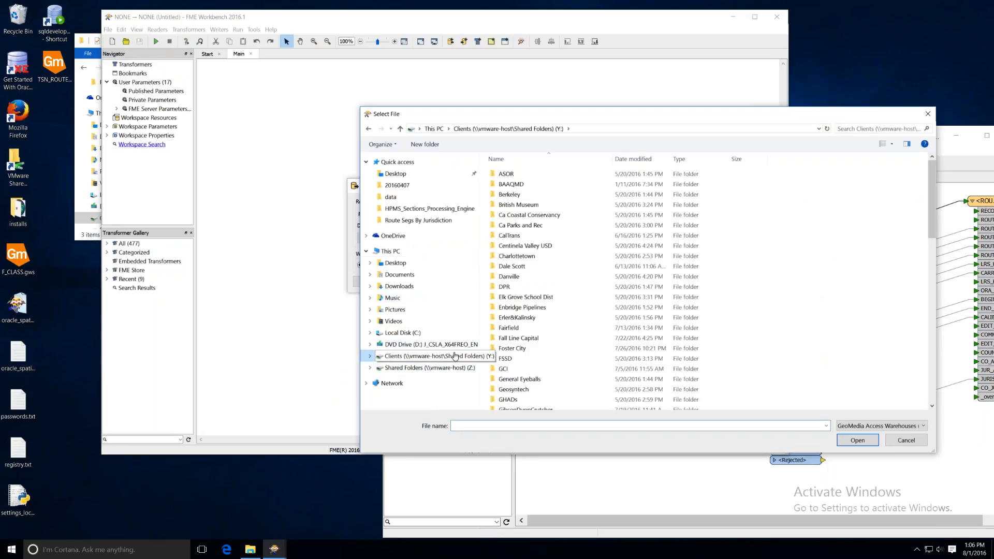
double_click(520, 237)
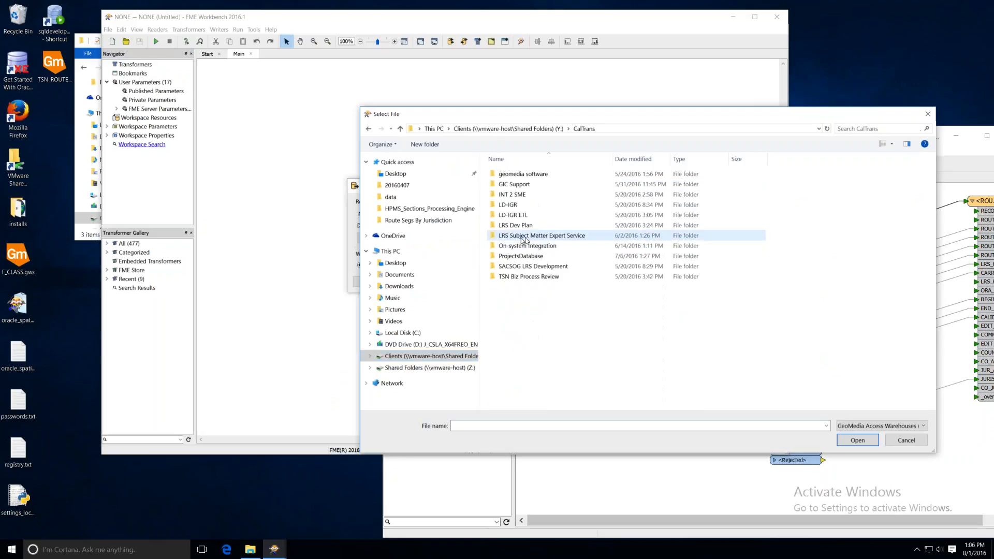
double_click(571, 236)
left_click(542, 216)
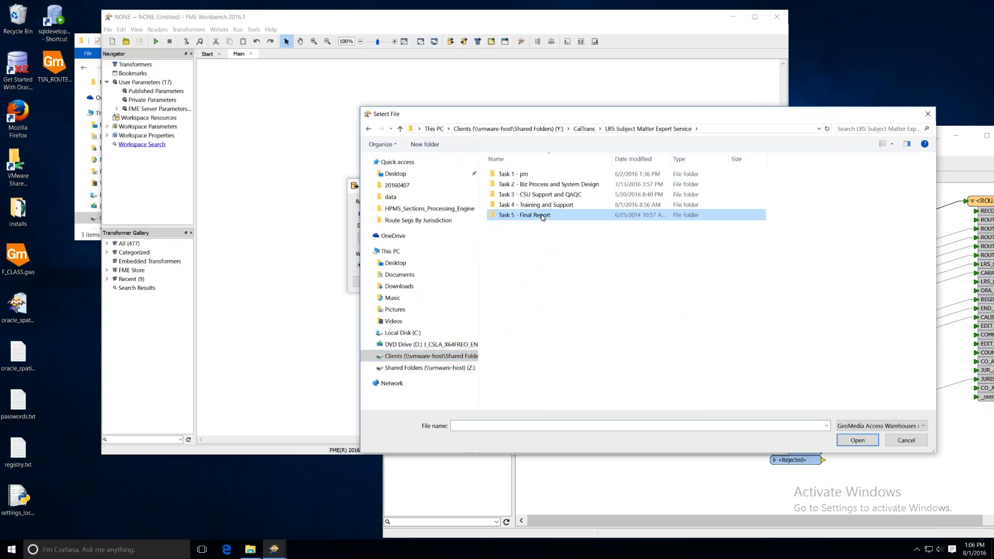
double_click(542, 205)
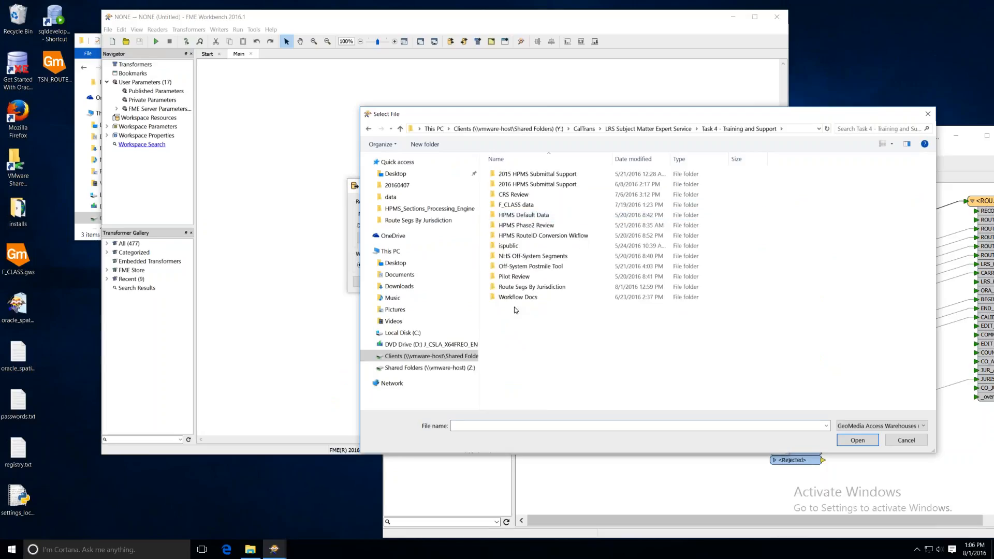
double_click(533, 287)
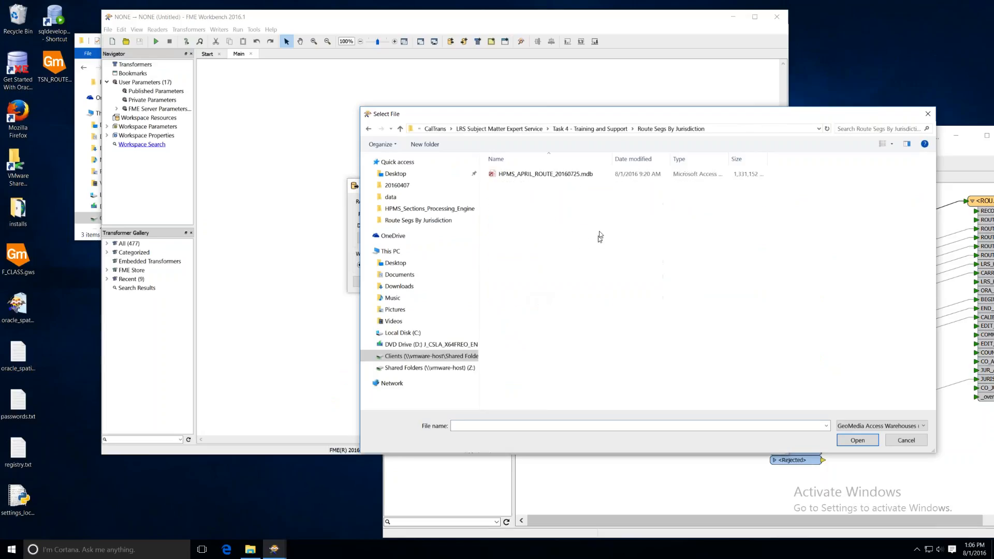
left_click(553, 176)
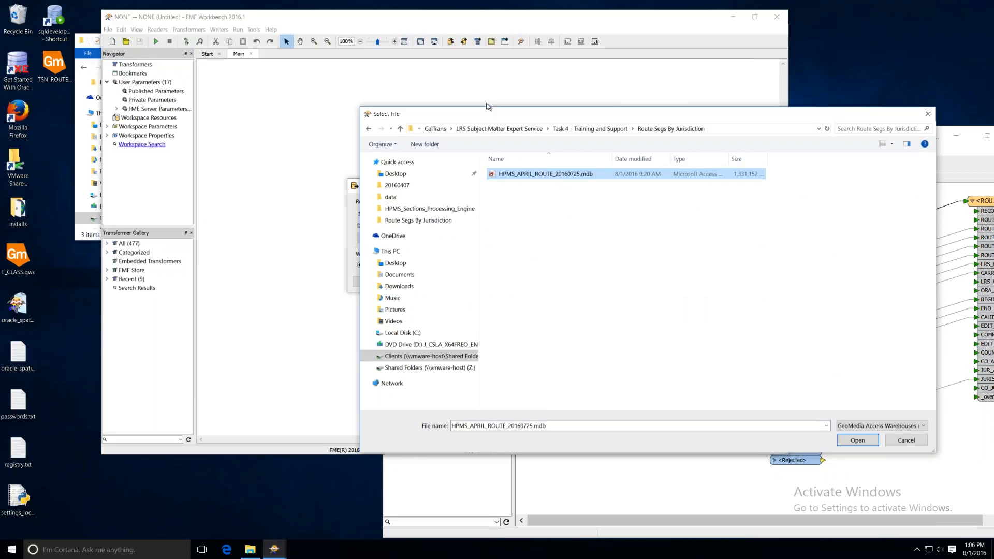
left_click(860, 442)
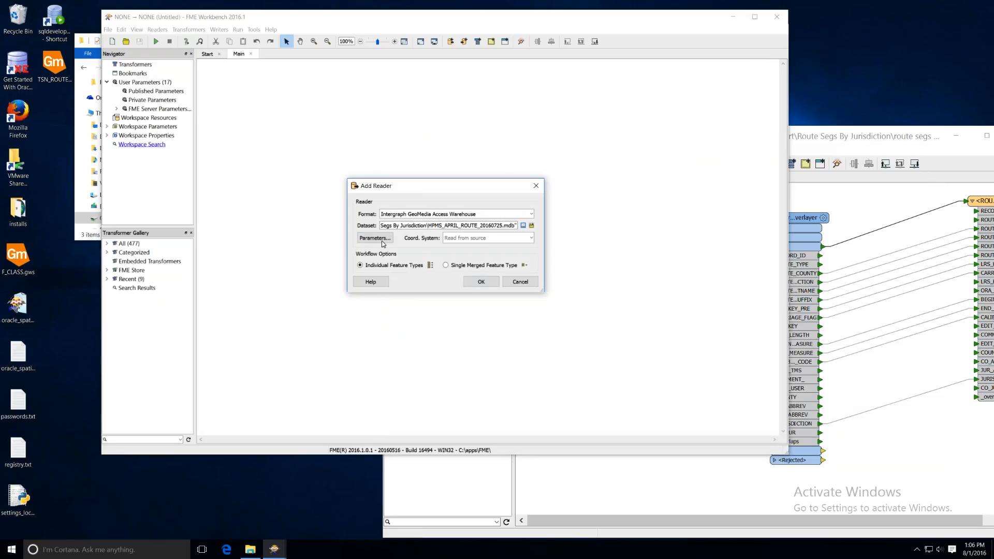
- Limit the reader's table list to Cities_Counties_Districts_Boundaries and HPMS_APR_ROUTES_CATALOG, and add the reader to the workspace
left_click(386, 239)
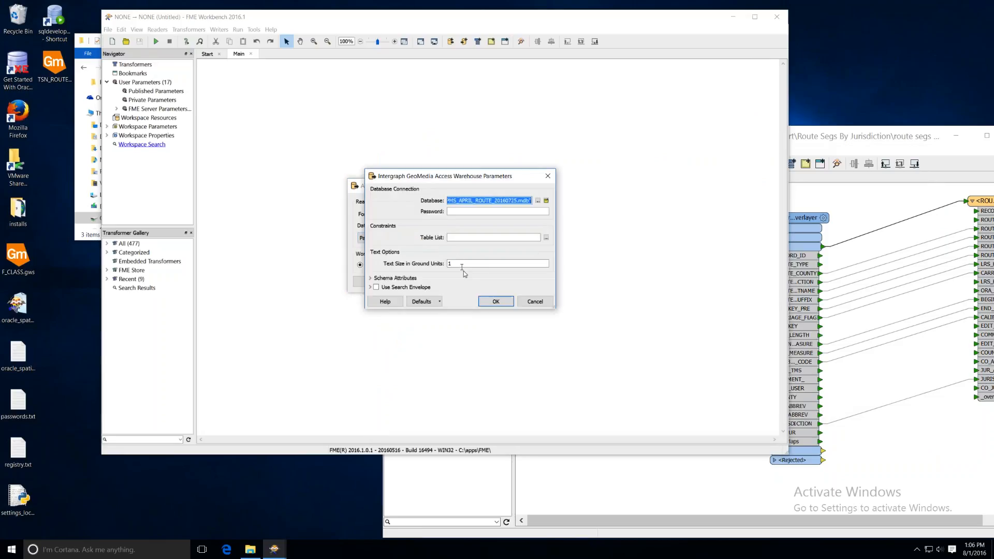
left_click(547, 237)
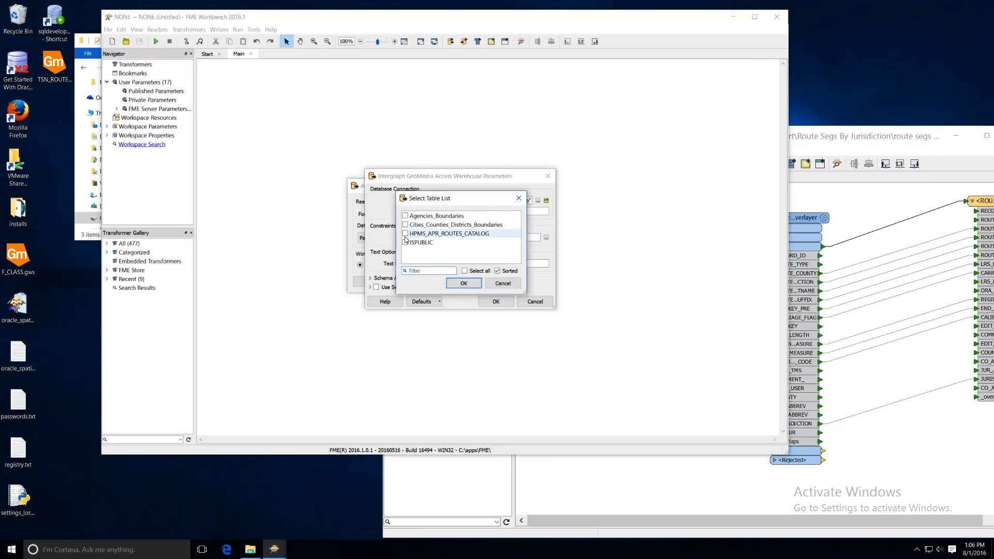
left_click(405, 234)
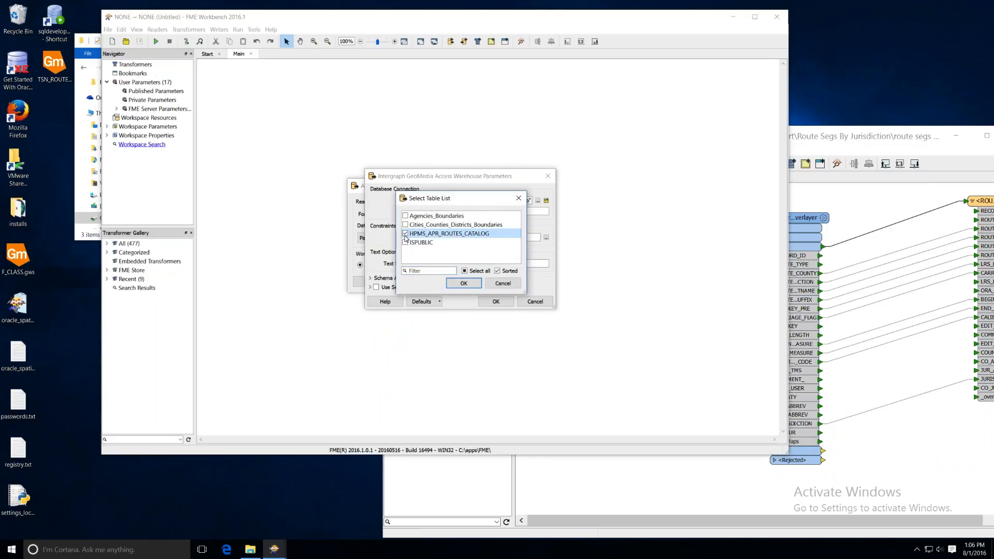
left_click(406, 215)
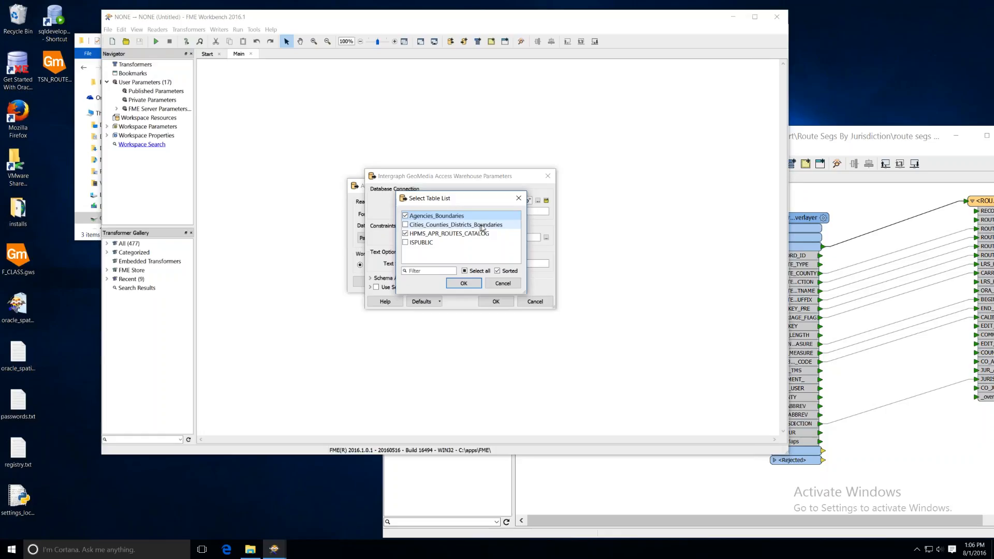
left_click(404, 227)
left_click(405, 216)
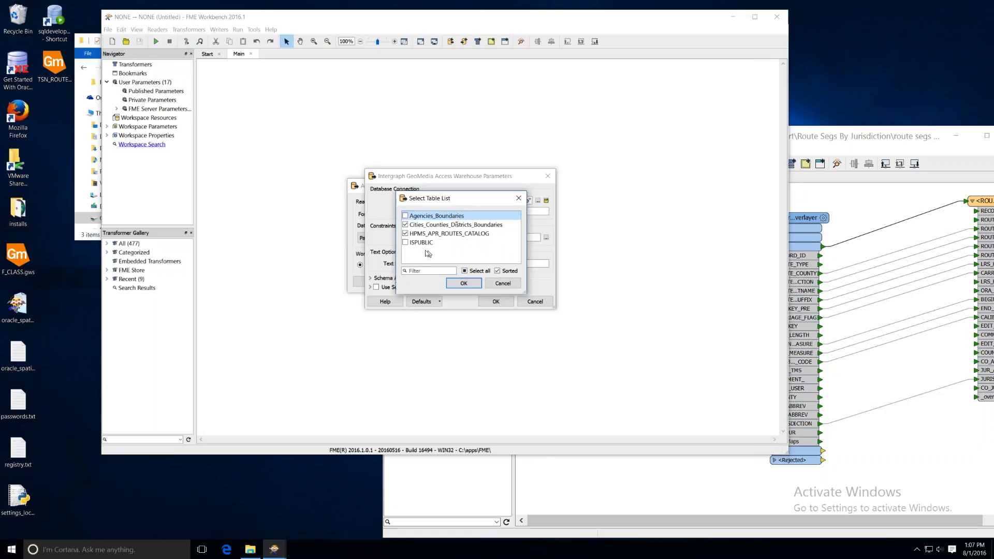
left_click(464, 284)
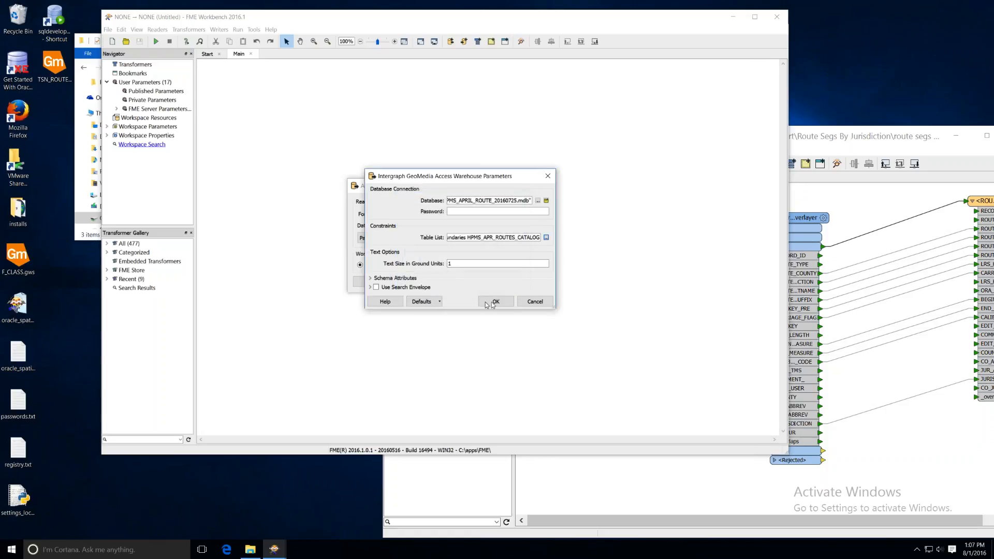
left_click(496, 302)
left_click(480, 281)
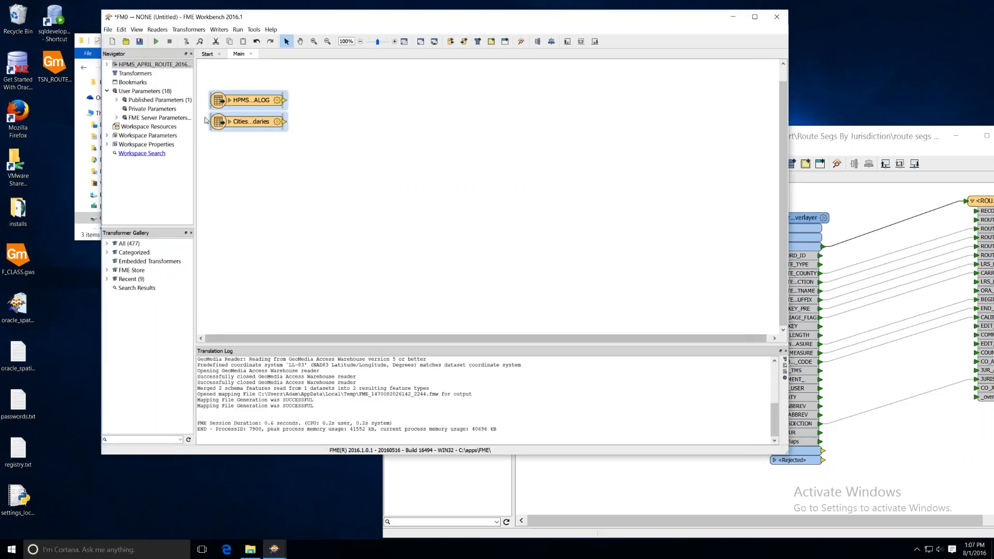
- Space the two reader feature types apart vertically on the canvas, with the routes catalog above the Cities_Counties_Districts_Boundaries feature type
left_click(253, 182)
left_click_drag(249, 124, 249, 193)
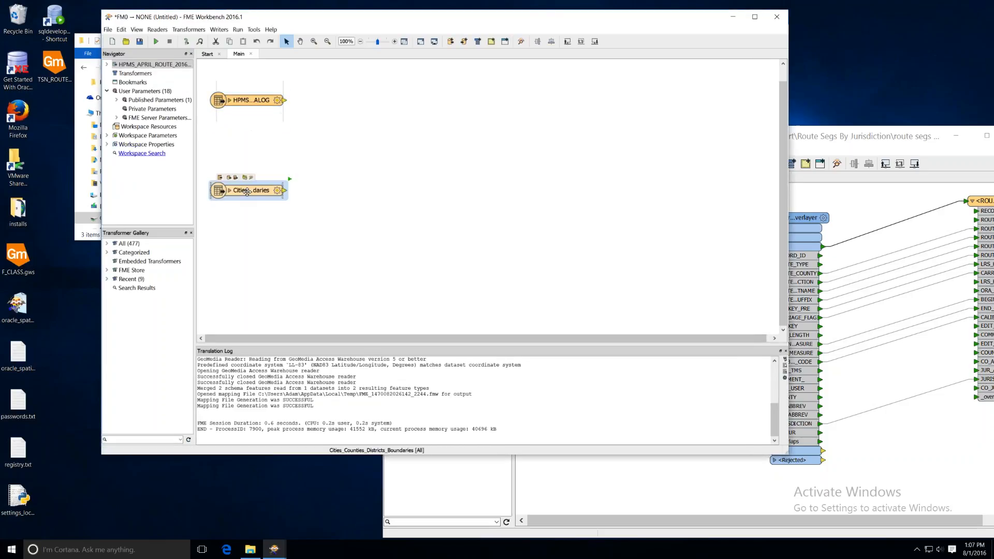
left_click(326, 176)
left_click_drag(252, 100, 248, 94)
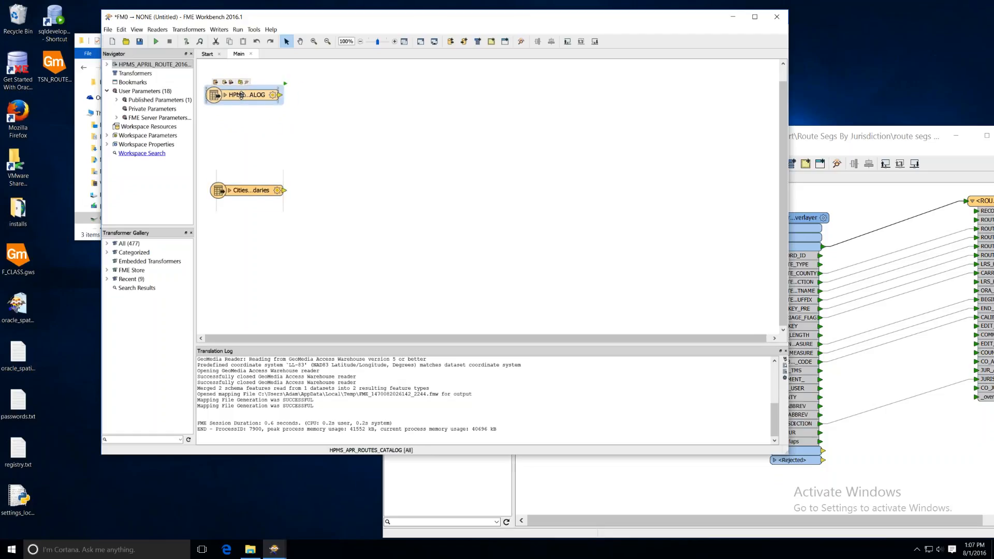
left_click_drag(248, 190, 243, 185)
left_click(279, 234)
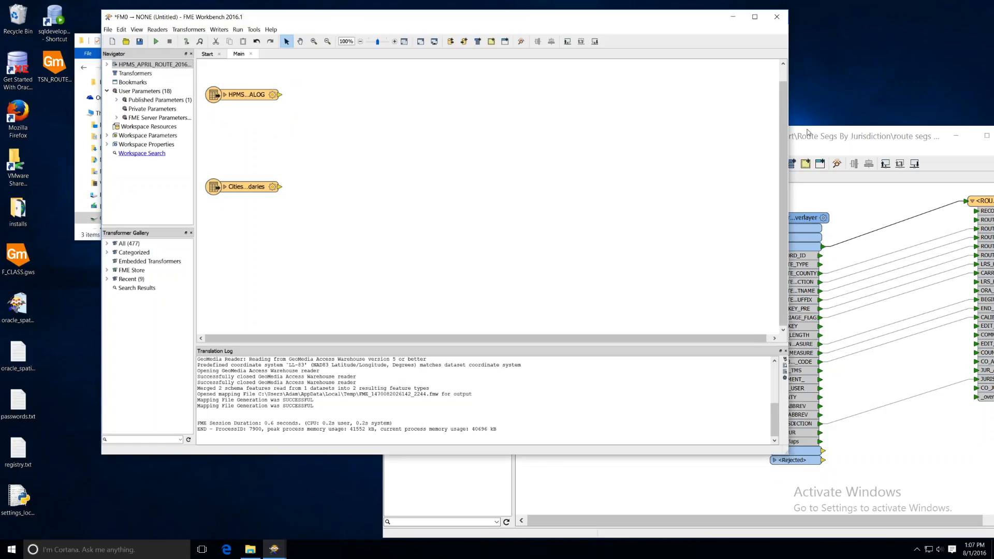
- Review the existing ORACLE_SPATIAL to ESRISHAPE workspace's overlay flow and output attributes, and return to the new workspace
left_click_drag(808, 132, 730, 149)
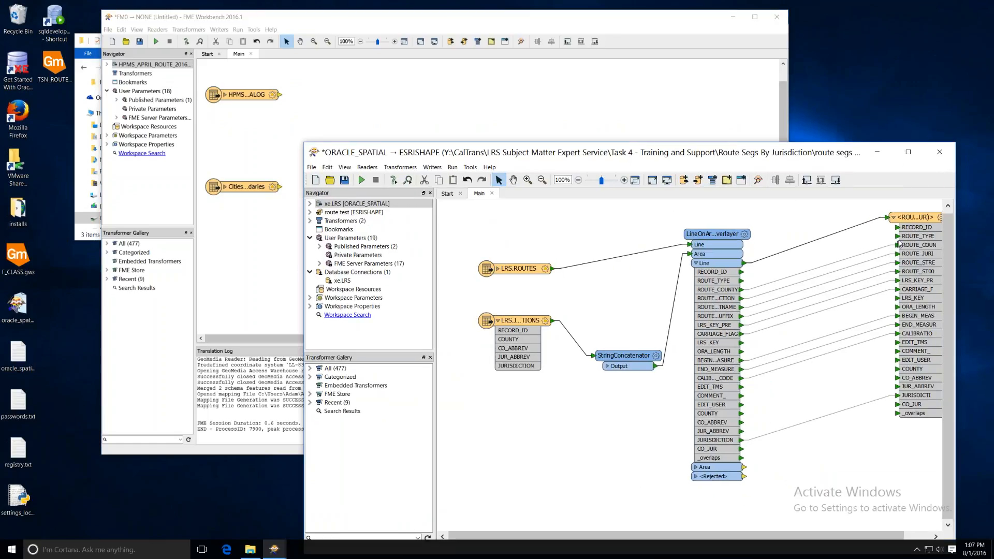
left_click(406, 92)
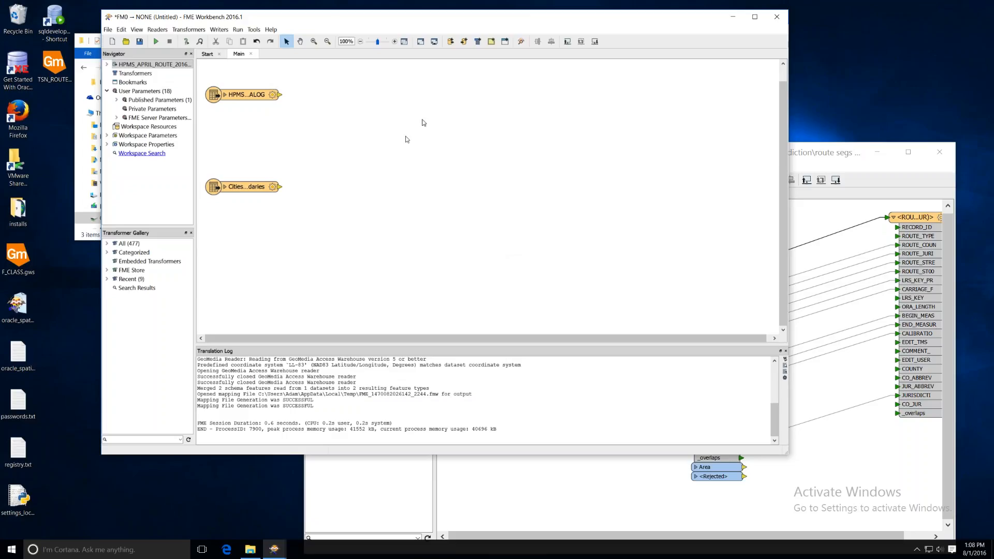
left_click_drag(823, 151, 849, 157)
left_click(553, 140)
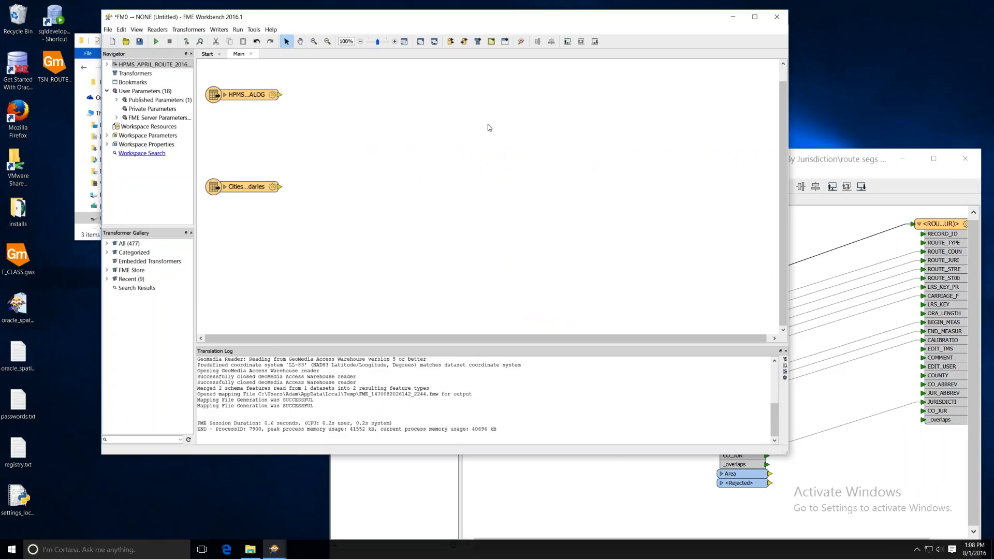
- Check the overlay transformer used in the reference workspace, and add a LineOnAreaOverlayer to the new workspace's canvas
left_click(868, 156)
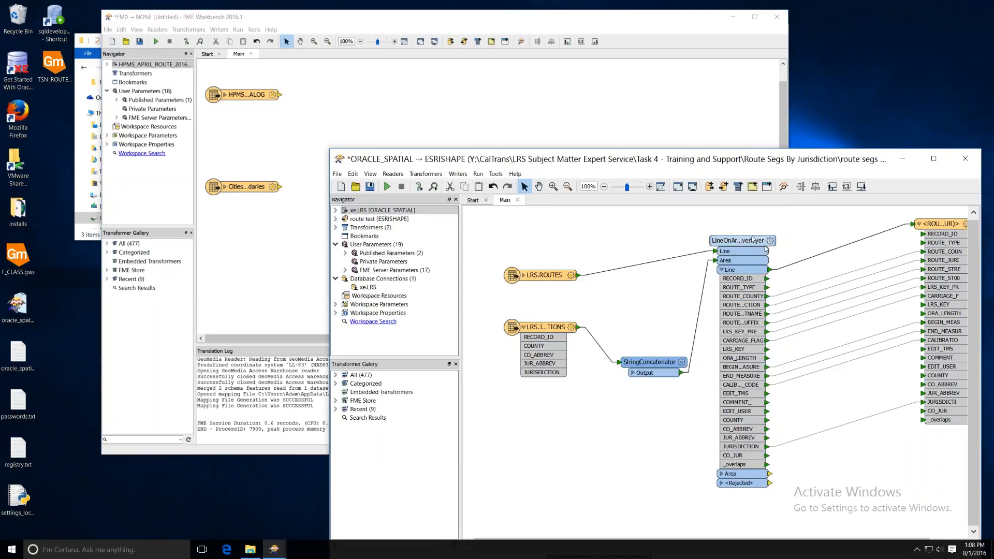
left_click(516, 97)
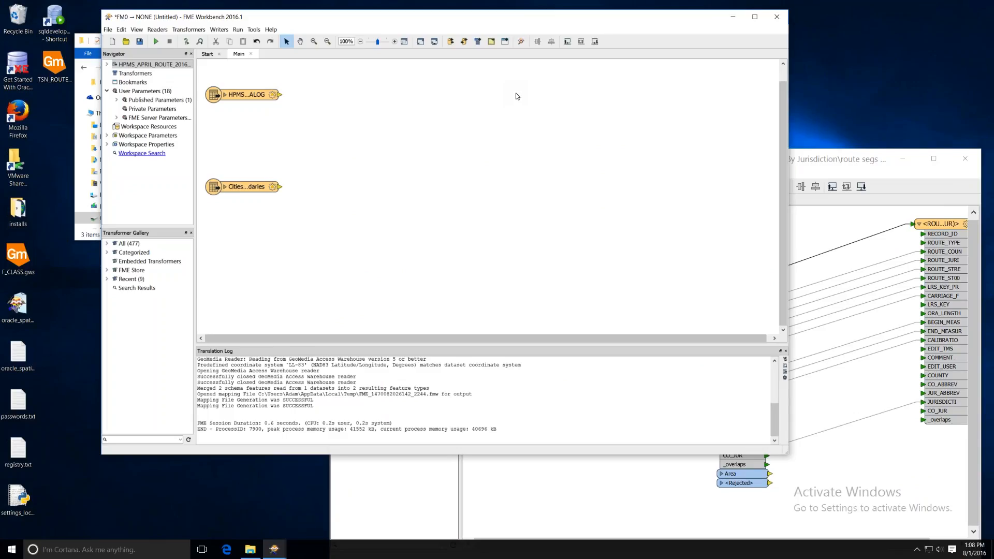
left_click(251, 189)
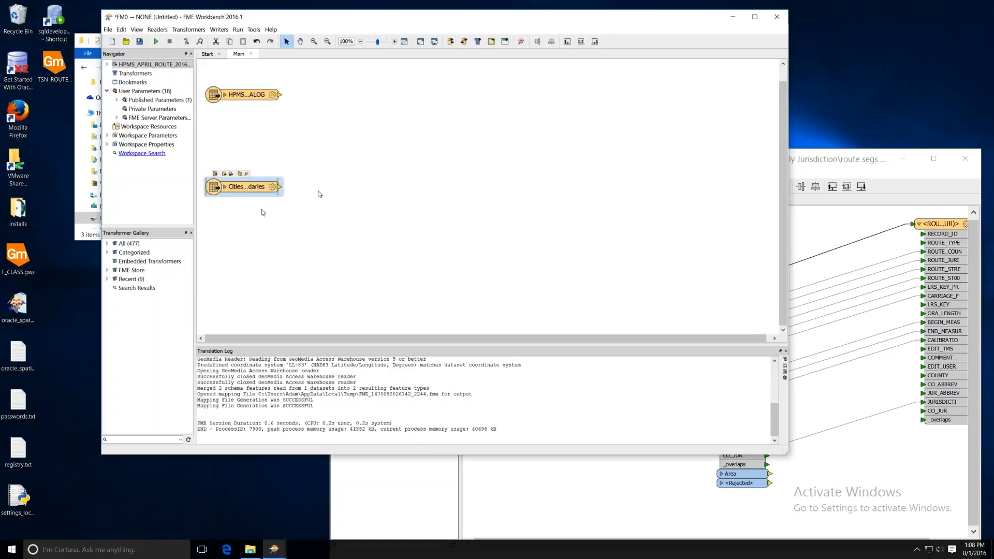
left_click(418, 119)
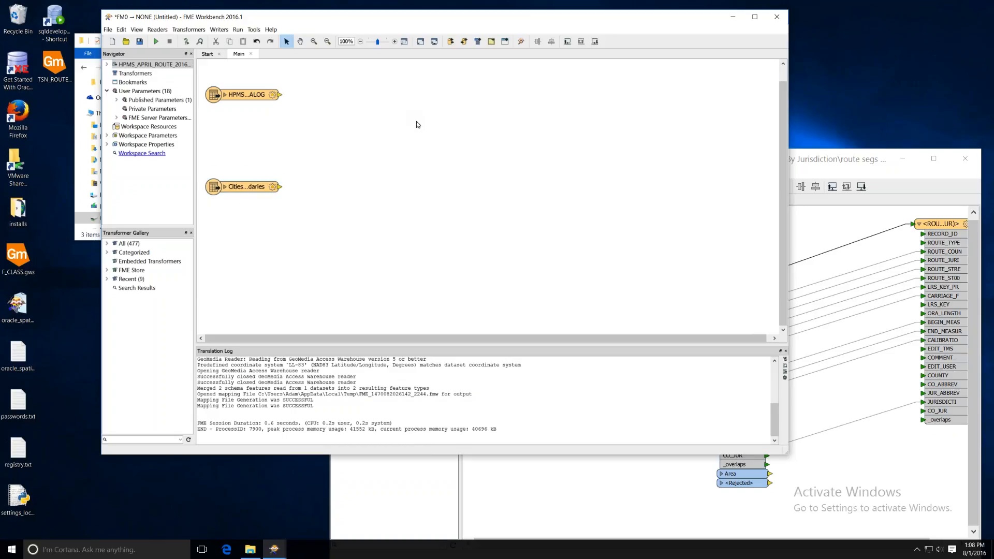
type("line")
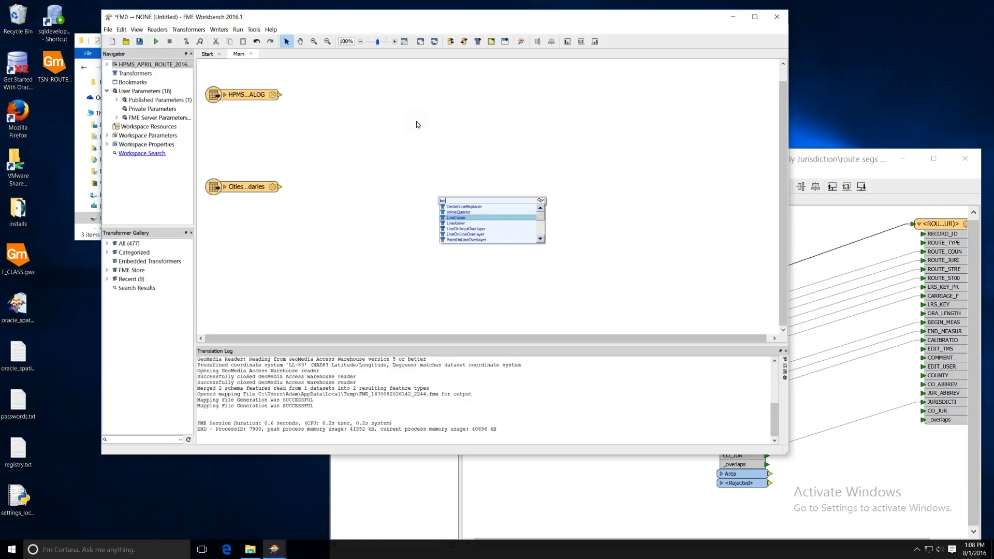
key("Down")
key("Down")
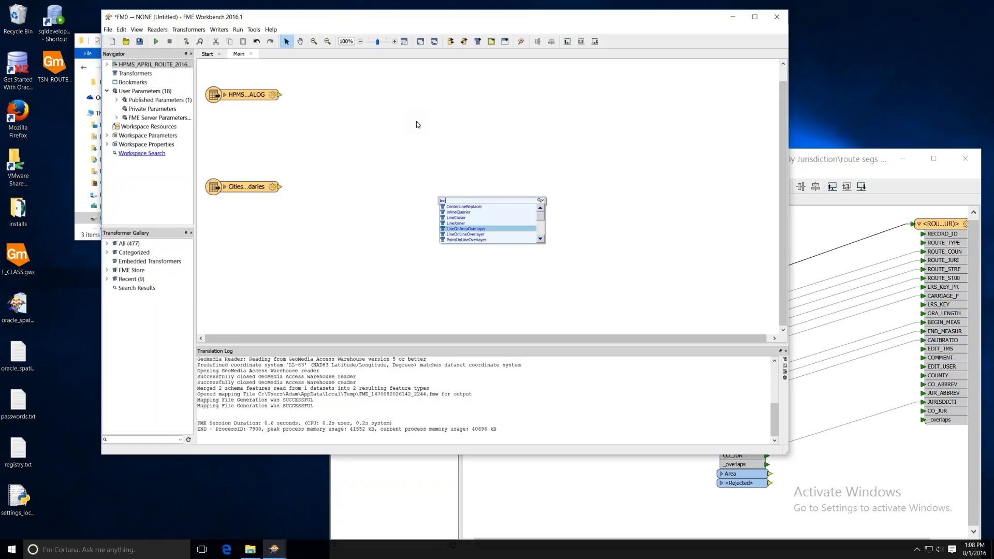
key("Return")
left_click(314, 127)
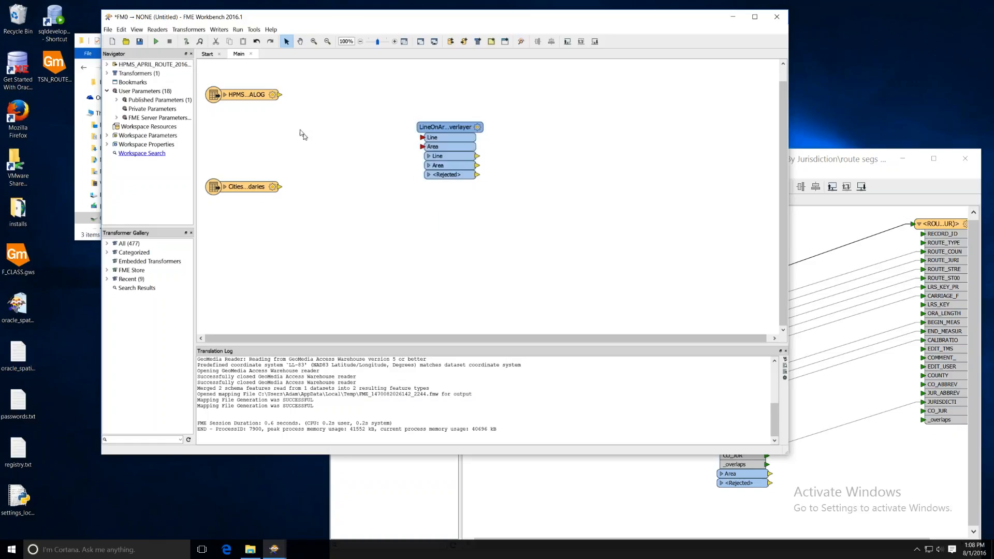
- Connect the HPMS routes catalog to the overlayer's Line input and the city/county boundaries to its Area input, and check its parameters without changes
left_click_drag(280, 96, 422, 137)
left_click_drag(280, 187, 401, 124)
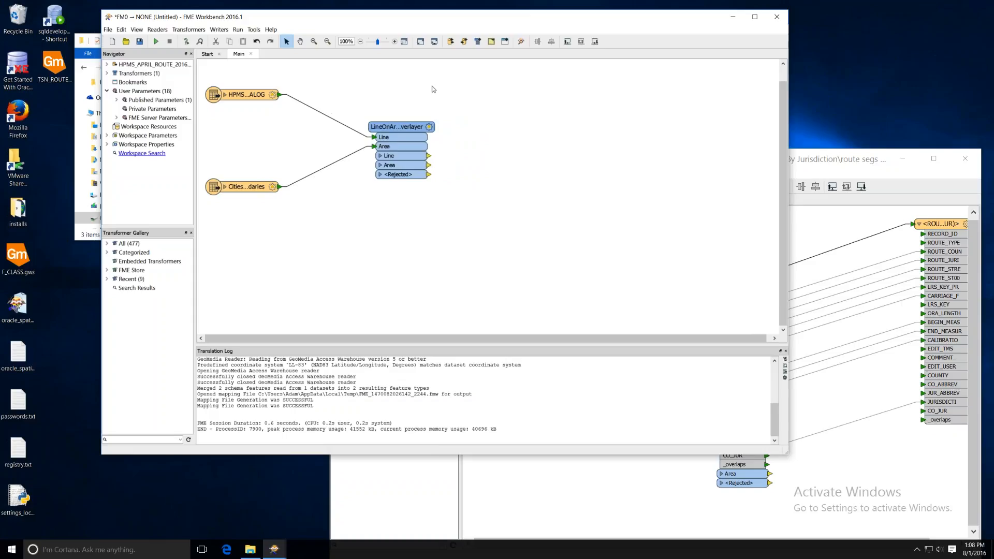
left_click(428, 127)
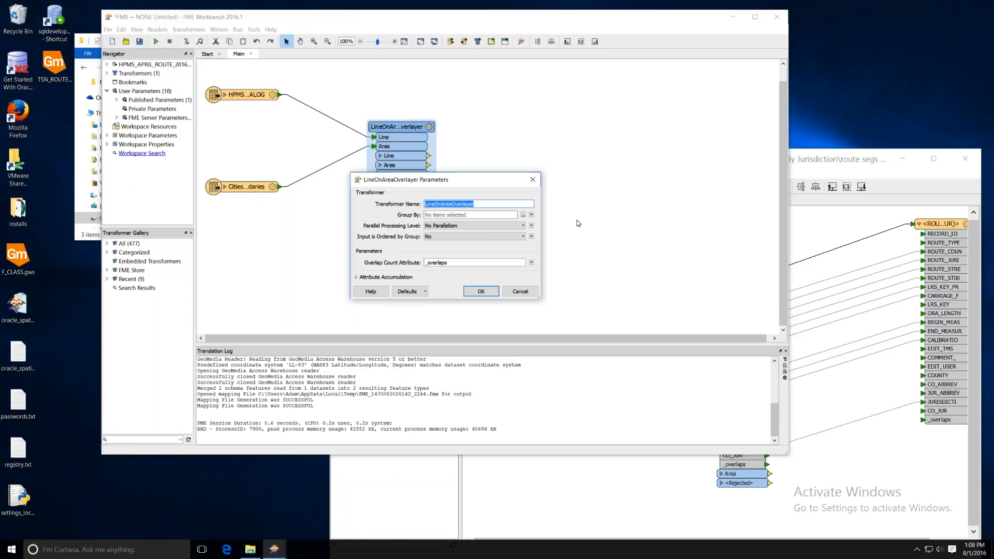
left_click(521, 292)
type("line")
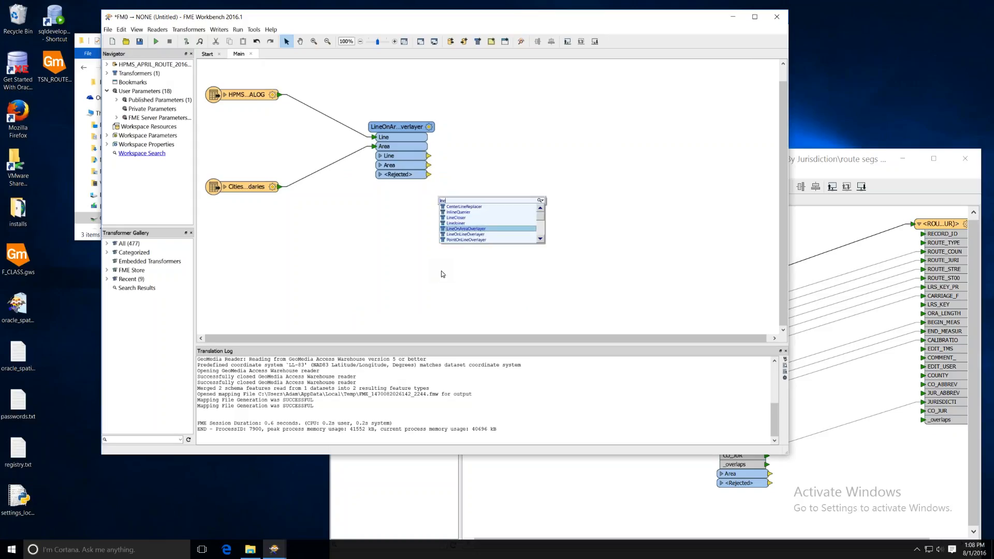
key("BackSpace")
key("BackSpace")
key("BackSpace")
key("BackSpace")
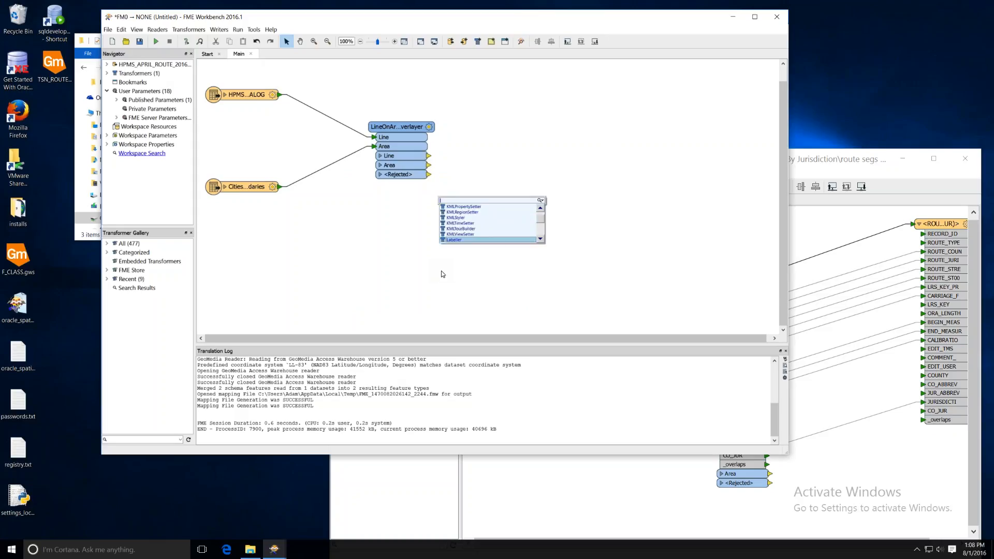
left_click(265, 289)
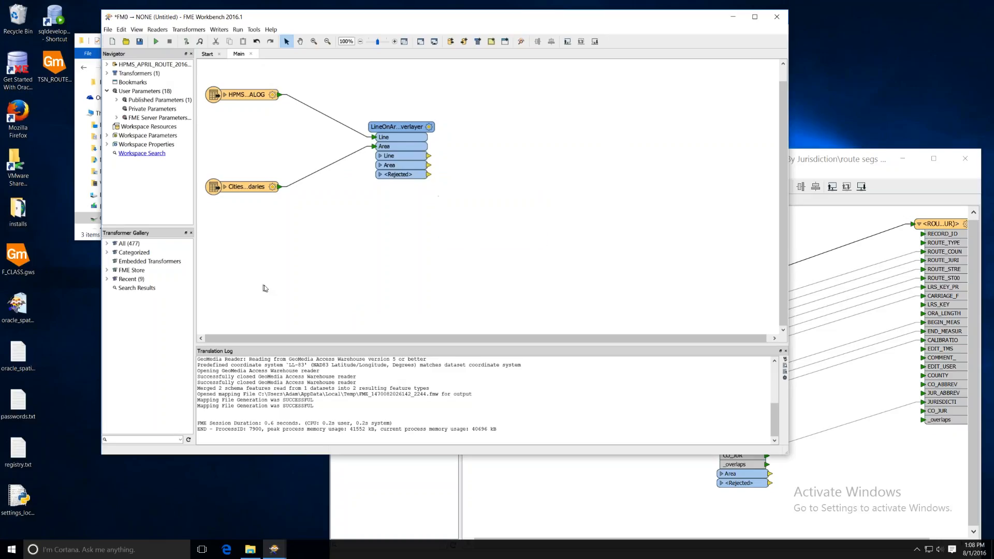
- Browse the FME Store and Categorized transformer groups in the Transformer Gallery, widening the gallery enough to read the group names
left_click(107, 270)
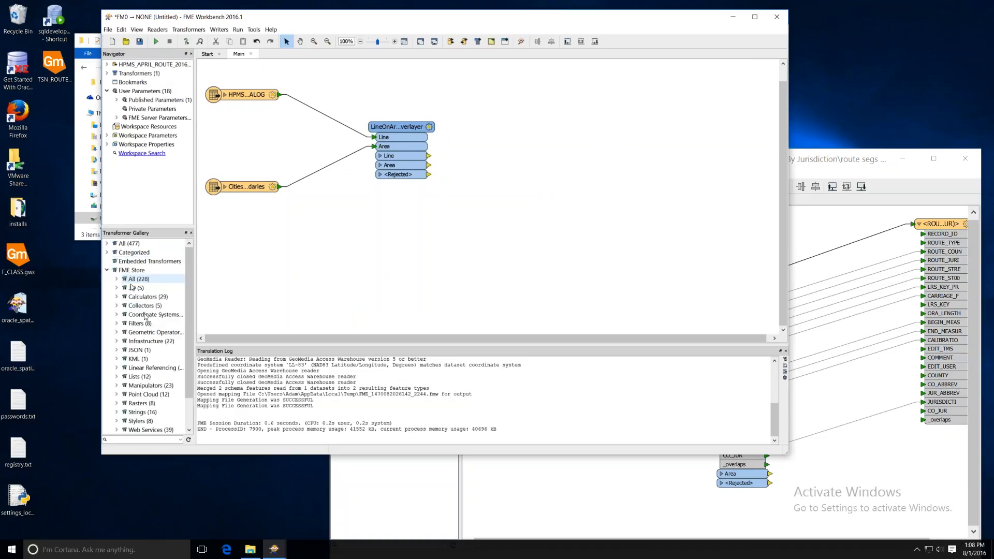
left_click_drag(195, 297, 268, 298)
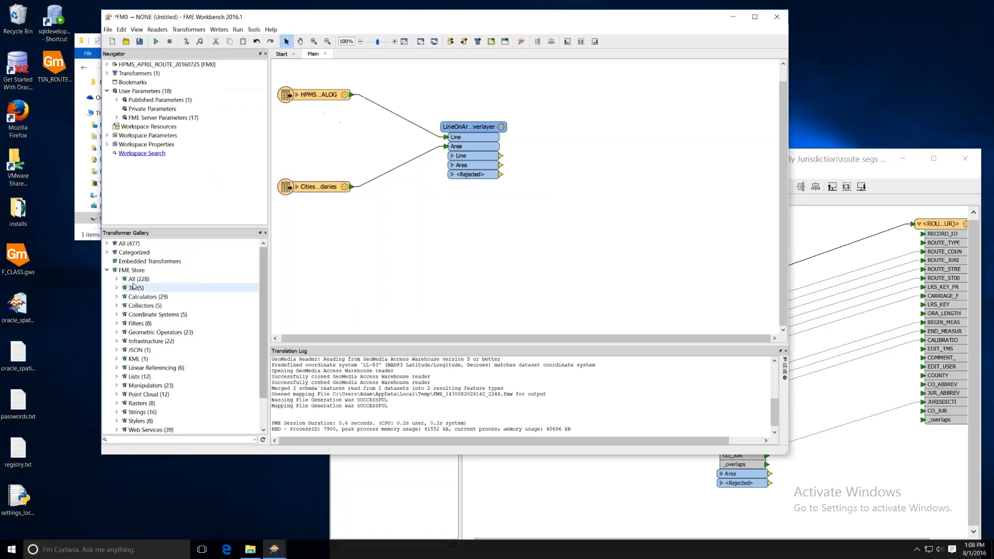
left_click(107, 270)
left_click(107, 253)
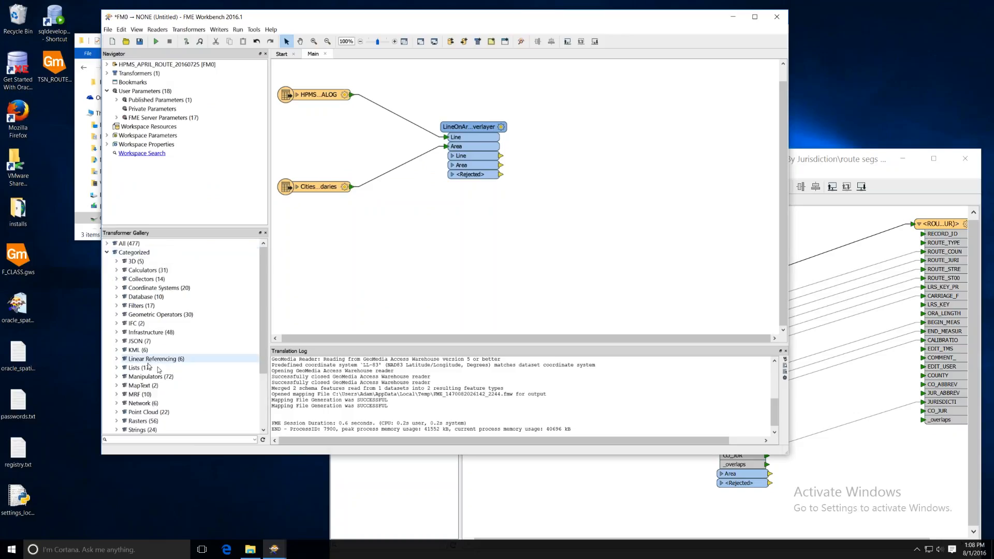
scroll(263, 340, "down", 3)
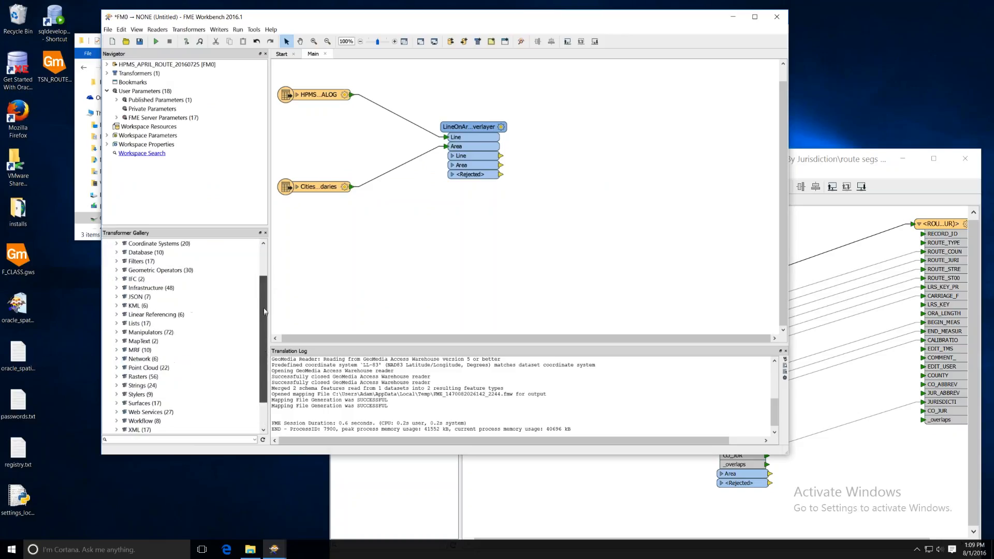
left_click_drag(263, 340, 267, 315)
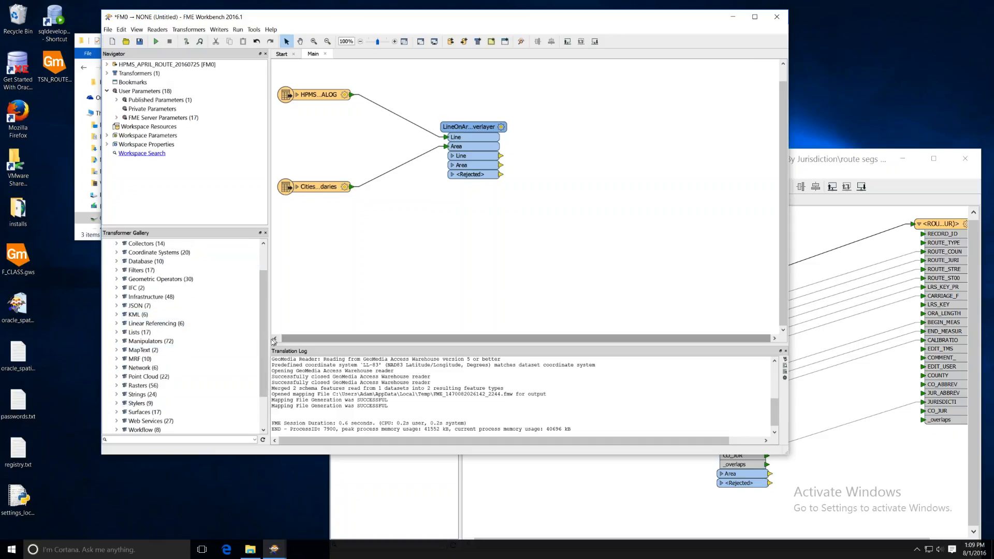
left_click_drag(264, 346, 265, 319)
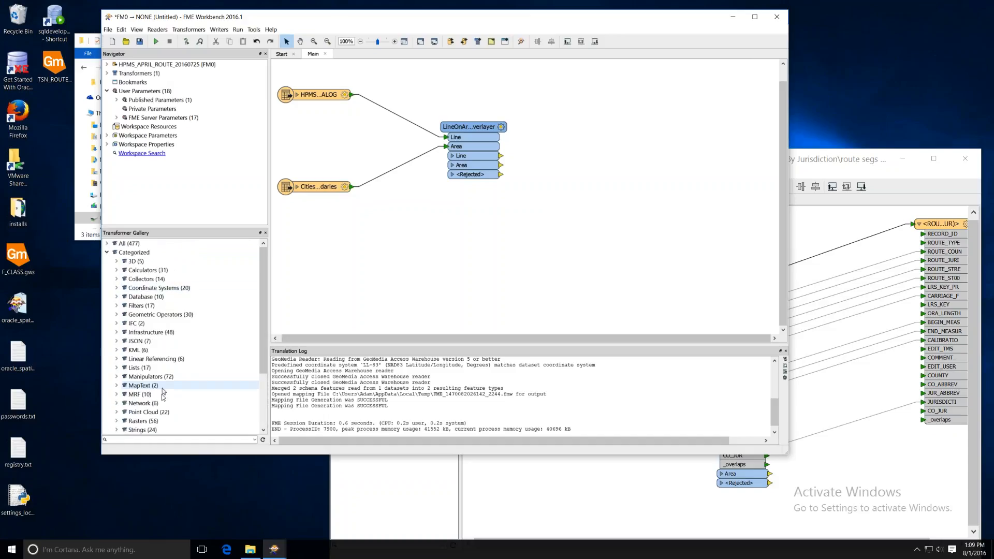
scroll(172, 389, "down", 2)
scroll(172, 387, "down", 1)
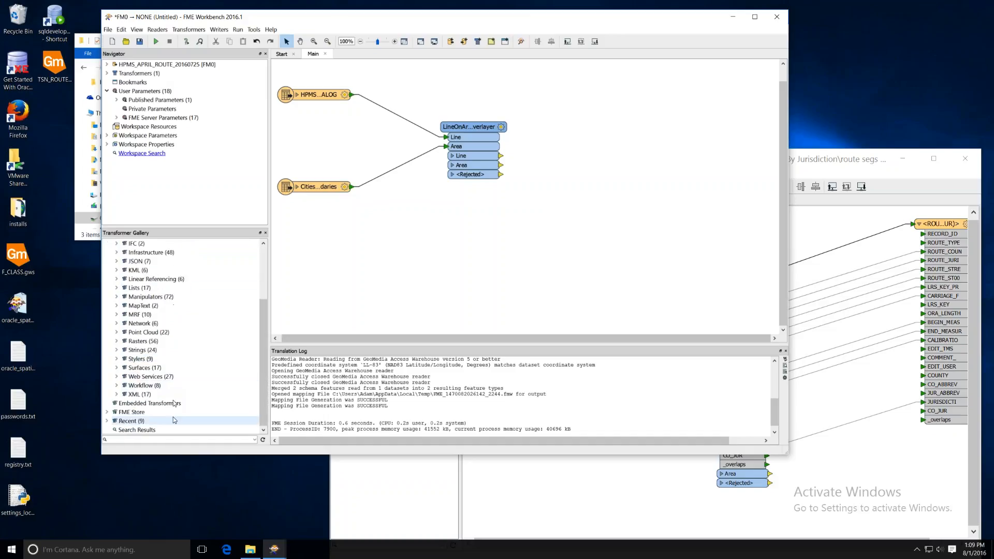
scroll(168, 385, "up", 3)
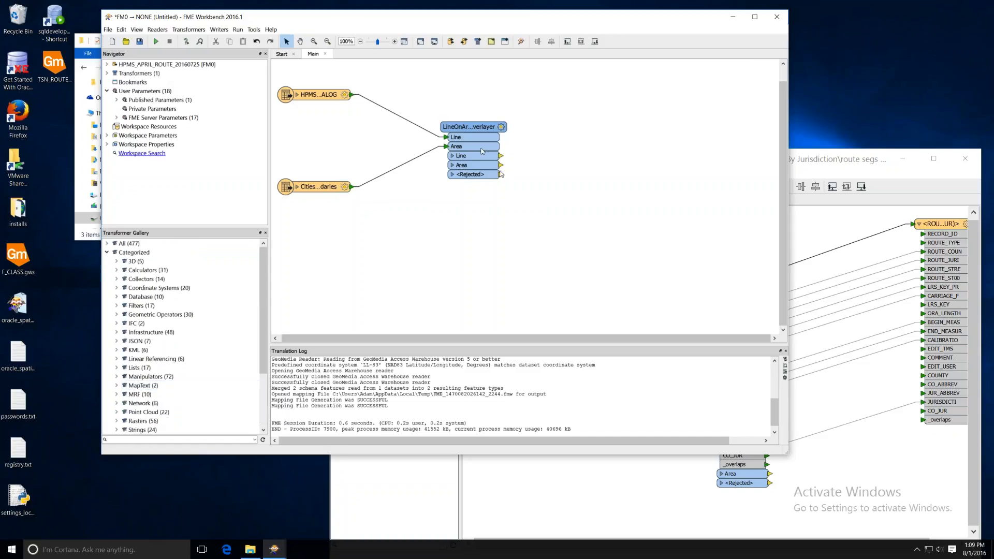
type("kkukjghdghgj")
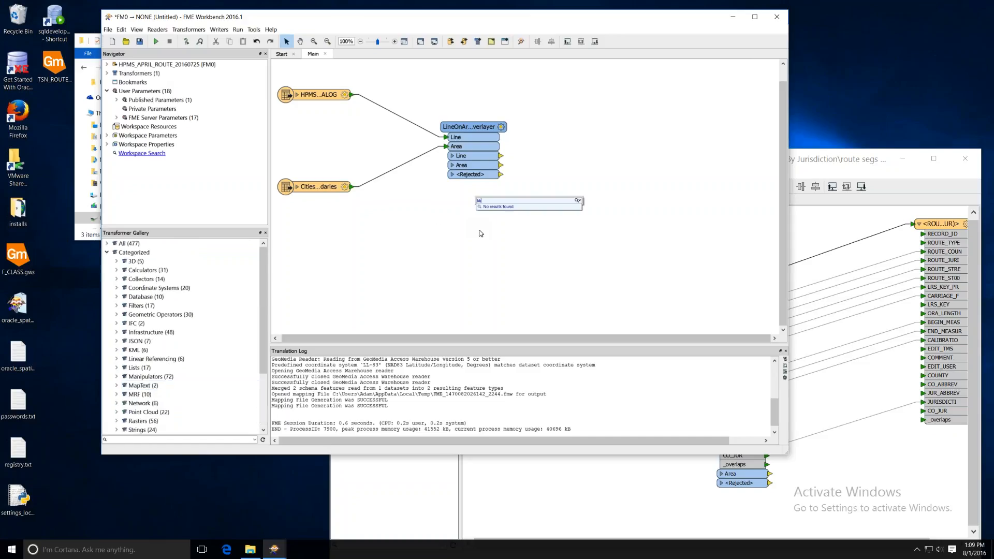
key("BackSpace")
key("BackSpace")
key("BackSpace")
key("BackSpace")
key("BackSpace")
key("BackSpace")
key("BackSpace")
key("BackSpace")
key("BackSpace")
key("BackSpace")
key("BackSpace")
key("BackSpace")
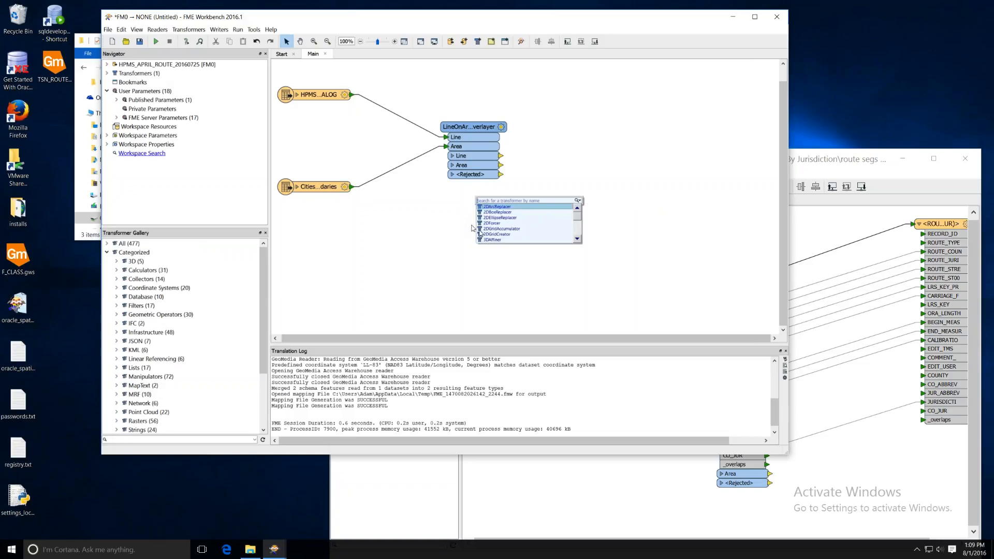
left_click(448, 216)
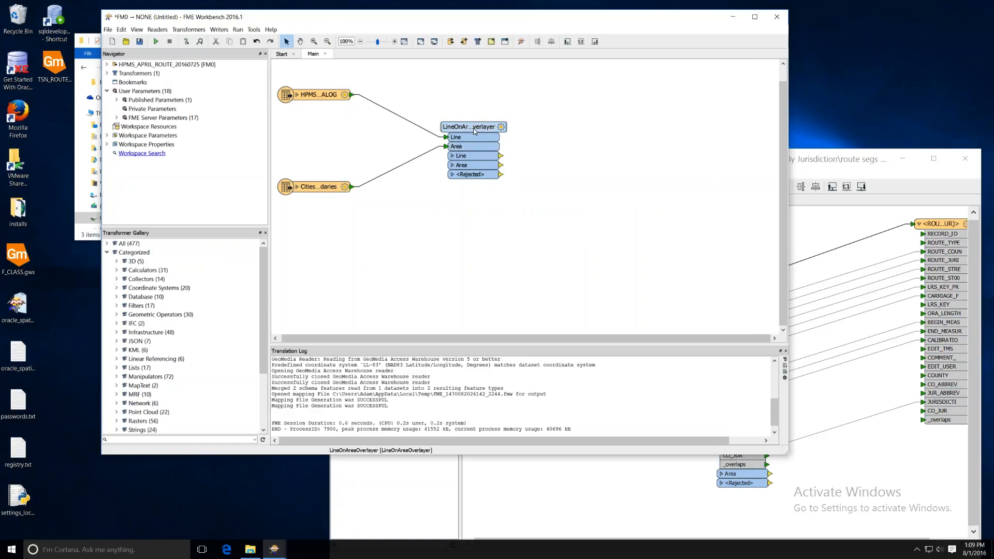
- Move the LineOnAreaOverlayer slightly closer to the readers, and start adding a writer in Esri Shapefile format
left_click_drag(473, 128, 462, 129)
left_click(559, 147)
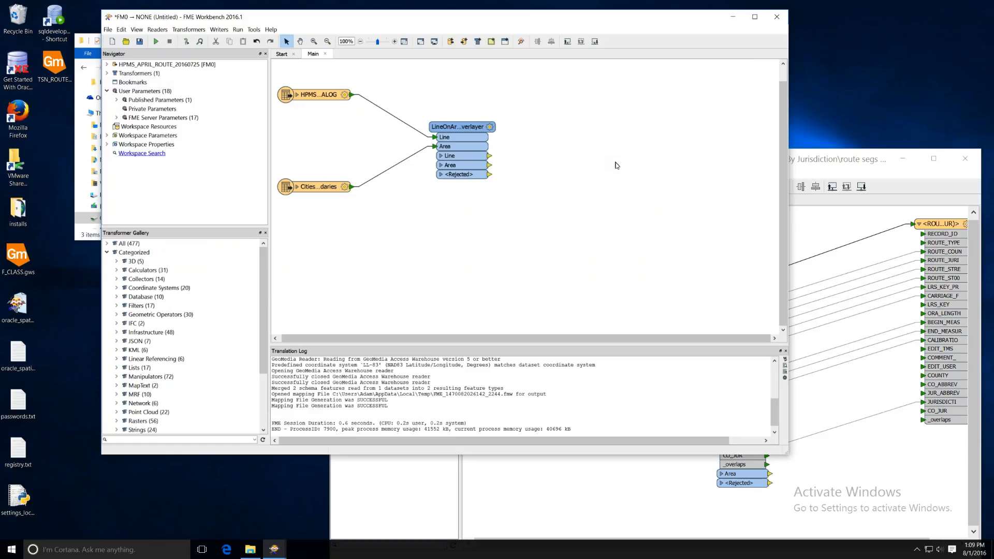
left_click(465, 46)
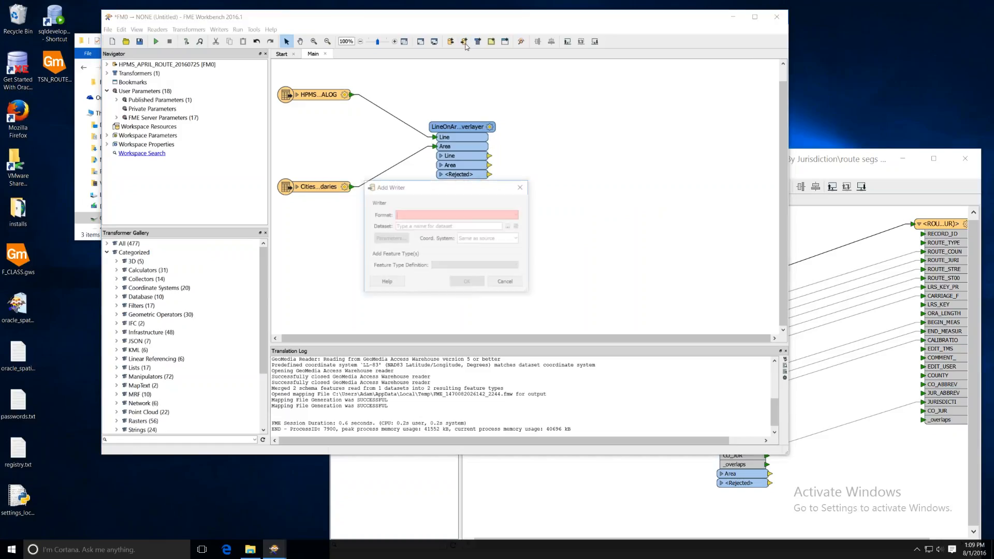
left_click(516, 217)
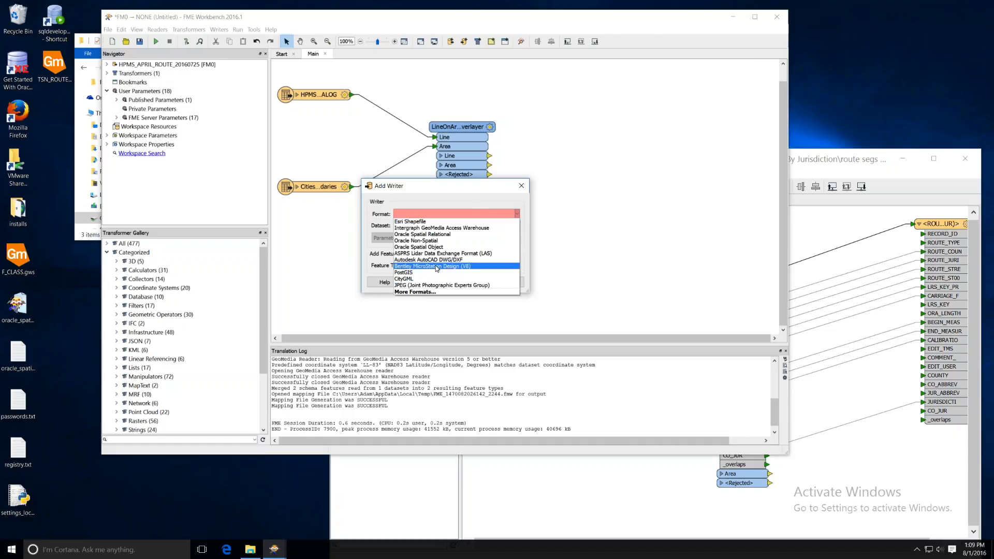
left_click(420, 222)
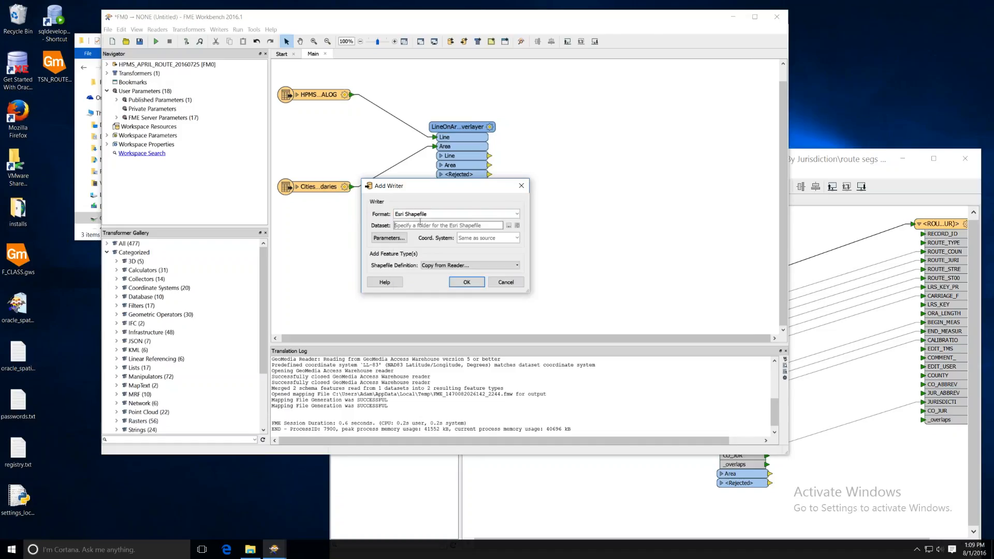
- Browse for the writer's dataset folder and create a new folder named "routes by jurisdiction" inside C:\temp
left_click(509, 227)
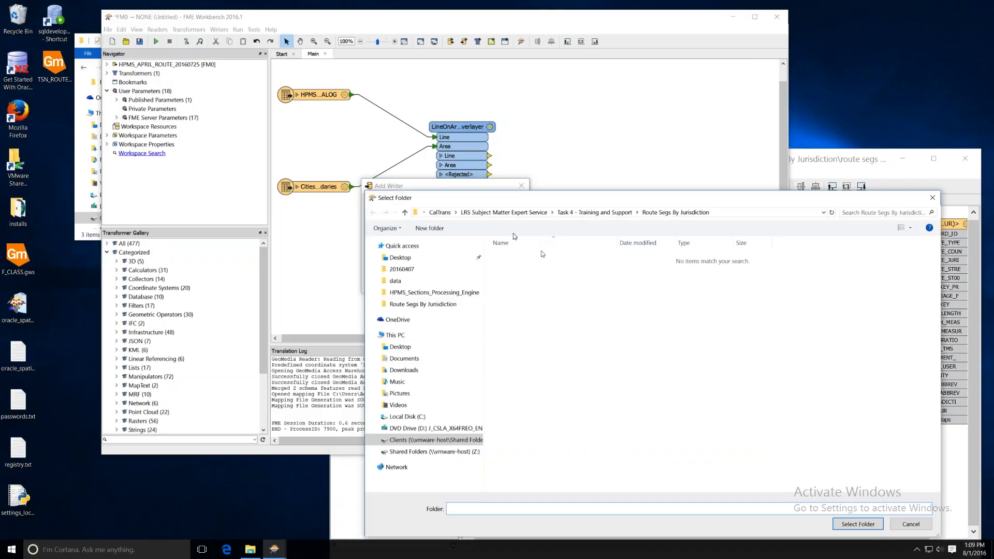
left_click_drag(580, 197, 514, 138)
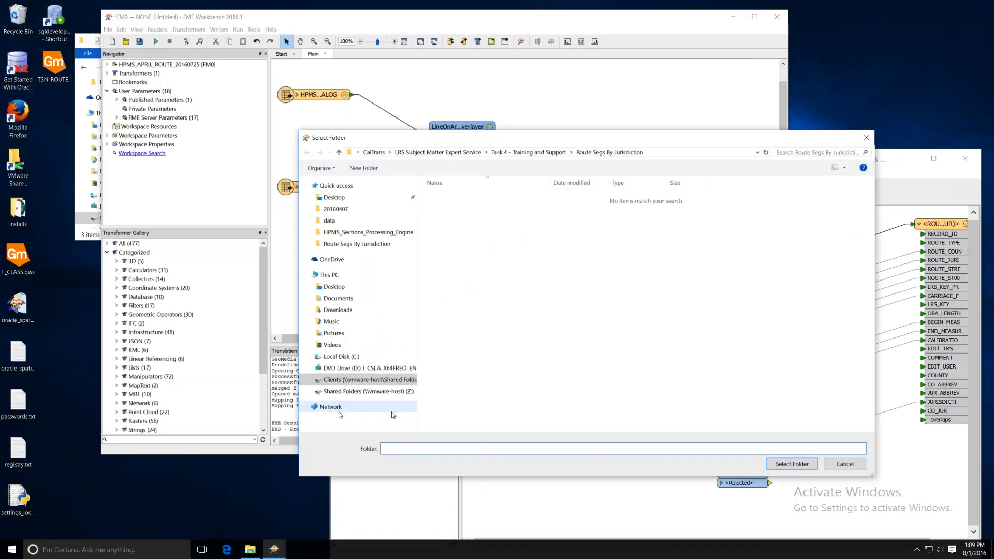
left_click(342, 357)
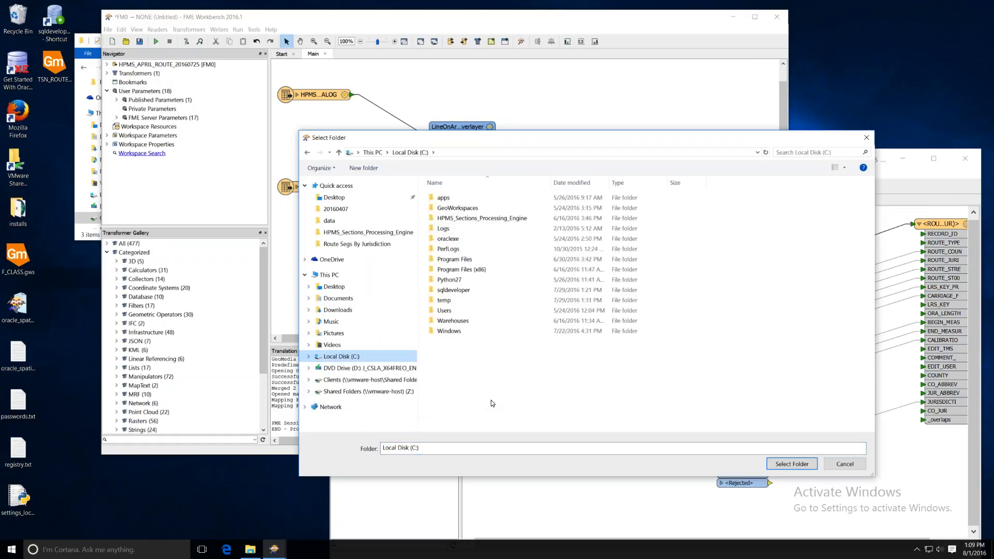
double_click(445, 300)
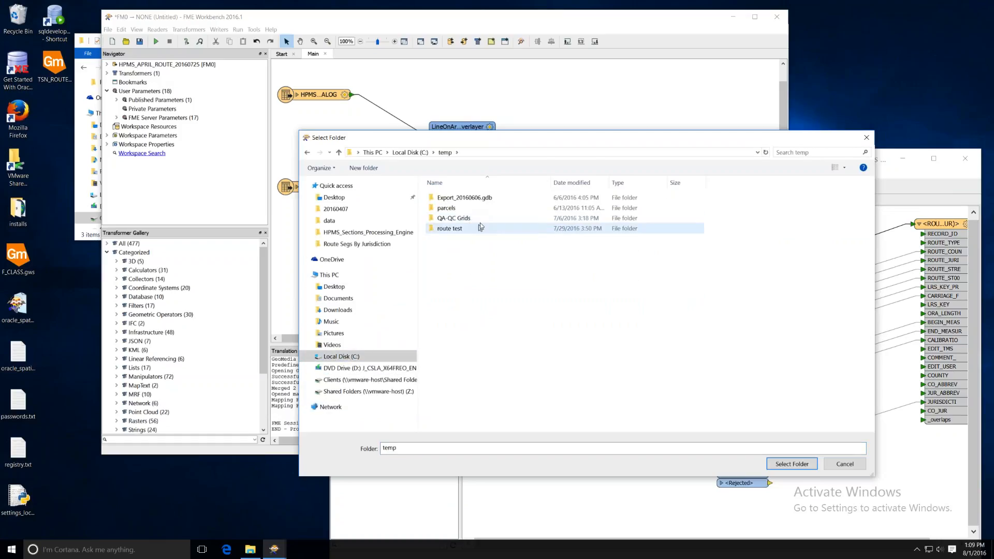
right_click(460, 270)
mouse_move(524, 362)
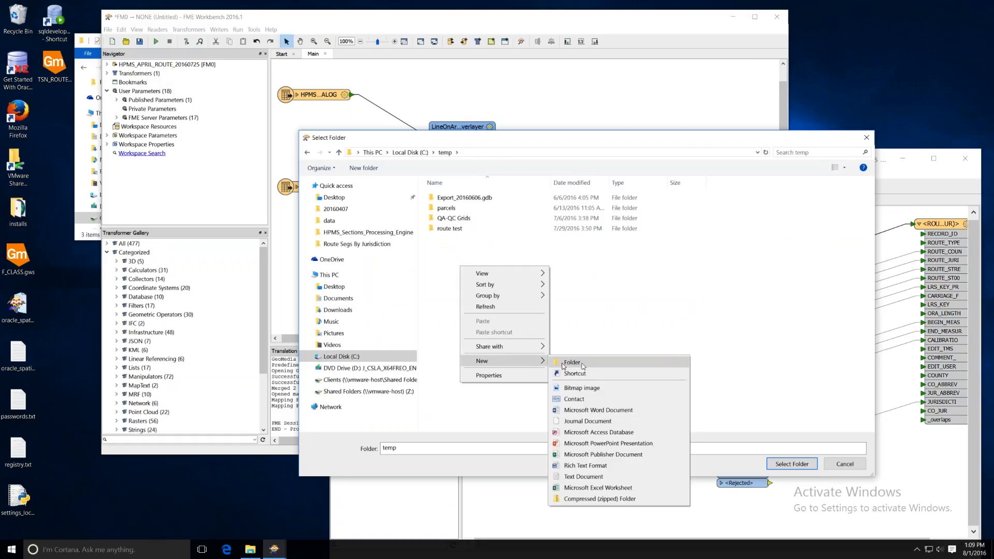
left_click(564, 365)
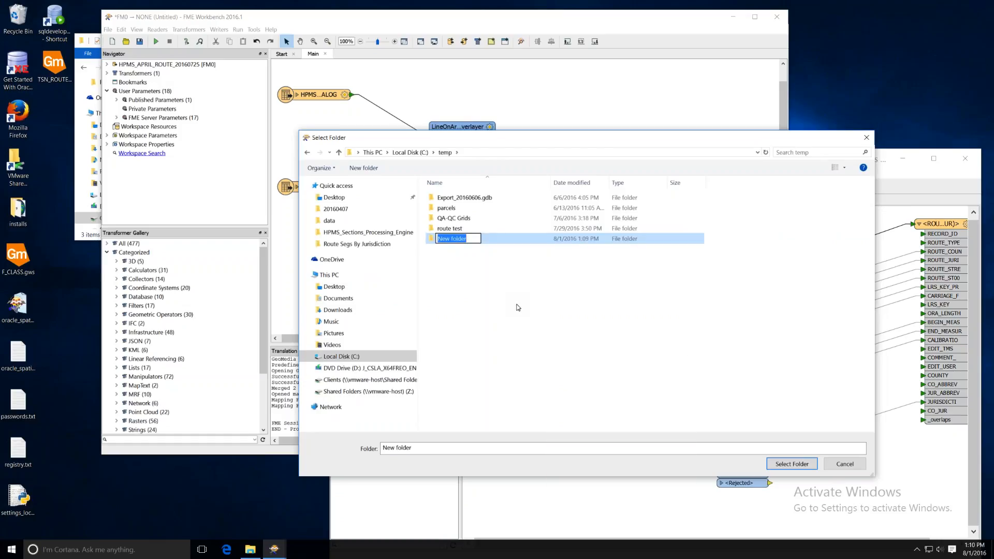
type("routes by jurisdiction")
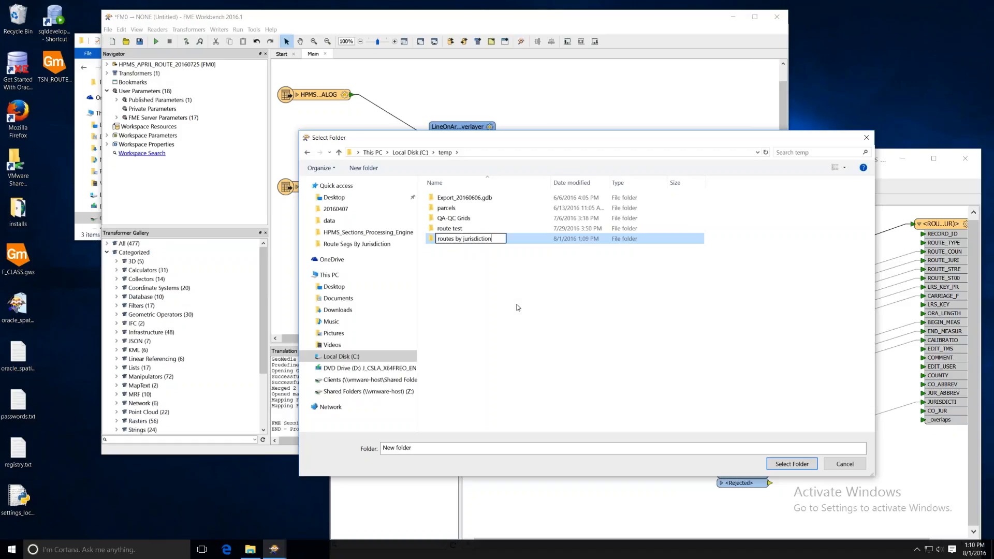
left_click(516, 307)
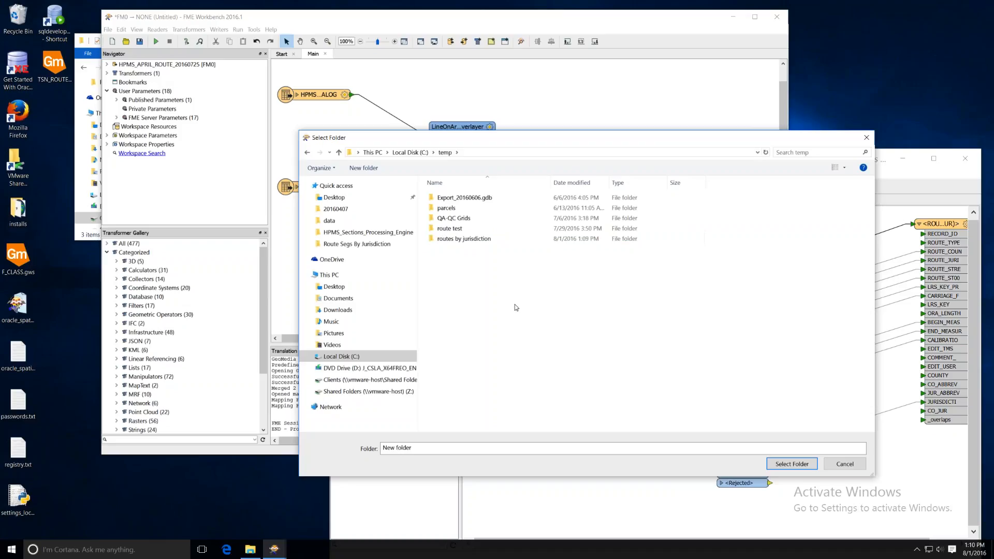
- Set the writer's dataset to the "routes by jurisdiction" folder in C:\temp
double_click(464, 243)
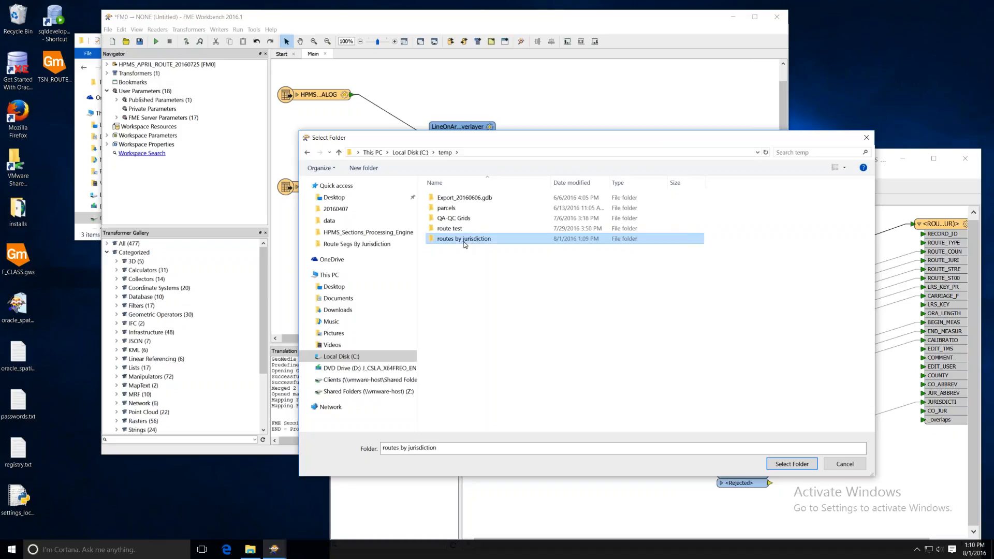
left_click(537, 154)
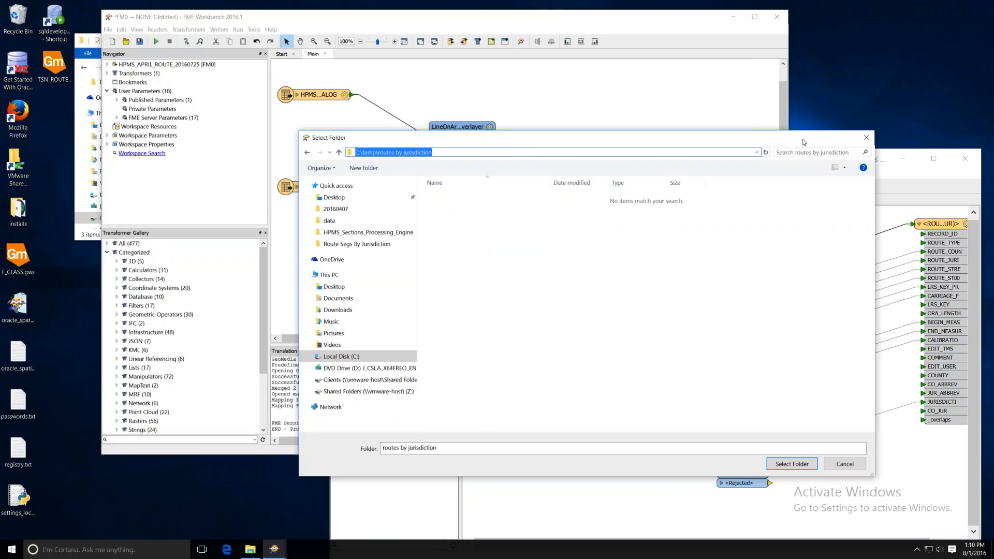
left_click_drag(805, 143, 819, 153)
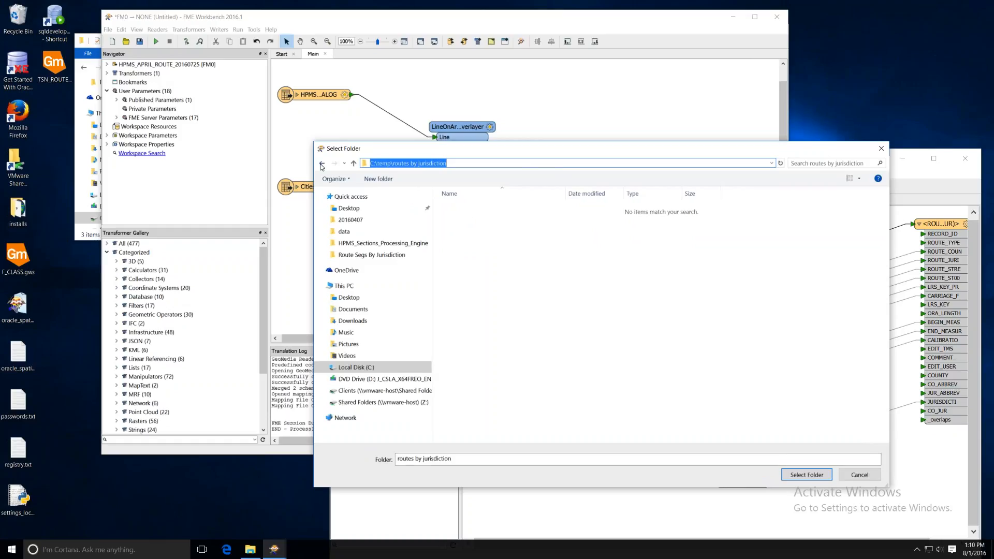
left_click(354, 163)
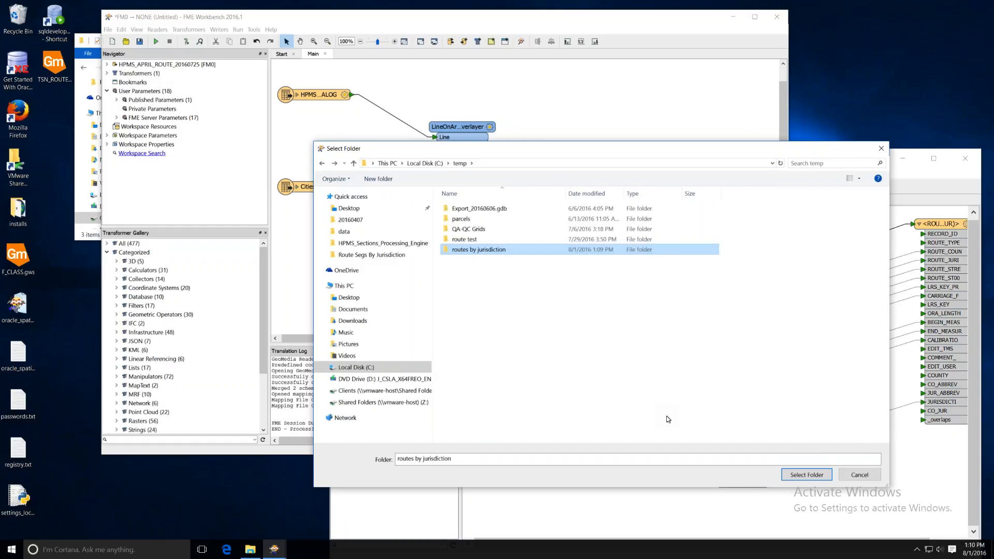
left_click(807, 475)
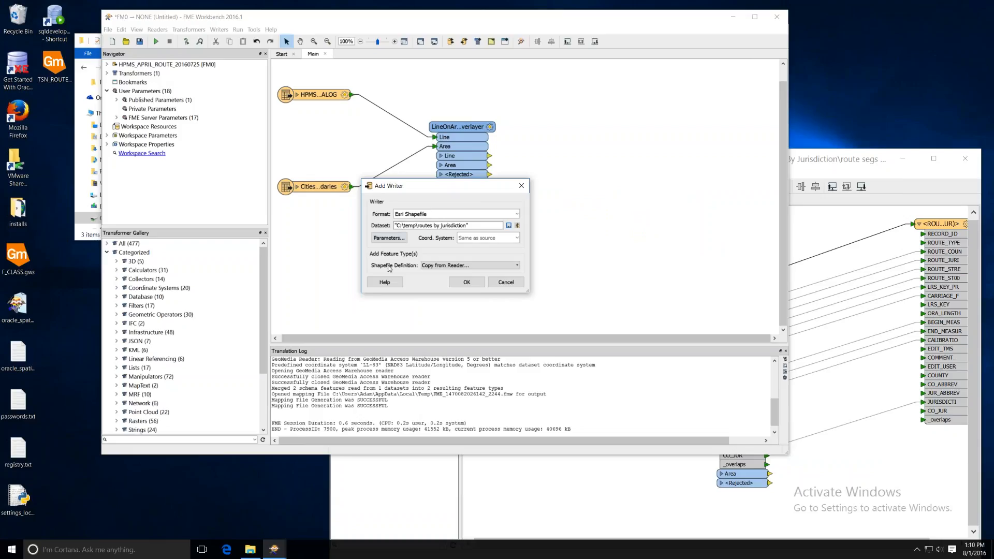
- Set the Shapefile Definition to Automatic, add the writer, and accept the feature type's default properties after reviewing its settings
left_click(517, 265)
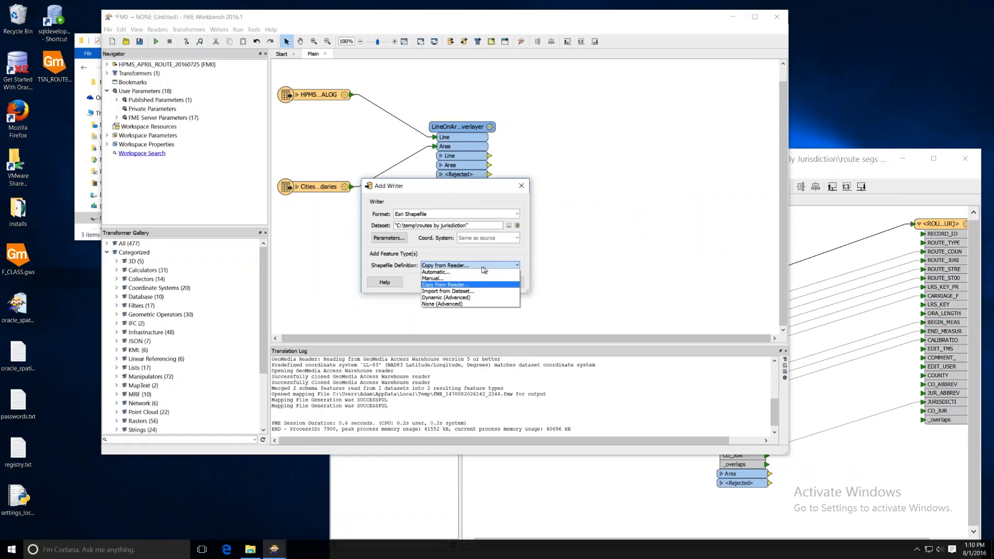
left_click(447, 273)
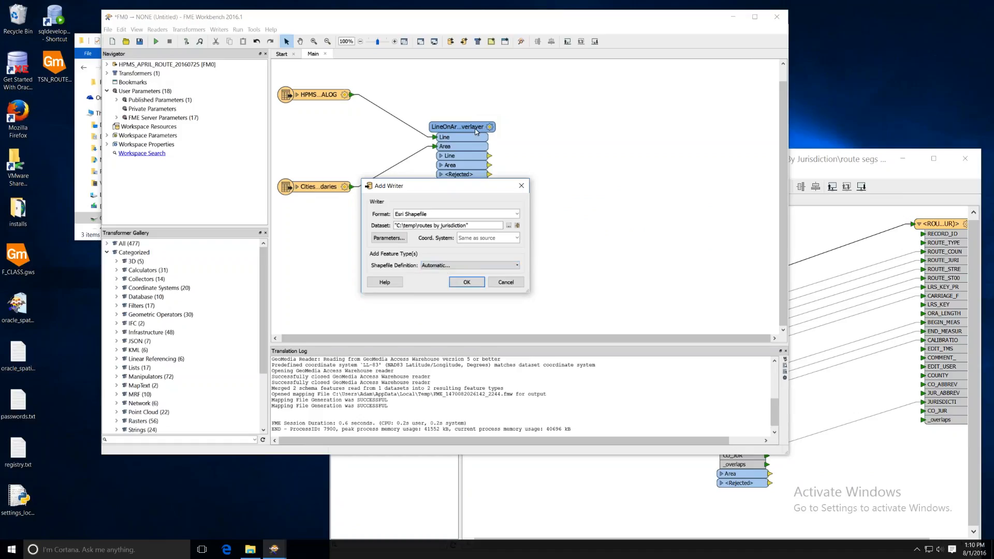
left_click(467, 282)
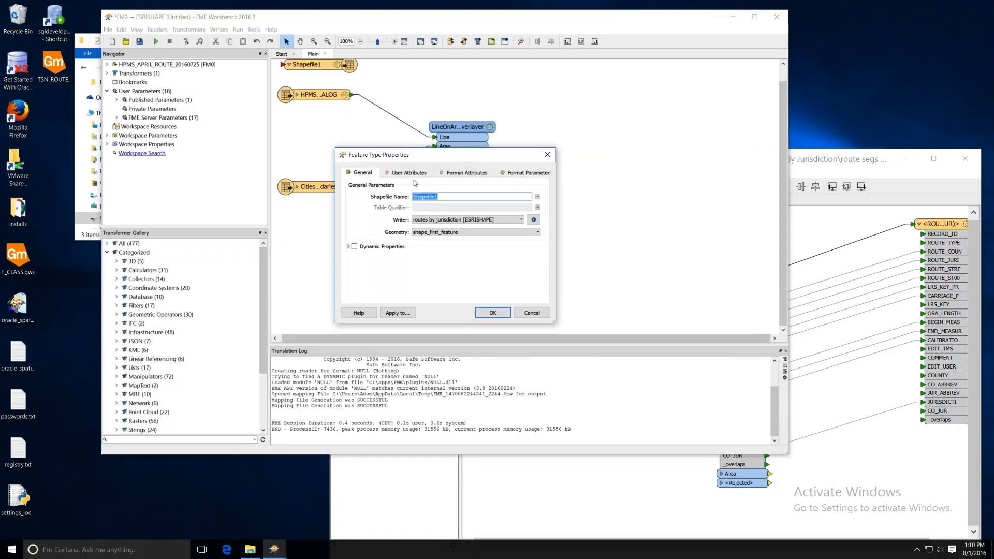
left_click(409, 172)
left_click(476, 173)
left_click(523, 173)
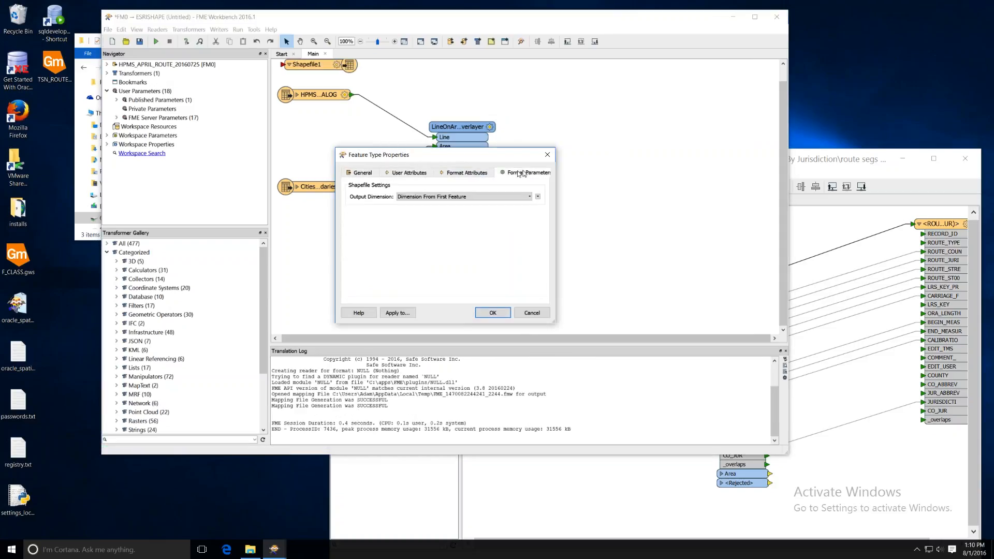
left_click(368, 173)
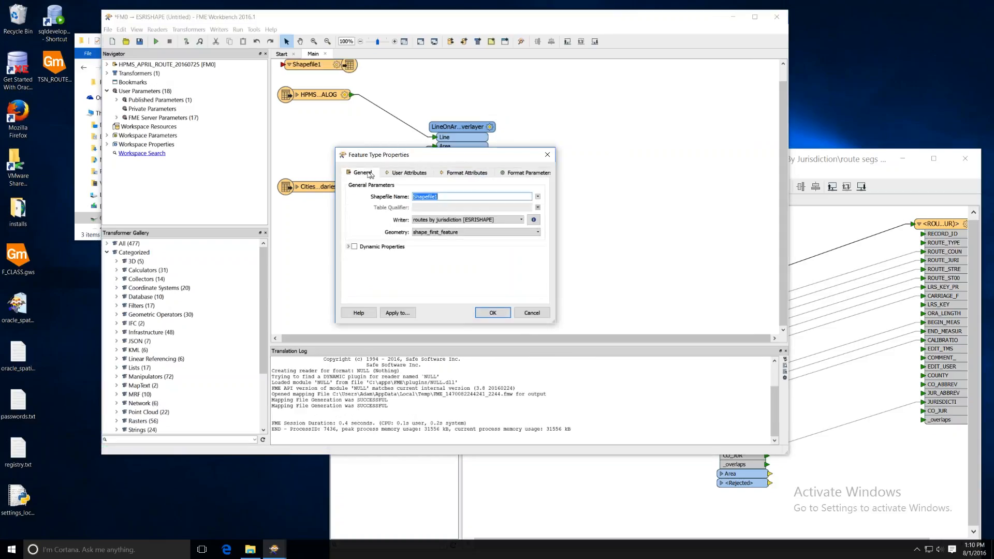
left_click(493, 313)
- Connect the LineOnAreaOverlayer's Line output to the Shapefile1 writer feature type
left_click_drag(491, 156, 620, 109)
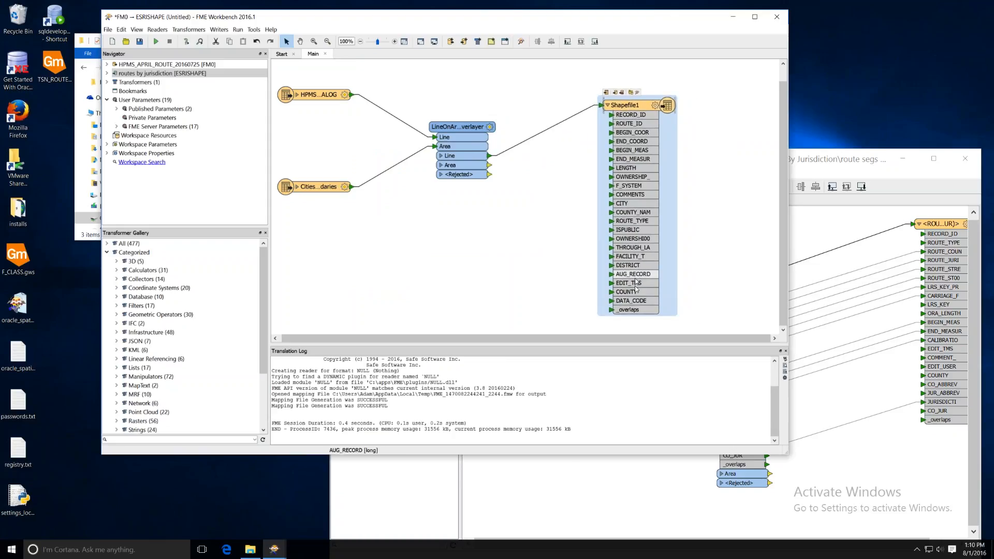
left_click(569, 201)
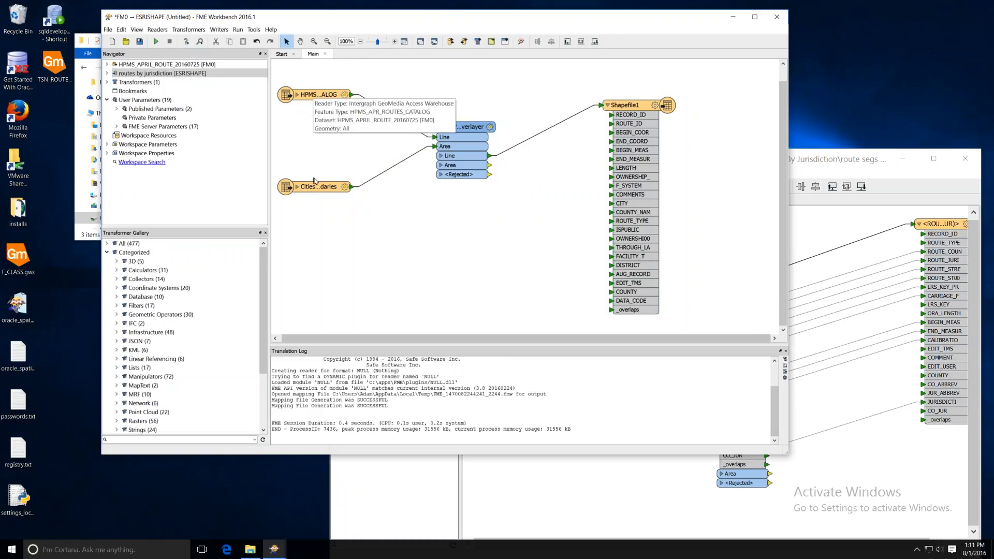
left_click(339, 99)
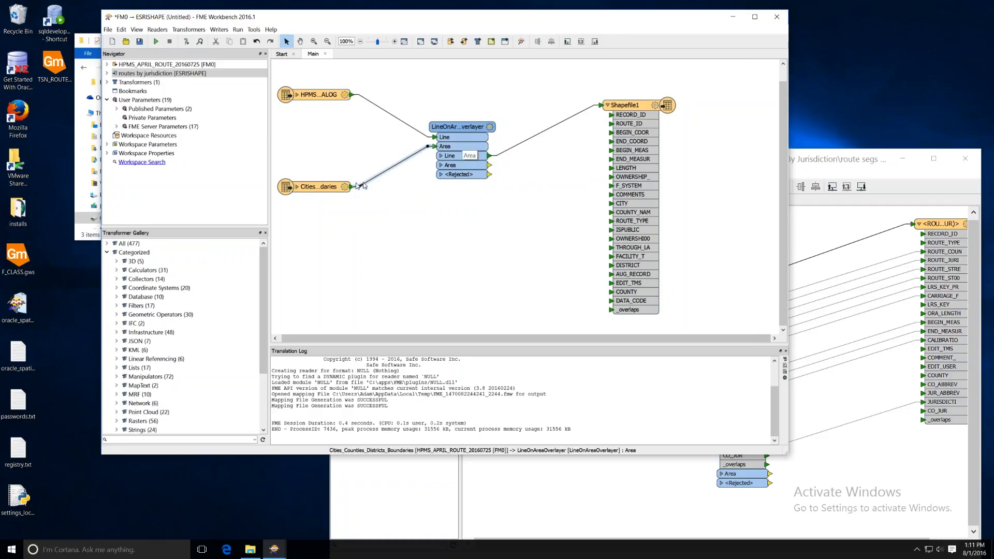
left_click(309, 188)
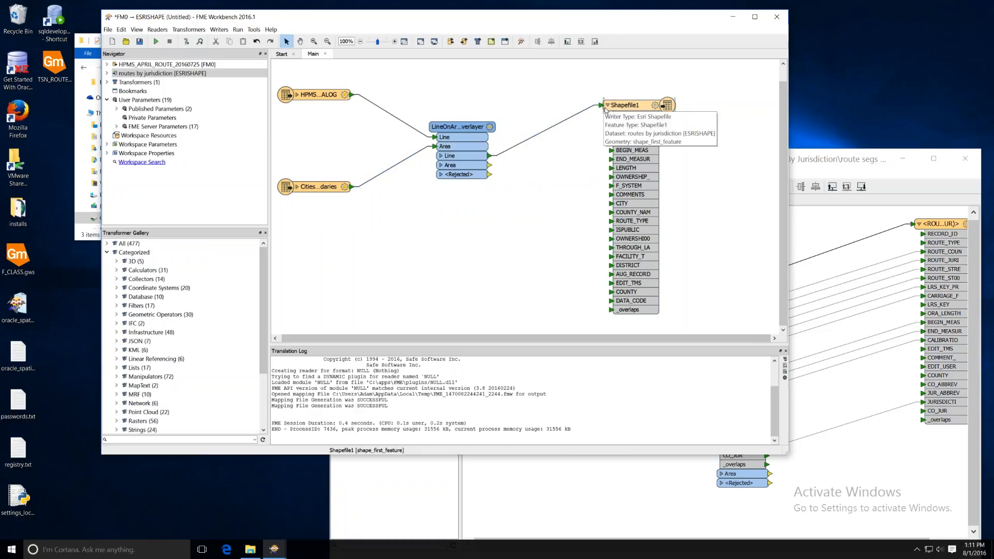
- Read the LineOnAreaOverlayer help page opened from its parameters, enlarging the help window and moving it clear of the parameters
double_click(463, 127)
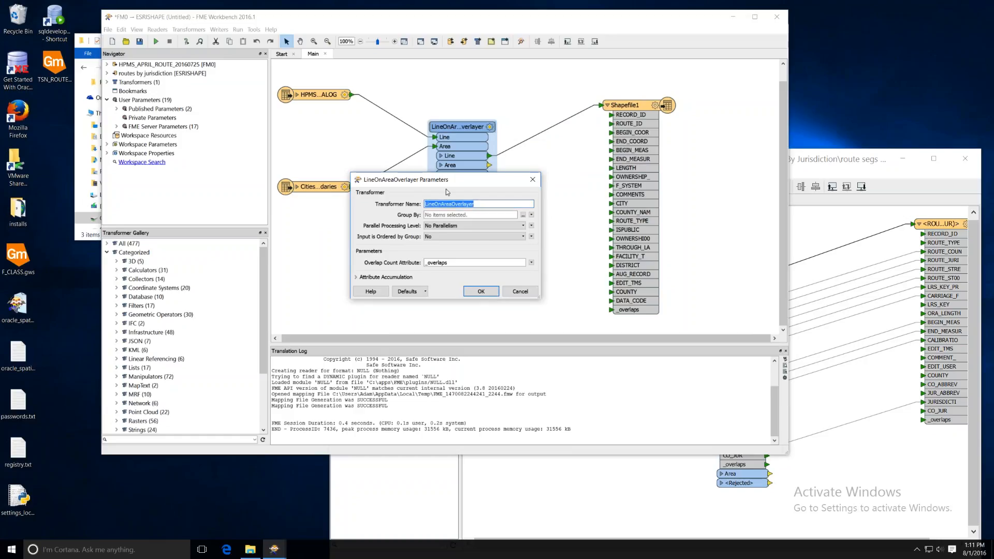
left_click_drag(446, 183, 453, 183)
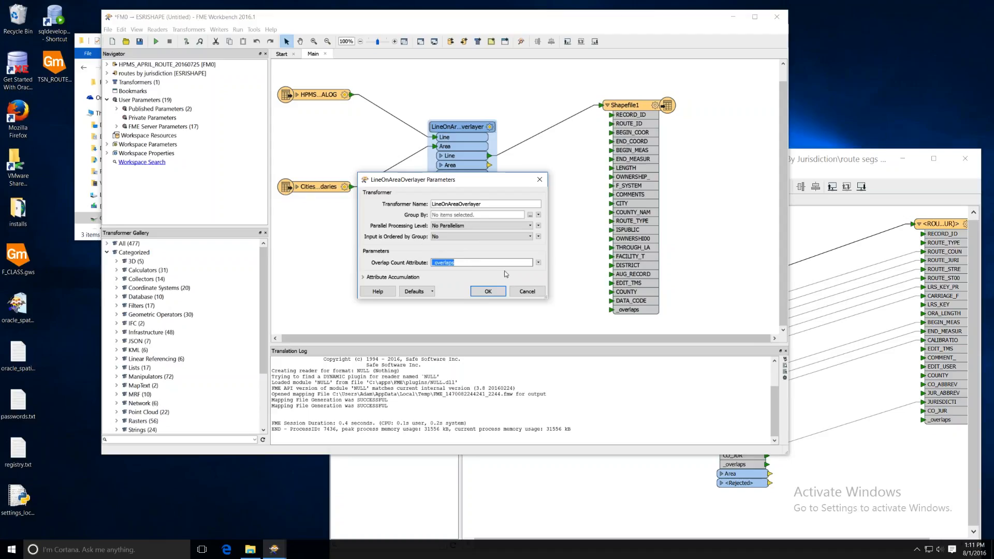
left_click(382, 294)
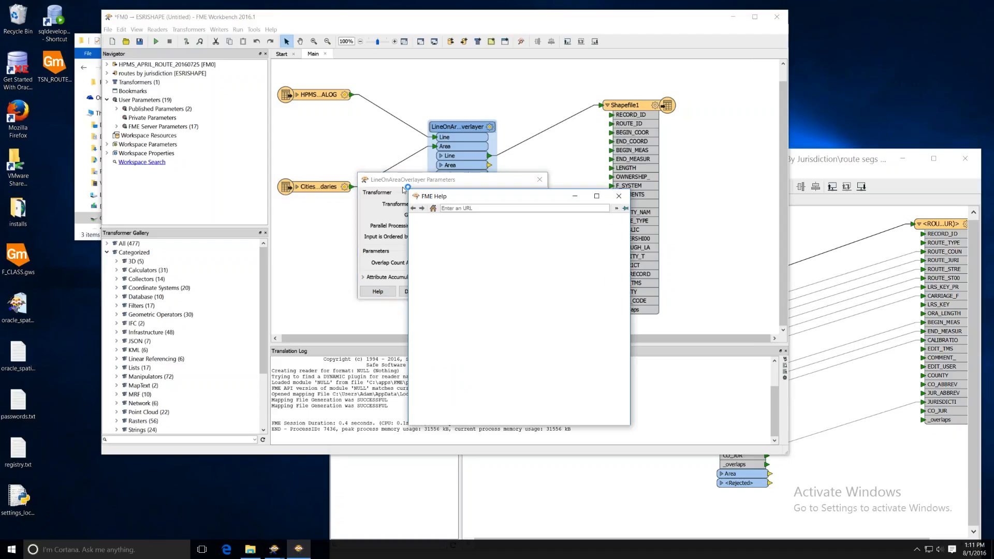
left_click_drag(484, 200, 401, 143)
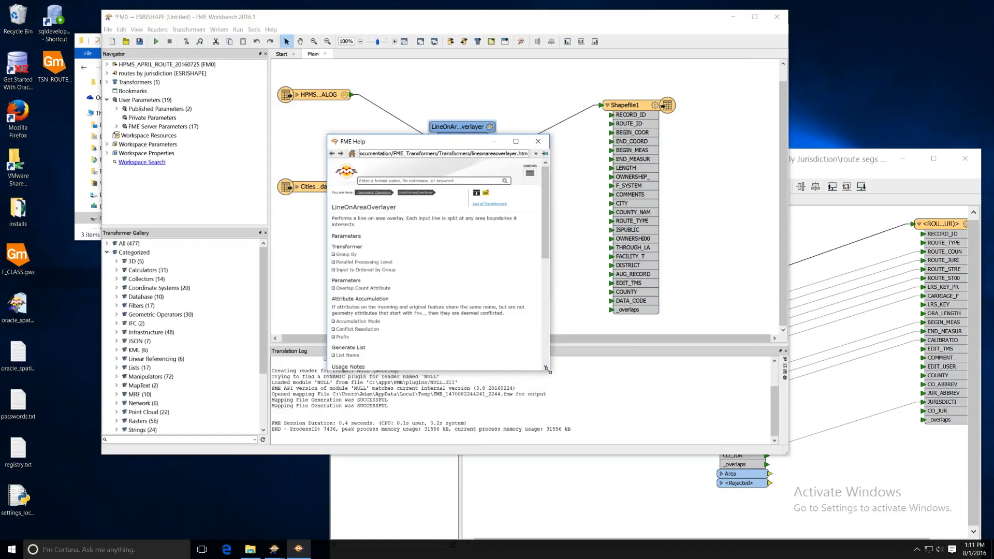
left_click_drag(547, 371, 691, 488)
scroll(685, 347, "down", 3)
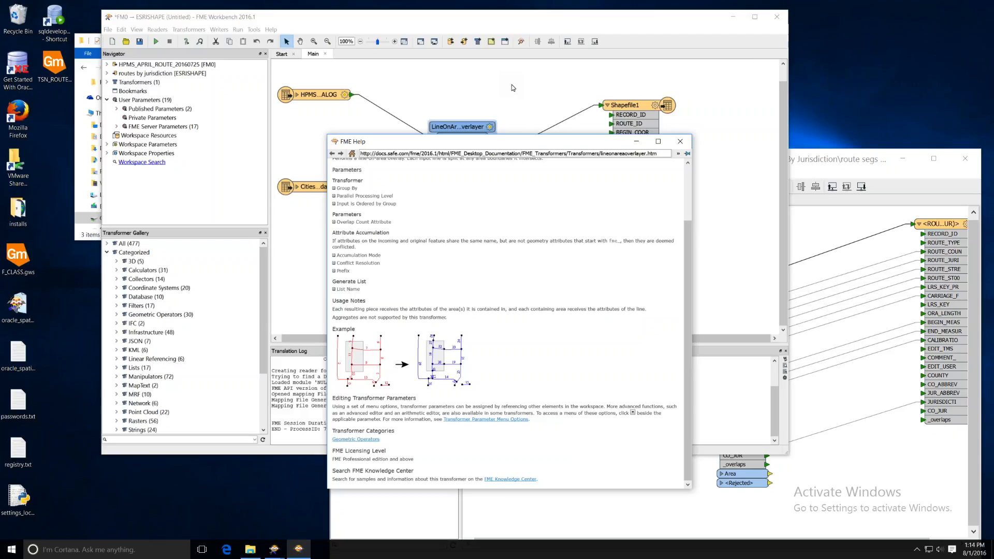
left_click_drag(592, 142, 565, 185)
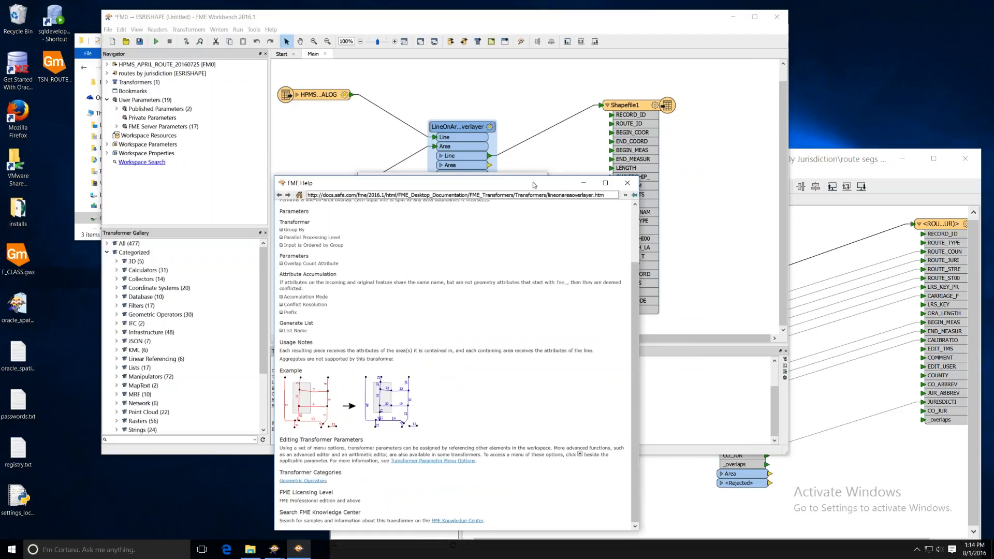
left_click_drag(533, 185, 871, 77)
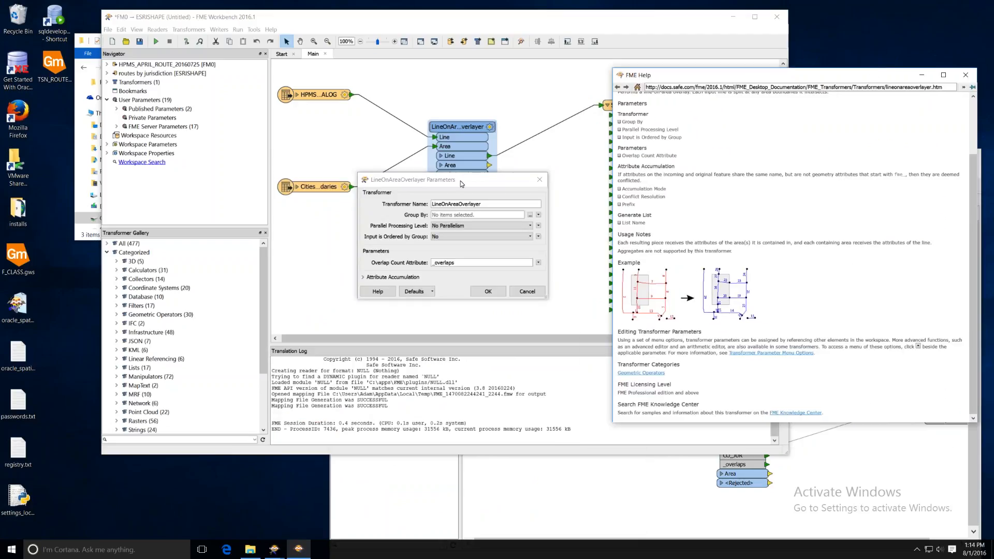
- Review the LineOnAreaOverlayer's Overlap Count Attribute setting and close its parameters without changes
left_click_drag(460, 181, 440, 182)
double_click(490, 265)
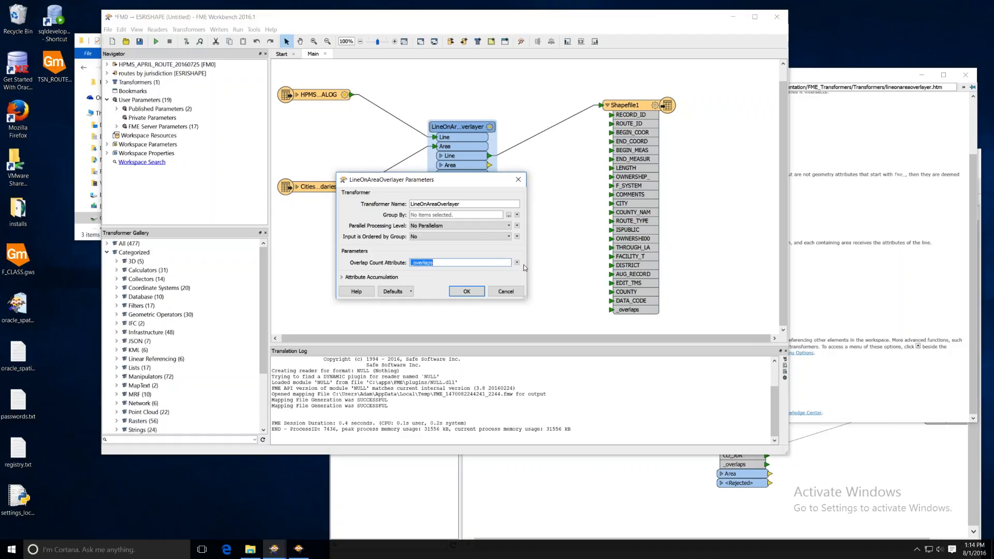
left_click(510, 292)
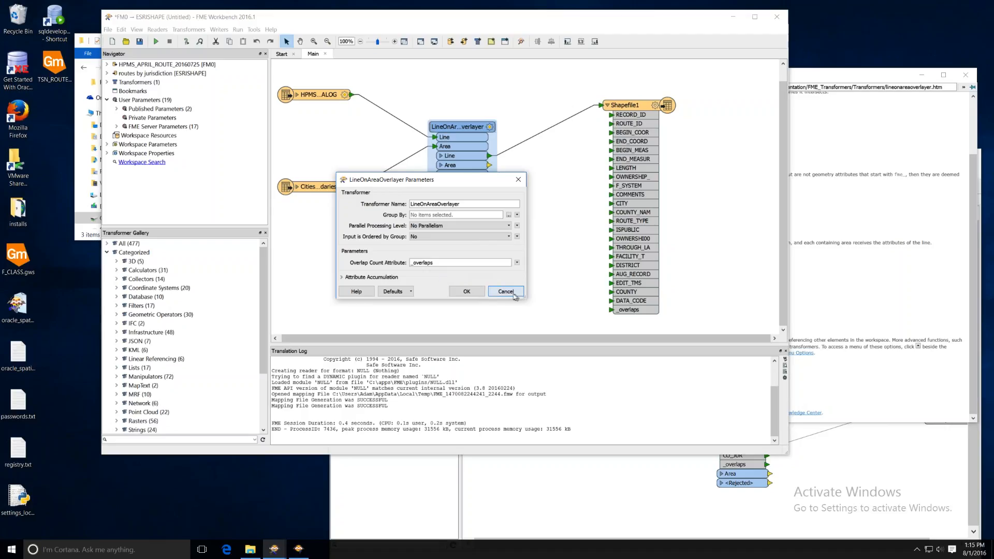
left_click(465, 292)
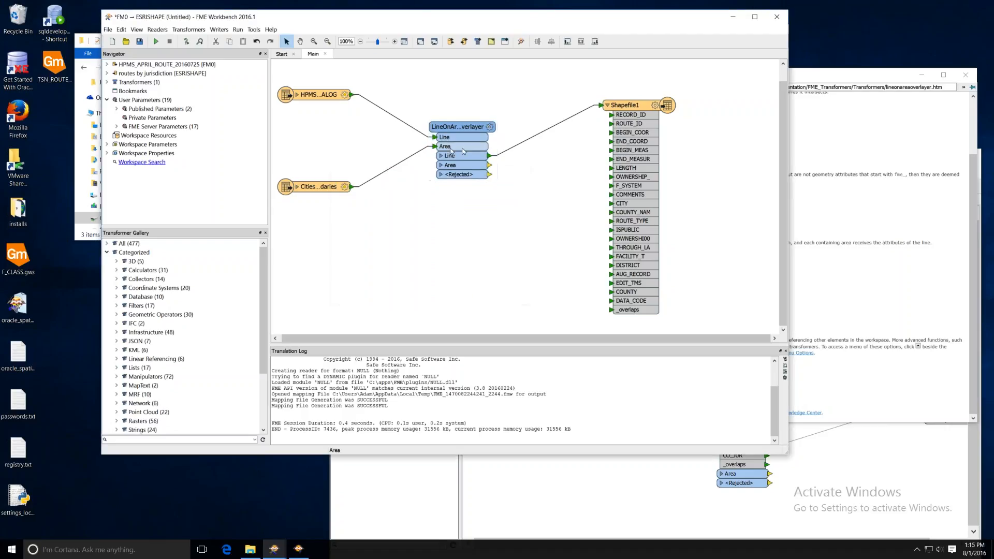
- Move the LineOnAreaOverlayer and Shapefile1 farther apart, and delete the connection between them
left_click_drag(473, 128, 427, 157)
left_click_drag(623, 105, 648, 103)
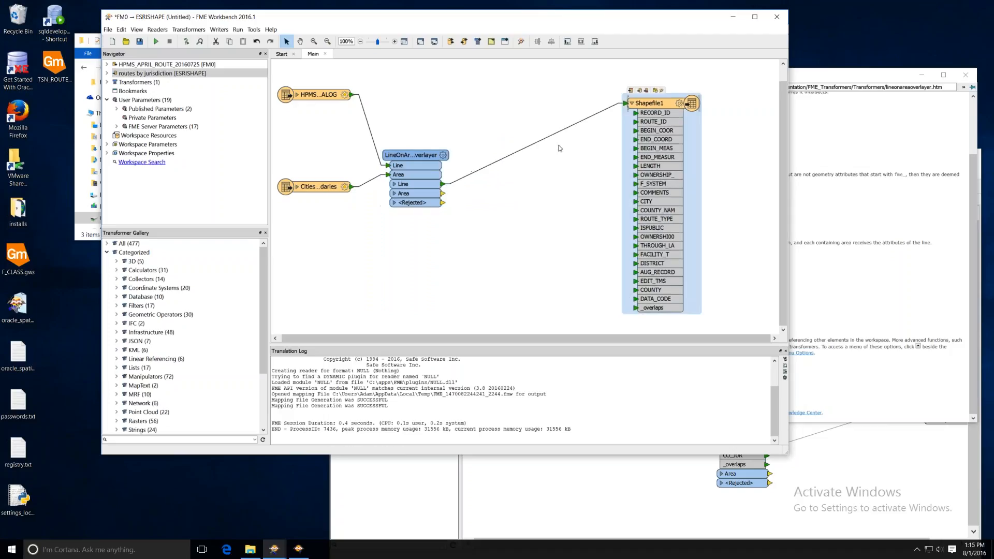
right_click(515, 157)
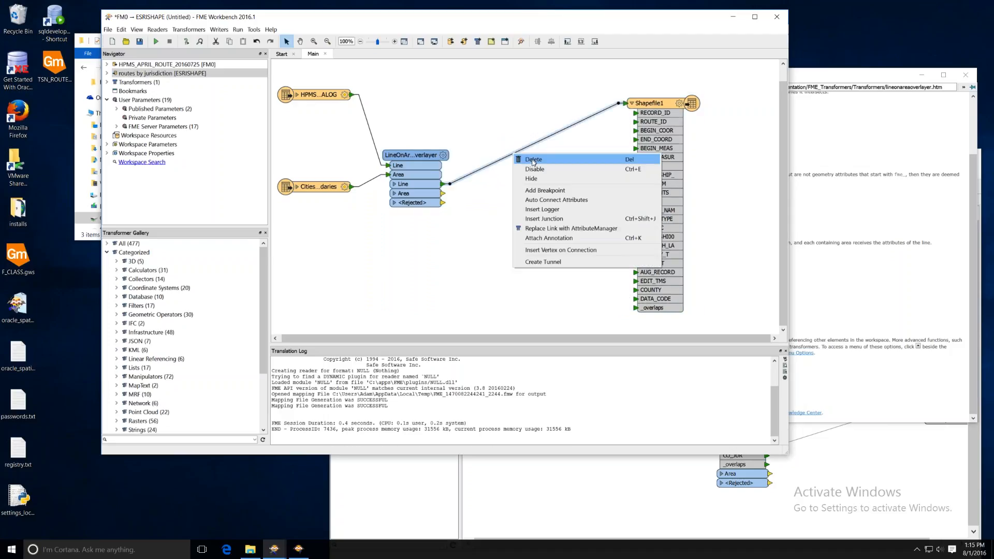
left_click(517, 180)
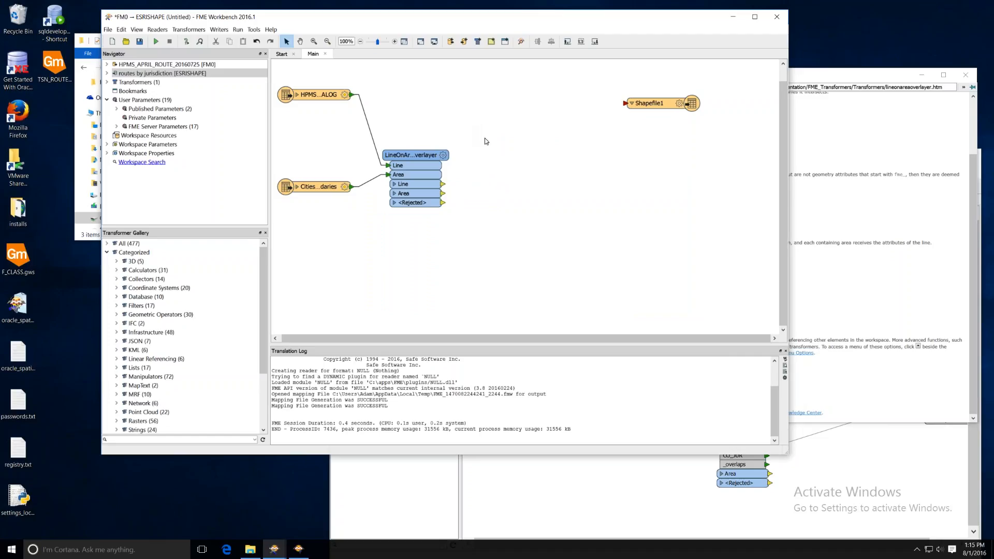
- Add a FeatureMerger transformer and place it between the LineOnAreaOverlayer and Shapefile1, level with the HPMS routes catalog
type("feature")
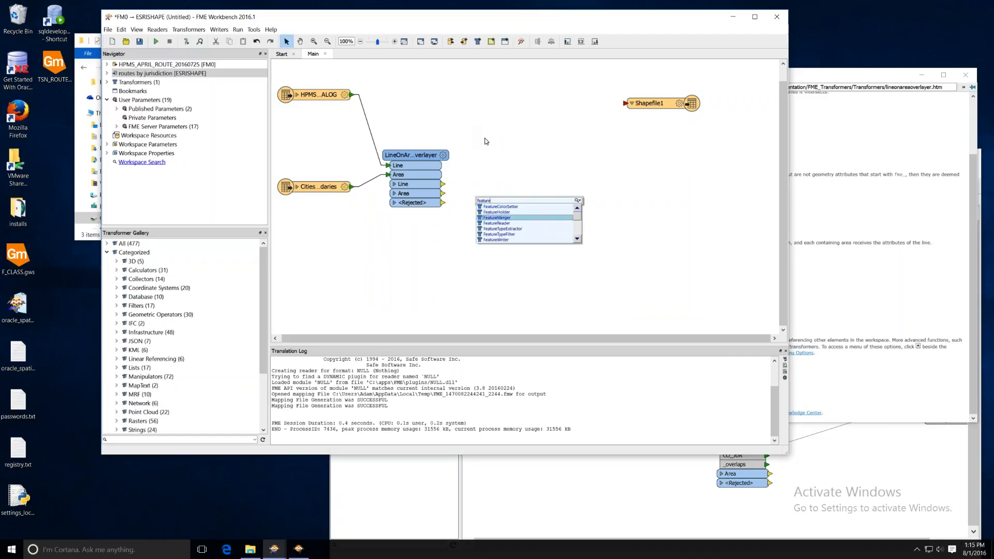
key("Return")
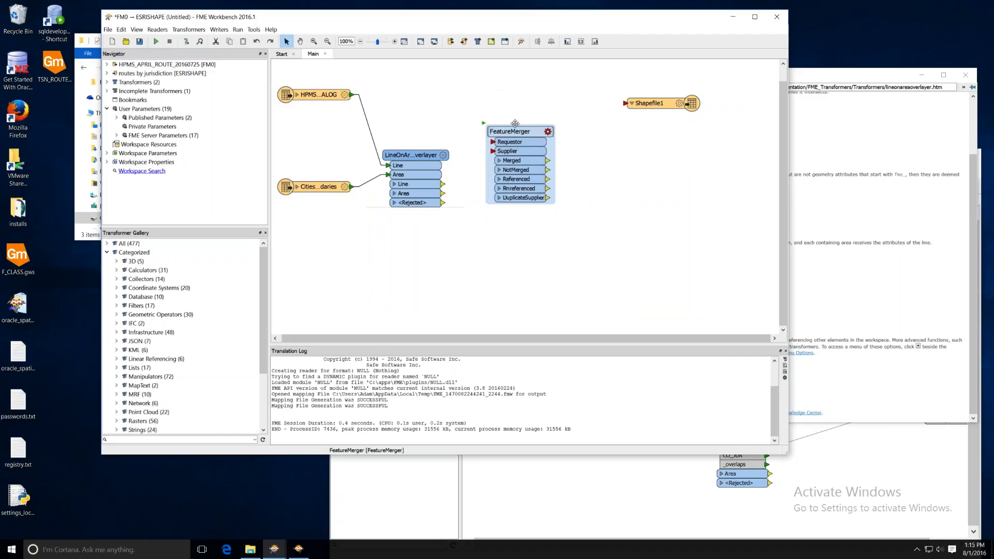
left_click_drag(515, 124, 516, 90)
- Connect the HPMS routes catalog to the FeatureMerger's Requestor, the overlayer's Line output to its Supplier, and its Merged output to Shapefile1
left_click_drag(353, 95, 495, 108)
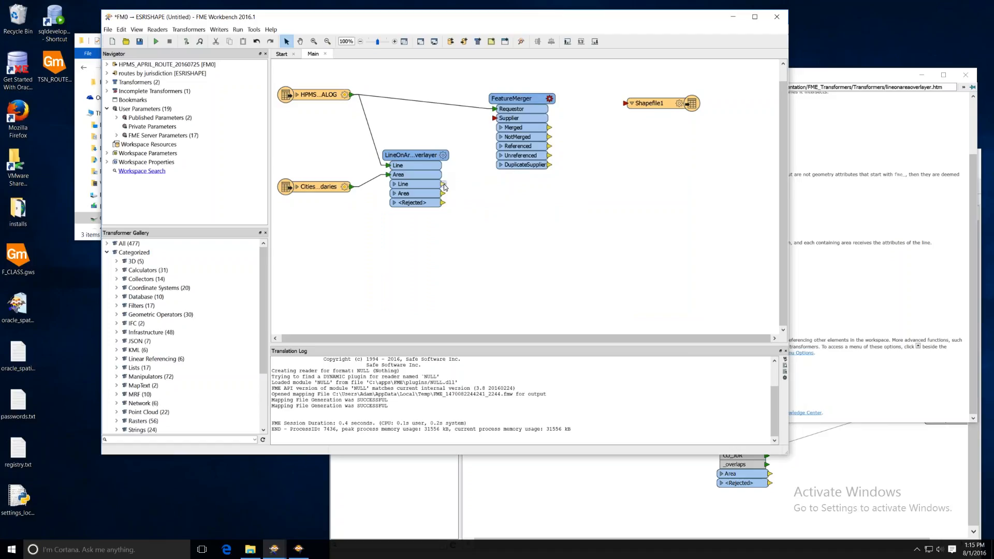
left_click_drag(444, 185, 494, 118)
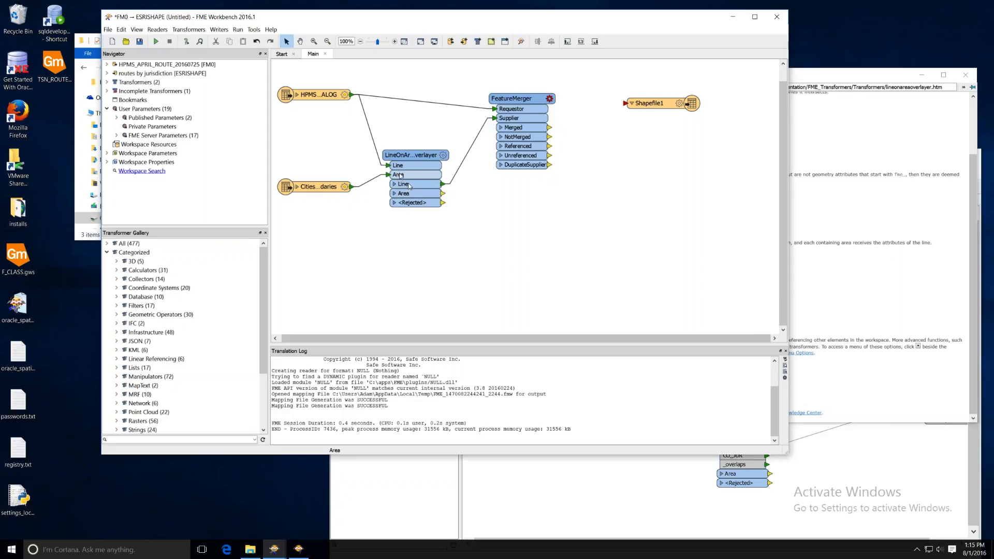
left_click_drag(554, 92, 545, 88)
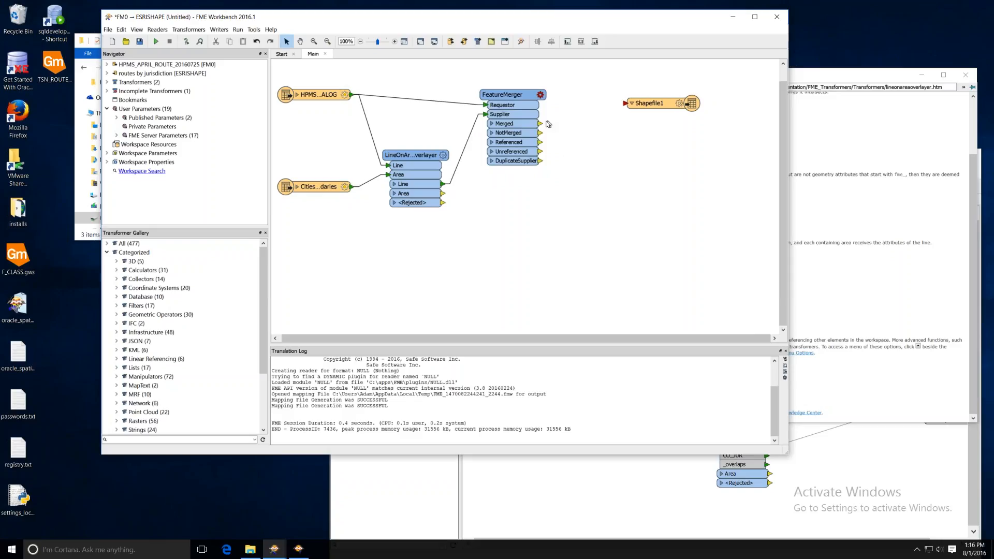
left_click_drag(541, 124, 625, 103)
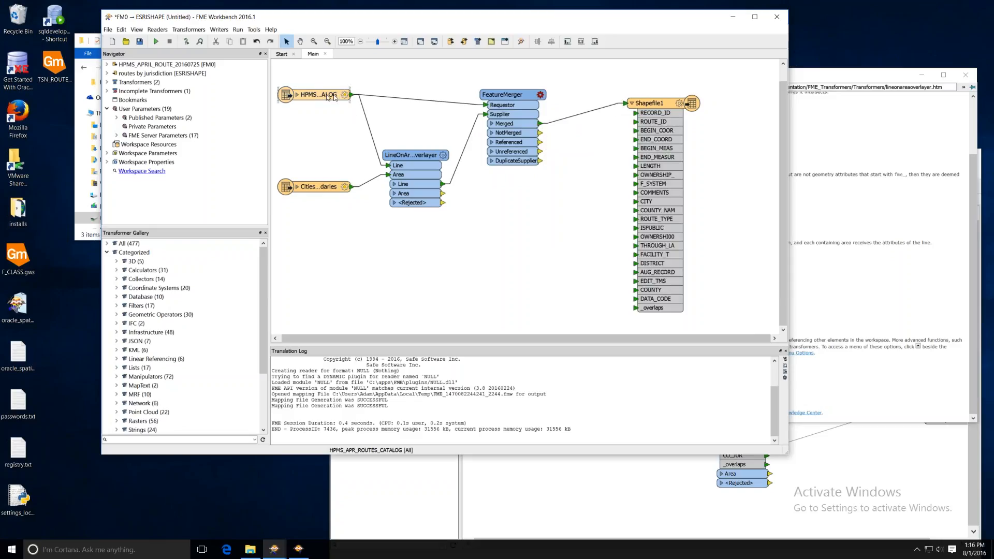
- Set the FeatureMerger to join Requestor RECORD_ID to Supplier RECORD_ID and apply the parameters
left_click(541, 94)
left_click(385, 221)
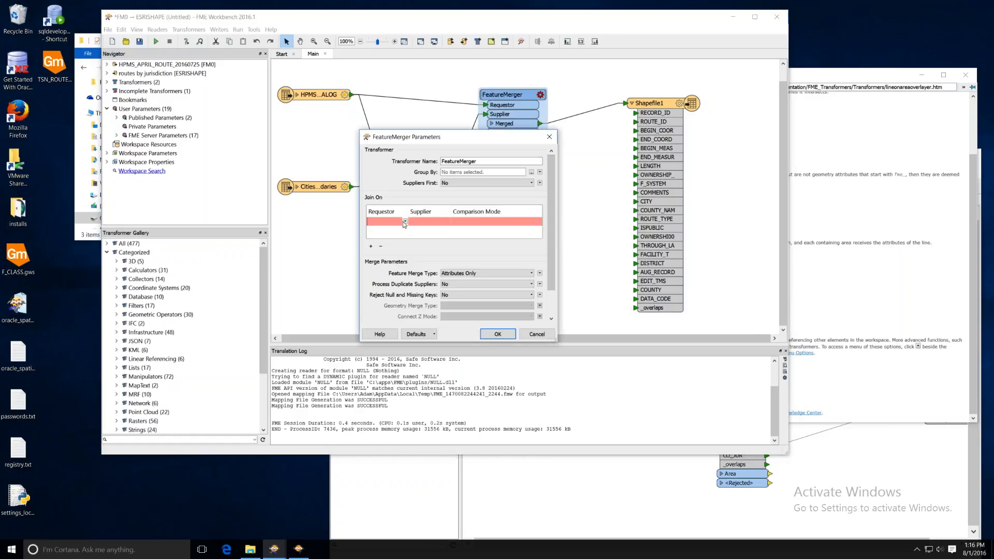
left_click(405, 222)
mouse_move(421, 232)
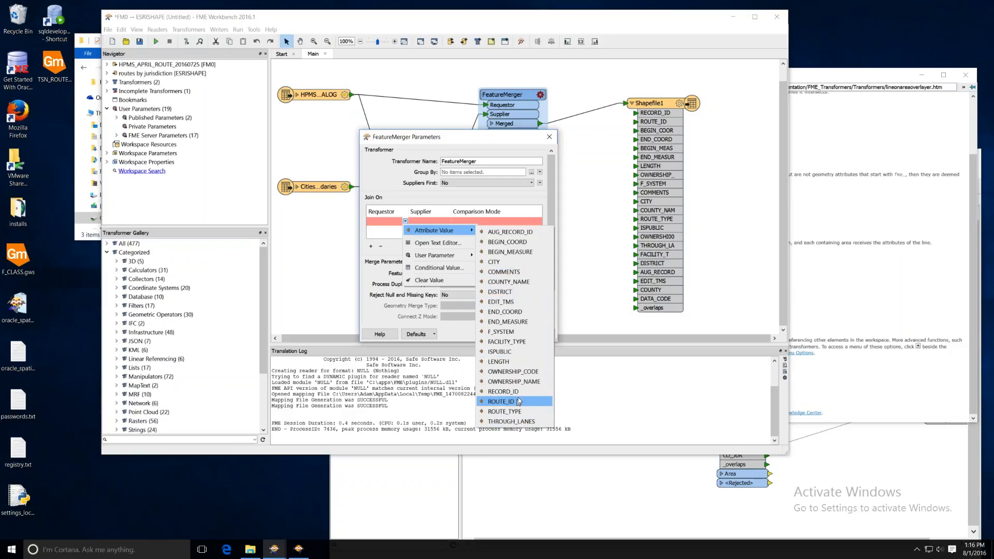
left_click(503, 391)
left_click(439, 223)
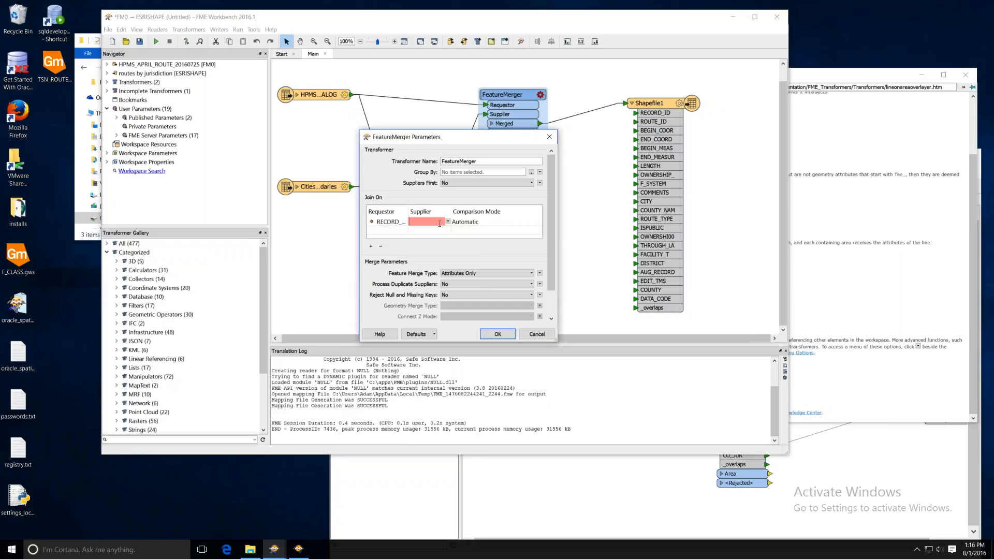
left_click(447, 223)
mouse_move(477, 230)
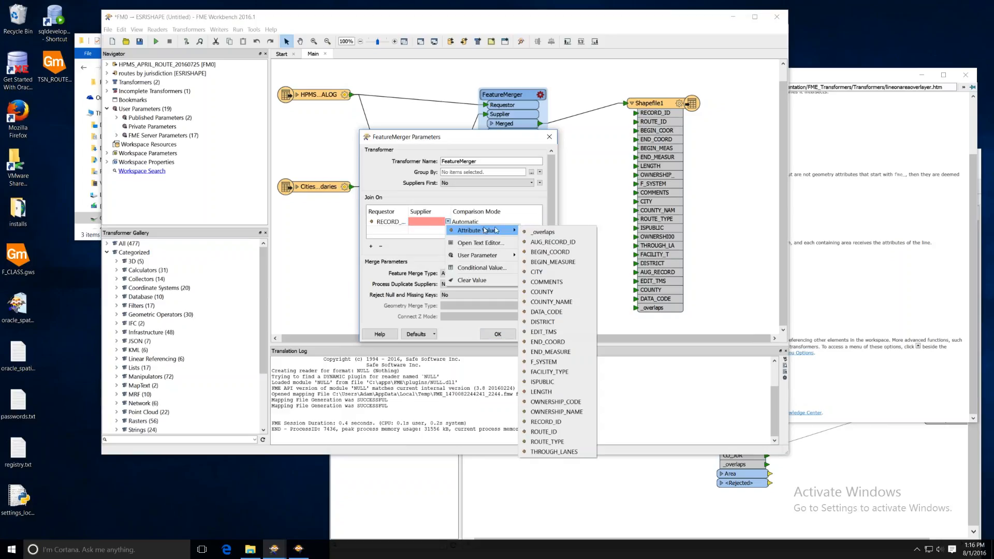
left_click(561, 424)
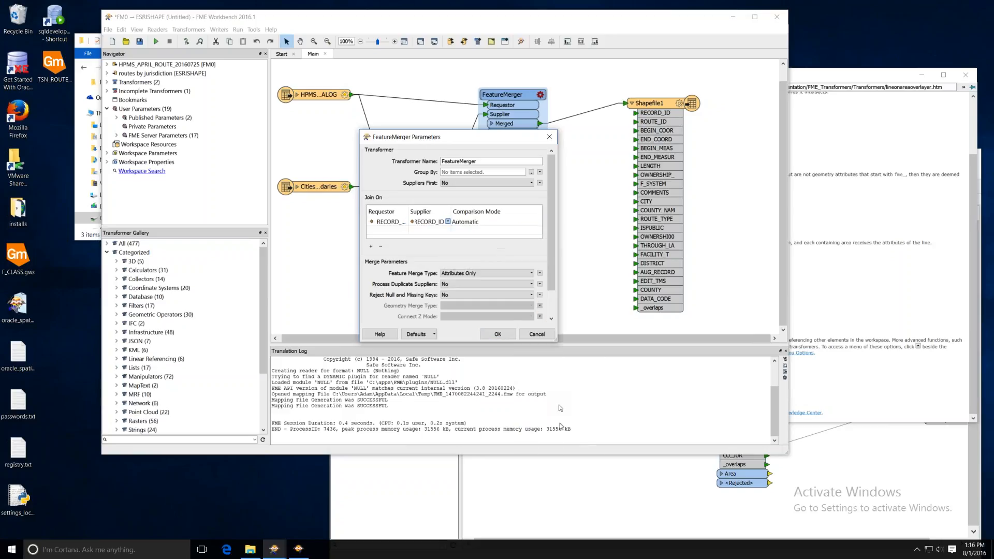
left_click(498, 334)
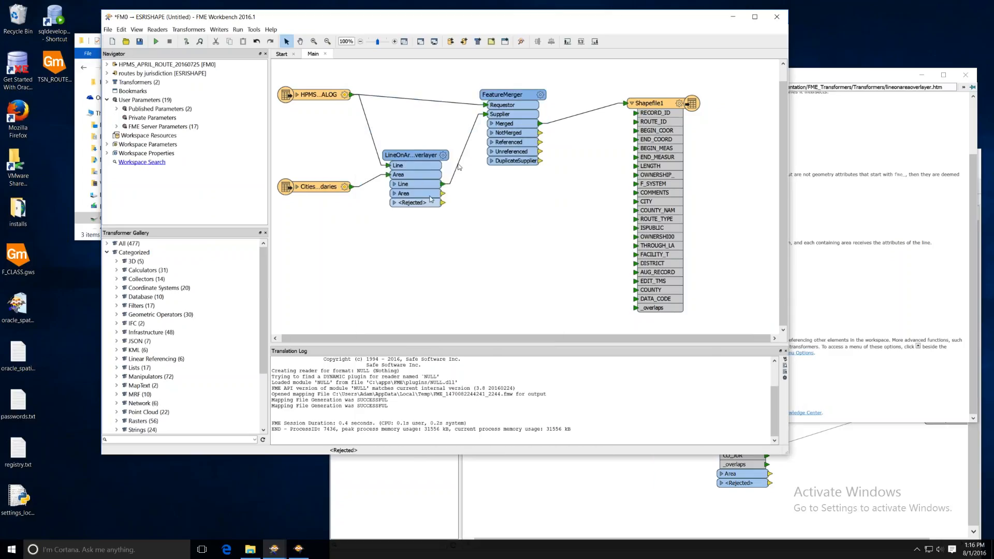
- Replace the FeatureMerger's Merged connection with one from its Referenced output to Shapefile1, and align Shapefile1 level with the merger
right_click(554, 120)
left_click(552, 153)
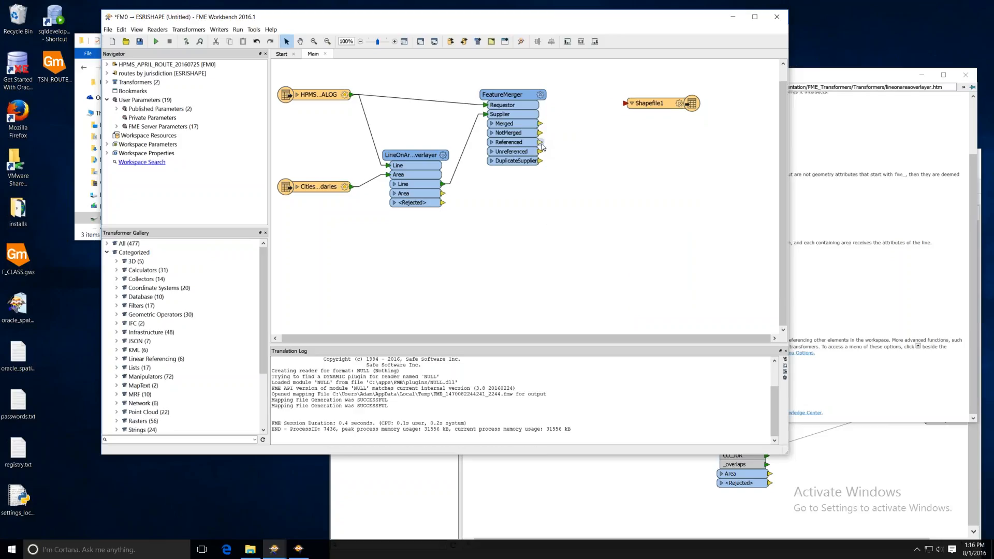
left_click_drag(540, 142, 622, 106)
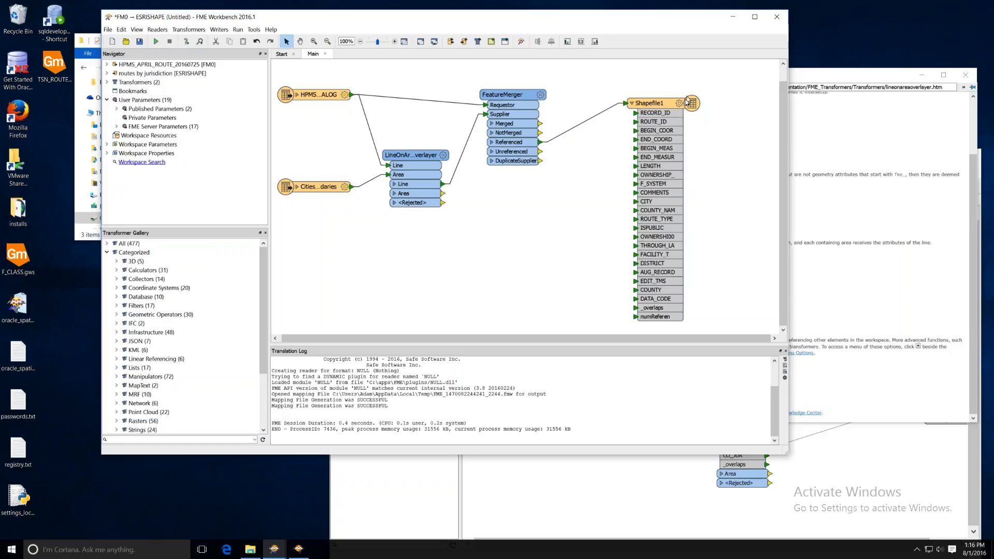
left_click_drag(687, 102, 696, 93)
- Delete the FeatureMerger and the leftover direct connection between the HPMS routes catalog and Shapefile1
right_click(511, 97)
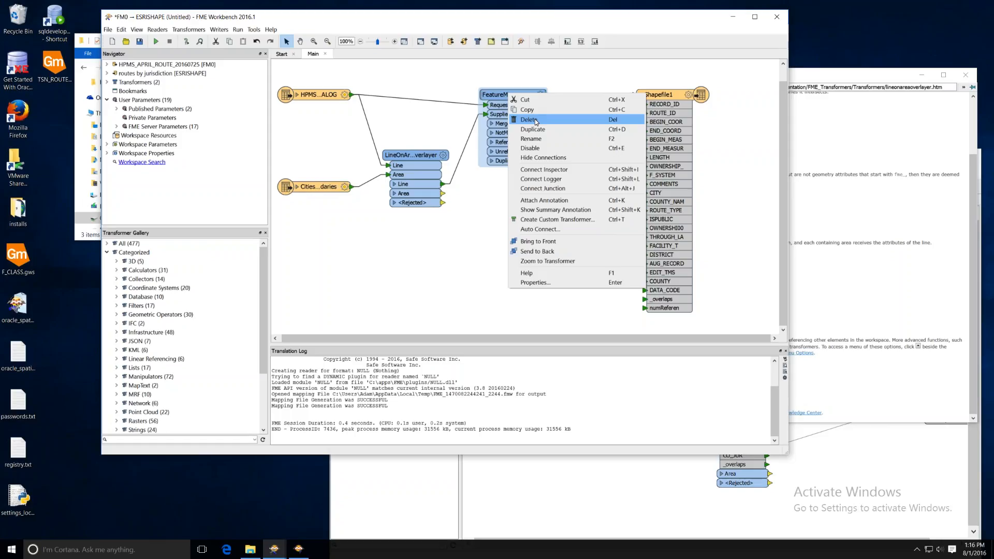
left_click(536, 120)
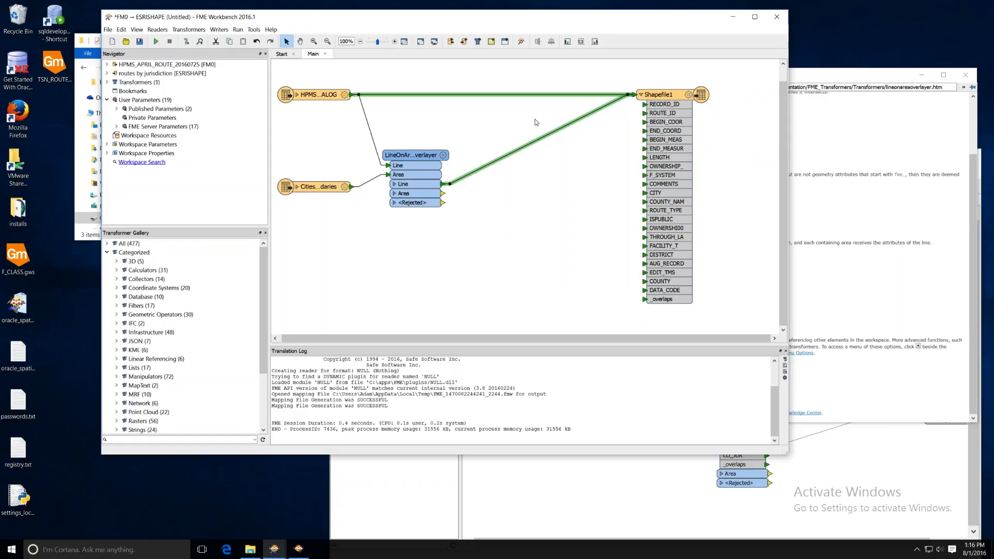
left_click(472, 95)
right_click(472, 95)
left_click(487, 99)
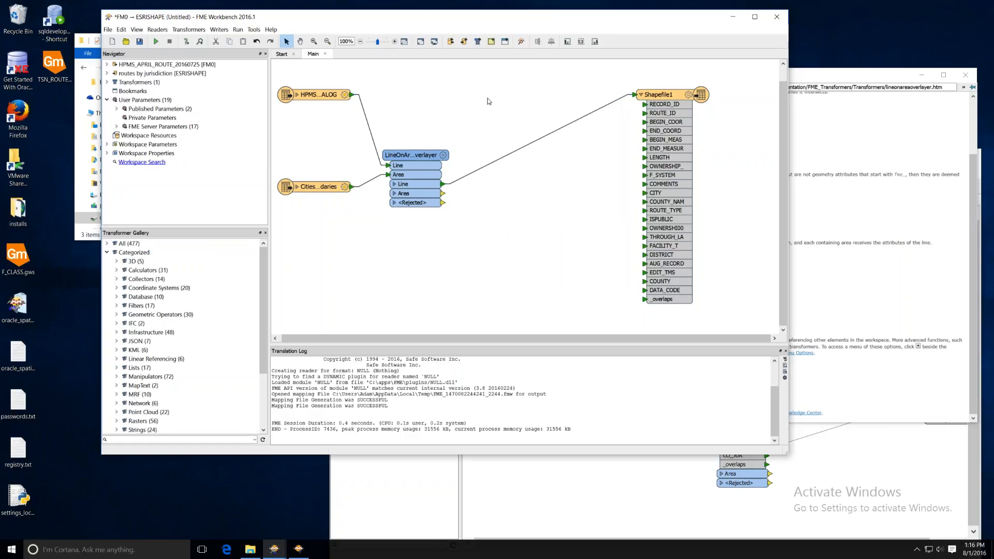
- Move the LineOnAreaOverlayer up between the two reader feature types, and bring Shapefile1 closer to it
left_click_drag(415, 155, 442, 117)
left_click(443, 96)
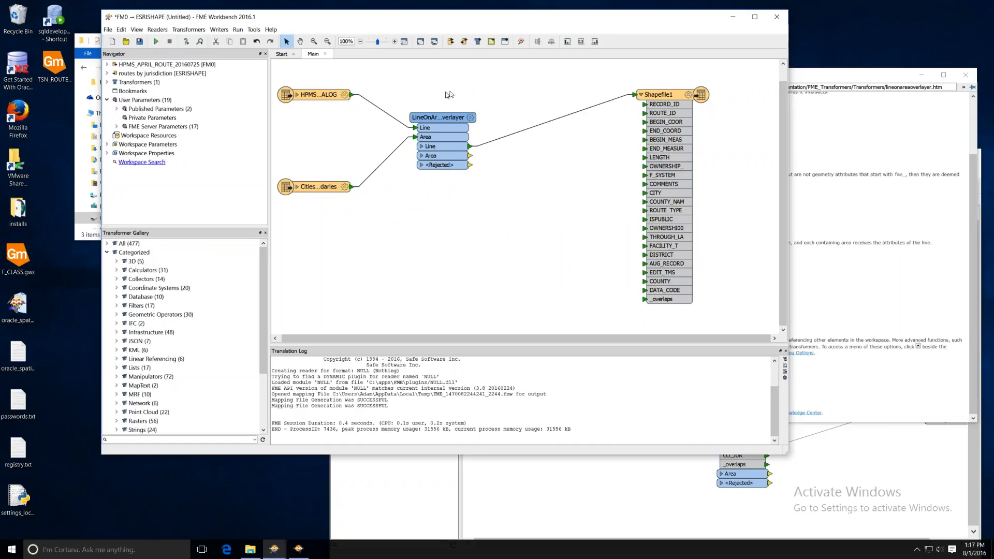
left_click_drag(673, 94, 610, 93)
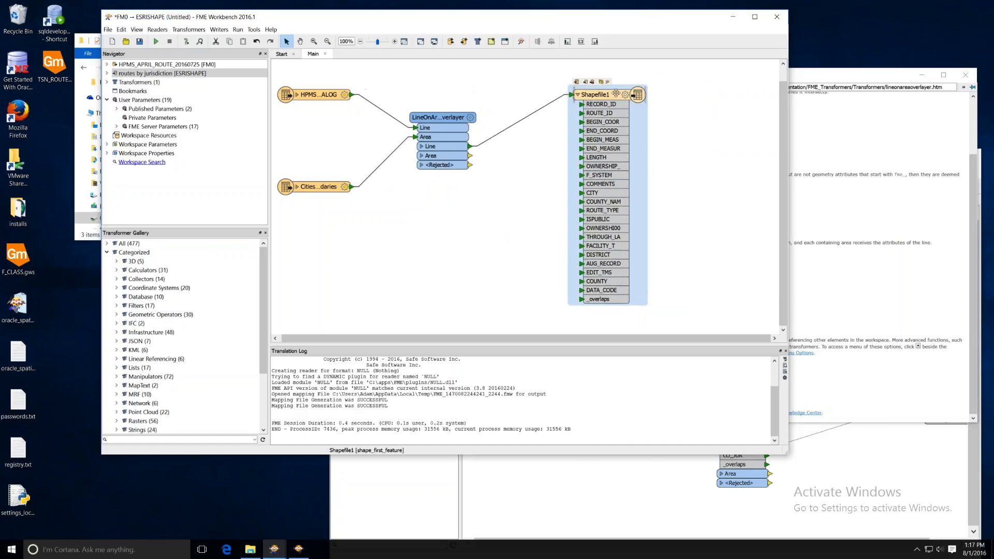
left_click(545, 69)
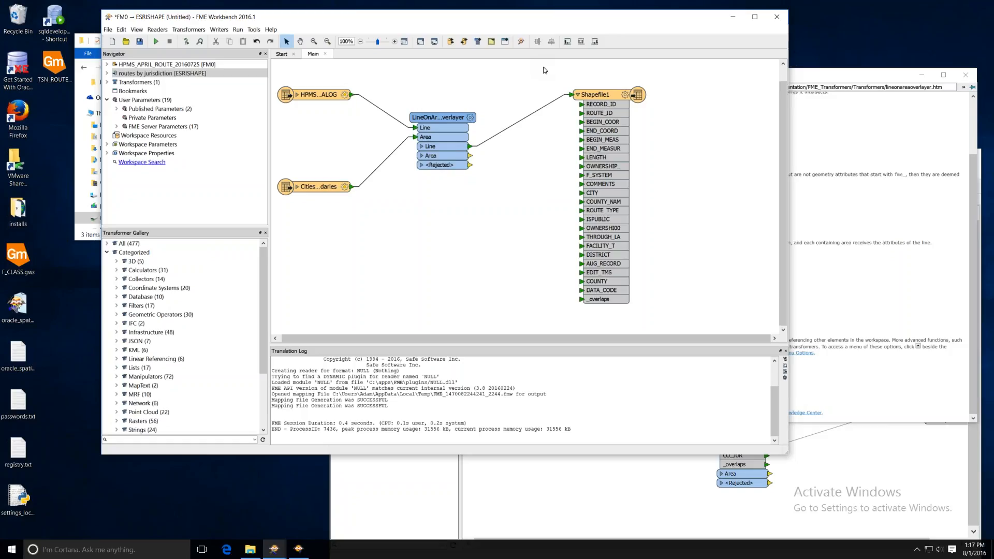
mouse_move(604, 92)
left_mouse_down()
mouse_move(589, 92)
mouse_move(612, 93)
left_mouse_up()
left_click(521, 236)
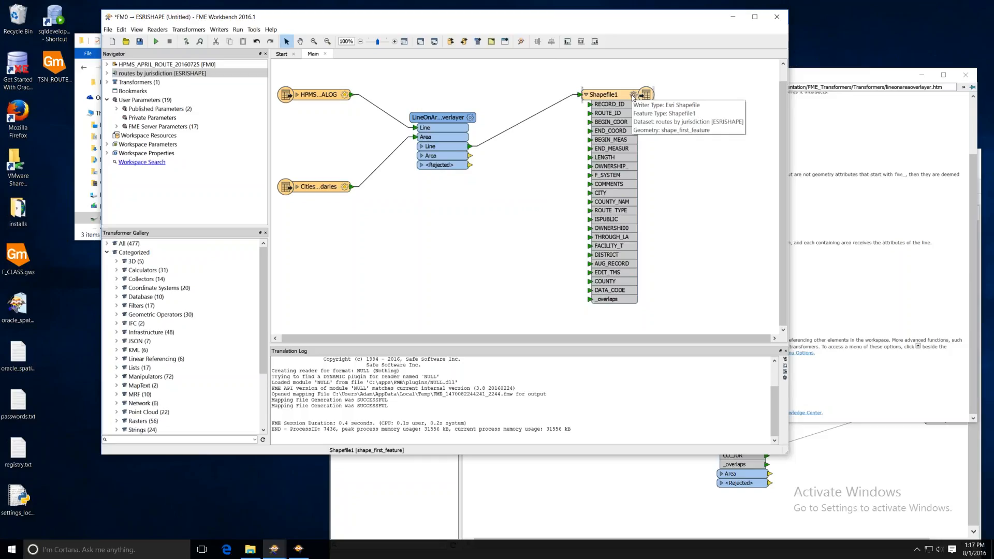
- Switch Shapefile1's user attributes to Manual definition and remove BEGIN_MEAS, END_MEASUR and LENGTH
left_click(633, 96)
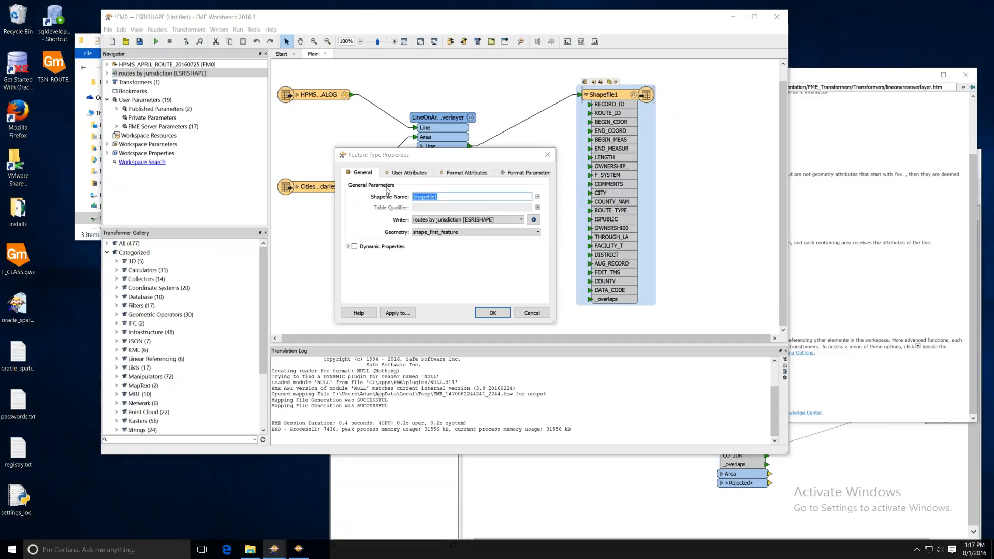
left_click(396, 171)
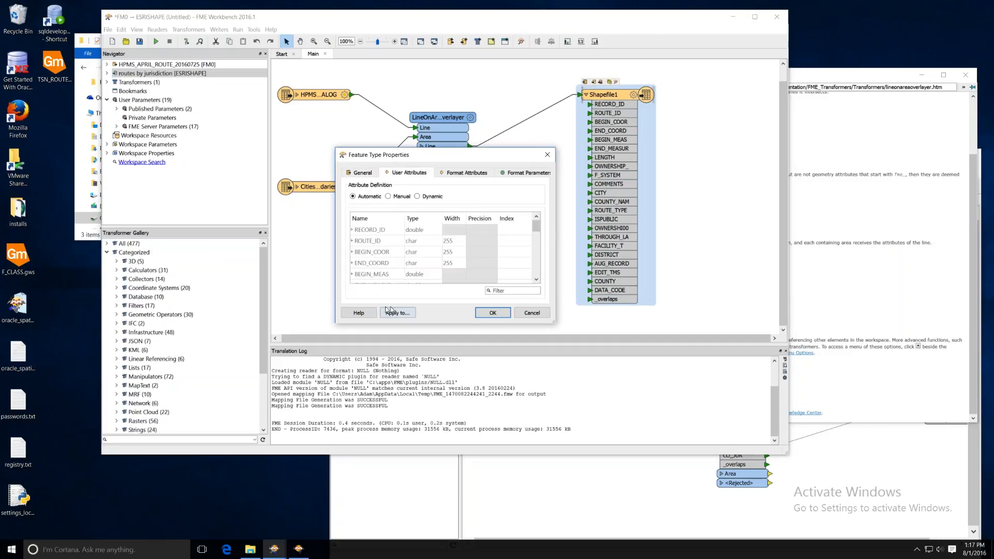
left_click(388, 196)
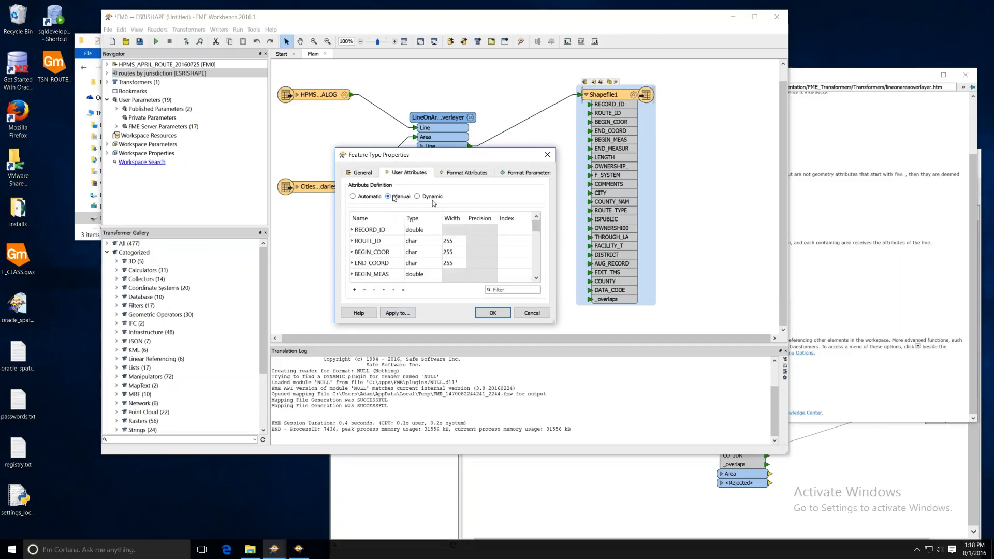
left_click_drag(552, 322, 572, 417)
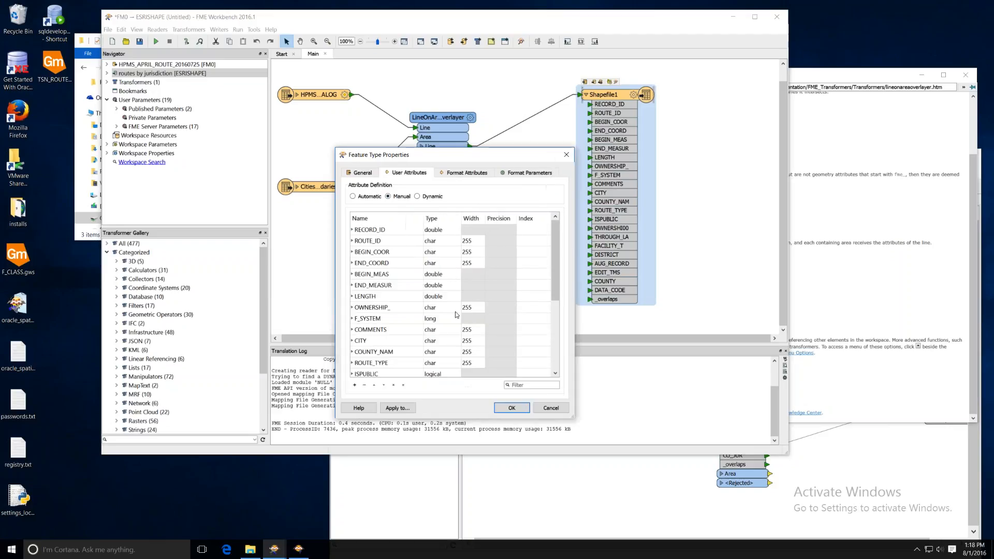
double_click(369, 274)
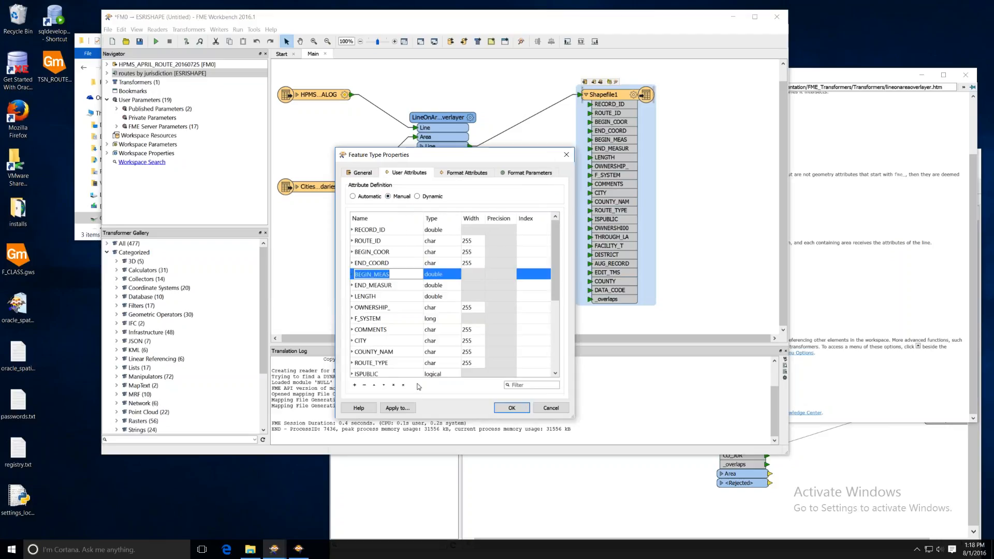
left_click(365, 385)
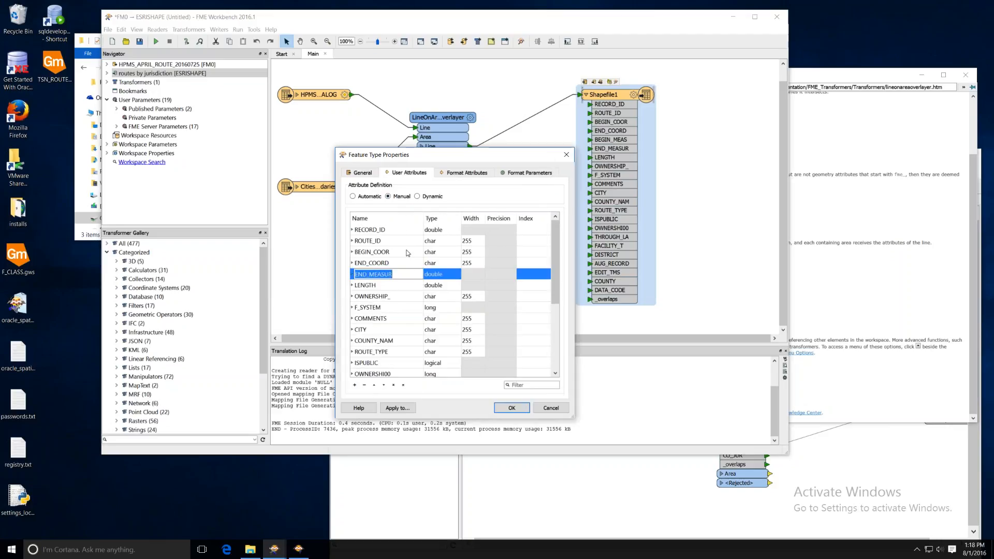
left_click(365, 386)
left_click(365, 386)
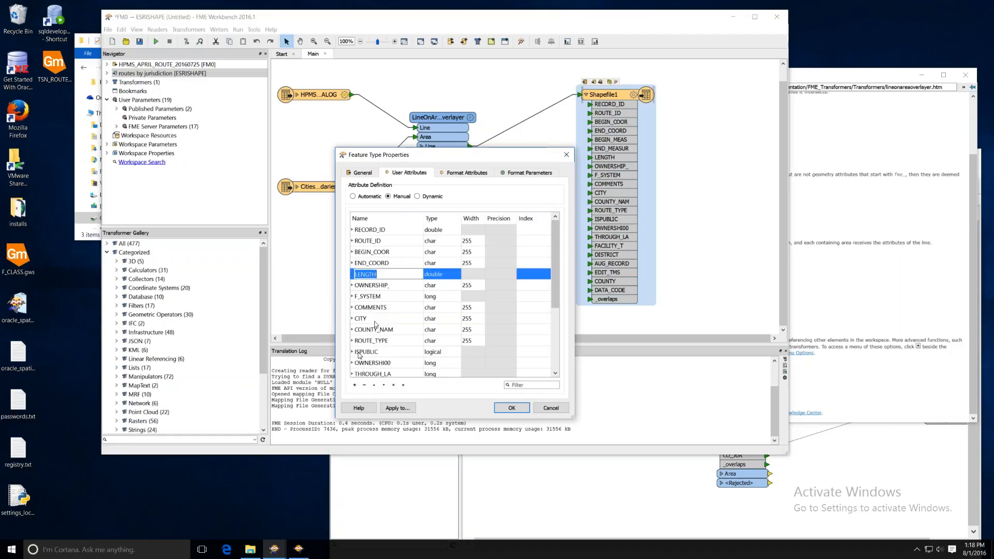
left_click(365, 386)
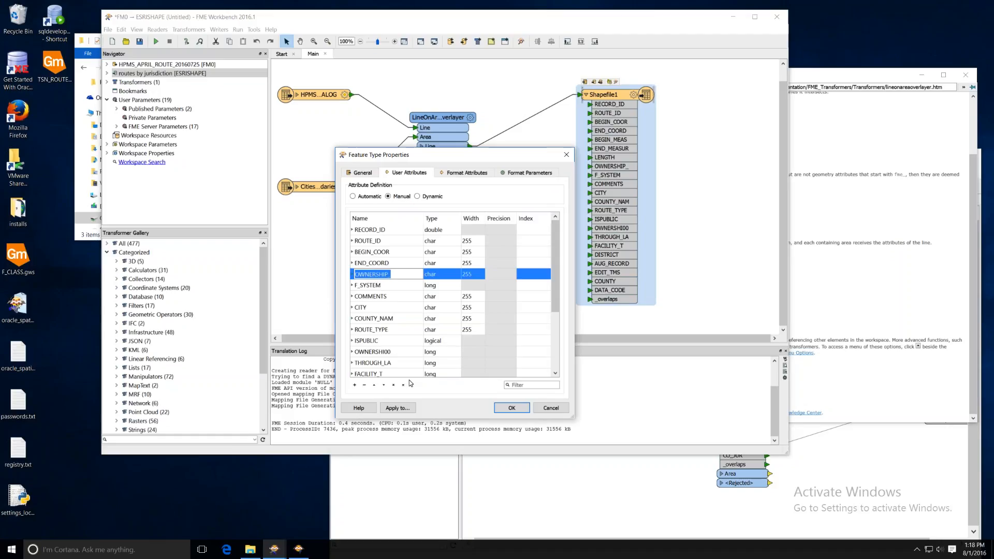
left_click(511, 408)
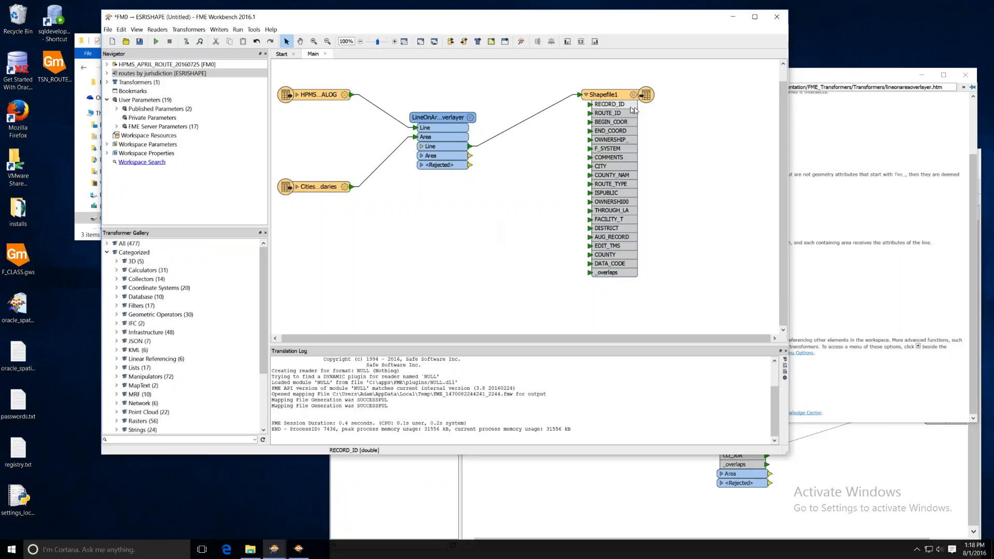
- Reposition Shapefile1 beside the LineOnAreaOverlayer, roughly level with its input ports
left_click_drag(606, 96, 626, 96)
left_click(524, 194)
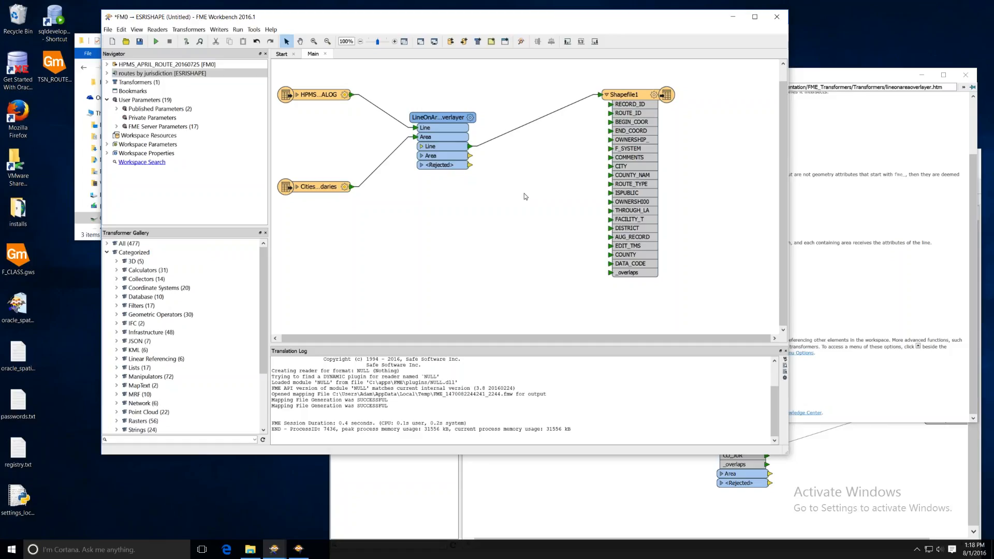
left_click_drag(633, 94, 570, 127)
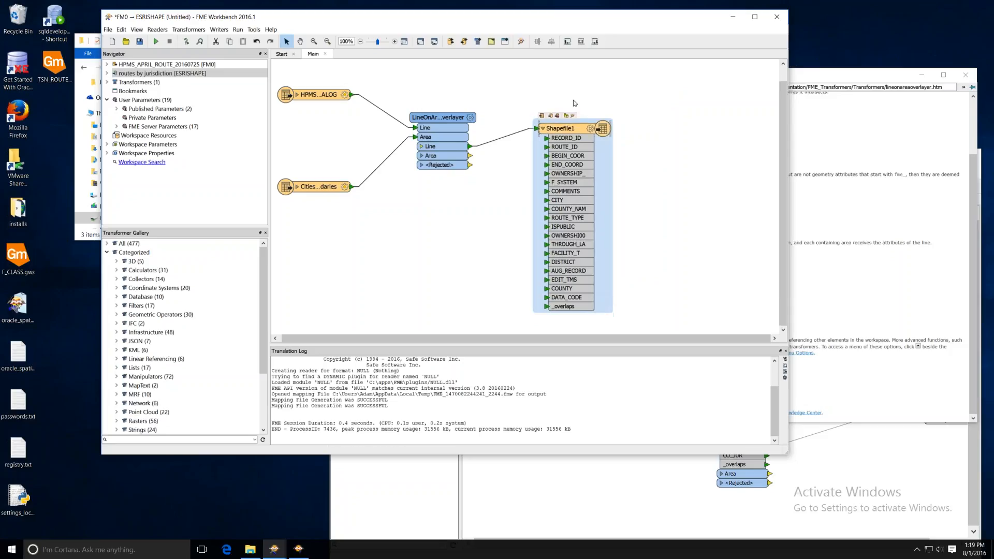
left_click(574, 103)
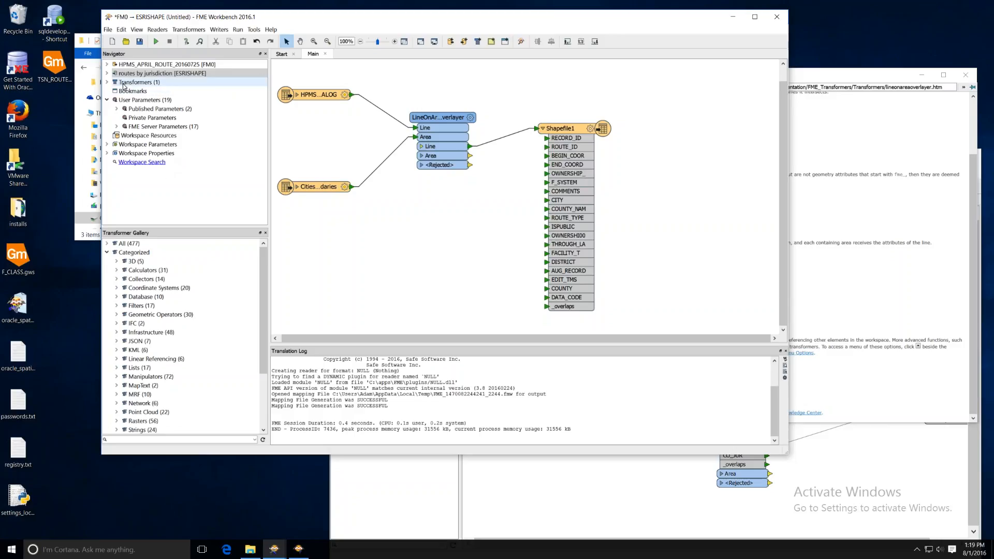
left_click(107, 74)
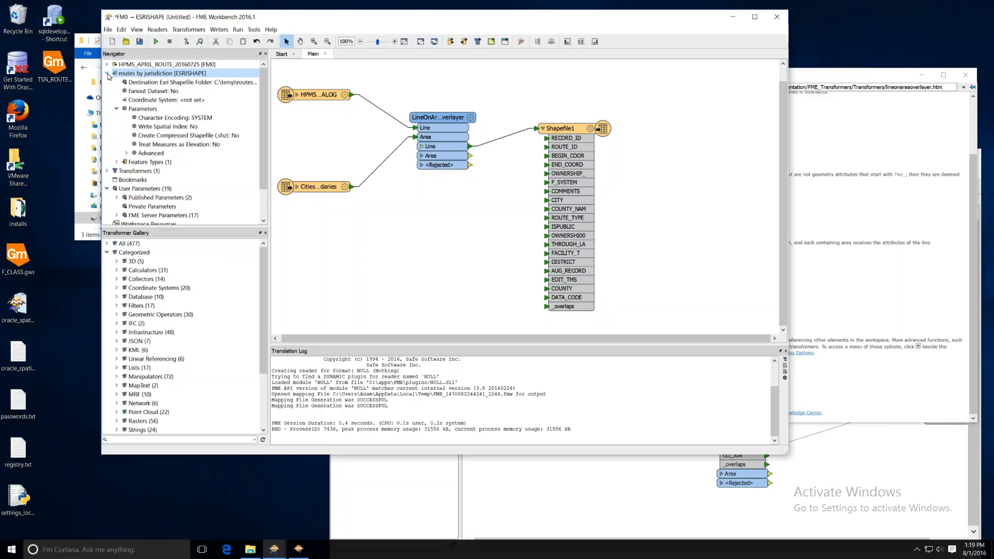
left_click(107, 73)
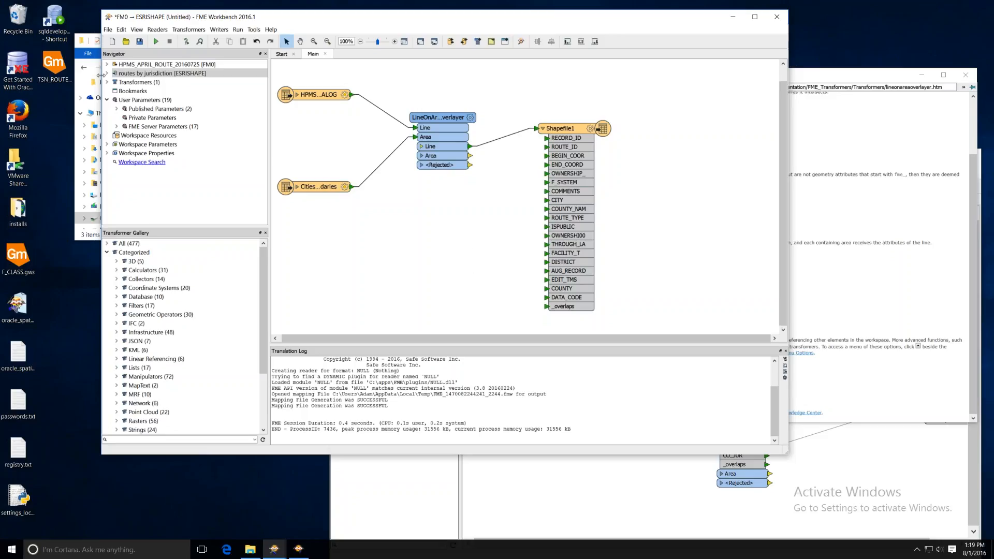
left_click(106, 74)
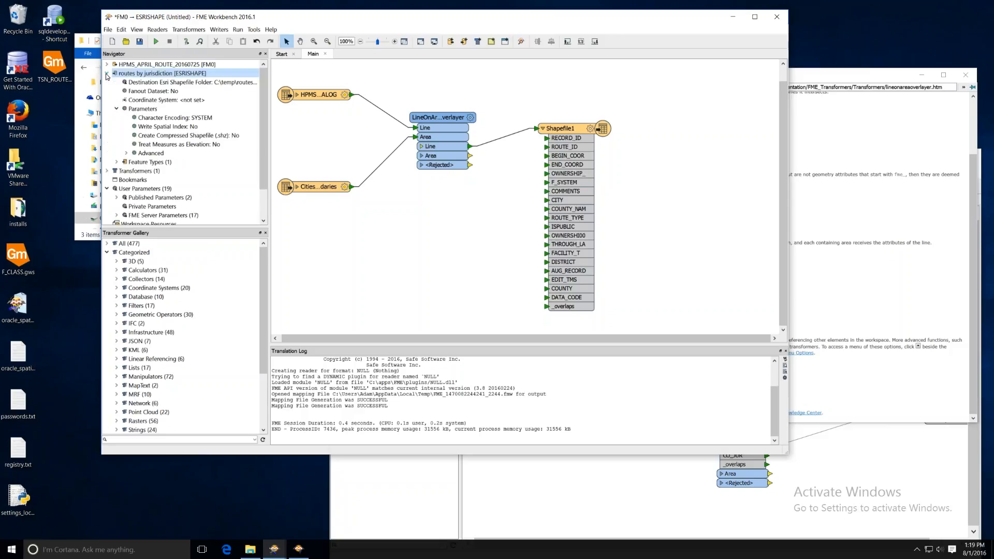
left_click(107, 74)
left_click(570, 127)
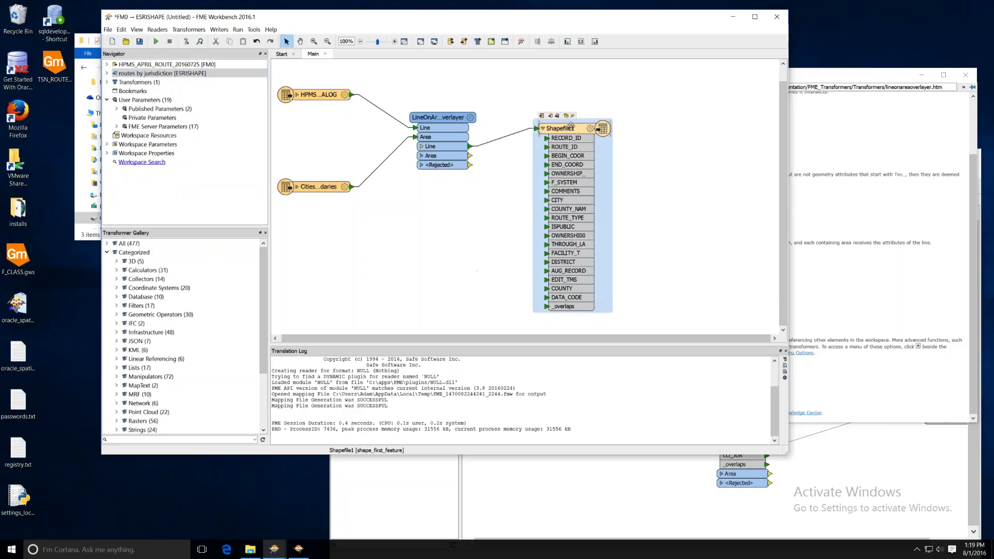
left_click_drag(570, 127, 578, 122)
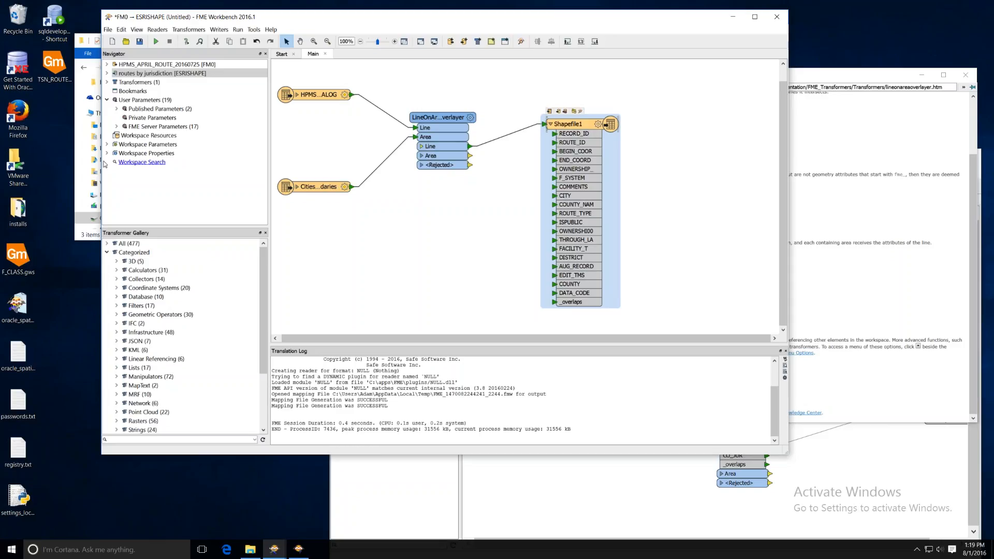
- Enable Fanout Dataset on the routes by jurisdiction Shapefile writer
left_click(107, 74)
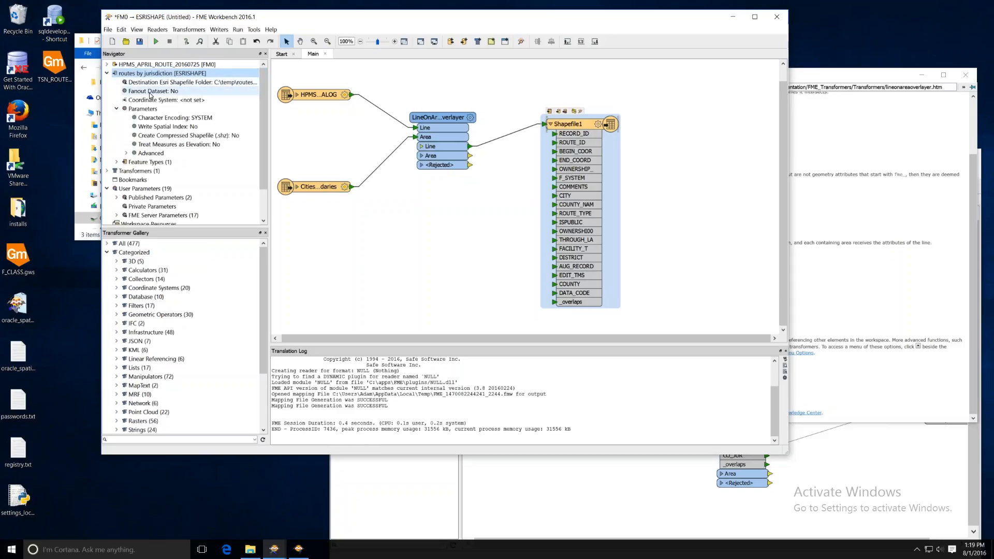
left_click(153, 91)
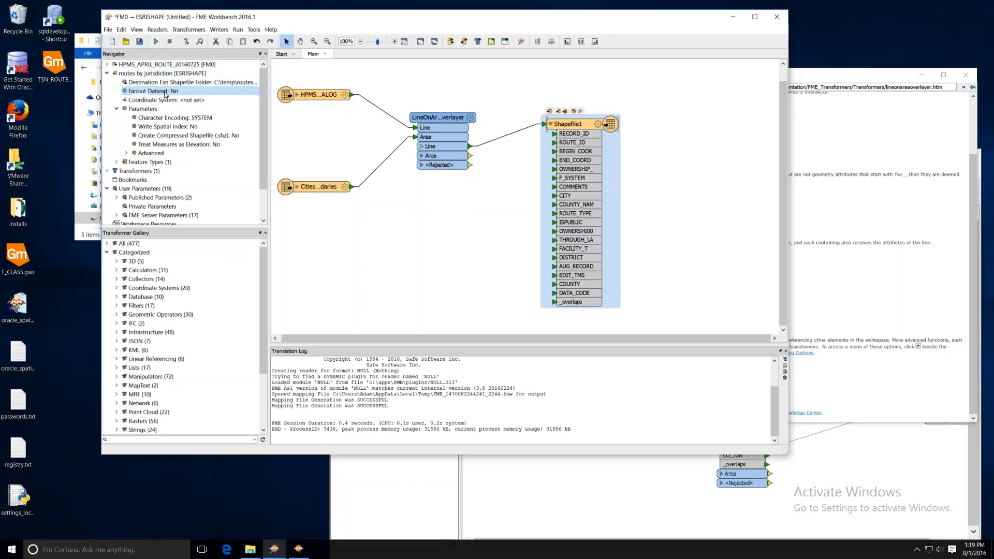
double_click(154, 92)
left_click(387, 232)
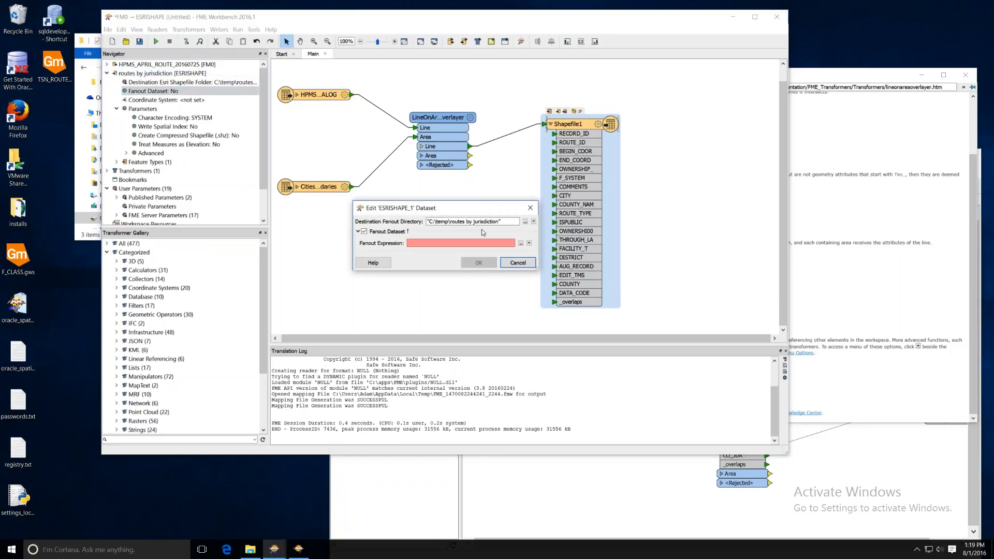
left_click(394, 234)
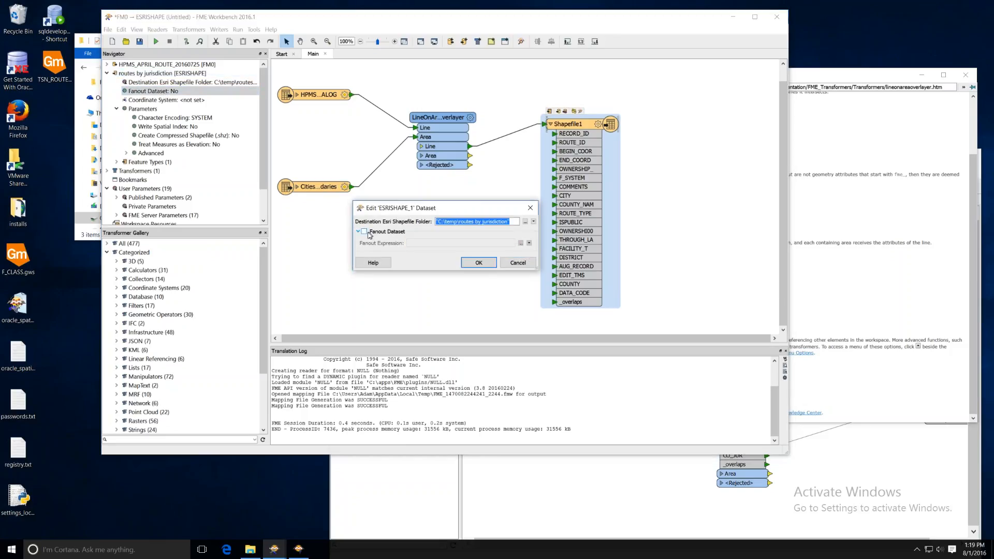
left_click(371, 233)
left_click(448, 241)
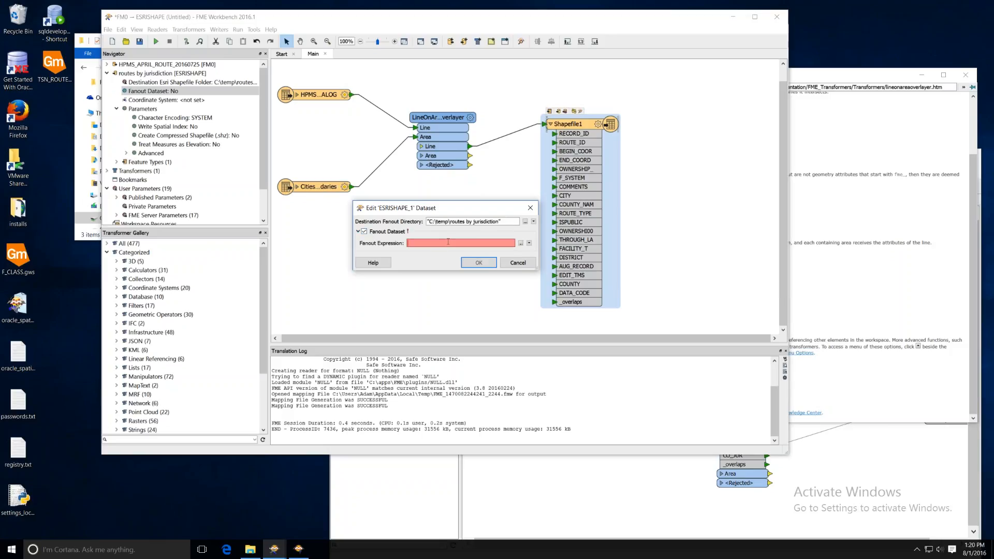
left_click(521, 243)
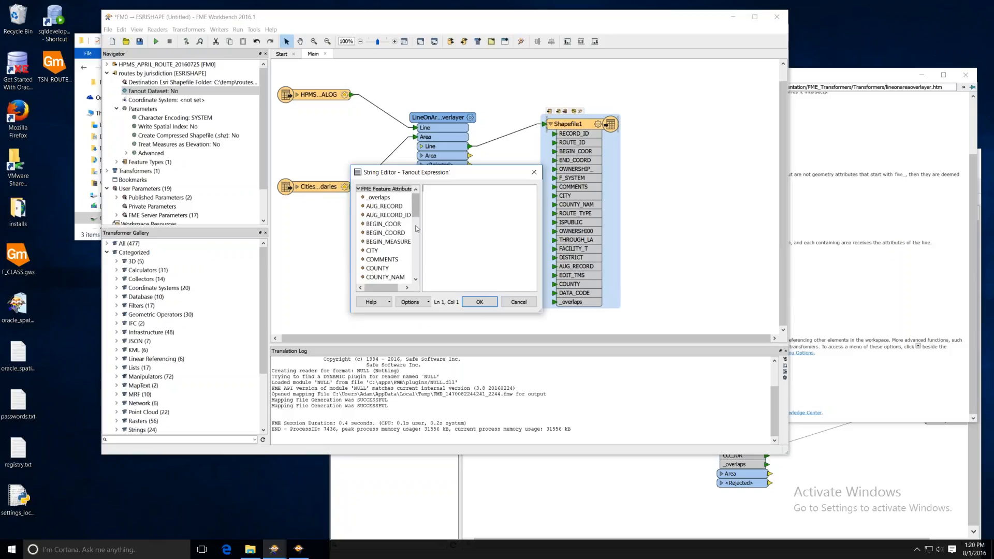
scroll(396, 234, "down", 2)
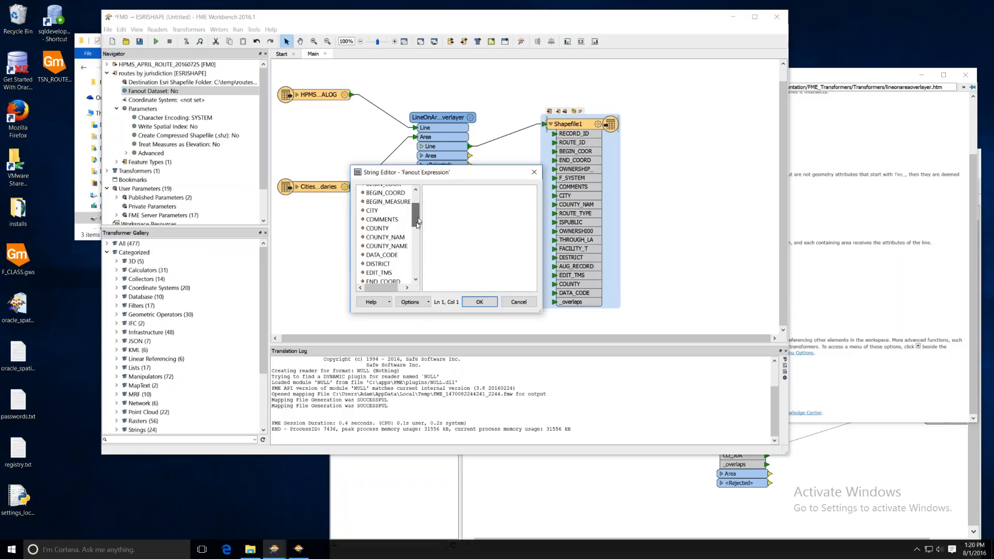
double_click(396, 230)
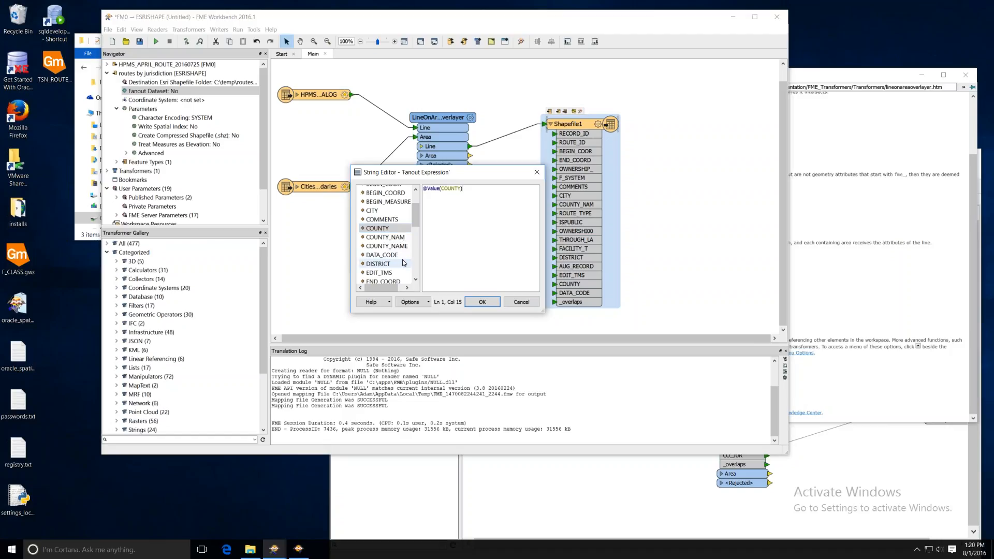
scroll(415, 233, "down", 2)
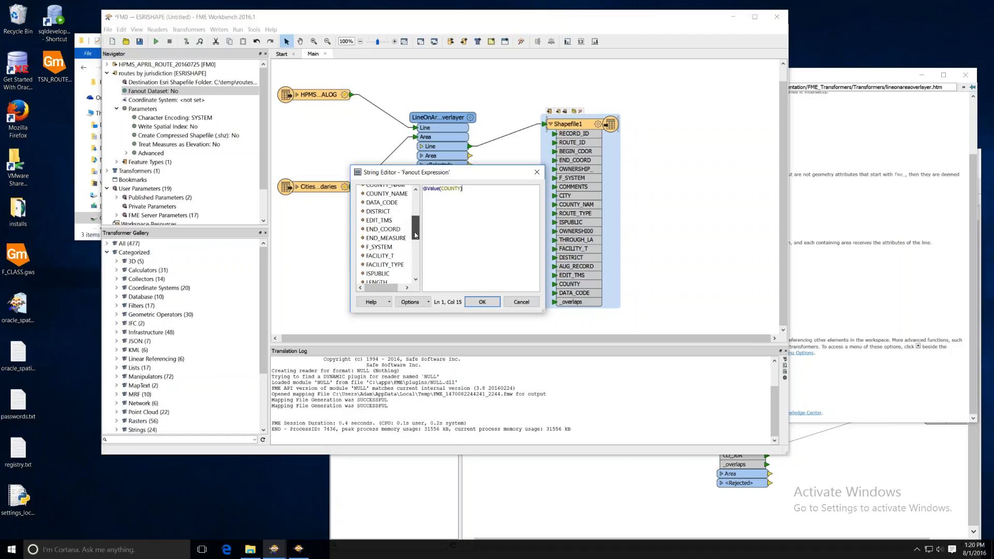
left_click_drag(415, 234, 416, 196)
double_click(378, 252)
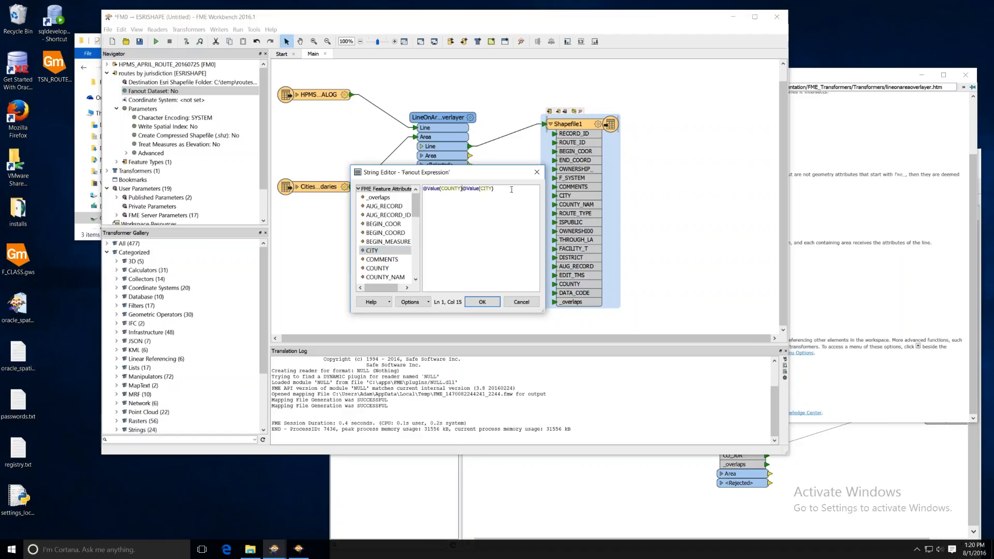
left_click(480, 306)
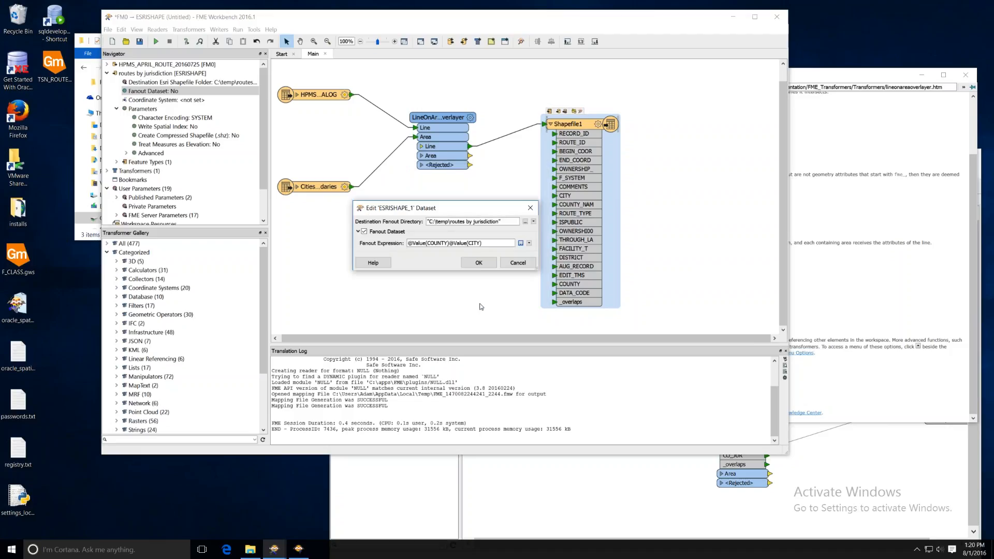
left_click(482, 264)
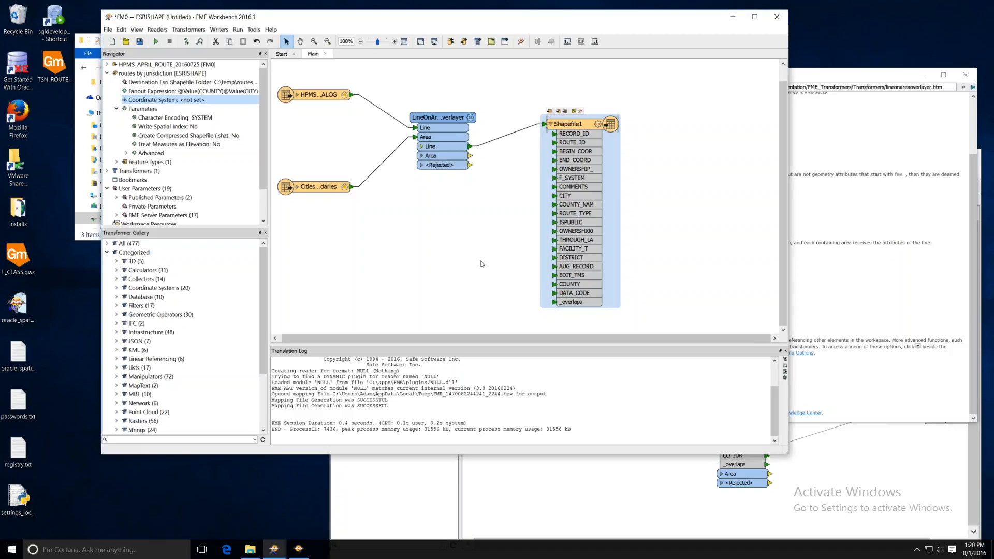
- Set Shapefile1's shapefile name to the COUNTY_NAME attribute value in its feature type properties
left_click(598, 124)
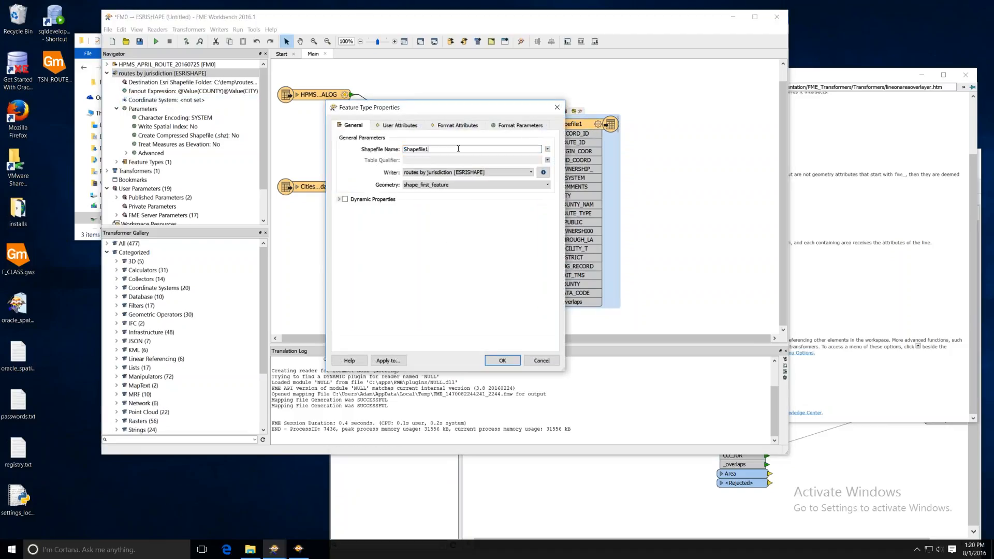
left_click(547, 150)
mouse_move(580, 159)
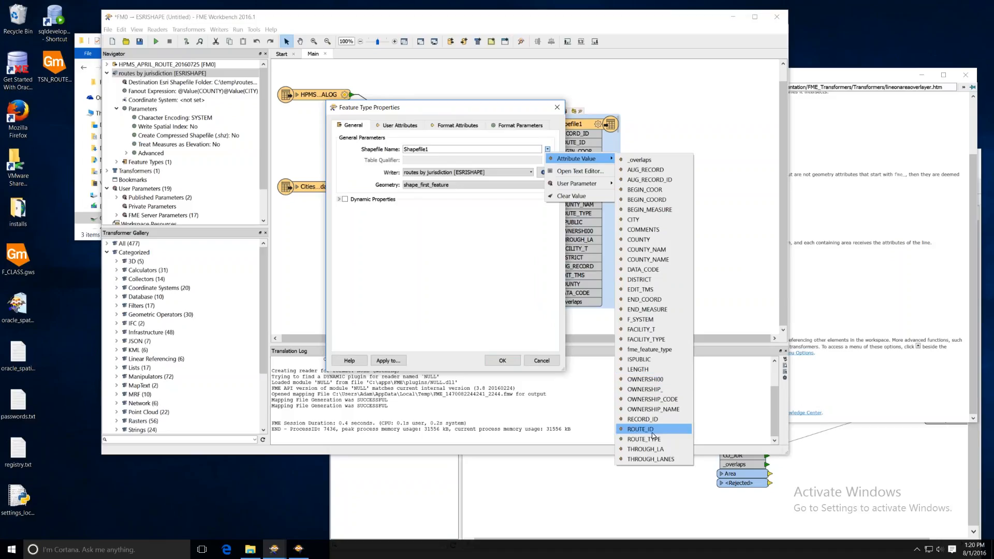
left_click(648, 260)
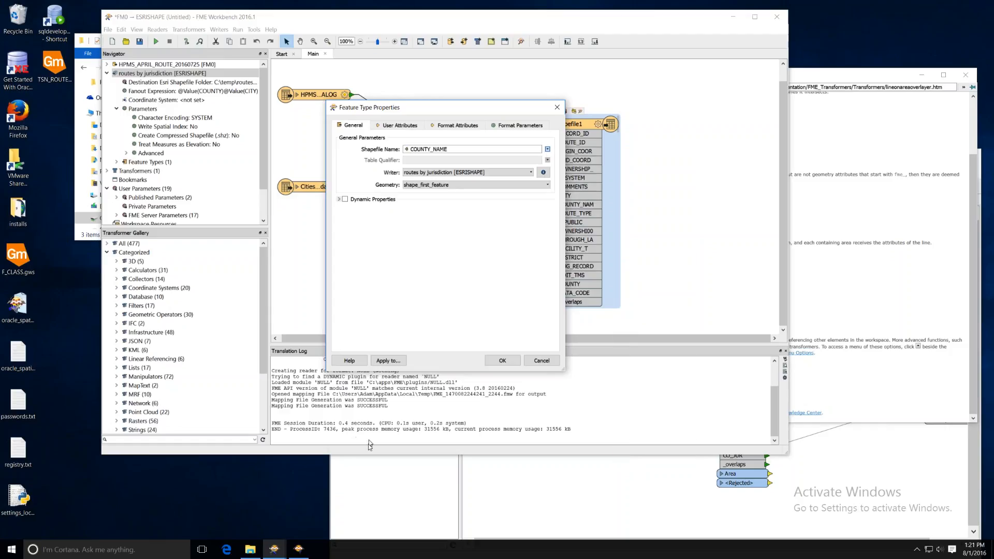
- Switch to File Explorer and open HPMS_APRIL_ROUTE_20160725.mdb from the Route Segs By Jurisdiction folder in Access
left_click(573, 496)
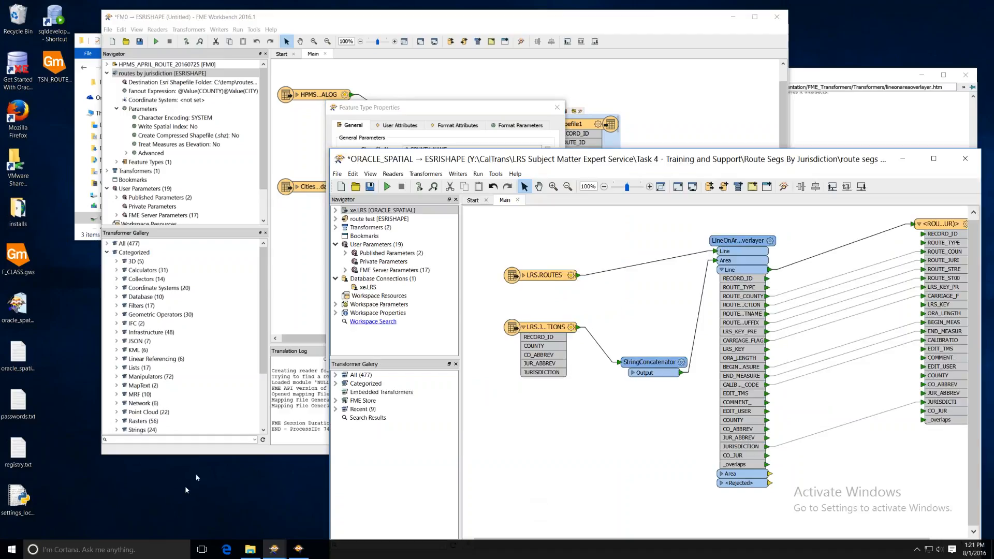
left_click(250, 549)
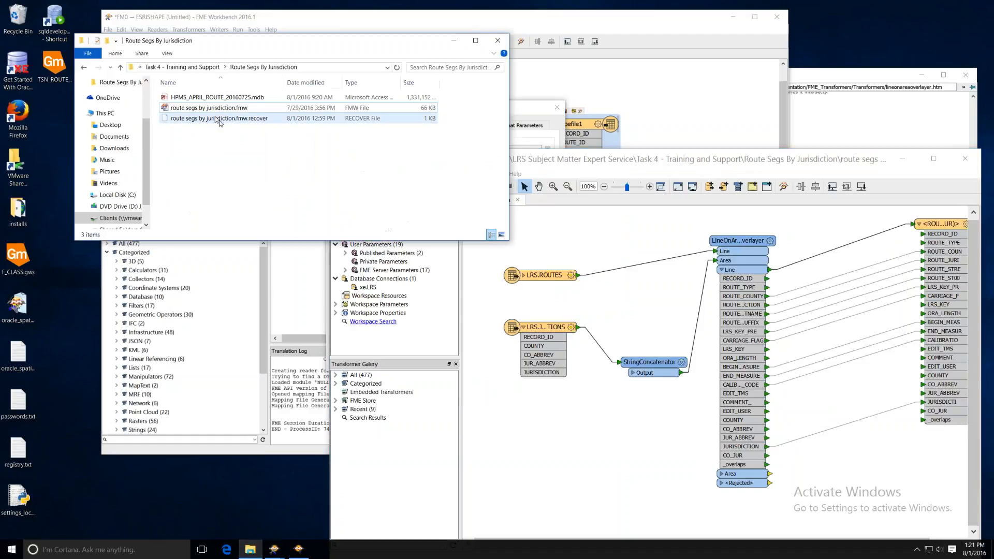
left_click(200, 99)
right_click(200, 104)
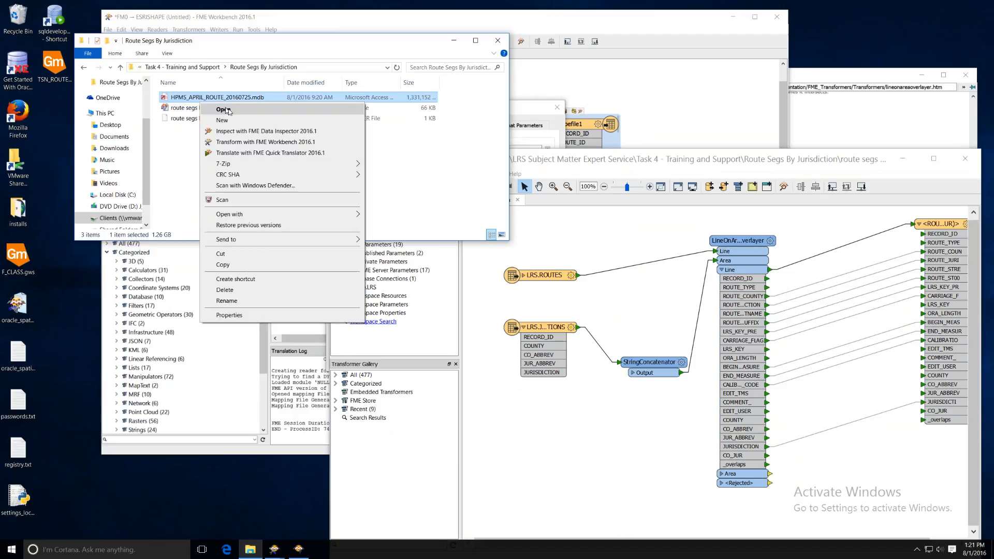
left_click(275, 125)
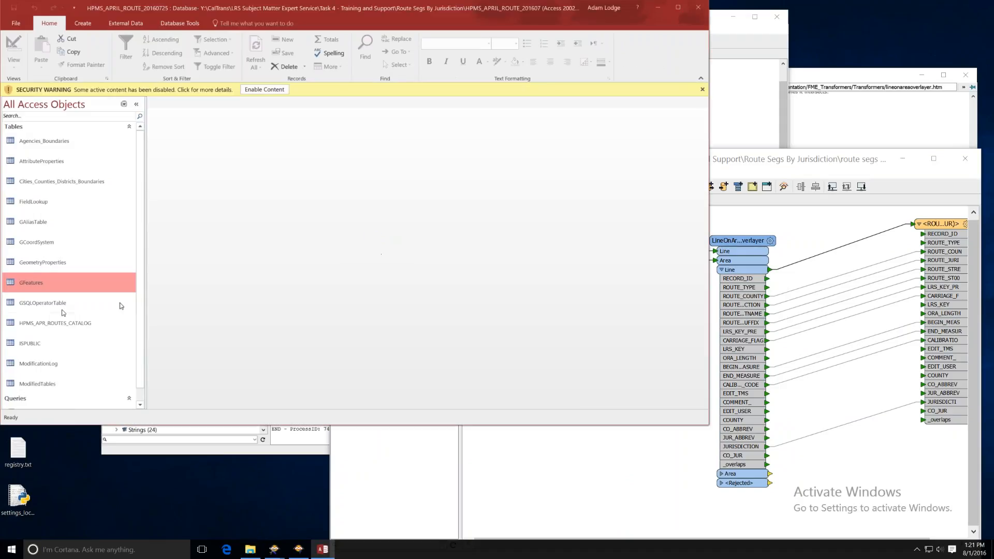
- Open the Cities_Counties_Districts_Boundaries and HPMS_APR_ROUTES_CATALOG tables, fitting the first table's COUNTY column to its contents
left_click(73, 325)
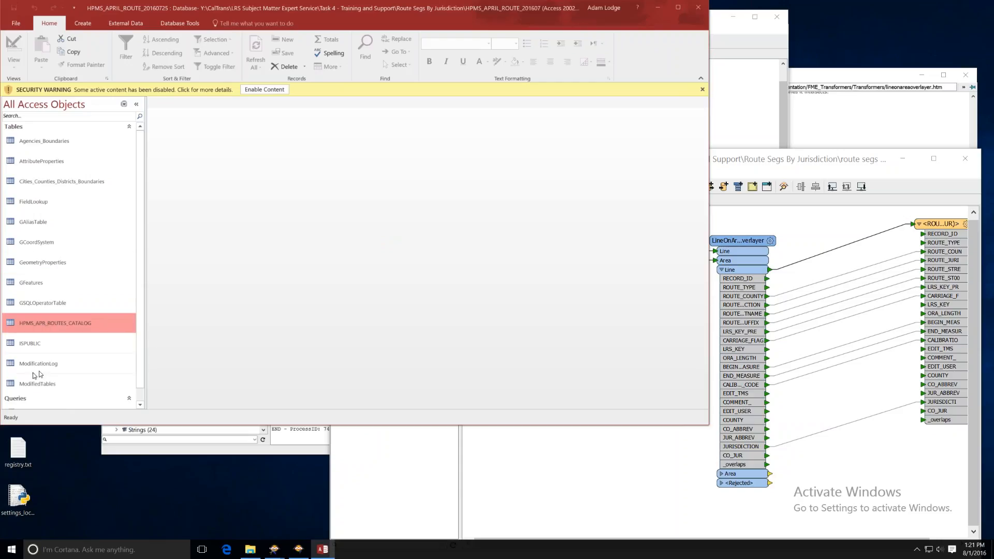
double_click(76, 182)
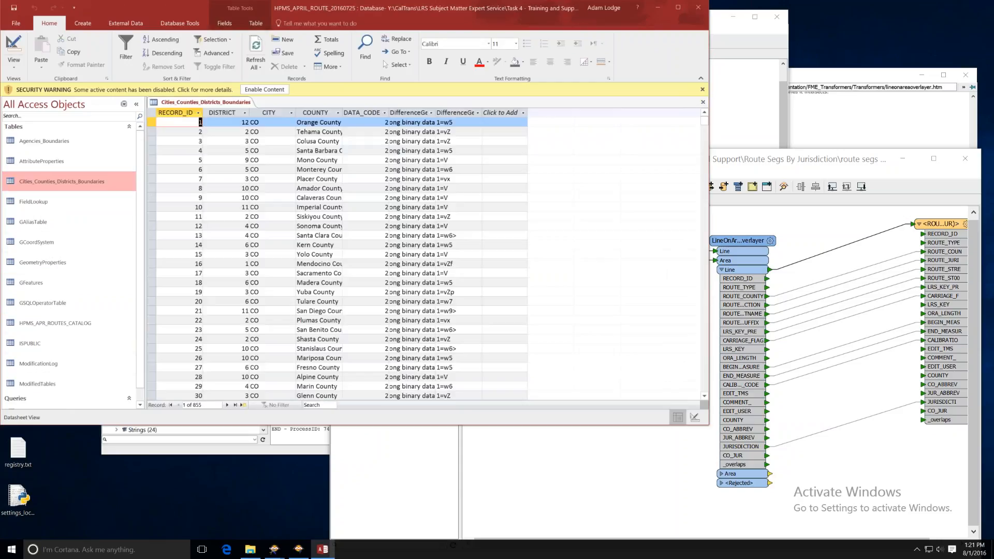
double_click(344, 112)
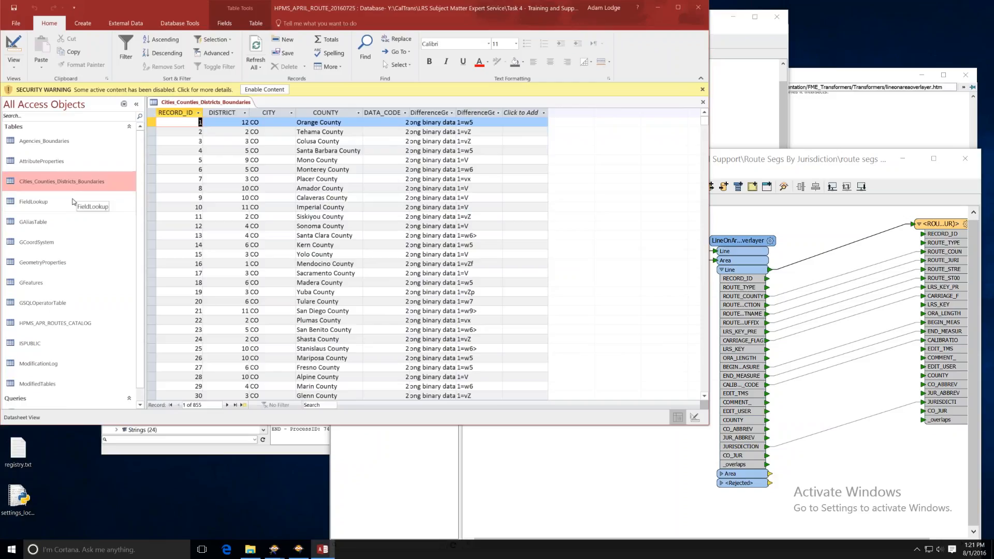
double_click(77, 327)
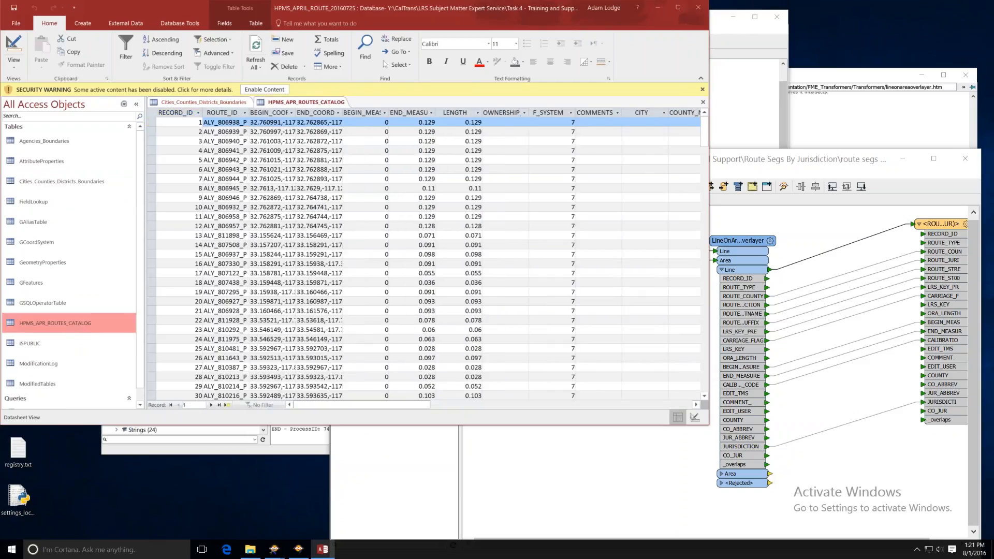
left_click_drag(395, 405, 330, 405)
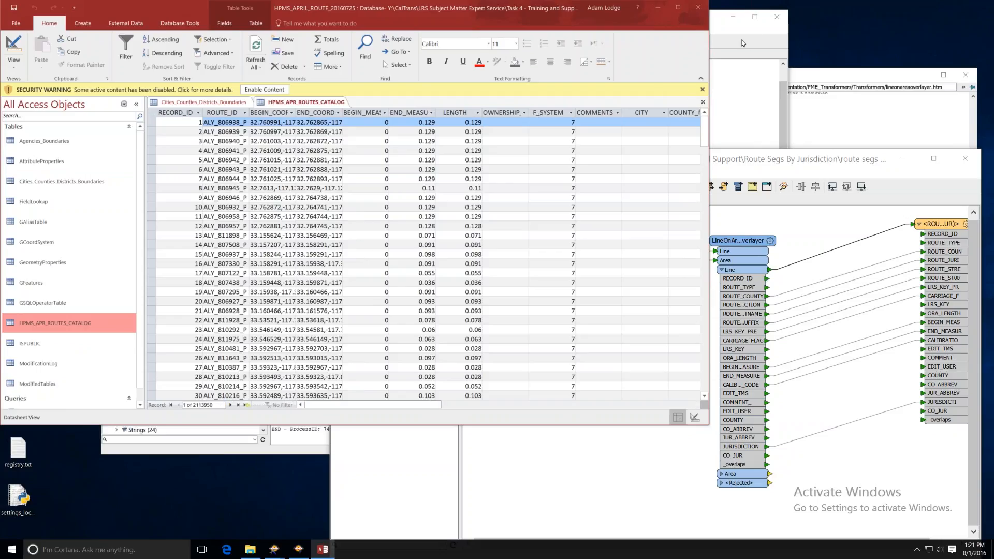
- Return to the Cities_Counties_Districts_Boundaries table and look through its COUNTY and CITY columns down to the city records
left_click(193, 102)
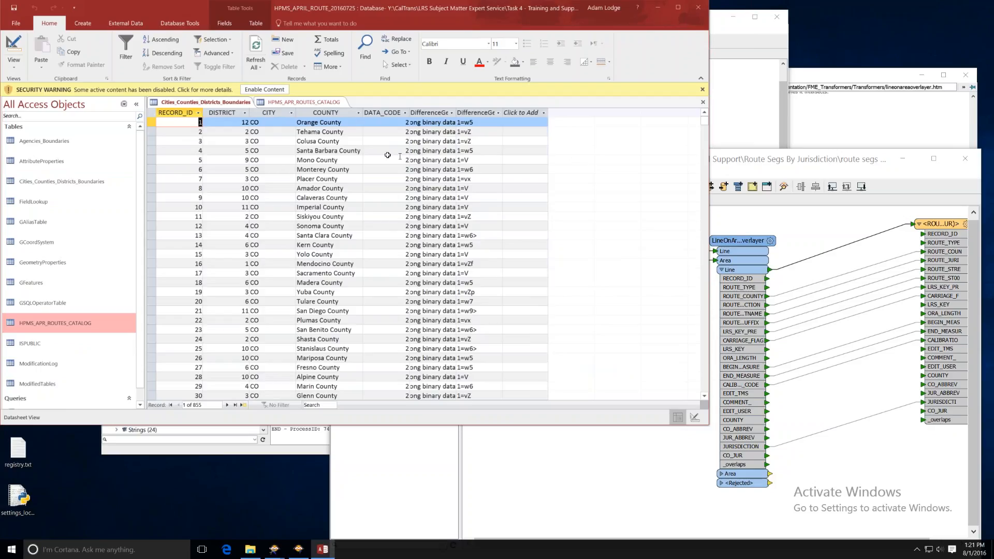
left_click(333, 113)
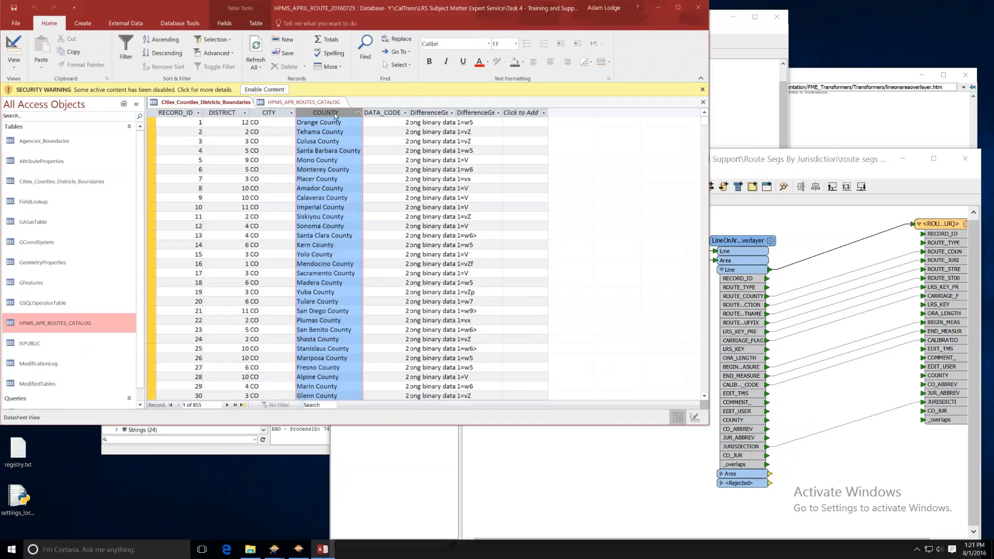
left_click(275, 113)
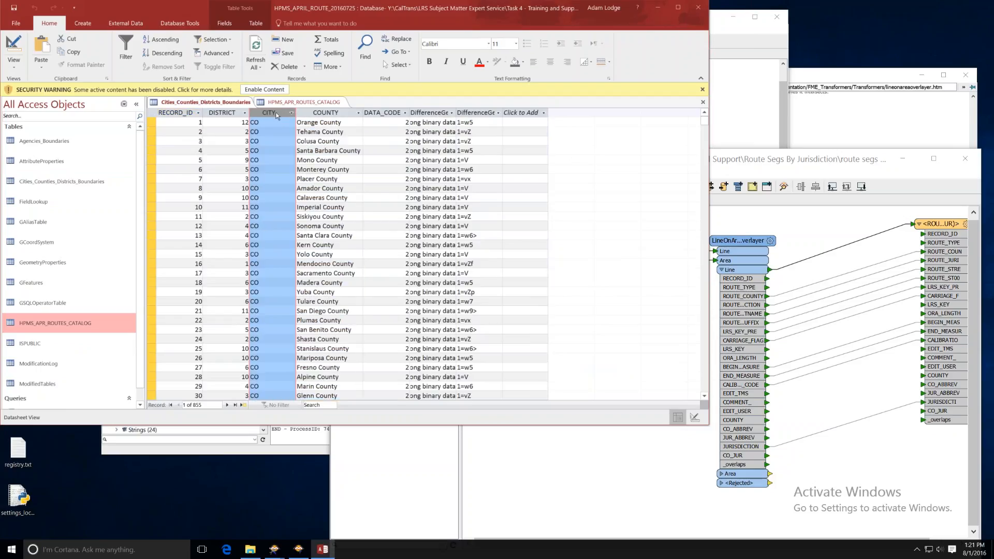
scroll(283, 217, "down", 12)
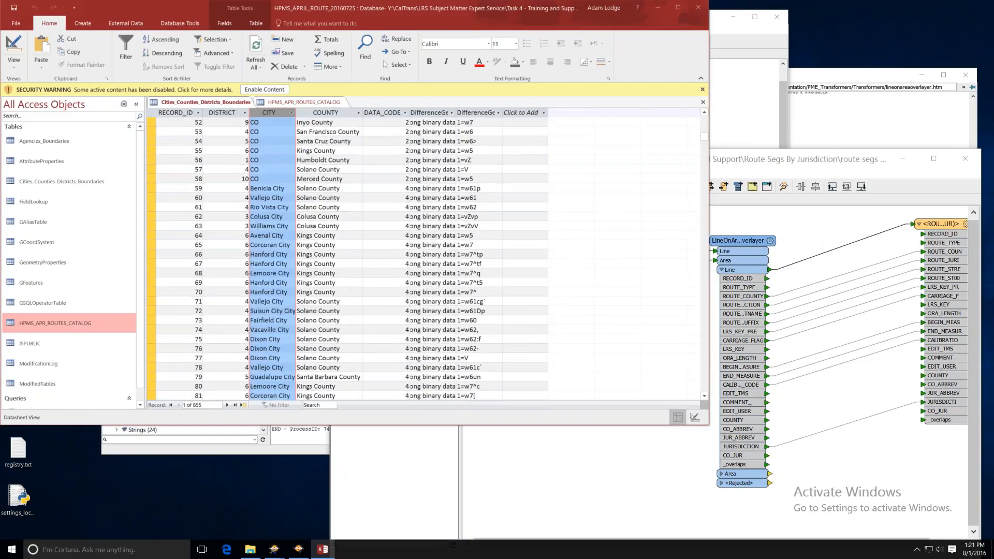
left_click(272, 255)
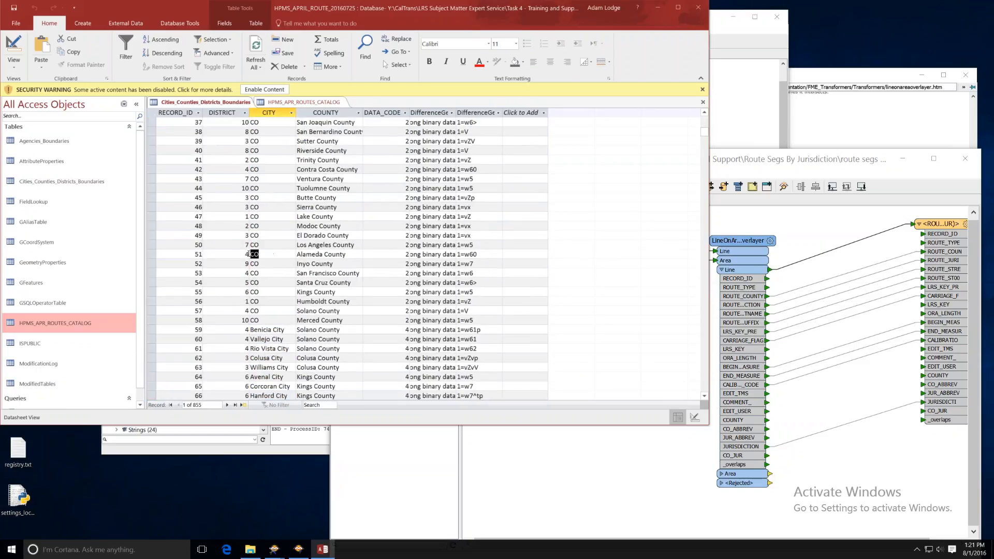
- Compare the CITY and COUNTY values in the county-level records, including Alameda, Modoc, Contra Costa and Ventura
left_click(250, 254)
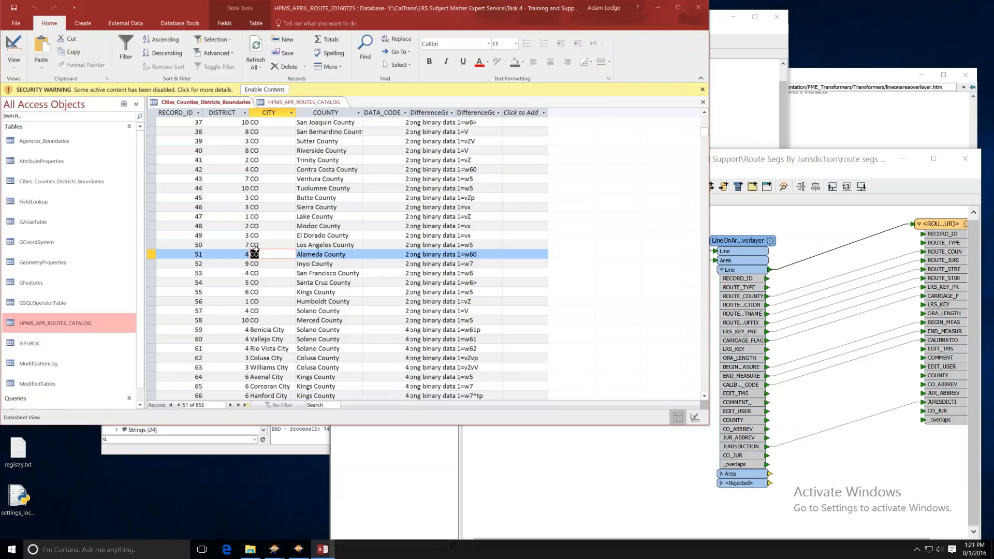
left_click(286, 241)
left_click(285, 227)
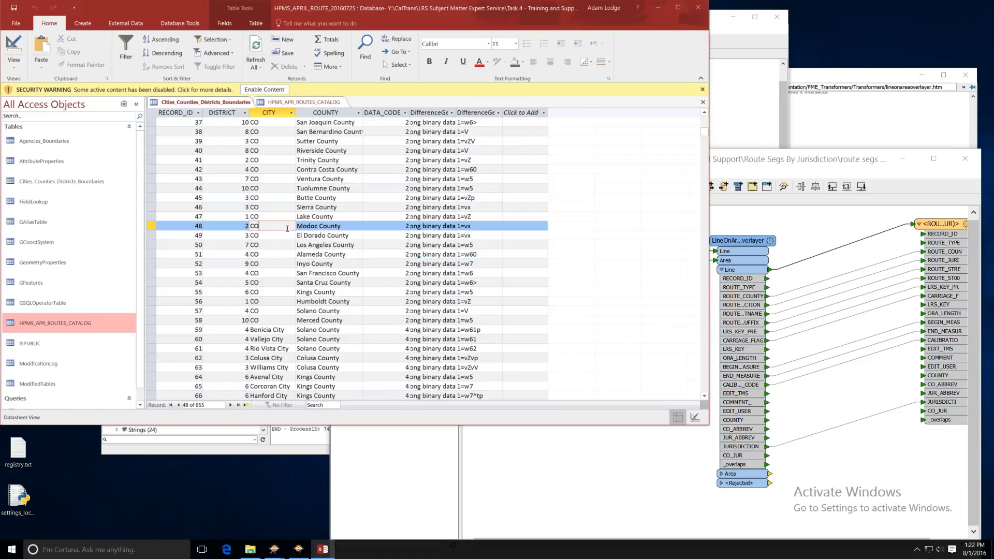
left_click(286, 198)
left_click(279, 177)
left_click(266, 166)
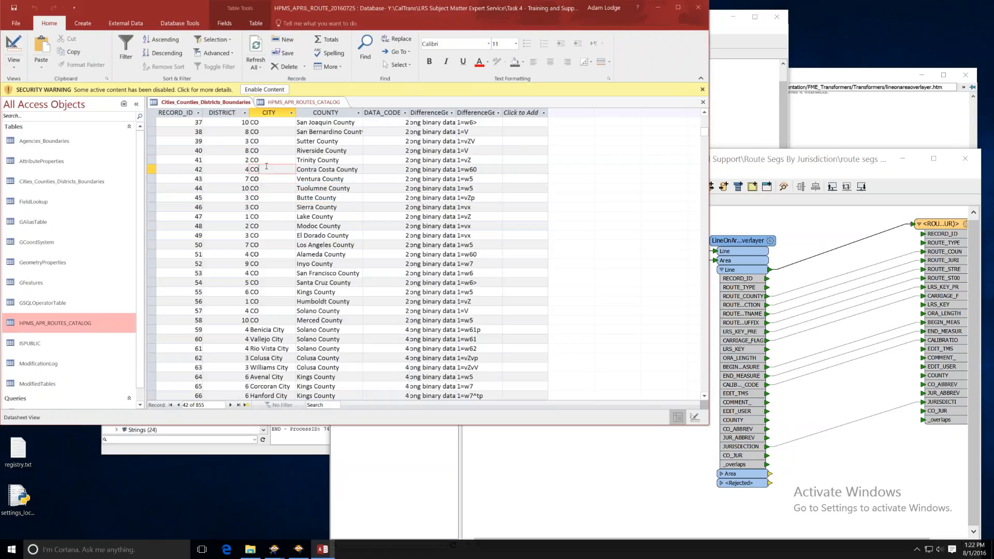
left_click_drag(318, 169, 360, 169)
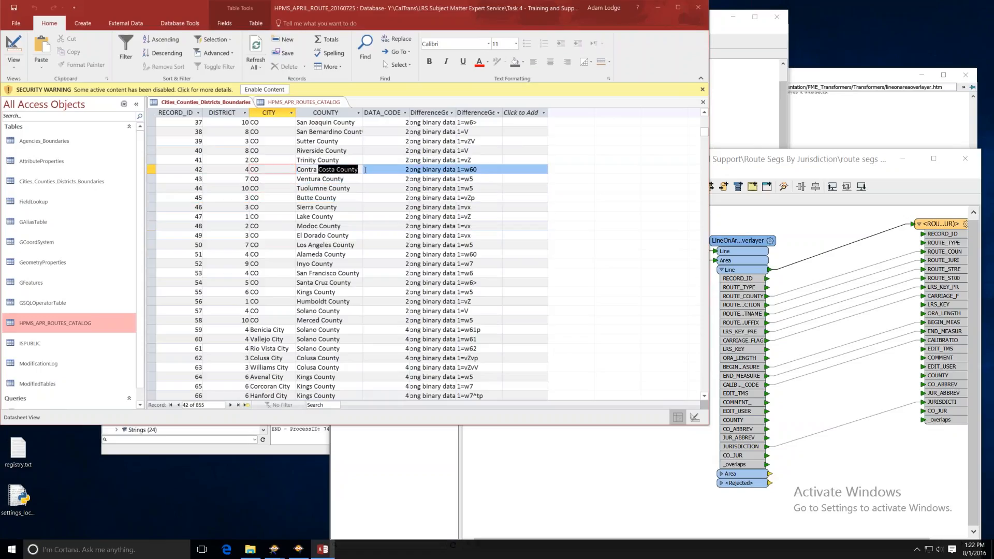
double_click(269, 171)
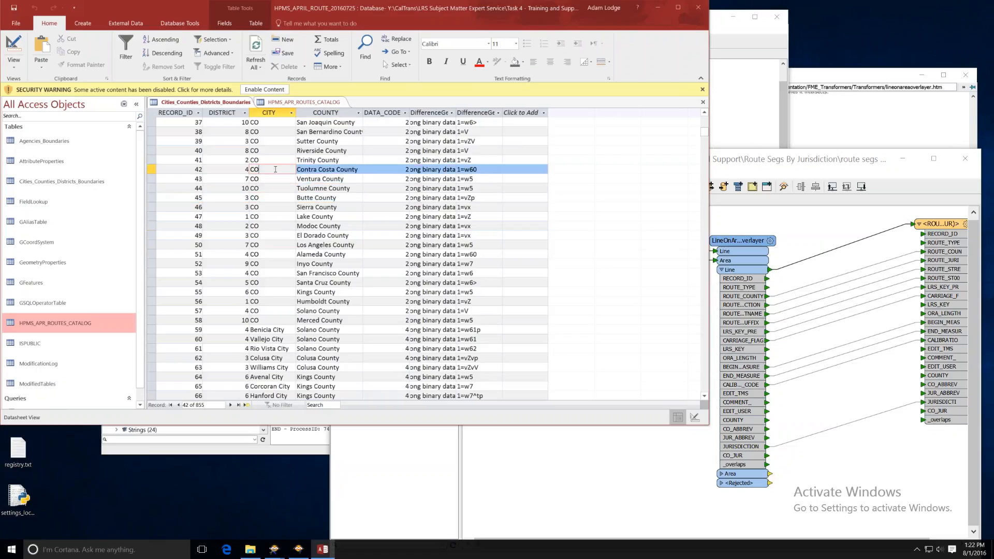
left_click(355, 169)
key("Down")
double_click(273, 179)
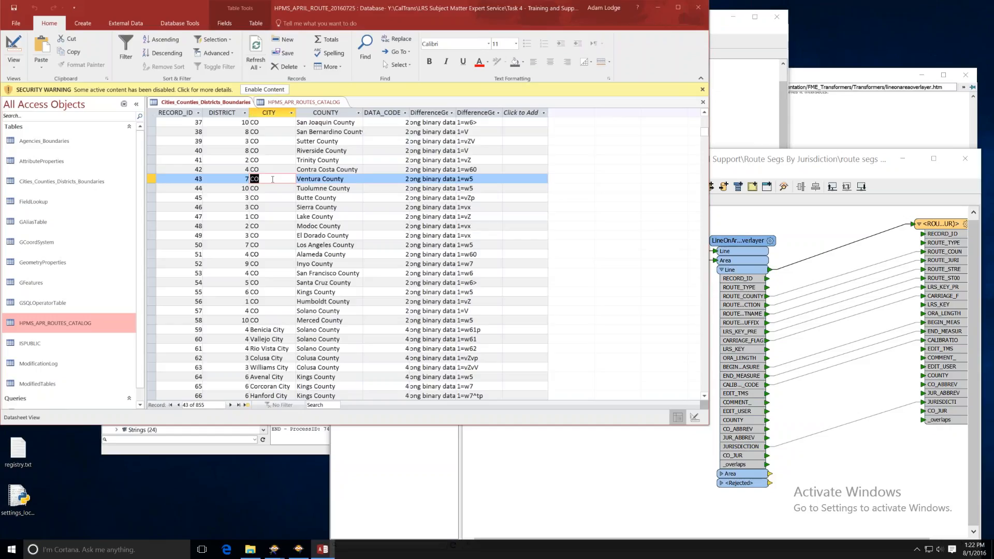
- Return to the untitled FM0-to-ESRISHAPE workspace in FME Workbench, cancel the open Feature Type Properties, and nudge the LineOnAreaOverlayer slightly
left_click(270, 216)
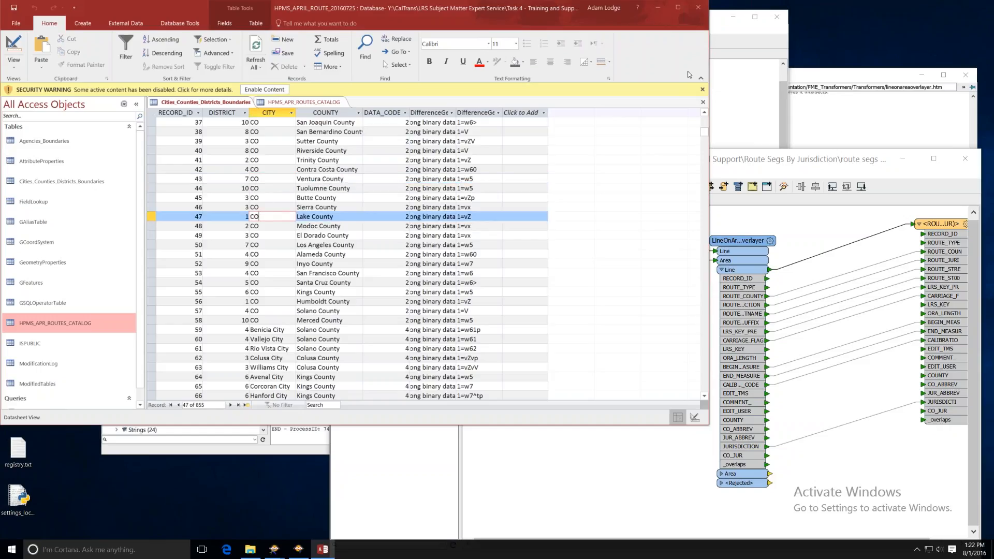
left_click(770, 159)
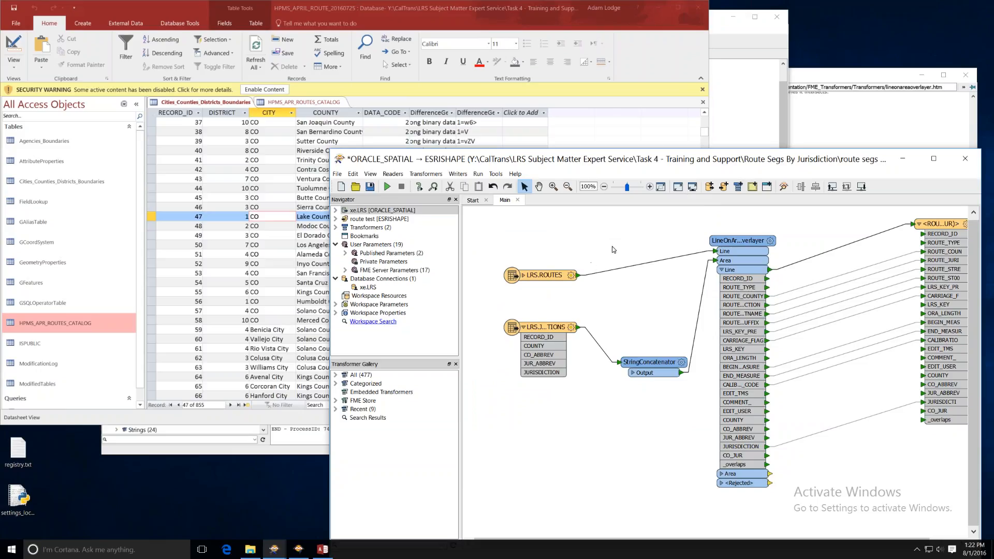
left_click(838, 115)
left_click(731, 40)
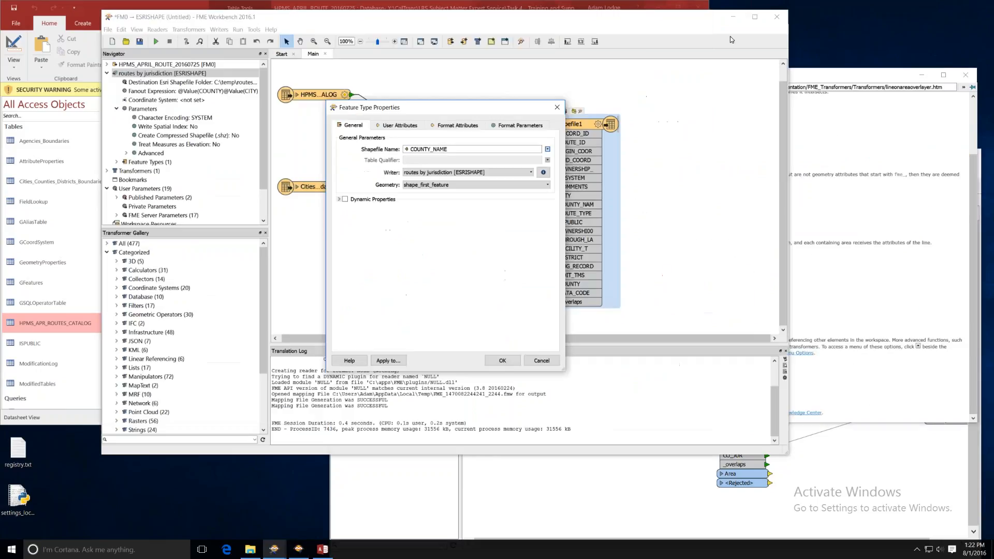
left_click(539, 360)
left_click(404, 164)
left_click(445, 123)
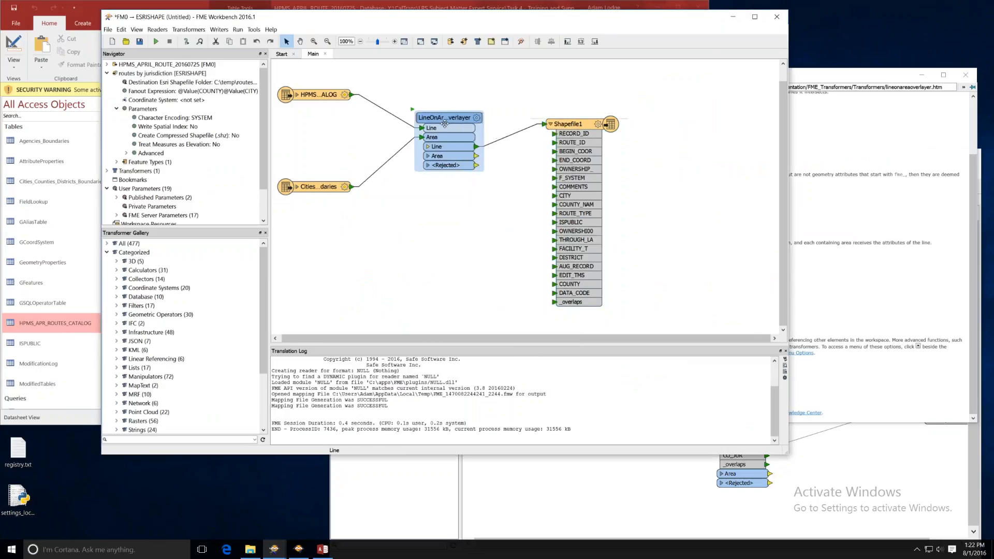
left_click_drag(445, 123, 448, 124)
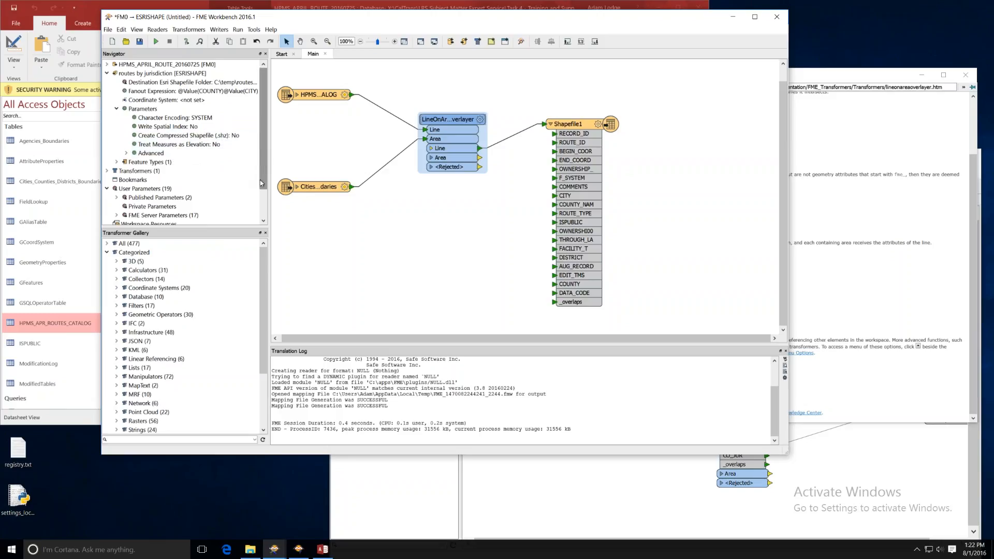
- Review the COUNTY and CITY parts of the fanout expression in the routes by jurisdiction writer's dataset settings
double_click(192, 93)
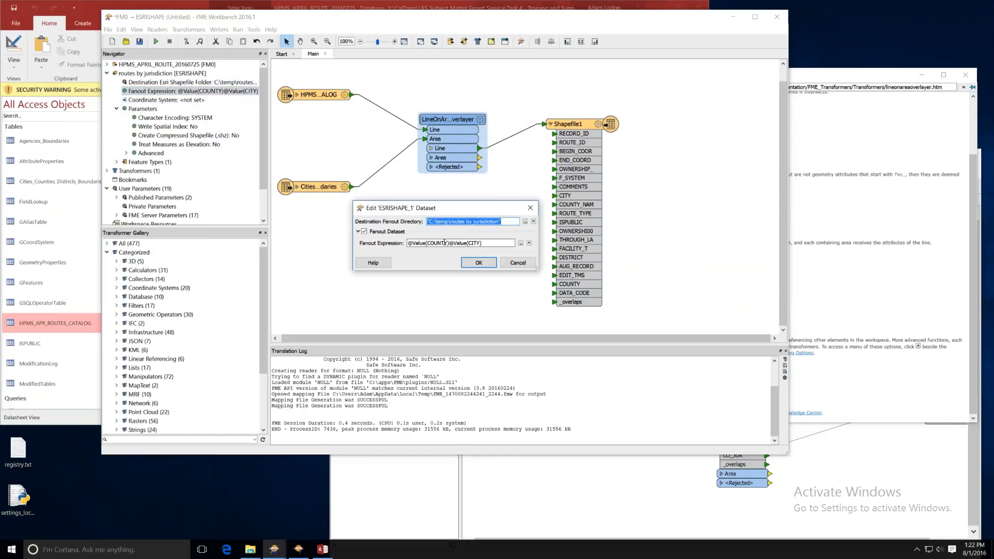
left_click_drag(407, 243, 446, 242)
left_click(447, 242)
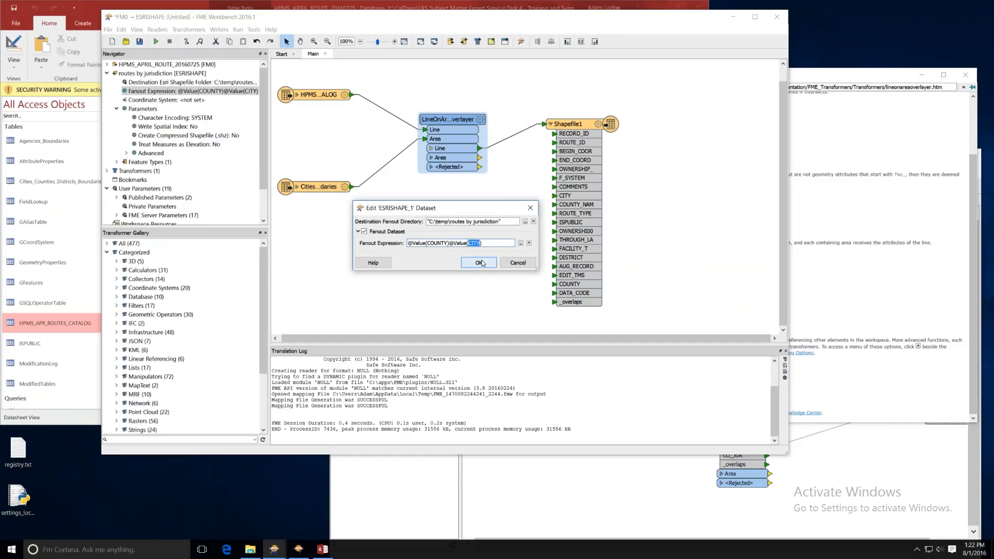
left_click(479, 263)
left_click(483, 265)
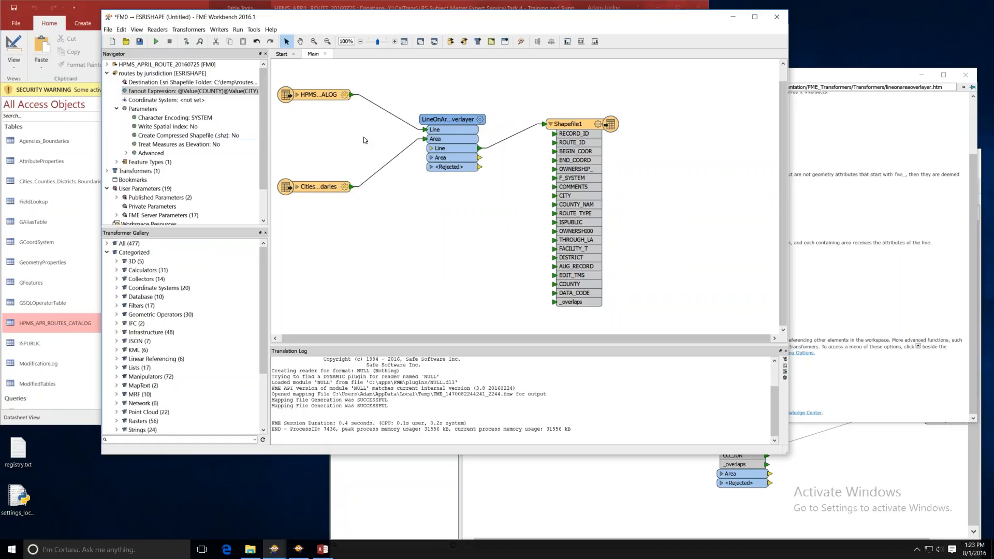
- Set the Shapefile name of the Shapefile1 writer feature type to the COUNTY attribute value
left_click(599, 125)
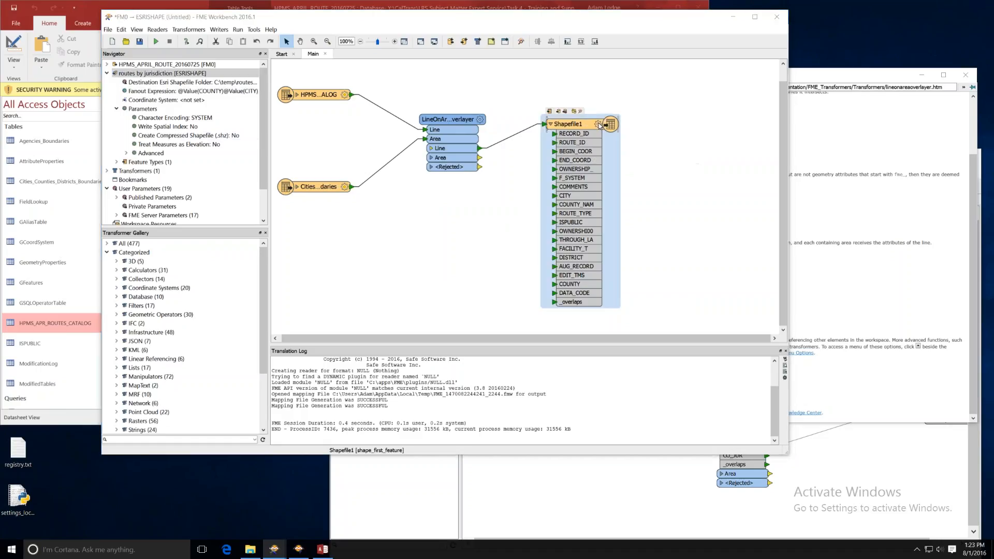
left_click(599, 126)
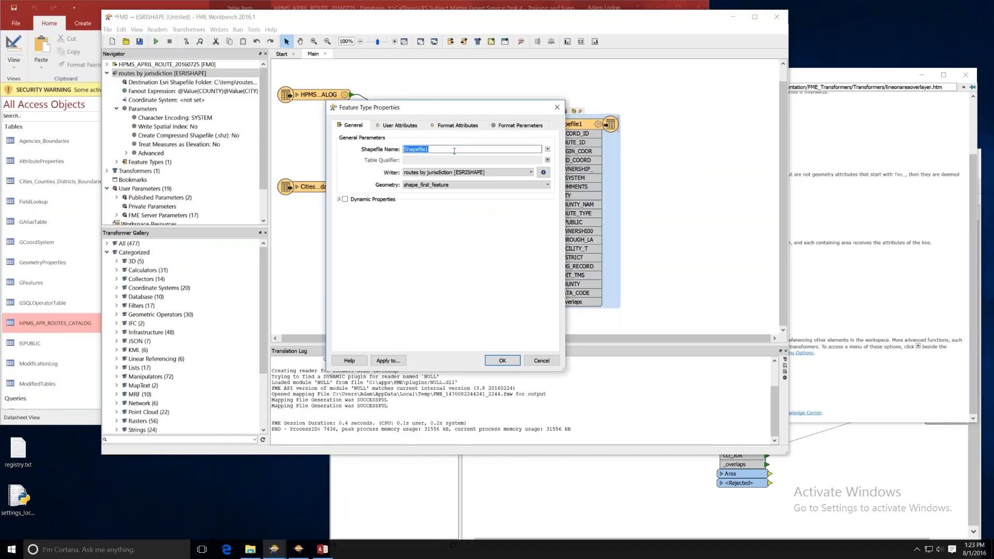
left_click(547, 149)
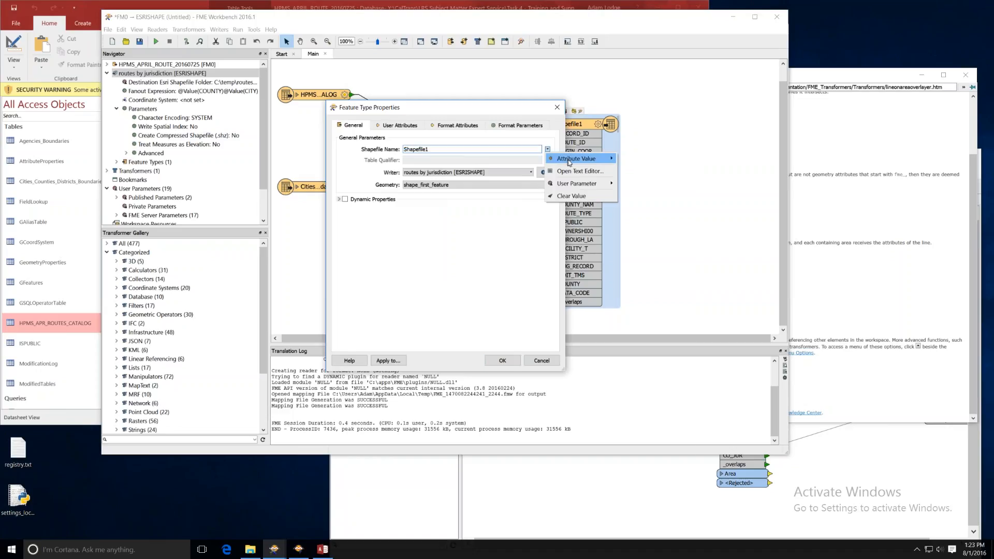
mouse_move(569, 162)
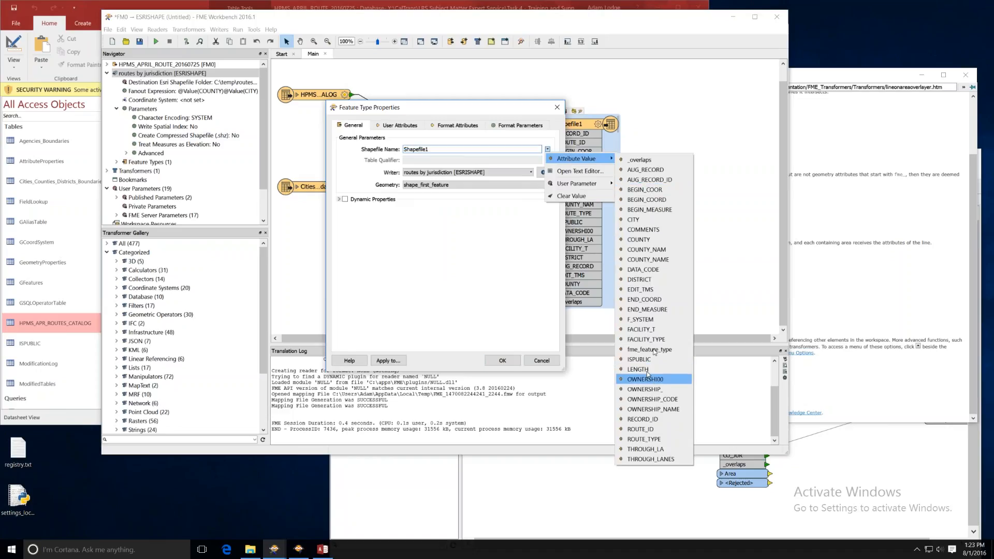
left_click(649, 240)
left_click(472, 148)
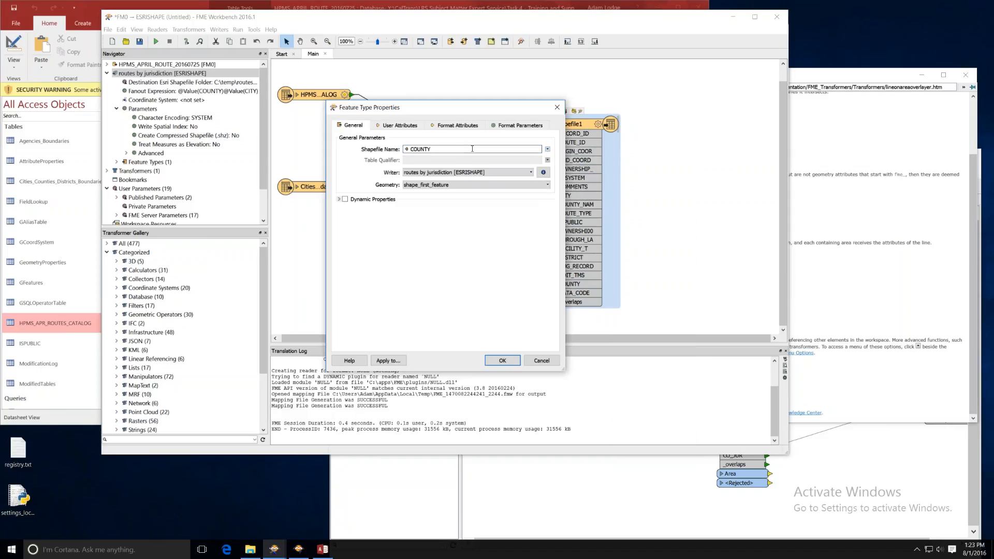
left_click(547, 149)
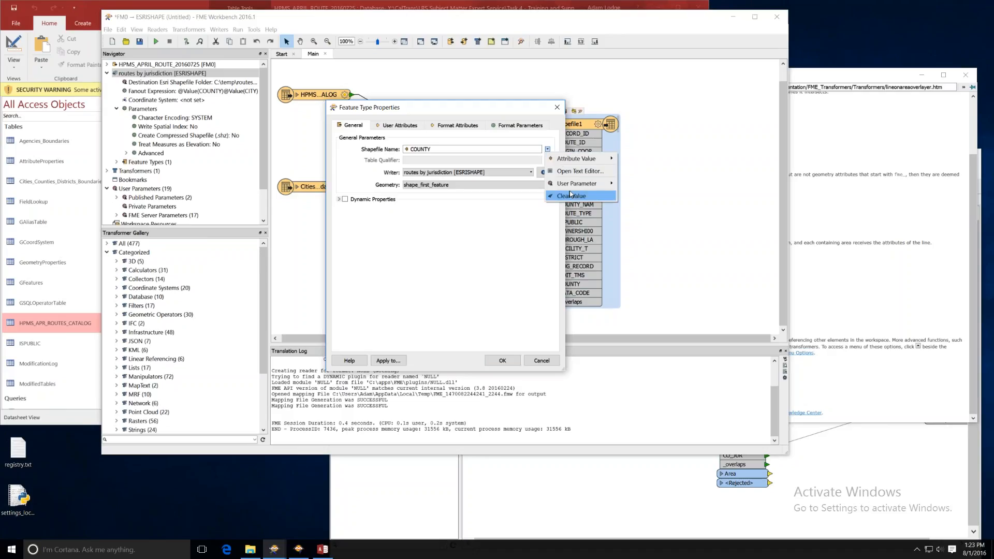
left_click(594, 171)
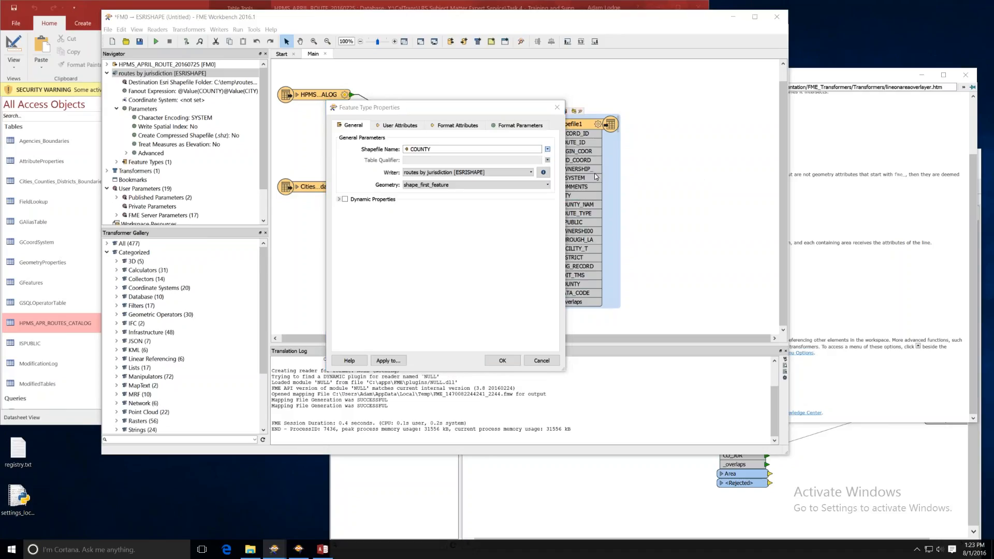
left_click(488, 190)
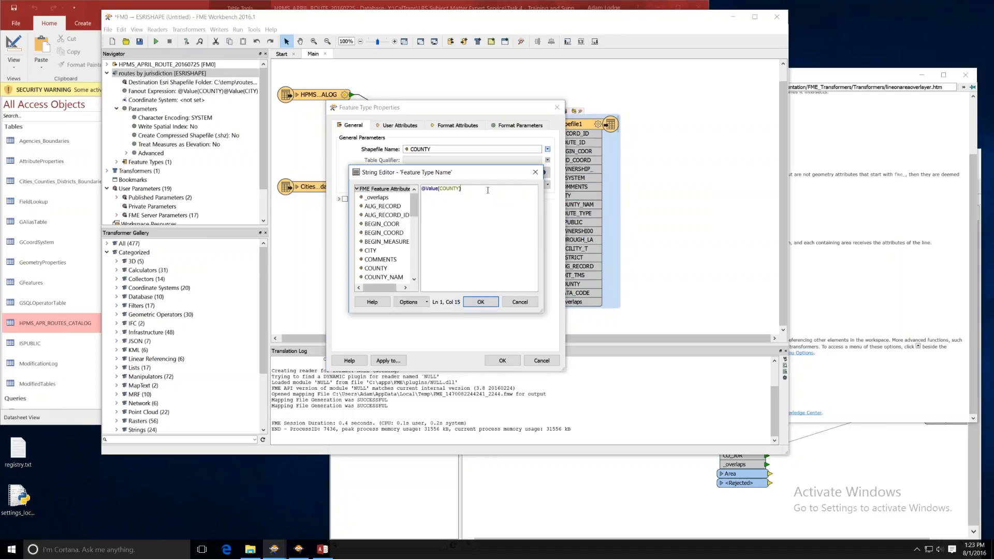
double_click(371, 250)
left_click(461, 189)
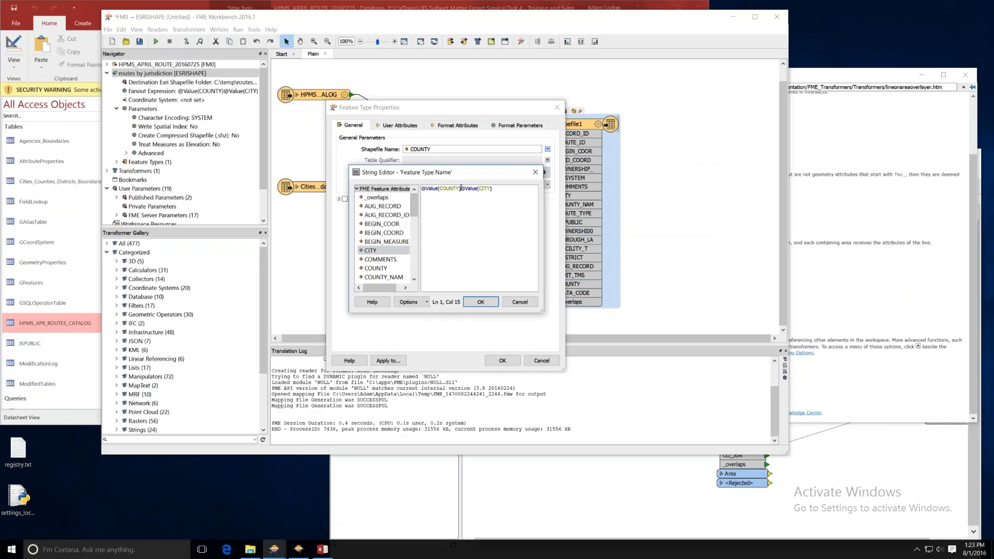
type("_")
left_click(501, 189)
type("_ROUTES")
left_click(480, 303)
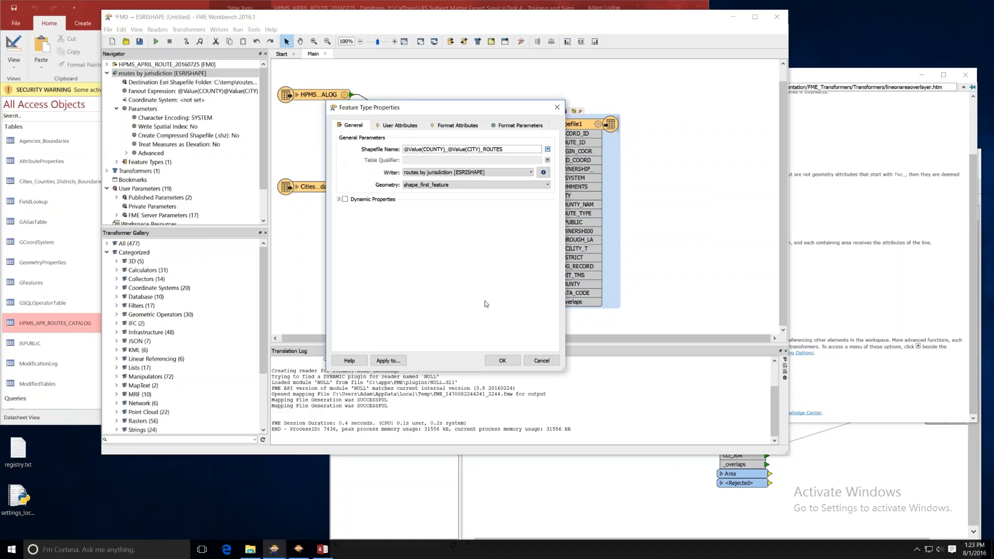
left_click(502, 360)
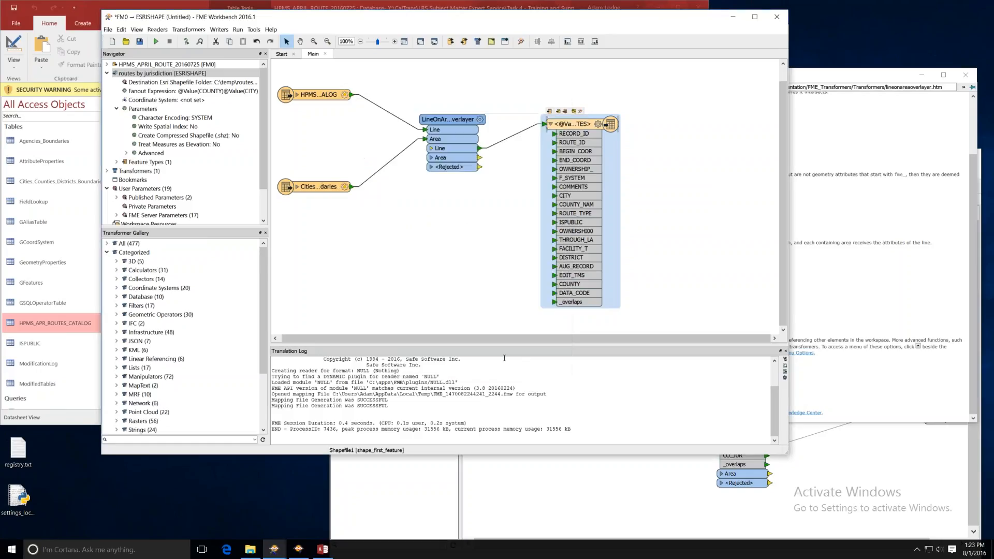
- Compare the LineOnAreaOverlayer parameters in this workspace with those in the ORACLE_SPATIAL workspace, then return to the FM0 workspace
left_click(479, 120)
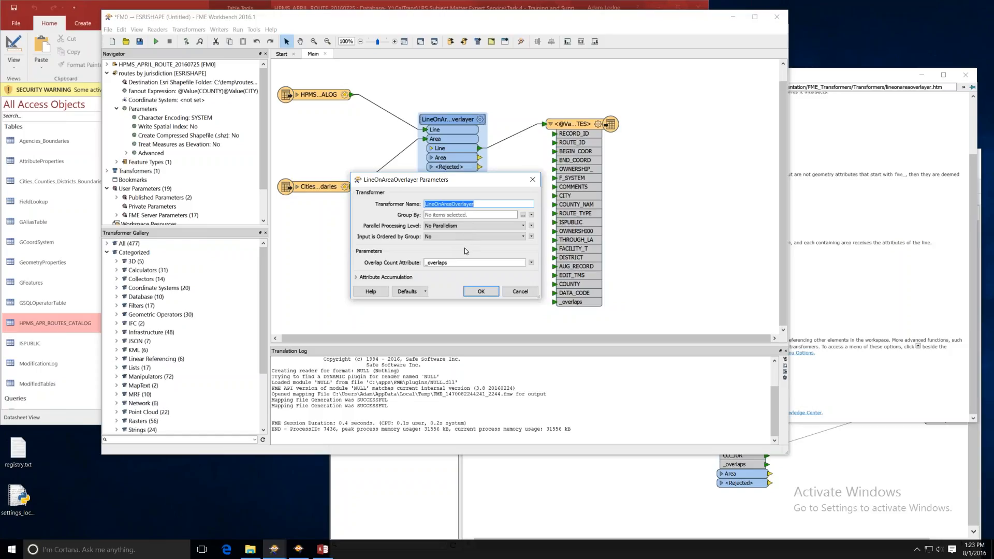
left_click(516, 292)
left_click(519, 291)
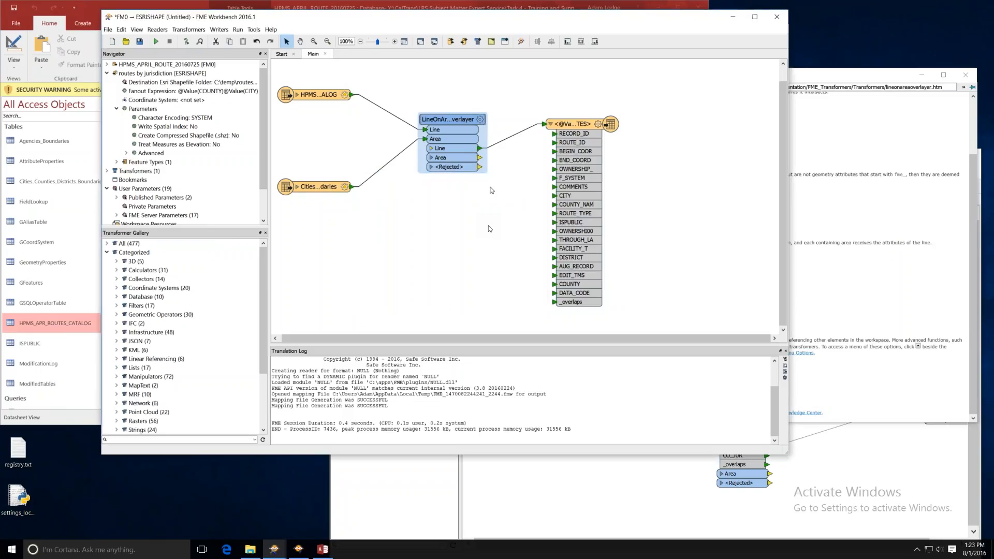
left_click(489, 225)
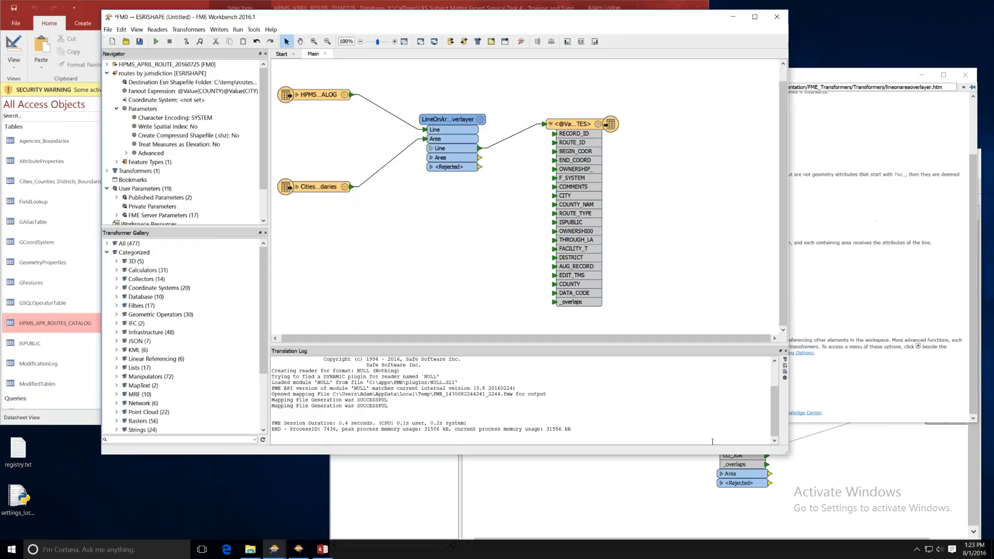
left_click(645, 495)
left_click(771, 241)
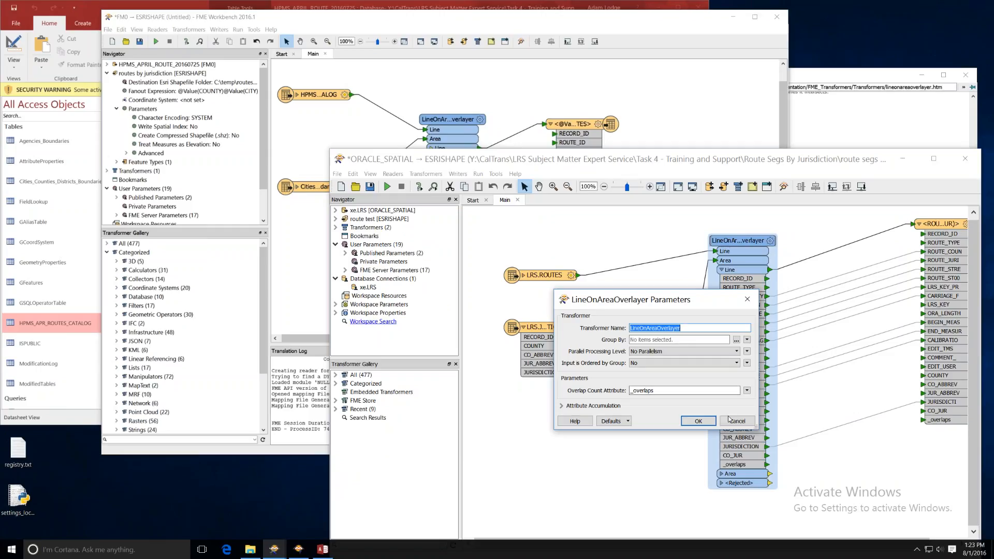
left_click(697, 421)
left_click(583, 80)
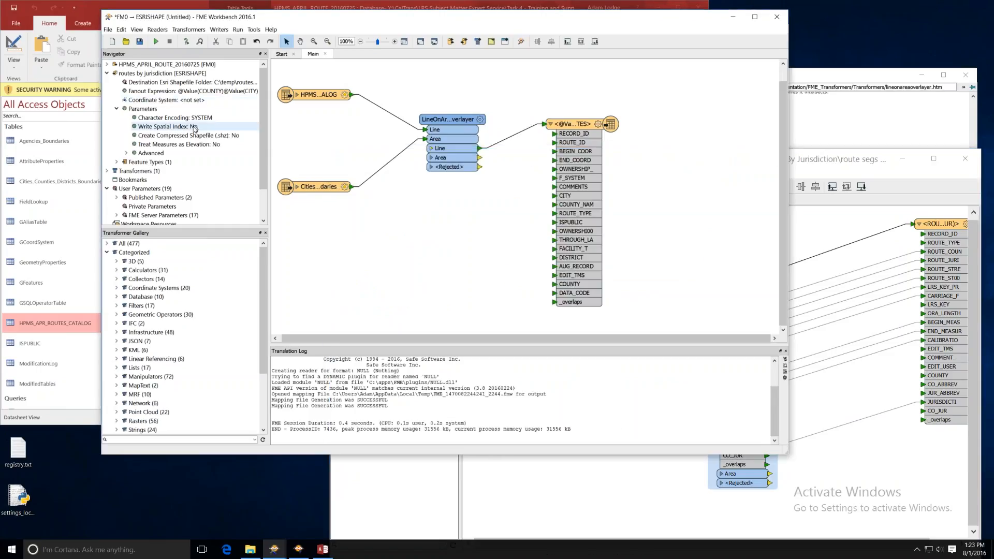
- Save the workspace as fm02esrishape.fmw in the Route Segs By Jurisdiction folder, using the folder path copied from File Explorer
left_click(140, 42)
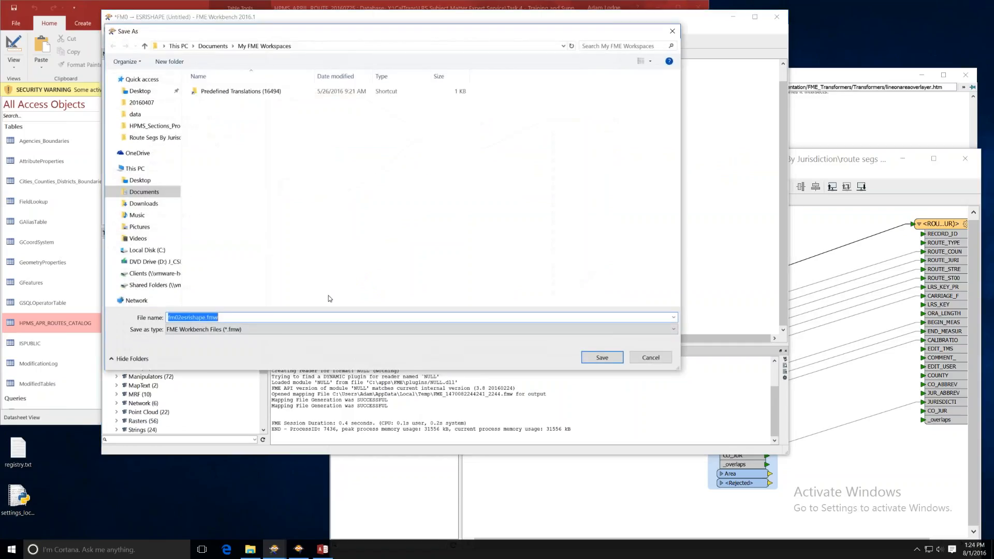
left_click(256, 551)
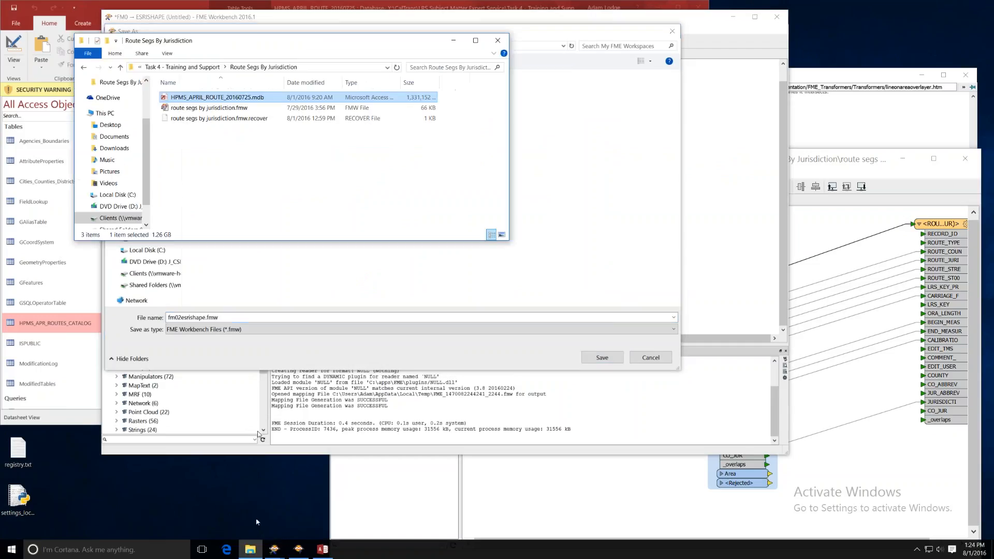
left_click(324, 68)
key("ctrl+c")
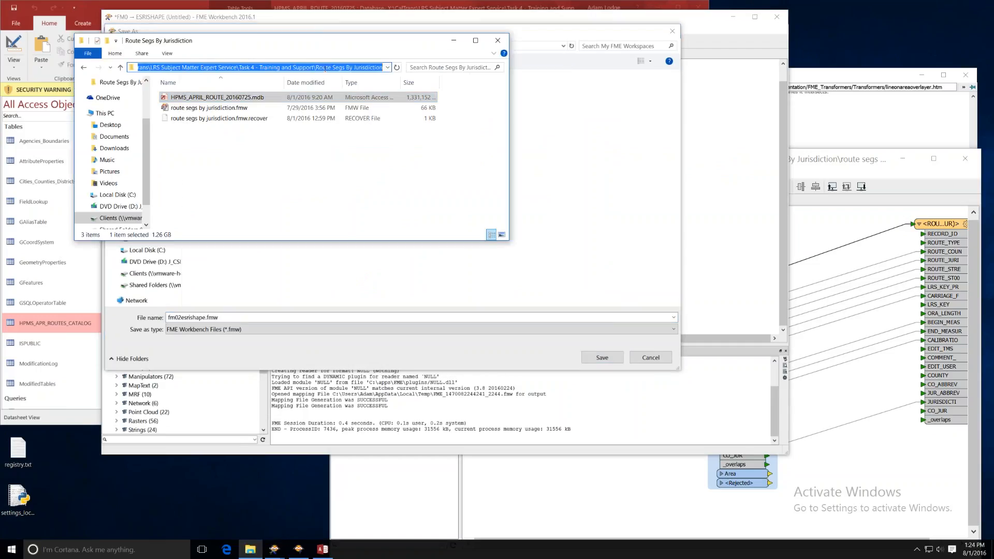
left_click(735, 164)
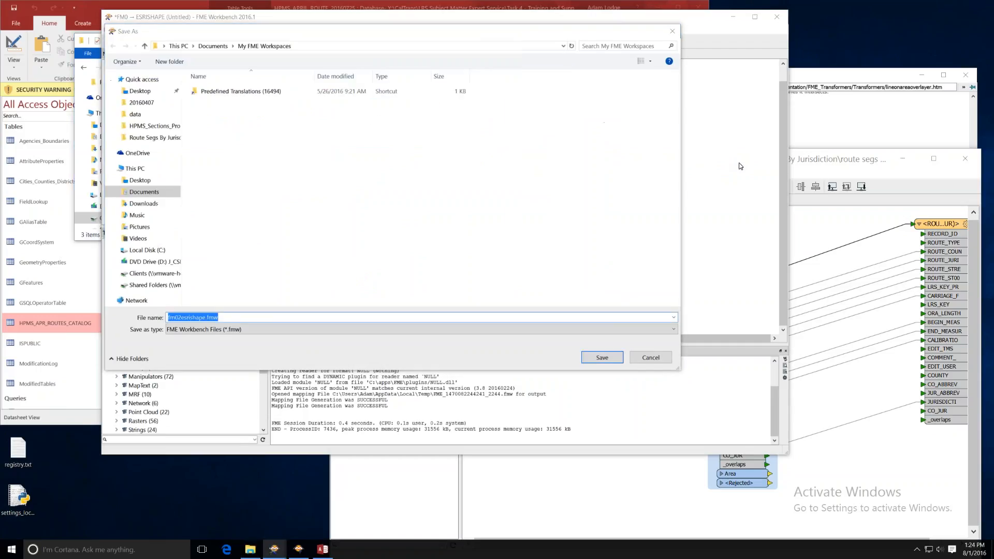
key("ctrl+v")
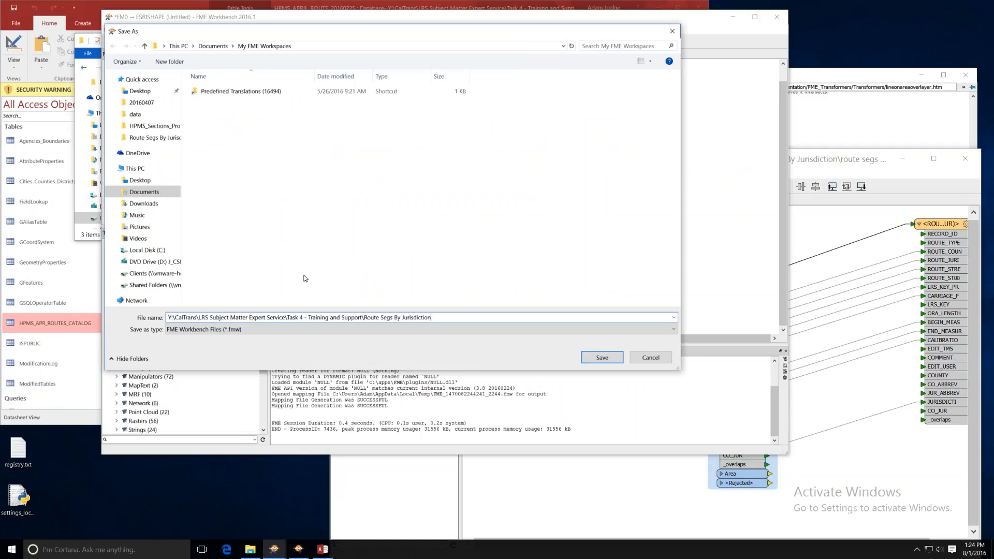
key("Return")
left_click(602, 358)
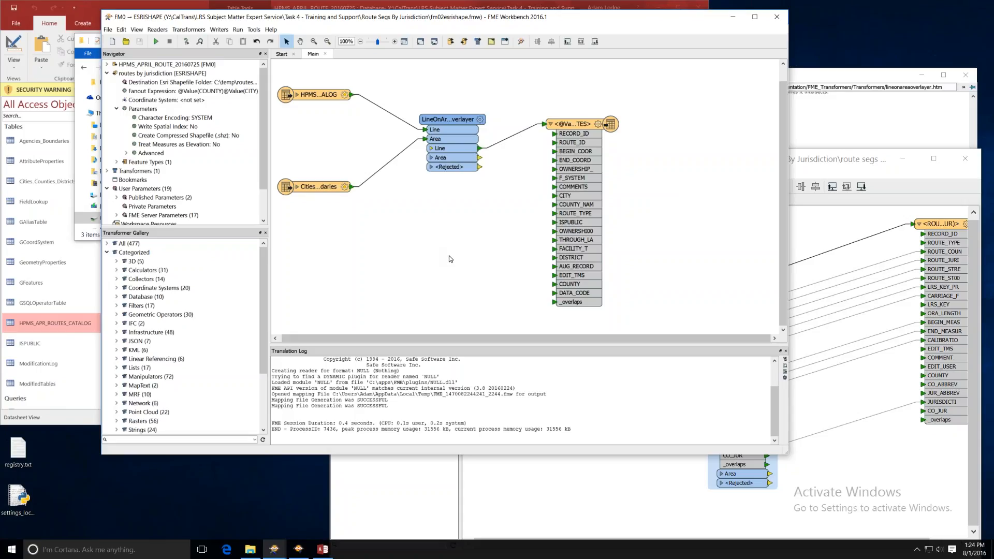
- Set Max Features to Read to 10000 for the HPMS_APRIL_ROUTE_20160725 reader
double_click(117, 64)
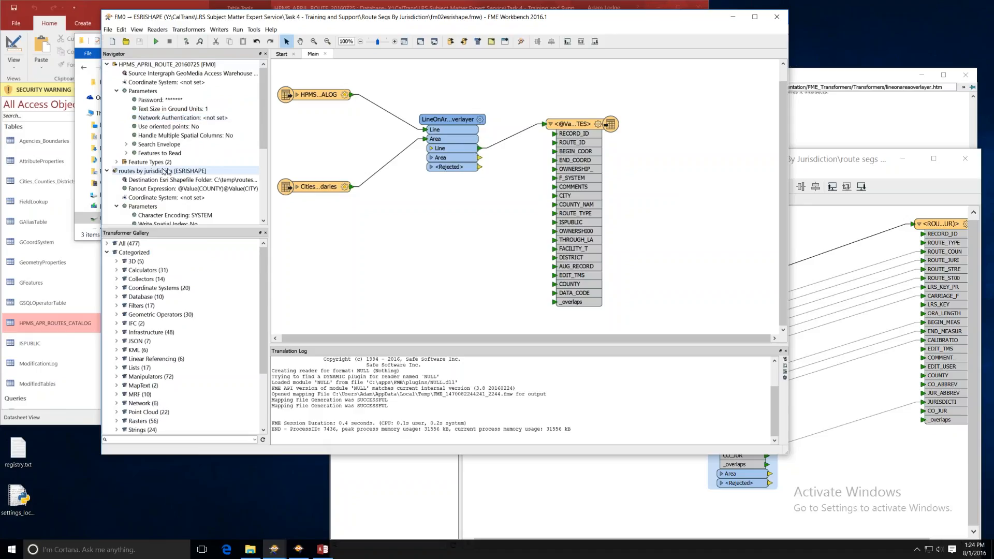
left_click(126, 154)
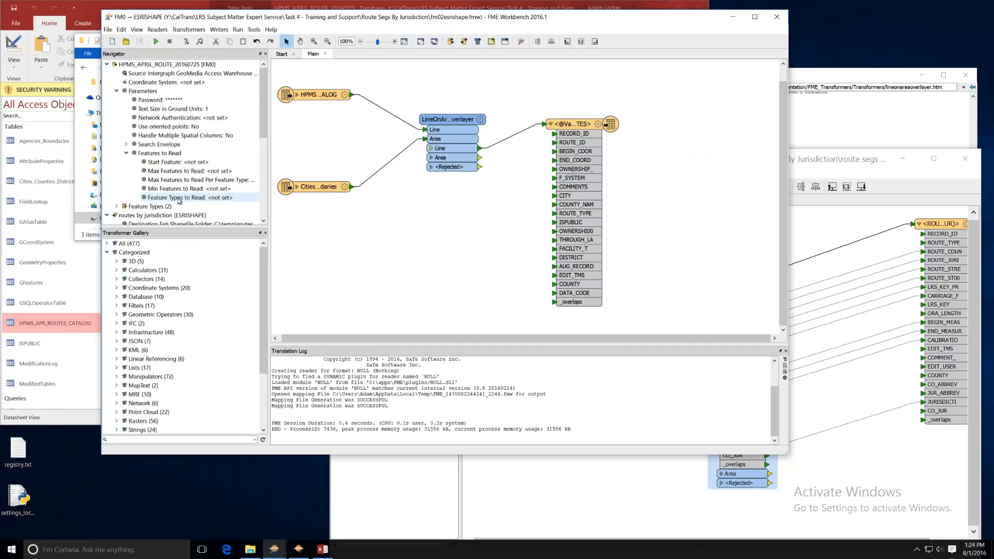
double_click(202, 174)
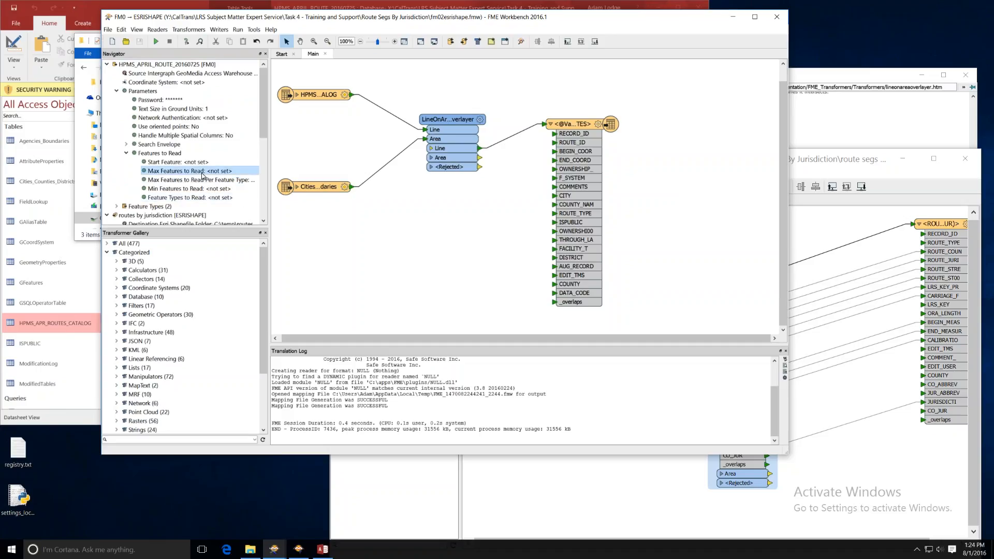
type("1")
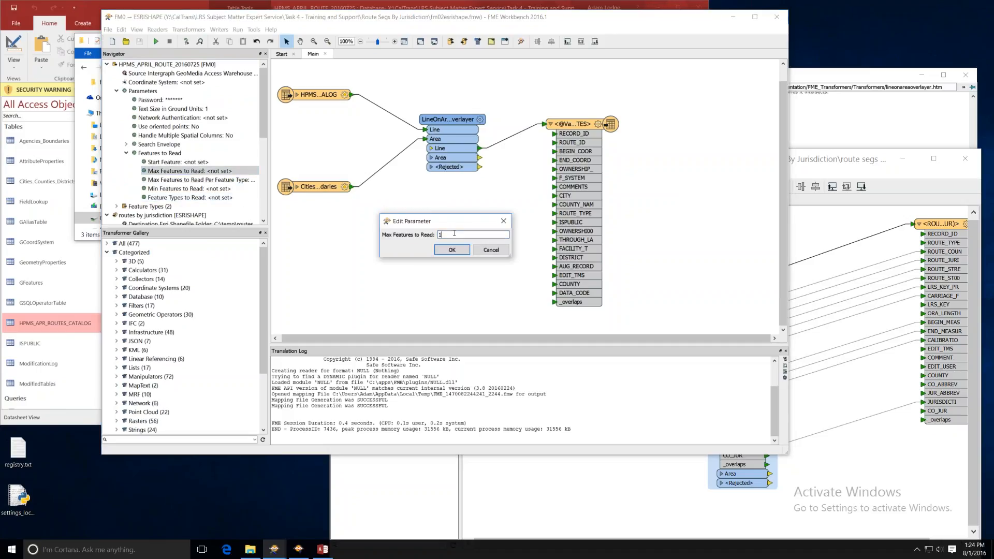
type("0000")
left_click(452, 250)
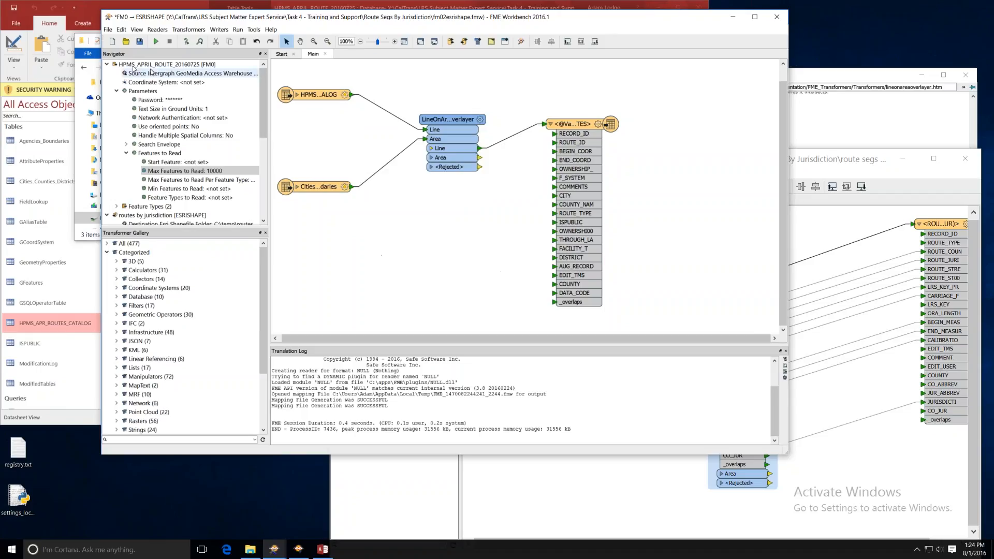
- Run the workspace and inspect the output files in the CO folder under C:\temp\routes by jurisdiction
left_click(156, 43)
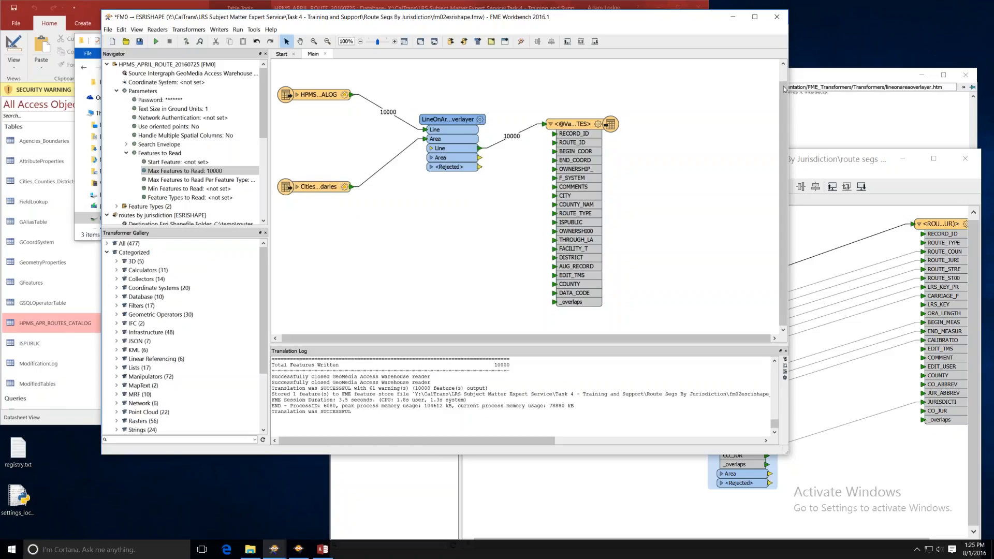
left_click(250, 549)
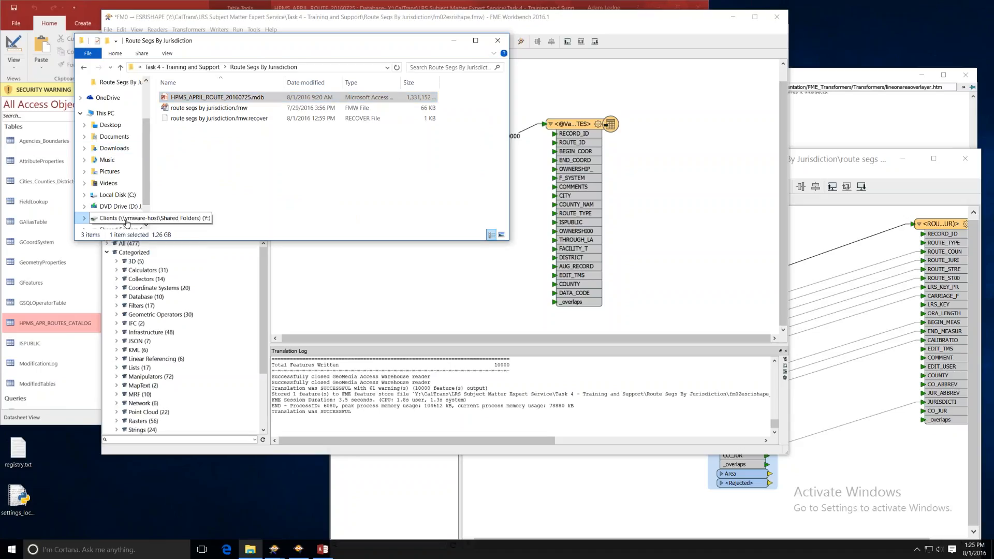
left_click(124, 195)
scroll(220, 173, "down", 1)
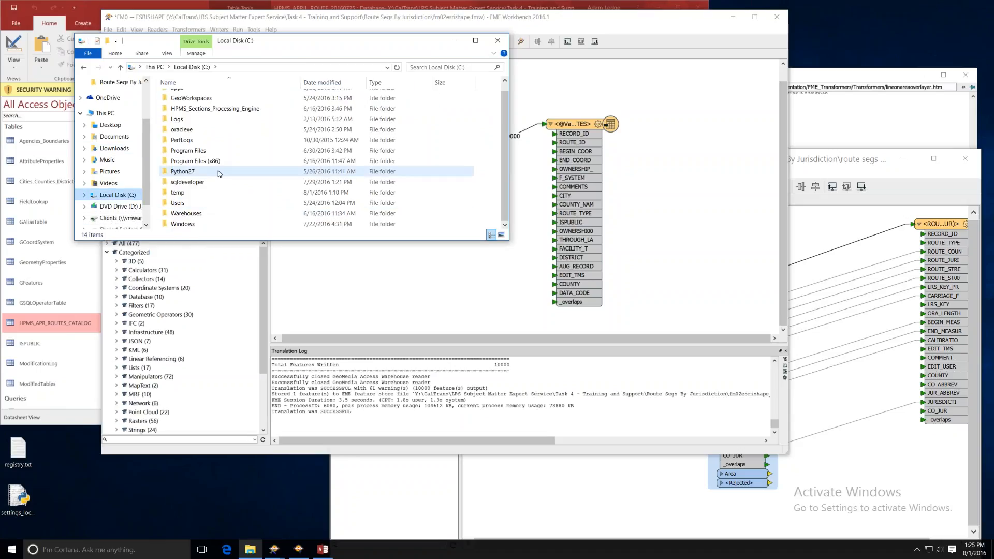
left_click(184, 193)
double_click(184, 193)
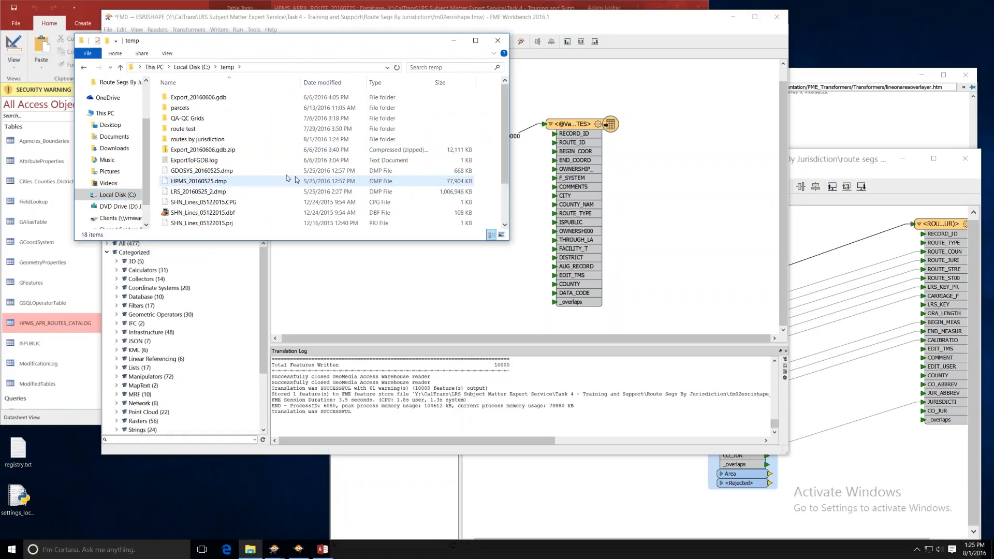
left_click(228, 141)
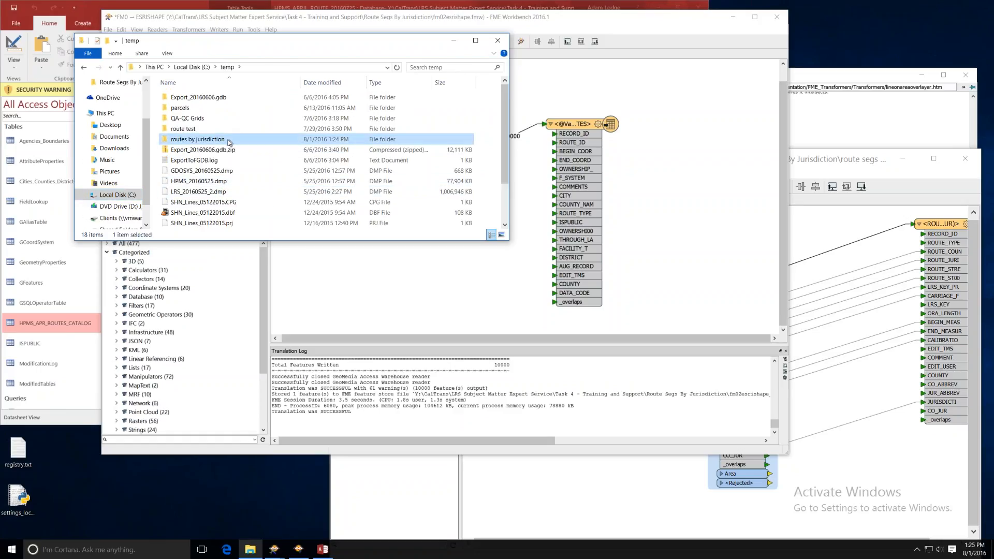
double_click(229, 141)
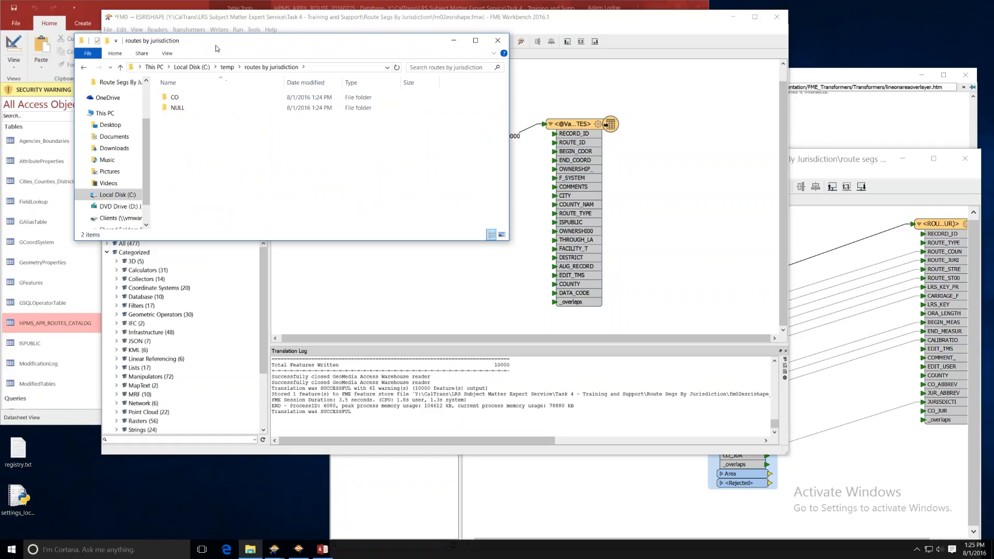
left_click_drag(217, 48, 656, 274)
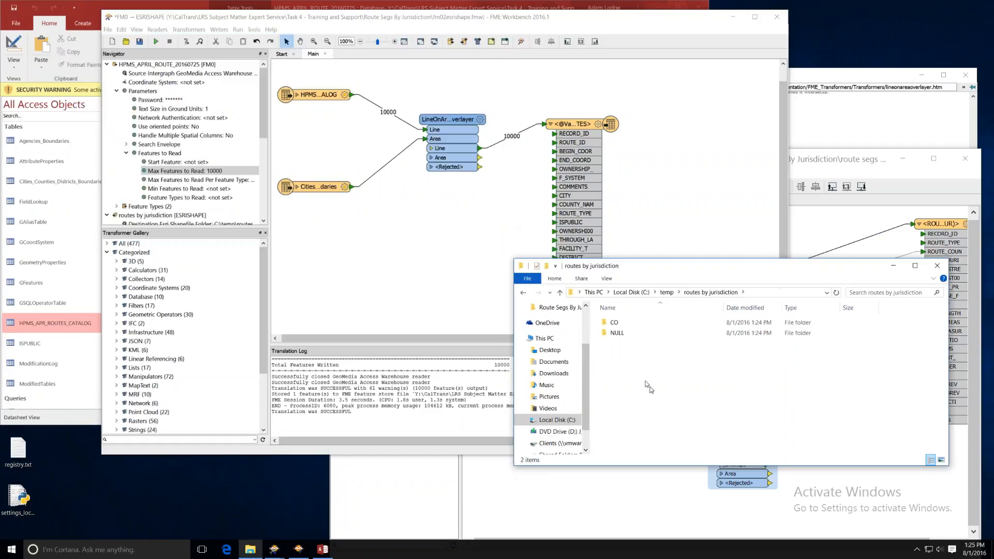
double_click(621, 324)
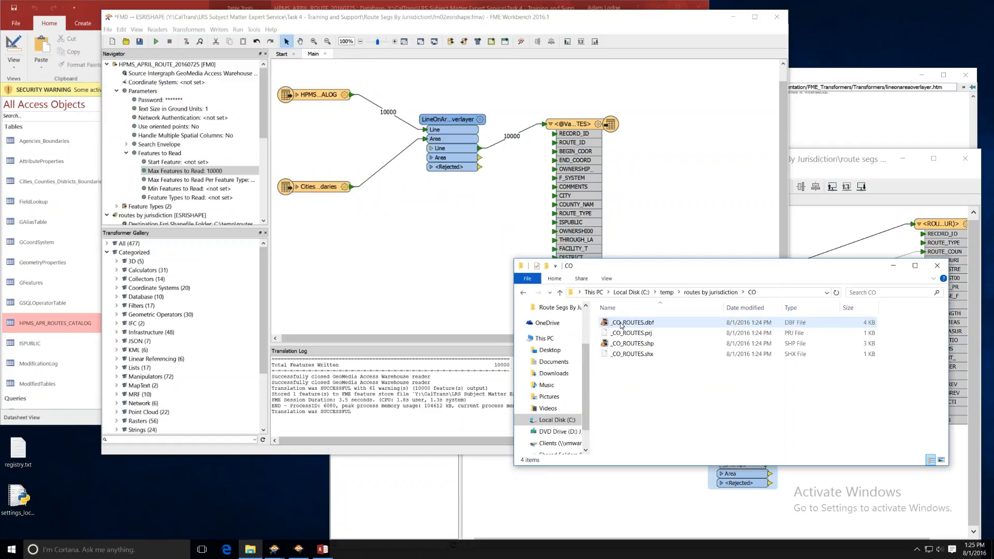
left_click(617, 355)
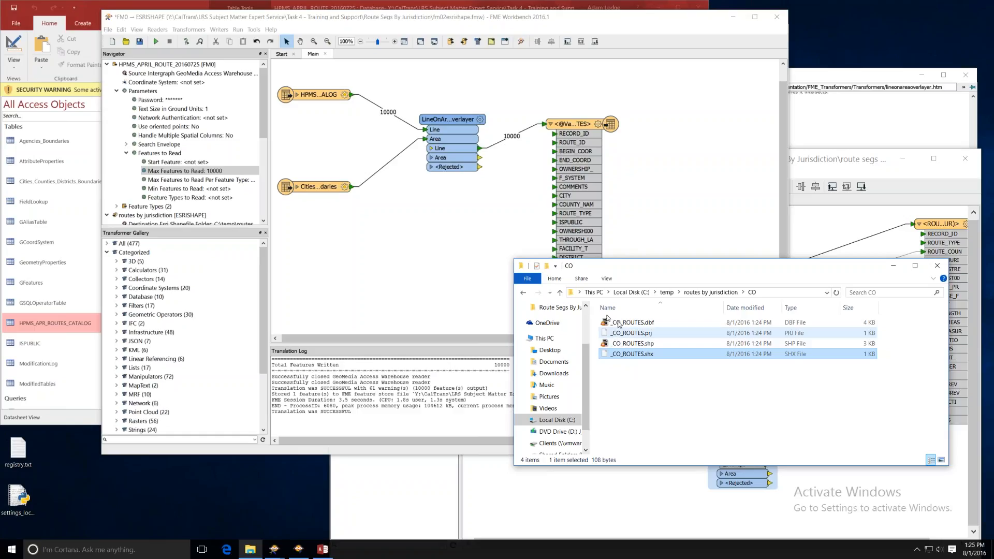
- Insert an AttributeRemover on the connection between the HPMS routes catalog reader feature type and the LineOnAreaOverlayer's Line input
left_click(389, 256)
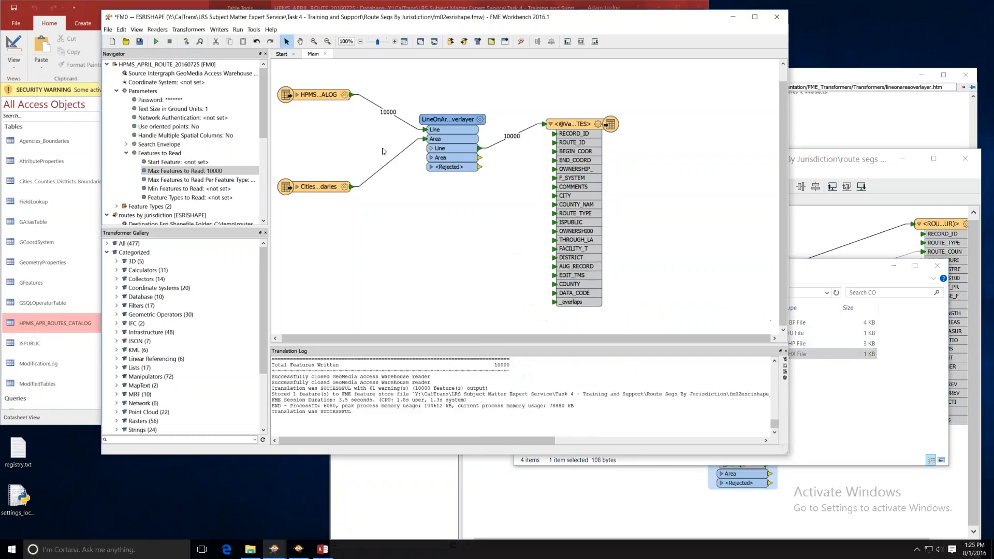
left_click(297, 94)
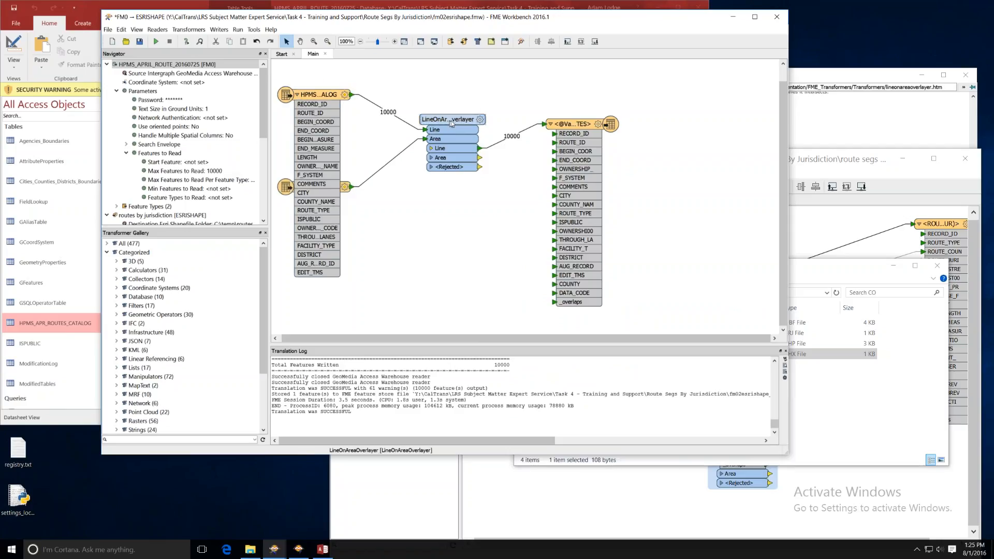
left_click_drag(451, 121, 462, 161)
left_click(441, 106)
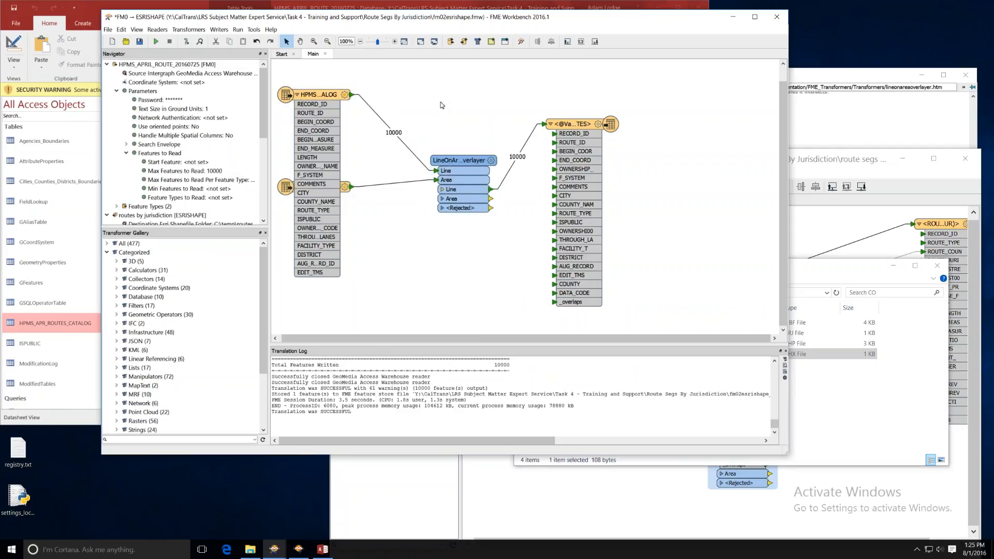
type("attributeremo")
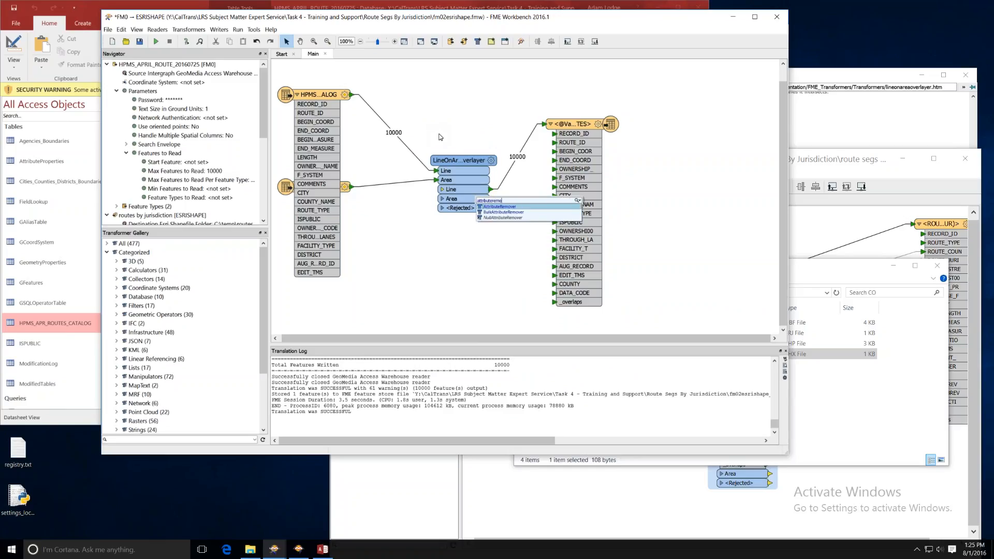
key("Return")
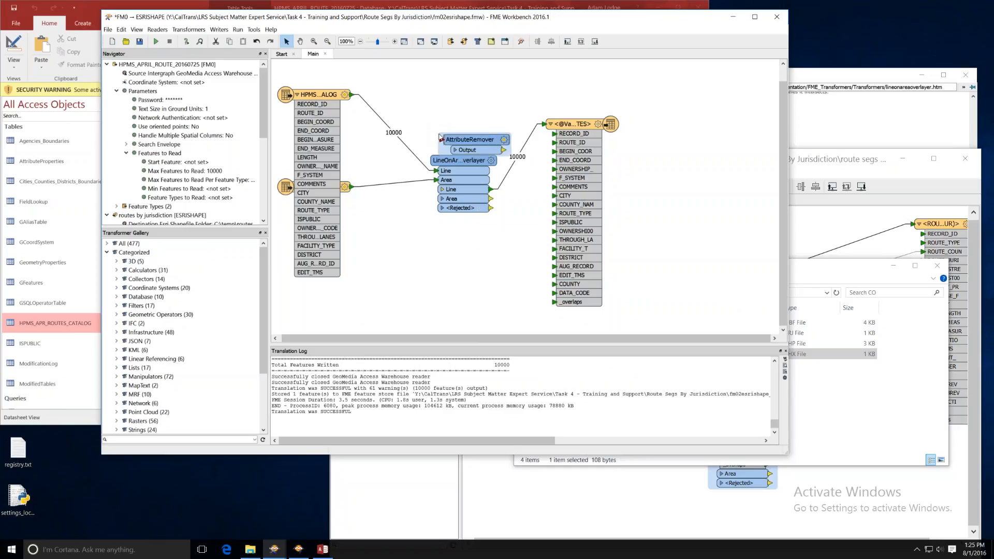
left_click_drag(464, 135, 403, 112)
left_click_drag(322, 106, 321, 97)
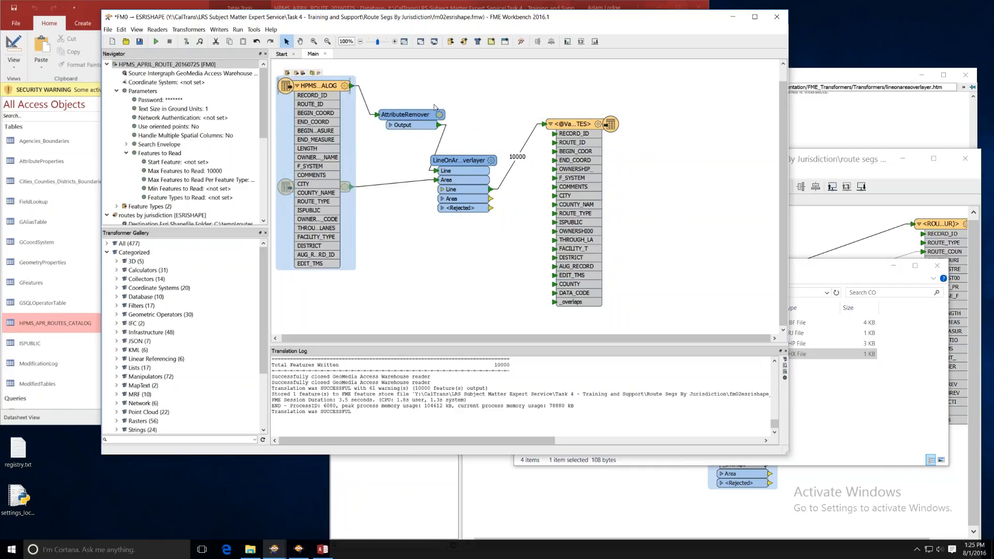
- Set the AttributeRemover to remove the CITY and COUNTY_NAME attributes
left_click(440, 115)
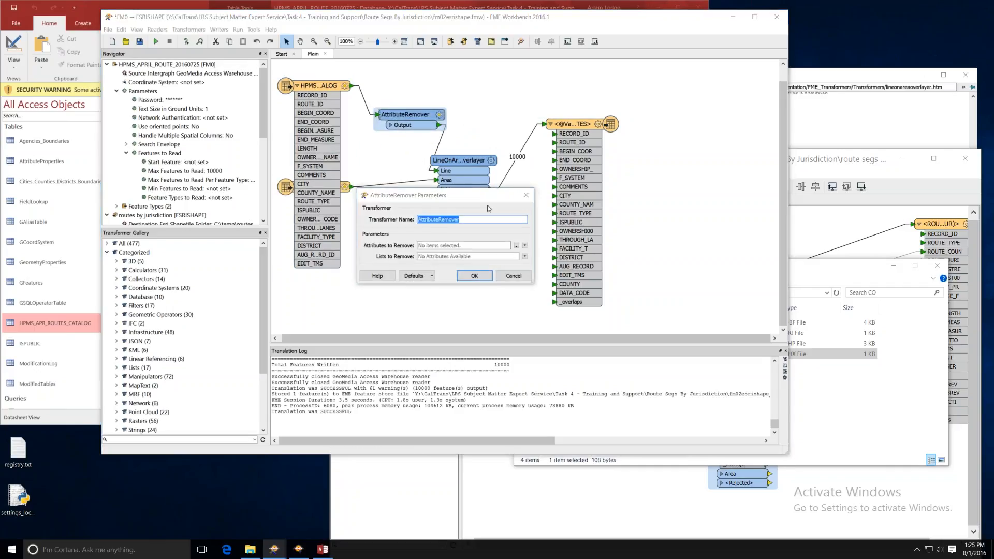
left_click(516, 245)
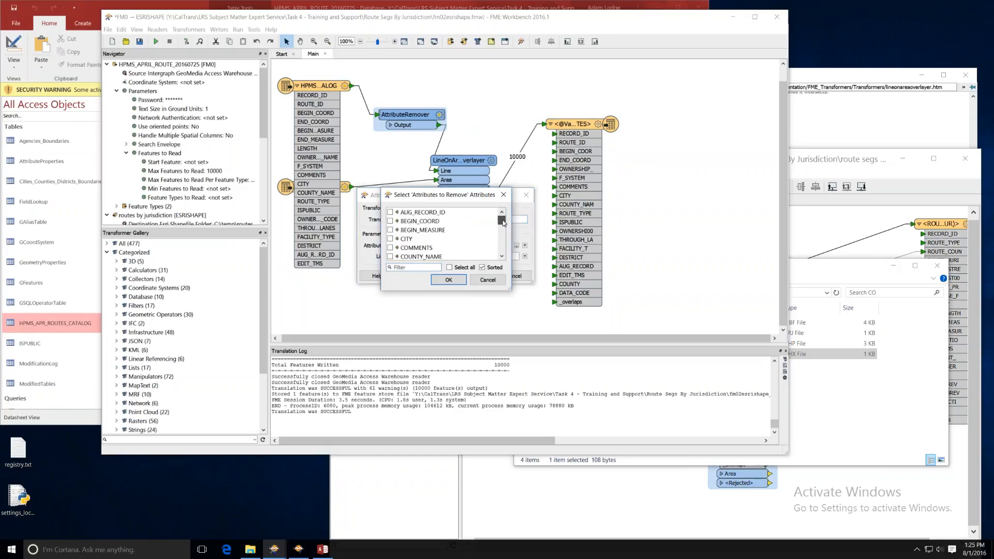
left_click(390, 239)
left_click(391, 256)
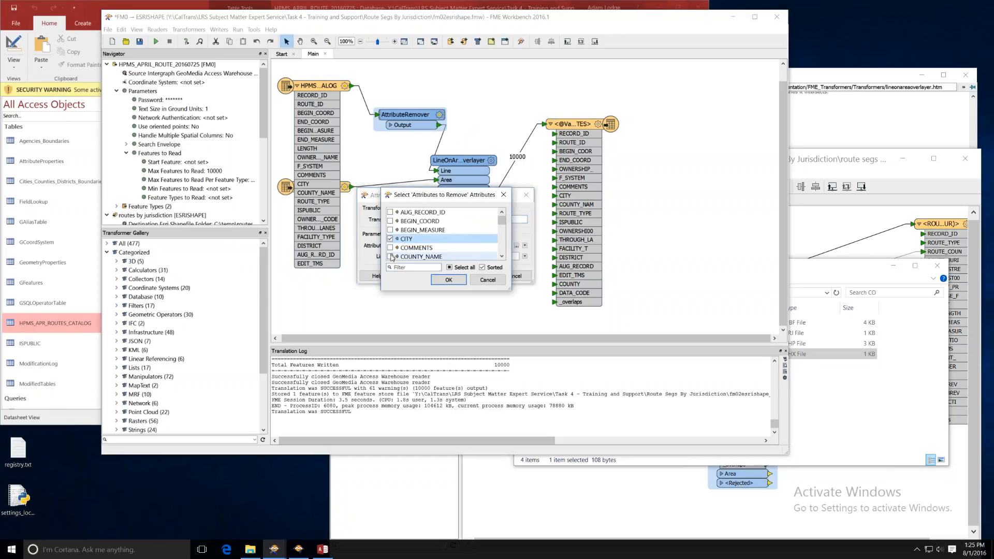
left_click(502, 256)
left_click(501, 256)
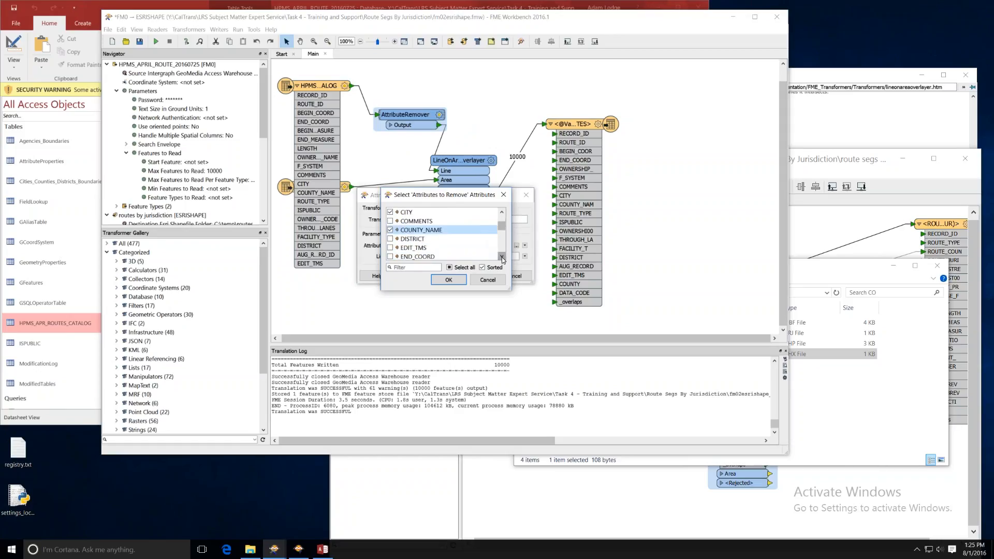
left_click(502, 256)
left_click(502, 257)
left_click(502, 257)
left_click(502, 256)
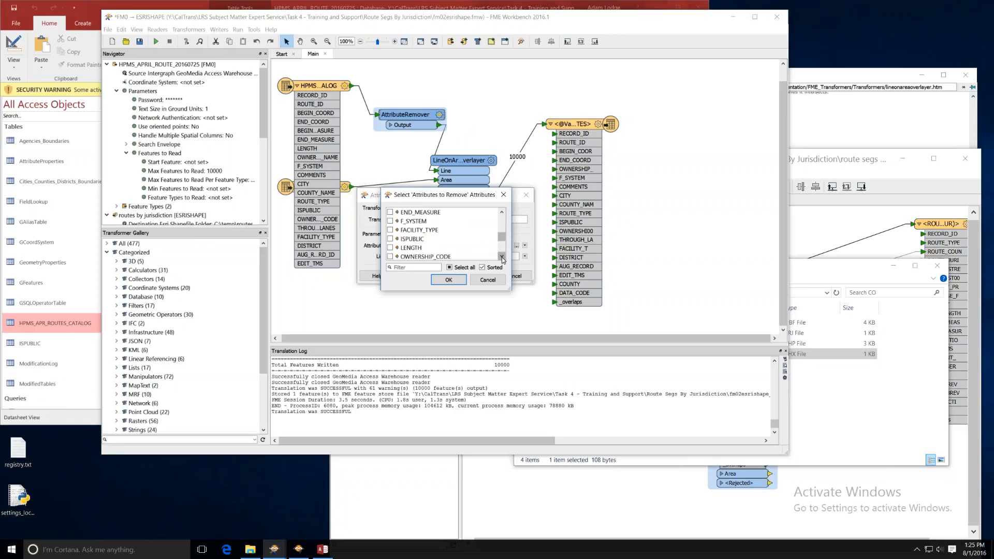
left_click(501, 256)
left_click(502, 257)
left_click(502, 256)
left_click(501, 256)
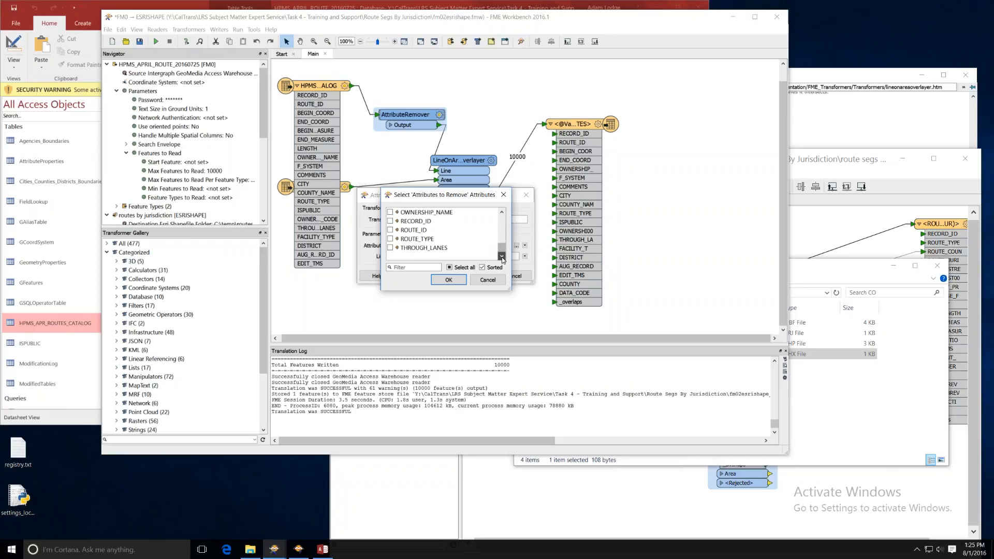
left_click_drag(503, 250, 502, 219)
left_click(448, 280)
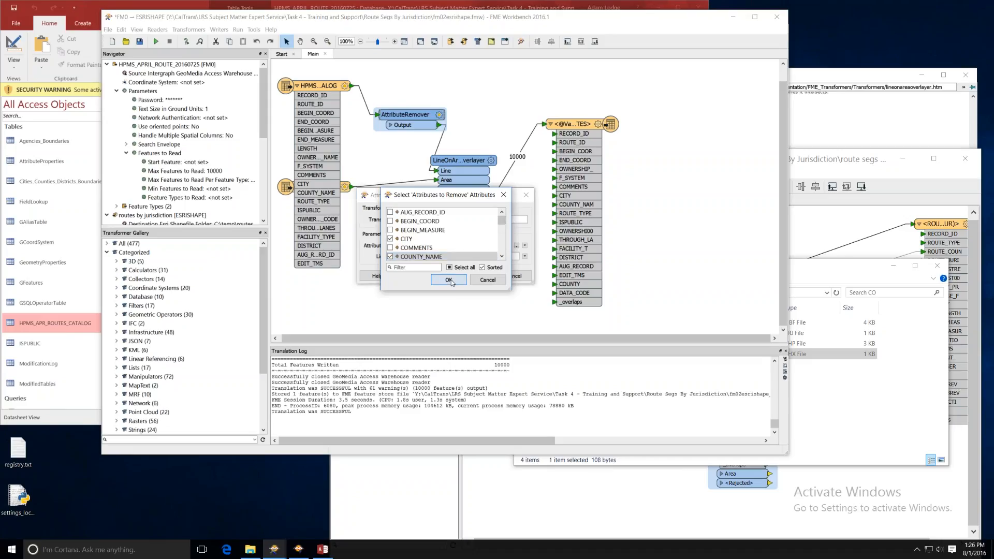
left_click(472, 278)
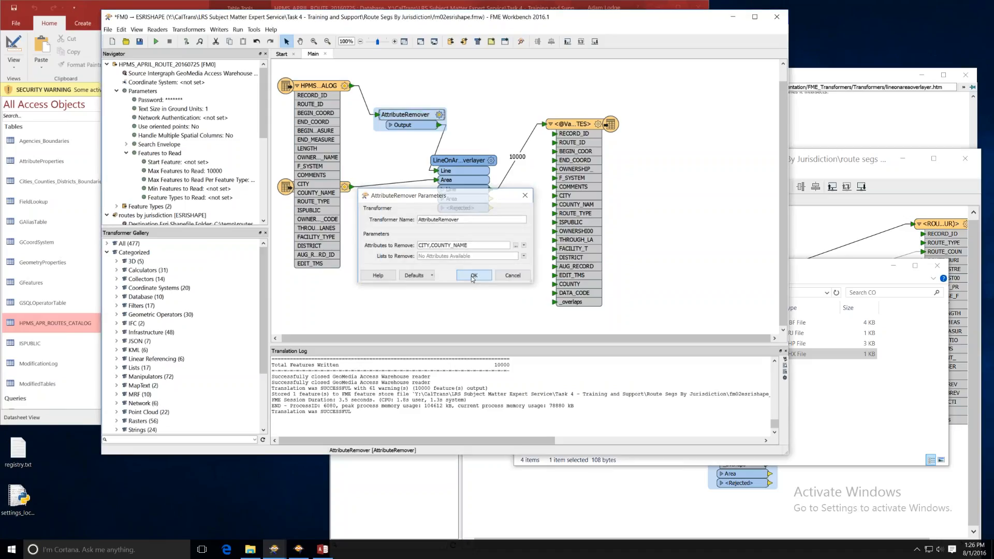
- Collapse the HPMS reader feature type's attribute list and move the AttributeRemover closer to that reader
left_click(298, 86)
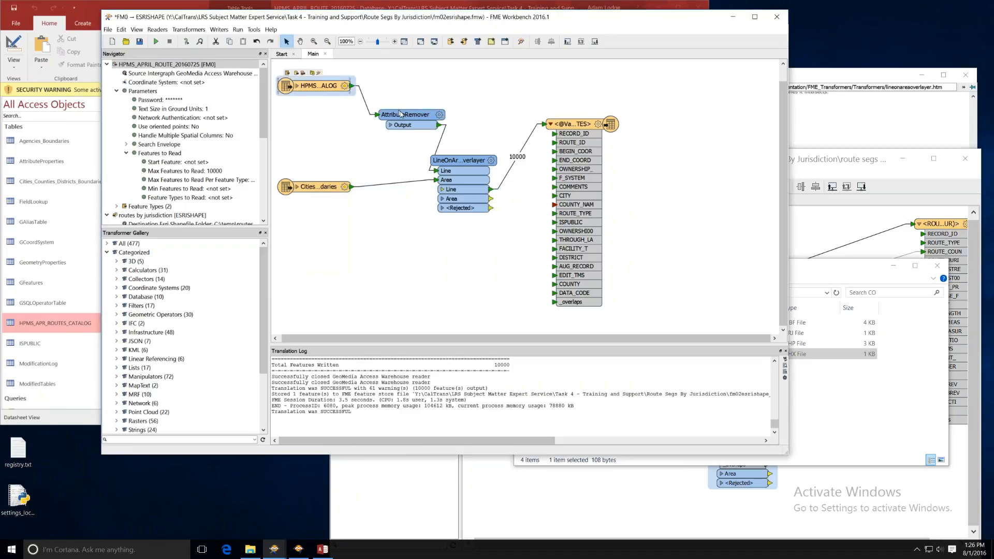
left_click_drag(404, 115, 383, 115)
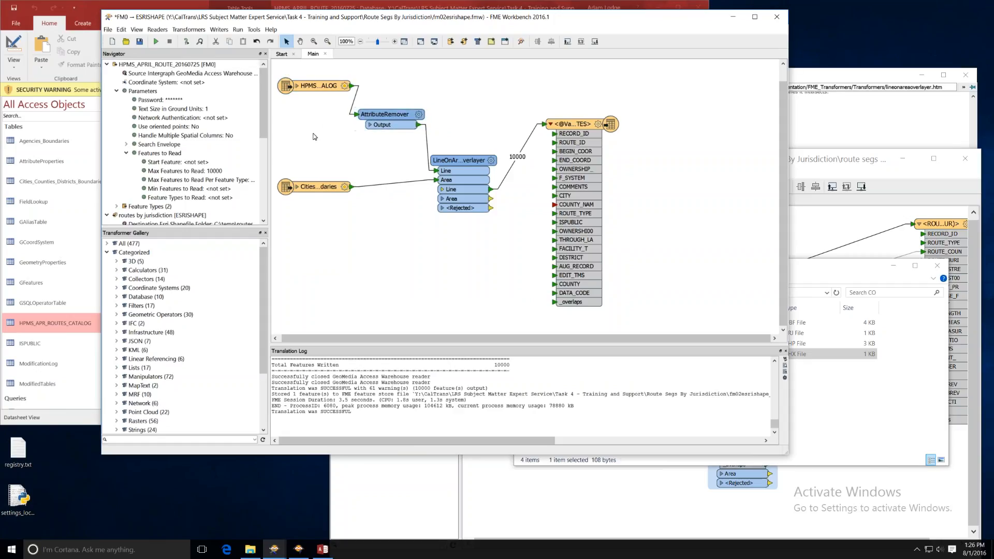
left_click(310, 186)
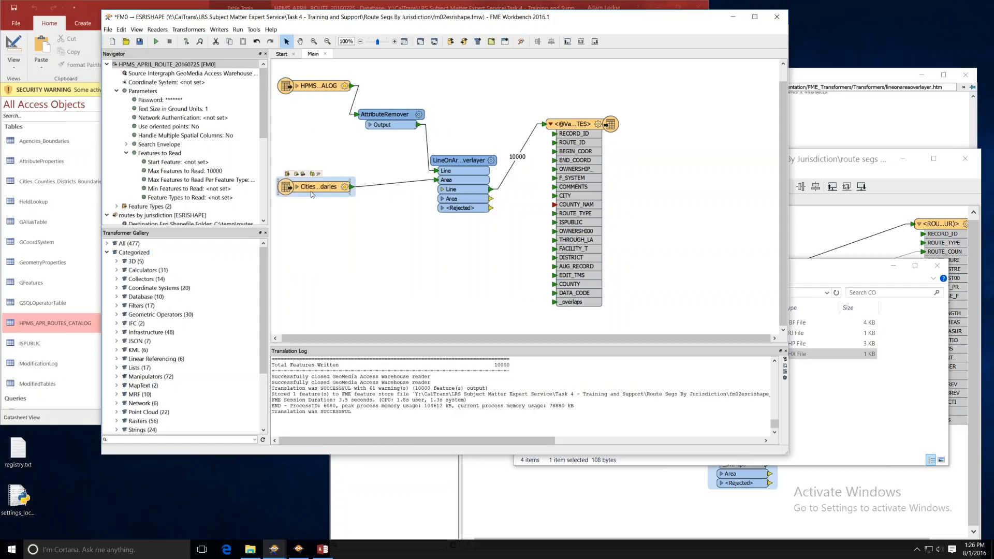
- Set Max Features to Read Per Feature Type to 10000 for the HPMS_APRIL_ROUTE_20160725 reader
double_click(184, 180)
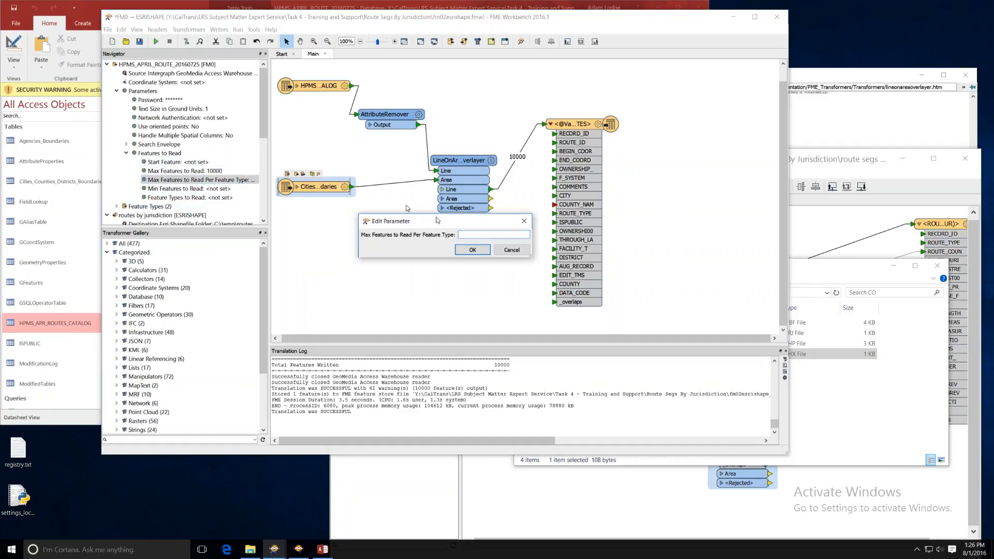
type("10")
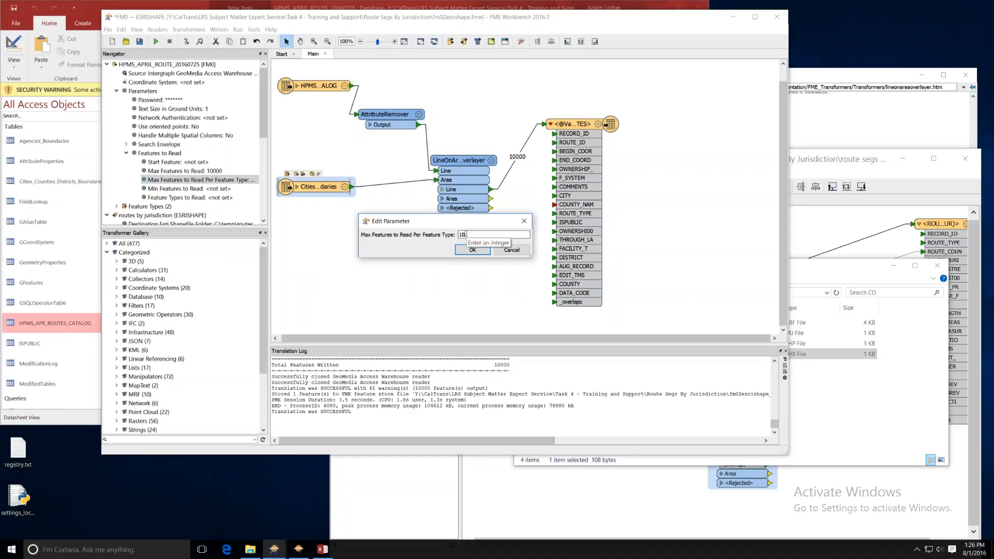
type("000")
right_click(460, 234)
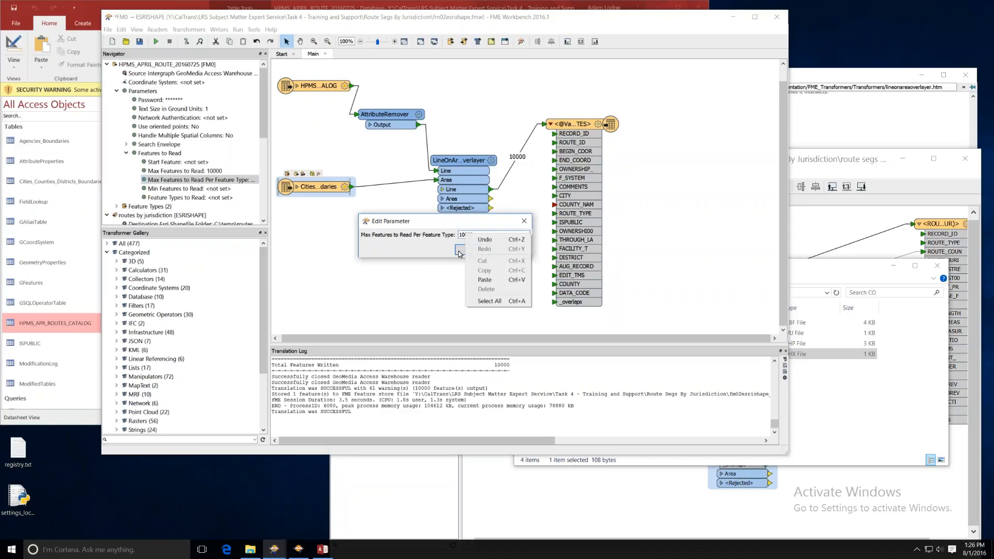
left_click(459, 251)
- Clear the HPMS_APRIL_ROUTE_20160725 reader's Max Features to Read value and save the workspace
double_click(185, 171)
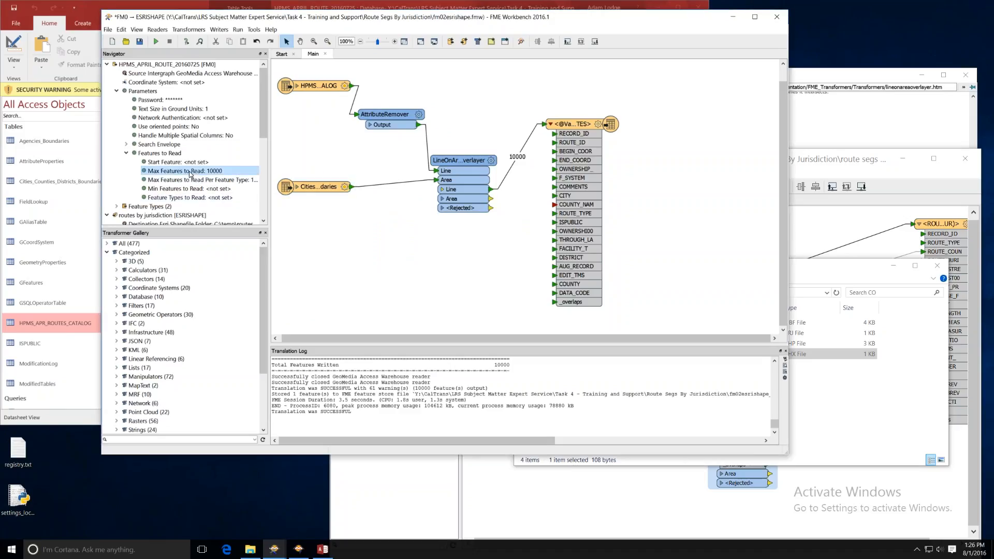
key("BackSpace")
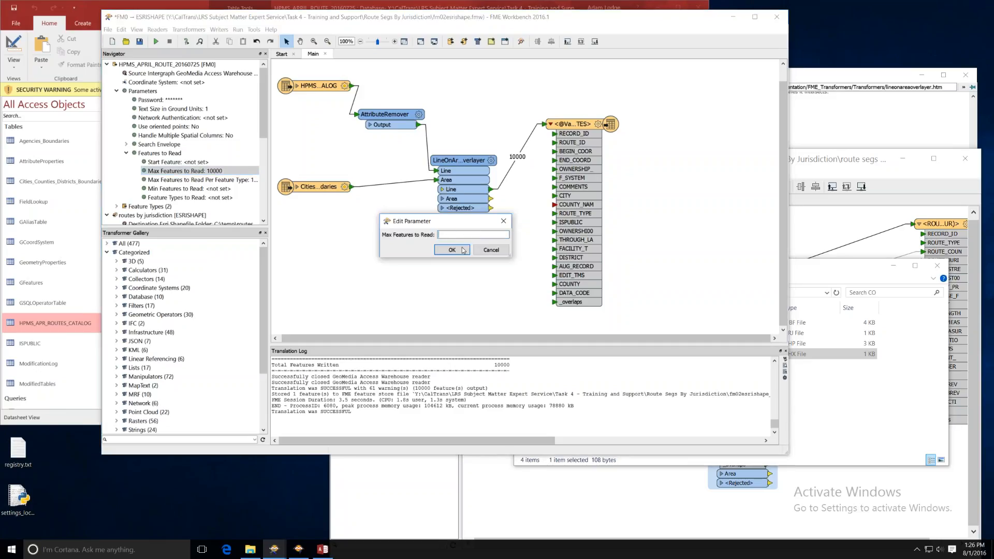
left_click(452, 251)
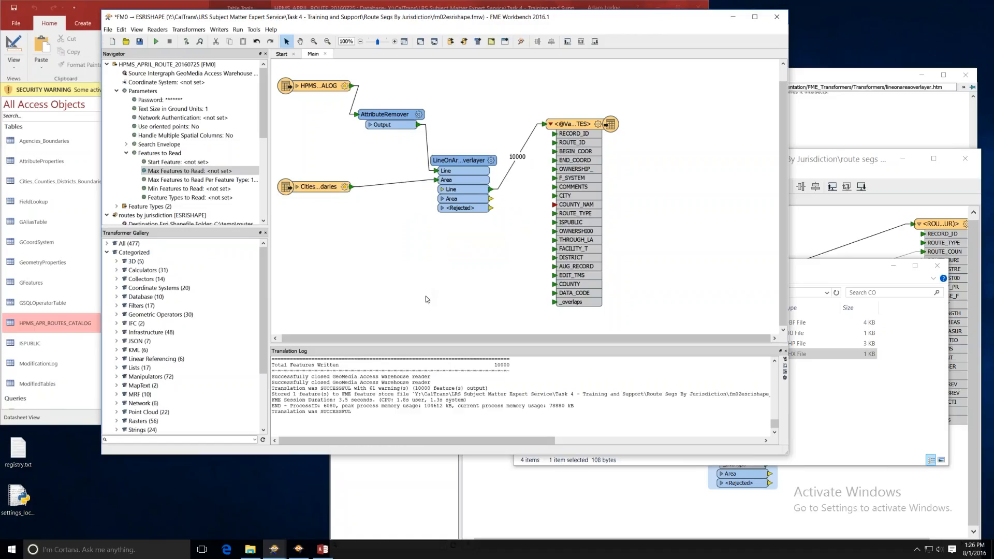
left_click(140, 41)
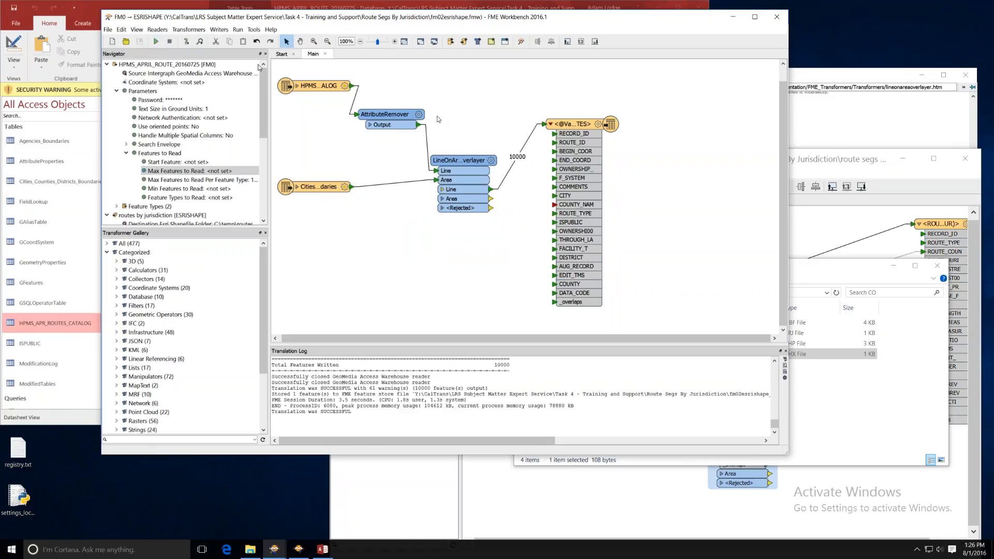
- Move the Shapefile writer feature type farther from the LineOnAreaOverlayer and remove its COUNTY_NAM user attribute
left_click(589, 123)
left_click_drag(589, 123, 647, 123)
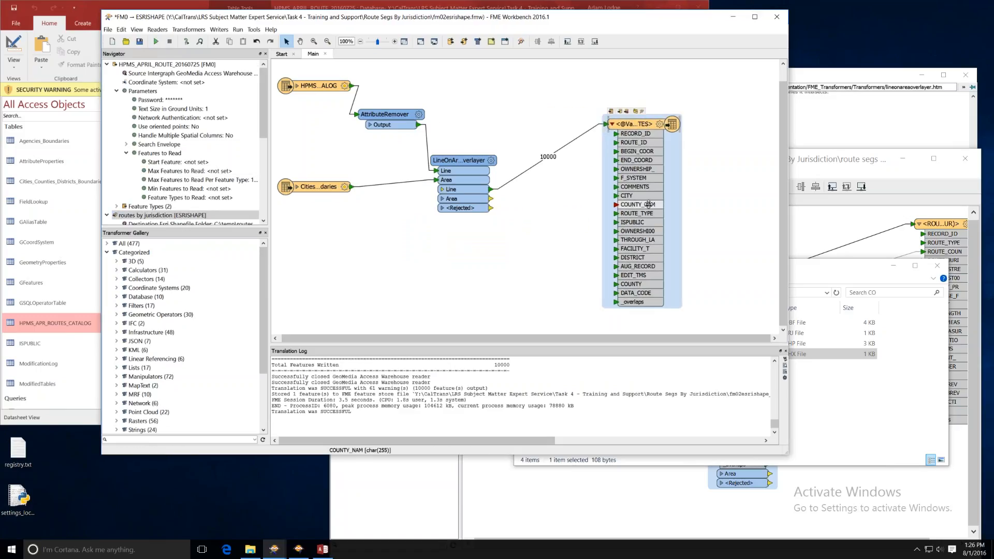
left_click(659, 124)
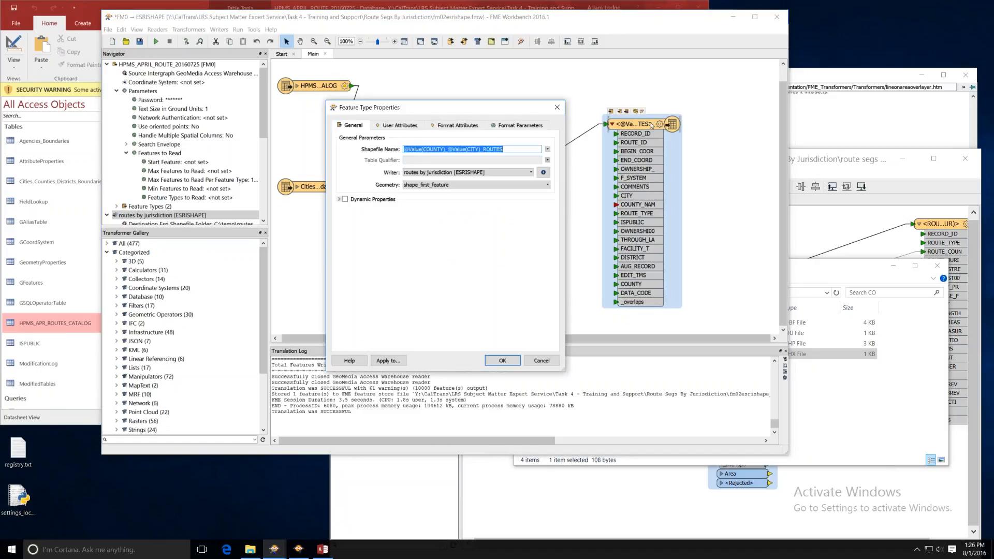
left_click(398, 125)
left_click(384, 271)
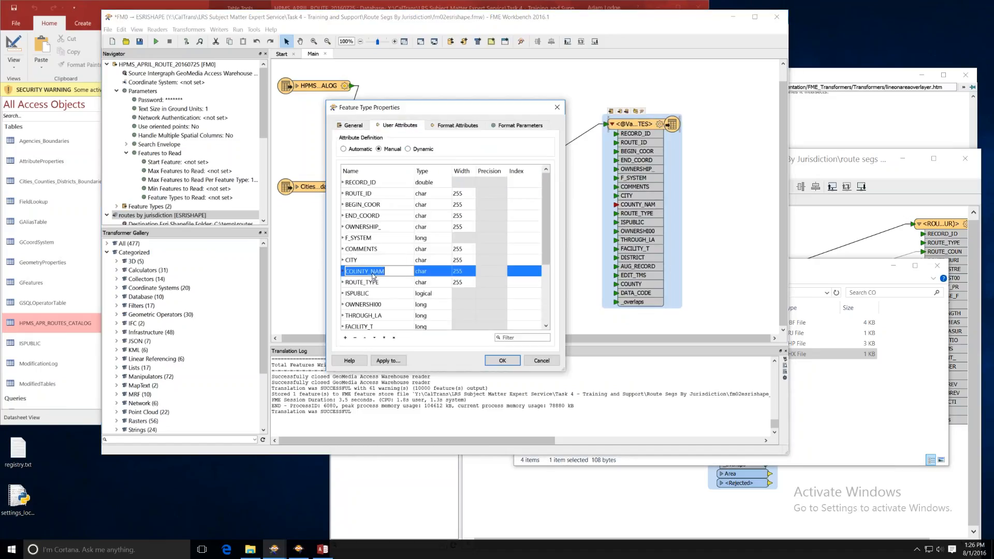
left_click(355, 338)
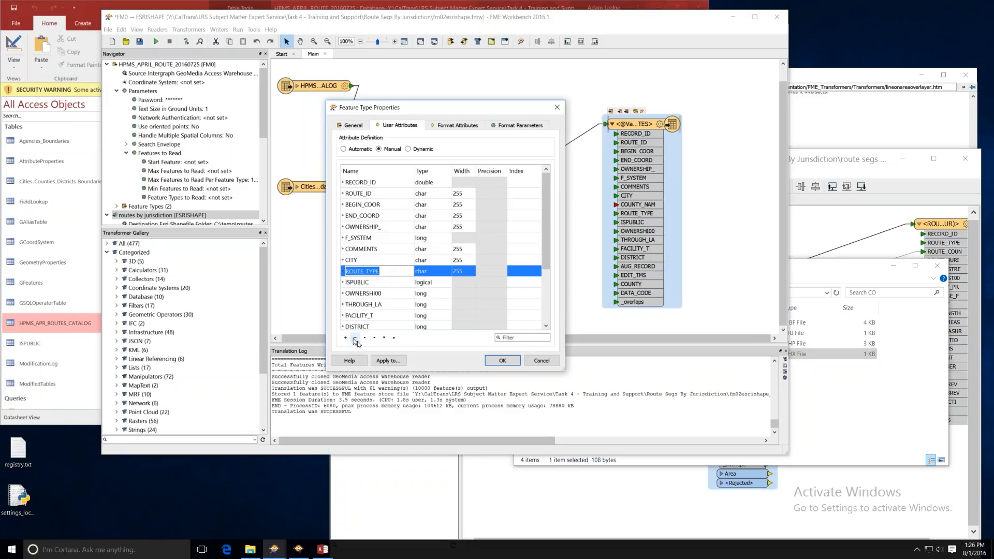
left_click(500, 361)
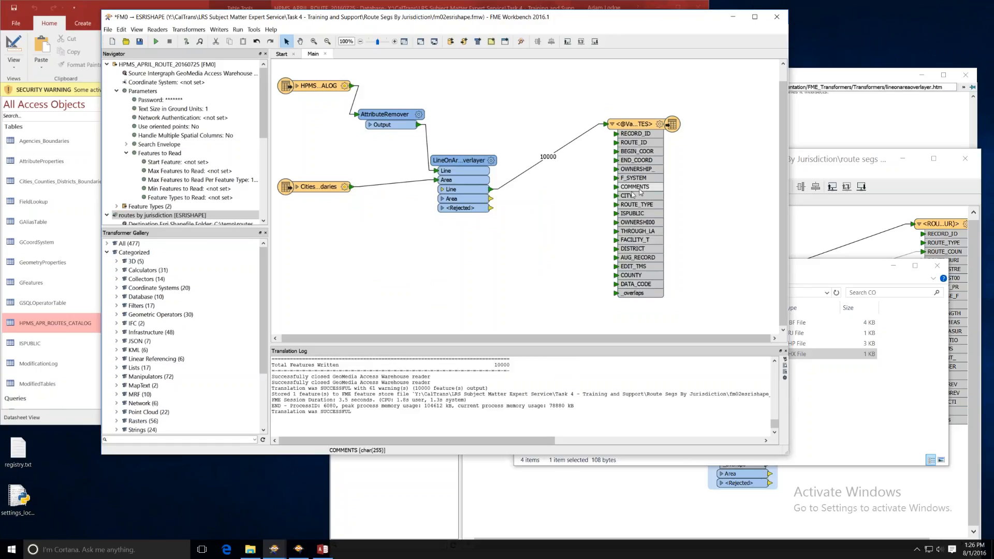
- Expand the city/county boundaries reader's attribute list and compare its CITY and COUNTY fields with the writer's attributes
left_click(298, 187)
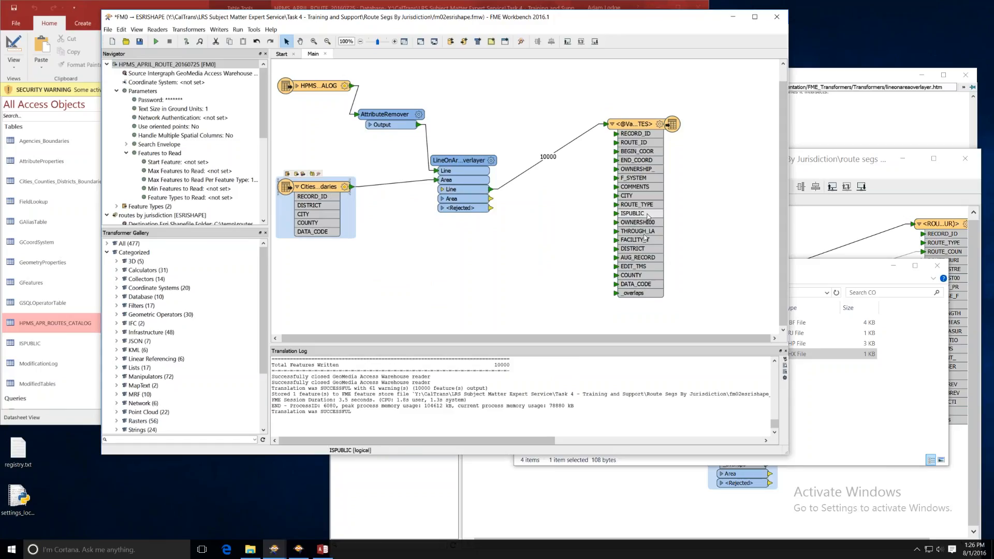
left_click(635, 275)
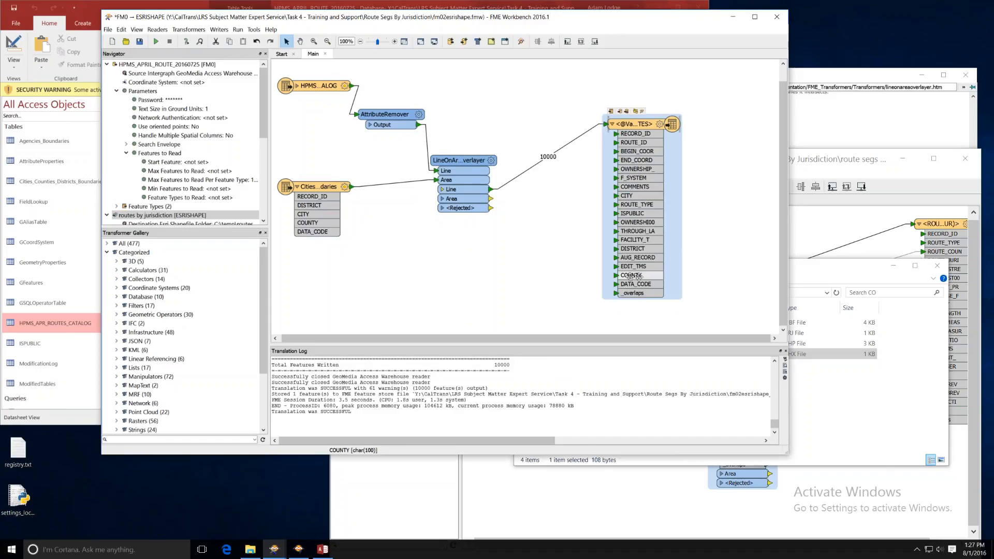
left_click(549, 278)
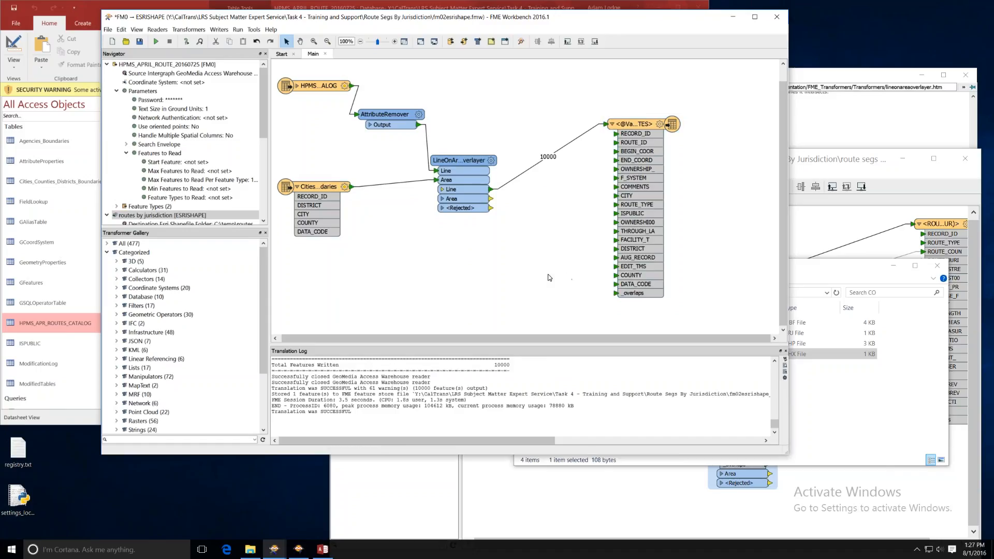
- Delete the CO and NULL output folders from C:\temp\routes by jurisdiction in File Explorer
left_click(250, 549)
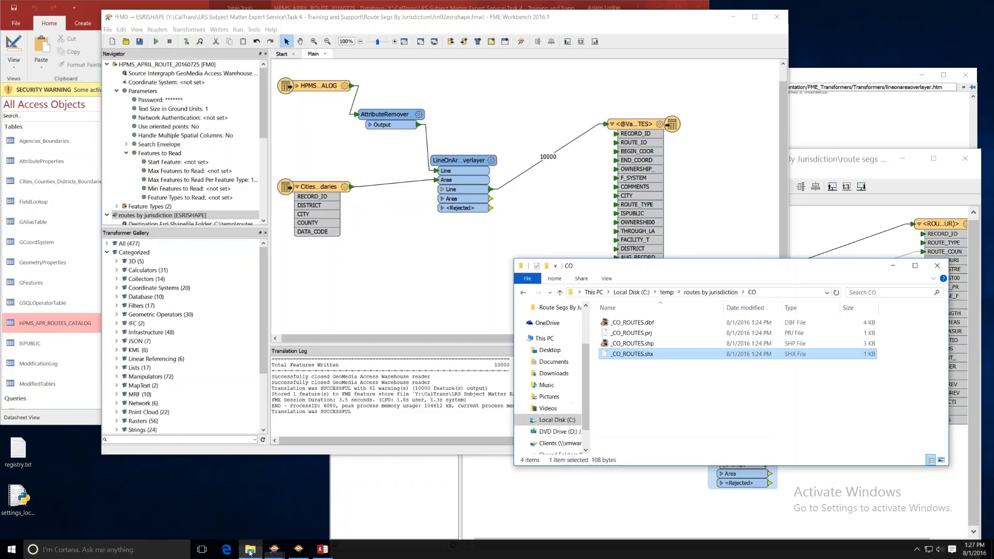
left_click(523, 293)
left_click_drag(670, 376, 622, 323)
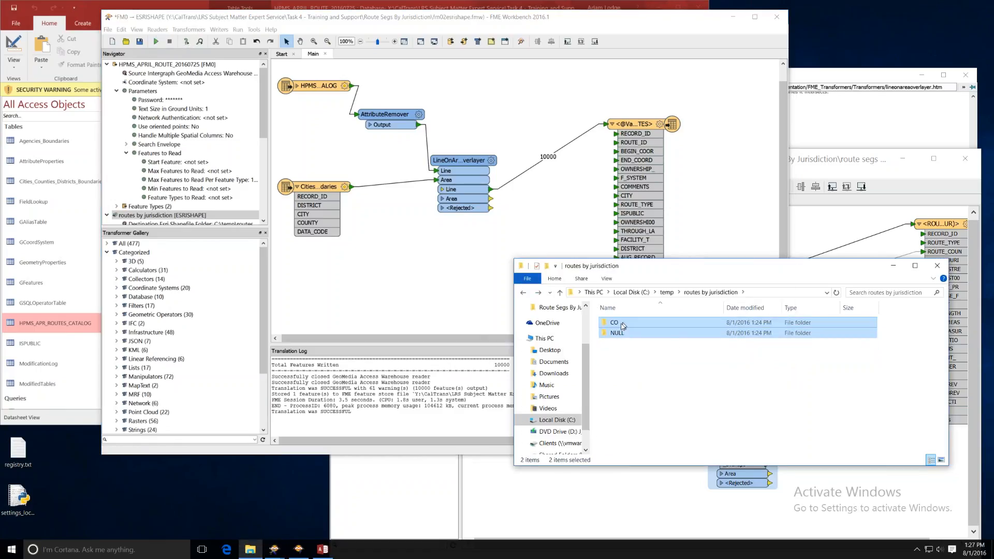
right_click(620, 322)
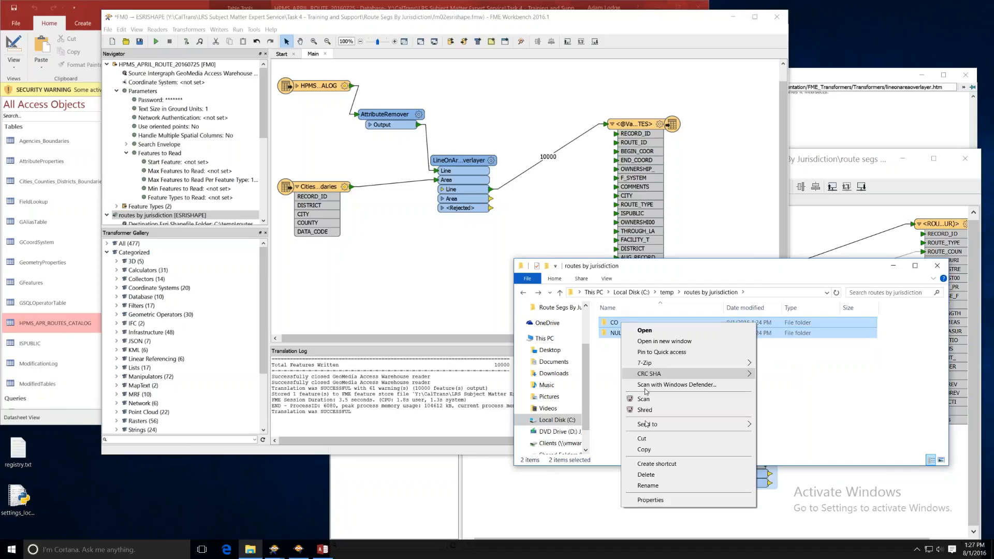
left_click(648, 477)
- Switch back to FME Workbench, check the writer's Shapefile name expression, and run the workspace
left_click(399, 266)
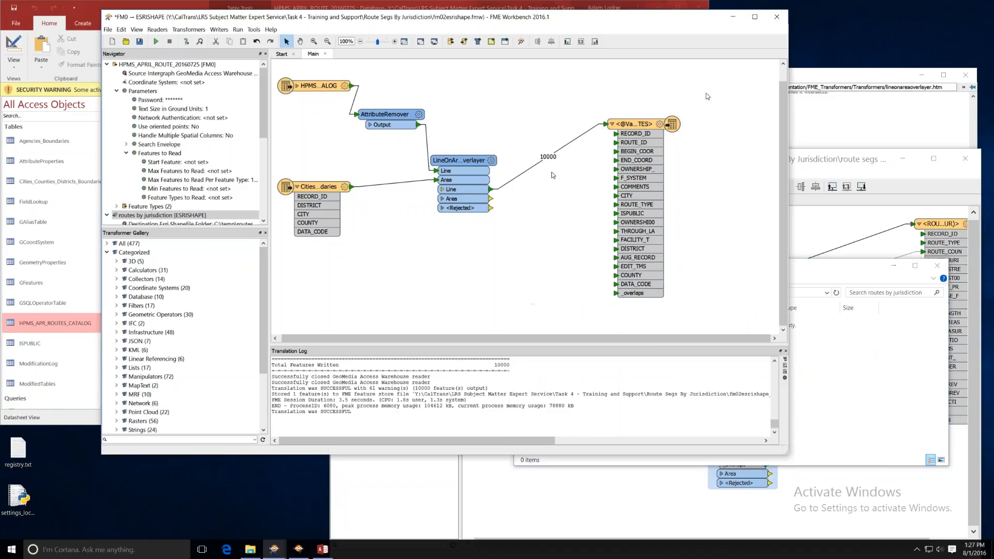
left_click(660, 123)
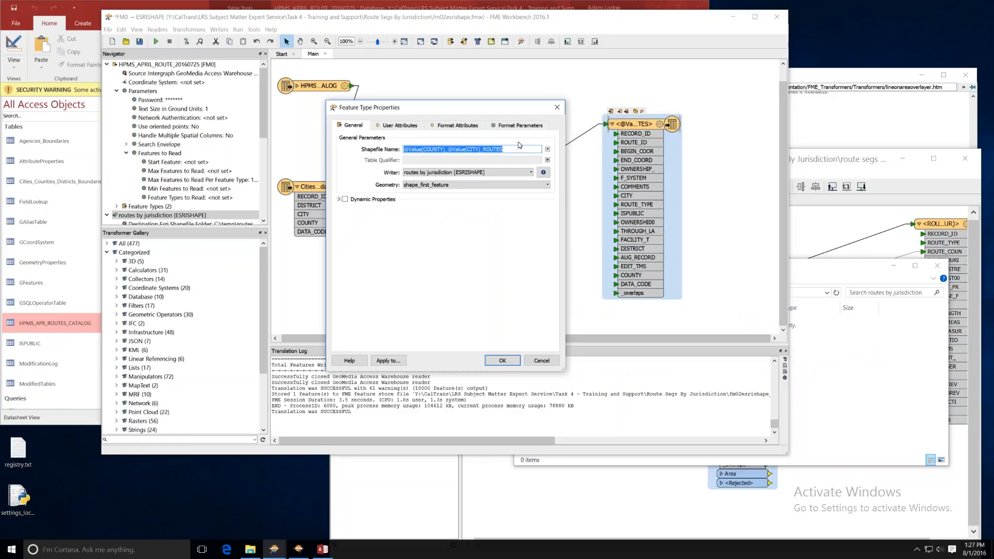
left_click(510, 148)
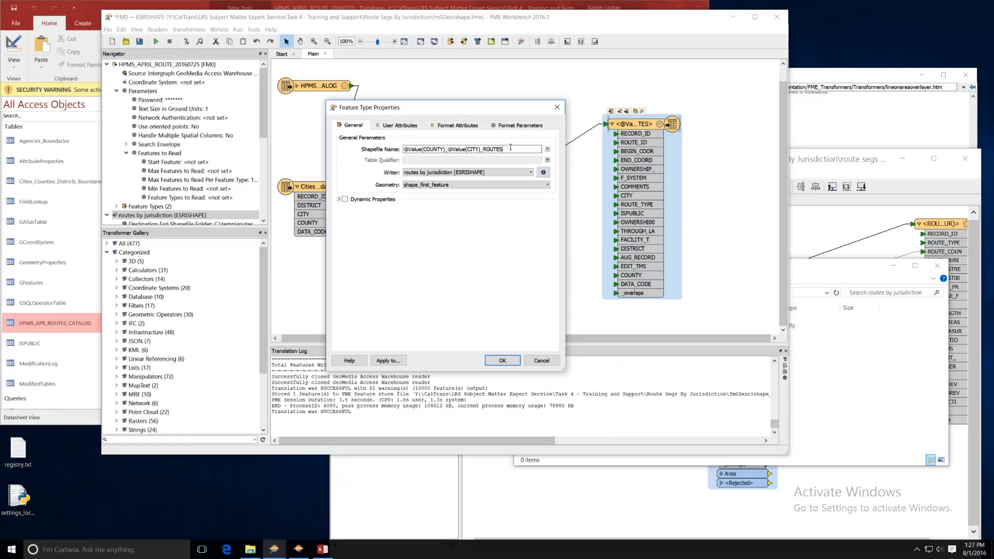
left_click(502, 360)
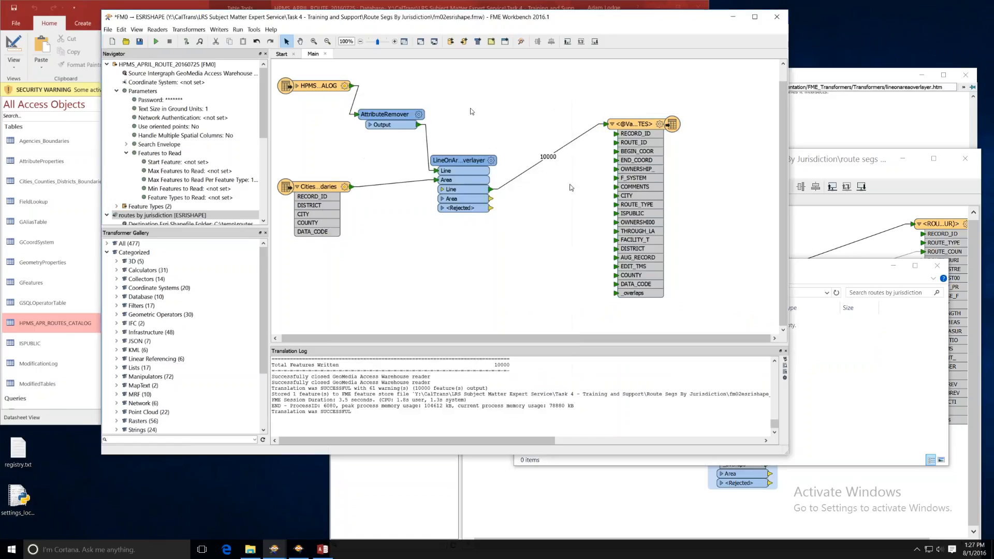
key("F5")
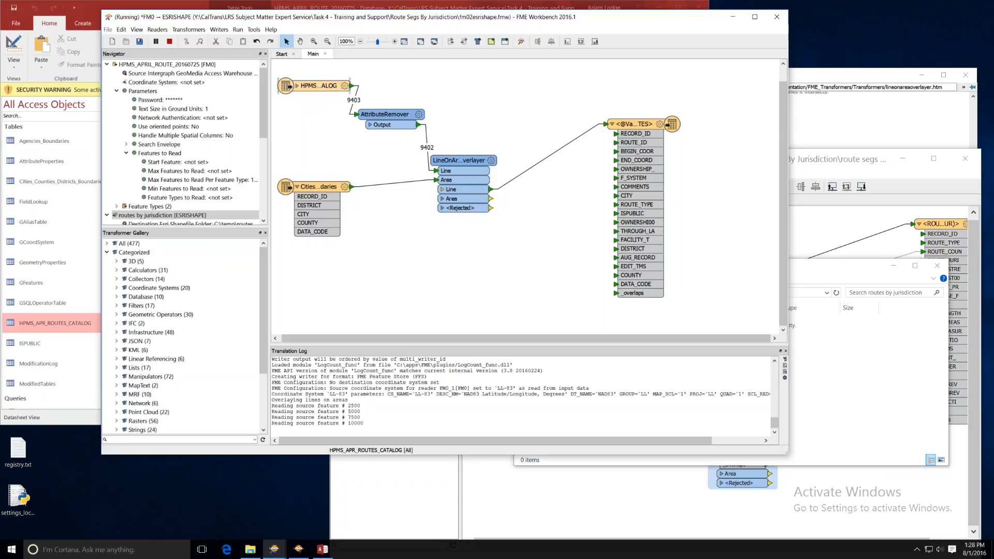
- Shift the AttributeRemover slightly, move the boundaries reader below the LineOnAreaOverlayer, and expand the HPMS reader's attribute list
mouse_move(320, 83)
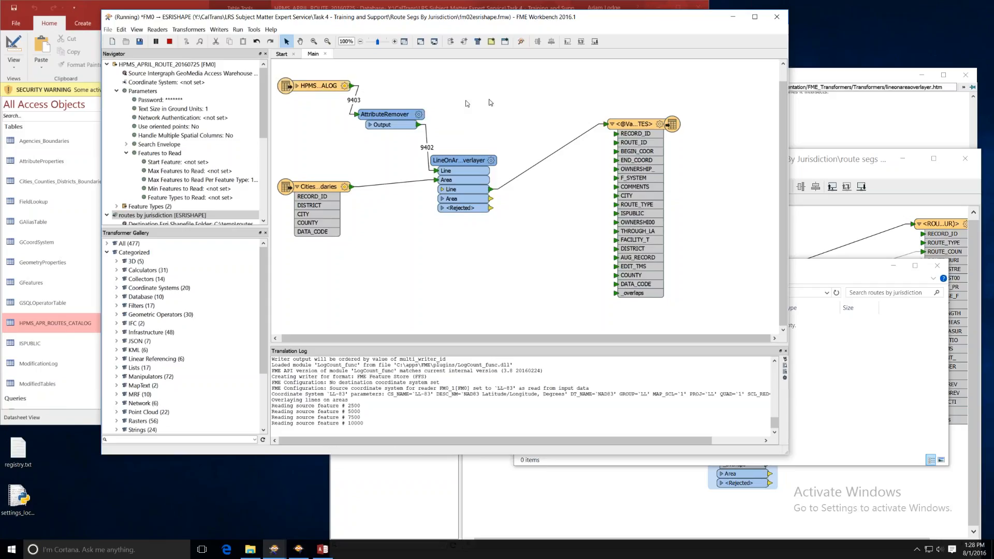
mouse_move(396, 113)
left_mouse_down()
mouse_move(409, 112)
mouse_move(401, 116)
left_mouse_up()
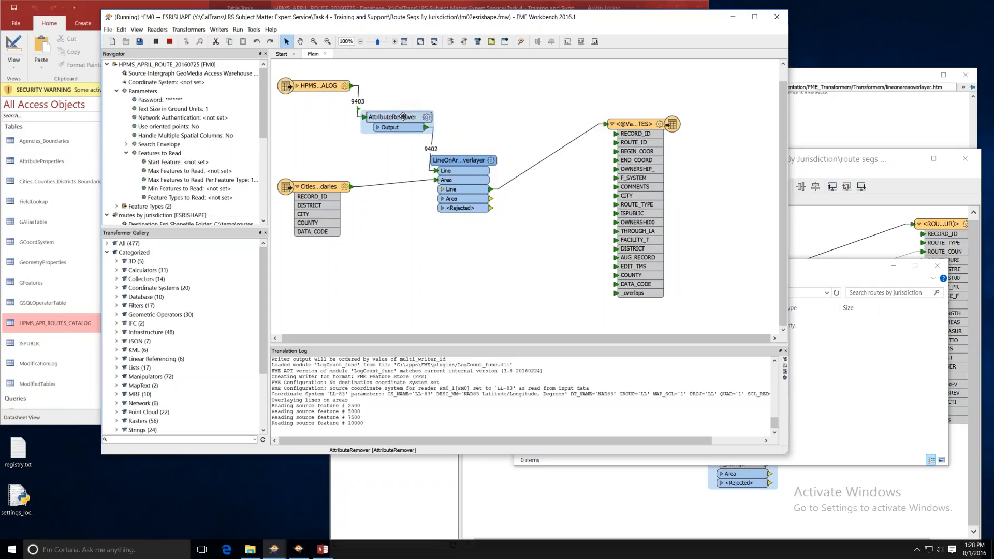
left_click(302, 88)
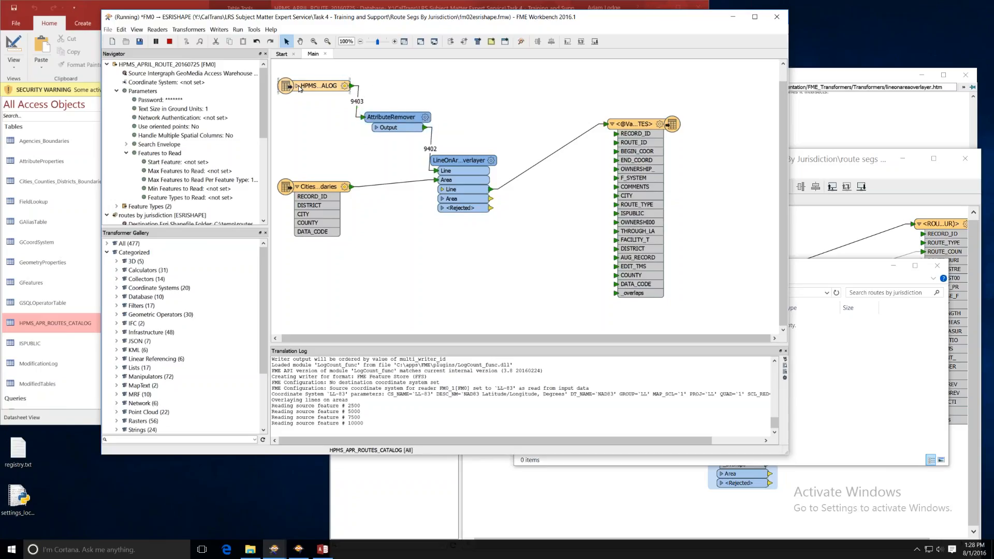
left_click_drag(327, 198, 419, 298)
left_click(298, 86)
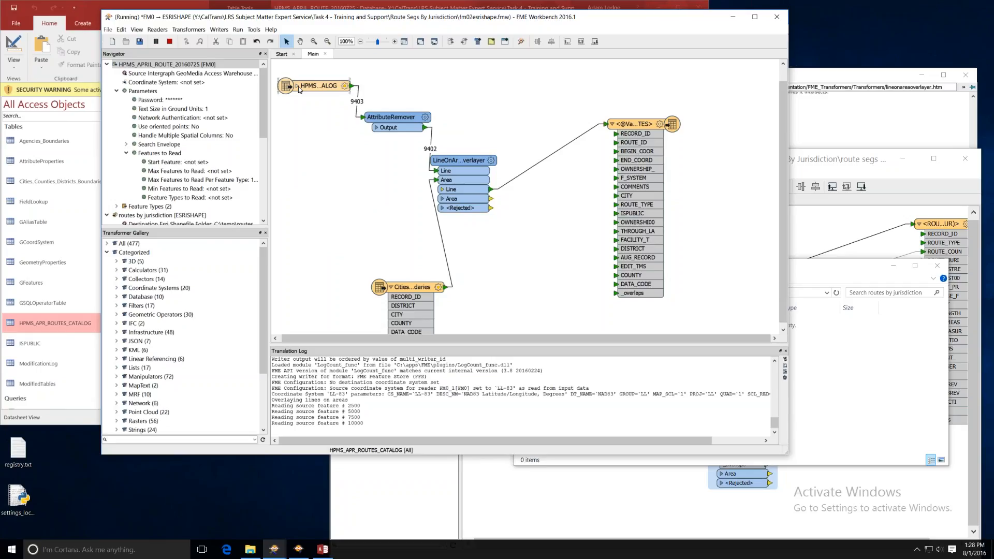
left_click(298, 86)
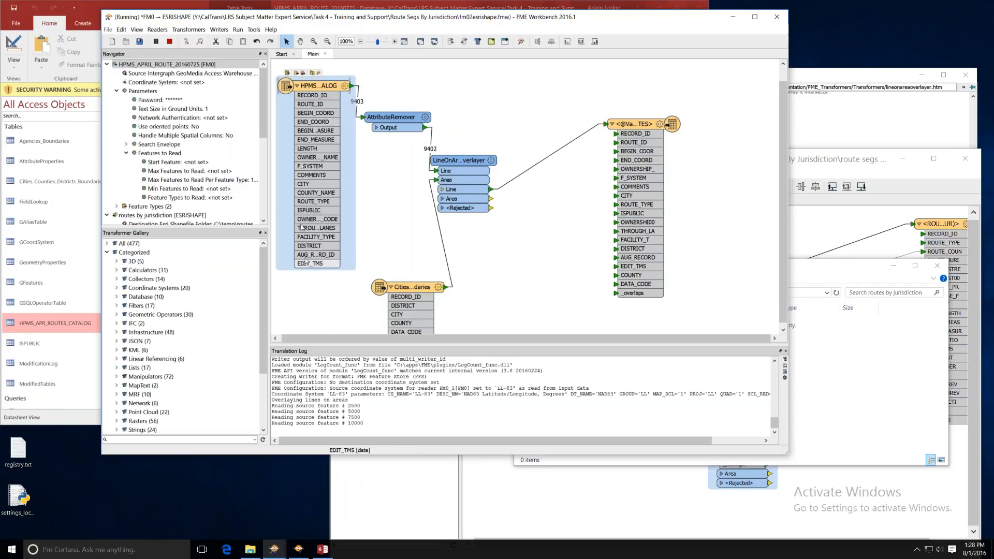
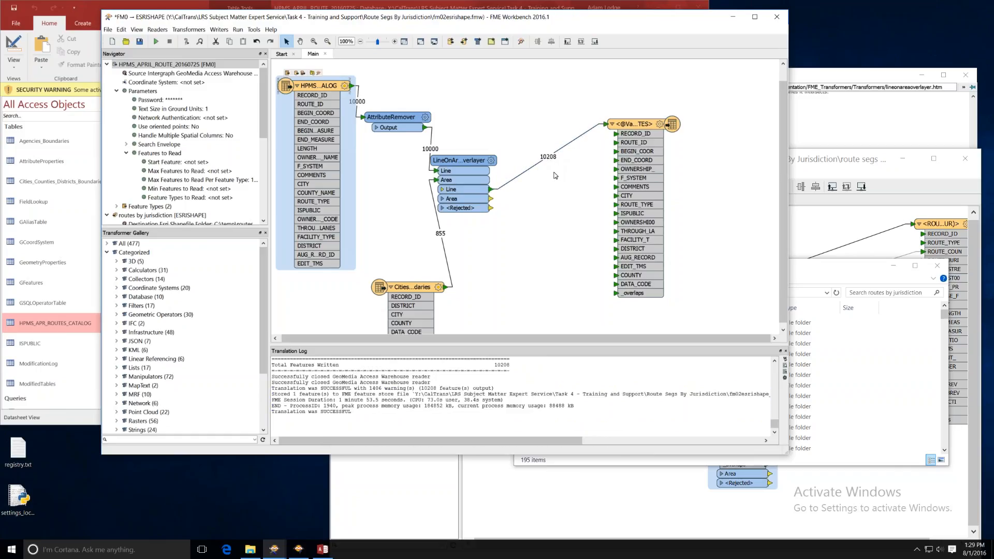
- Inspect the Shapefiles written to the Alameda CountyHayward City, Alpine CountyCO and Colusa CountyWilliams City output folders
left_click(812, 273)
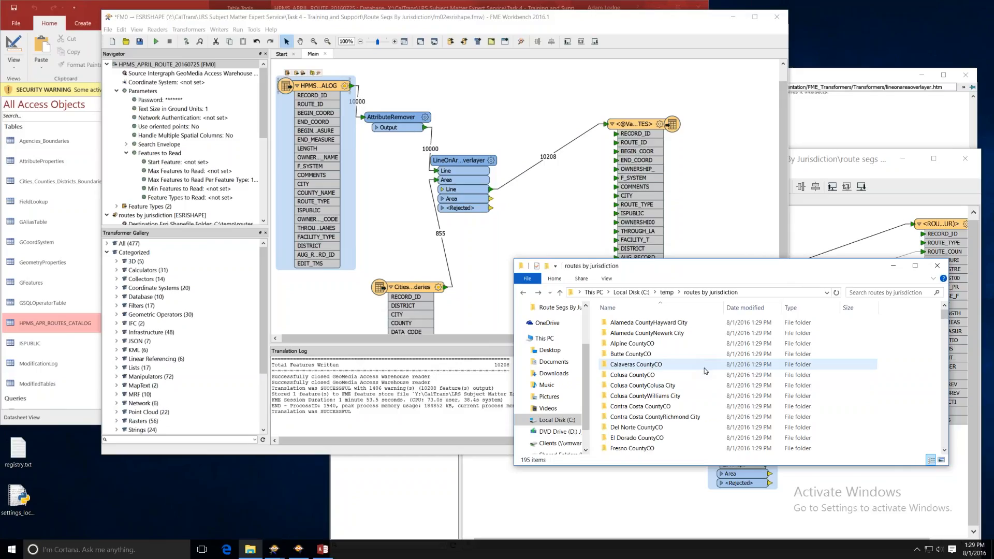
double_click(636, 326)
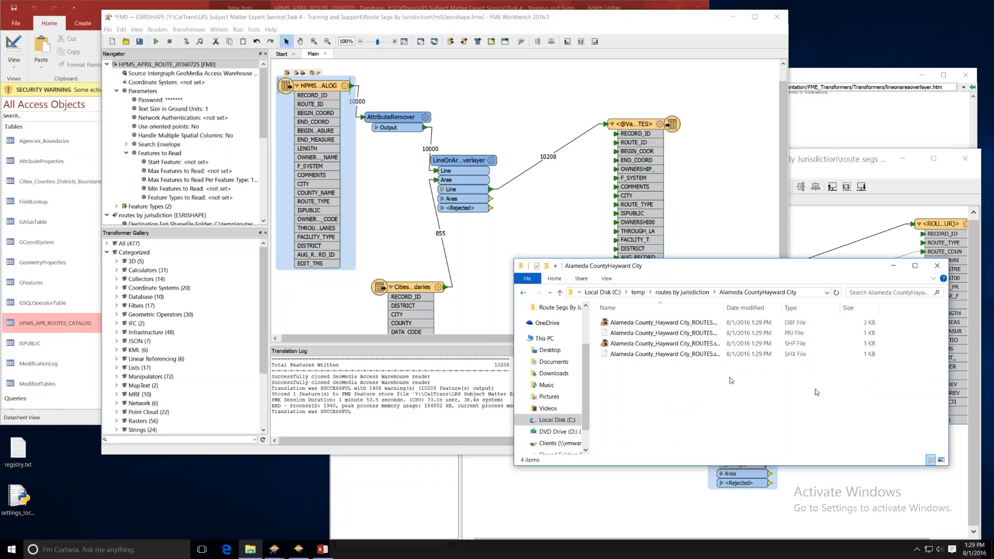
left_click(523, 292)
left_click(628, 346)
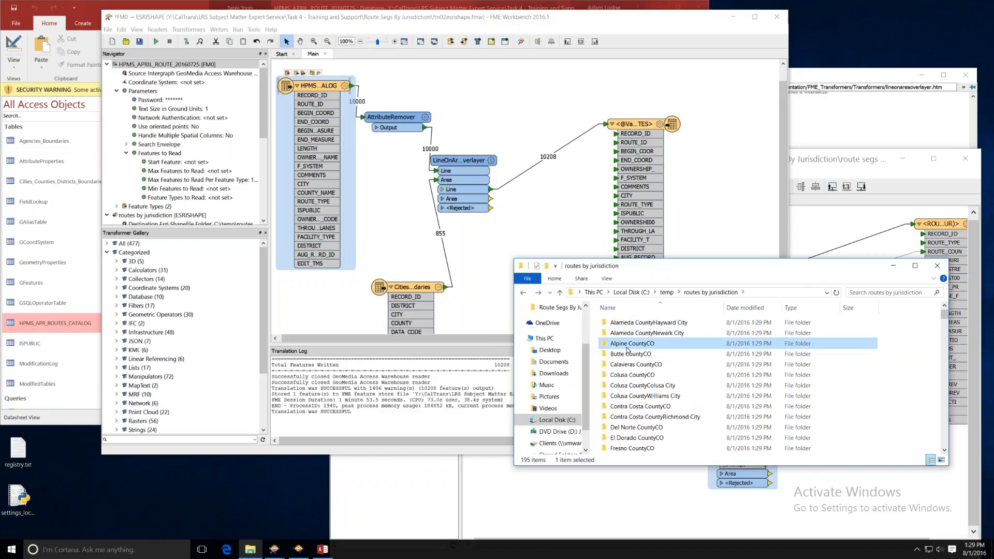
double_click(627, 345)
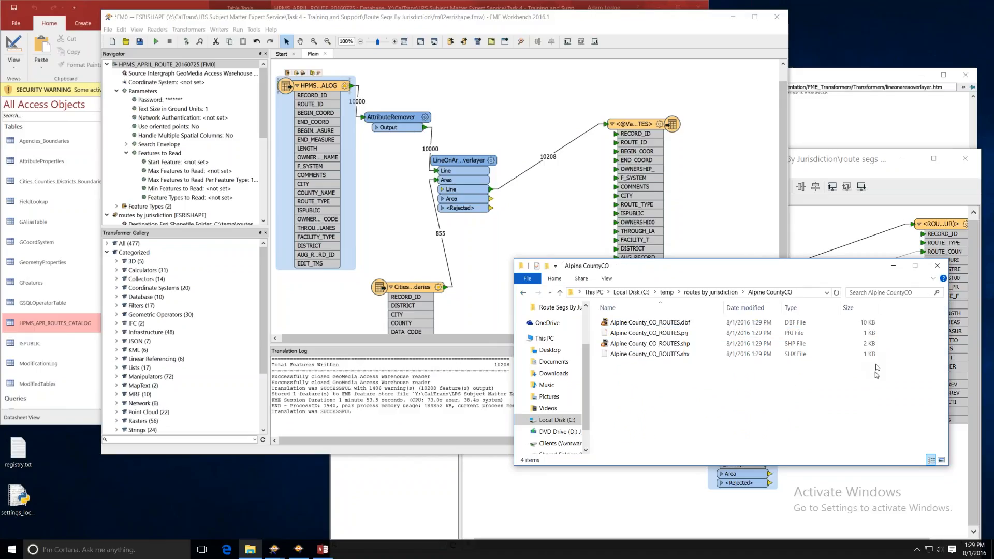
left_click(523, 293)
double_click(641, 397)
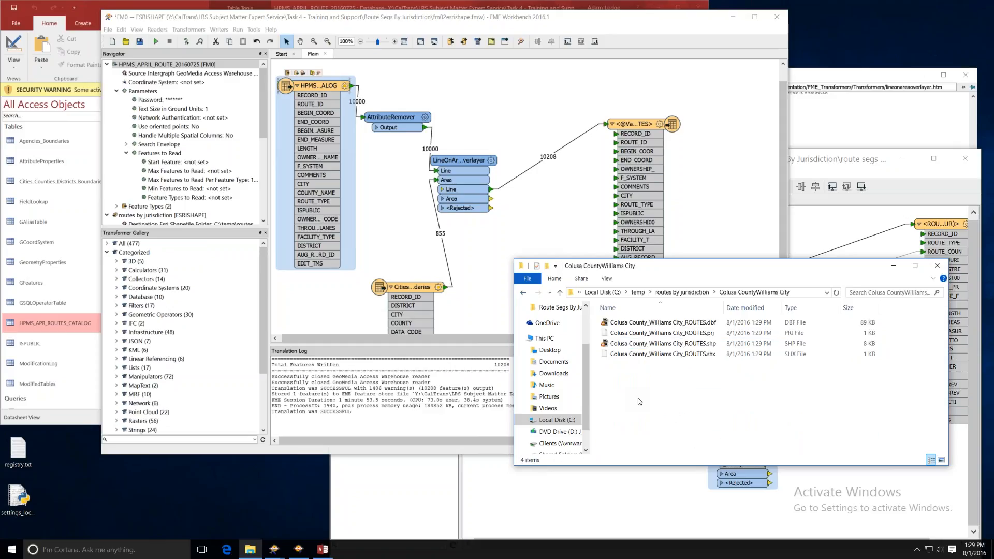
- Review the features-written summary in the translation log and highlight the Humboldt County_Eureka City_ROUTES entry
left_click(401, 417)
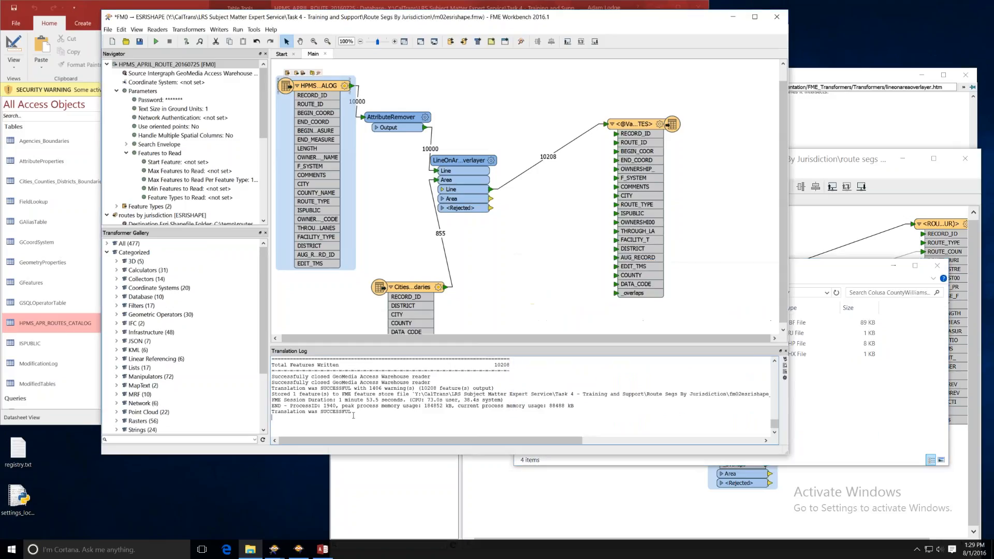
scroll(395, 413, "up", 15)
scroll(395, 414, "up", 15)
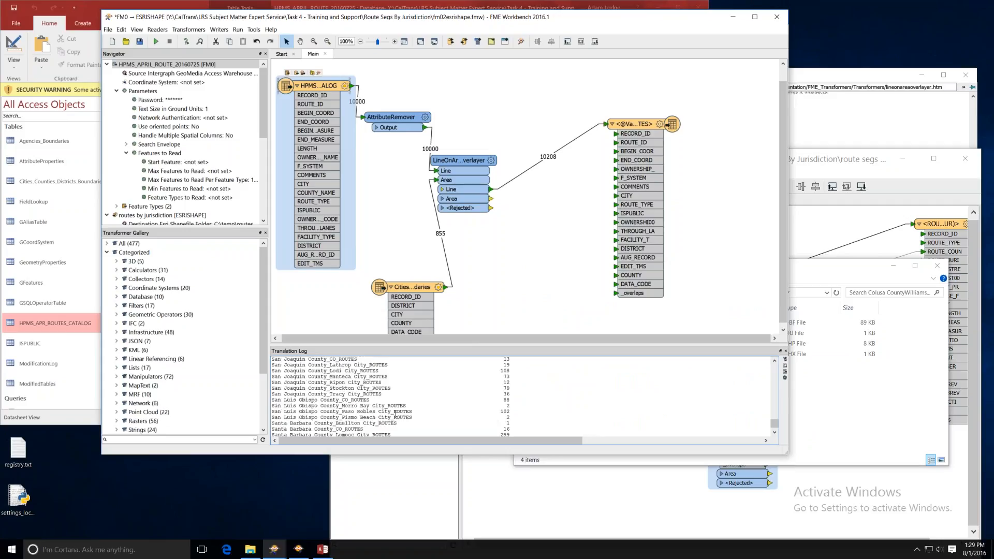
scroll(395, 413, "up", 15)
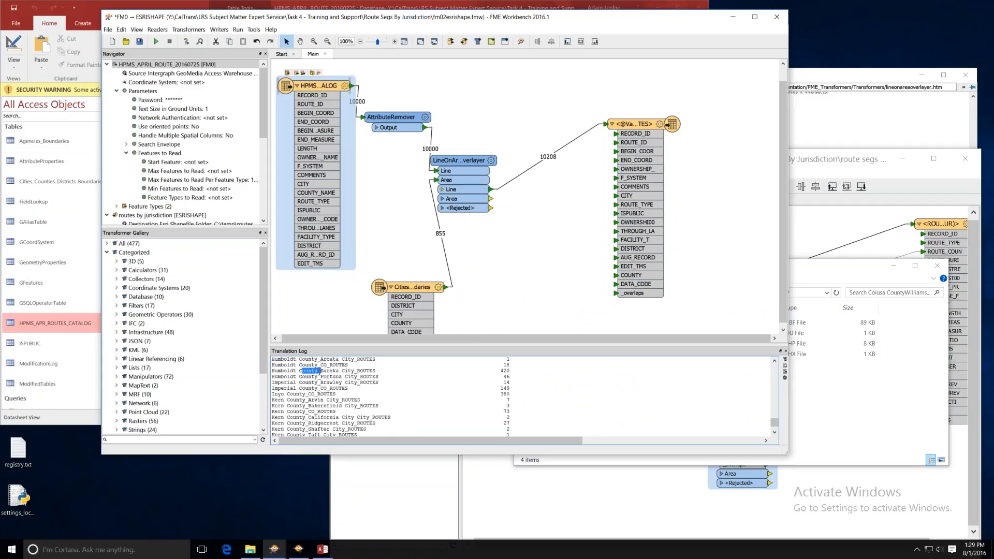
left_click_drag(301, 371, 398, 372)
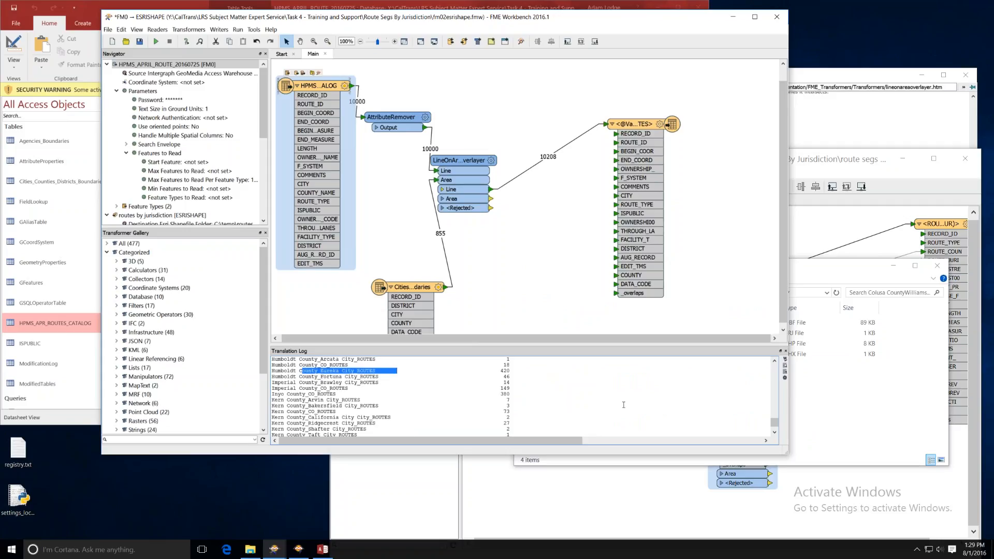
- Open the Humboldt CountyEureka City output folder in File Explorer and select its DBF file
left_click(847, 406)
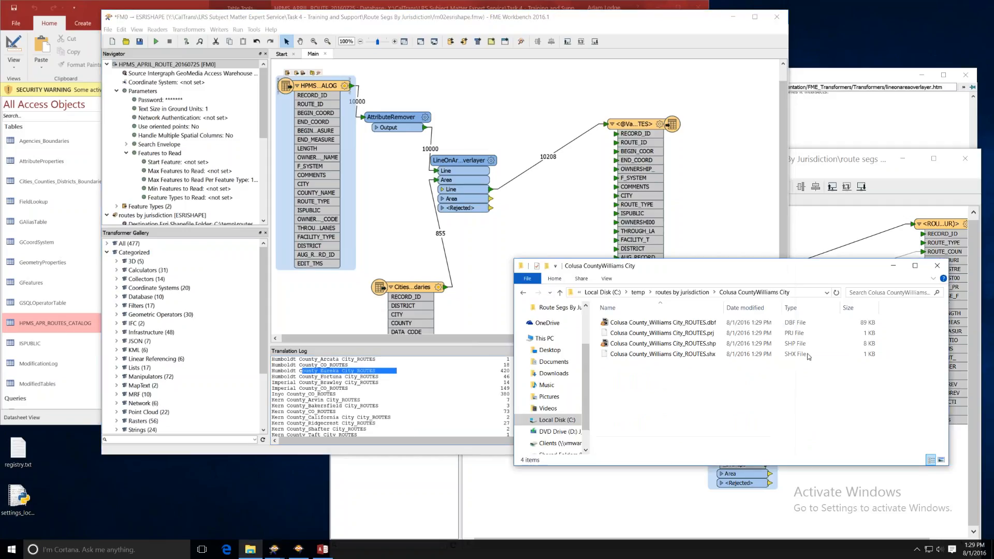
left_click(522, 293)
scroll(665, 440, "down", 3)
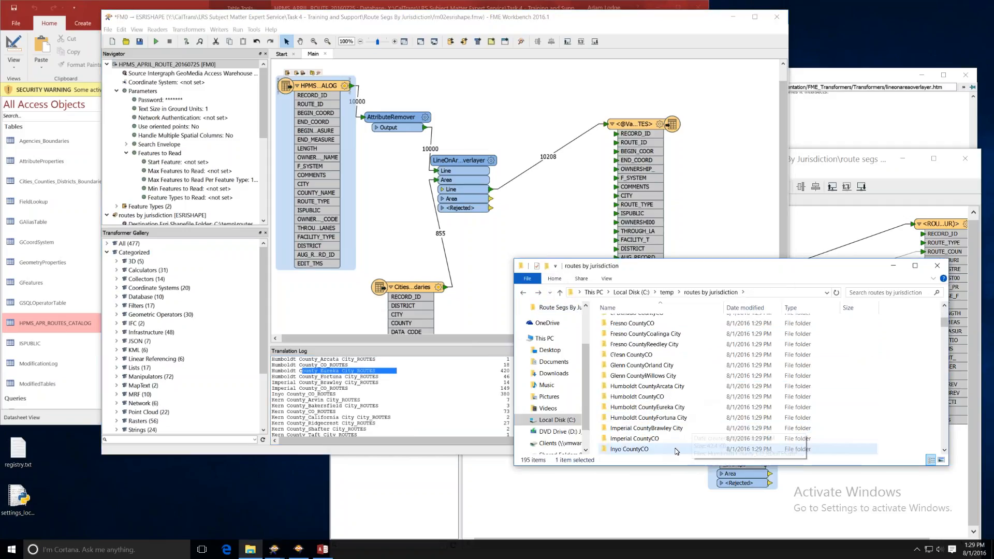
double_click(675, 408)
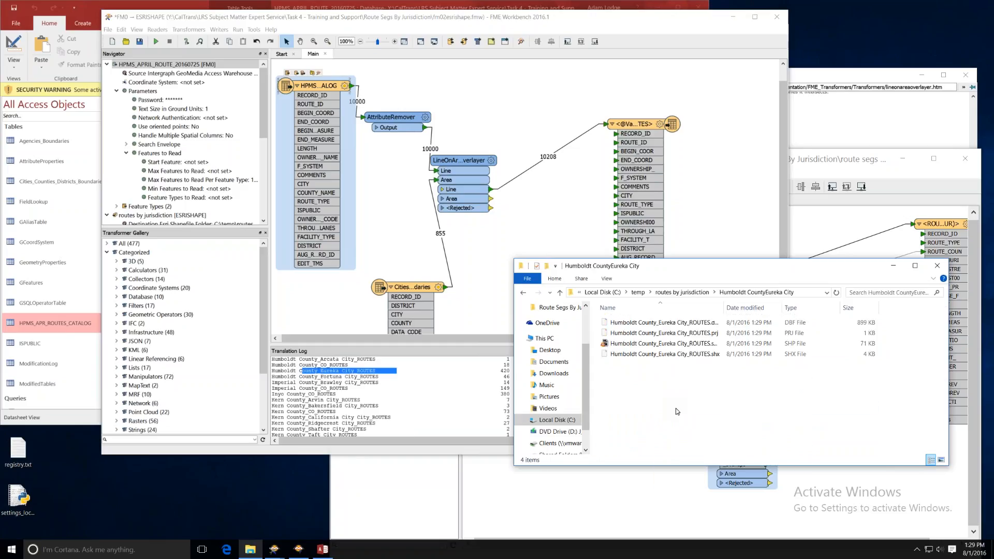
left_click(767, 325)
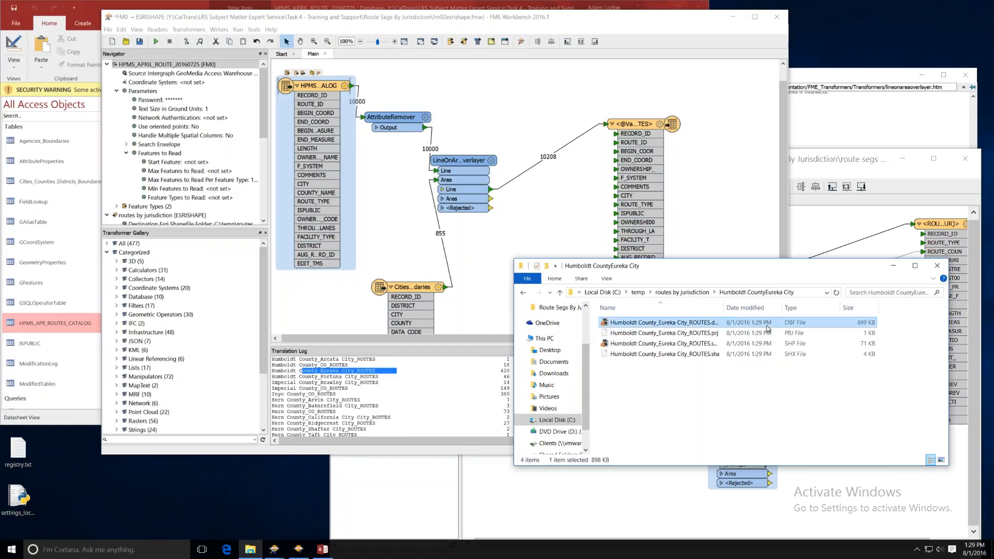
- Launch ArcMap 10.4 and dismiss its Getting Started dialog to work in a blank map
left_click(718, 393)
left_click(11, 549)
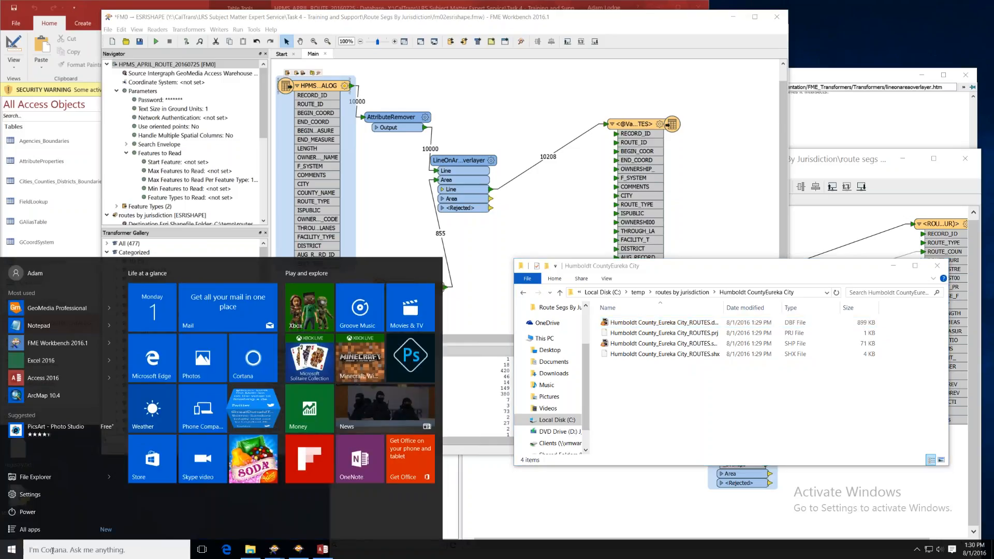
type("arcma")
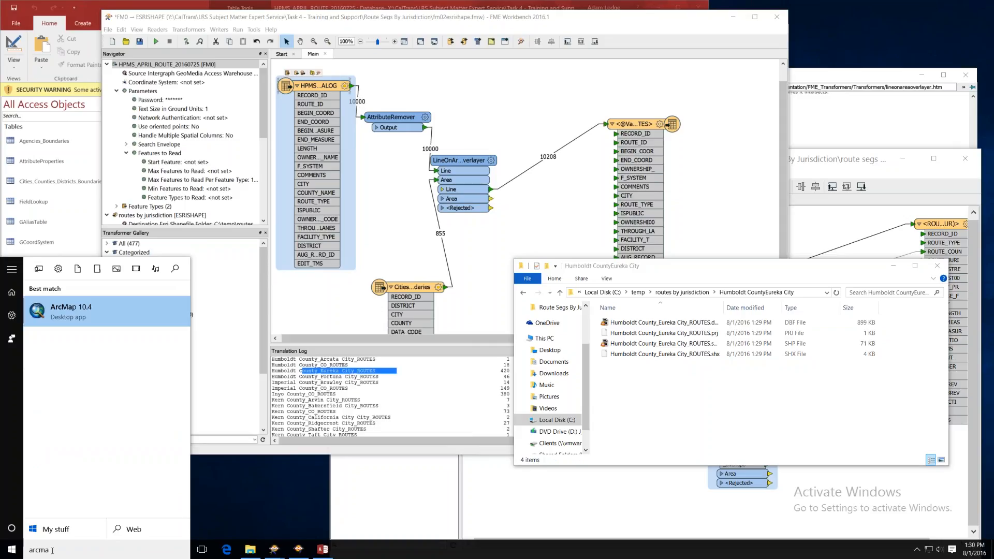
key("Escape")
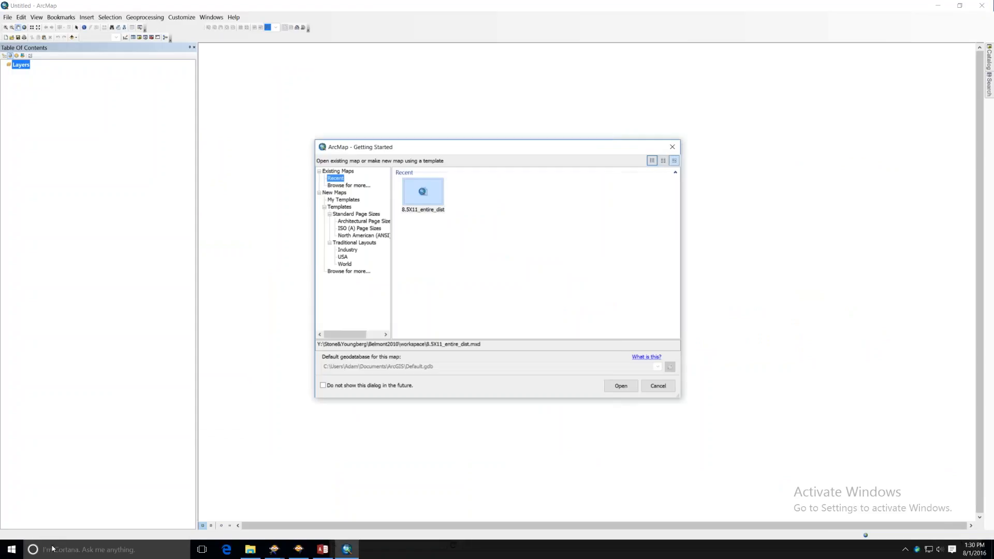
left_click(673, 387)
- Add the Humboldt County_Eureka City_ROUTES shapefile from C:\temp\routes by jurisdiction\Humboldt CountyEureka City to the map through the Catalog
left_click(989, 60)
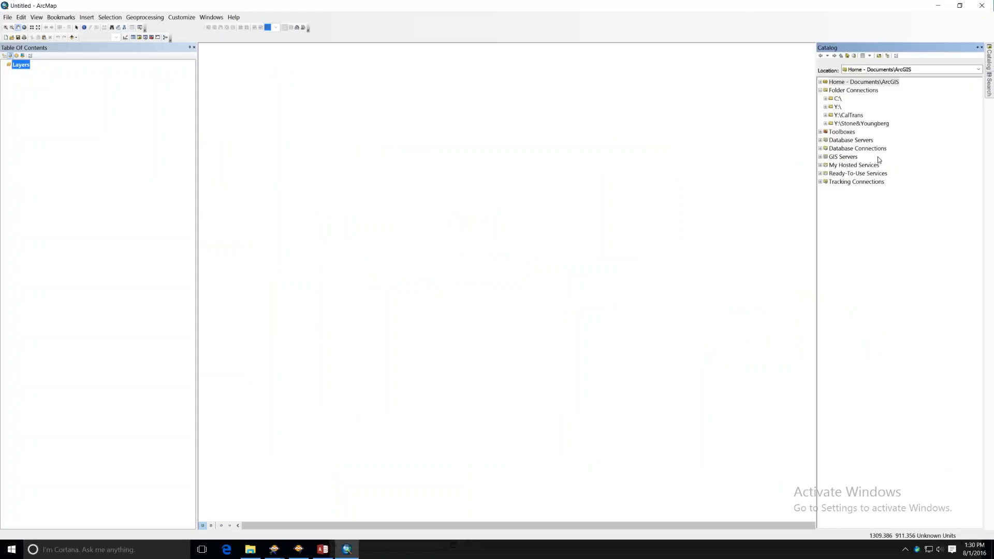
left_click(826, 99)
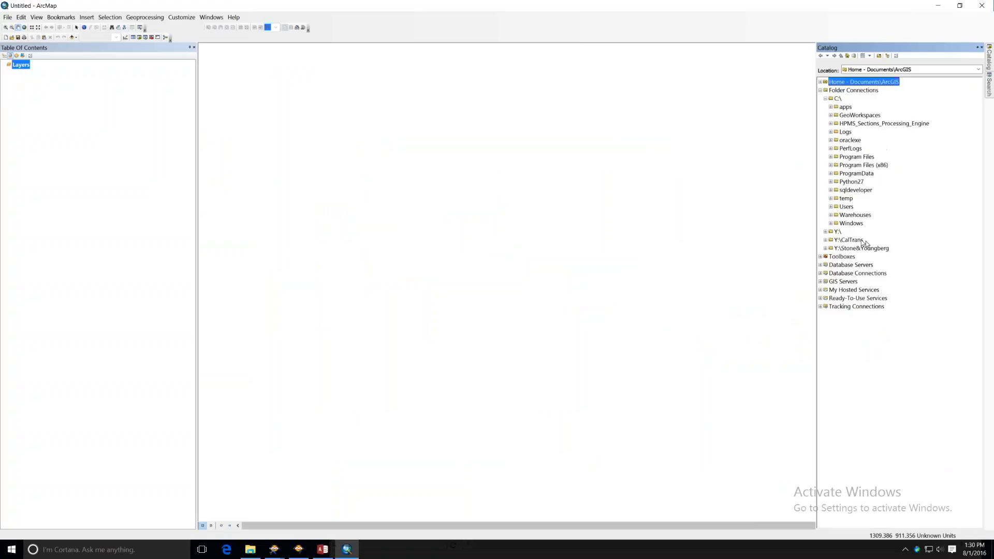
left_click(861, 216)
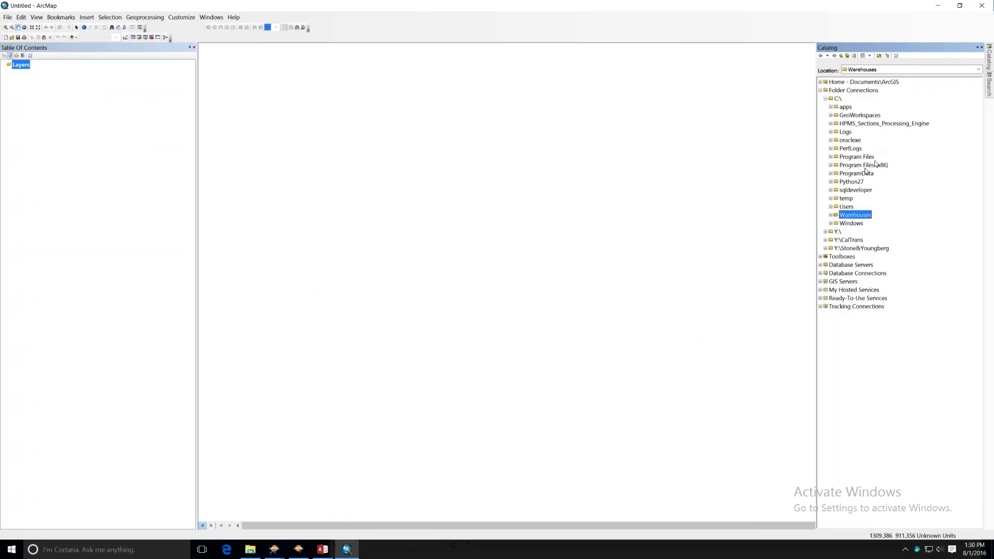
double_click(847, 199)
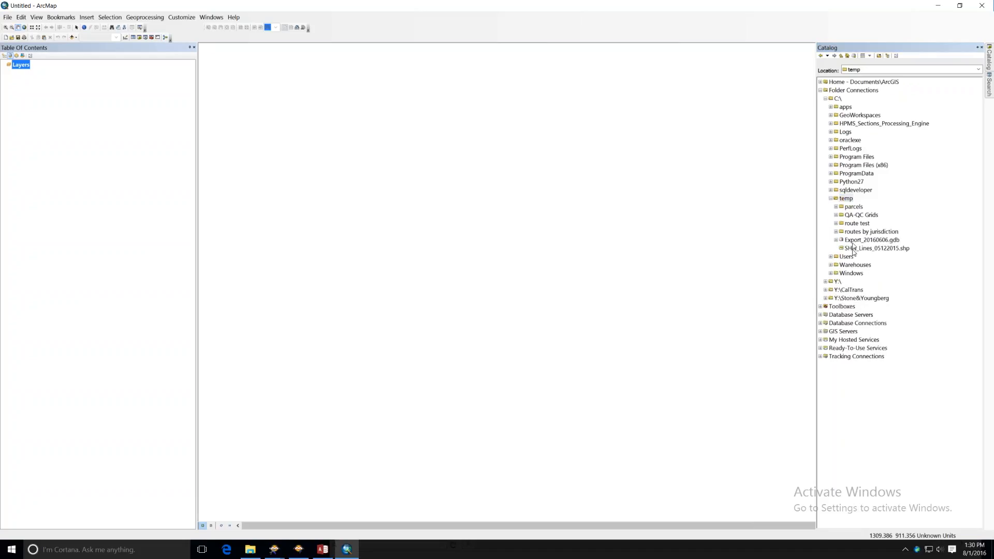
double_click(874, 231)
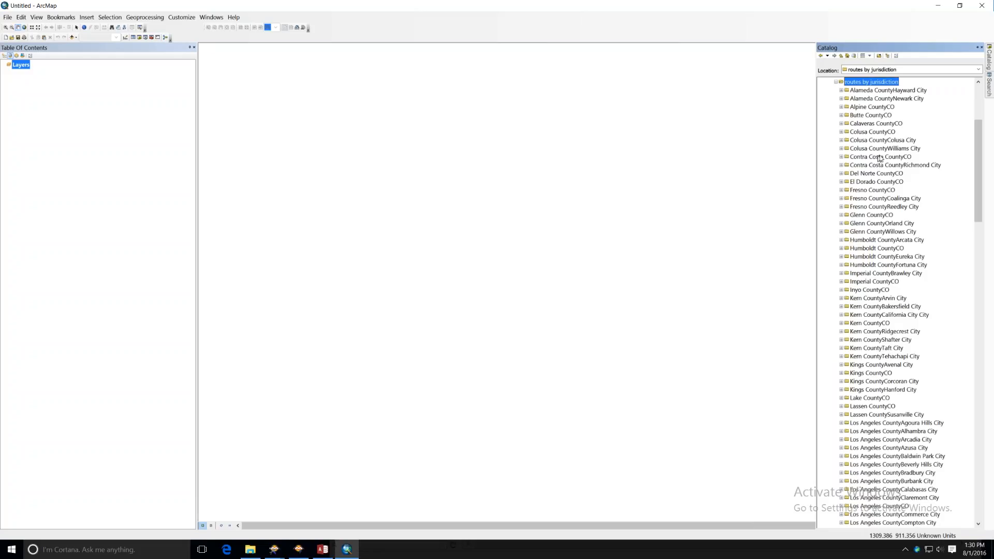
double_click(882, 258)
left_click(876, 265)
left_click_drag(876, 267, 713, 297)
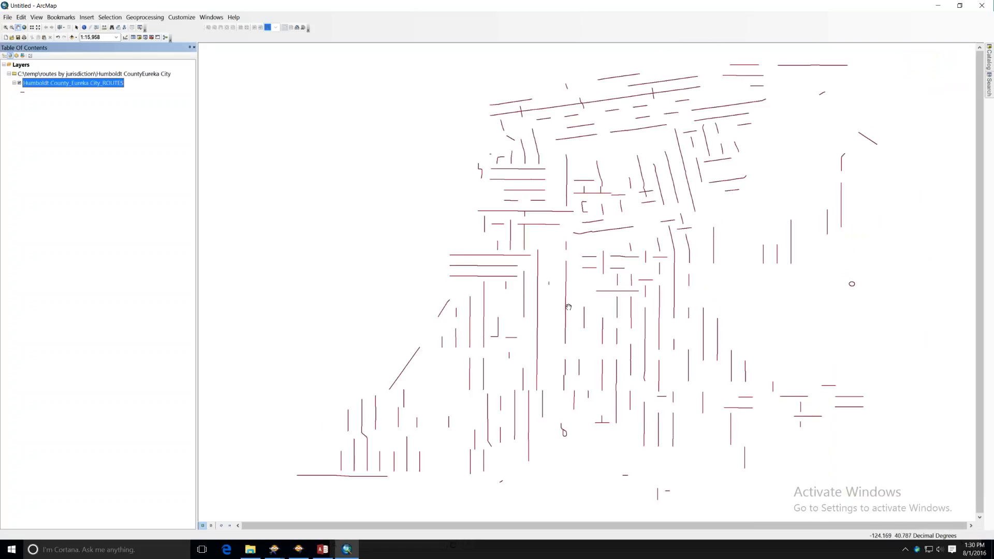
scroll(568, 307, "up", 4)
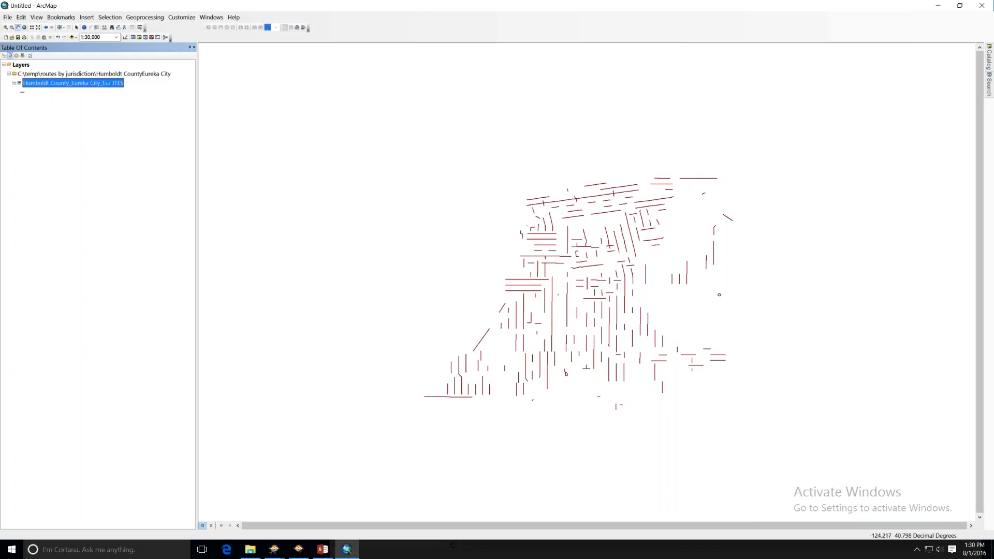
- Open the Eureka City routes layer's attribute table and examine the OWNERSHI00 values down the records
right_click(107, 83)
left_click(153, 108)
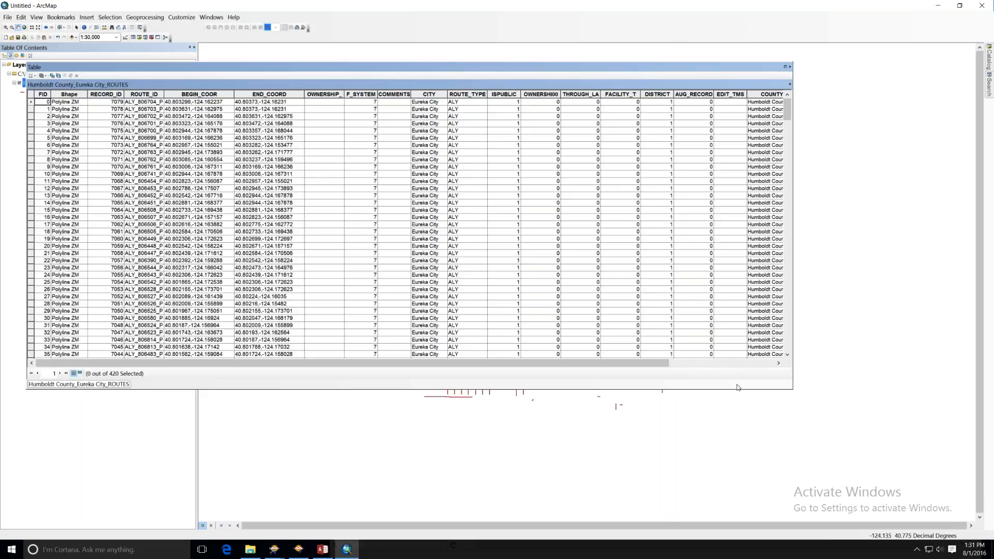
left_click_drag(660, 362, 766, 367)
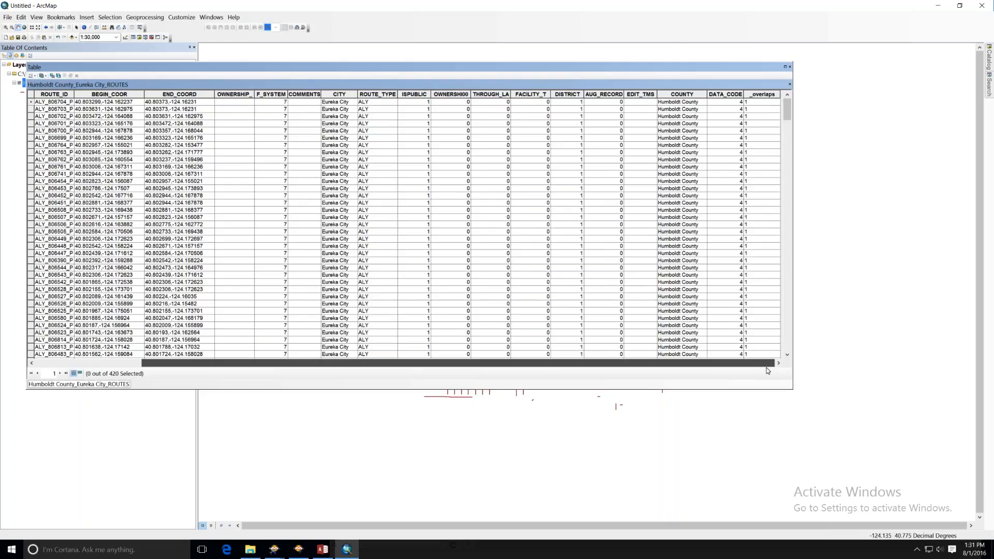
left_click(450, 95)
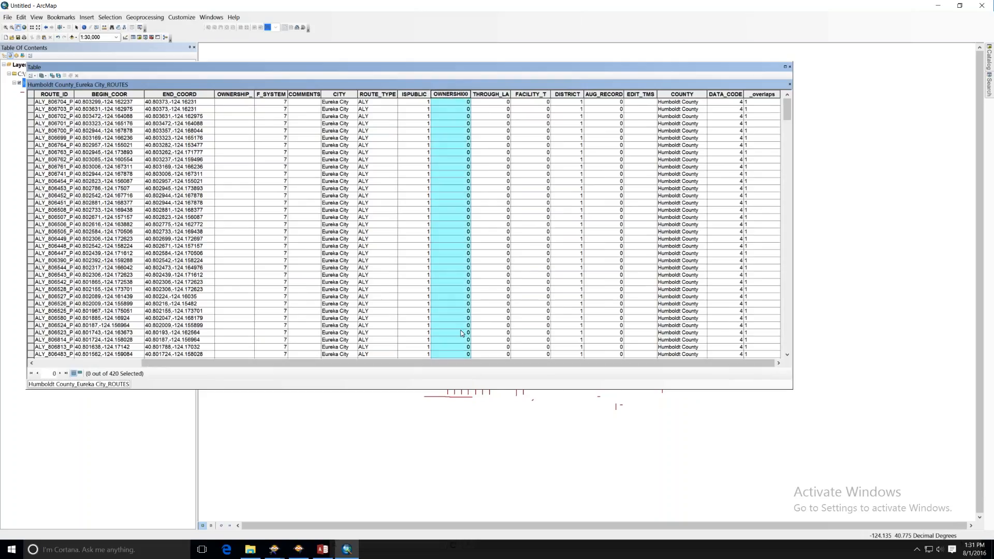
scroll(463, 333, "down", 10)
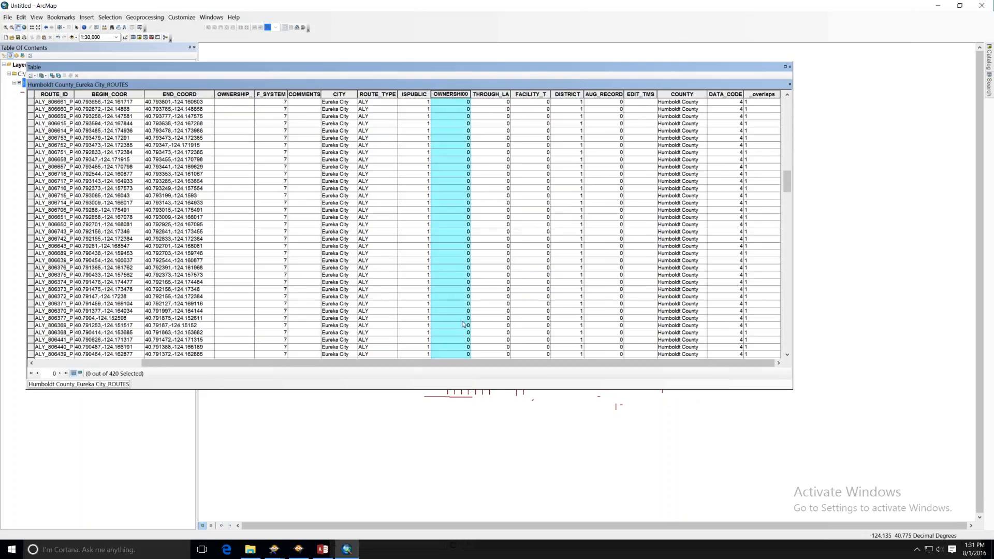
scroll(464, 325, "down", 10)
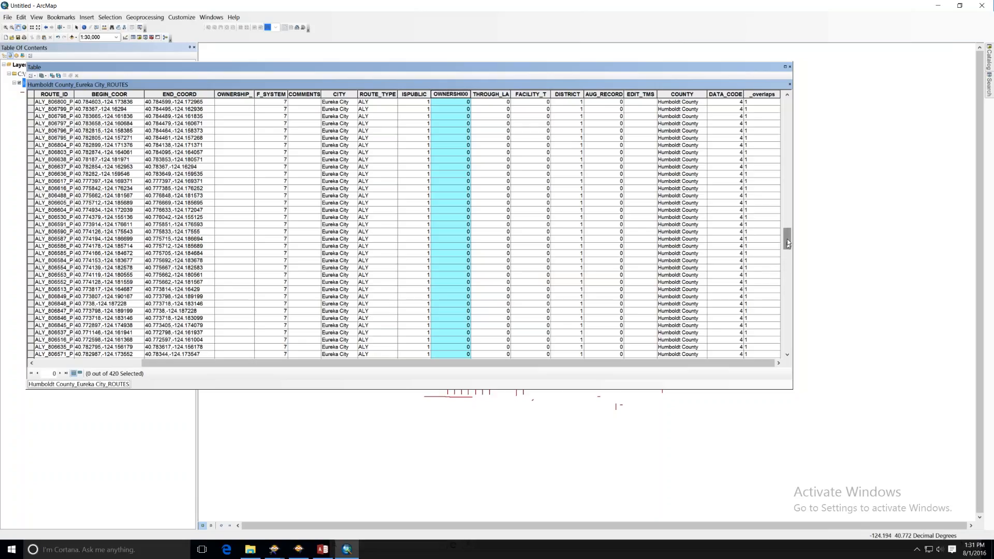
left_click_drag(787, 239, 787, 98)
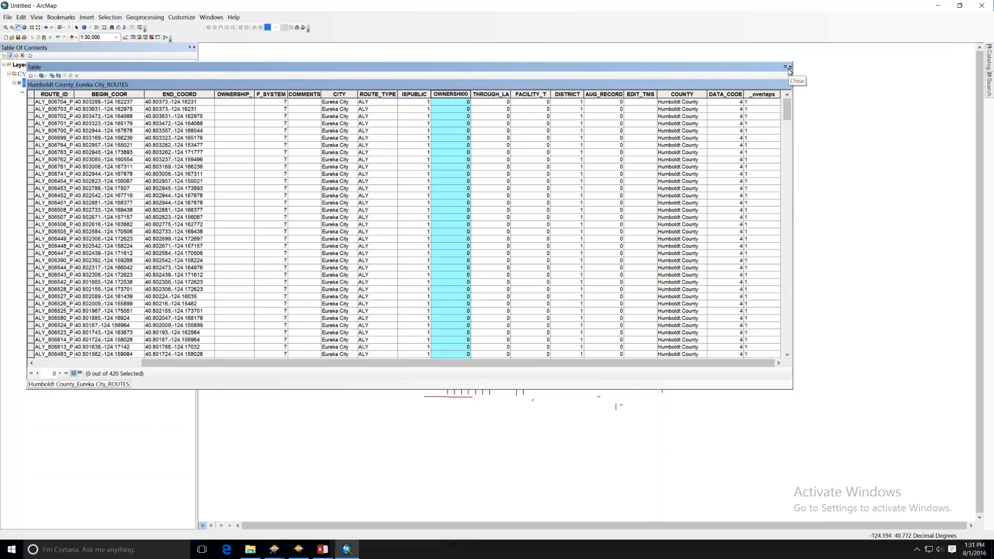
- Switch to Access and look at the COUNTY entries in the Cities_Counties_Districts_Boundaries table
left_click(317, 548)
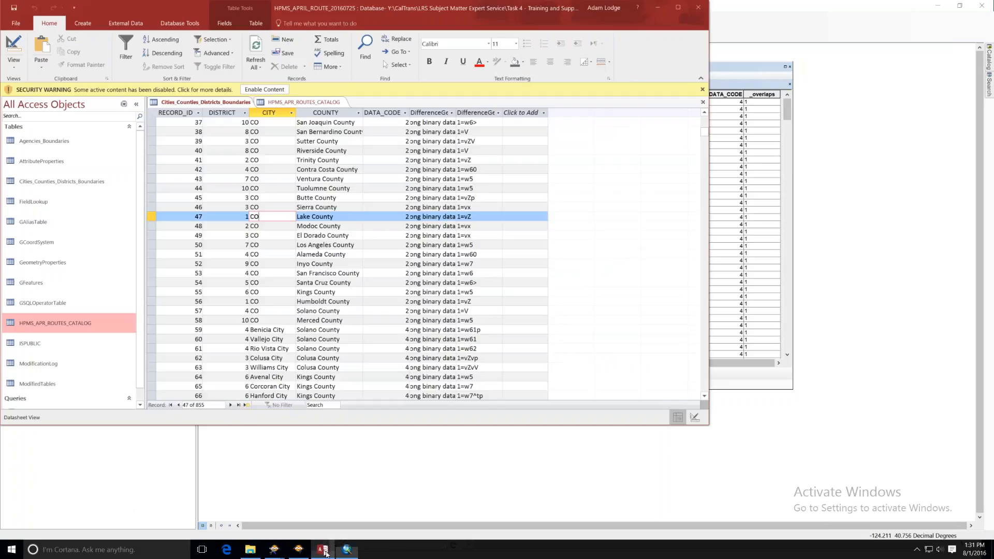
left_click(349, 283)
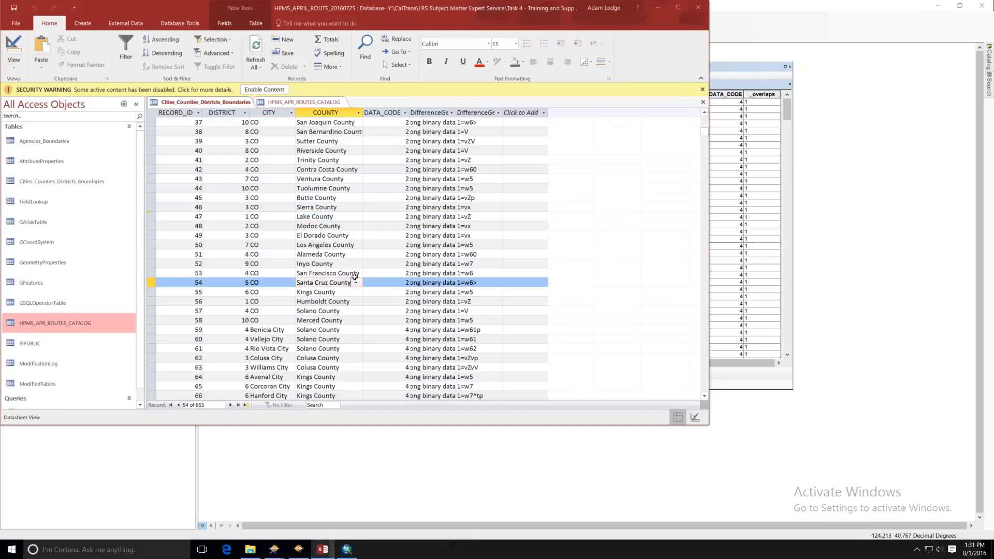
left_click(348, 226)
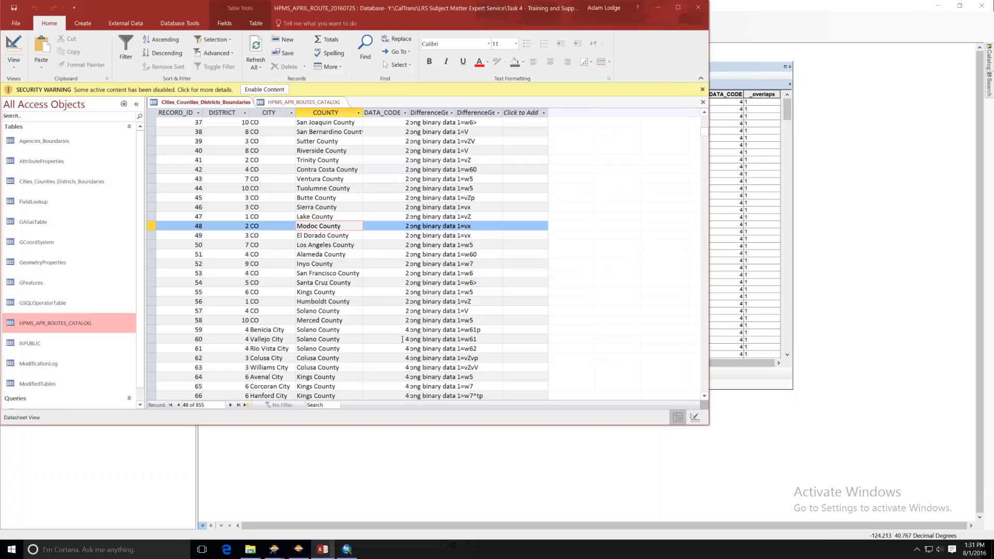
- Return to ArcMap and look through the ownership name column of the Eureka City routes attribute table
left_click(735, 72)
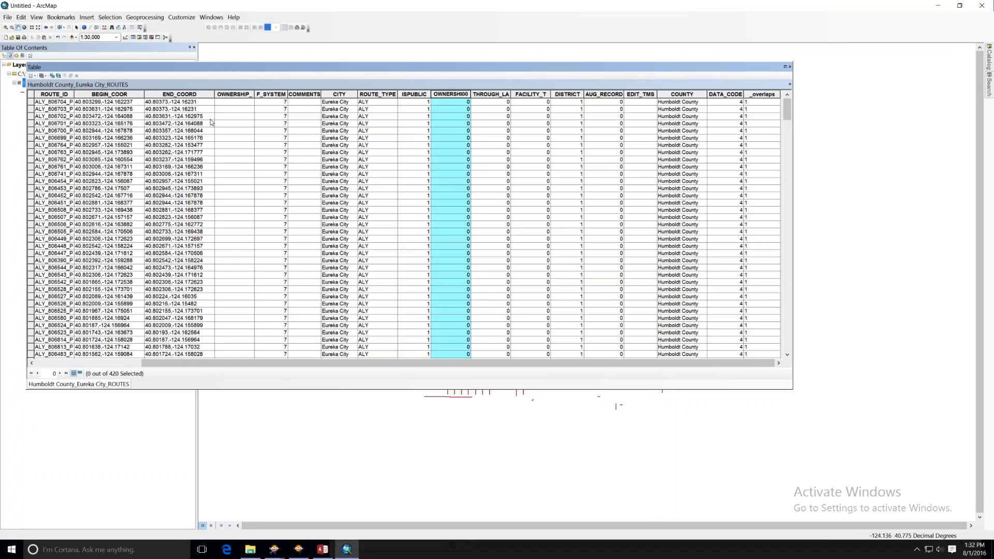
left_click(236, 117)
scroll(246, 218, "down", 20)
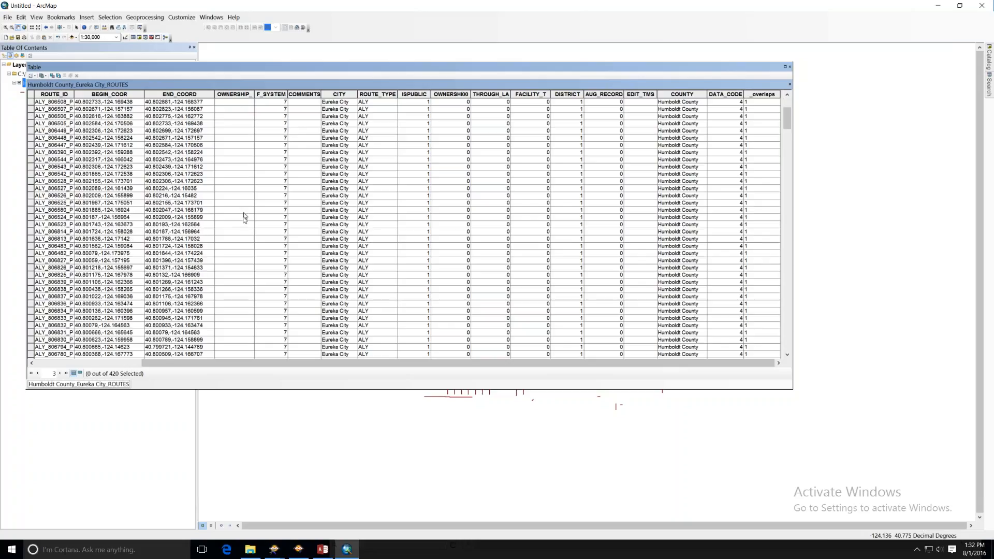
scroll(243, 229, "up", 9)
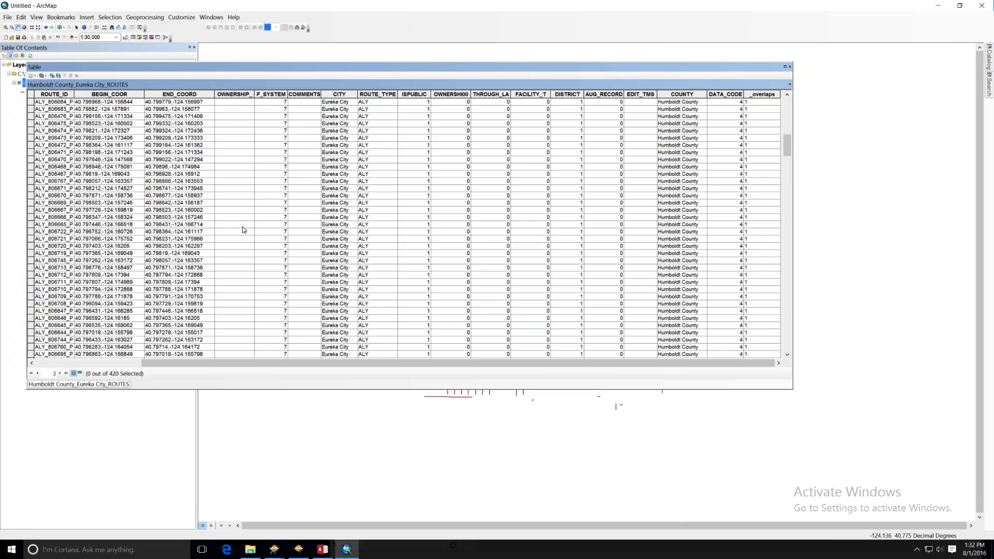
- Switch to Access, open the HPMS_APR_ROUTES_CATALOG table, widen the OWNERSHIP_NAME column and check its values
left_click(323, 551)
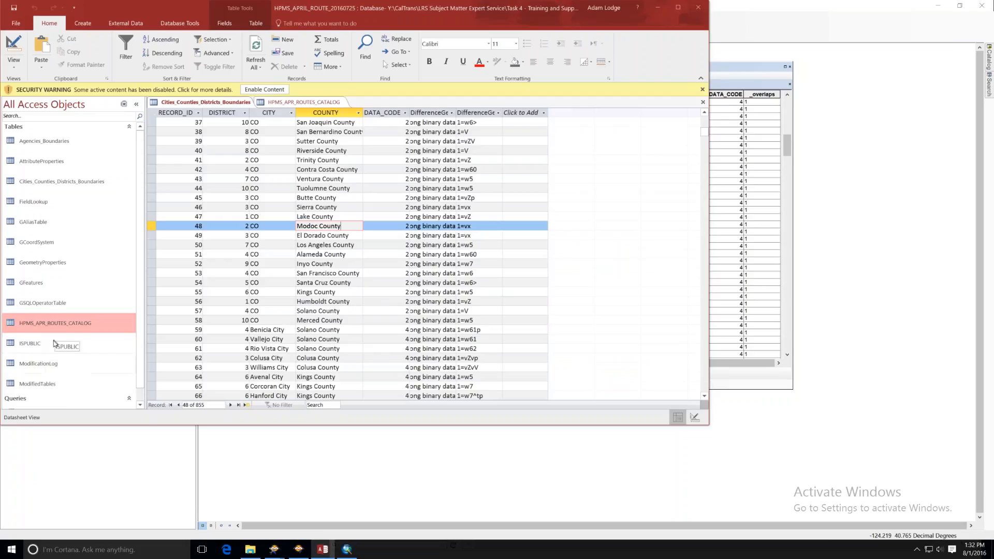
double_click(55, 322)
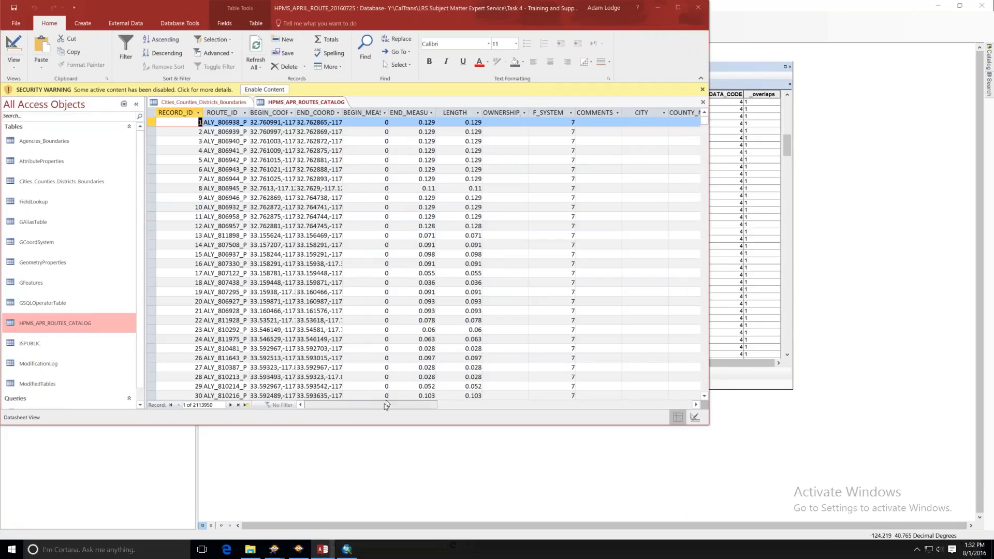
left_click_drag(402, 405, 443, 409)
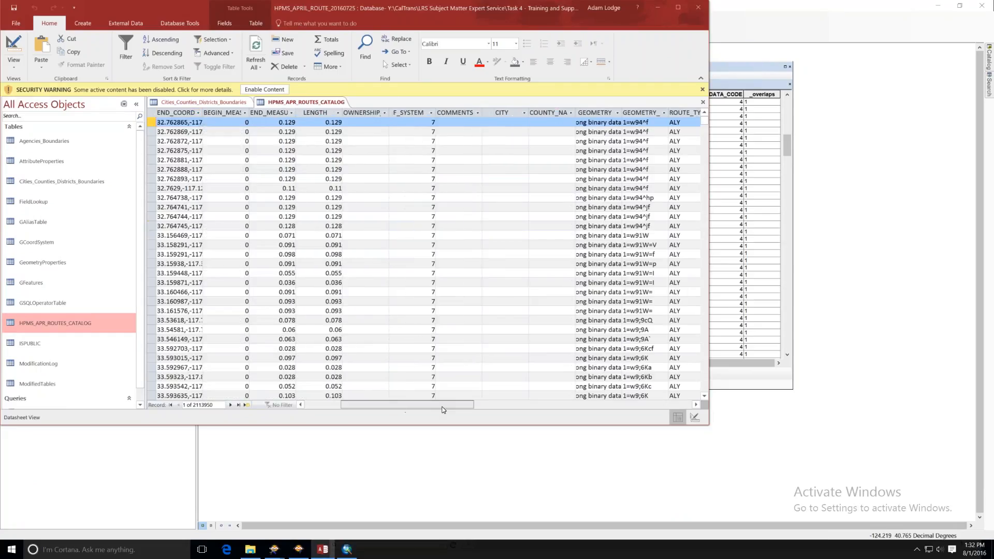
left_click(367, 112)
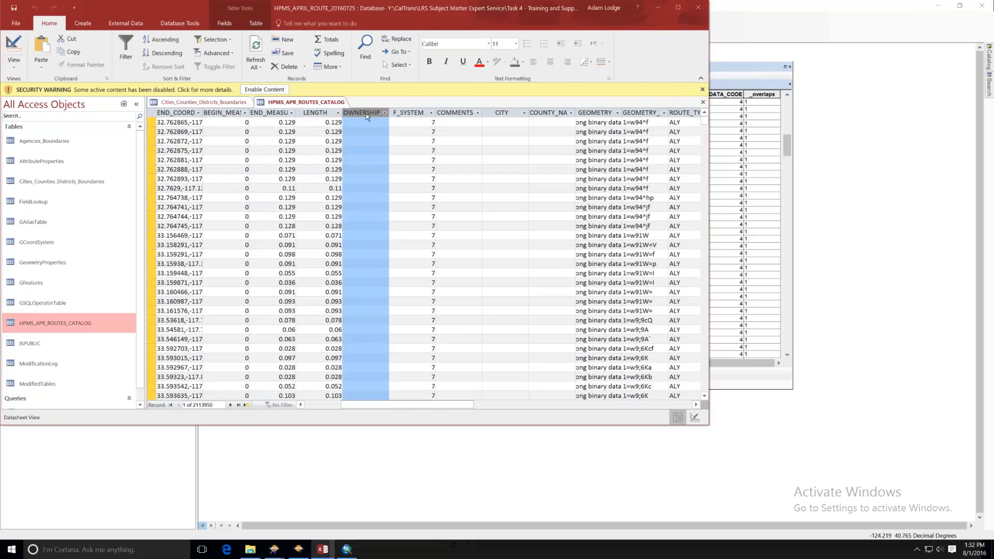
left_click_drag(389, 112, 453, 111)
left_click(420, 155)
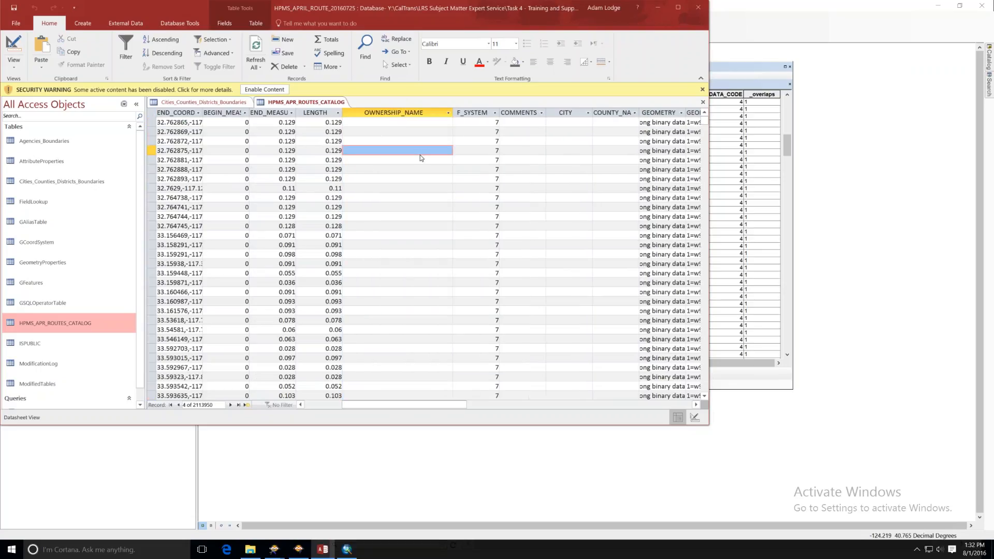
left_click(401, 243)
left_click(403, 149)
left_click(407, 124)
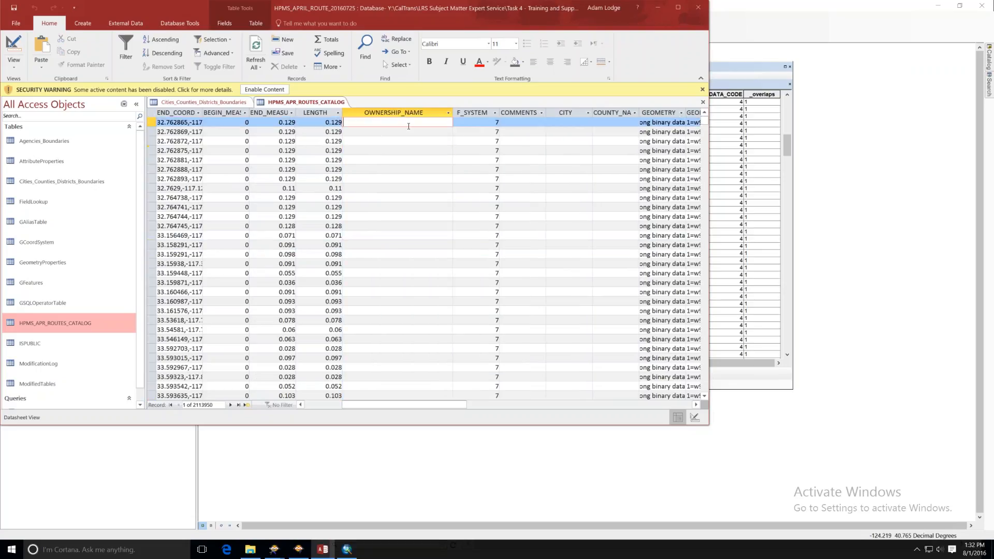
- Fit the OWNERSHIP_CODE column of HPMS_APR_ROUTES_CATALOG to its heading and check its values in several records
left_click_drag(449, 404, 545, 408)
double_click(482, 110)
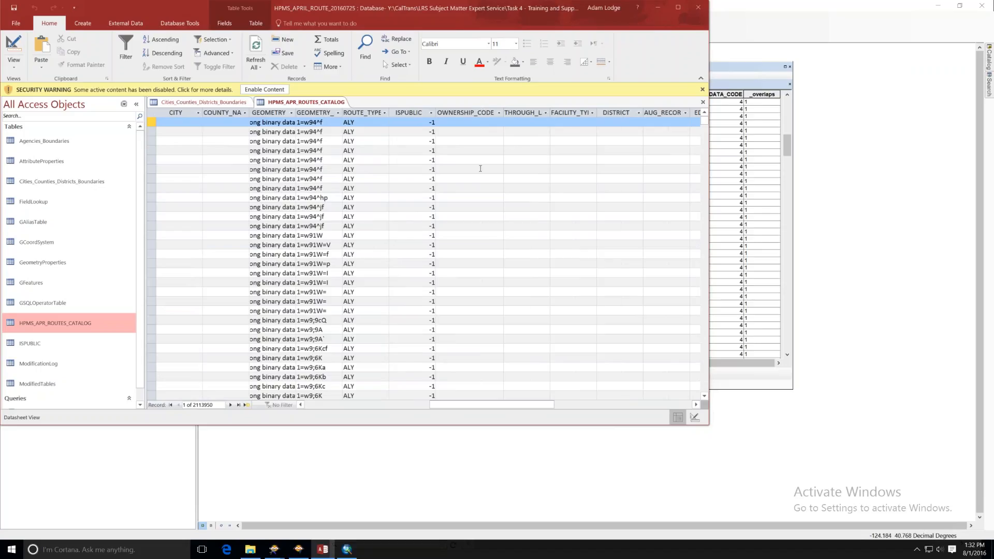
left_click(475, 225)
left_click(476, 199)
left_click(474, 145)
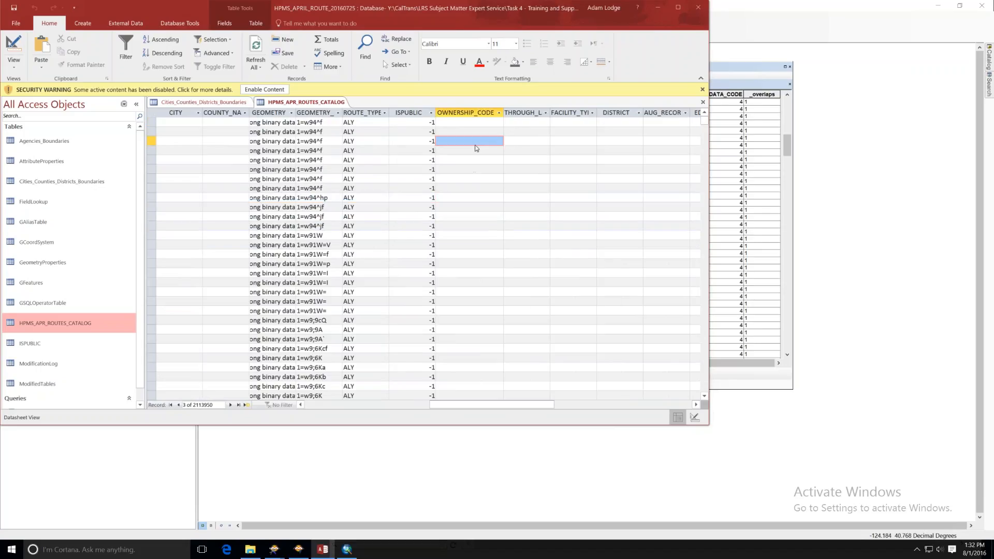
left_click(481, 124)
left_click(484, 150)
left_click(483, 226)
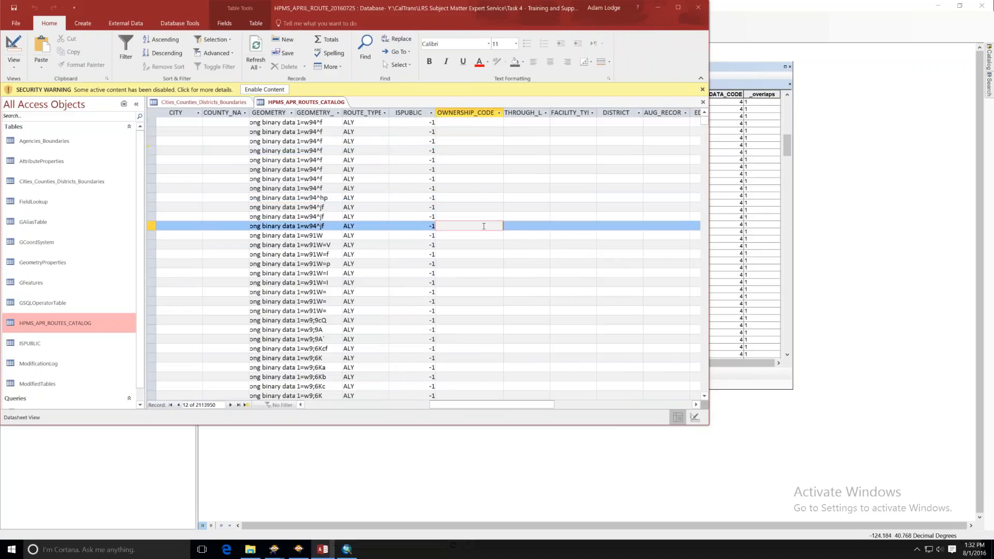
- Compare the Eureka City routes attribute table in ArcMap with the HPMS_APR_ROUTES_CATALOG table in Access, including its first columns
mouse_move(704, 119)
left_mouse_down()
mouse_move(704, 344)
mouse_move(707, 120)
left_mouse_up()
left_click(727, 68)
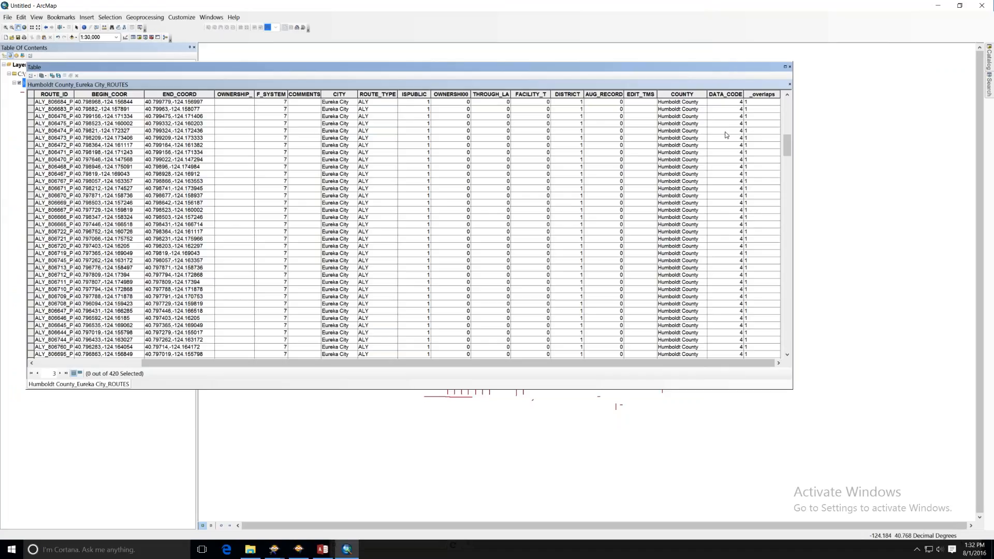
left_click(325, 551)
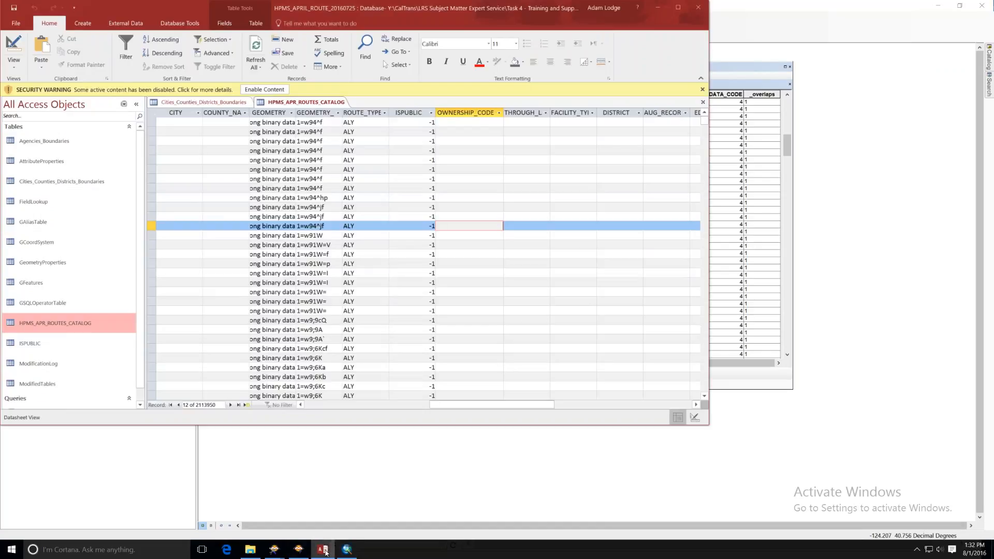
left_click_drag(500, 405, 376, 414)
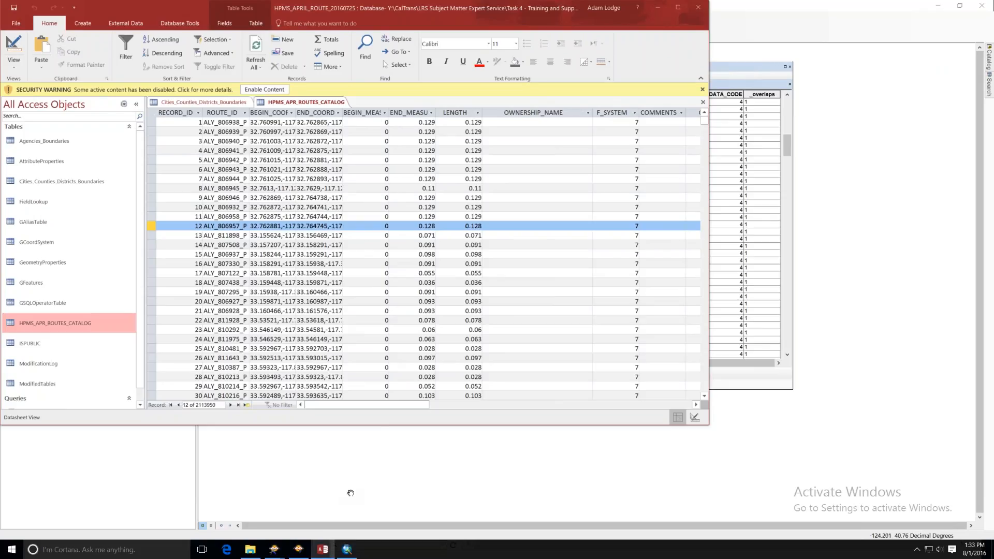
- Switch to the FME Workbench window containing the FM0 to ESRISHAPE workspace
left_click(274, 551)
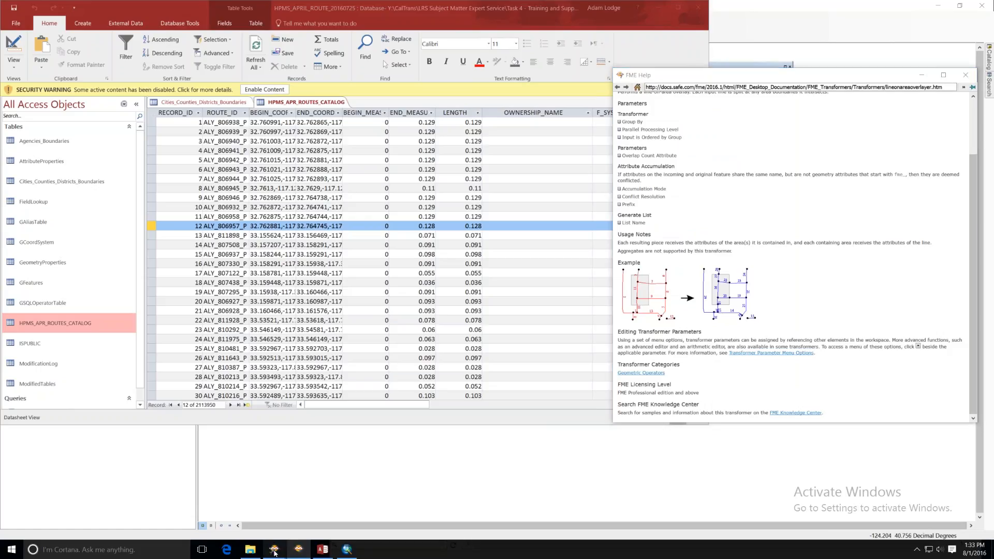
mouse_move(274, 551)
left_click(324, 493)
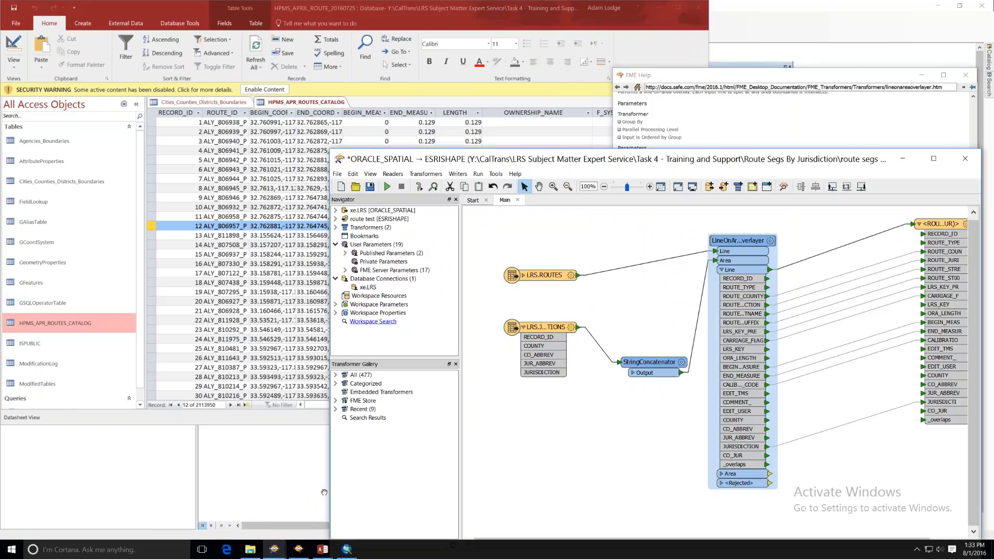
left_click(299, 550)
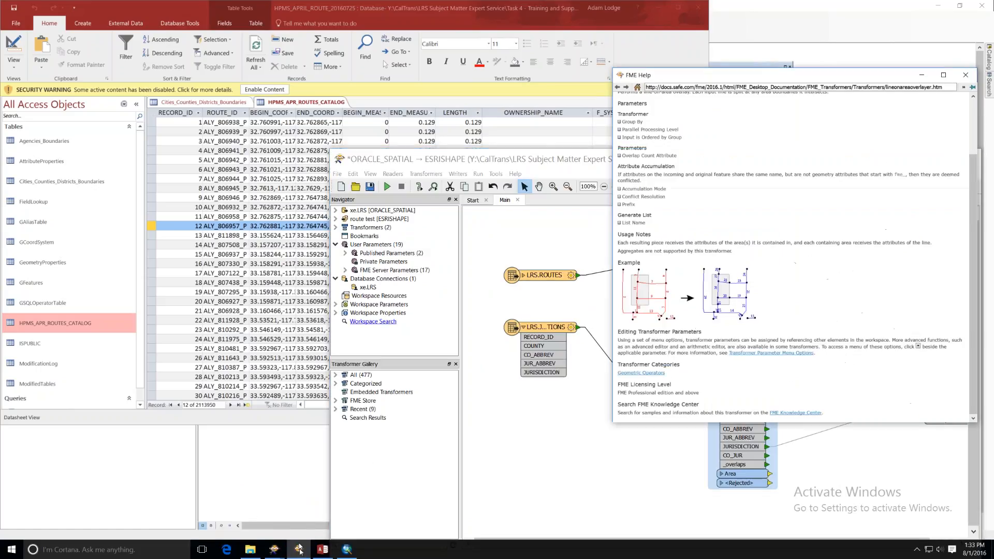
mouse_move(275, 550)
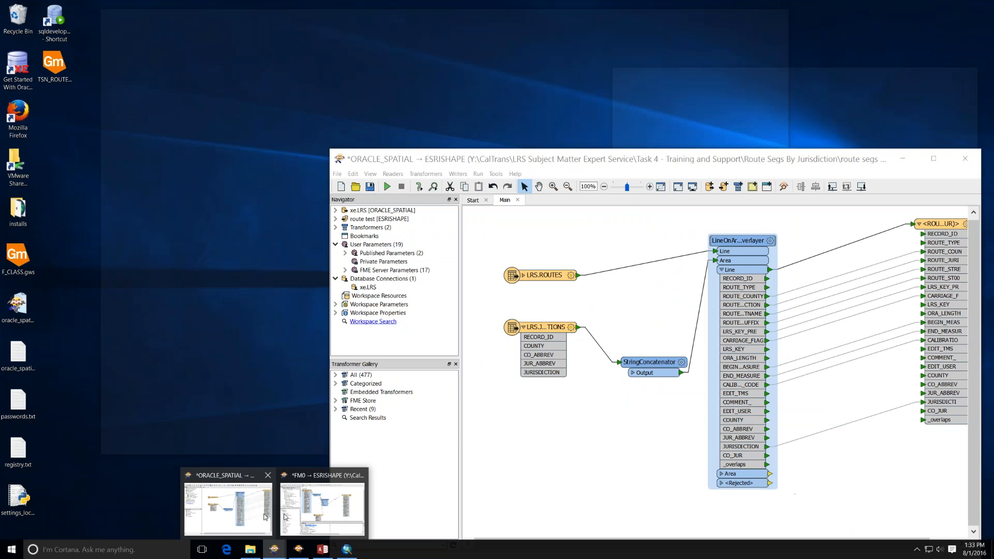
left_click(311, 517)
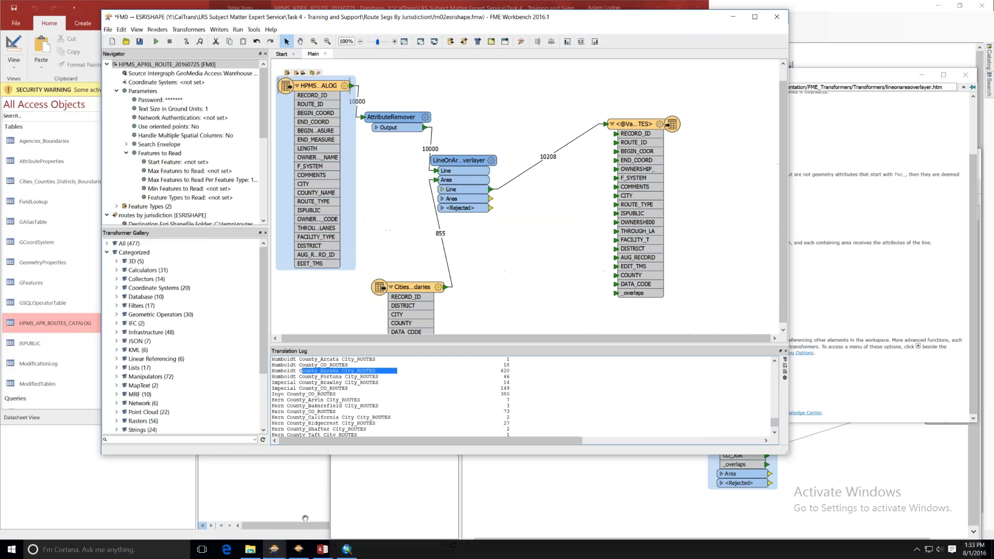
- Widen the gap before the writer feature type by moving it away from the LineOnAreaOverlayer, and reposition the overlayer slightly
left_click(668, 106)
left_click_drag(620, 125, 677, 125)
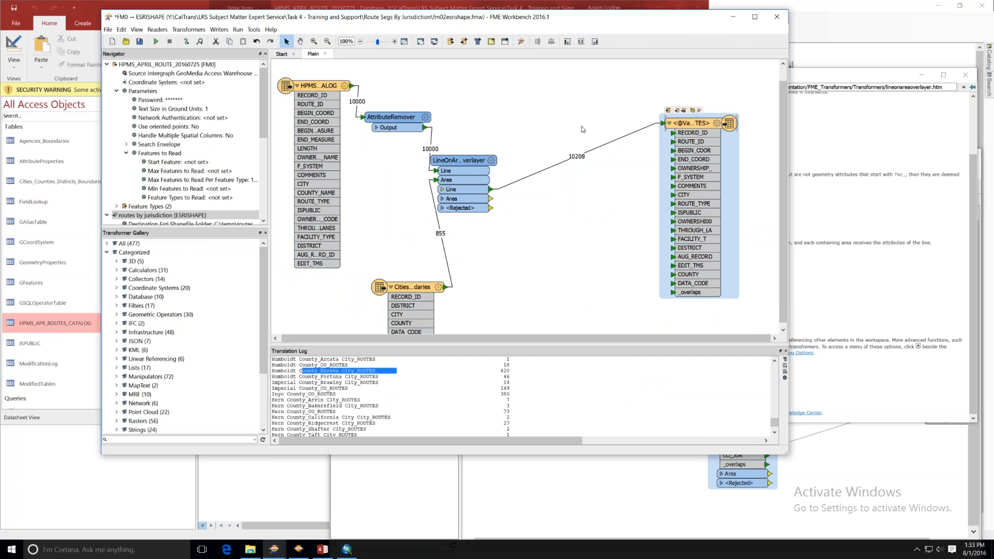
left_click_drag(460, 159, 483, 167)
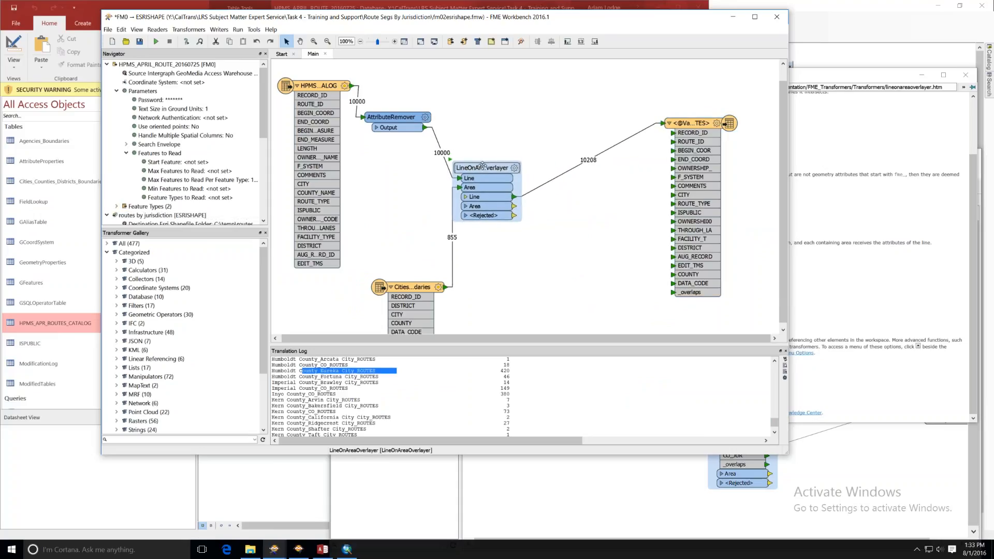
left_click(503, 98)
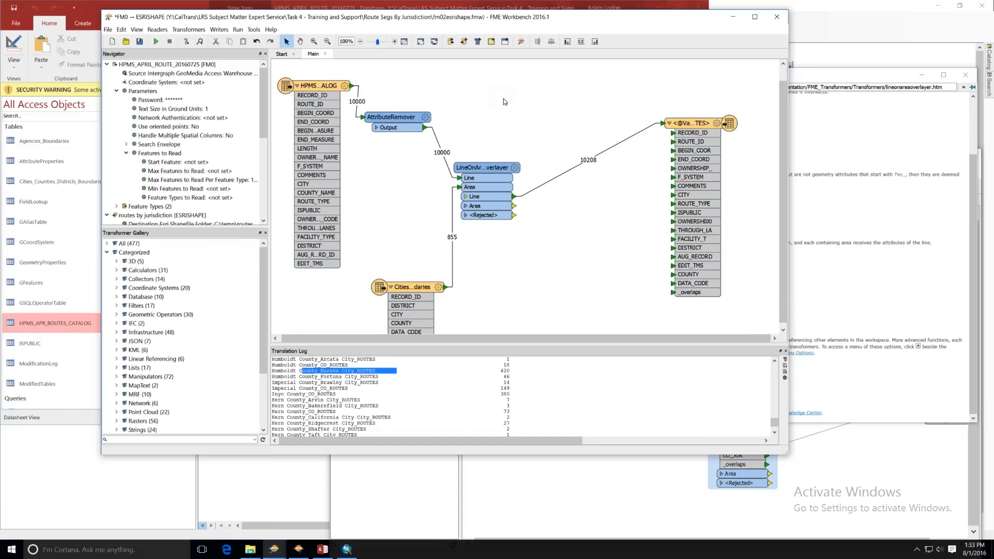
type("nul")
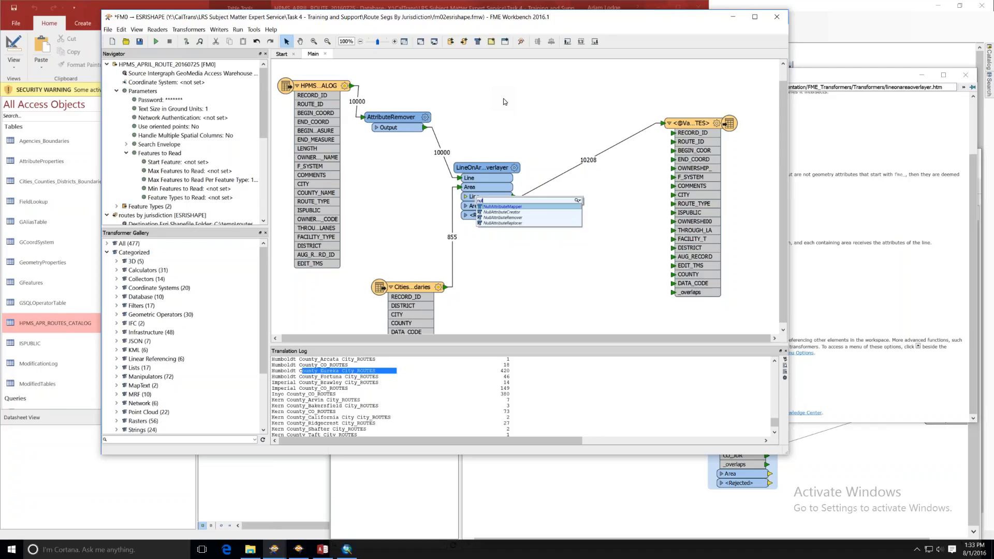
key("BackSpace")
key("BackSpace")
key("BackSpace")
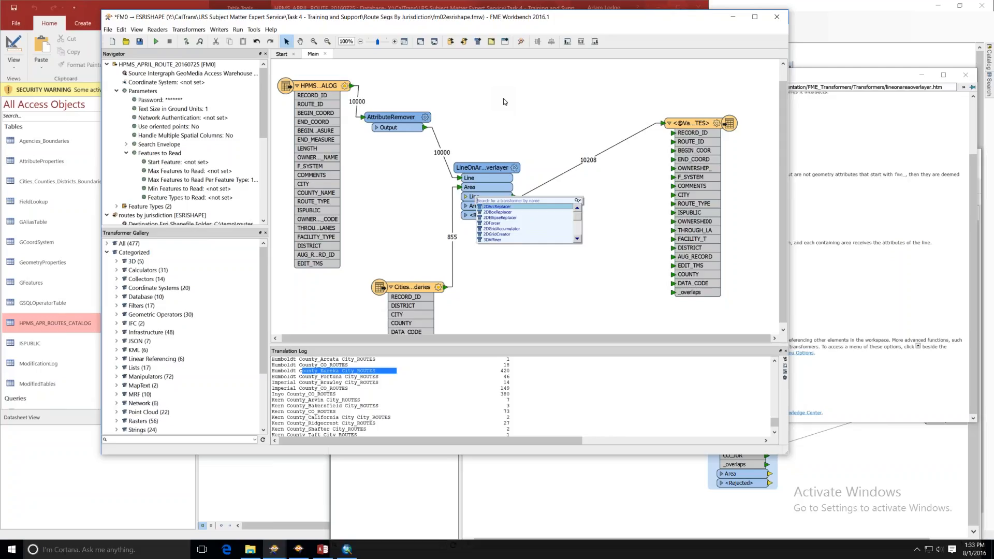
left_click(534, 202)
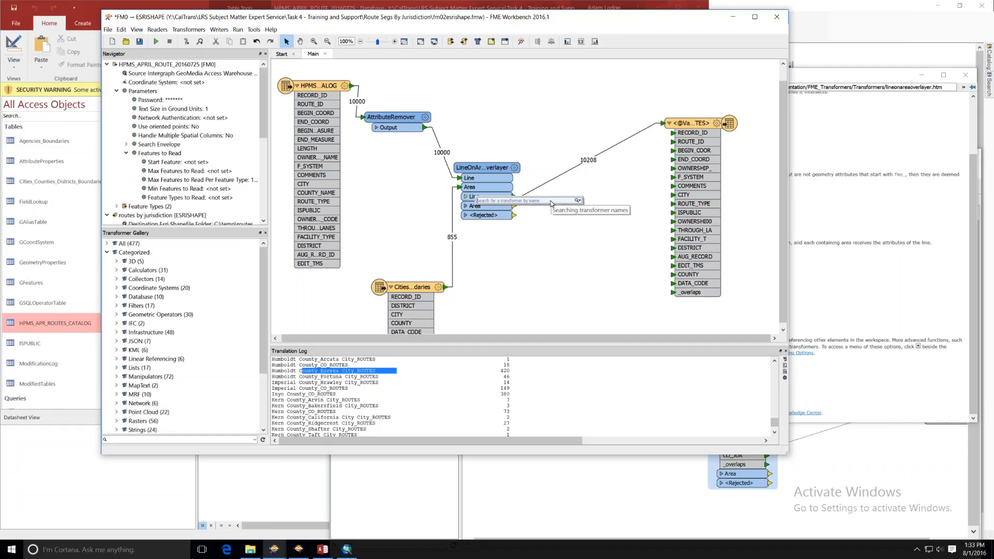
left_click(549, 266)
- Shift the LineOnAreaOverlayer transformer slightly closer to the writer feature type
left_click(483, 165)
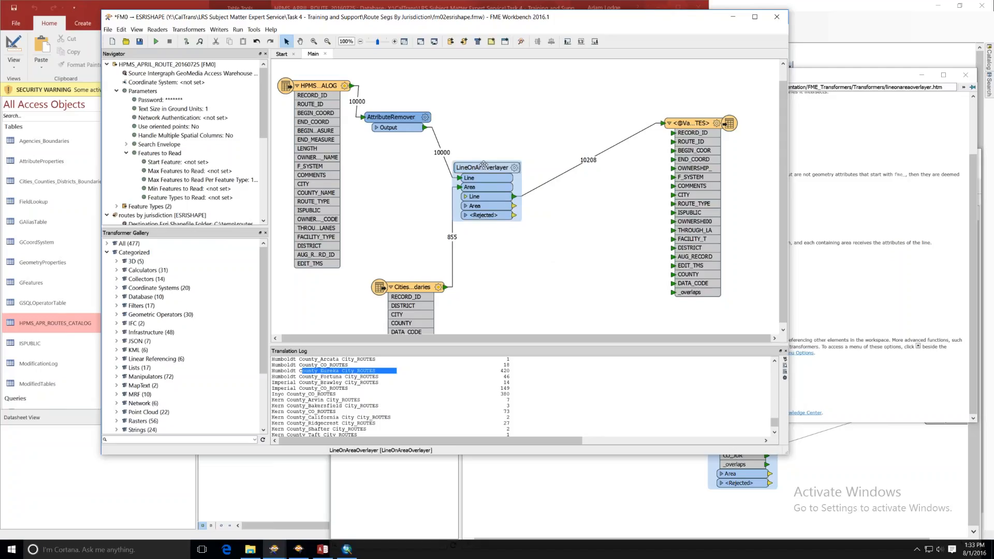
left_click_drag(483, 164, 494, 165)
left_click(558, 237)
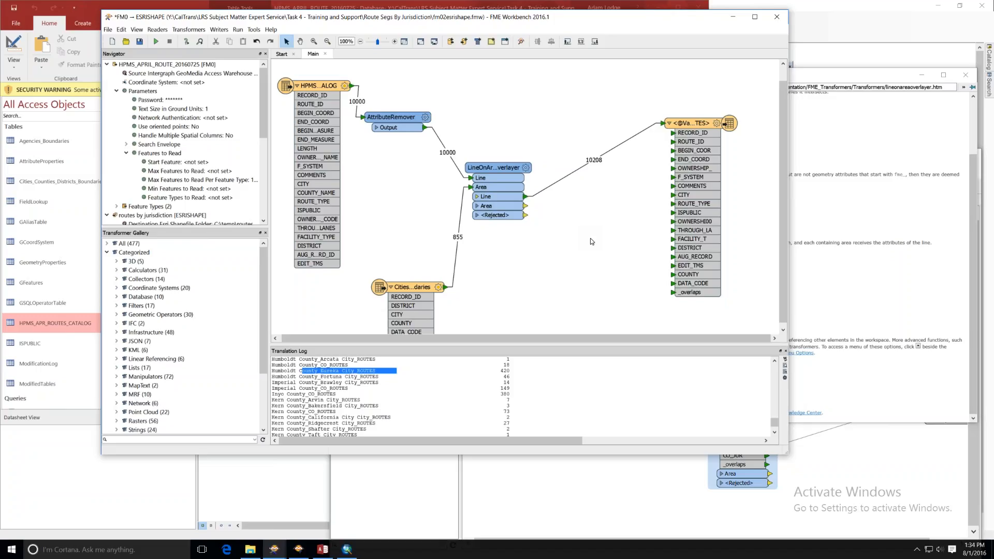
- Find the attribute transformers by name and add an AttributeKeeper to the canvas beside the writer feature type
type("attri")
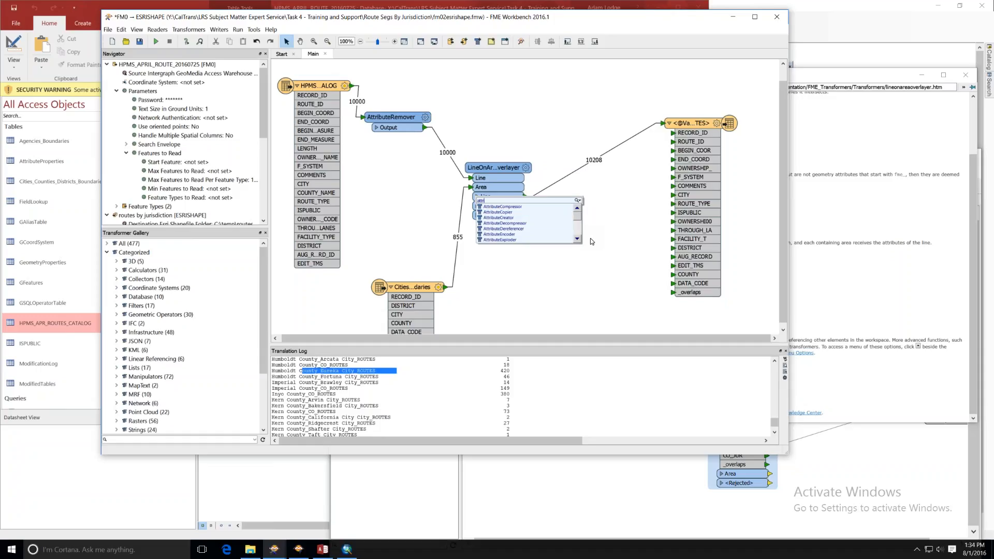
key("Down")
key("Down")
key("Down")
key("Down")
key("Down")
key("Down")
key("Down")
key("Down")
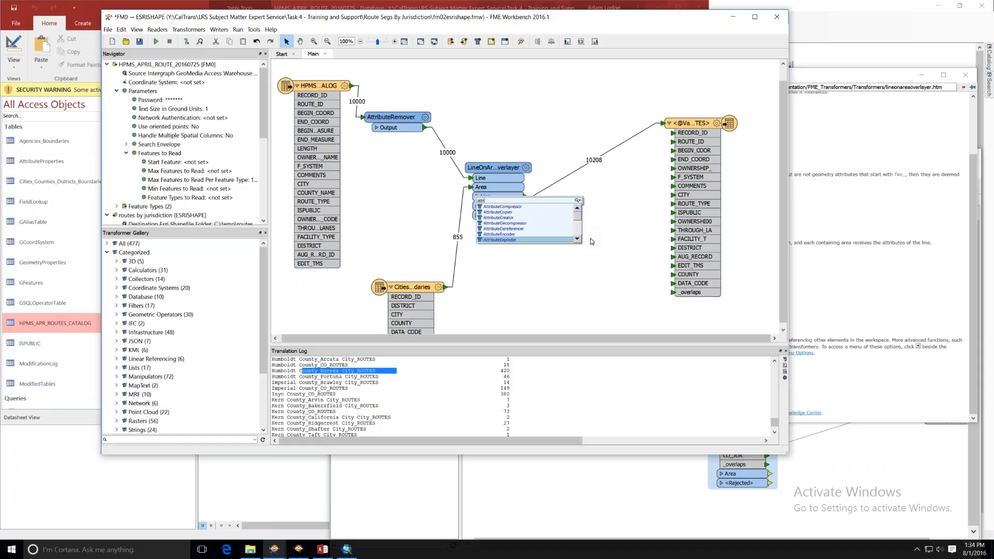
key("Down")
key("Down")
key("Down")
key("Down")
key("Down")
key("Down")
key("Up")
key("Up")
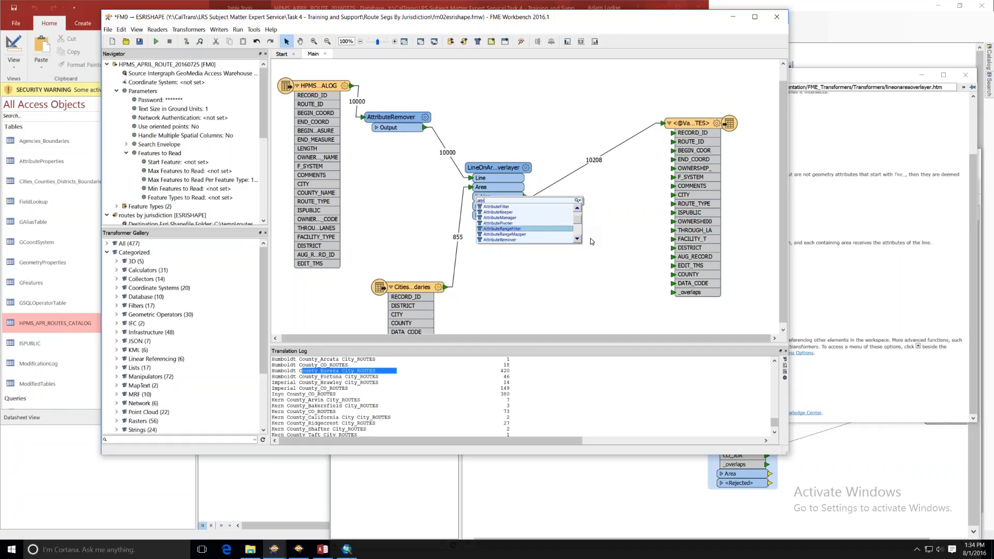
key("Up")
key("Up")
key("Up")
key("Return")
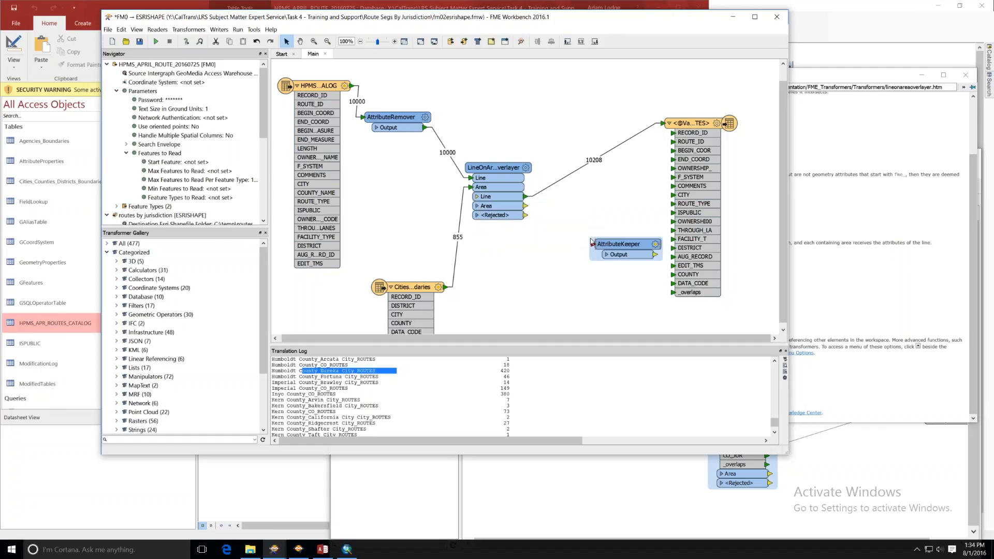
- Open the AttributeKeeper's parameters and read its help page to check what the transformer does
double_click(649, 241)
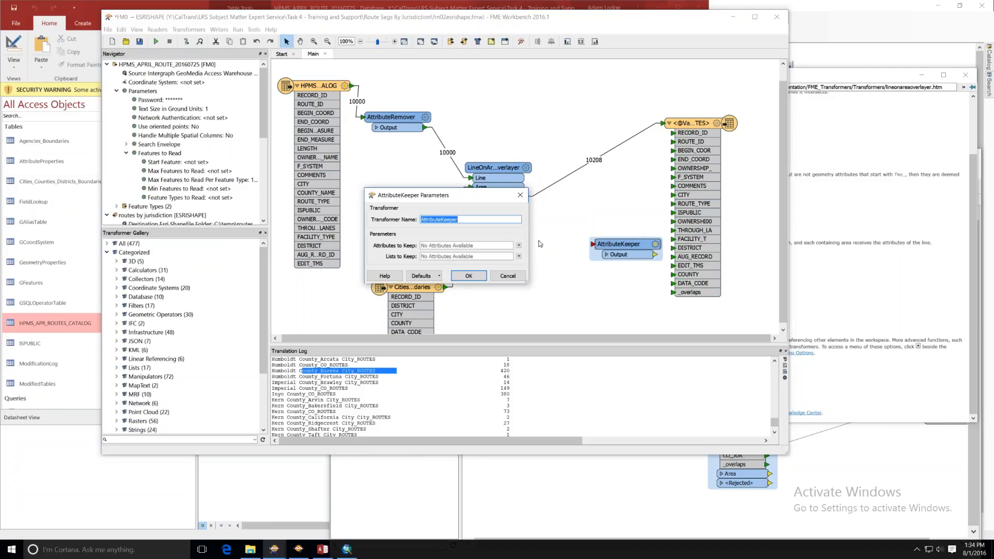
left_click(387, 276)
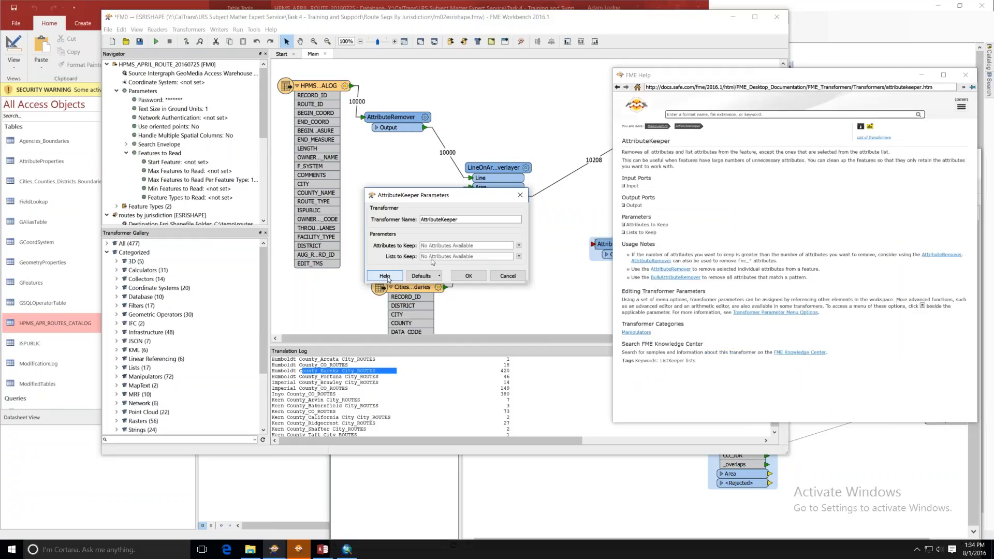
left_click_drag(647, 152, 681, 156)
left_click(680, 156)
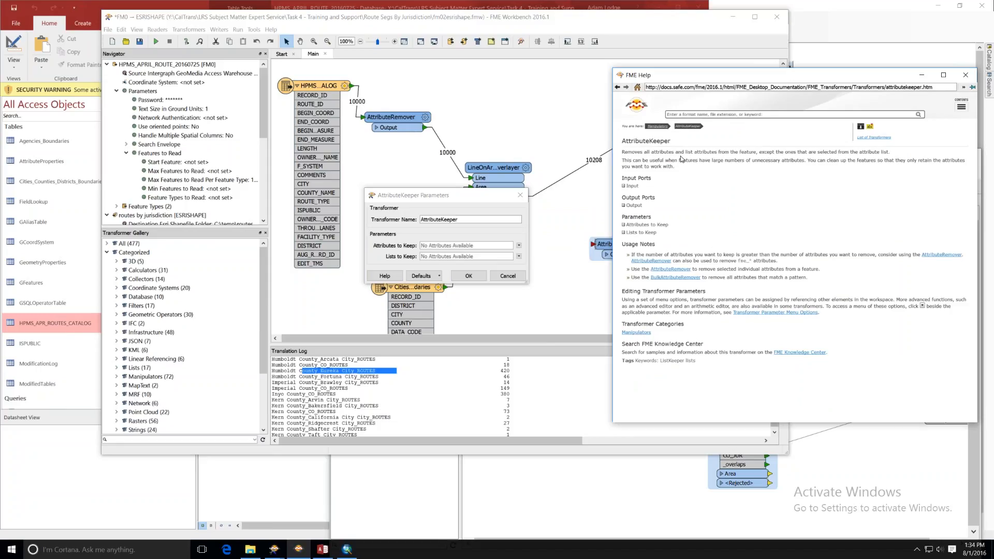
left_click(966, 74)
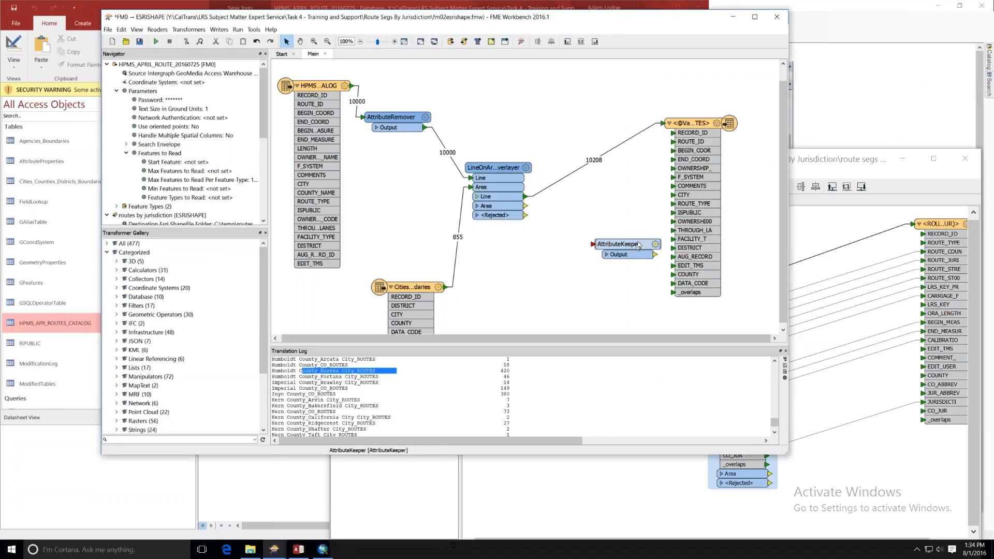
- Delete the AttributeKeeper transformer from the canvas
left_click_drag(637, 245, 550, 246)
right_click(550, 245)
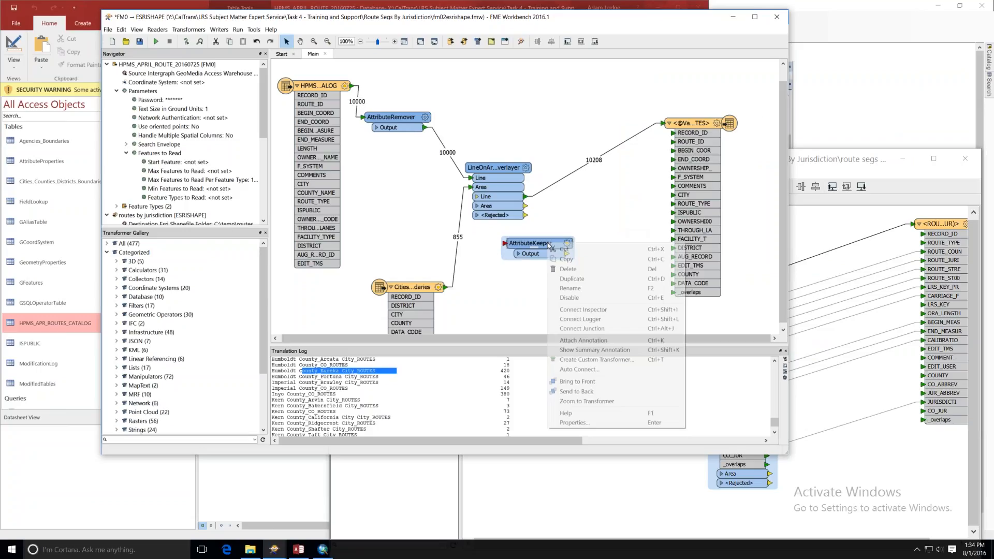
left_click(568, 269)
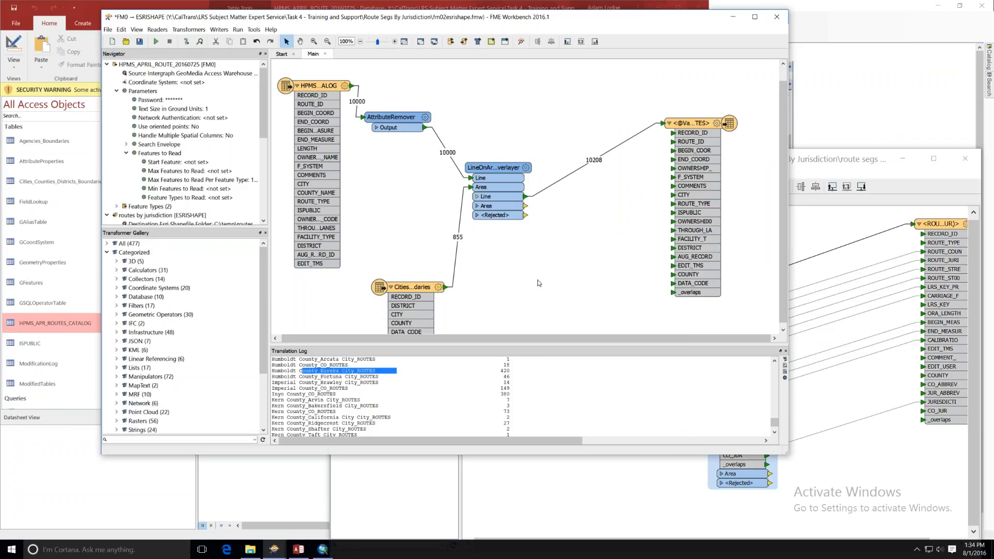
- Add a NullAttributeMapper transformer to the empty canvas area below the LineOnAreaOverlayer
type("nu")
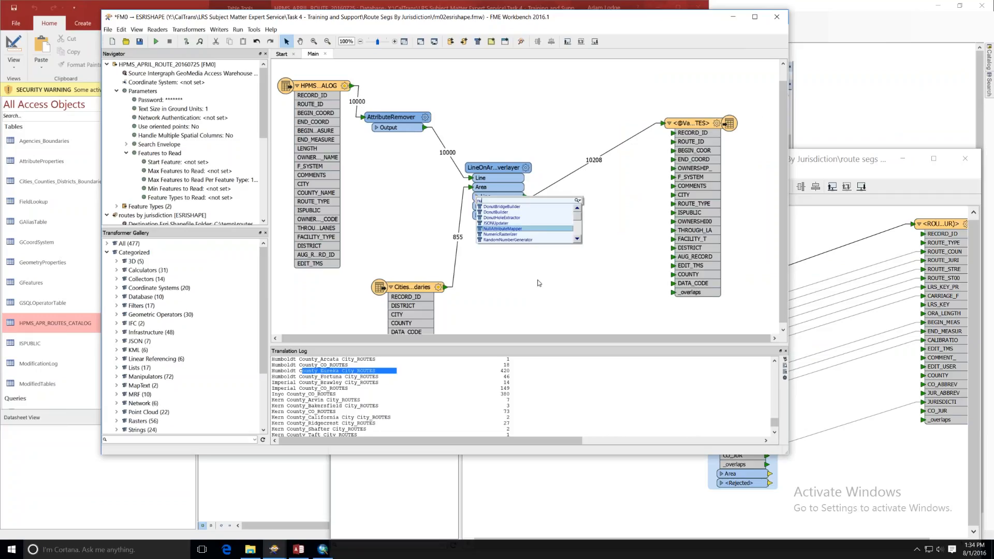
key("Return")
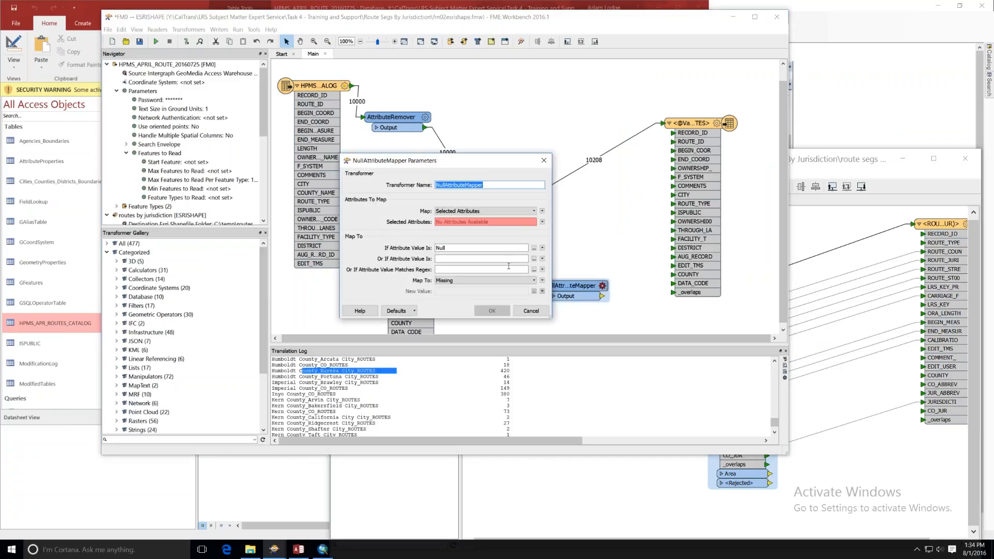
double_click(460, 248)
left_click(473, 248)
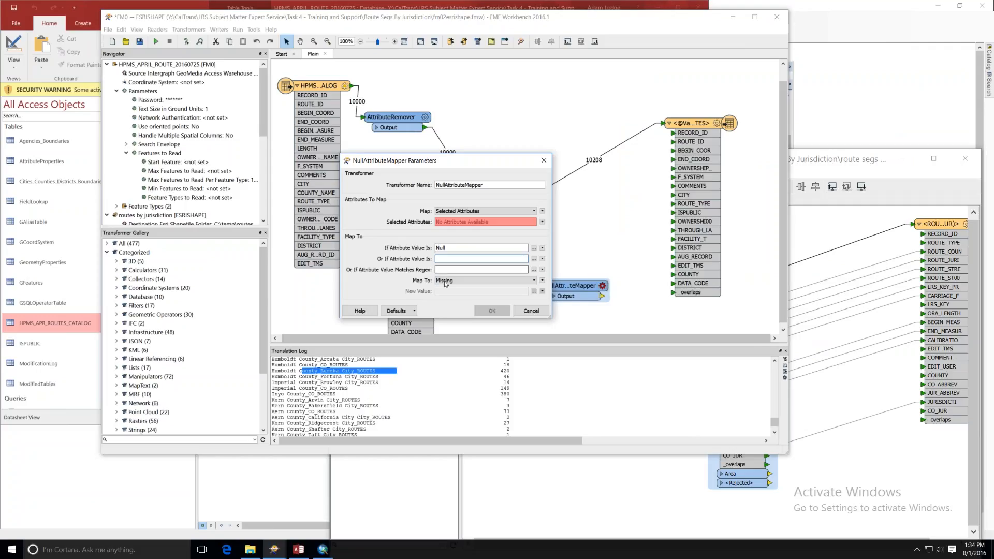
left_click(490, 281)
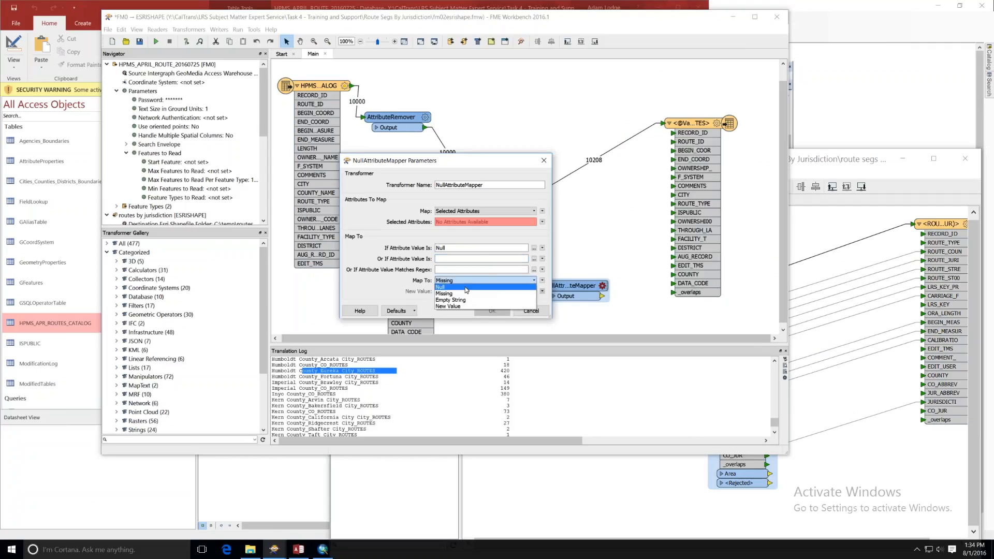
left_click(465, 288)
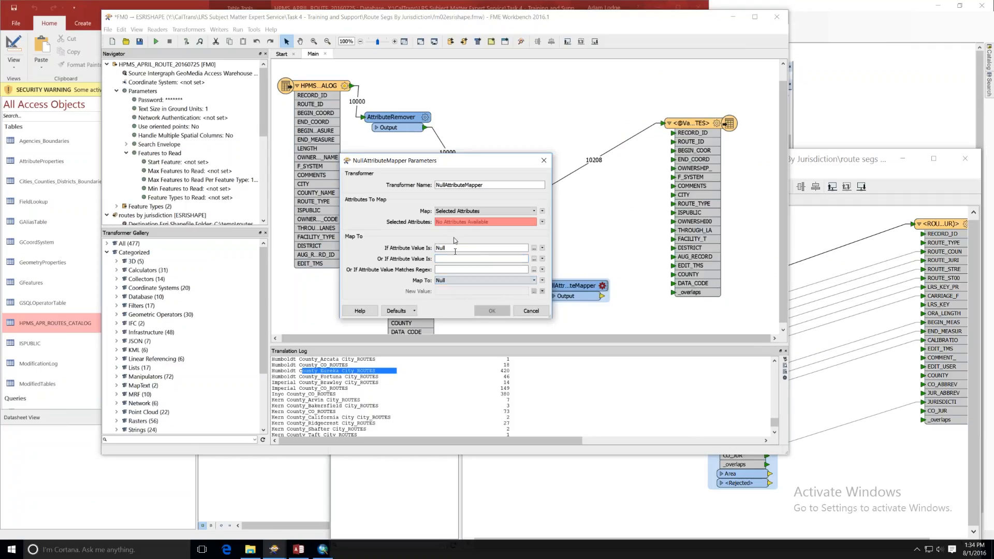
left_click(542, 222)
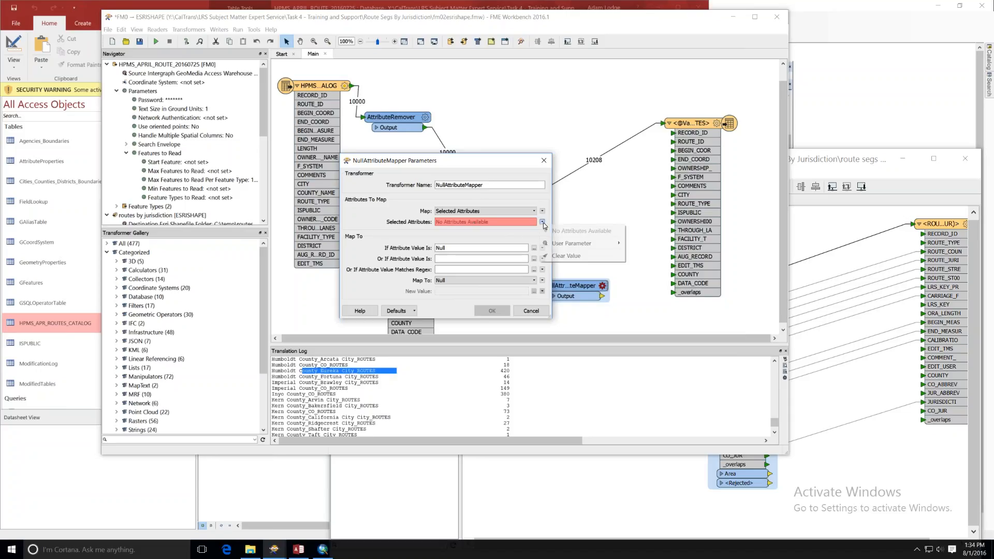
left_click(511, 238)
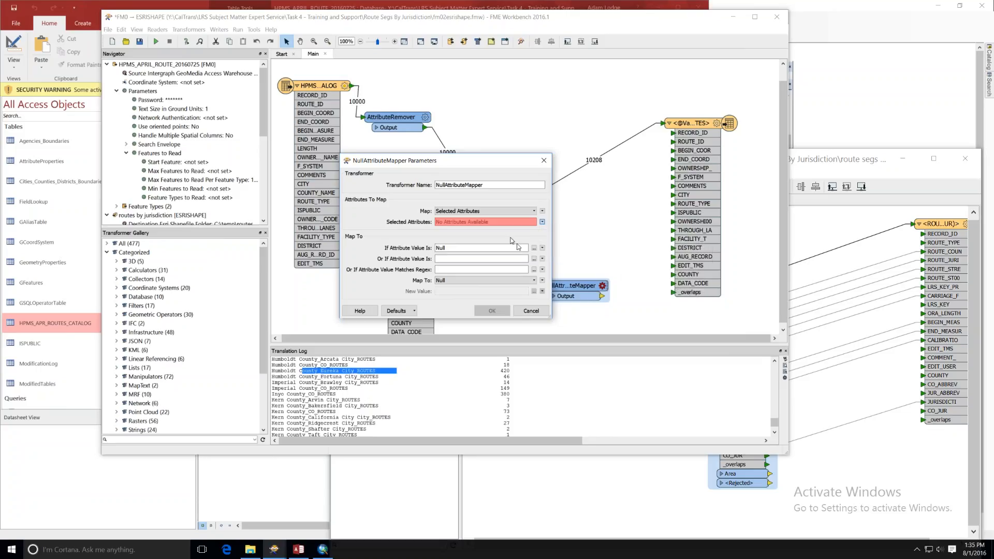
left_click(529, 311)
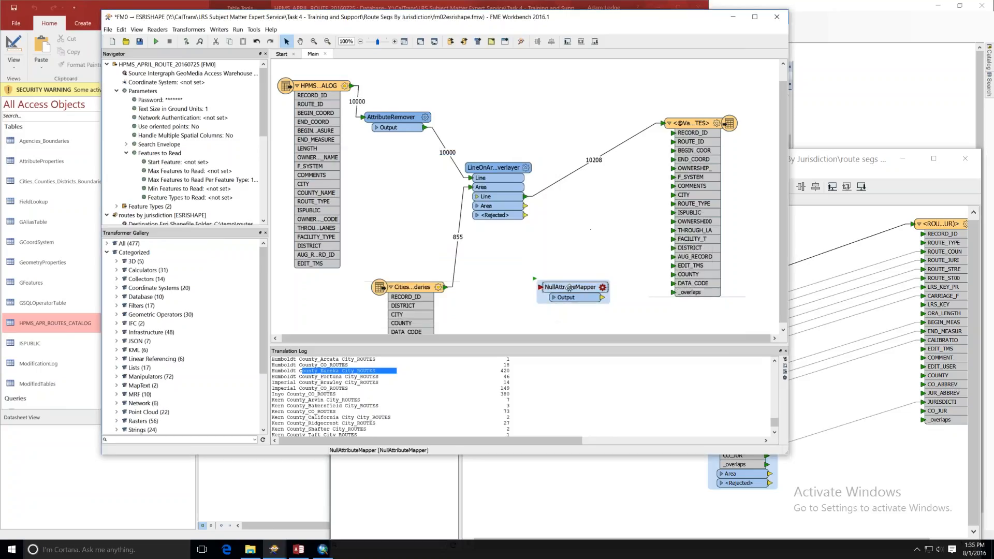
- Insert the NullAttributeMapper into the connection between the LineOnAreaOverlayer and the writer feature type, and reposition both transformers side by side
left_click_drag(570, 287, 575, 177)
left_click(608, 174)
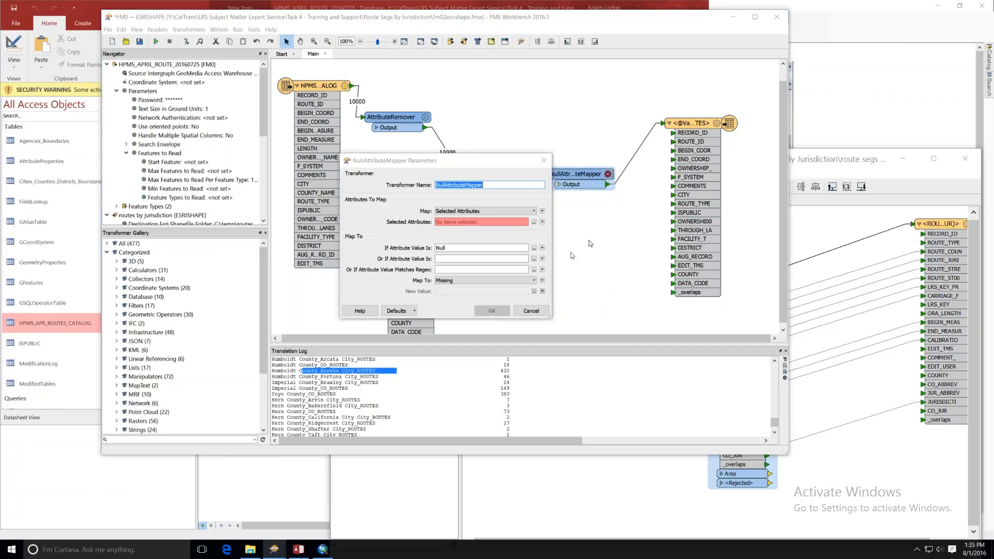
left_click(531, 313)
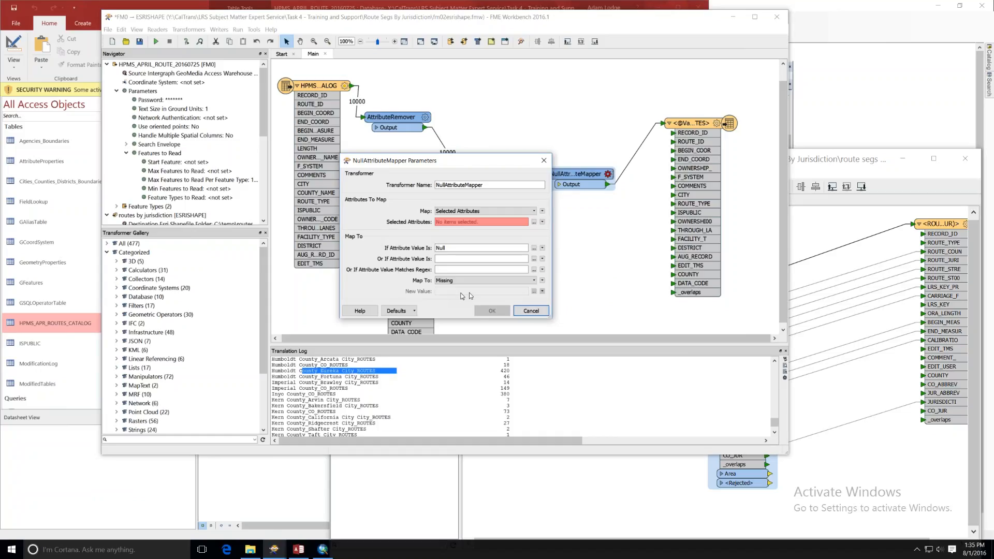
left_click(539, 315)
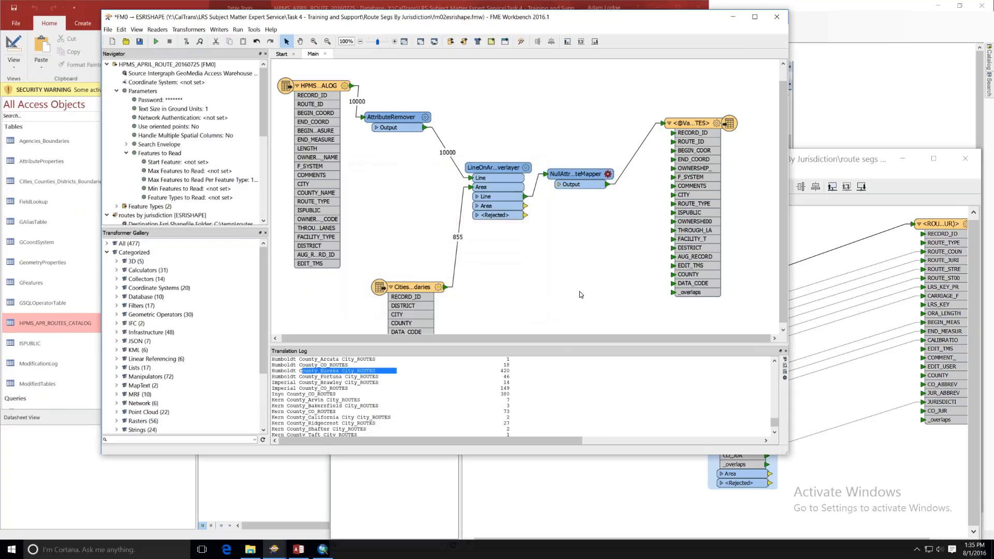
left_click_drag(502, 167, 487, 180)
left_click(496, 137)
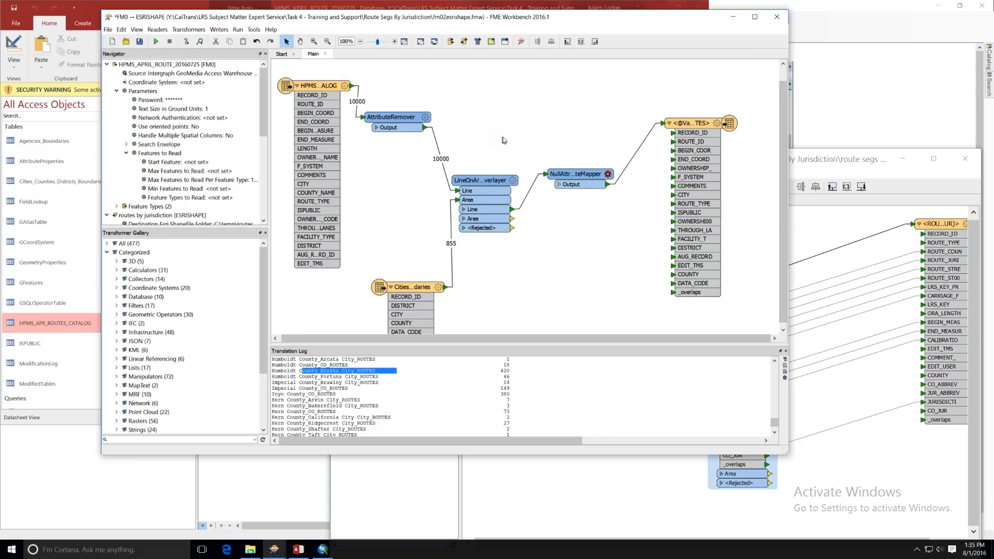
left_click_drag(576, 175, 563, 209)
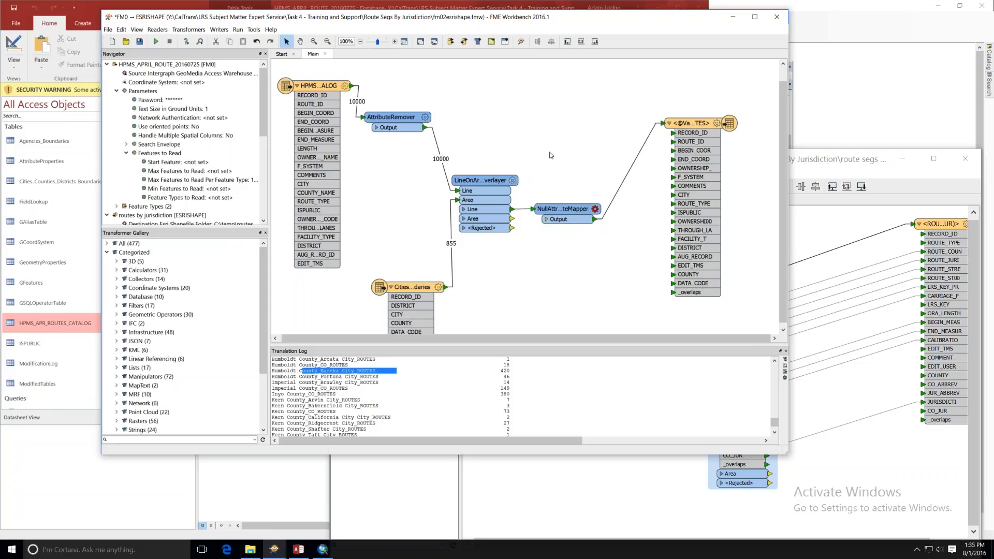
right_click(563, 212)
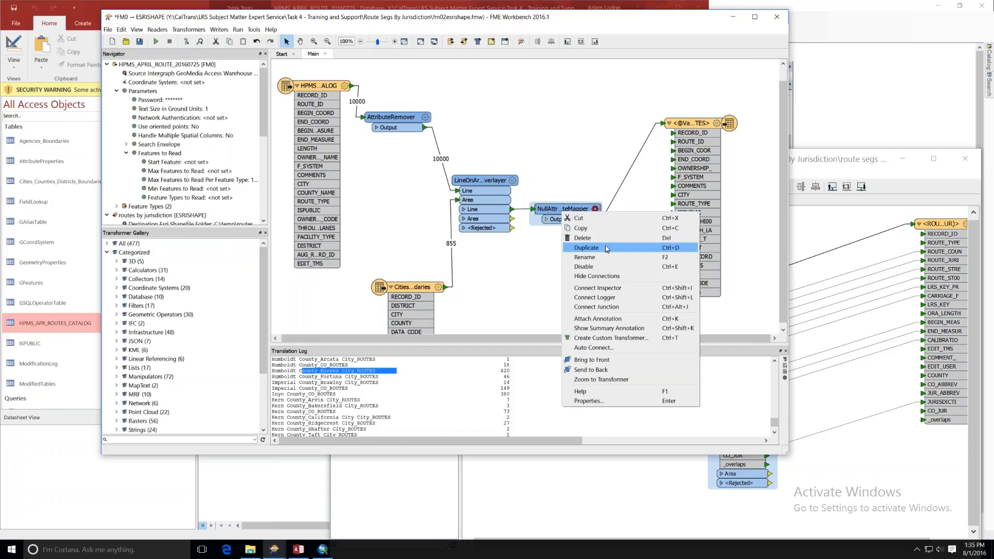
left_click(595, 208)
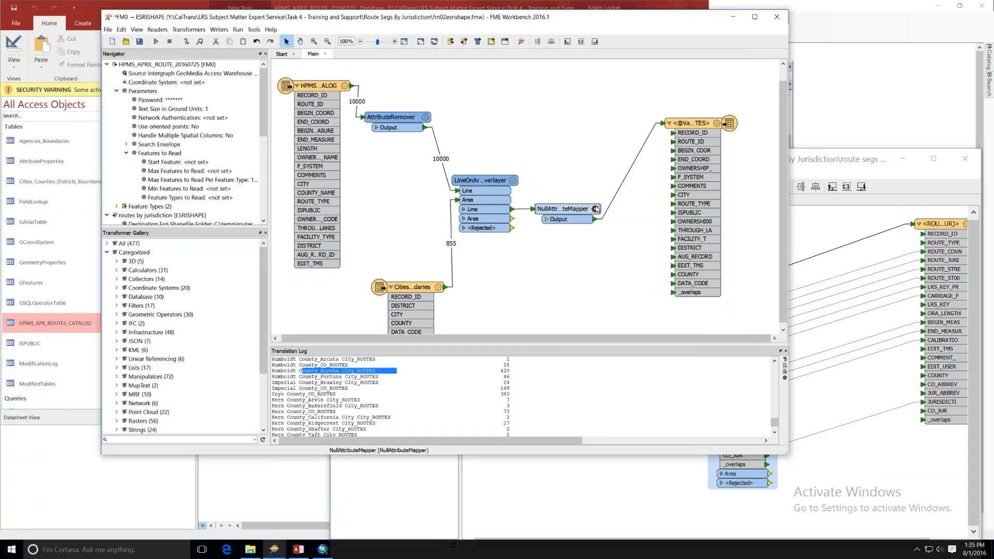
left_click(595, 208)
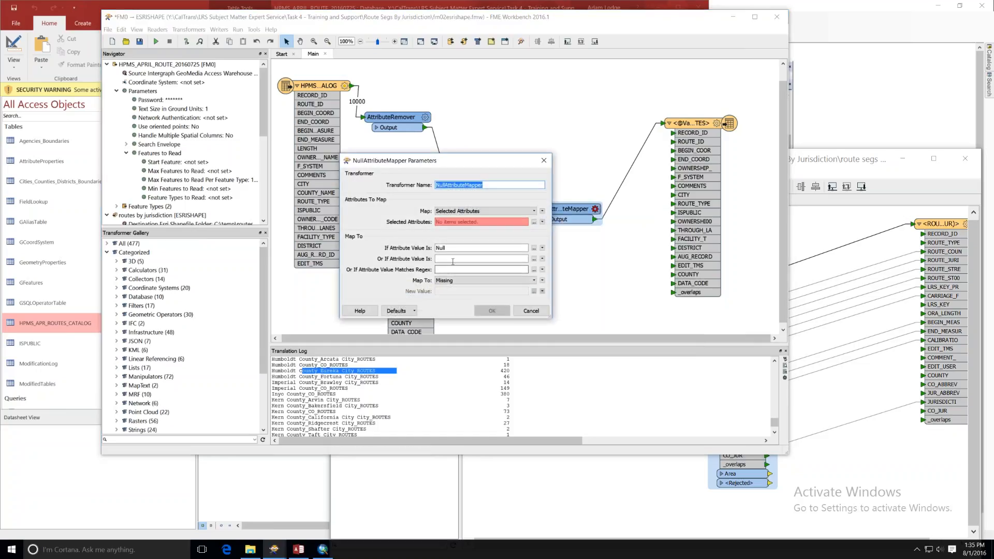
left_click(535, 223)
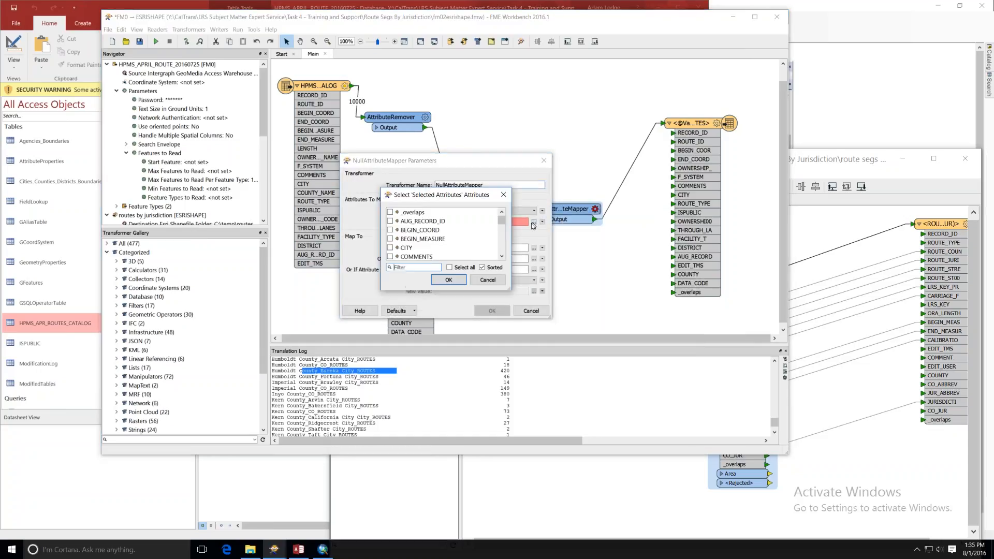
left_click(492, 280)
left_click(533, 311)
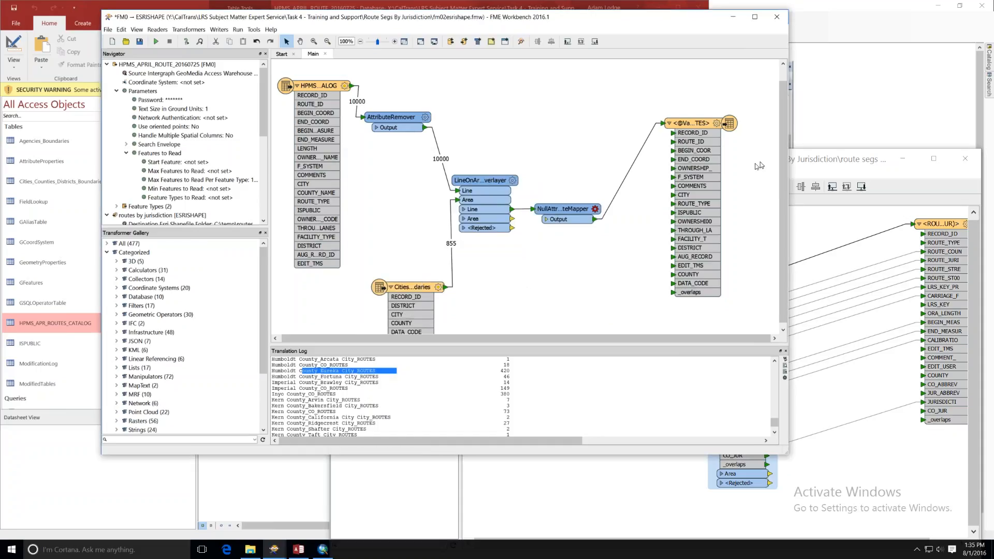
- Move the AttributeRemover farther from the HPMS source feature type, above the LineOnAreaOverlayer
left_click_drag(783, 144, 783, 148)
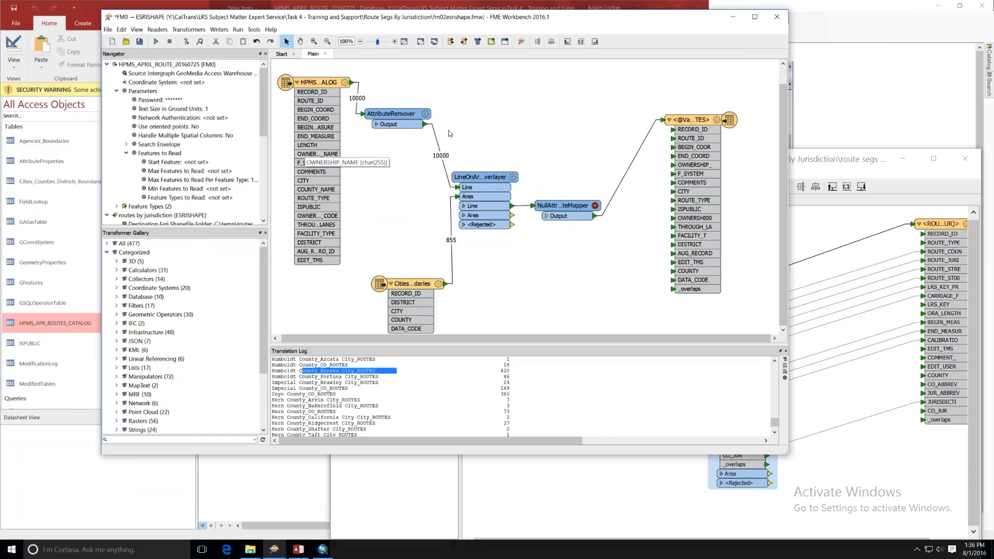
left_click_drag(408, 117, 455, 104)
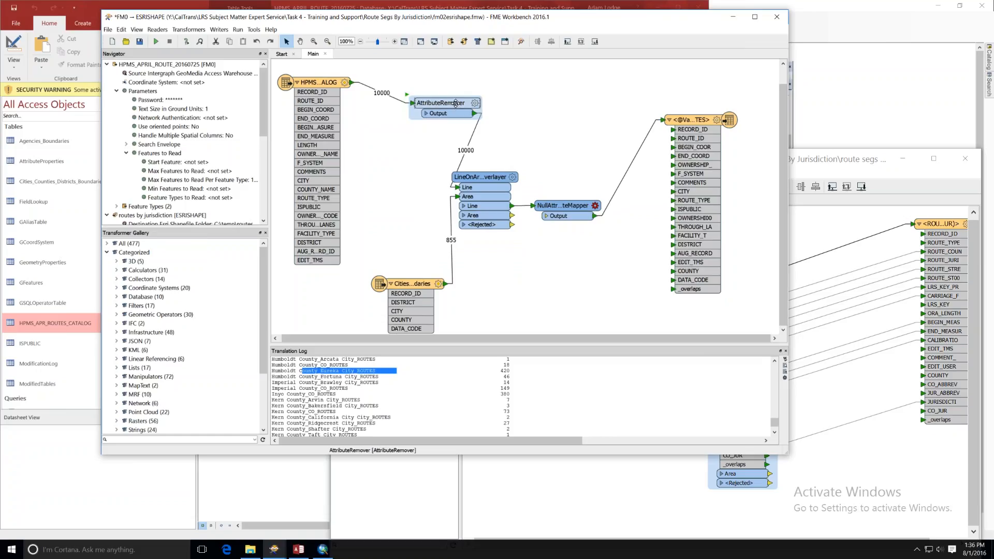
- In the writer feature type's manual attribute definitions, rename the OWNERSHIP_ attribute to OWN_NAME
left_click(717, 119)
left_click(398, 126)
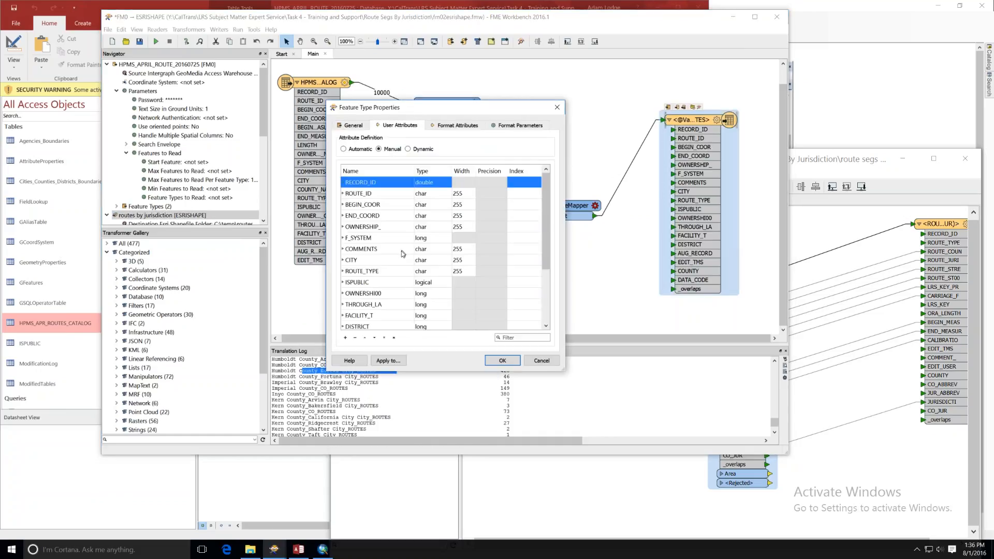
left_click(362, 226)
left_click(363, 227)
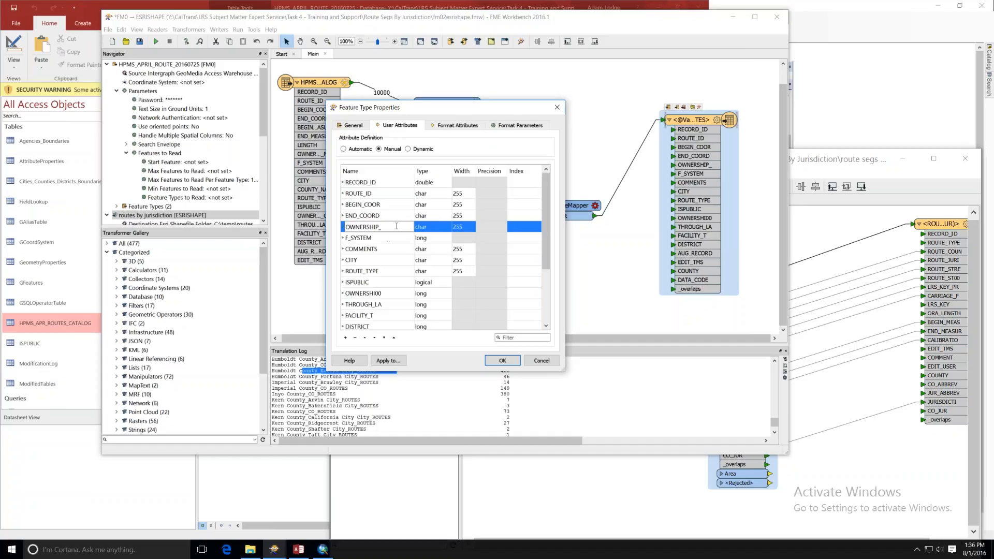
type("OWN_NAME")
- Rename the writer's OWNERSHI00 attribute to OWN_CODE and apply the feature type properties
left_click(380, 248)
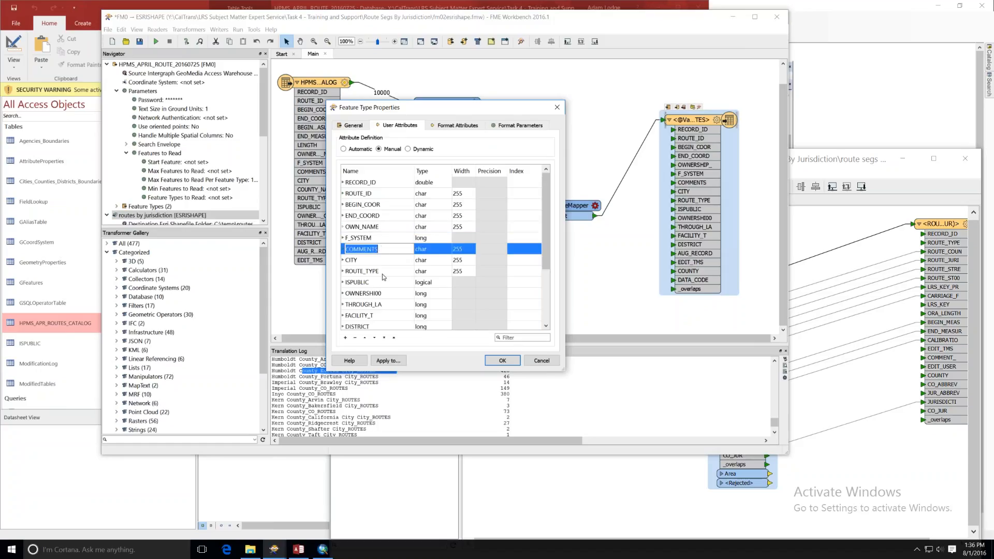
left_click(395, 293)
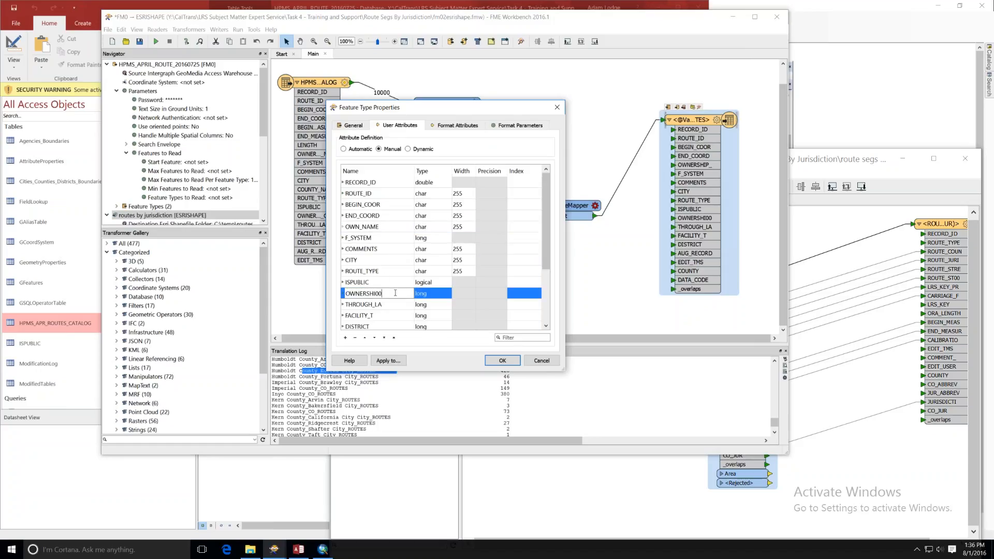
key("BackSpace")
key("BackSpace")
key("BackSpace")
key("BackSpace")
key("BackSpace")
key("BackSpace")
key("BackSpace")
type("_CODE")
left_click(502, 360)
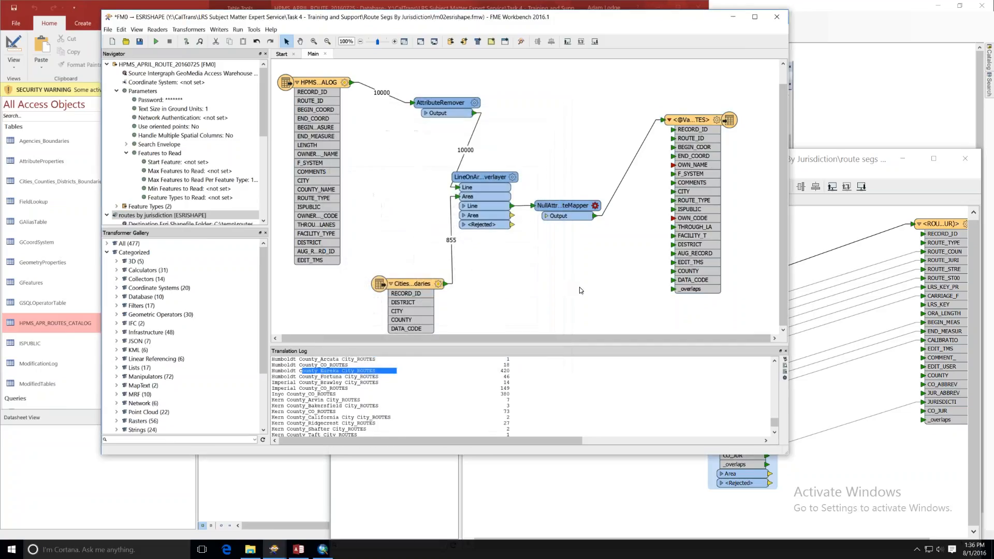
- Expand the NullAttributeMapper's output attributes beside the writer and connect the ownership name to OWN_NAME and the ownership code to OWN_CODE
left_click(546, 216)
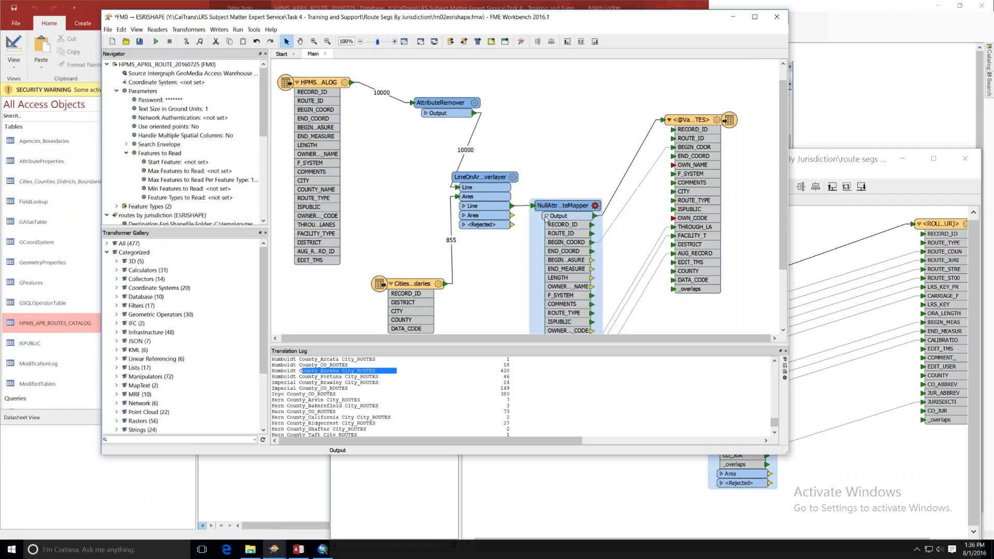
left_click_drag(567, 206, 568, 103)
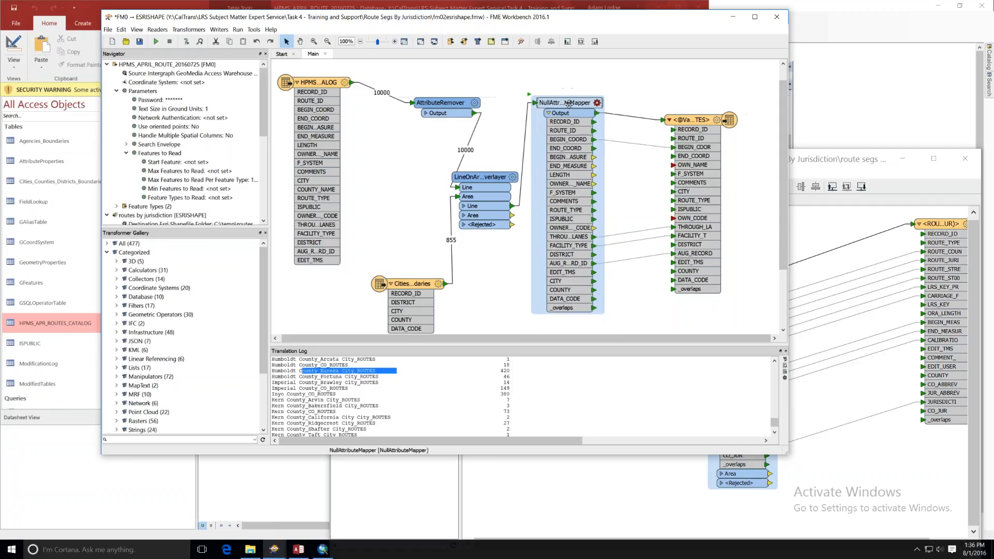
left_click_drag(594, 184, 671, 166)
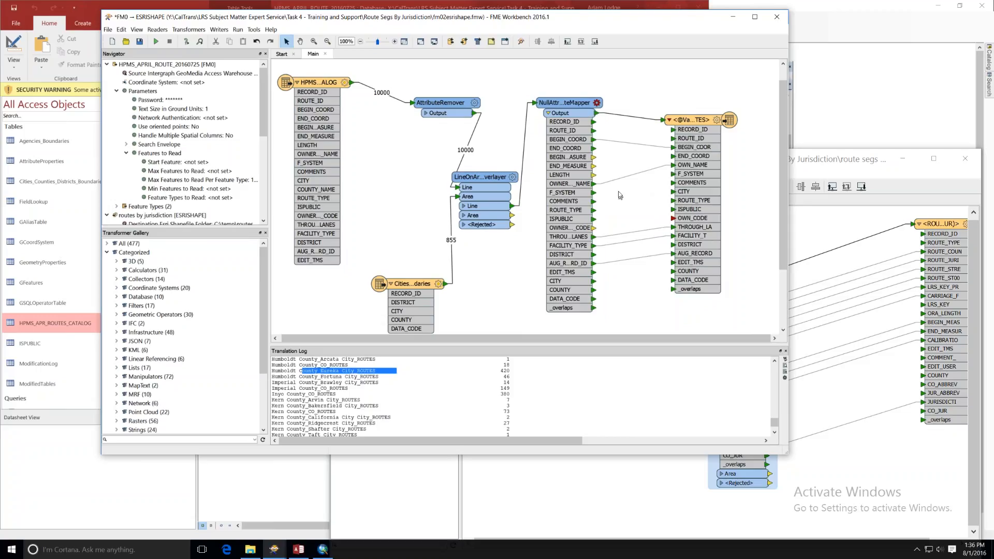
left_click_drag(596, 229, 674, 218)
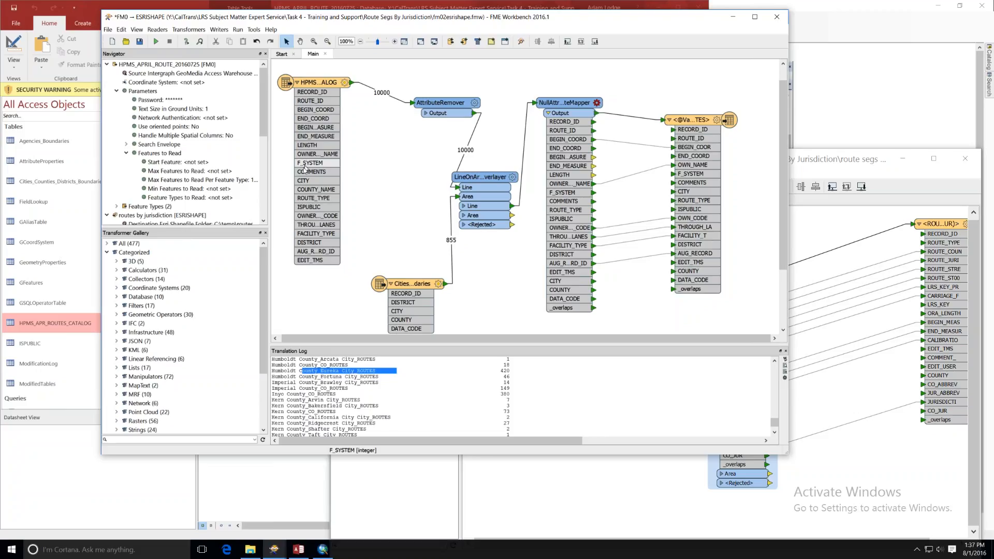
- Choose OWNERSHIP_CODE as the attribute the NullAttributeMapper maps and accept its parameters
left_click(597, 104)
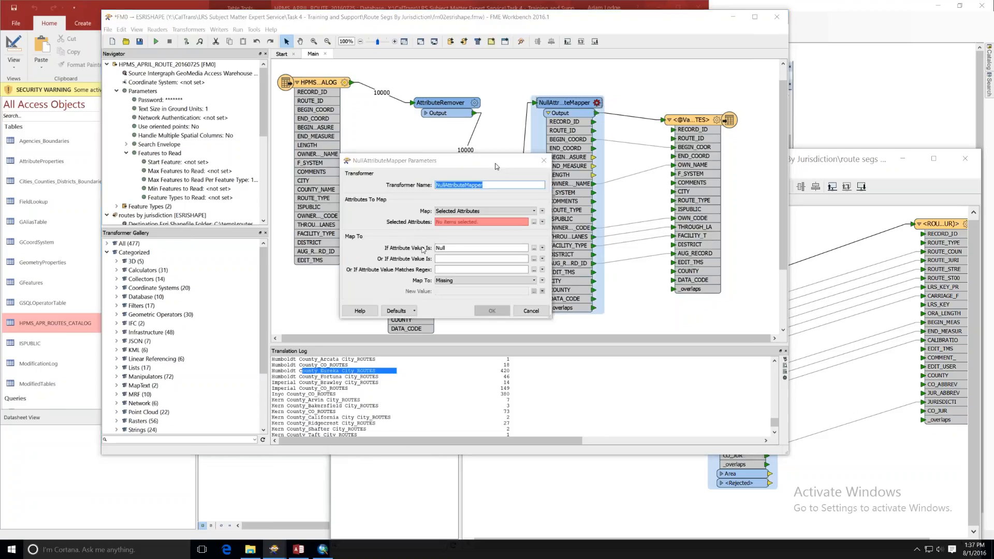
left_click(534, 221)
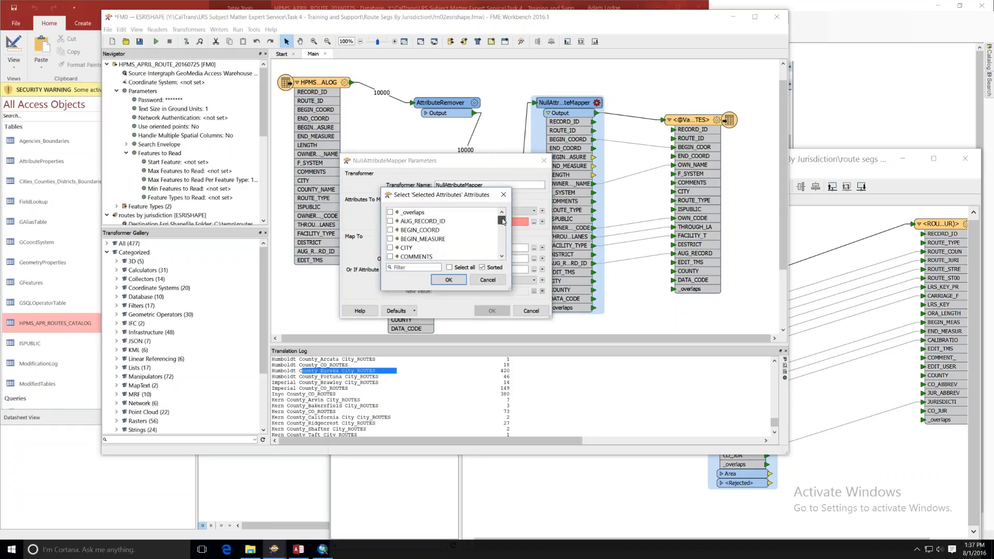
left_click_drag(502, 221, 503, 243)
left_click(390, 239)
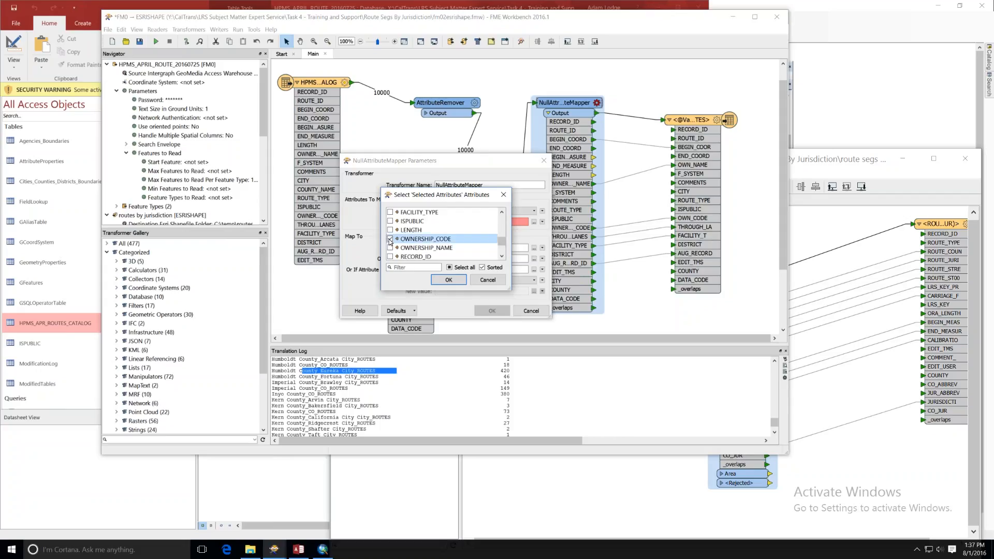
left_click(448, 279)
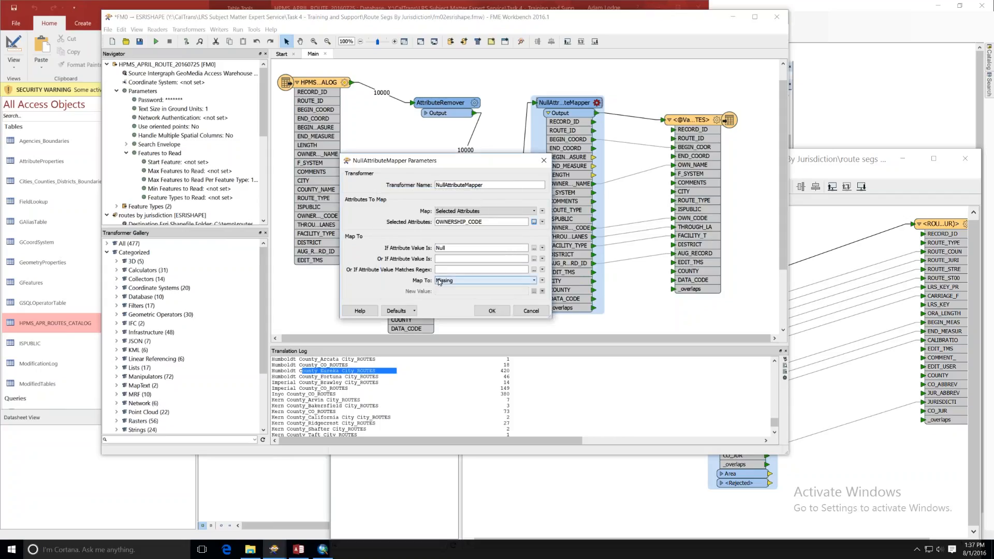
left_click(489, 311)
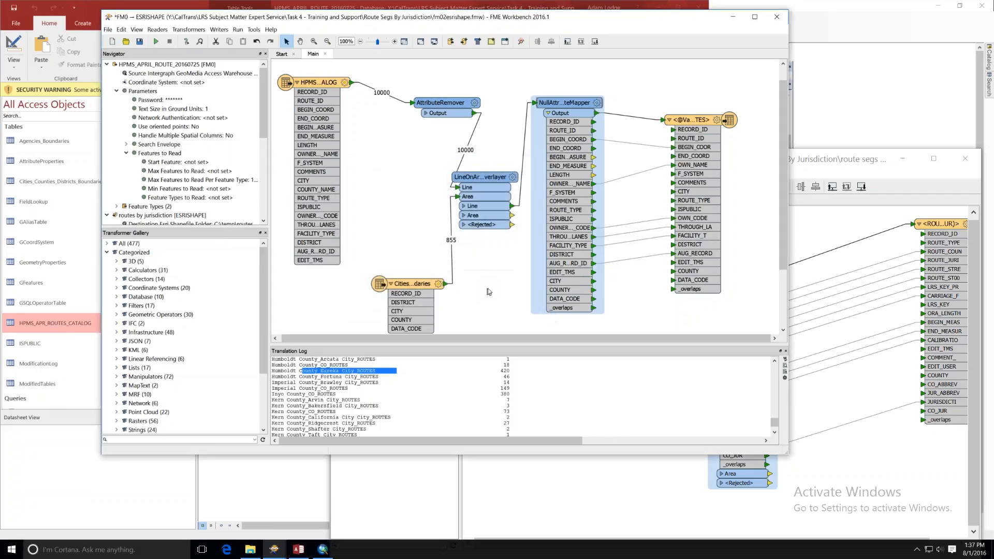
left_click(490, 285)
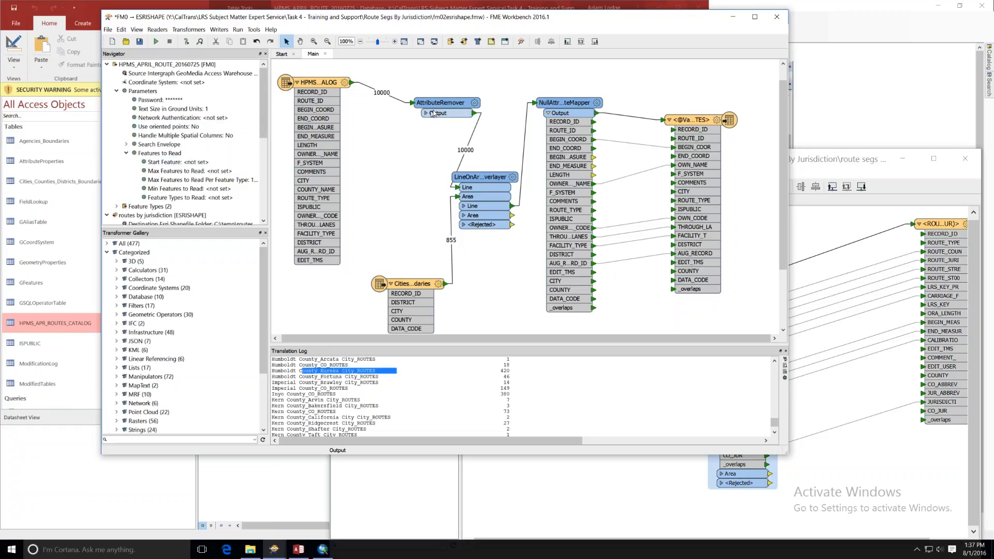
- Make room beside the HPMS source by moving the cities and counties boundaries feature type under it and the AttributeRemover farther away
left_click(412, 282)
left_click_drag(412, 282, 332, 292)
left_click(451, 113)
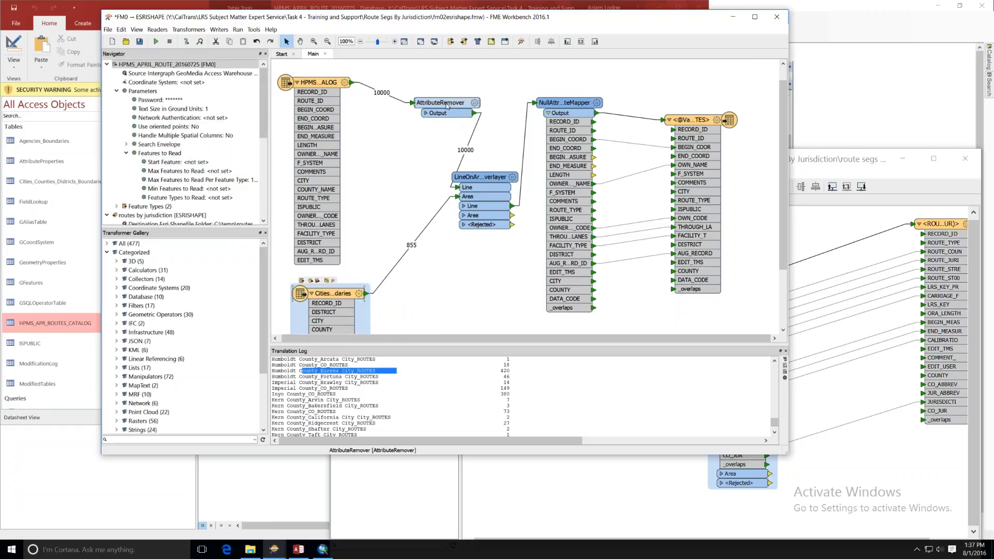
left_click_drag(451, 113, 488, 107)
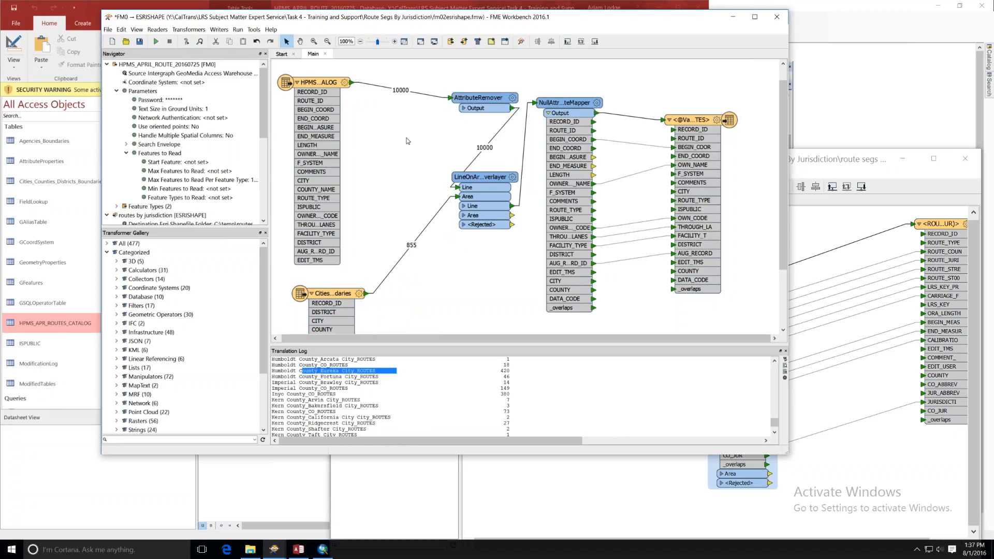
- Add an AttributeFilter transformer and insert it into the connection between the HPMS source feature type and the AttributeRemover
type("filter")
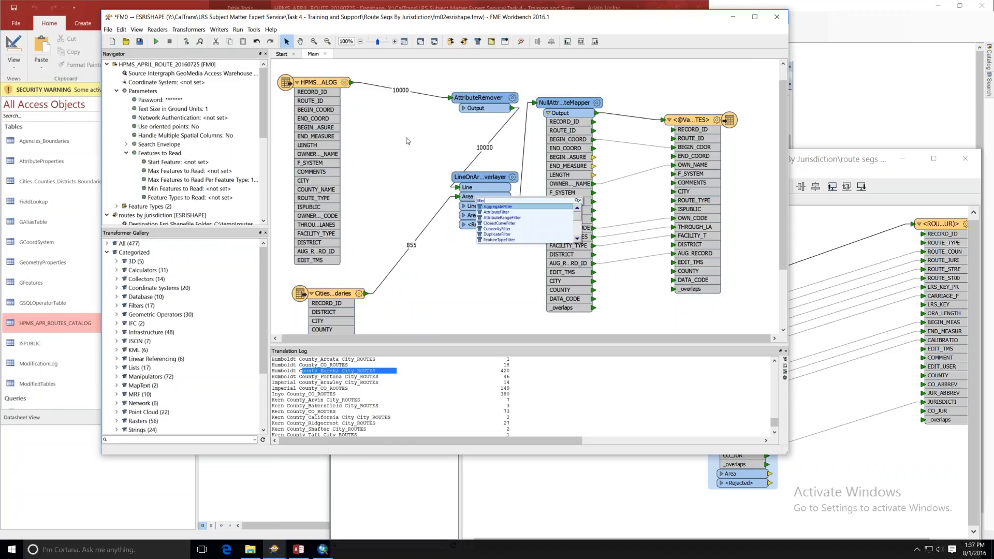
key("Down")
key("Return")
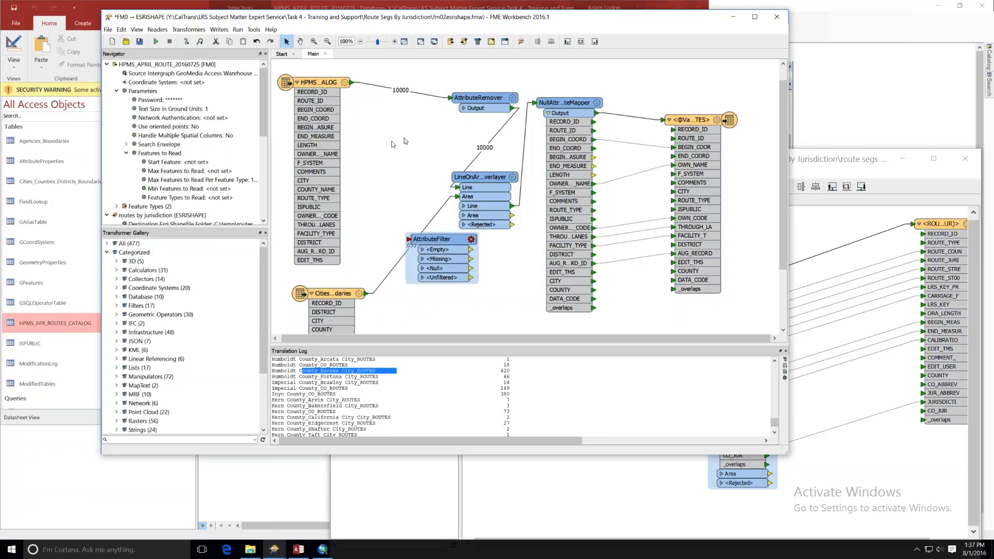
left_click_drag(440, 241, 404, 112)
left_click(428, 106)
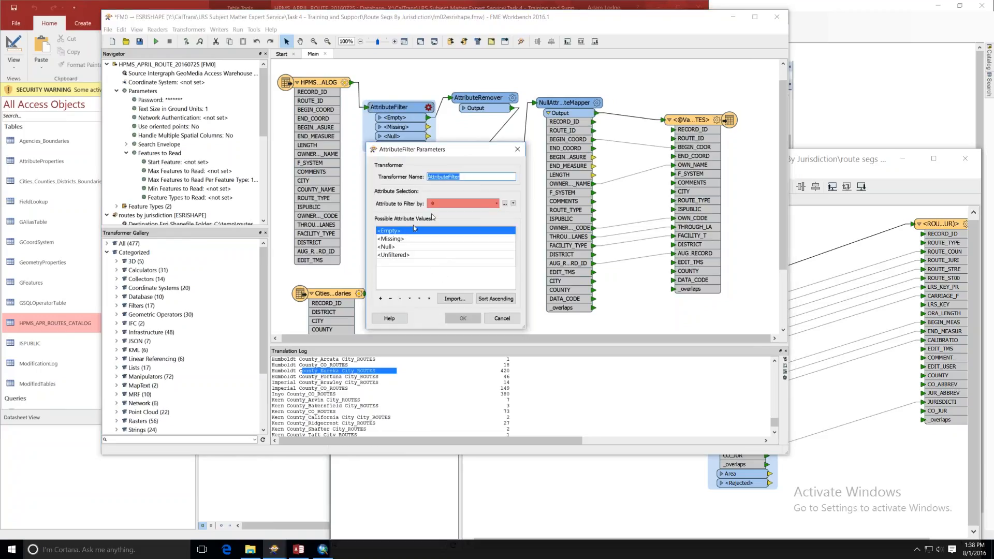
left_click(496, 203)
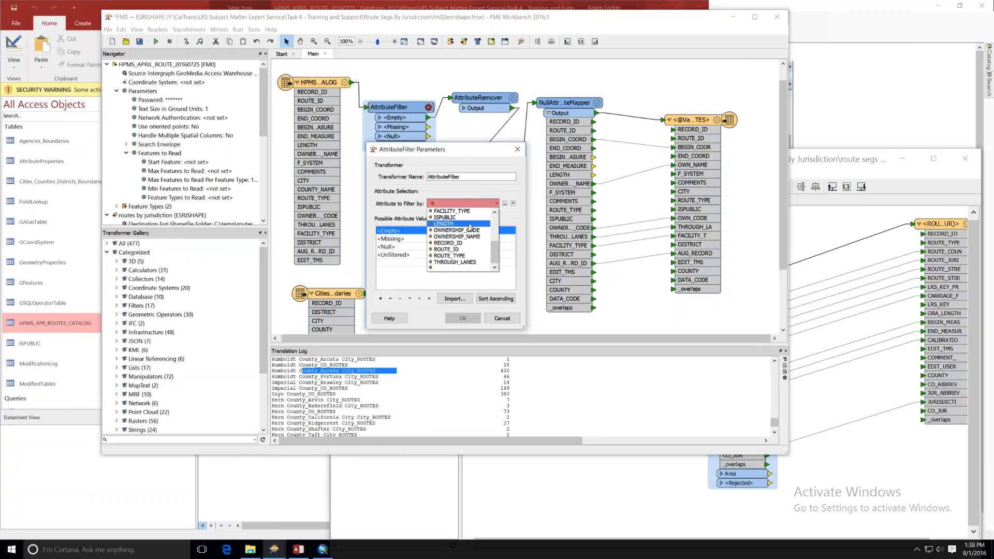
left_click(468, 256)
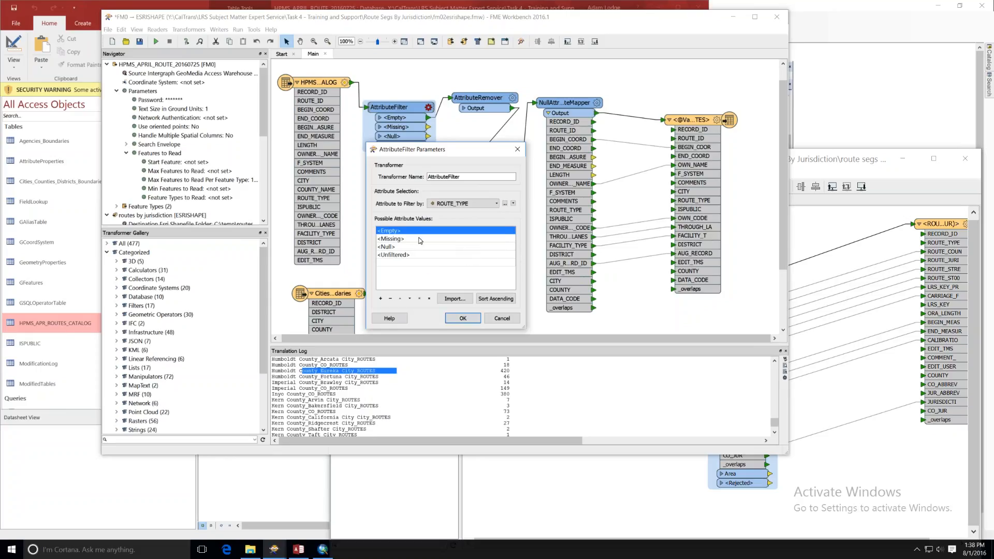
double_click(403, 263)
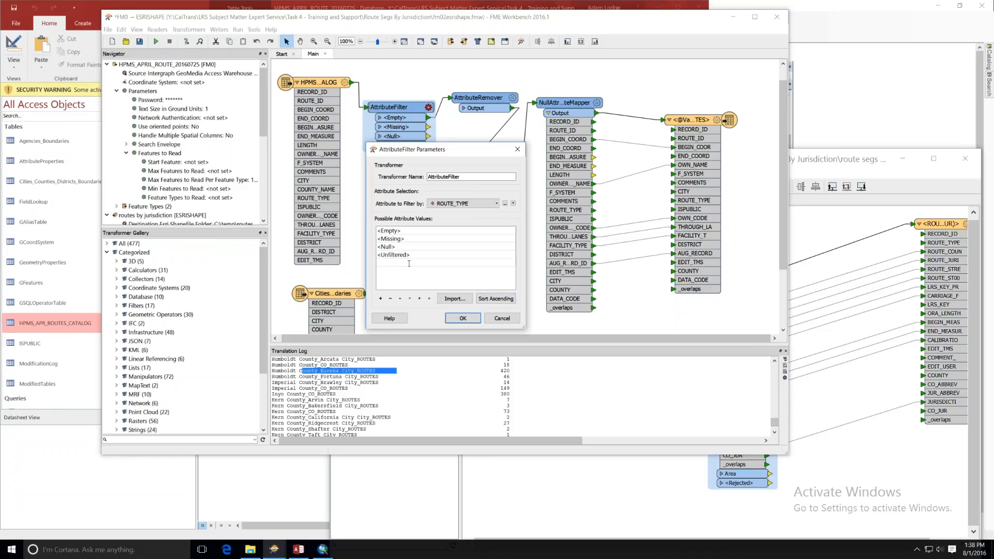
right_click(408, 261)
left_click(502, 318)
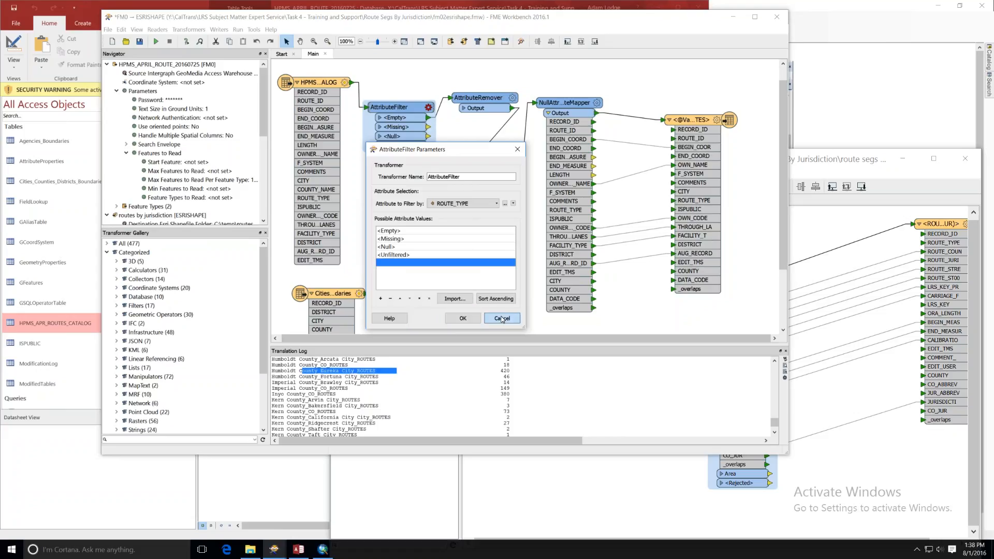
- Delete the AttributeFilter transformer between the HPMS source feature type and the AttributeRemover
right_click(393, 107)
left_click(390, 136)
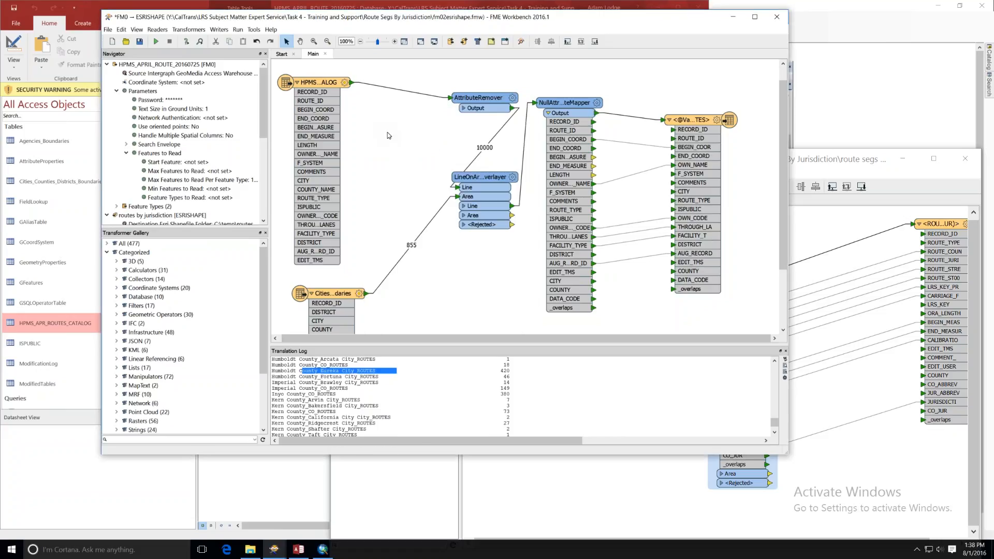
type("test")
key("Return")
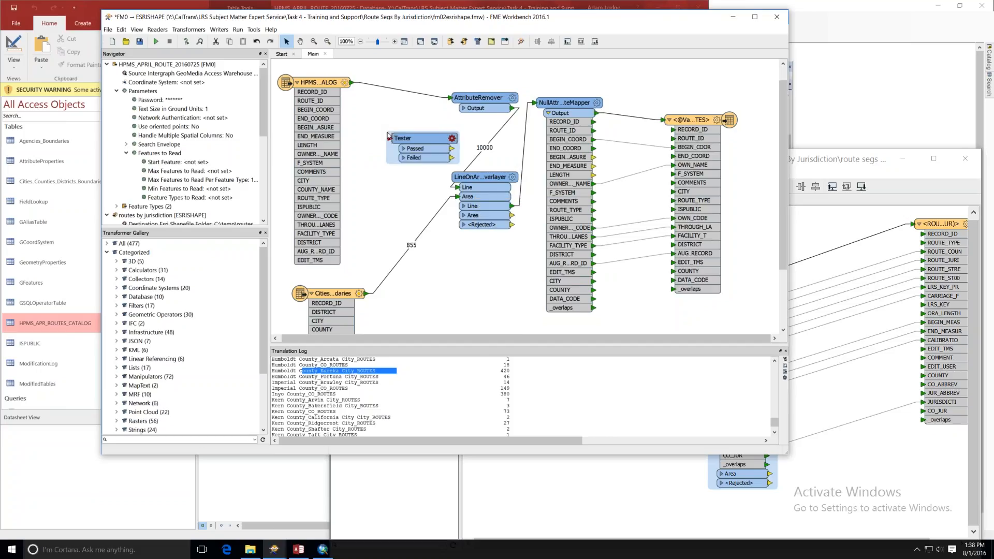
left_click_drag(423, 138, 411, 133)
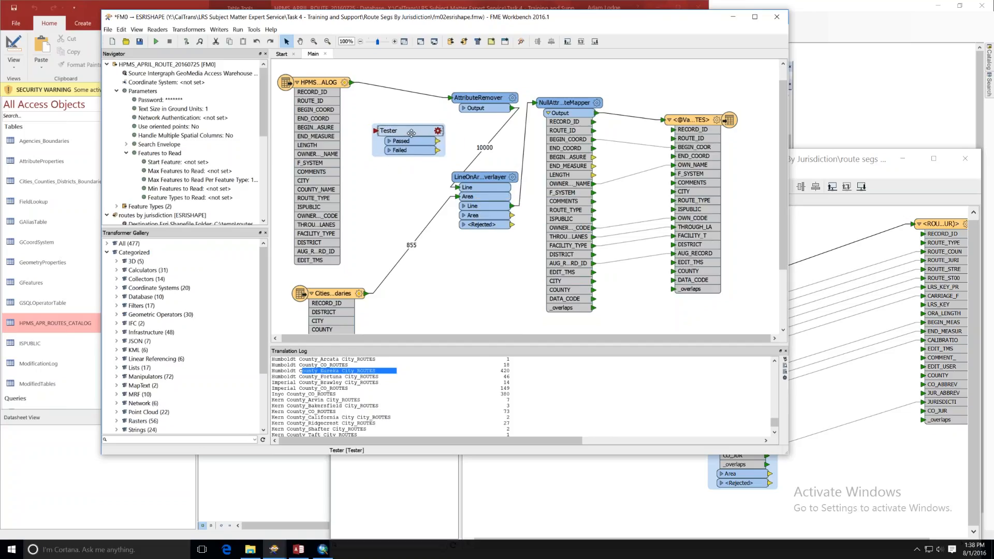
left_click_drag(411, 133, 407, 102)
right_click(407, 102)
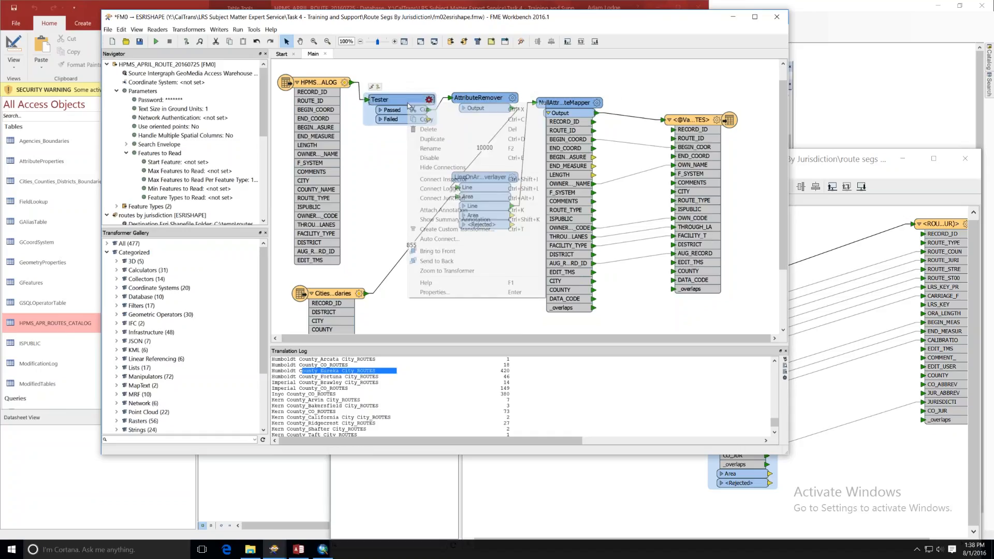
left_click(436, 129)
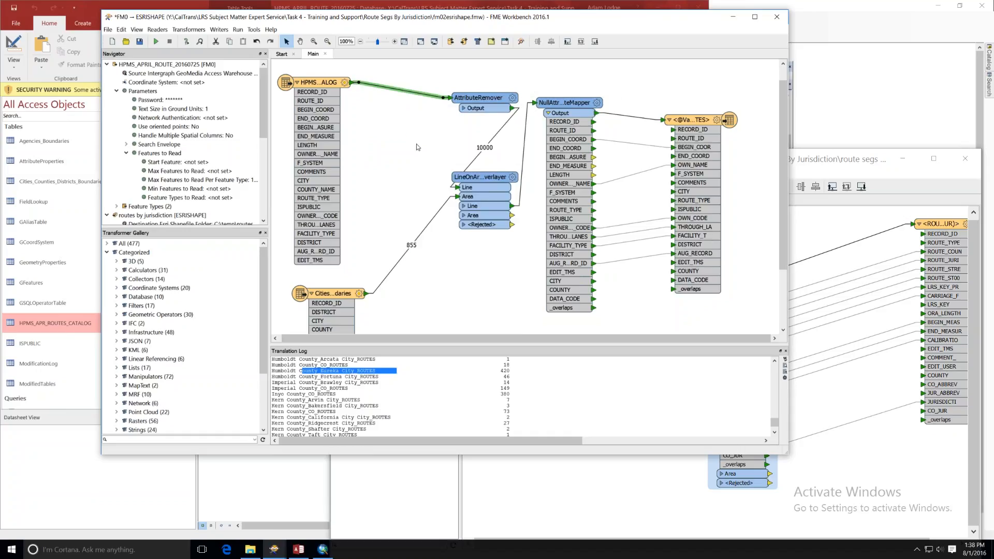
left_click(117, 92)
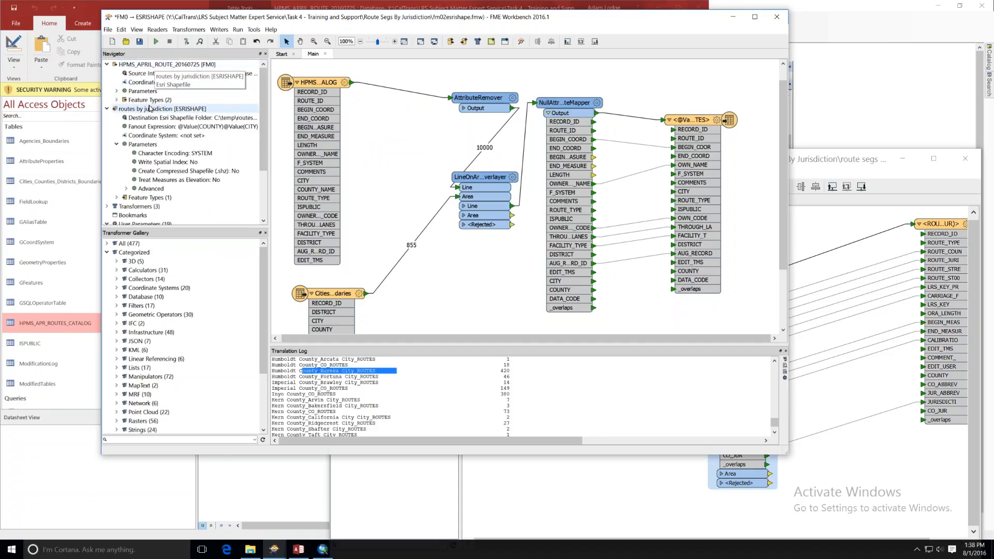
left_click(116, 99)
left_click(126, 108)
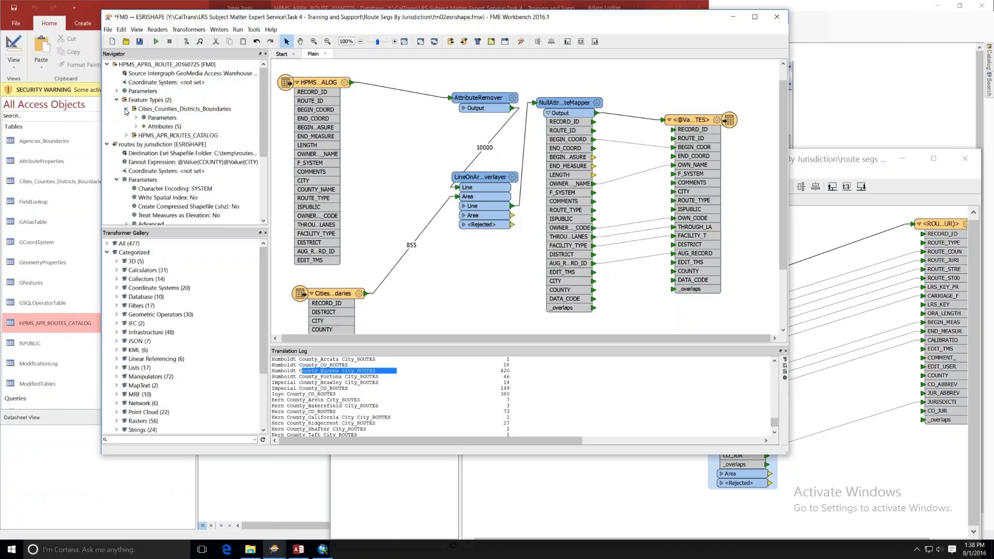
left_click(136, 118)
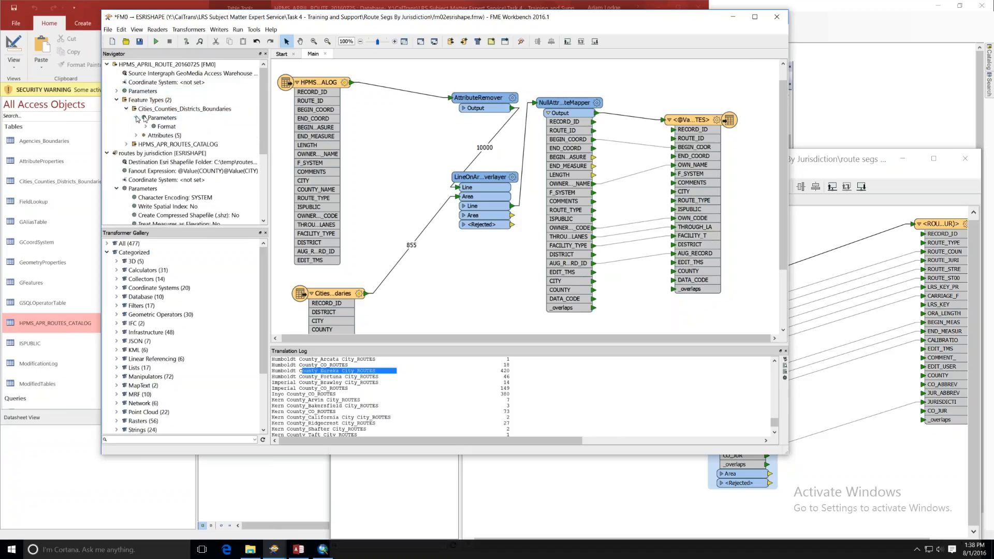
left_click(145, 127)
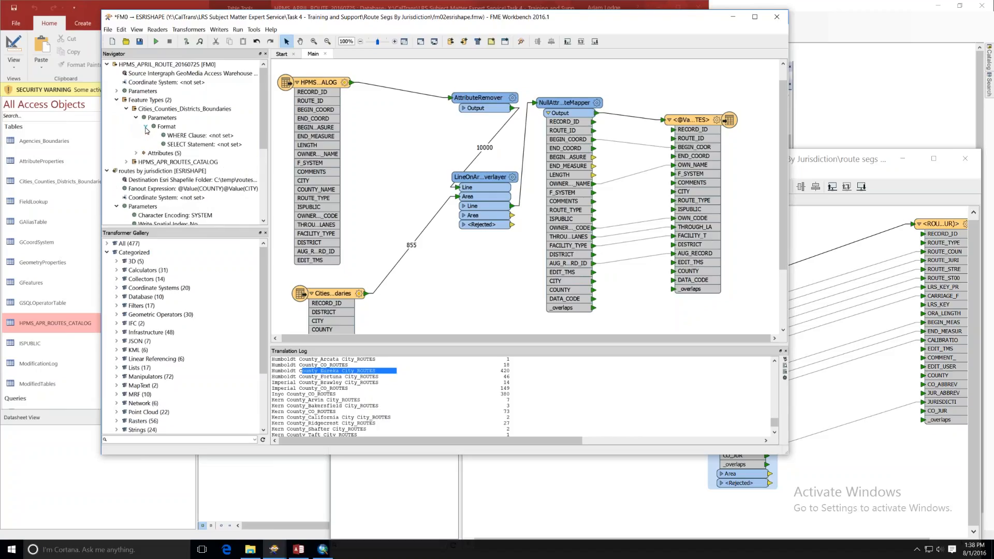
left_click(226, 136)
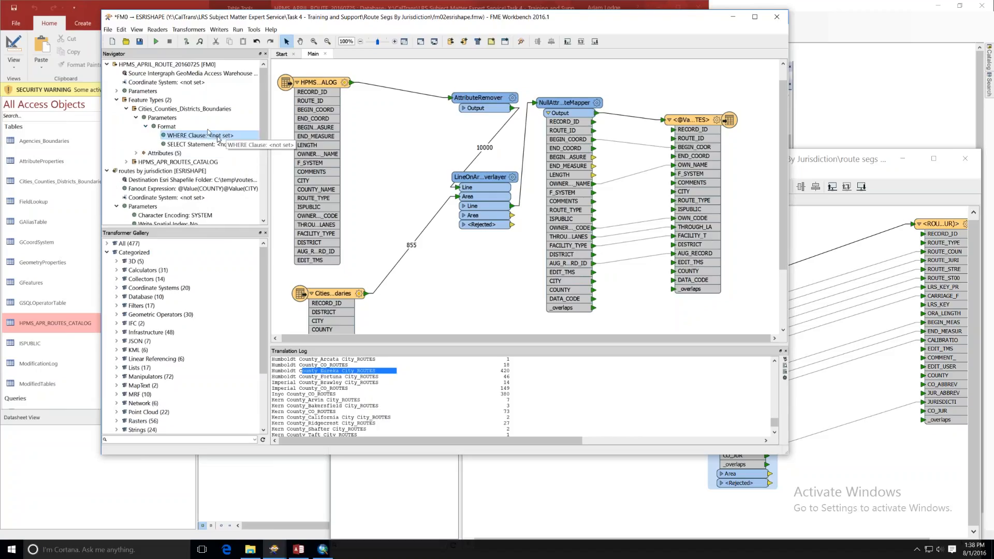
left_click(117, 100)
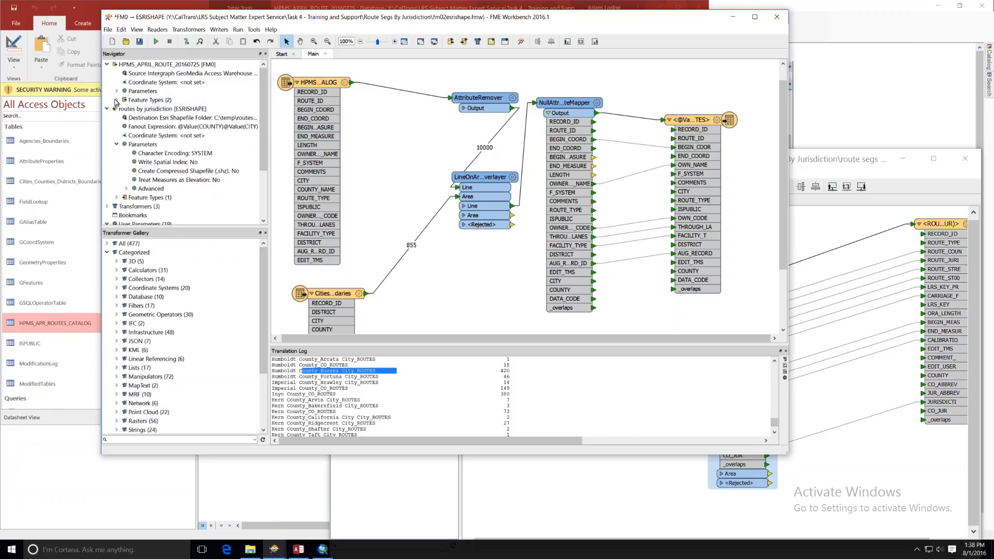
- Open the WHERE clause of the HPMS_APR_ROUTES_CATALOG feature type and begin it with "ROUTE_TYPE in ("
left_click(117, 100)
left_click(125, 109)
left_click(126, 118)
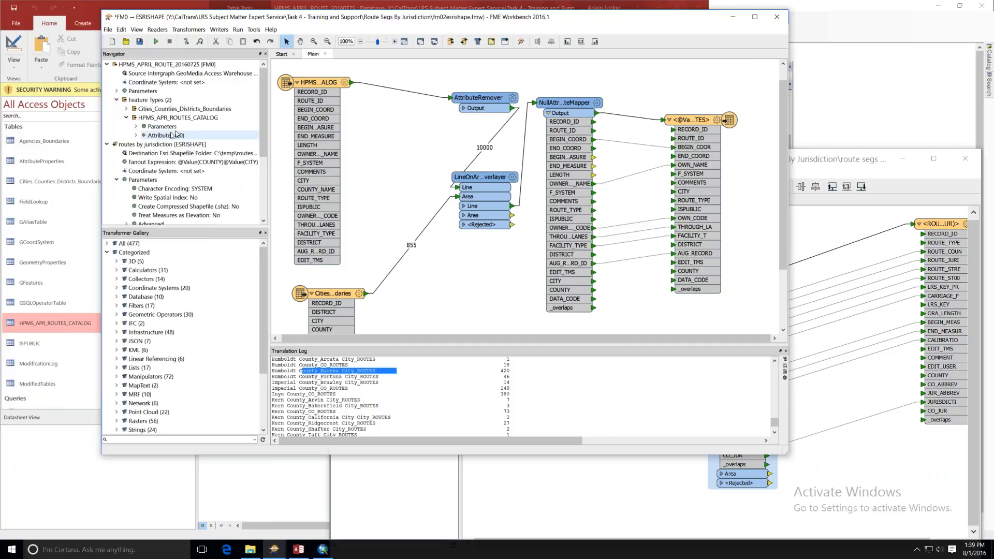
left_click(136, 127)
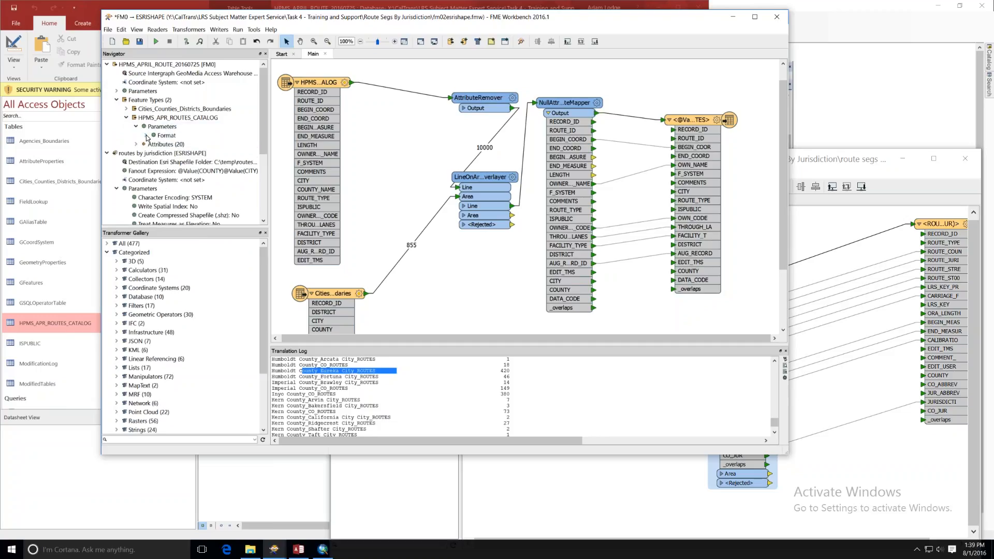
left_click(146, 135)
double_click(235, 144)
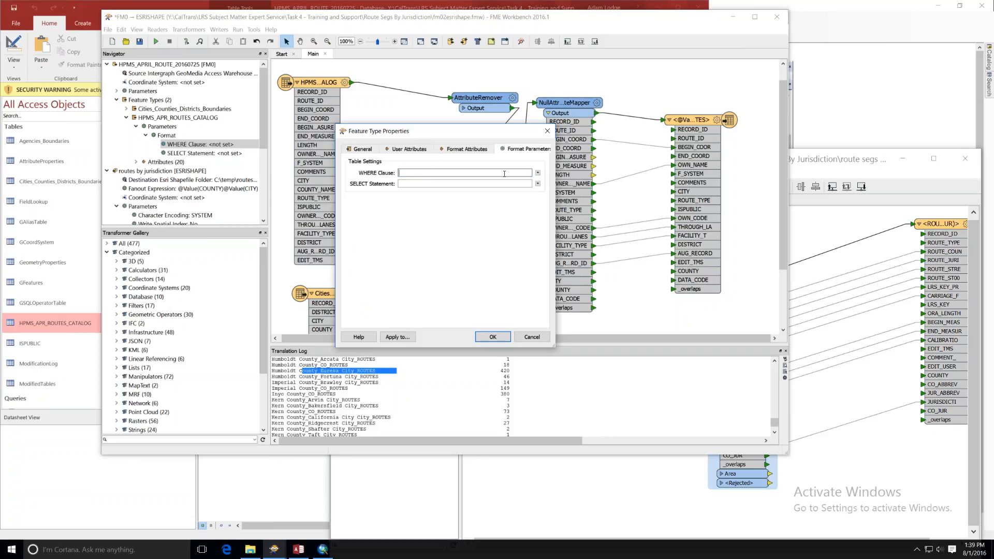
type("ROUTE_TYPE in (")
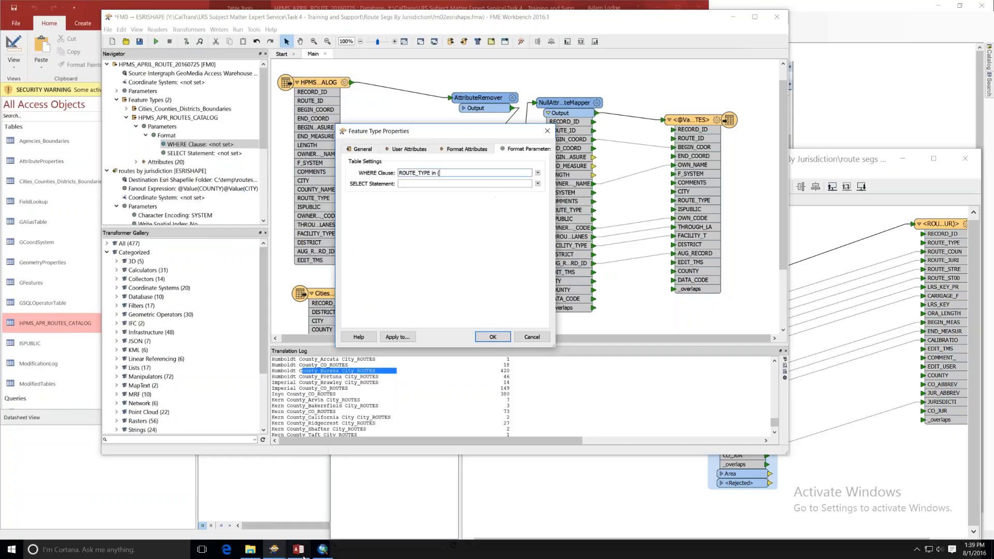
- Switch to Access and start a new query design based on the HPMS_APR_ROUTES_CATALOG table
key("alt+Tab")
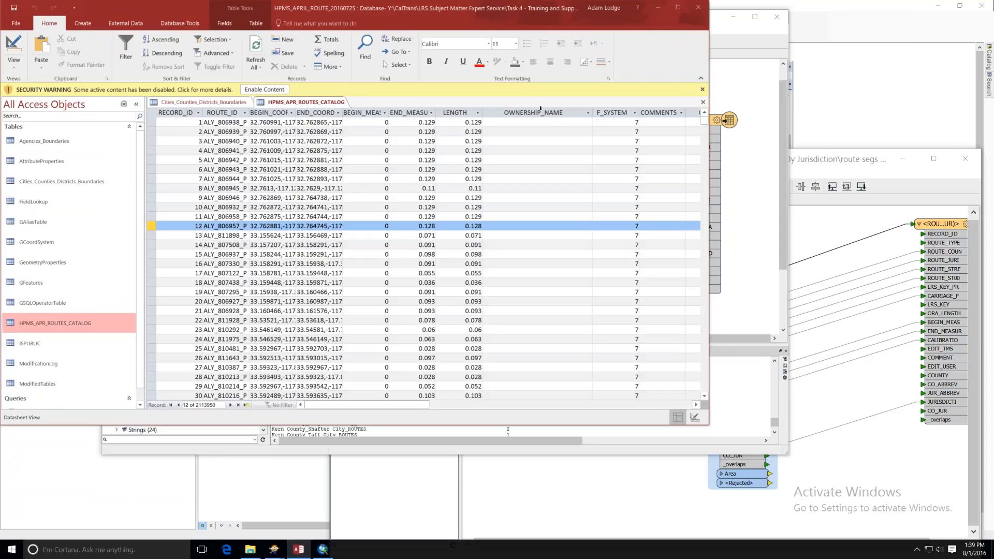
left_click(79, 26)
left_click(153, 48)
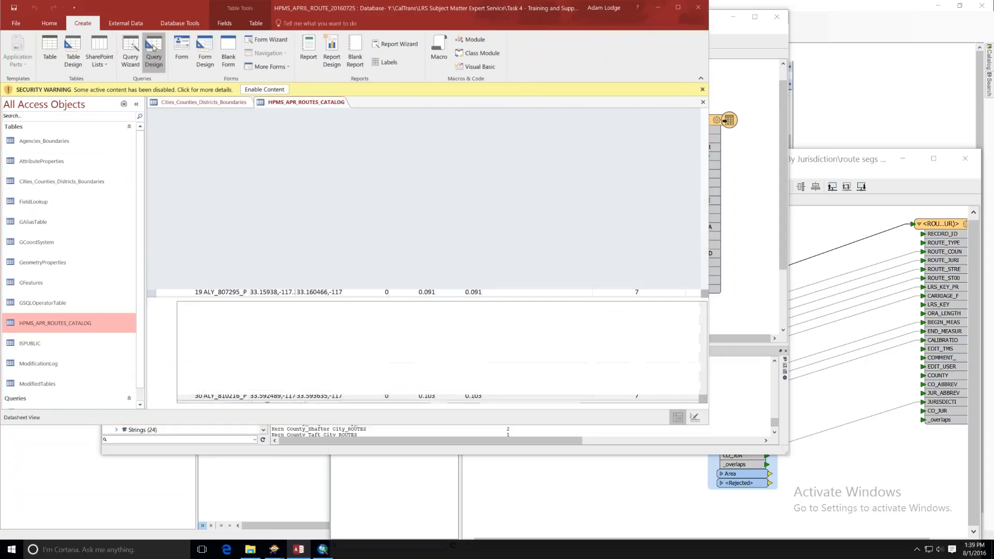
left_click(320, 384)
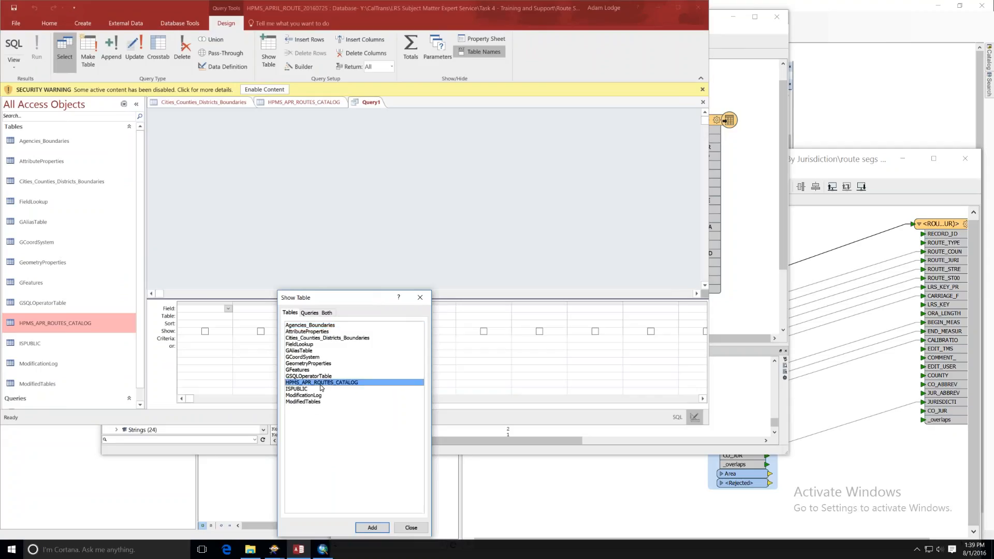
double_click(321, 384)
left_click(411, 528)
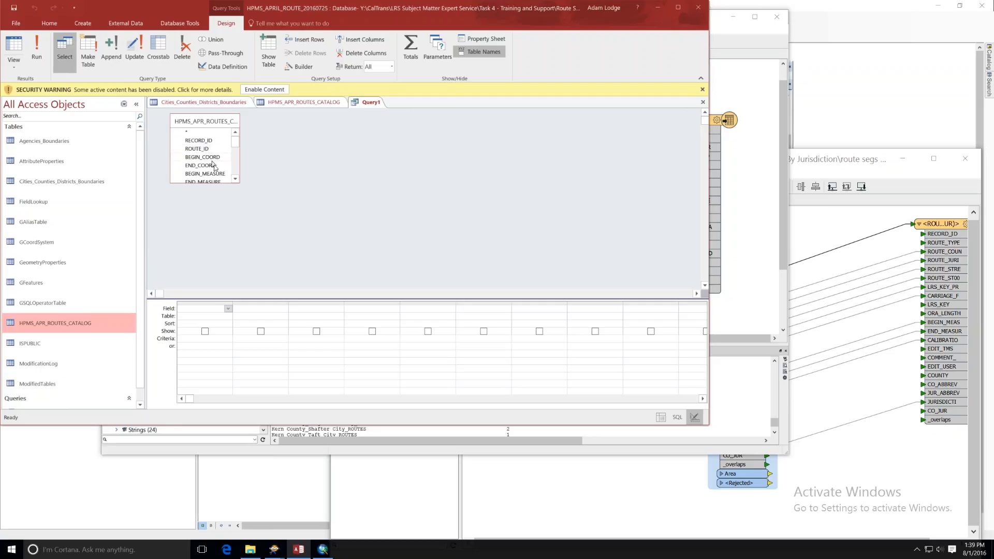
- Add the ROUTE_TYPE field to the query, turn on totals grouping and run it to list the distinct route types
left_click(234, 180)
left_click(235, 179)
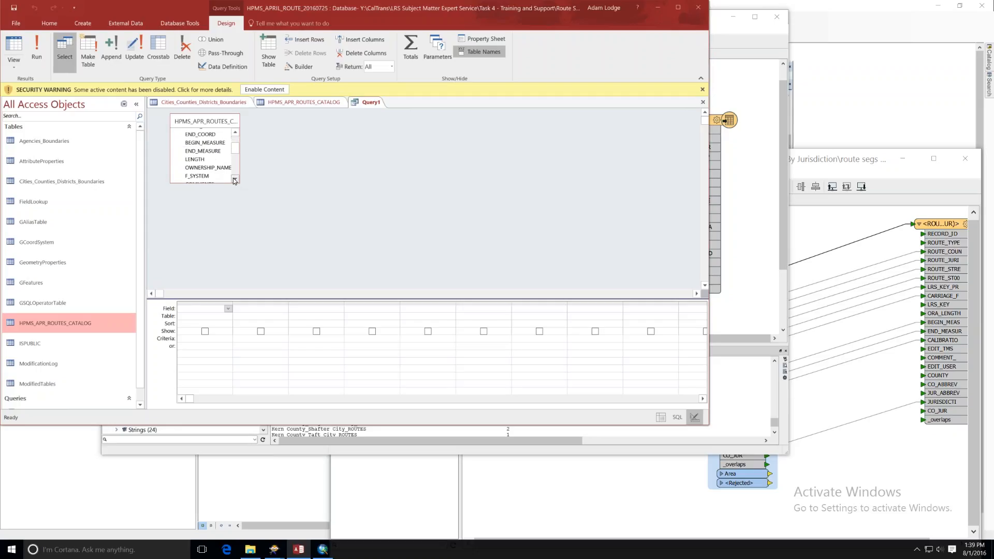
left_click(235, 179)
left_click(235, 180)
left_click(235, 179)
left_click(234, 179)
left_click(234, 179)
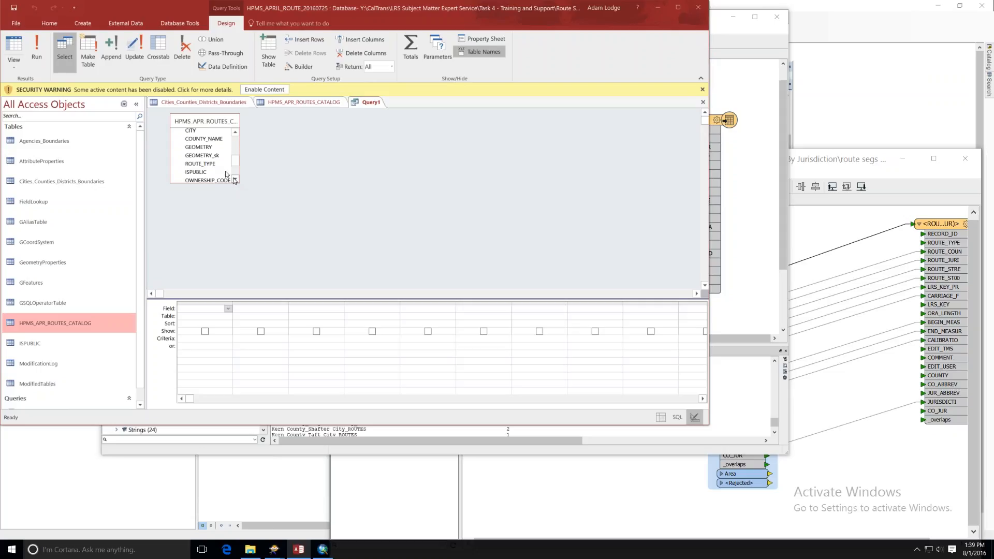
double_click(200, 164)
left_click(411, 52)
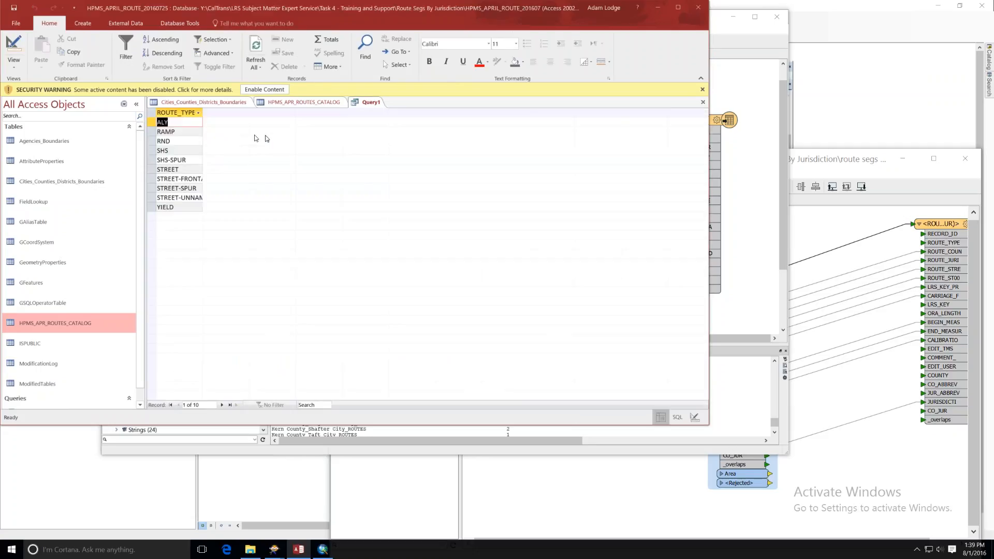
- Widen the ROUTE_TYPE result column and copy it with its heading into a new Notepad document
left_click_drag(203, 112, 263, 112)
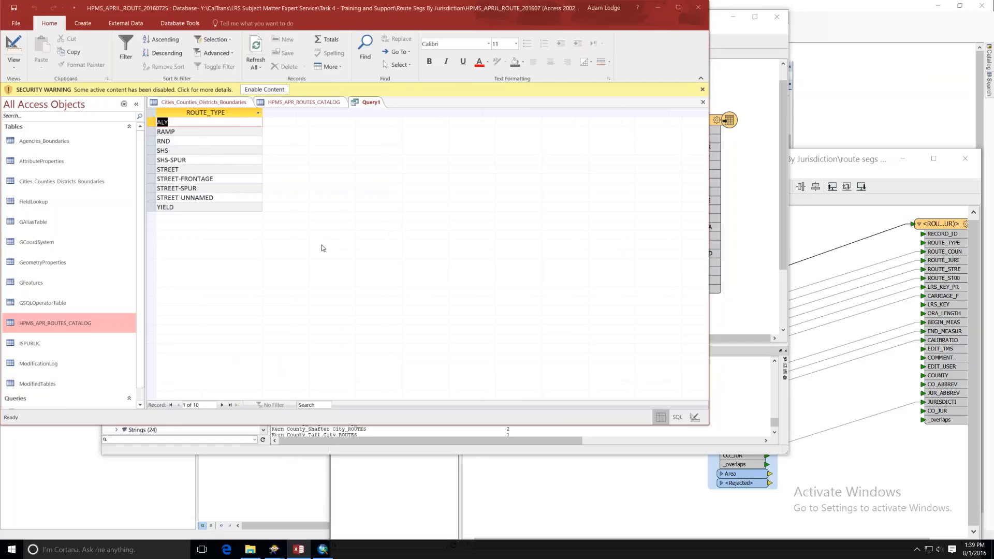
left_click(227, 179)
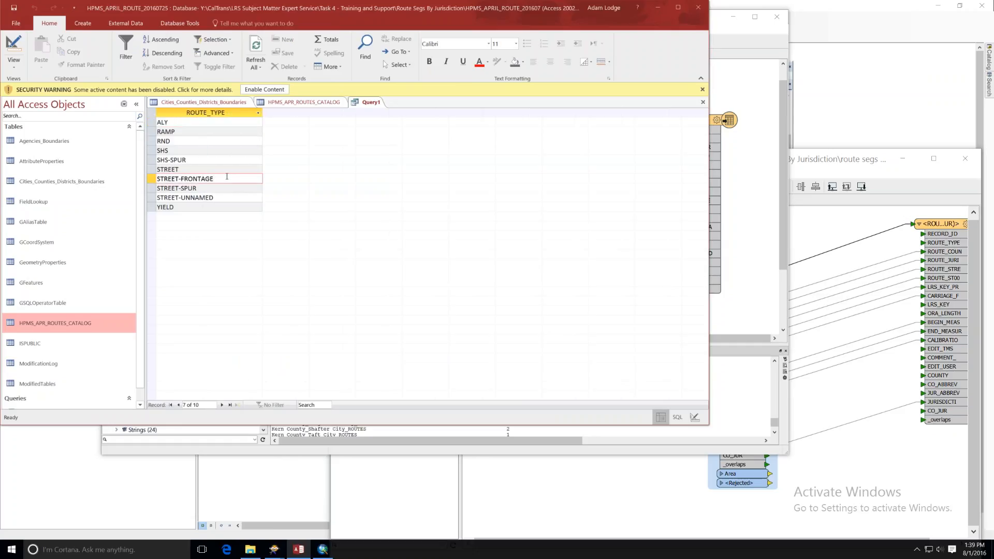
left_click(178, 114)
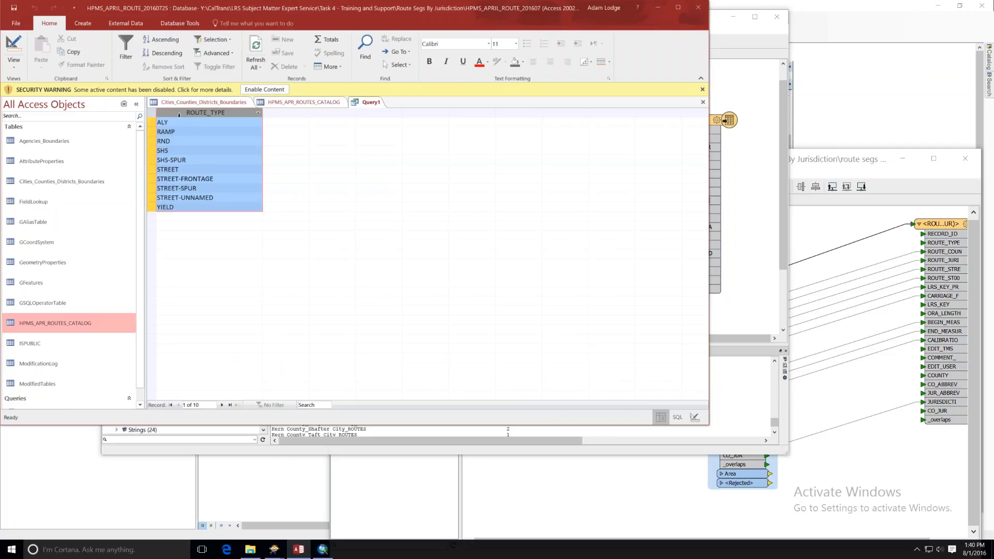
left_click(12, 549)
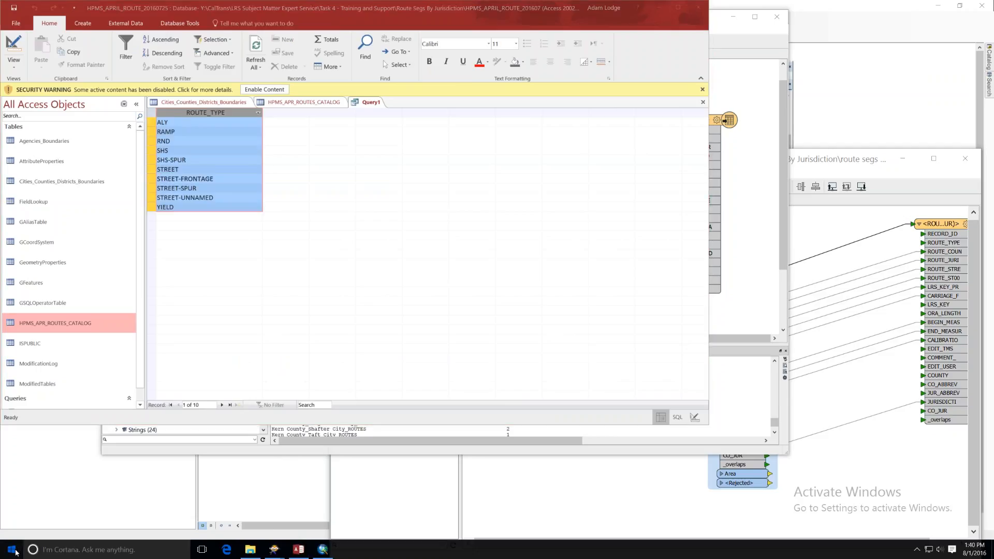
left_click(48, 326)
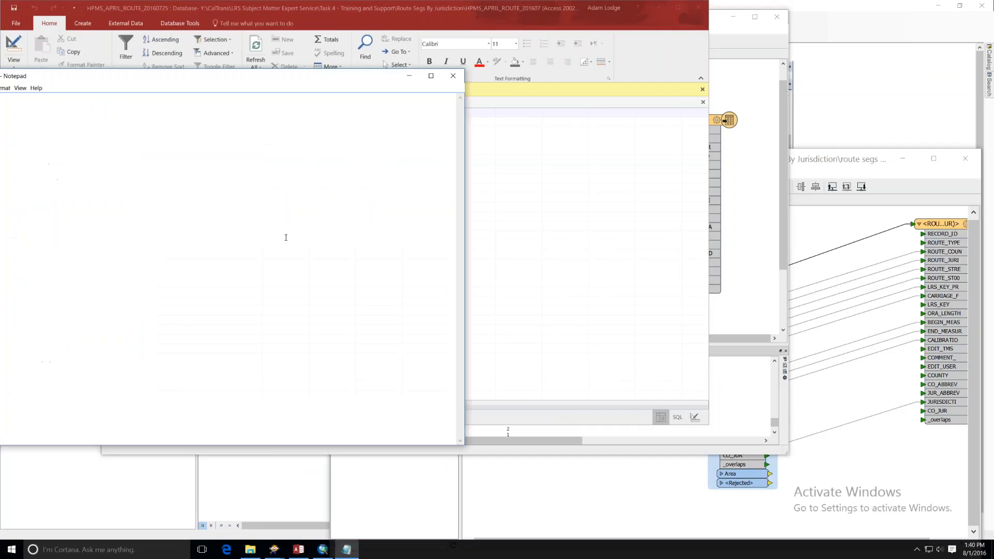
type("ROUTE_TYPE ALY RAMP RND SHS SHS-SPUR STREET STREET-FRONTAGE STREET-SPUR STREET-UNNAMED YIELD")
- Shrink the Notepad window, place it beside the Access window, and dismiss the security warning in Access
left_click_drag(177, 78, 540, 163)
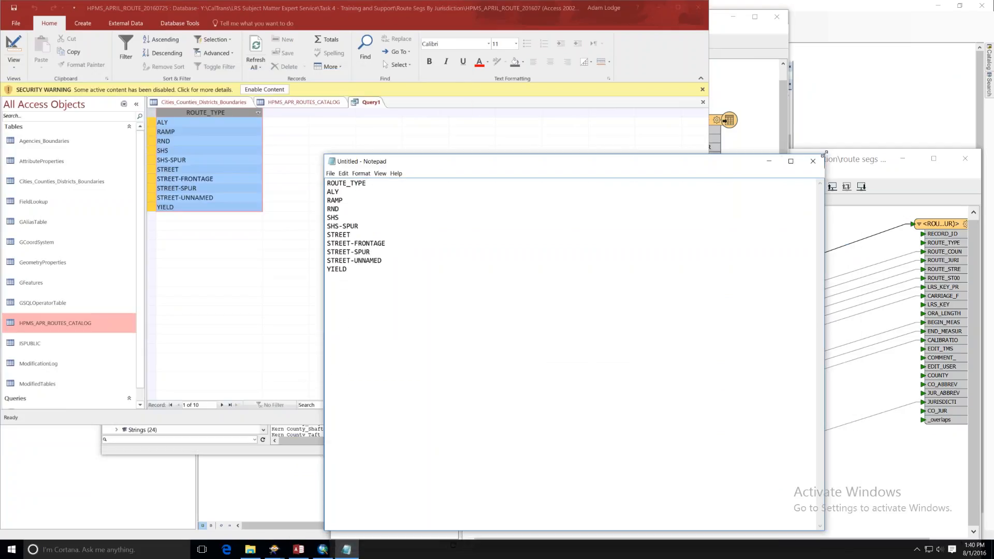
left_click_drag(823, 155, 504, 361)
left_click_drag(408, 365, 842, 71)
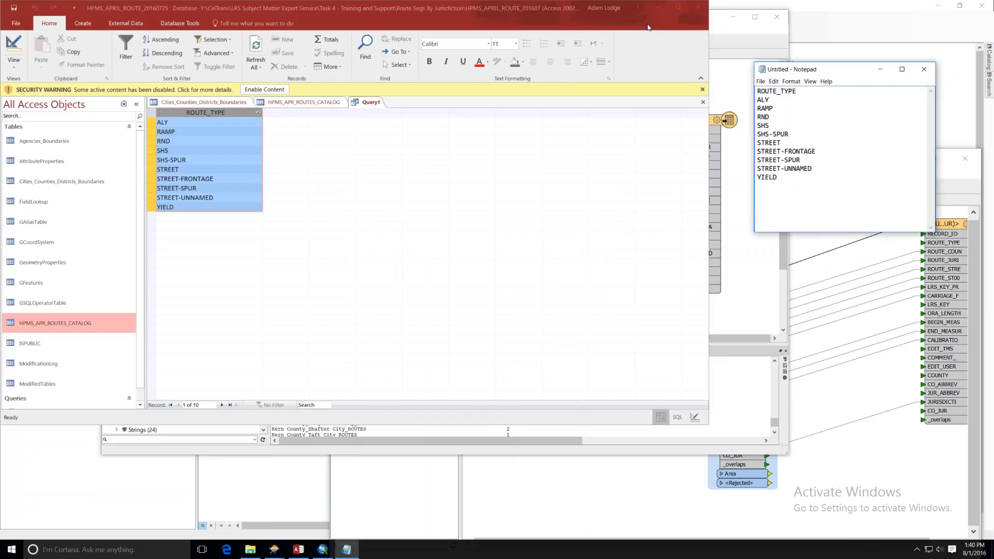
left_click(496, 174)
left_click(702, 89)
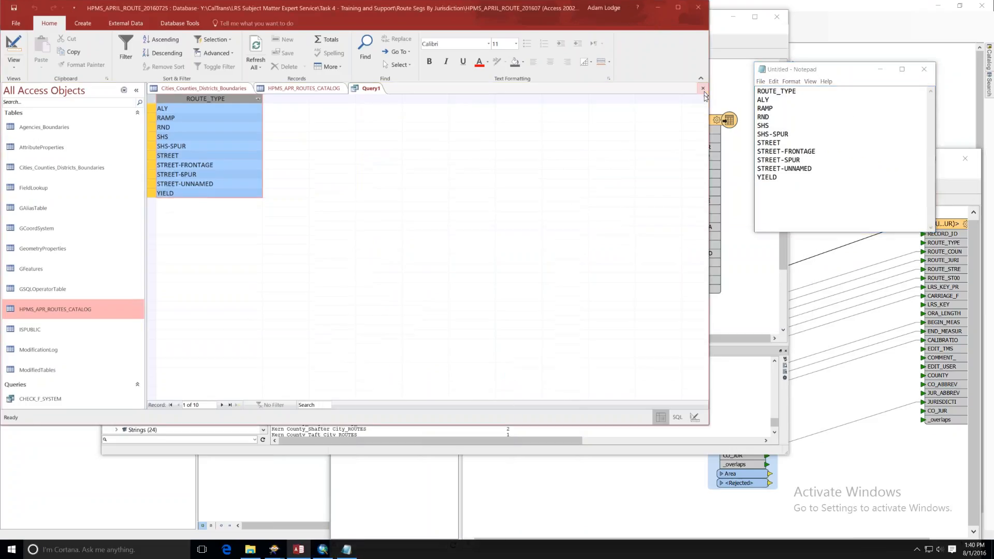
- Close the route type query and both open tables in Access without saving changes, and minimize Access
left_click(703, 91)
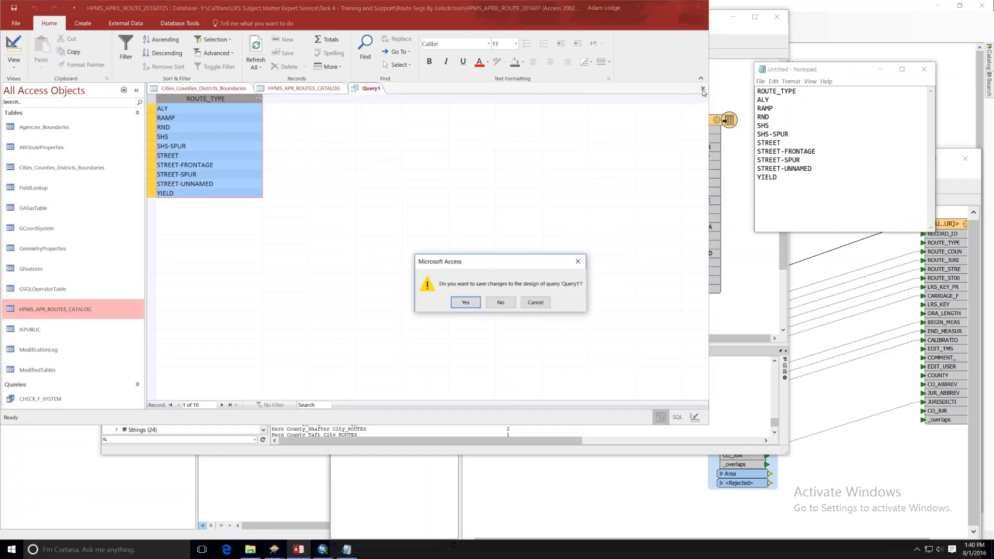
left_click(505, 302)
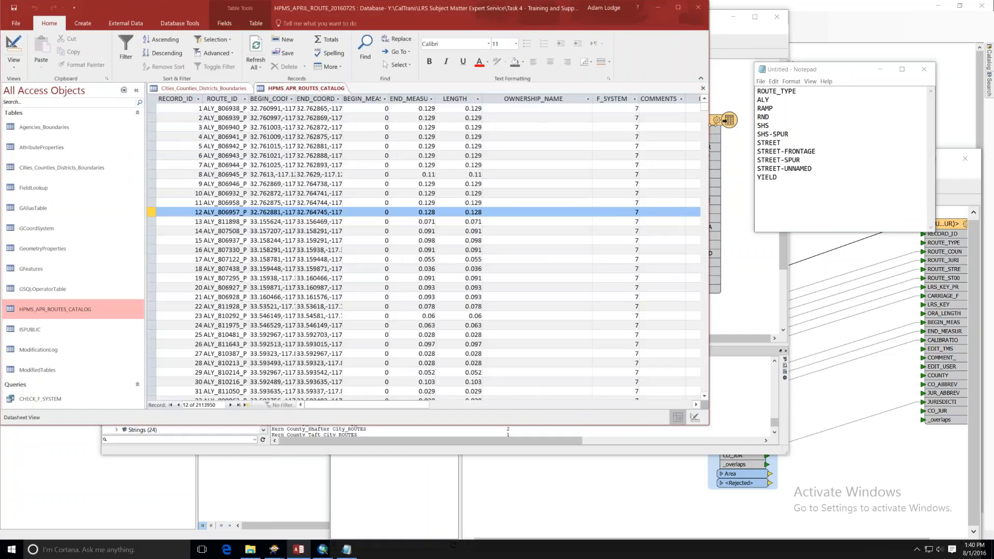
left_click(702, 88)
left_click(500, 302)
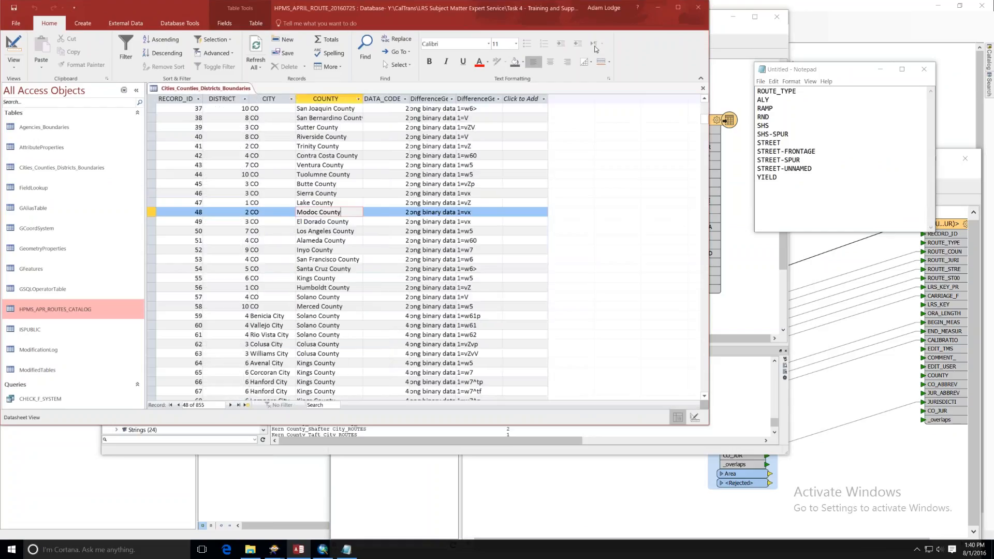
left_click(702, 88)
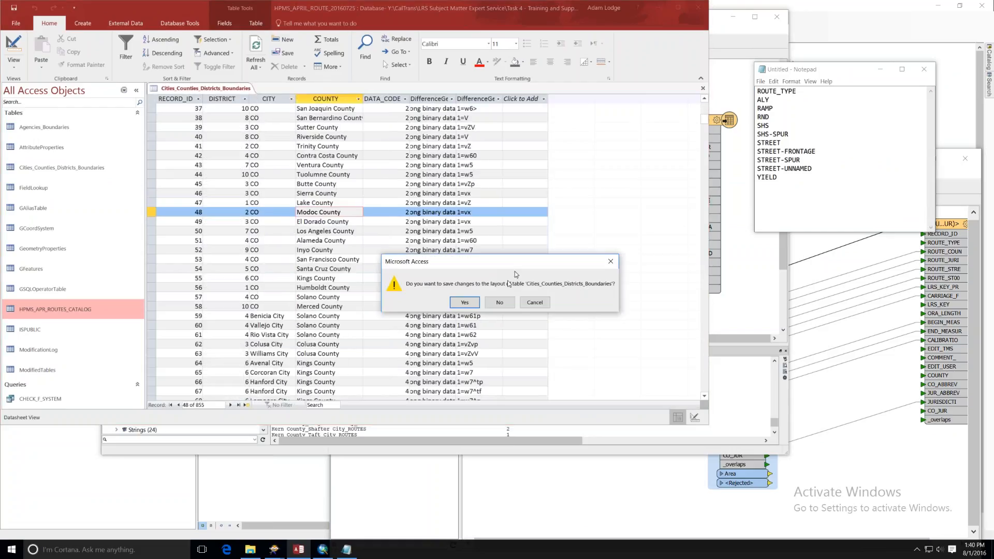
left_click(499, 303)
left_click(662, 7)
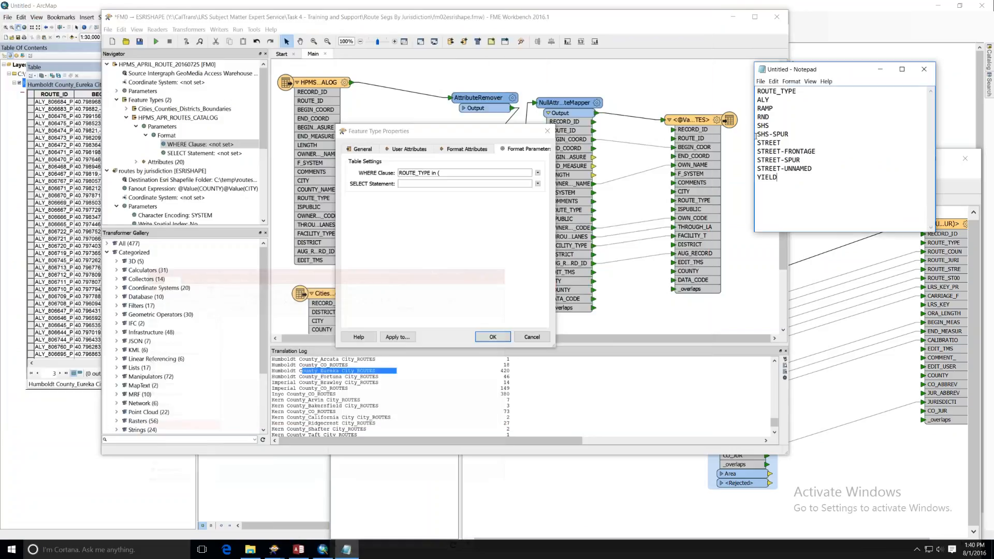
- Separate the heading from the values in Notepad with a blank line and add 'ALY' to the HPMS source's WHERE clause list
left_click(802, 93)
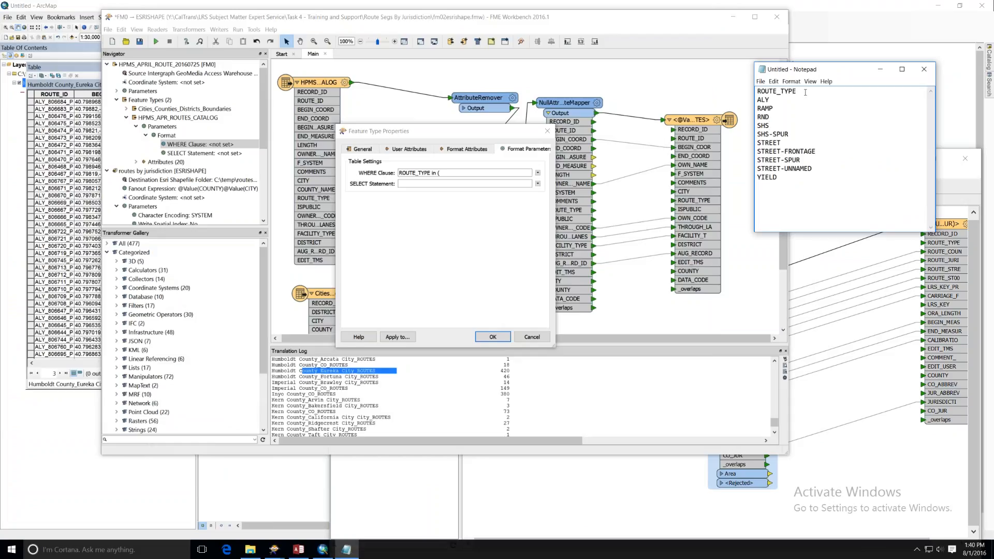
key("Return")
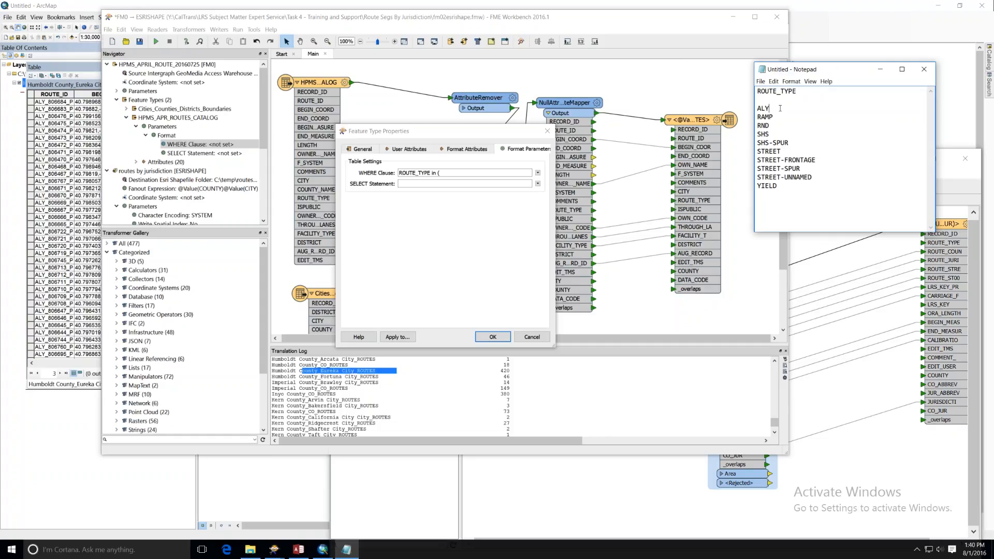
left_click_drag(778, 108, 733, 107)
key("ctrl+c")
left_click(457, 173)
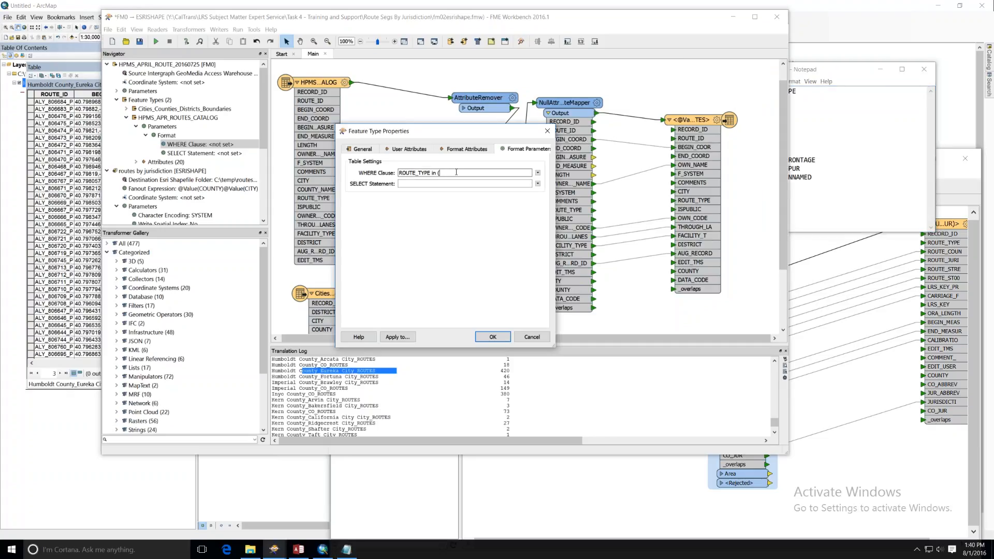
type("'")
key("ctrl+v")
- Copy RND from the Notepad list and append 'RND' to the WHERE clause
left_click(854, 140)
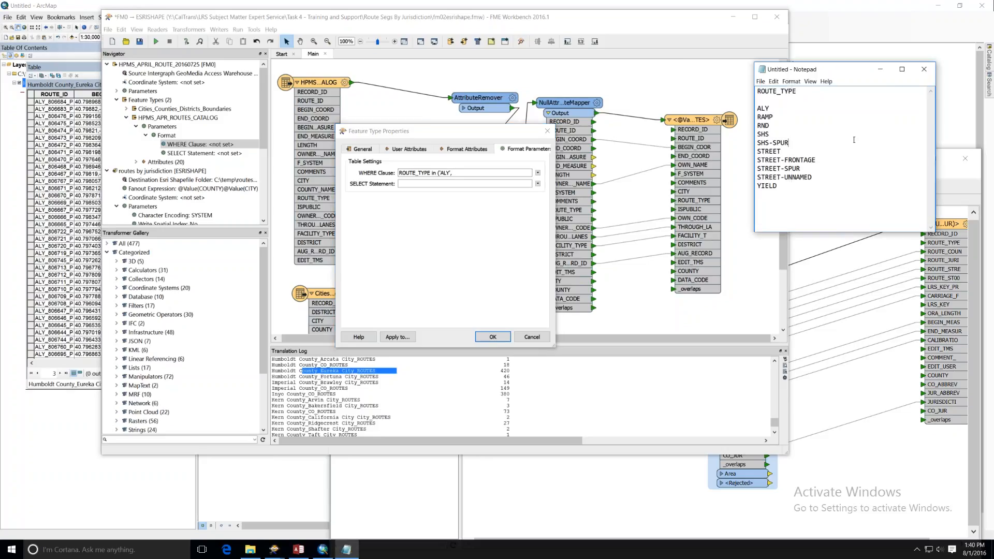
left_click_drag(773, 125, 739, 127)
left_click(772, 126)
left_click(771, 135)
left_click_drag(774, 125, 753, 126)
key("ctrl+c")
left_click(491, 173)
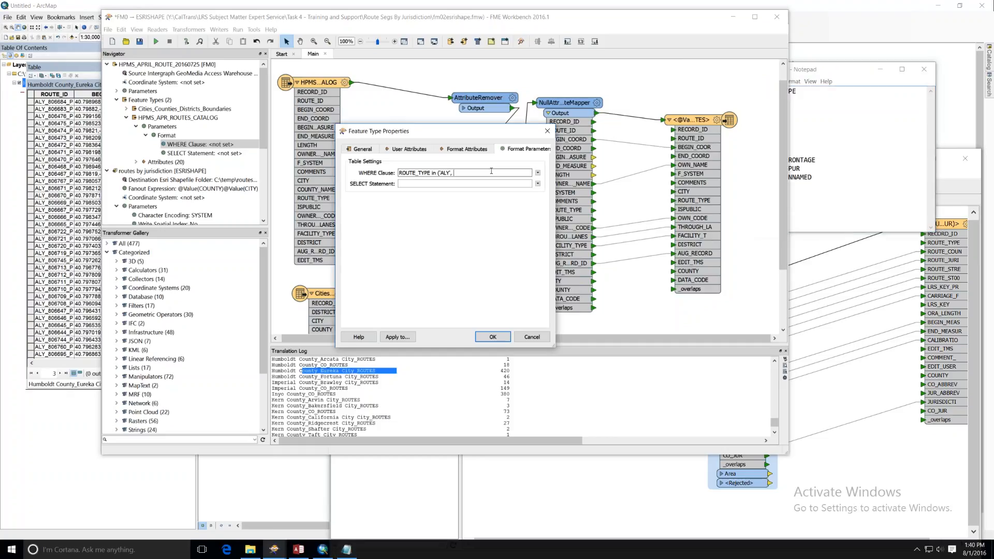
type("'")
key("ctrl+v")
- Move the Notepad window clear of the workspace and append 'STREET' from its list to the WHERE clause
left_click(808, 126)
left_click_drag(783, 71, 841, 62)
left_click_drag(819, 125, 846, 134)
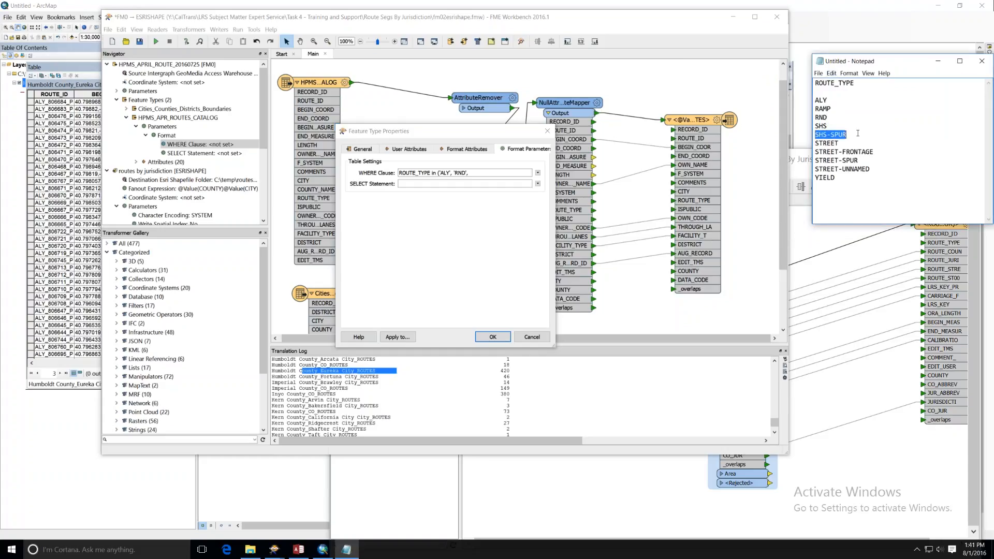
double_click(817, 143)
key("ctrl+c")
left_click(487, 174)
key("ctrl+v")
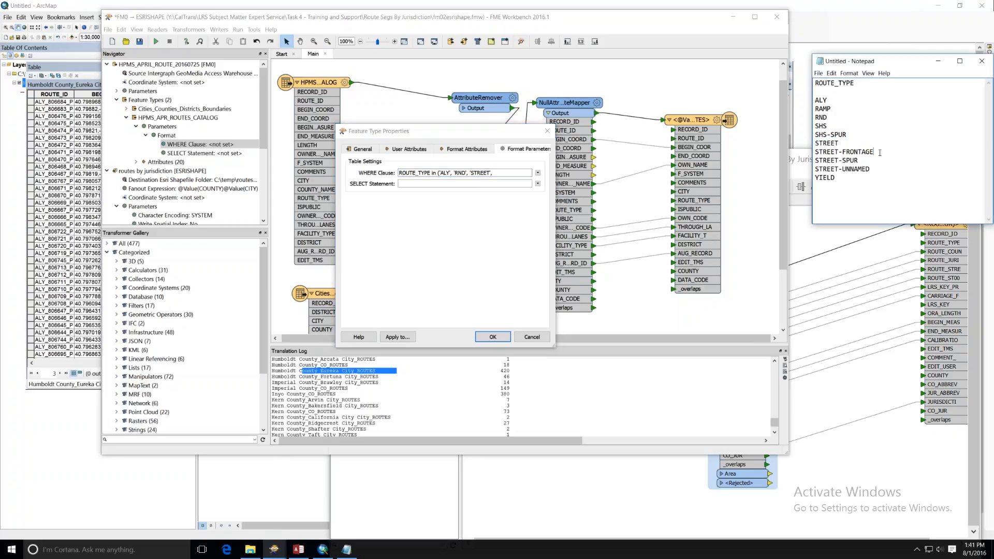
- Copy STREET-FRONTAGE from the Notepad list and append 'STREET-FRONTAGE' to the WHERE clause
left_click_drag(874, 152, 801, 152)
key("ctrl+c")
left_click(506, 173)
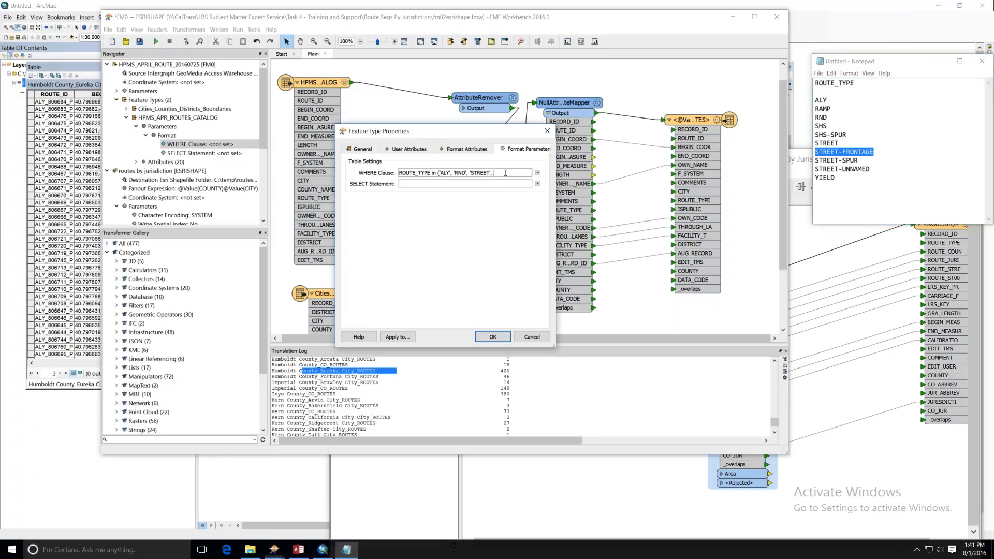
type("'")
key("ctrl+v")
type("',")
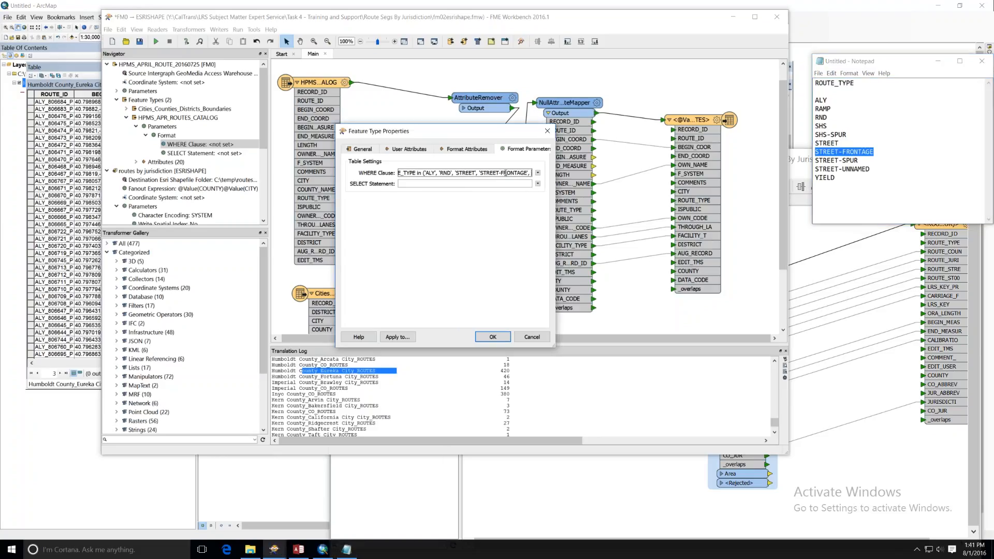
- Copy STREET-SPUR from the Notepad list and append 'STREET-SPUR' to the WHERE clause
left_click_drag(887, 162, 805, 159)
key("ctrl+c")
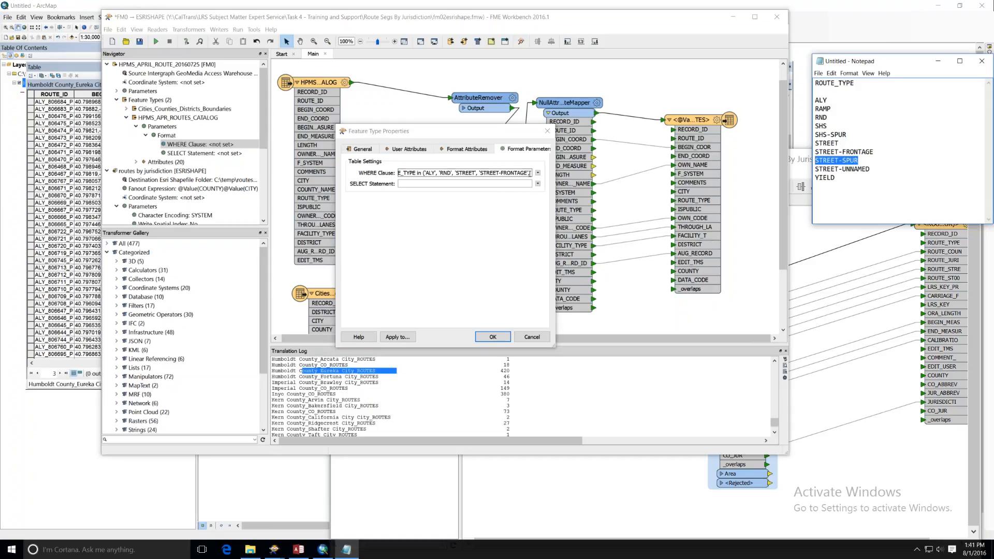
left_click(553, 177)
key("ctrl+v")
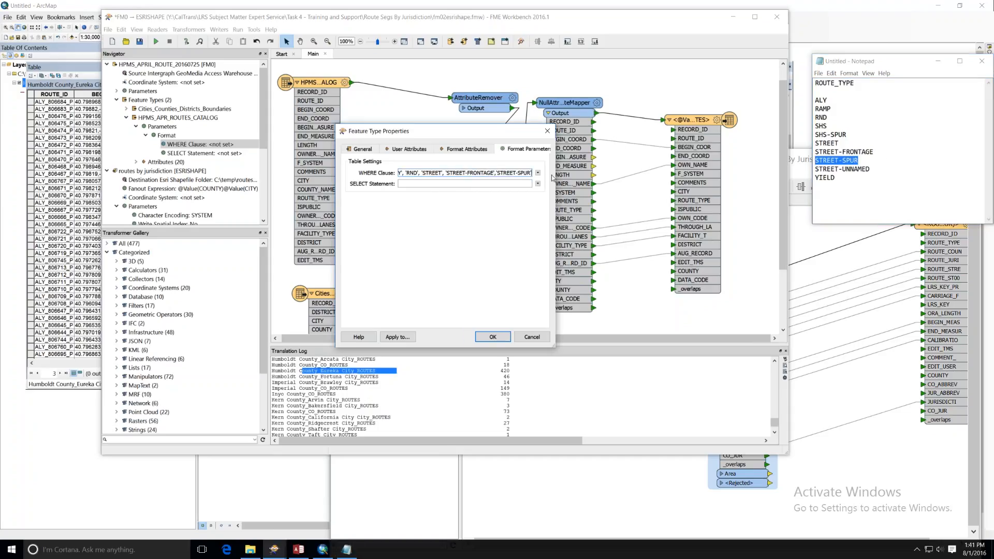
type("',")
- Copy STREET-UNNAMED from the Notepad list and append 'STREET-UNNAMED' to the WHERE clause
left_click_drag(880, 169, 801, 169)
key("ctrl+c")
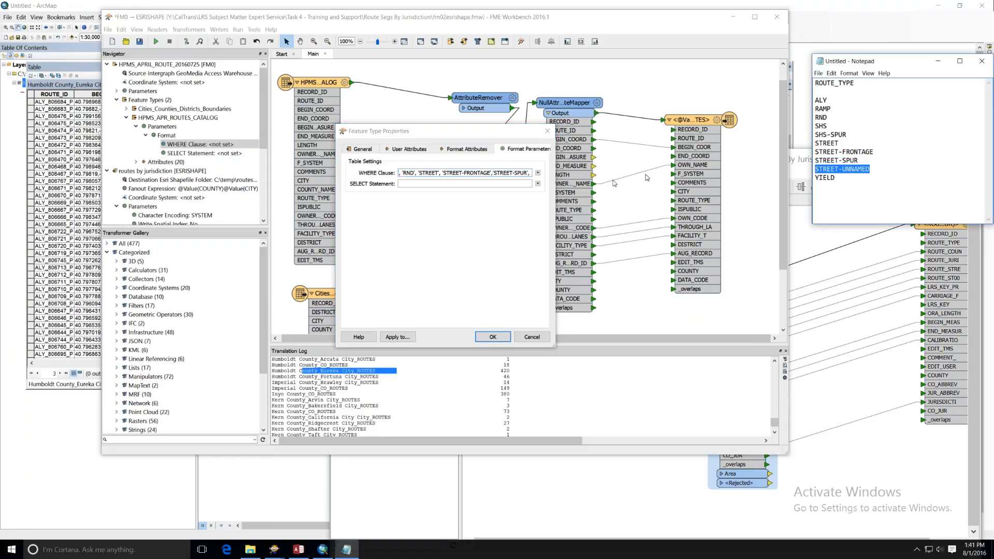
left_click(531, 173)
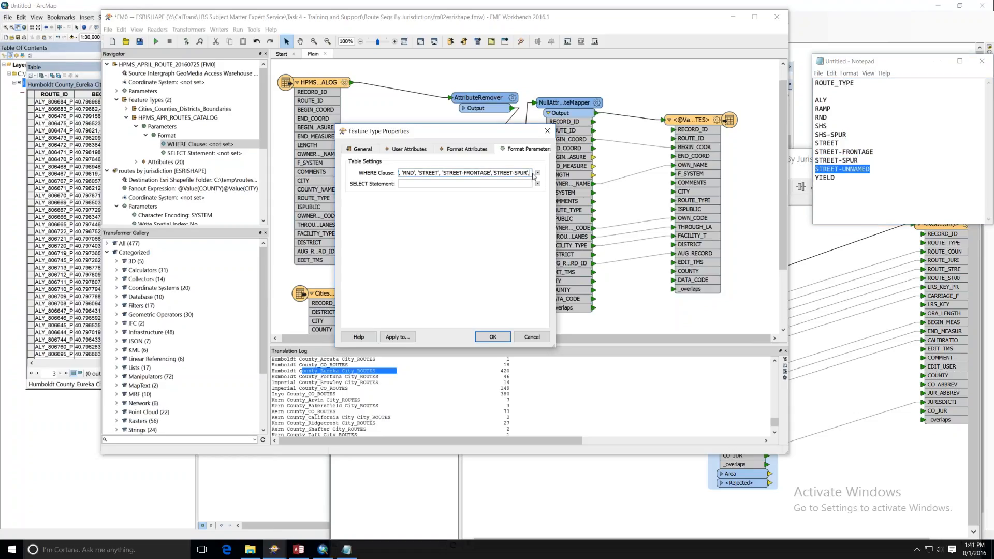
key("ctrl+v")
type(",")
- Append 'YIELD' to the WHERE clause, end the list with a closing parenthesis and apply the feature type properties
double_click(824, 178)
key("ctrl+c")
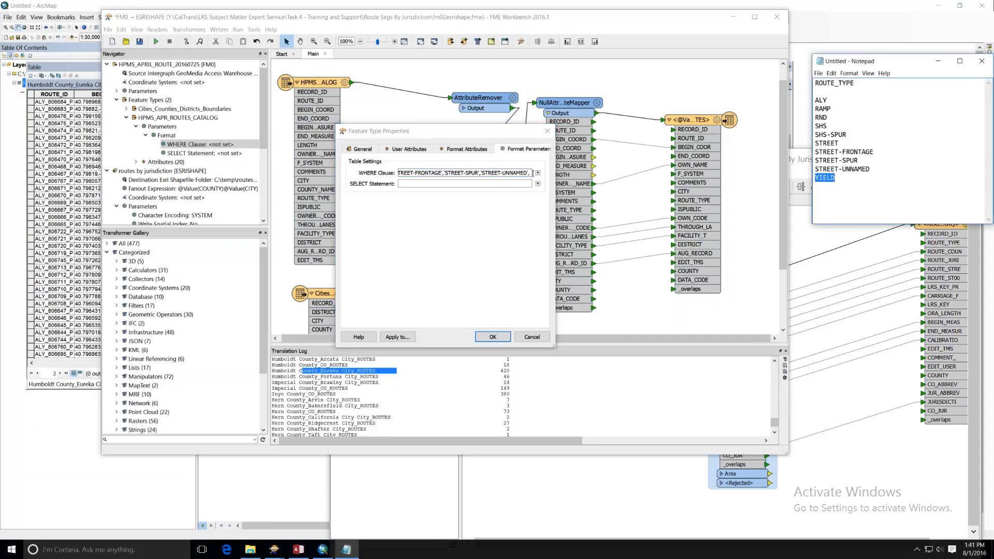
left_click(531, 173)
type("'")
key("ctrl+v")
type("'")
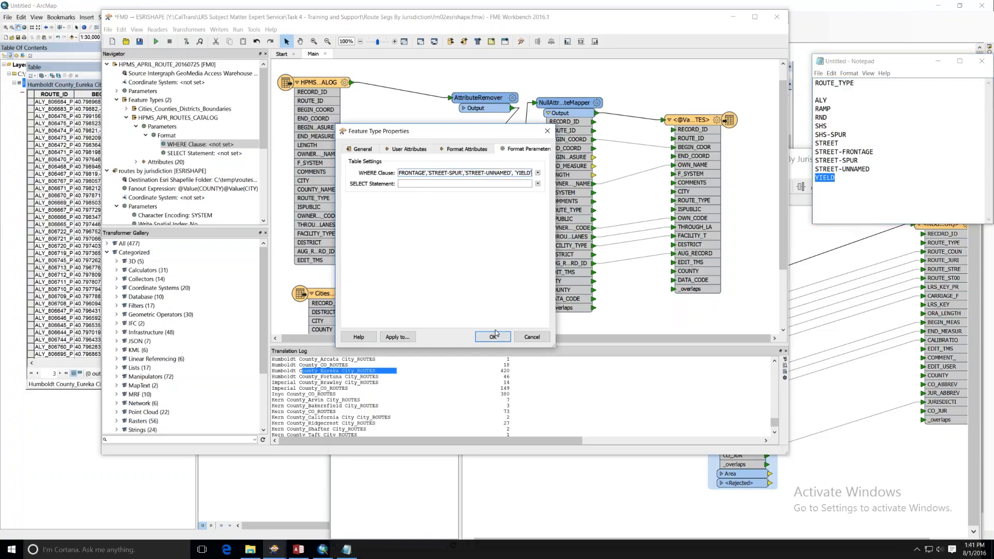
type(")")
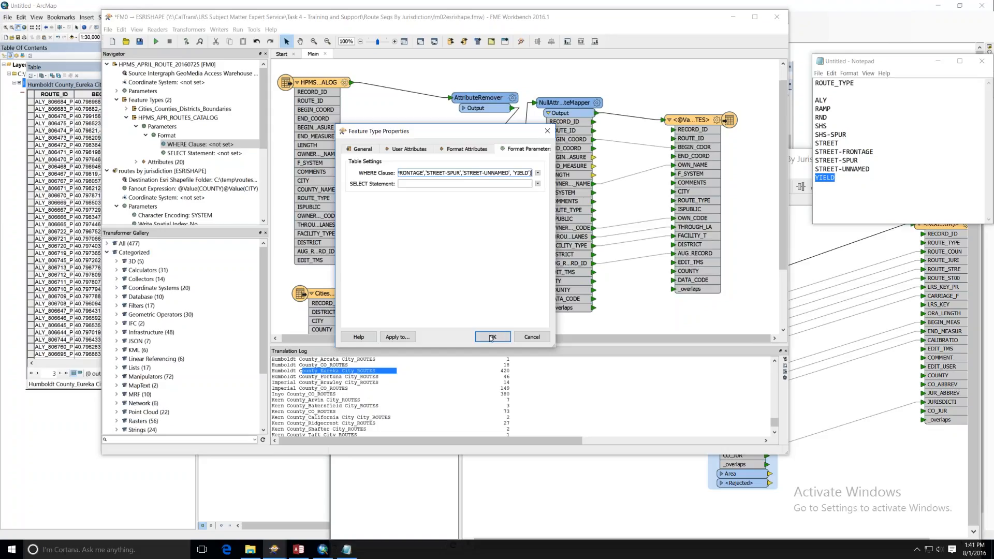
left_click(492, 337)
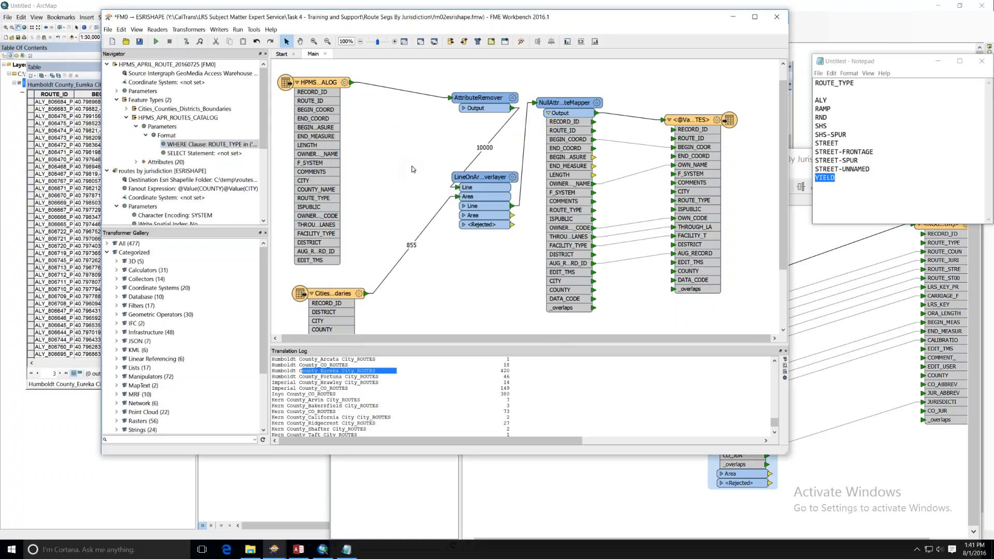
- Move the AttributeRemover transformer closer to the HPMS routes catalog source and deselect it
left_click_drag(489, 97, 426, 100)
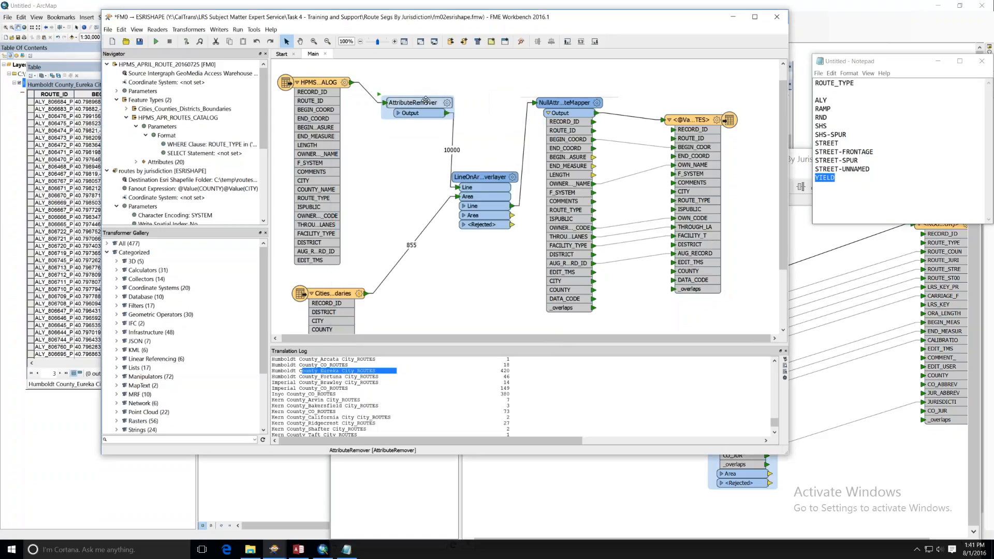
left_click(446, 89)
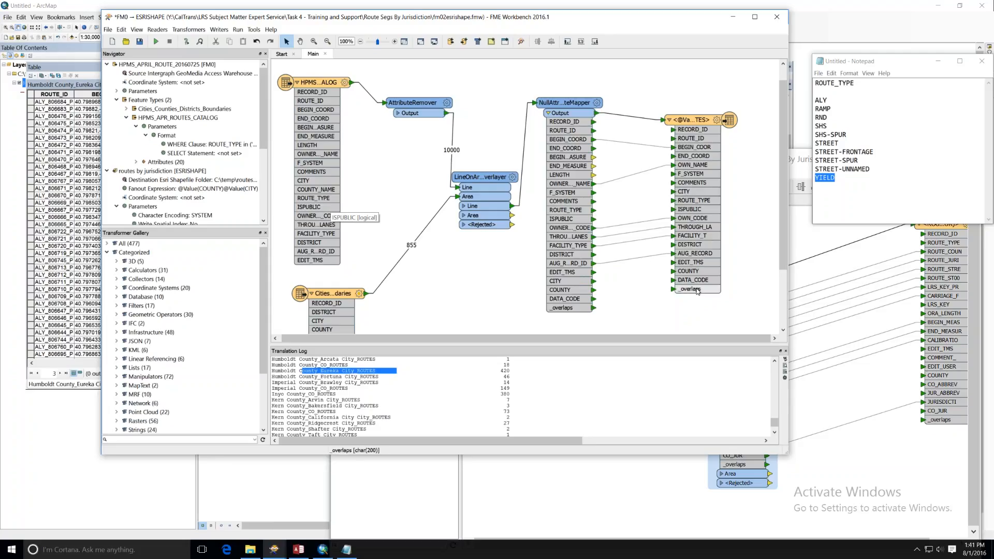
- Switch to ArcMap and examine the fields of the Eureka City routes attribute table, enlarging its window to show every column
key("alt+Tab")
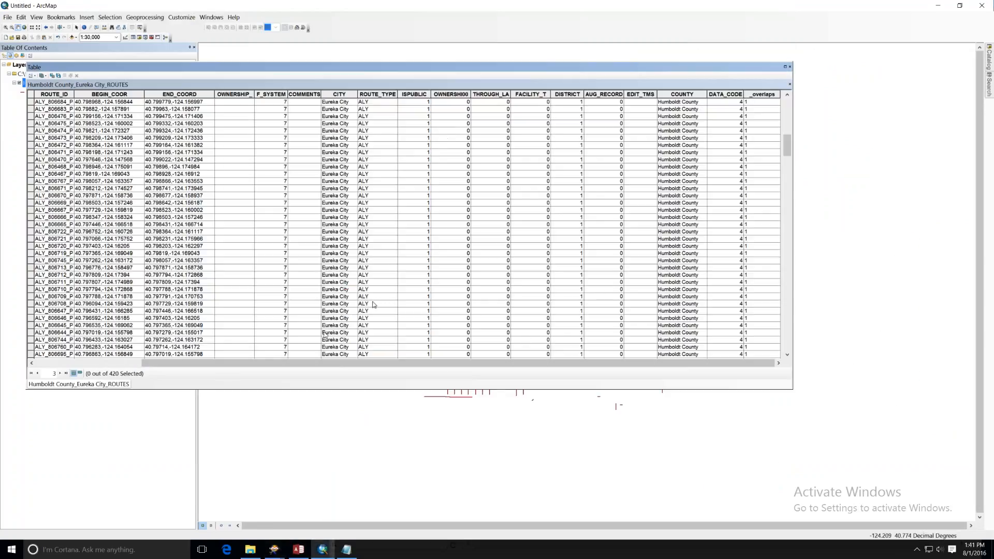
left_click_drag(194, 365, 74, 372)
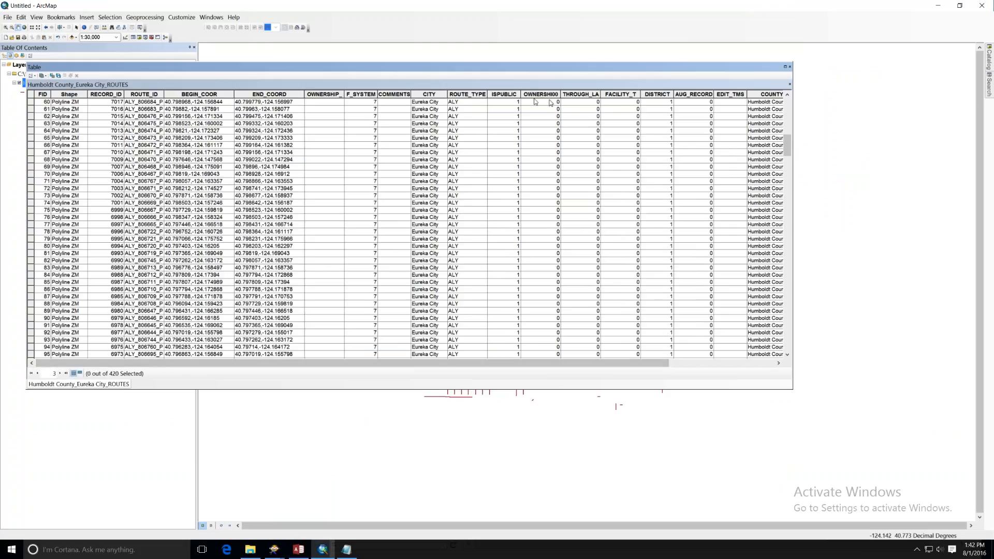
left_click_drag(787, 143, 787, 104)
left_click_drag(687, 95, 687, 127)
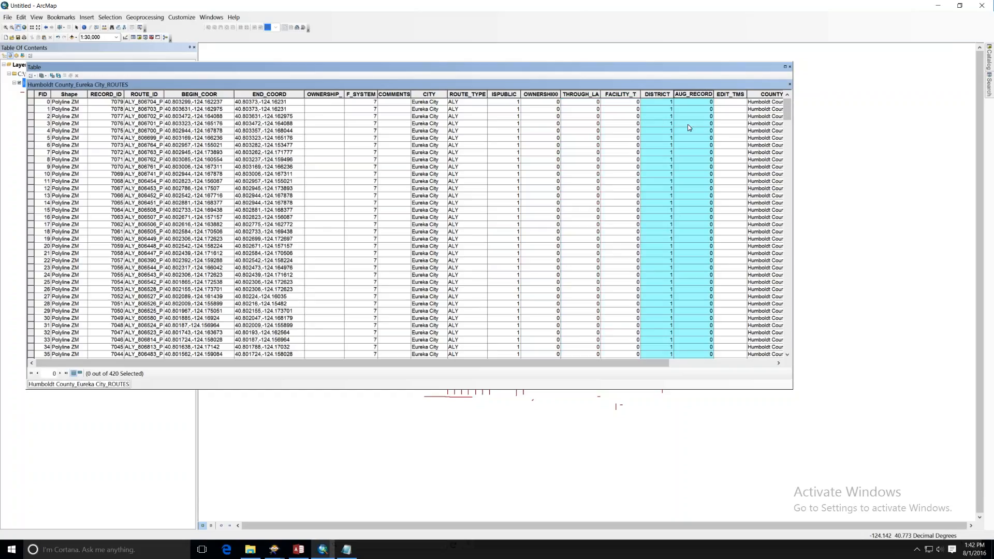
left_click(693, 123)
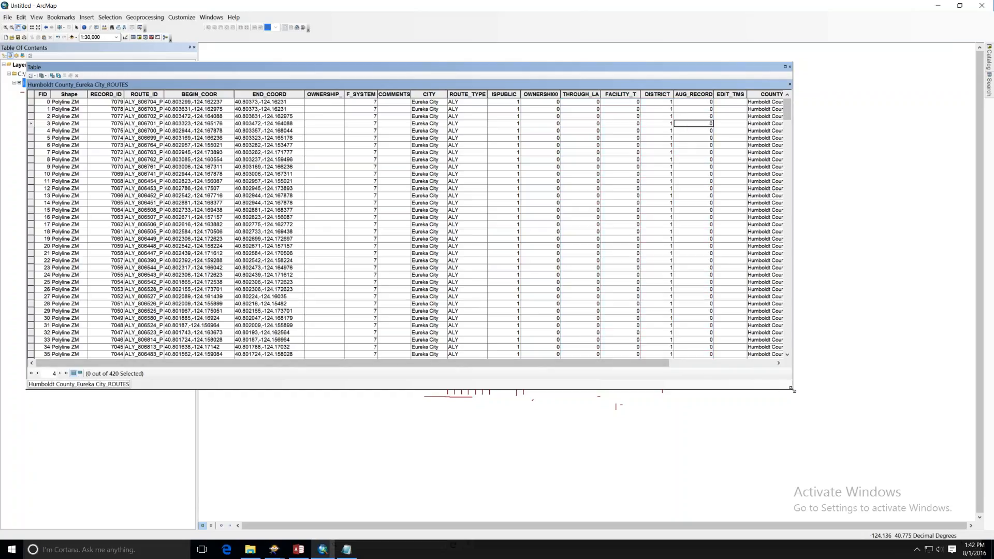
left_click_drag(793, 390, 922, 463)
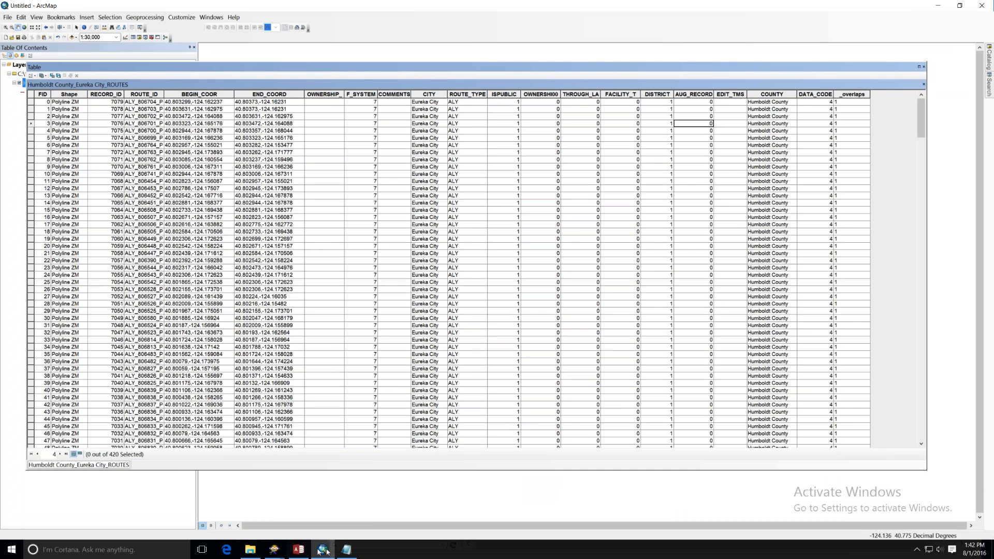
- Switch back to the shapefile workspace in FME Workbench and place its window below the ArcMap table's column headings
left_click(276, 553)
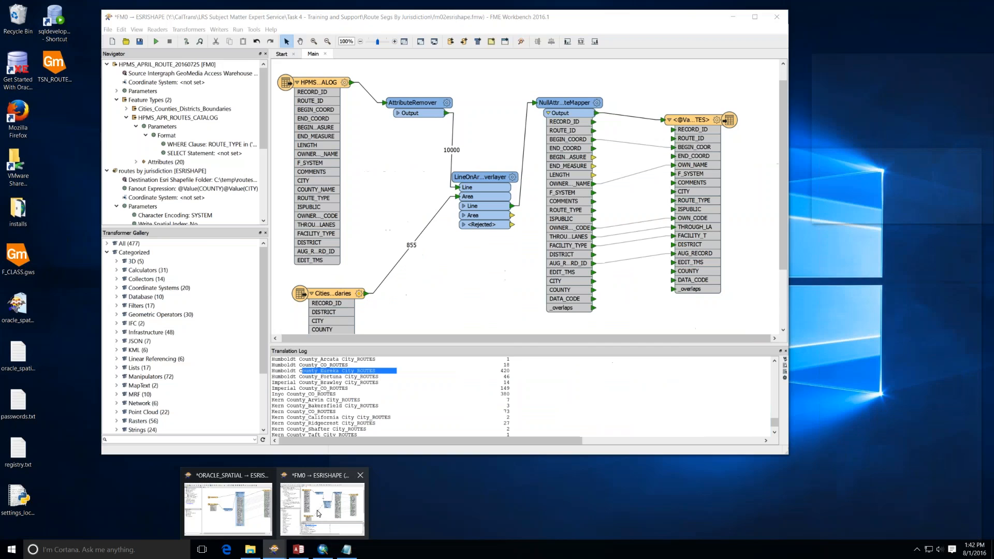
left_click(314, 520)
left_click_drag(552, 18, 617, 385)
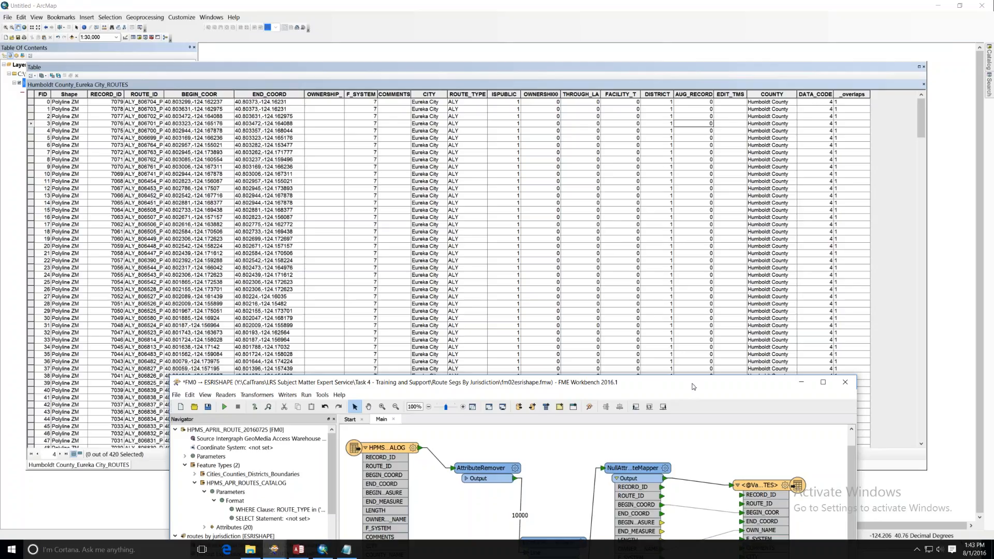
left_click_drag(693, 386, 611, 154)
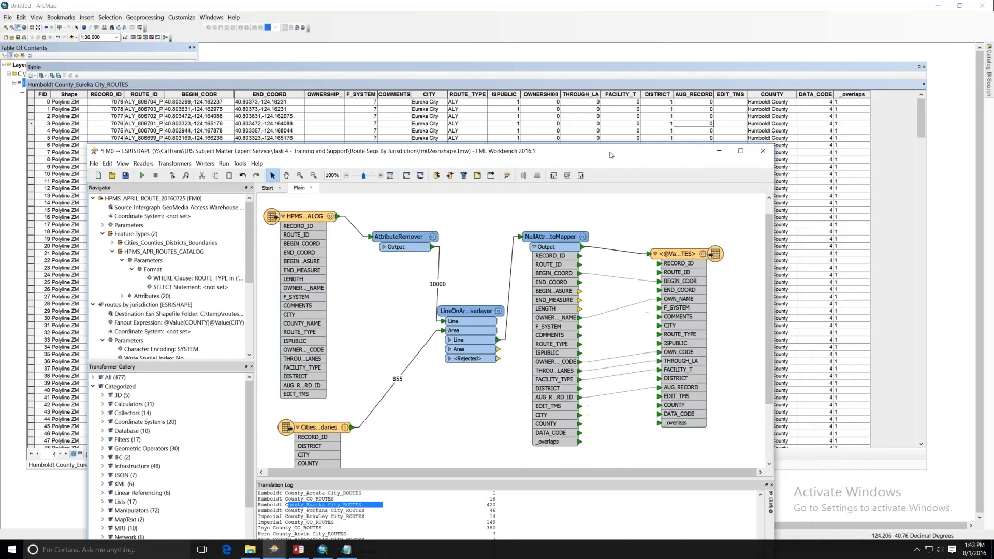
- Remove the attributes ISPUBLIC through EDIT_TMS from the user attributes of the routes by jurisdiction writer feature type
left_click(702, 255)
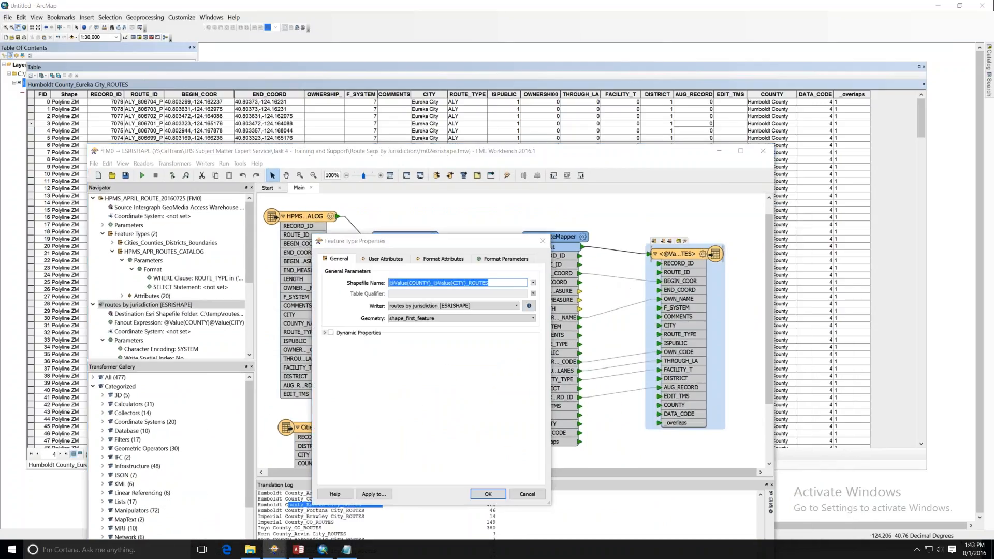
left_click(492, 260)
left_click(444, 259)
left_click(385, 259)
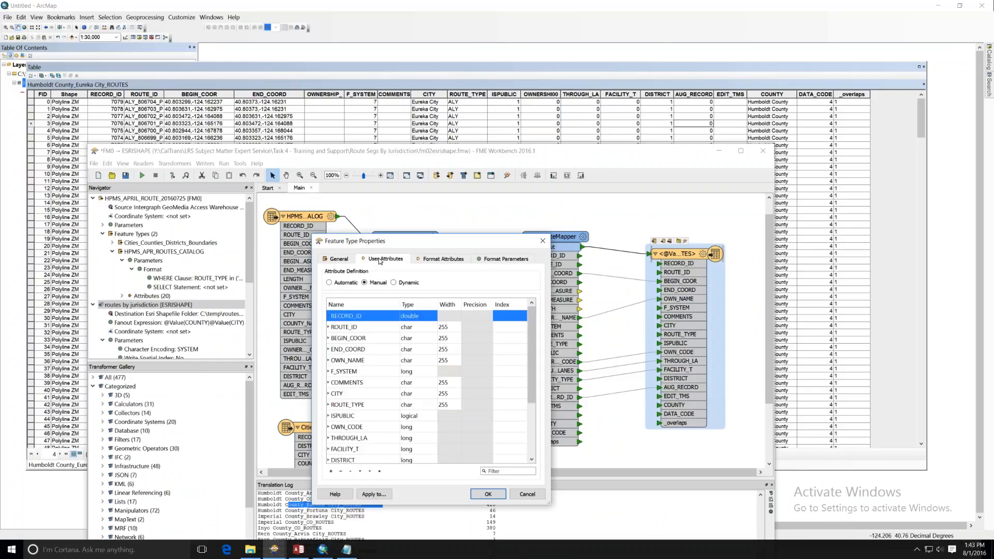
scroll(411, 391, "down", 2)
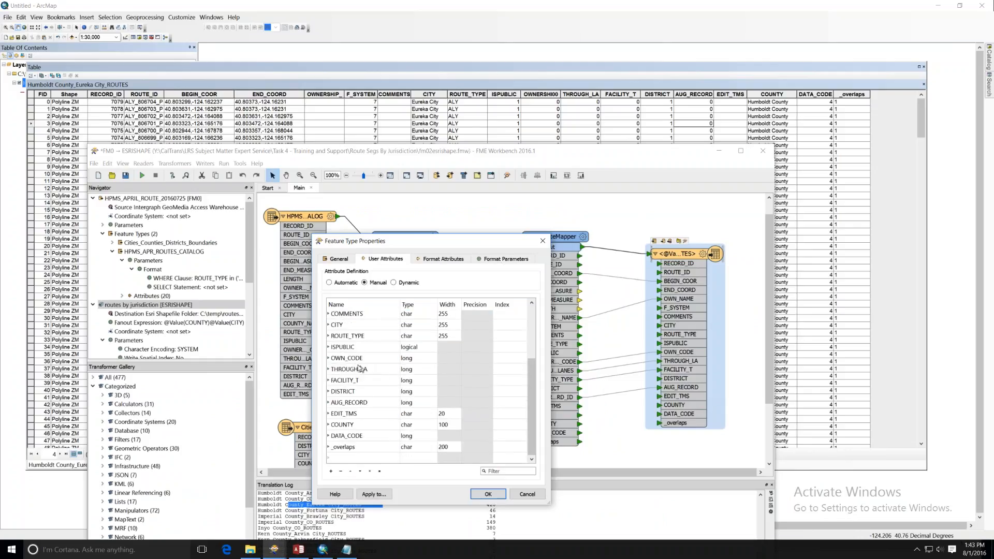
left_click(368, 349)
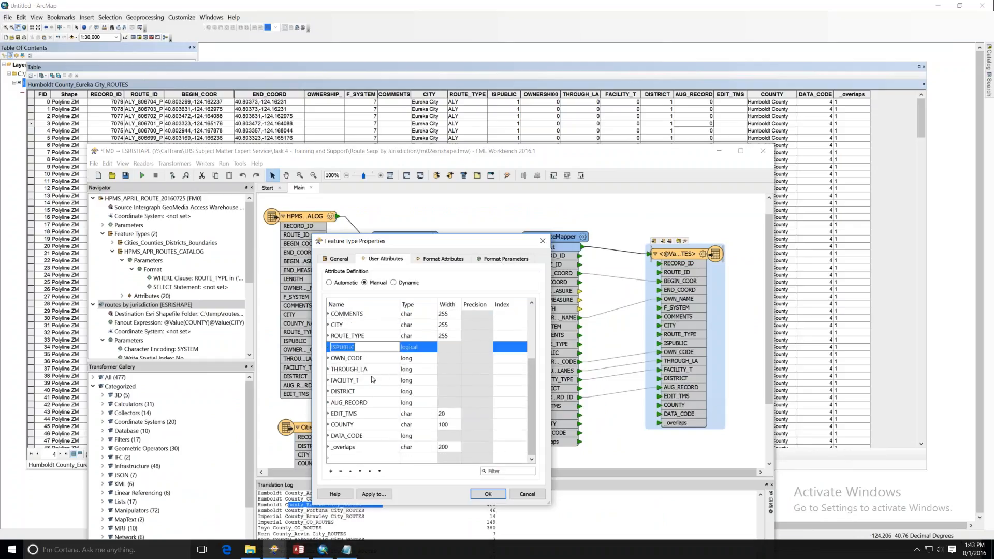
left_click(360, 448, "shift")
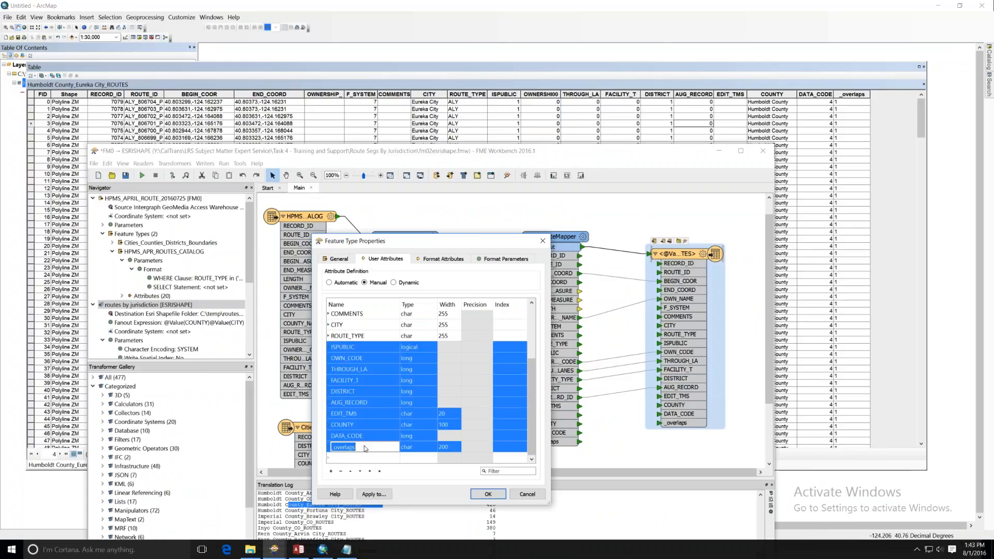
left_click(341, 474)
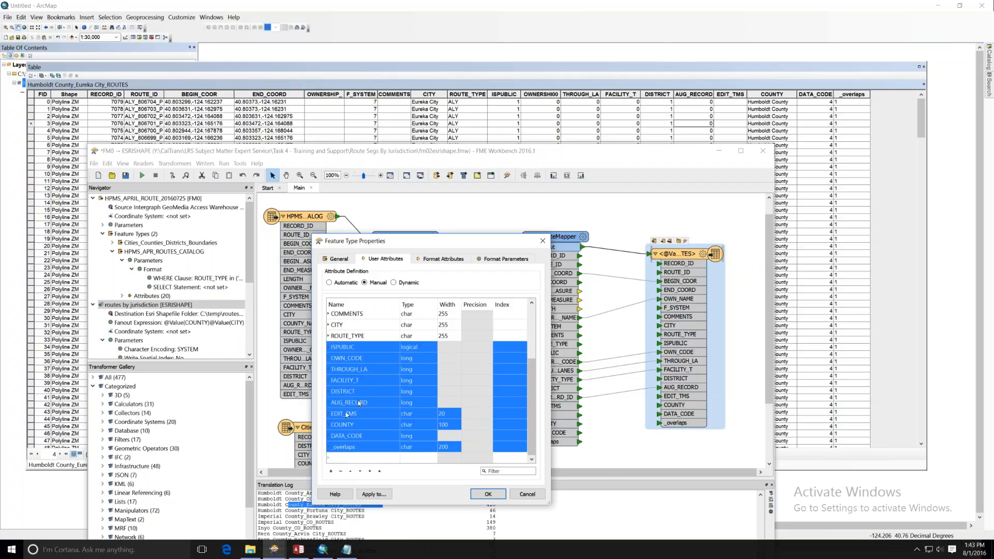
left_click(330, 416, "shift")
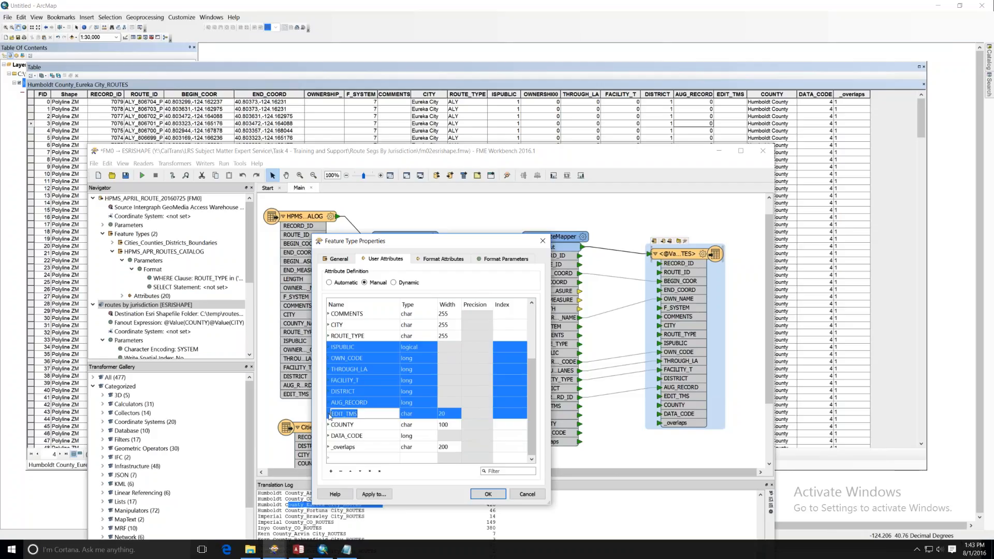
left_click(328, 416, "shift")
left_click(341, 471)
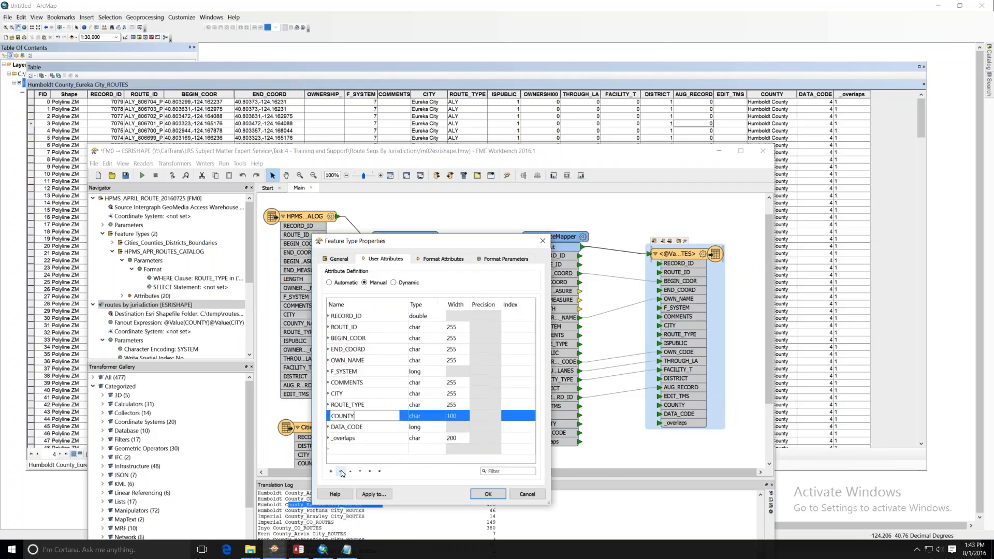
- Remove the DATA_CODE and _overlaps attributes from the writer feature type's user attributes
left_click(331, 427)
left_click(334, 438, "shift")
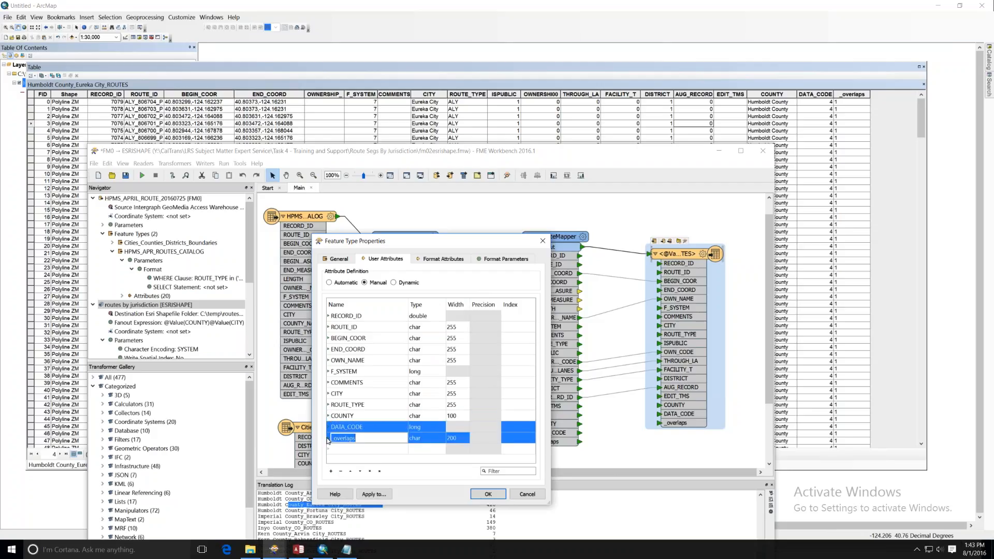
left_click(341, 472)
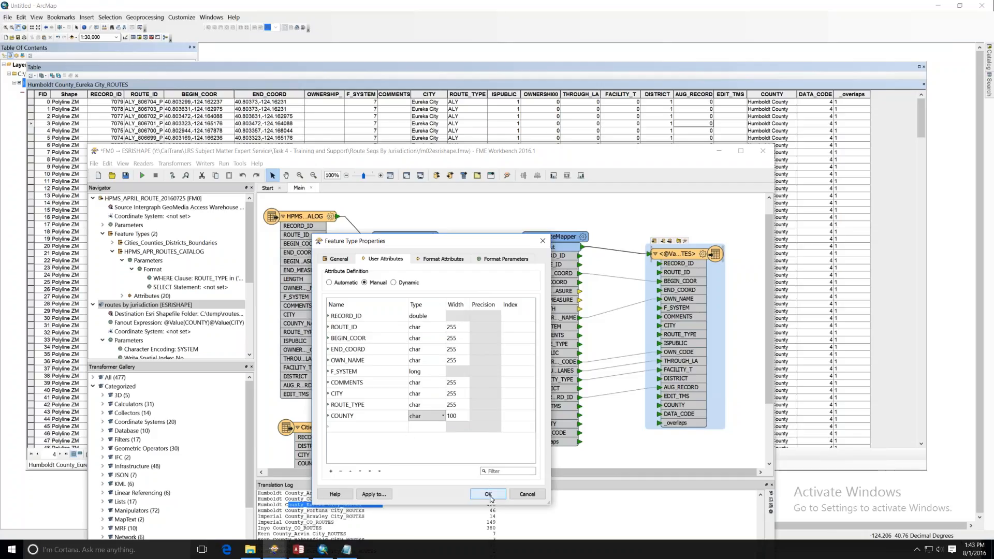
- Move the ROUTE_TYPE attribute up the user attribute list so it sits directly below RECORD_ID
left_click(347, 404)
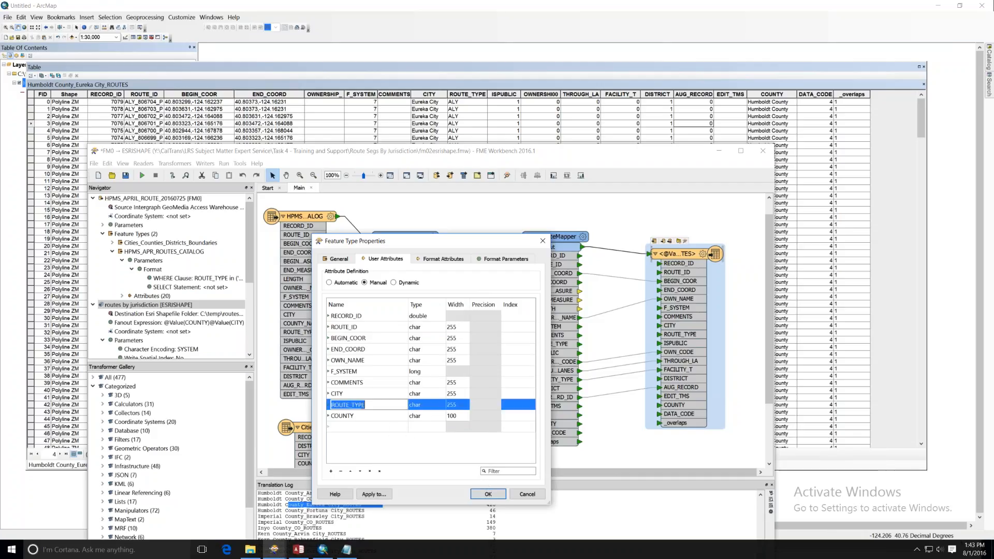
left_click(350, 472)
left_click(350, 472)
left_click(350, 471)
left_click(350, 472)
left_click(350, 472)
left_click(350, 472)
left_click(350, 472)
left_click(350, 471)
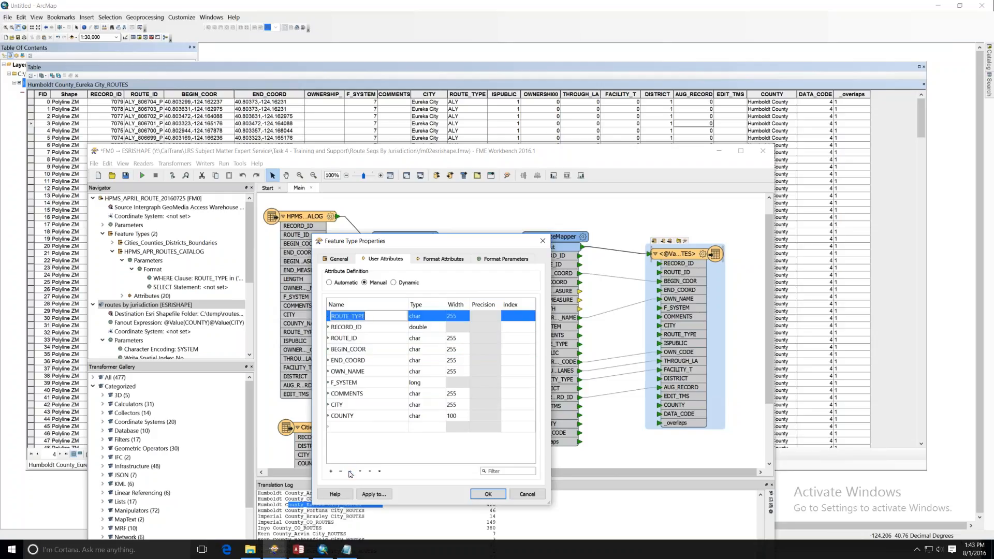
left_click(360, 471)
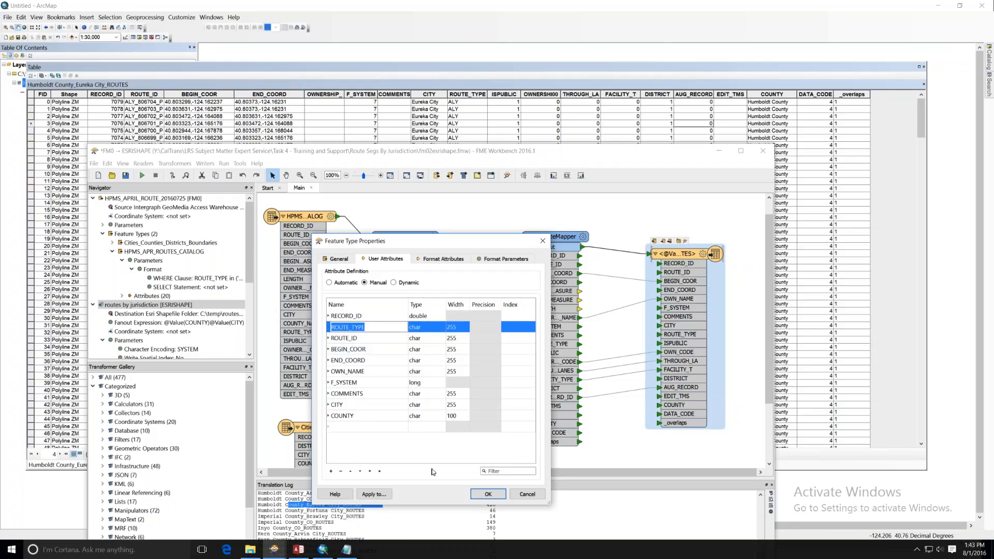
left_click(487, 495)
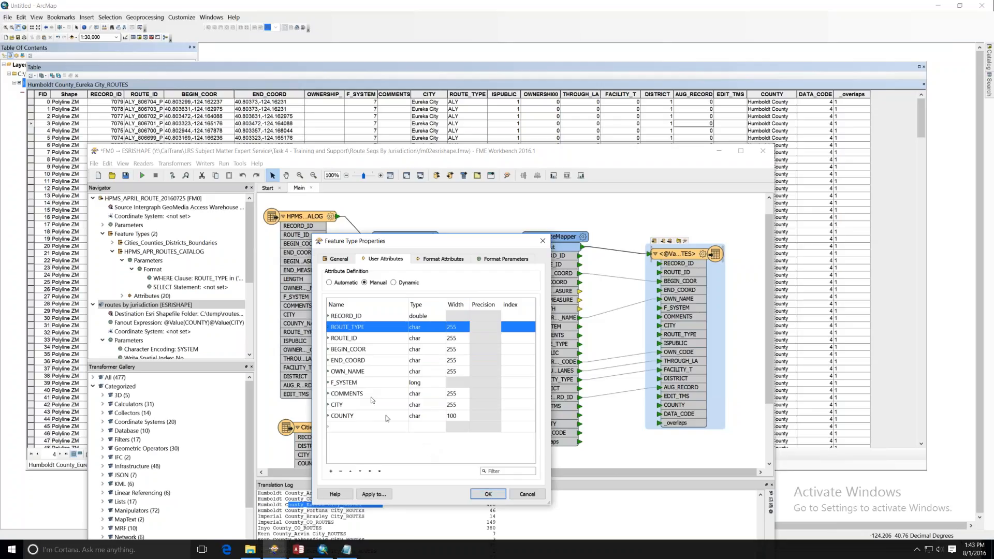
double_click(383, 349)
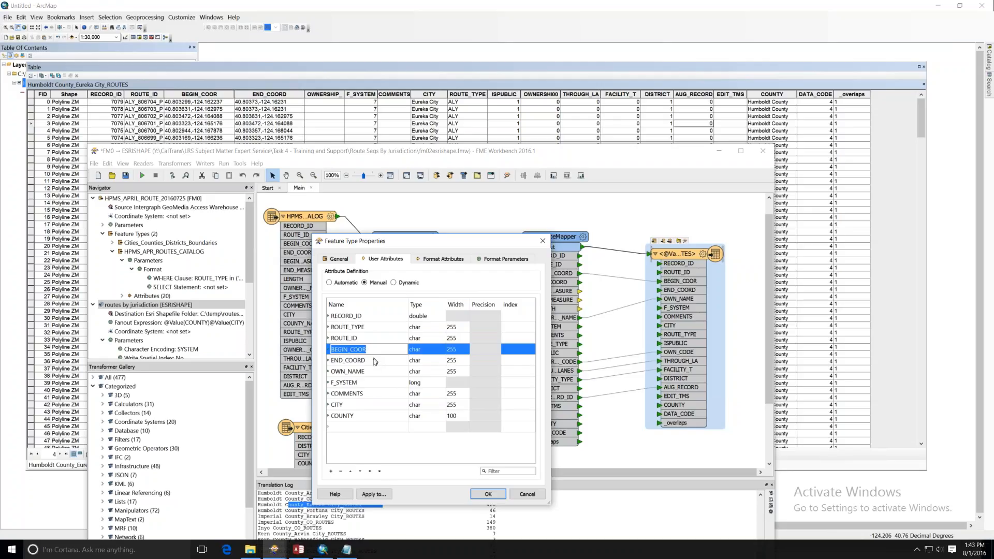
left_click(372, 451)
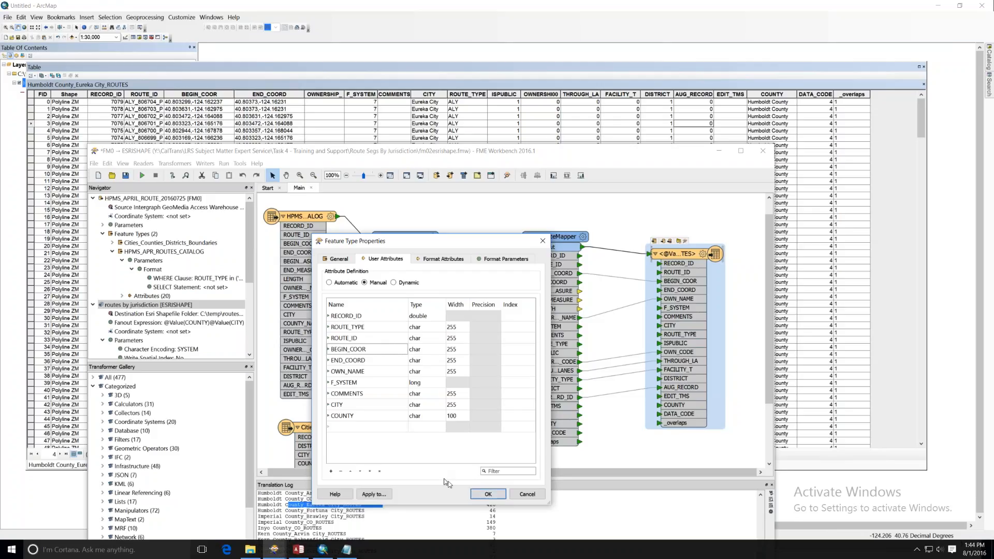
left_click(488, 496)
left_click(346, 349)
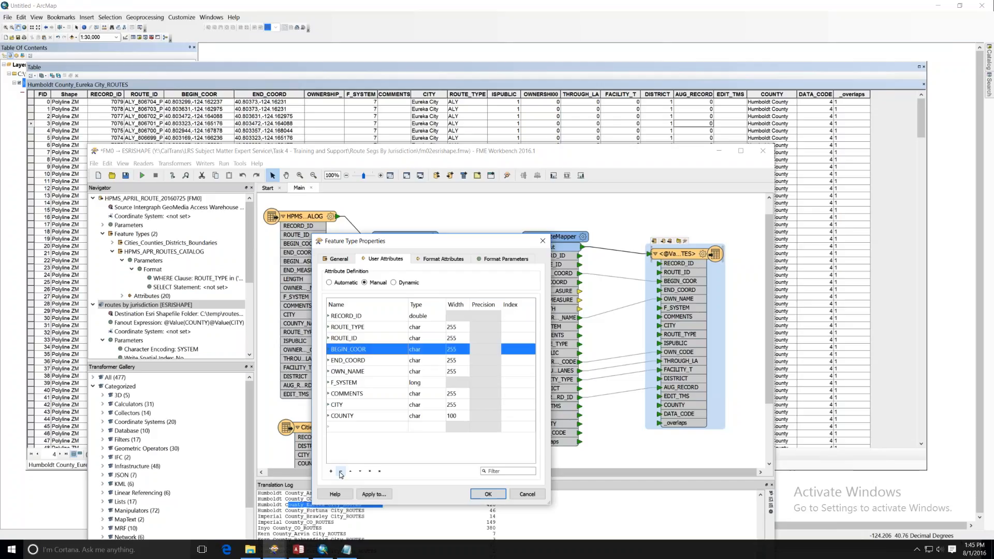
left_click(422, 445)
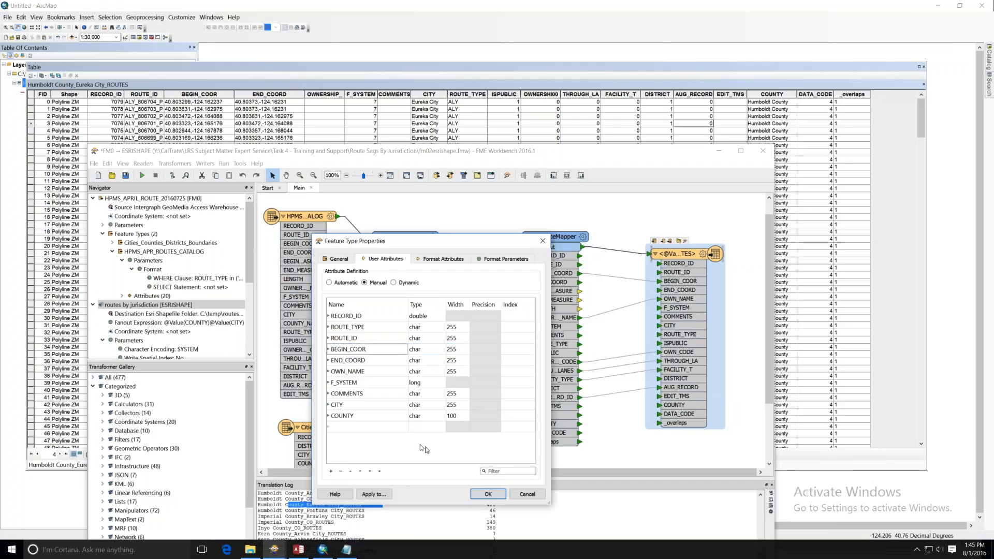
- Apply the writer feature type's attribute changes and save the workspace
left_click(474, 493)
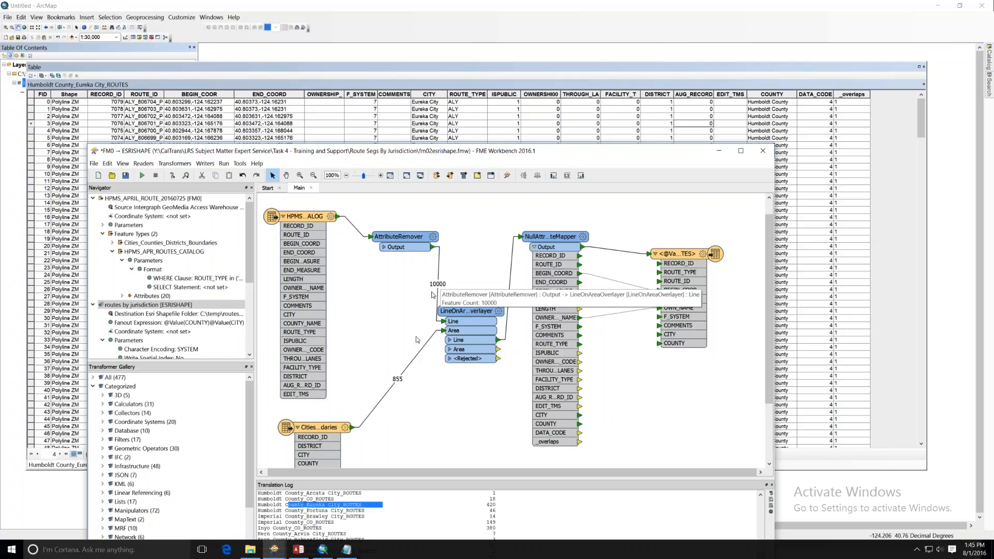
left_click(125, 175)
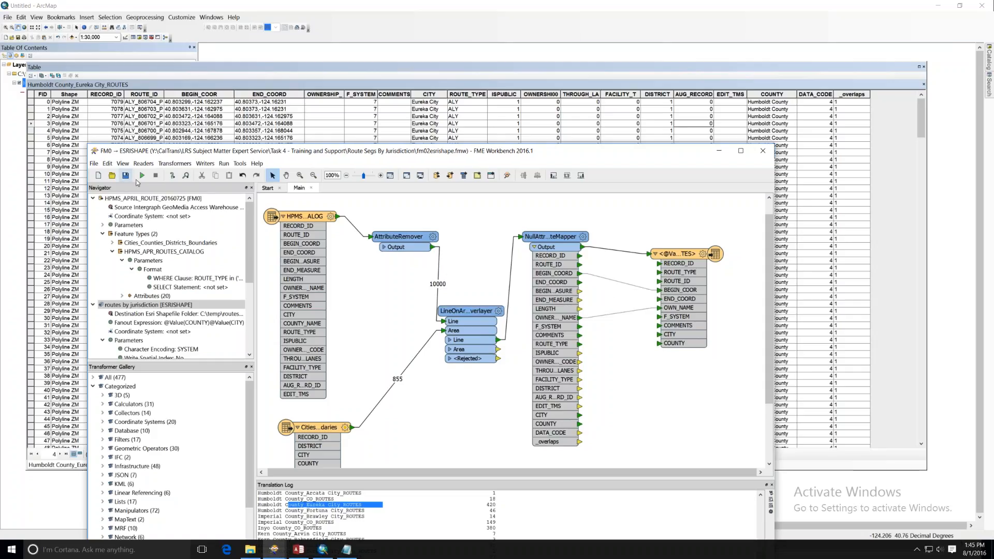
- Switch to ArcMap and exit it without saving the untitled map
left_click(81, 5)
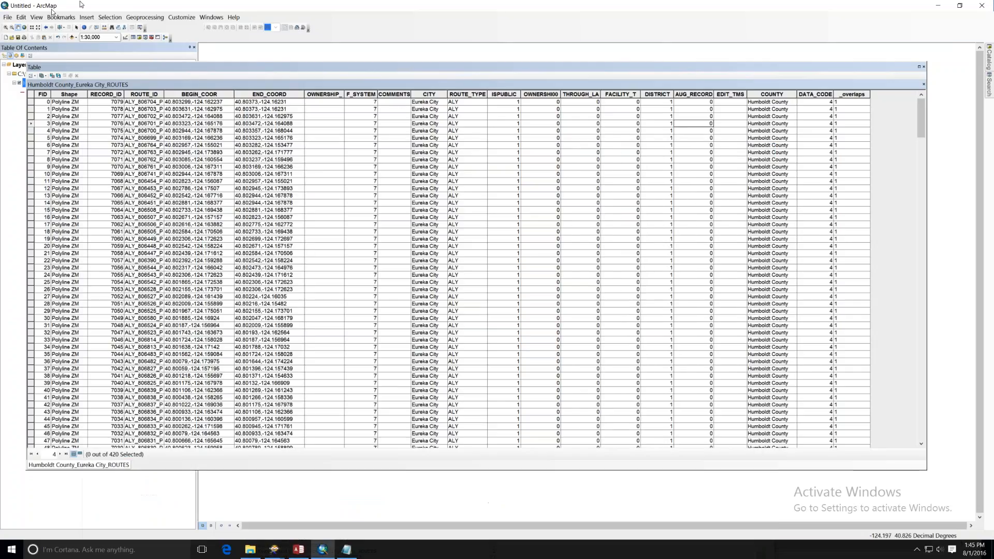
left_click(8, 17)
left_click(50, 191)
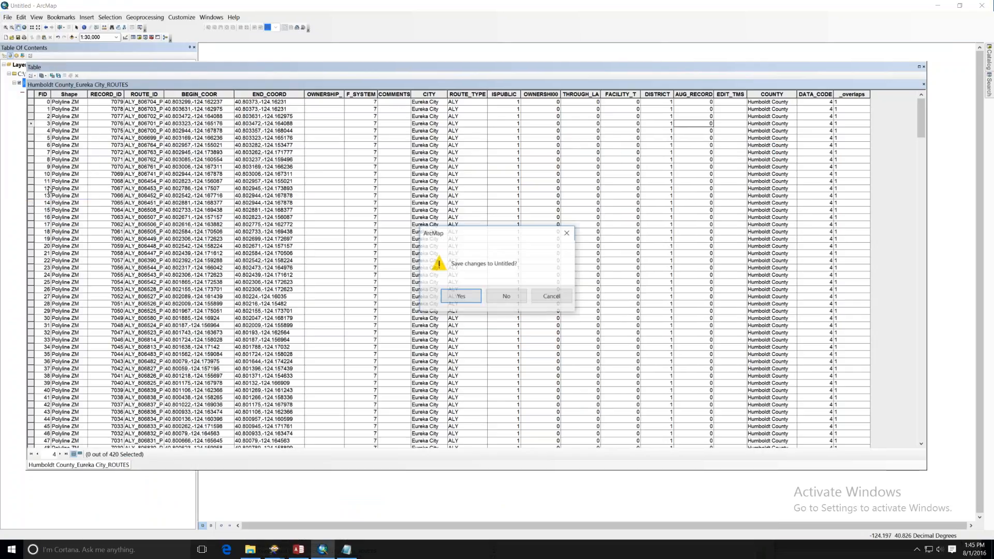
left_click(525, 299)
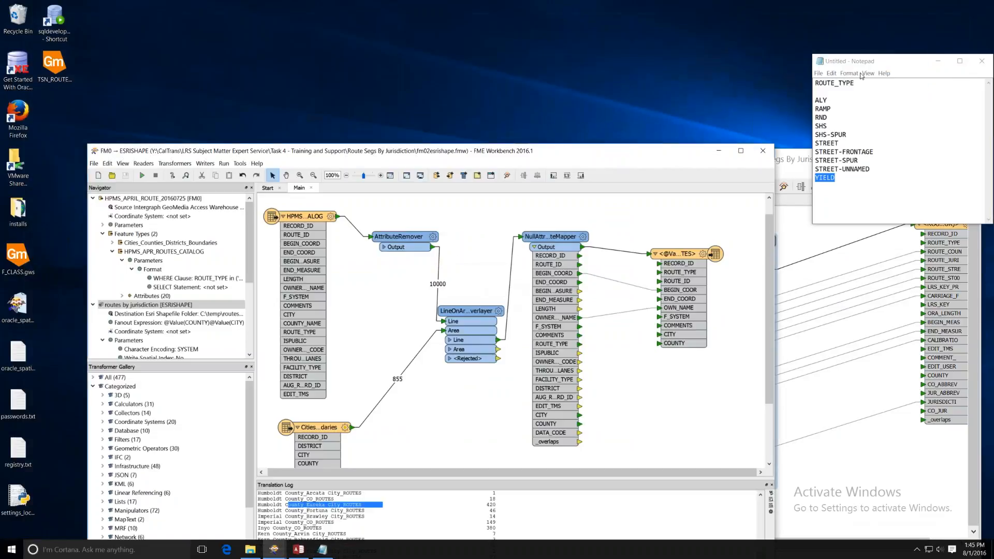
- Move the FME Workbench window clear, switch to File Explorer and delete every jurisdiction folder in C:\temp\routes by jurisdiction
left_click_drag(626, 152, 555, 41)
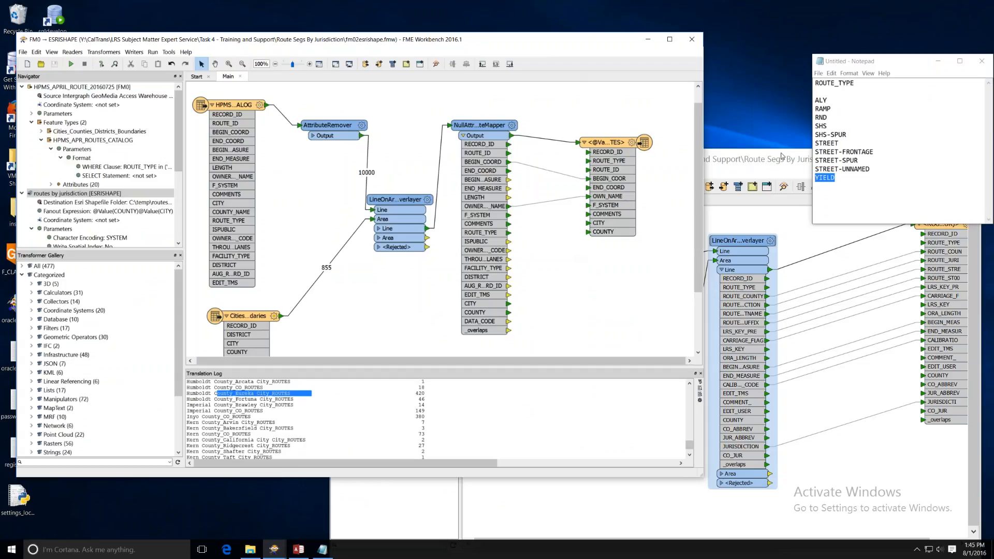
left_click(250, 550)
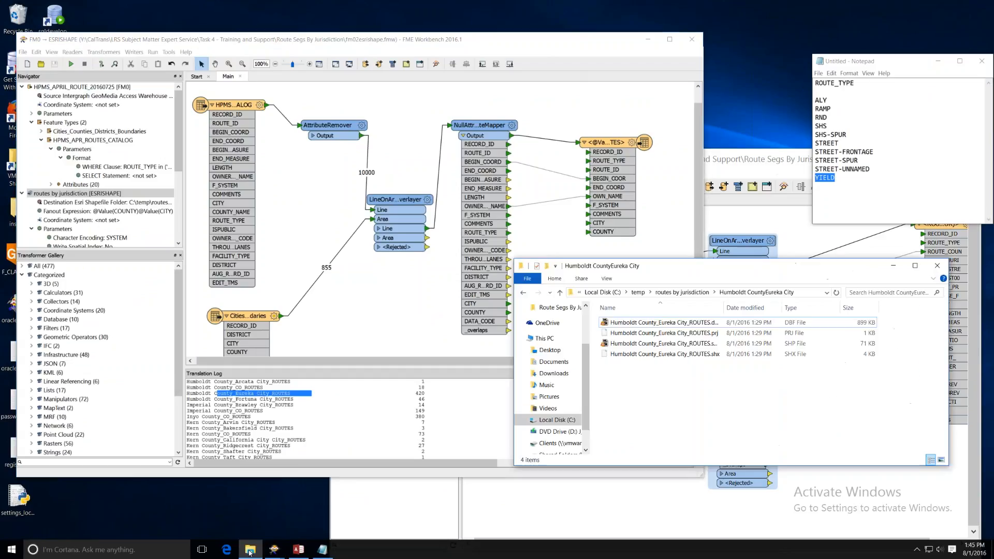
left_click(679, 293)
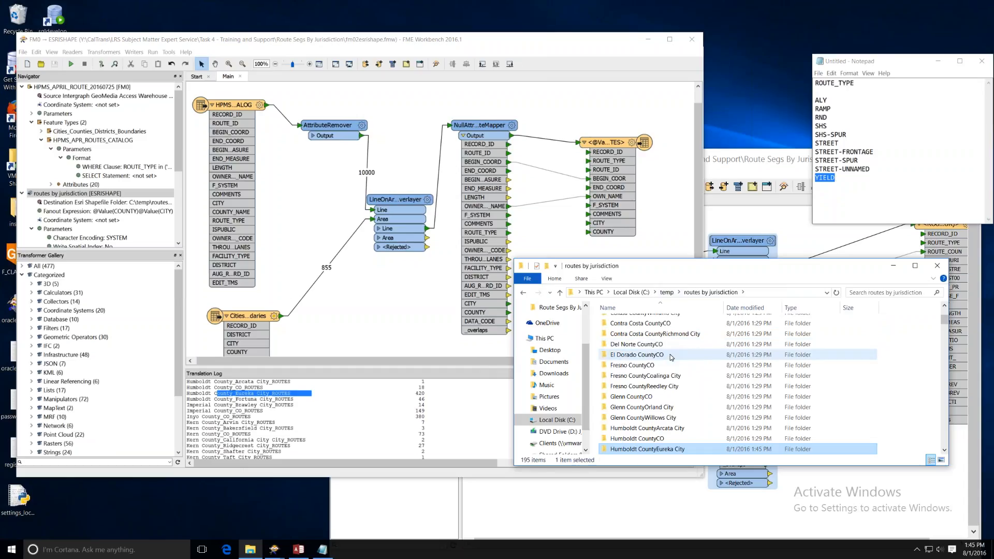
key("ctrl+a")
right_click(660, 358)
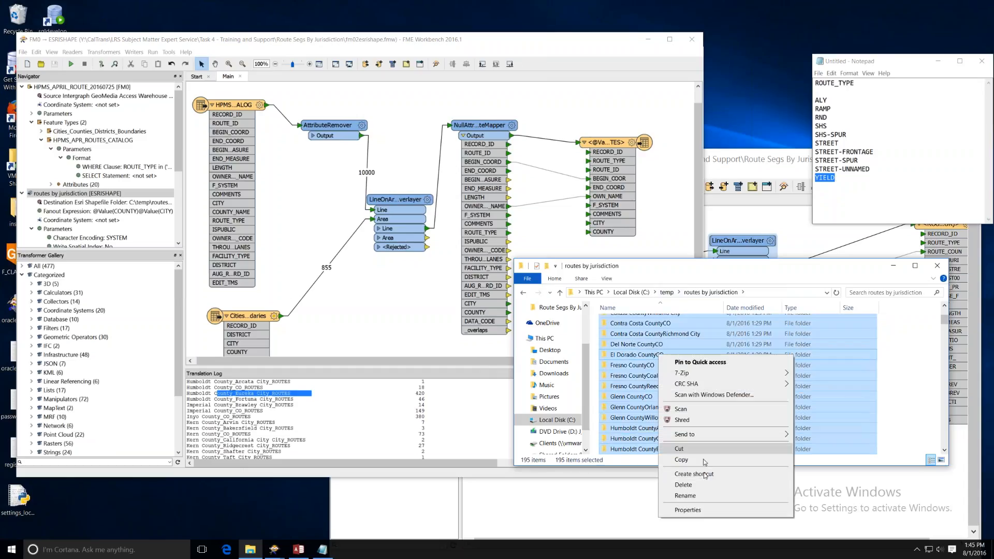
left_click(694, 484)
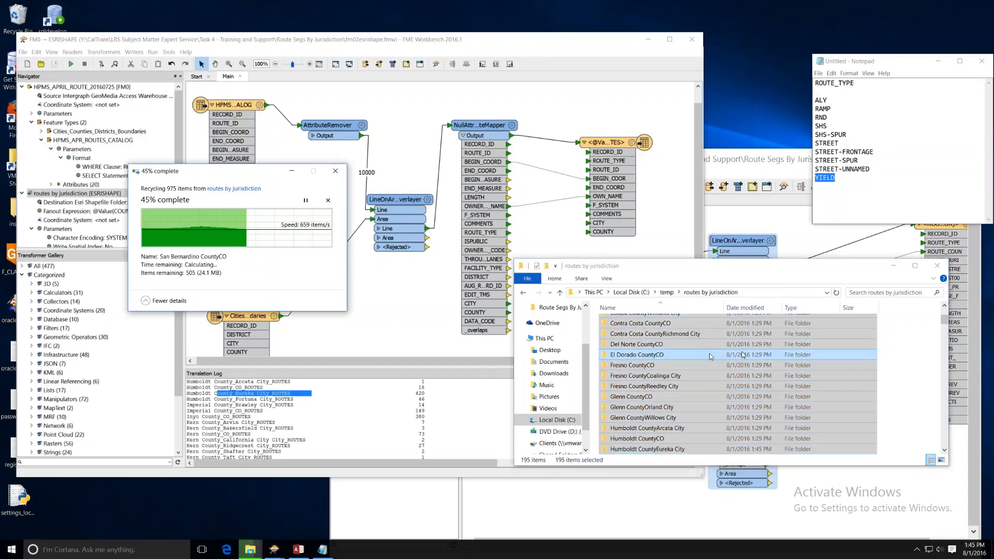
- Move the routes by jurisdiction folder window to the lower edge of the desktop and return to the FME workspace
left_click(398, 296)
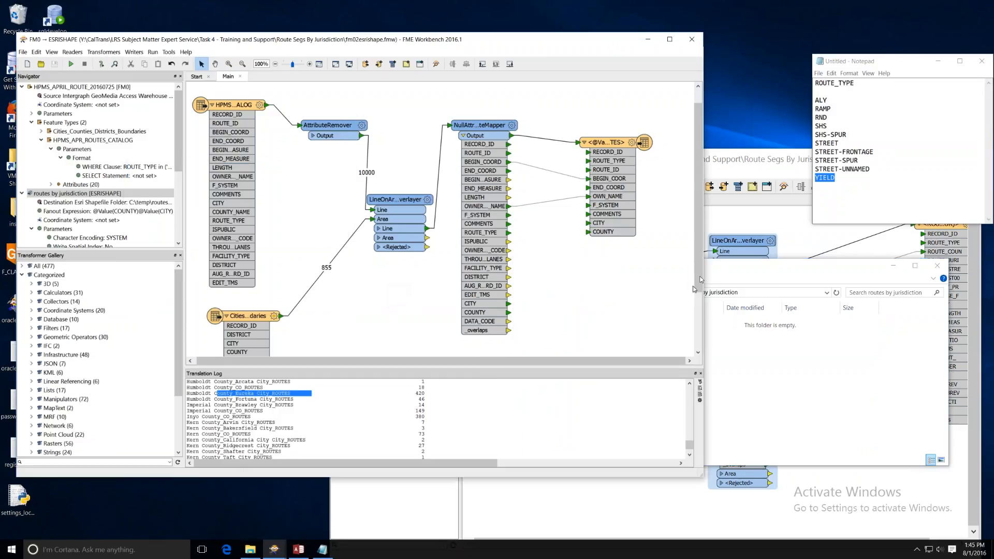
left_click_drag(735, 268, 795, 340)
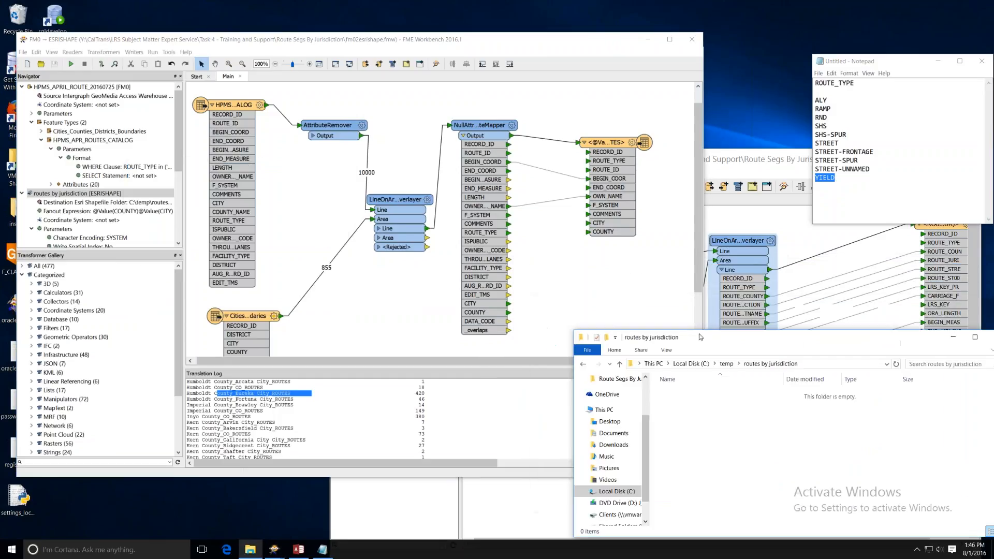
left_click(379, 314)
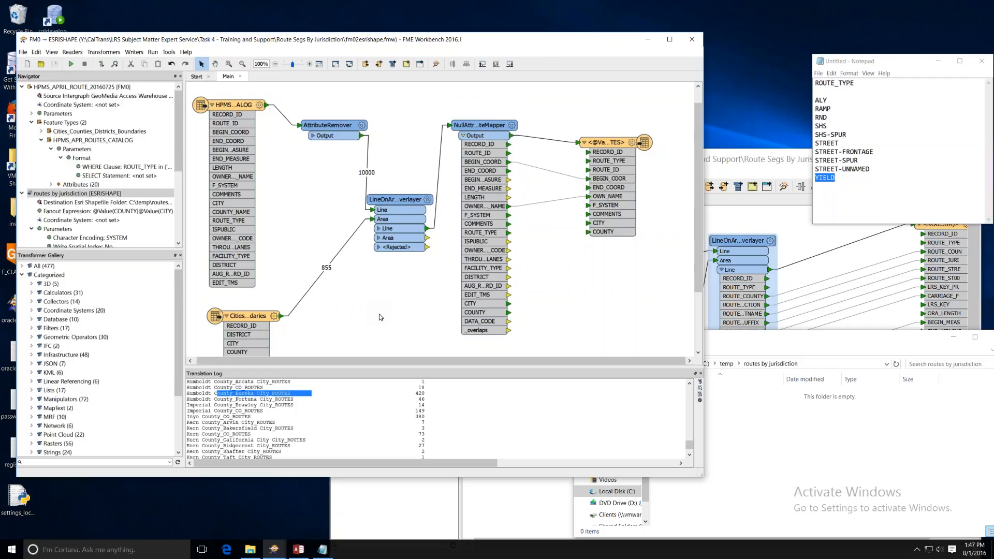
- Select the HPMS routes catalog source, switch to Access and examine the ROUTE_TYPE and neighbouring columns of the HPMS_APR_ROUTES_CATALOG table
left_click(234, 105)
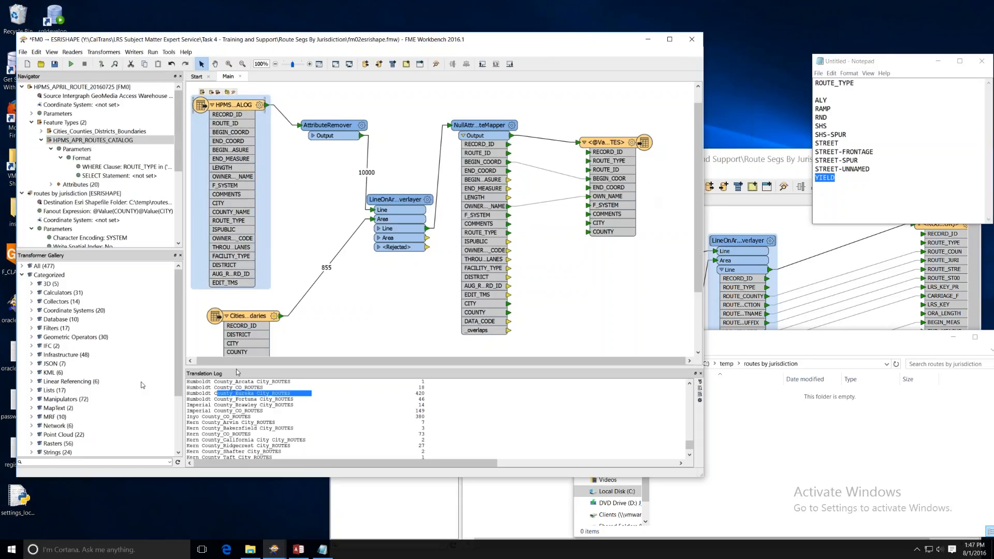
left_click(293, 551)
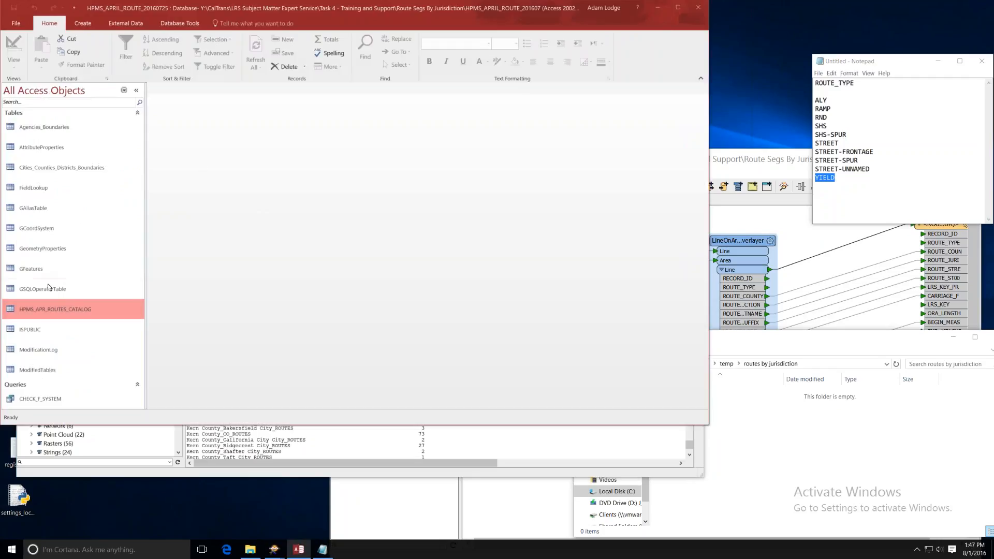
double_click(51, 307)
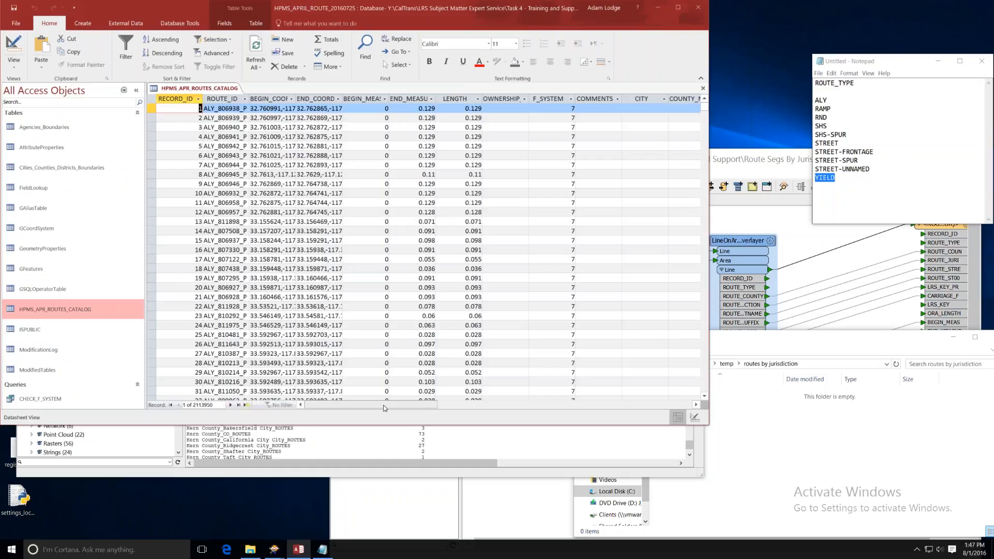
left_click_drag(384, 407, 492, 407)
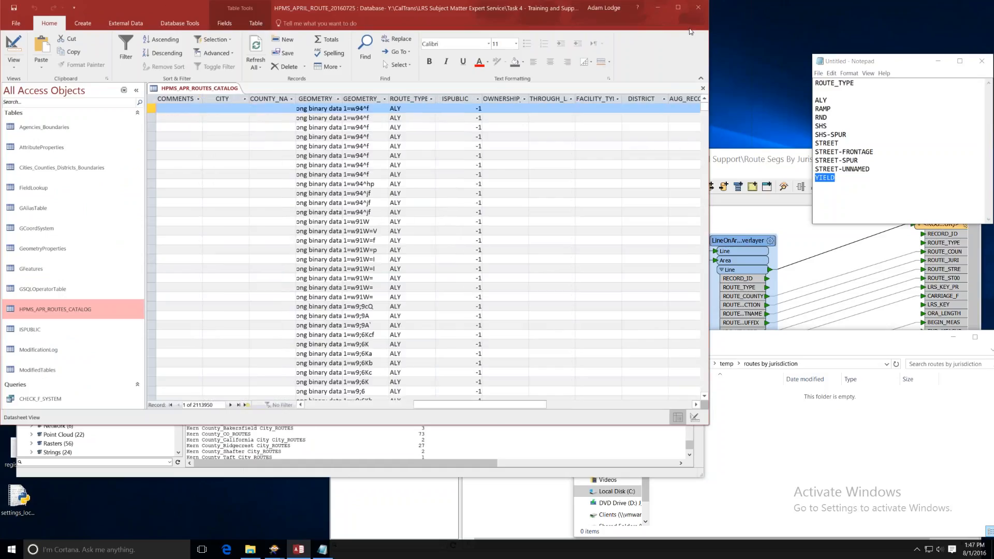
- Return from Access to the FME workspace and spread out the writer, NullAttributeMapper, LineOnAreaOverlayer and Cities boundaries source on the canvas
left_click(657, 7)
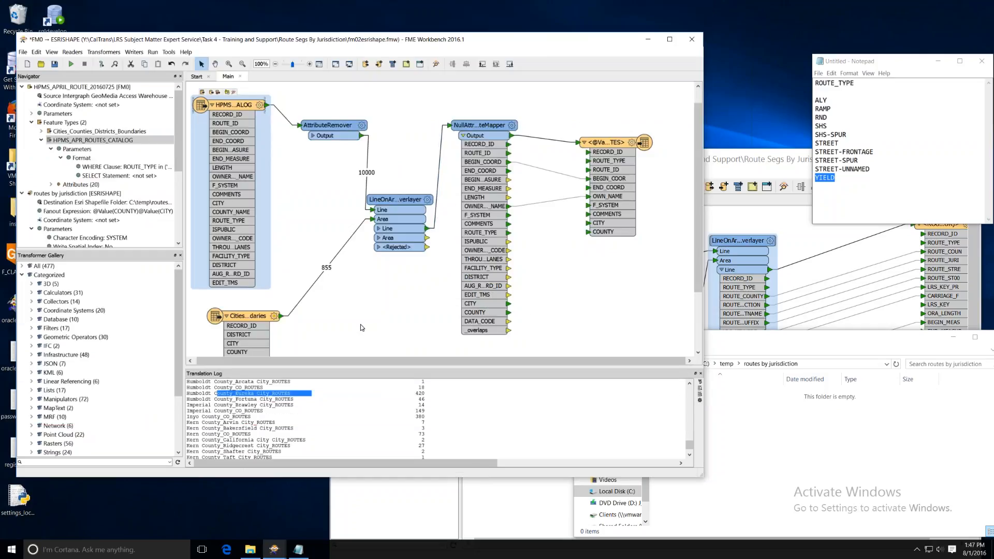
left_click(375, 306)
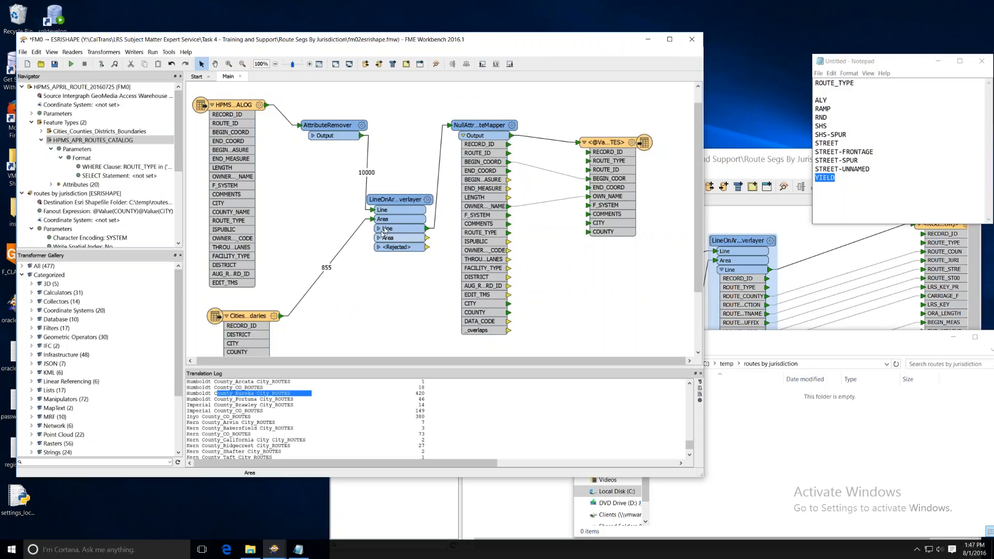
left_click_drag(602, 143, 634, 144)
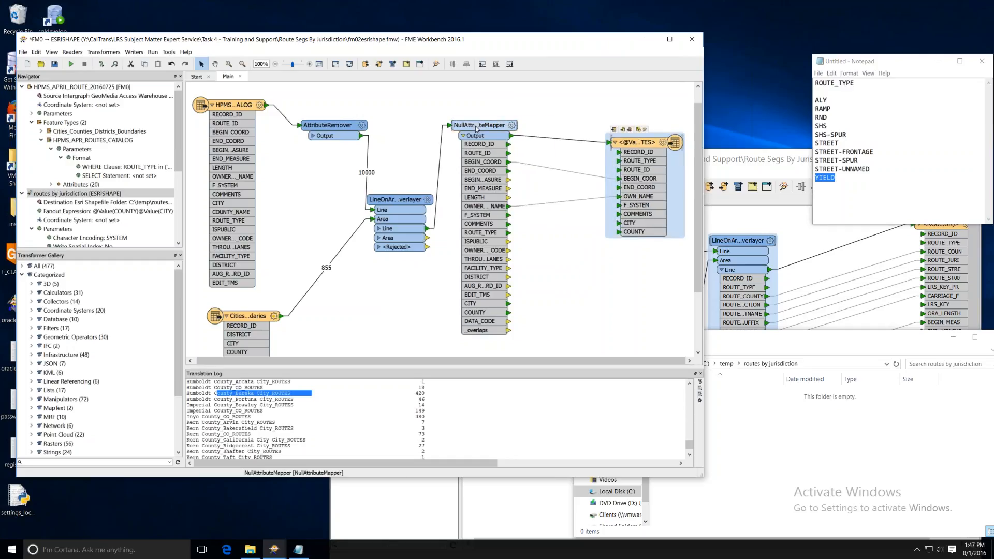
left_click_drag(476, 129, 543, 122)
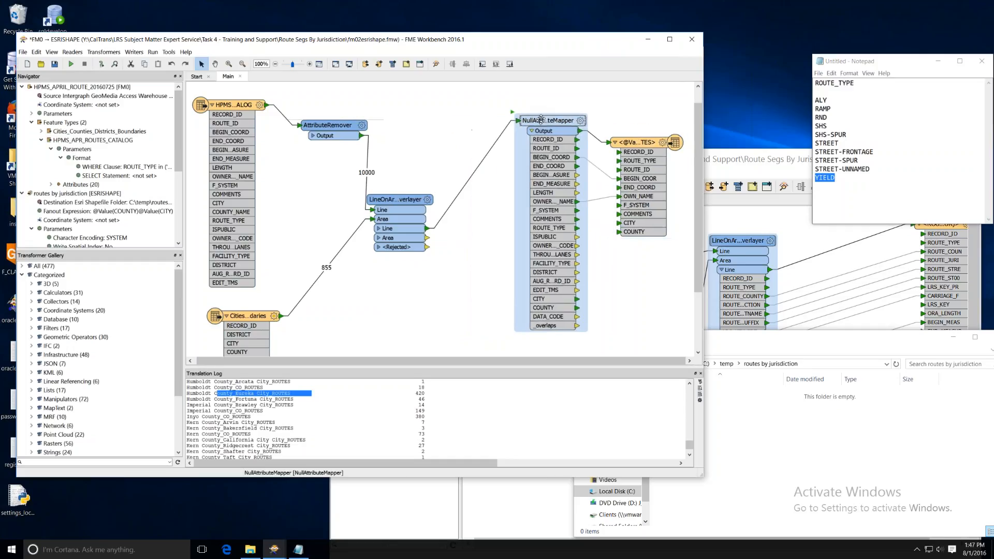
left_click(479, 150)
left_click_drag(401, 199, 458, 160)
mouse_move(239, 317)
left_mouse_down()
mouse_move(338, 231)
mouse_move(319, 275)
mouse_move(274, 306)
mouse_move(232, 309)
left_mouse_up()
left_click(325, 206)
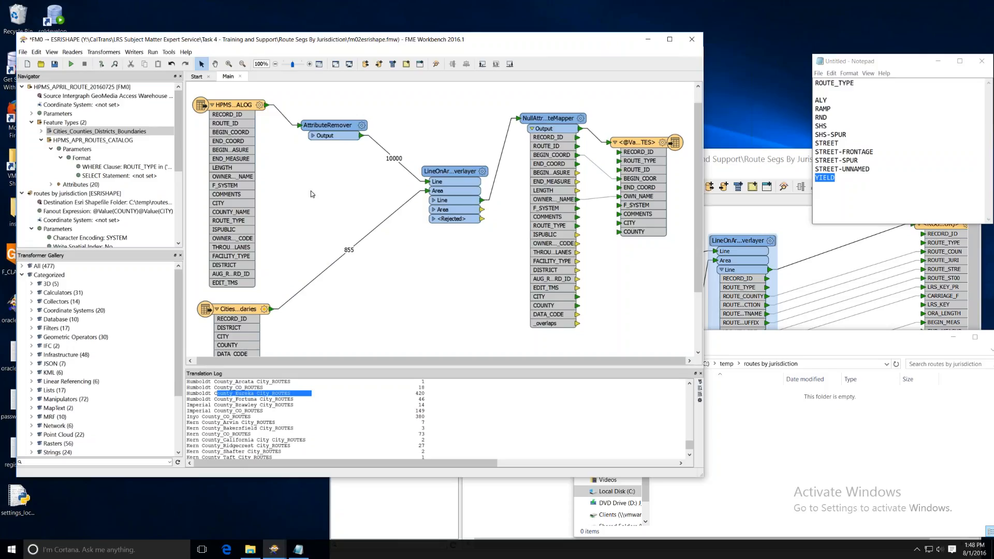
left_click(71, 66)
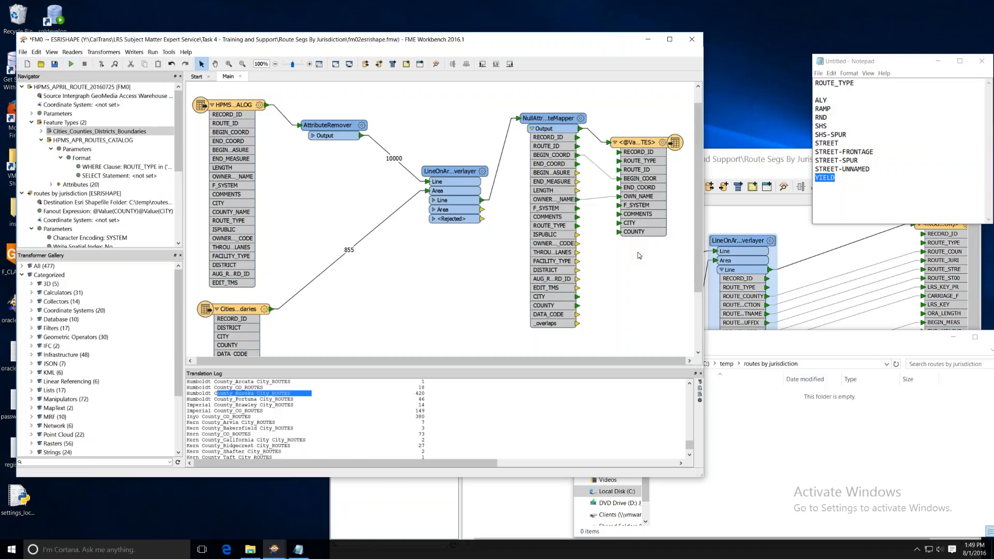
- Open the output feature type's user attributes and add an attribute named BEG_COORD_
double_click(649, 187)
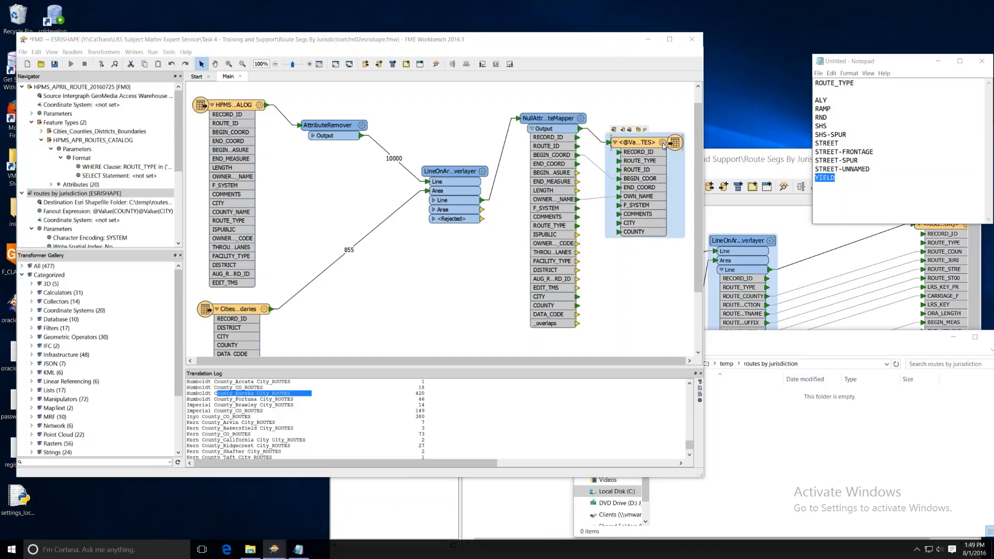
left_click(311, 149)
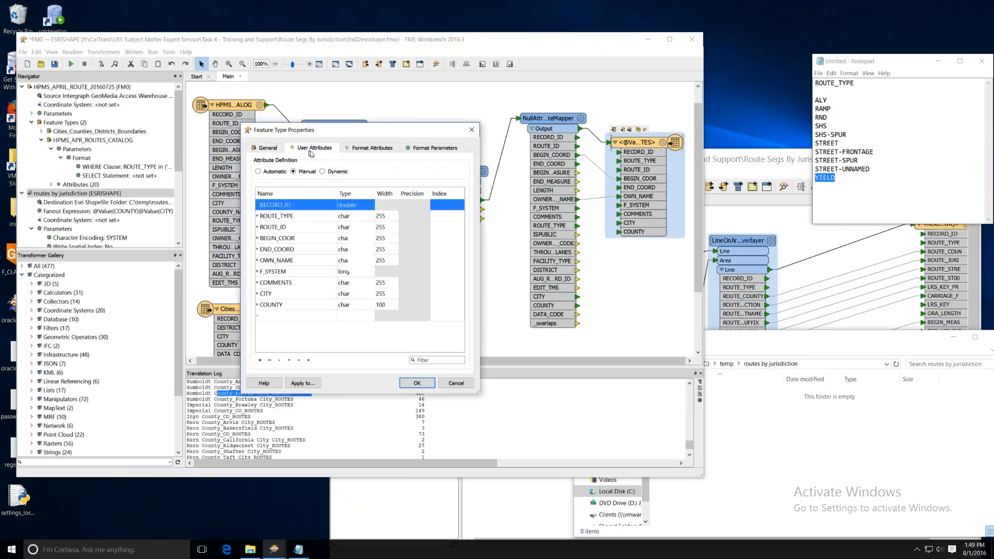
left_click(291, 315)
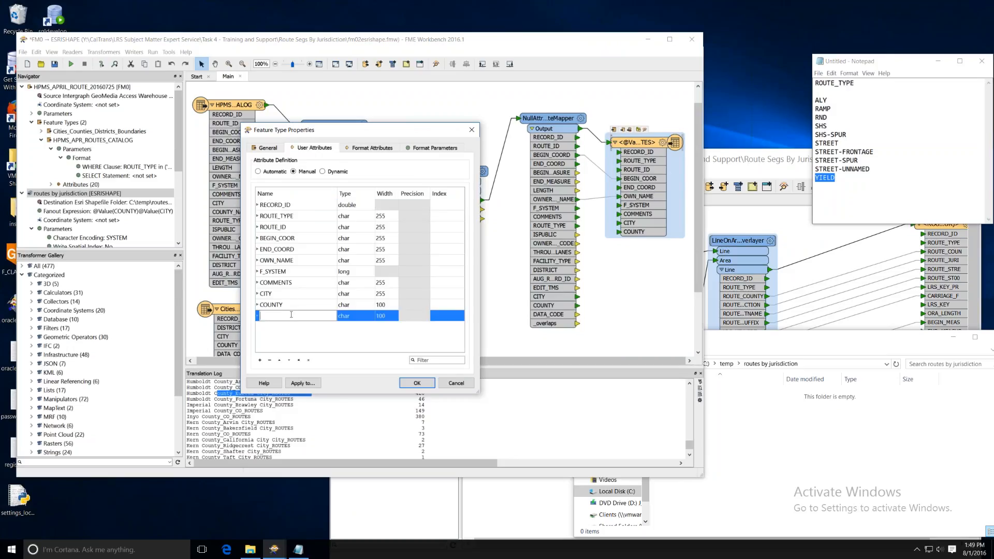
type("BEG_COORD_")
key("Return")
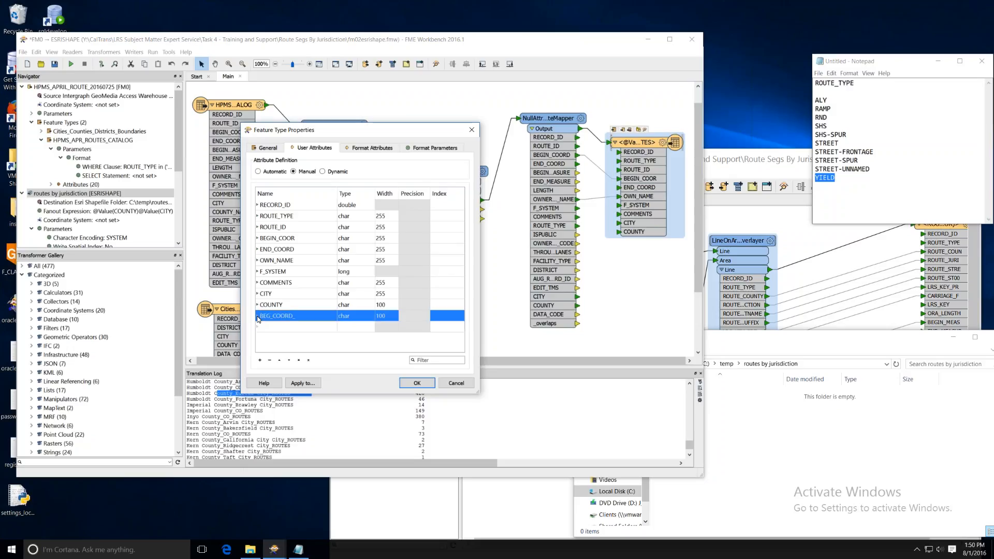
- Remove the BEG_COORD_ attribute from the output feature type and accept its properties
double_click(283, 320)
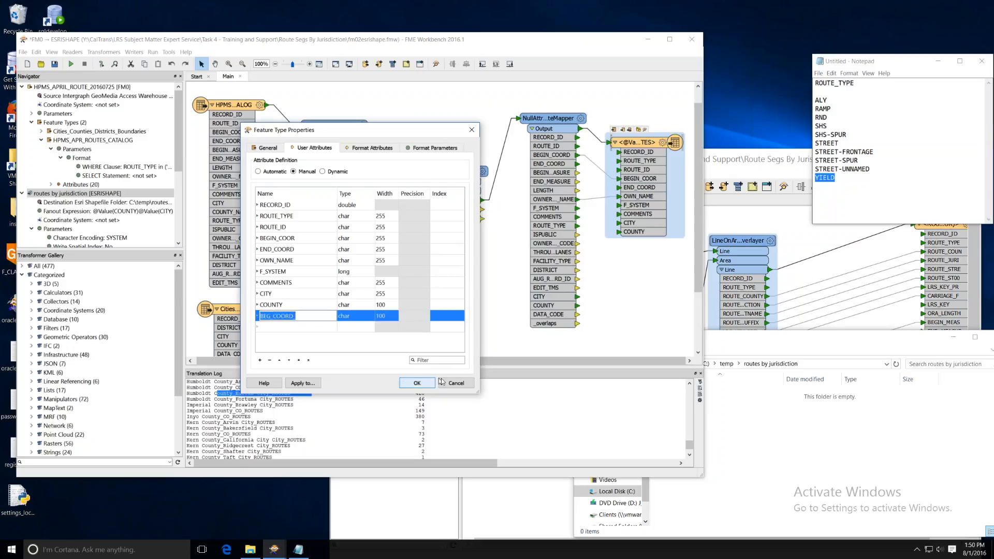
left_click(309, 315)
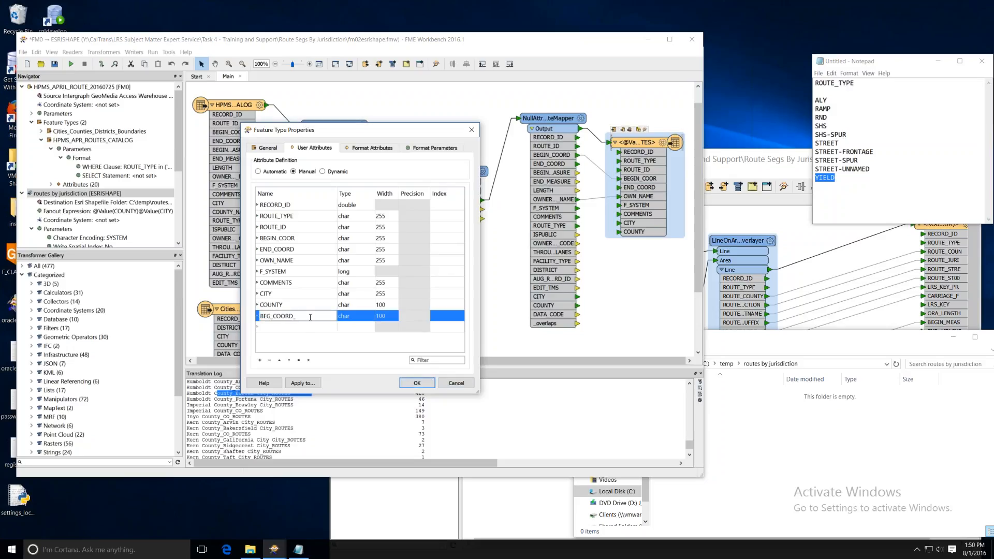
left_click(306, 324)
left_click(305, 316)
left_click_drag(311, 315, 251, 317)
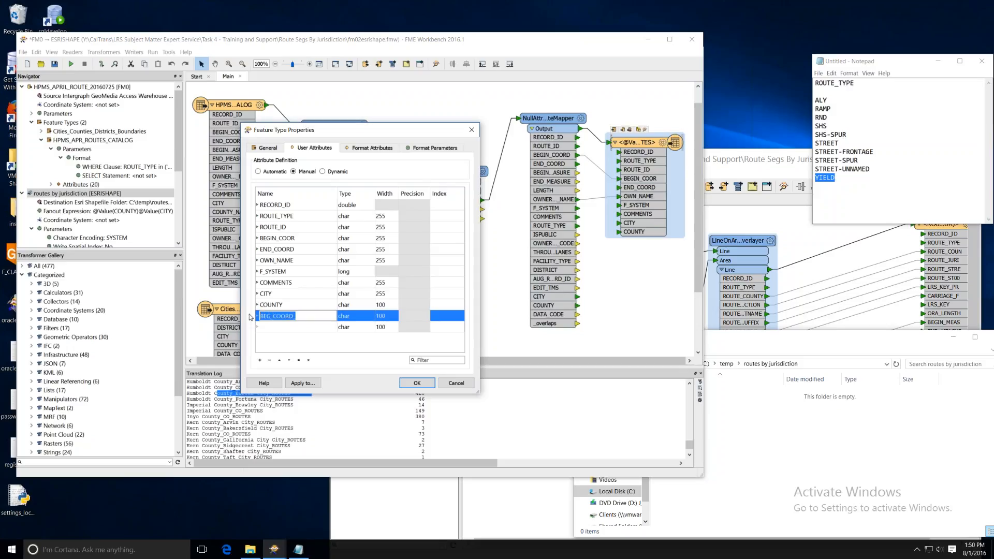
left_click(269, 360)
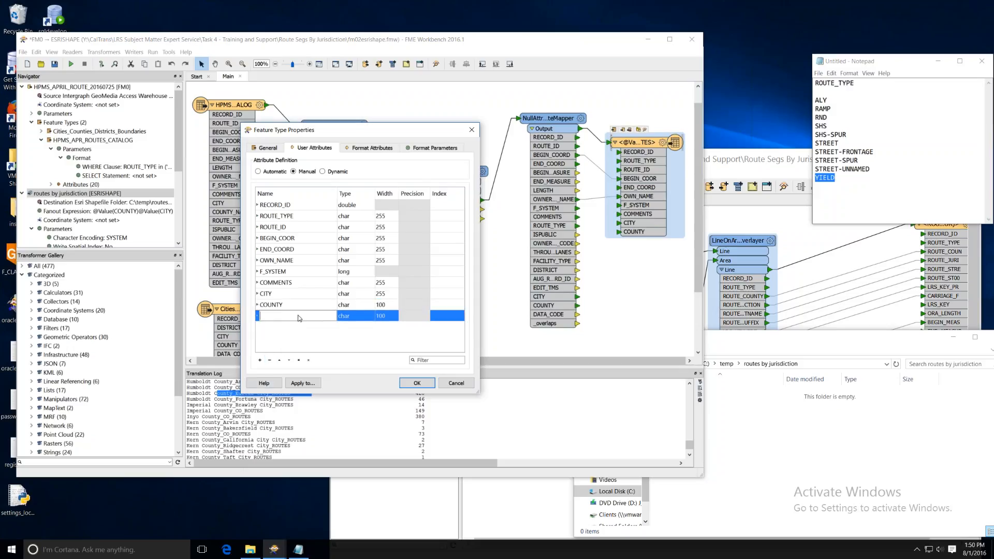
left_click(270, 360)
left_click(305, 294)
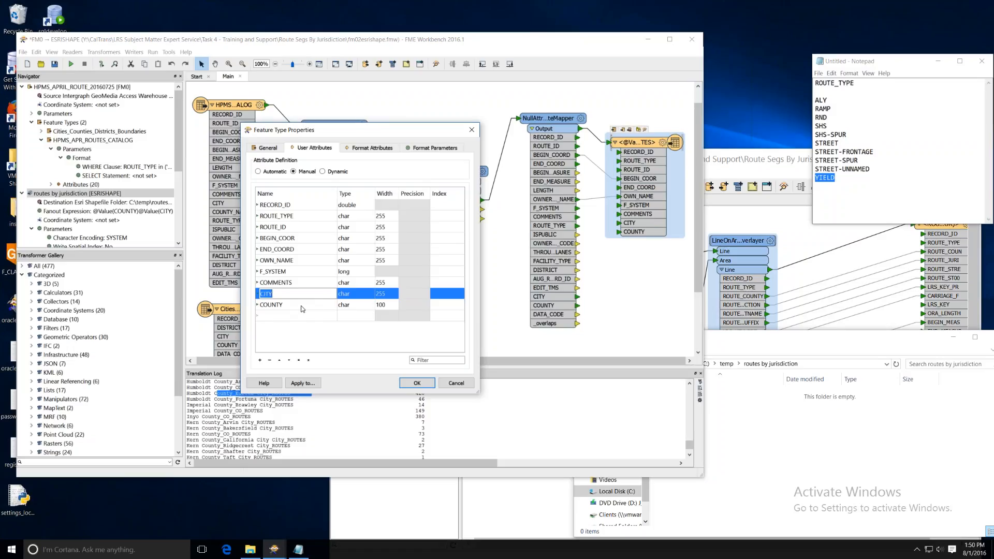
left_click(416, 383)
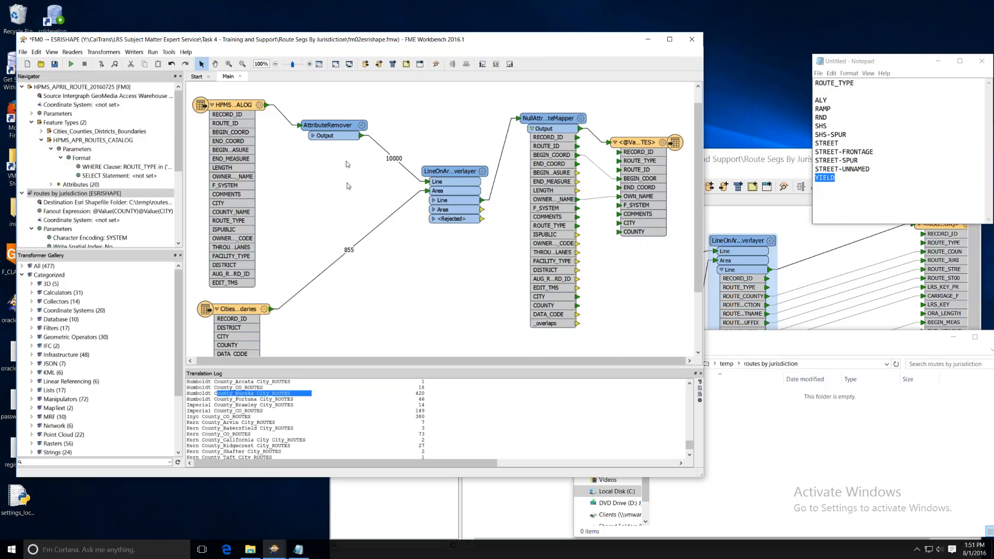
- Move the AttributeRemover, LineOnAreaOverlayer and NullAttributeMapper closer to the sources to free space before the writer
left_click_drag(326, 125, 303, 144)
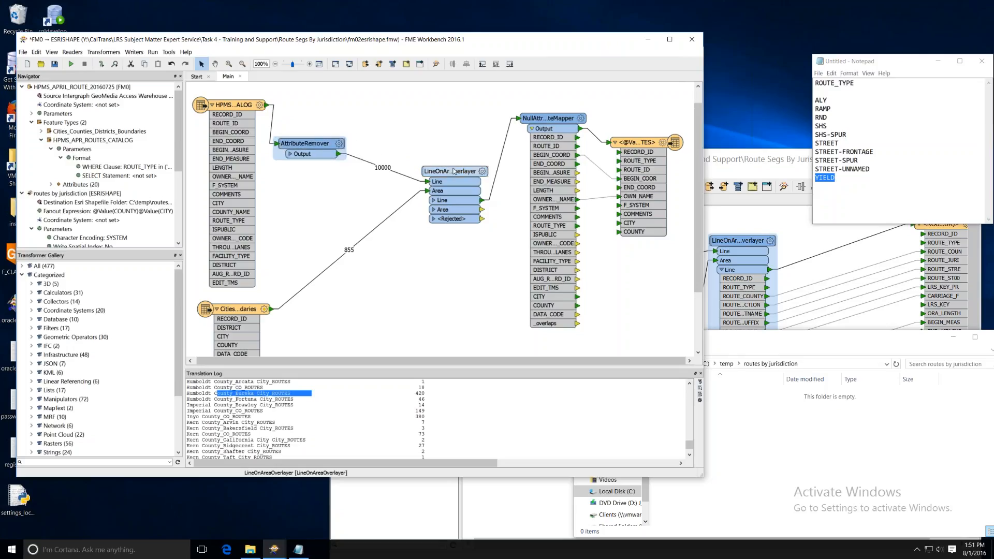
left_click_drag(454, 171, 330, 195)
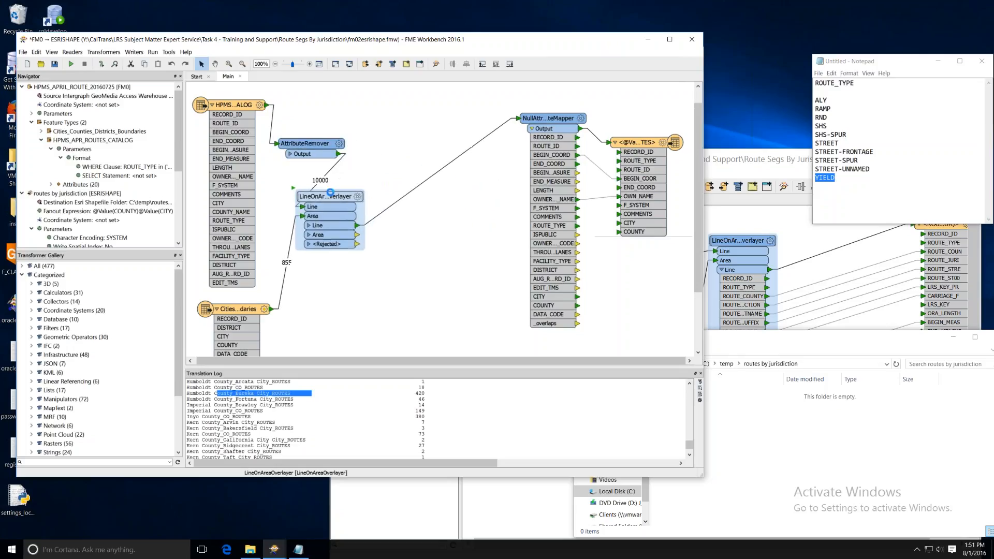
left_click_drag(555, 116, 421, 127)
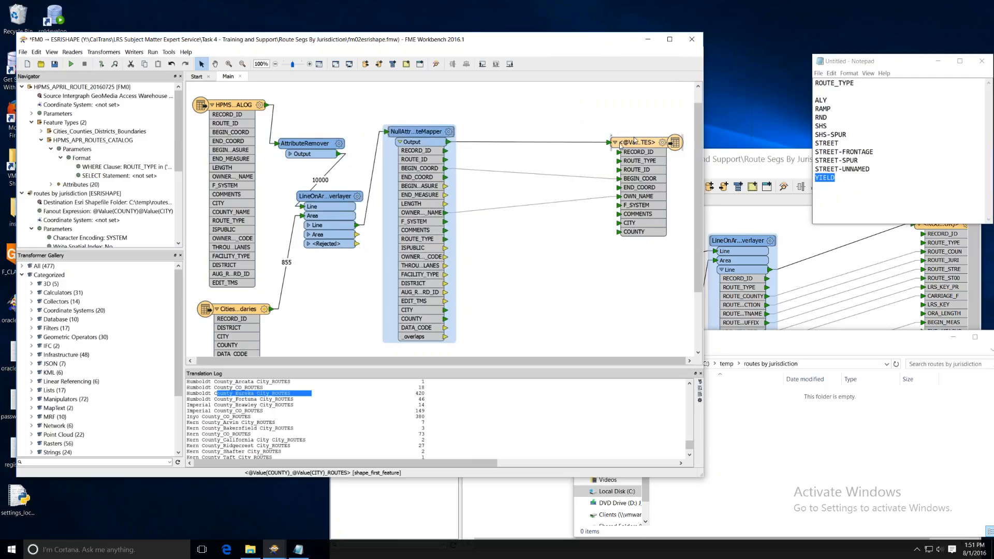
- Add a LengthCalculator and insert it into the connection between the NullAttributeMapper and the writer
left_click(570, 133)
type("leng")
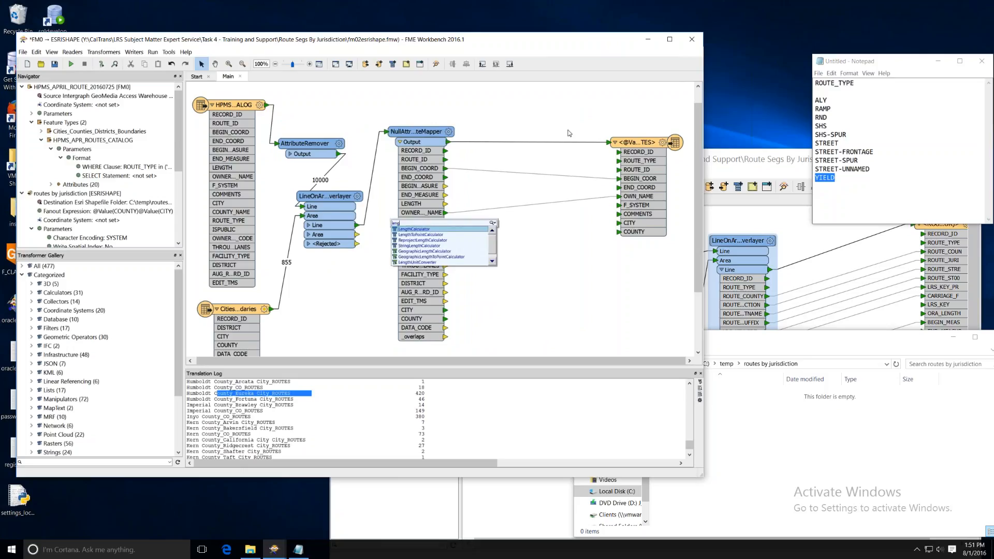
key("Return")
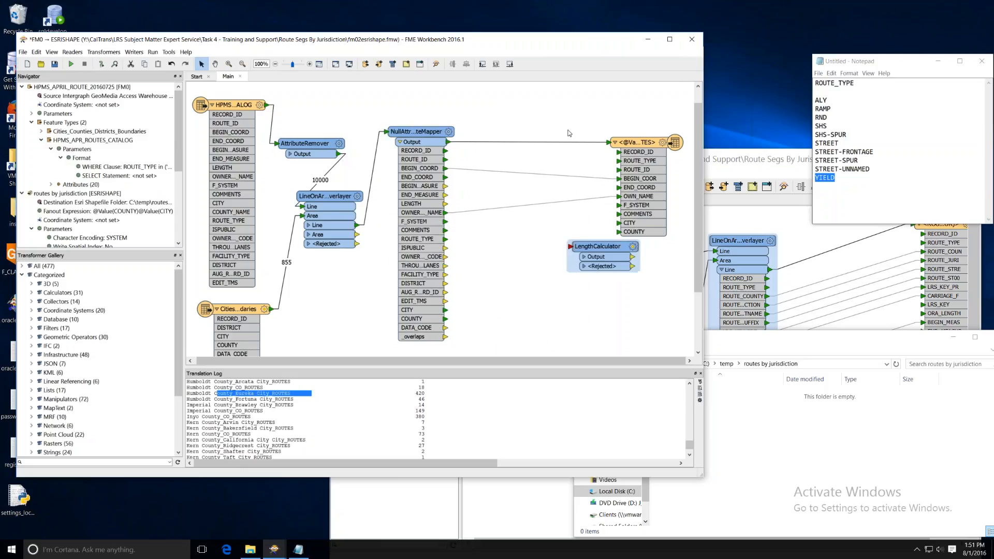
left_click_drag(603, 247, 529, 140)
- Examine the LengthCalculator's Multiplier and Length Attribute parameters, then cancel without changing them
left_click(560, 144)
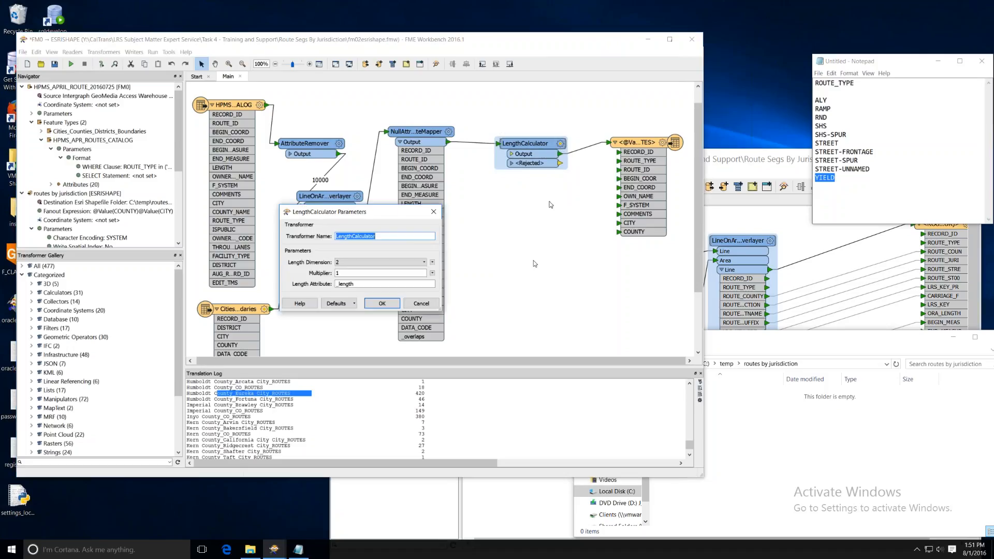
double_click(364, 273)
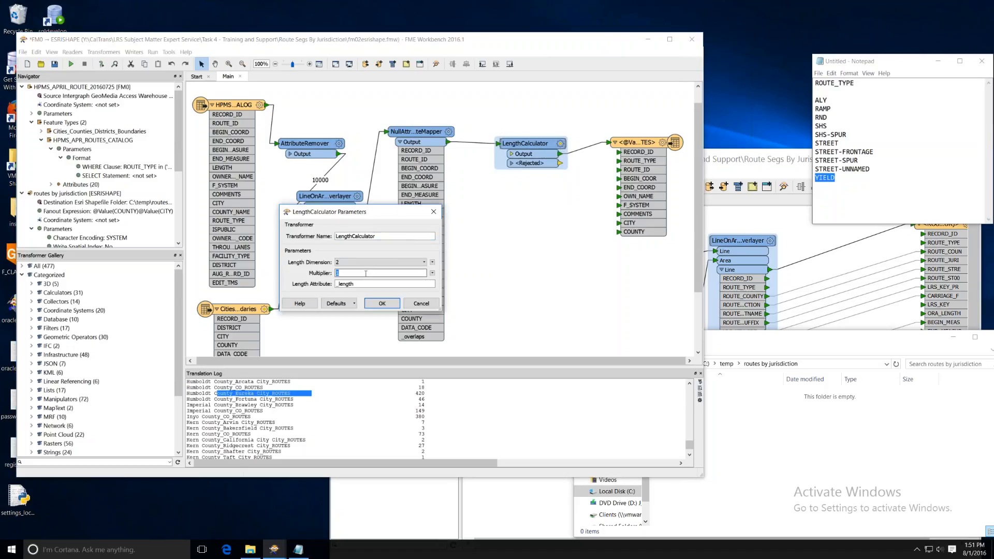
double_click(364, 283)
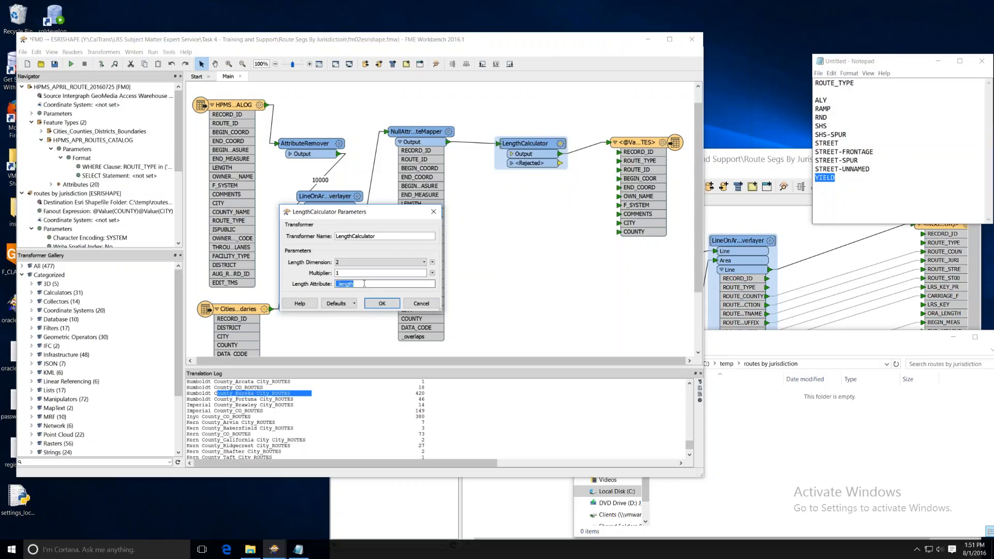
left_click(369, 284)
double_click(358, 274)
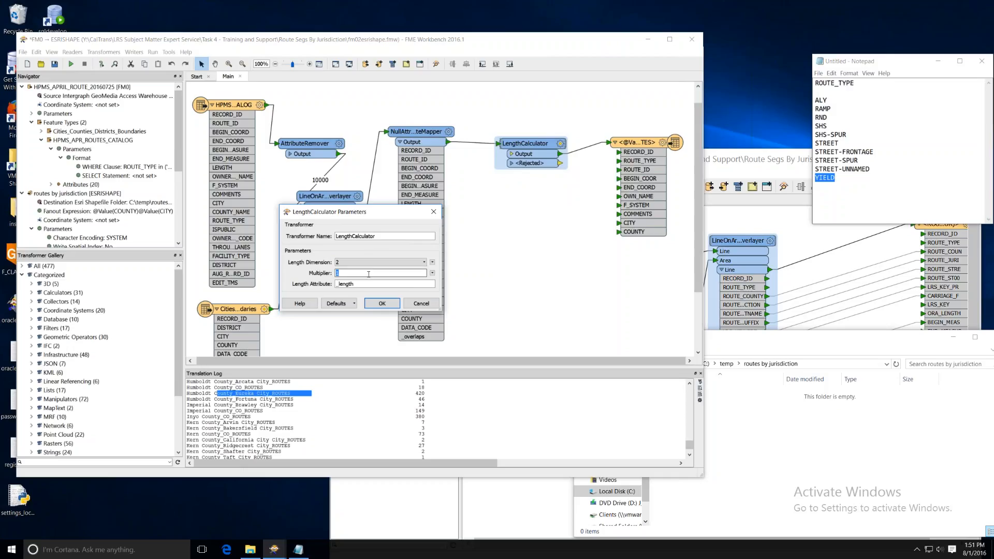
left_click(368, 274)
left_click(421, 304)
left_click(538, 265)
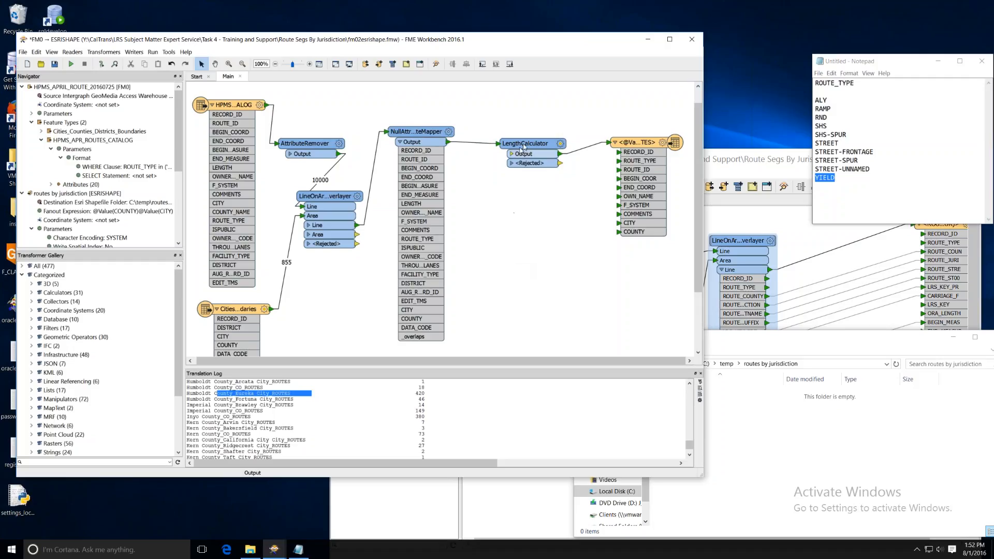
- Move the LengthCalculator out of the way and add a ReprojectLengthCalculator to the canvas
left_click_drag(526, 144, 513, 261)
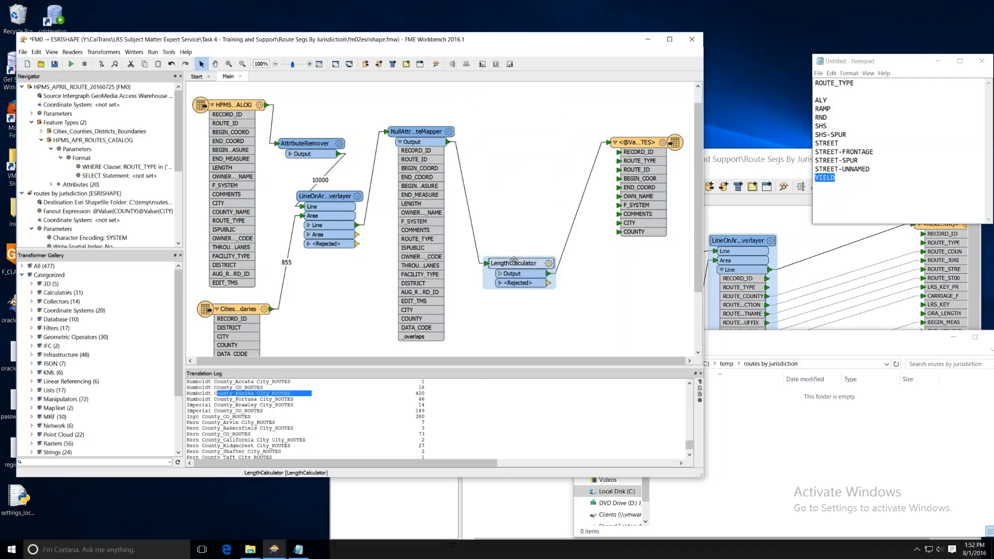
left_click(517, 206)
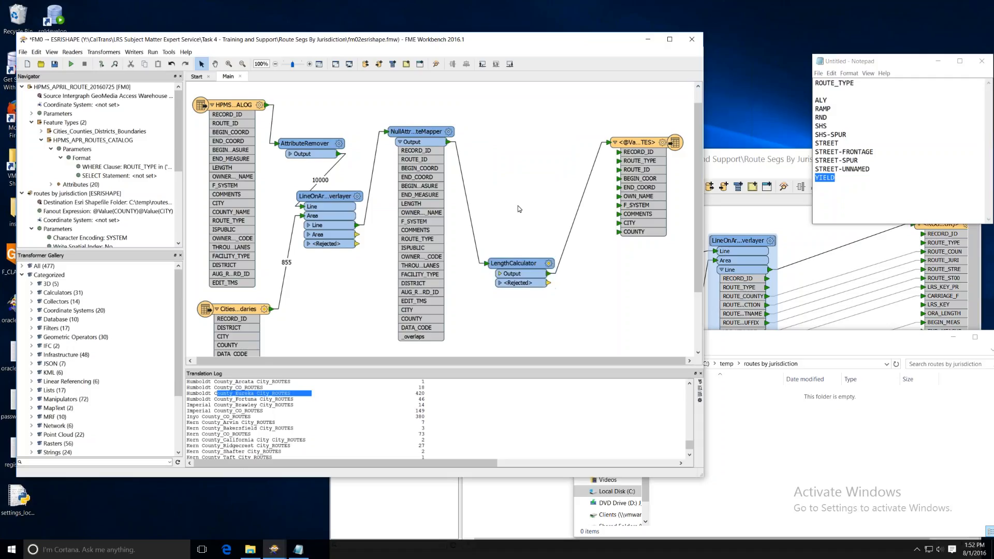
type("repro")
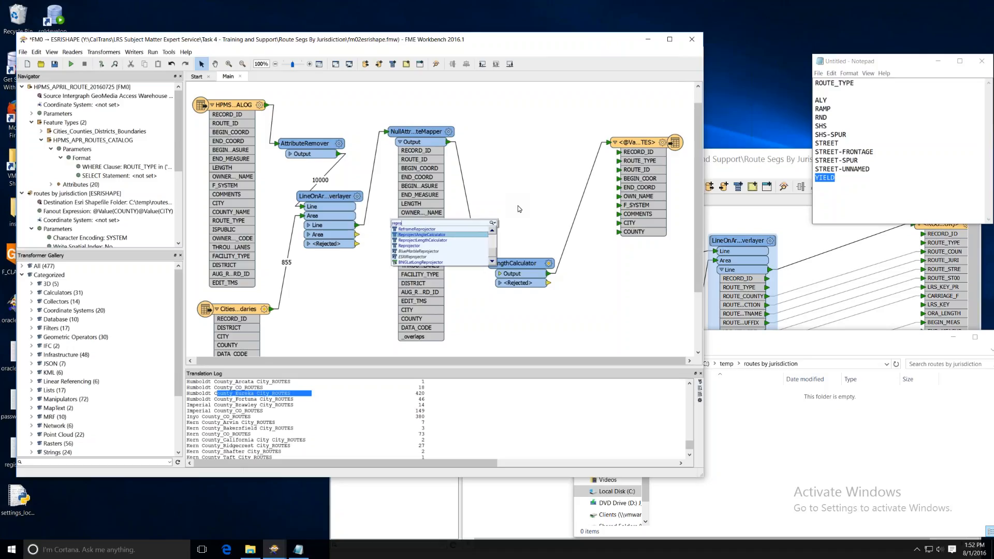
type("jec")
key("Down")
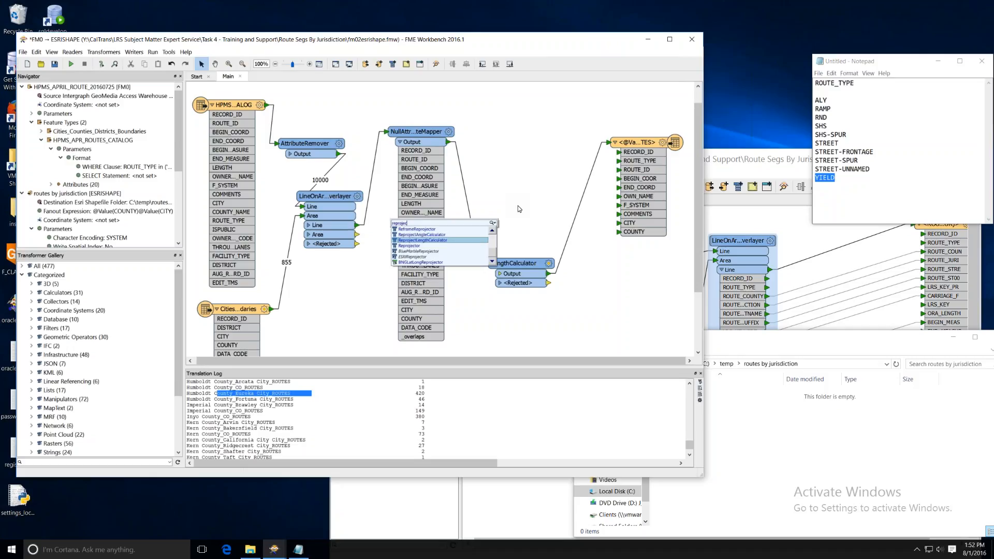
key("Return")
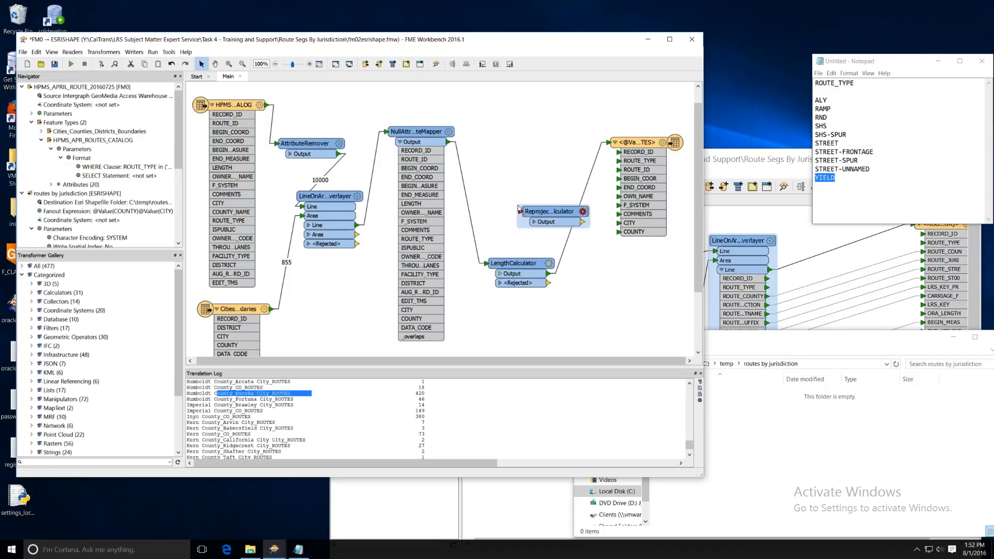
- Delete the LengthCalculator and insert the ReprojectLengthCalculator between the NullAttributeMapper and the writer
right_click(519, 264)
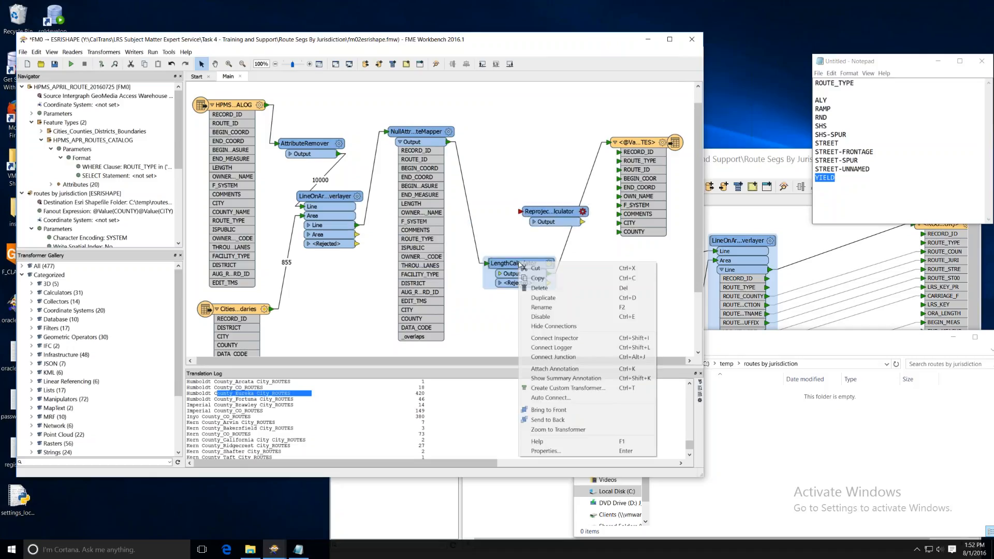
left_click(554, 293)
left_click_drag(549, 211, 523, 141)
- Examine the ReprojectLengthCalculator's parameters and the value options for Original Line Length, then cancel without changing them
left_click(556, 144)
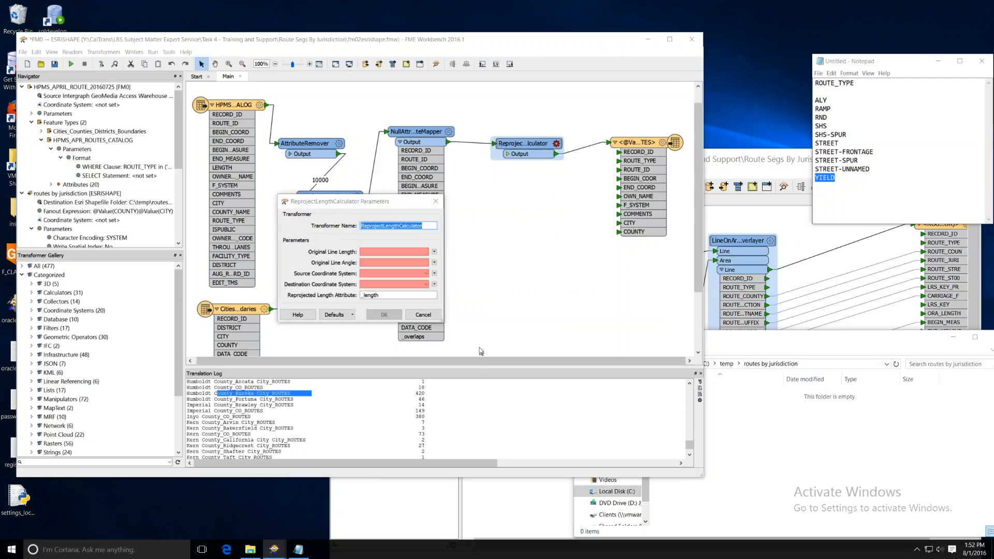
left_click(378, 250)
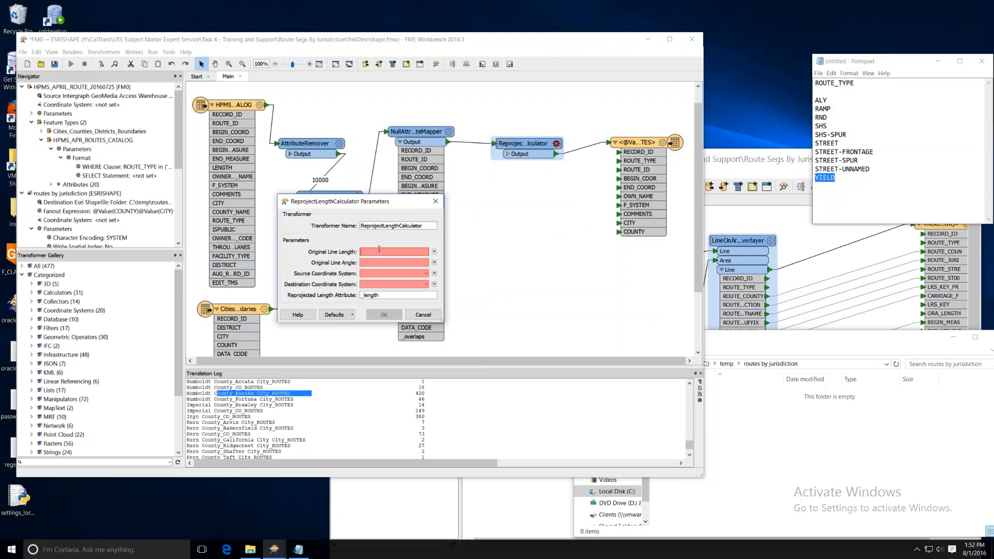
left_click(435, 252)
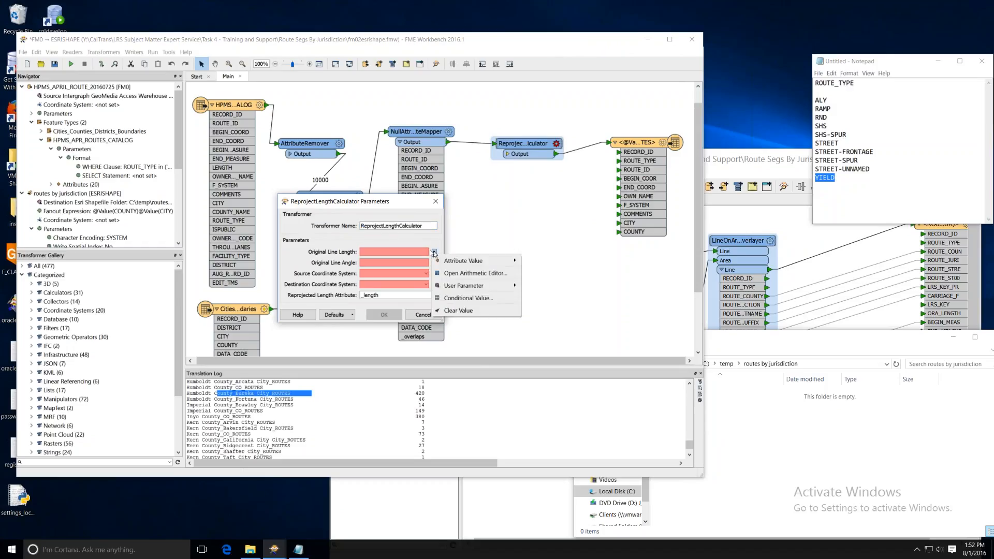
left_click(350, 261)
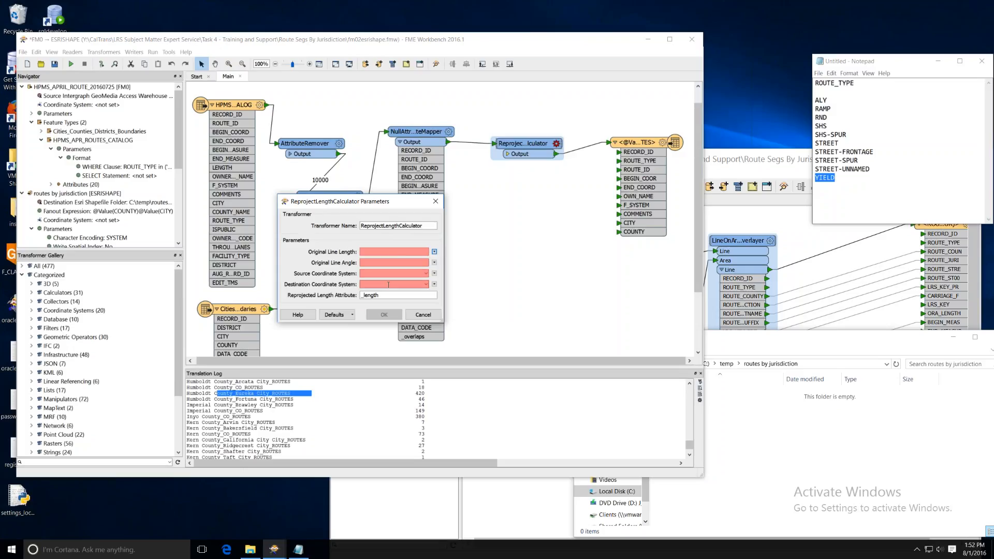
left_click(423, 316)
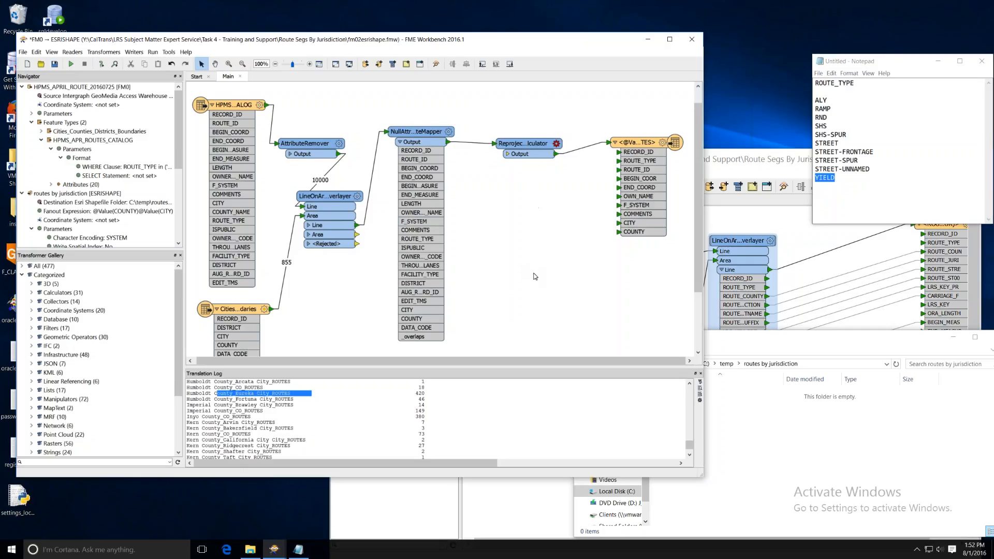
- Add a LengthCalculator and insert it into the connection between the NullAttributeMapper and the ReprojectLengthCalculator
type("leg")
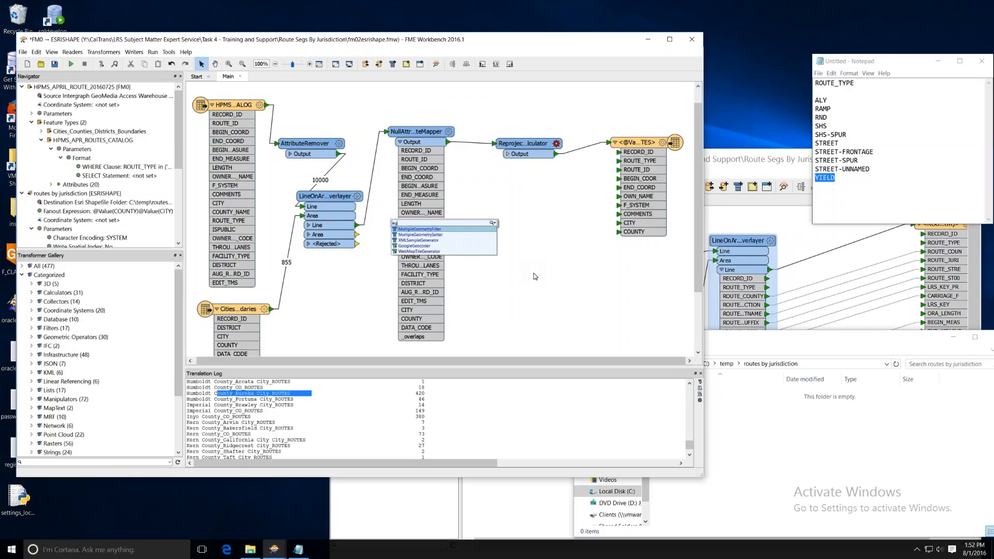
key("BackSpace")
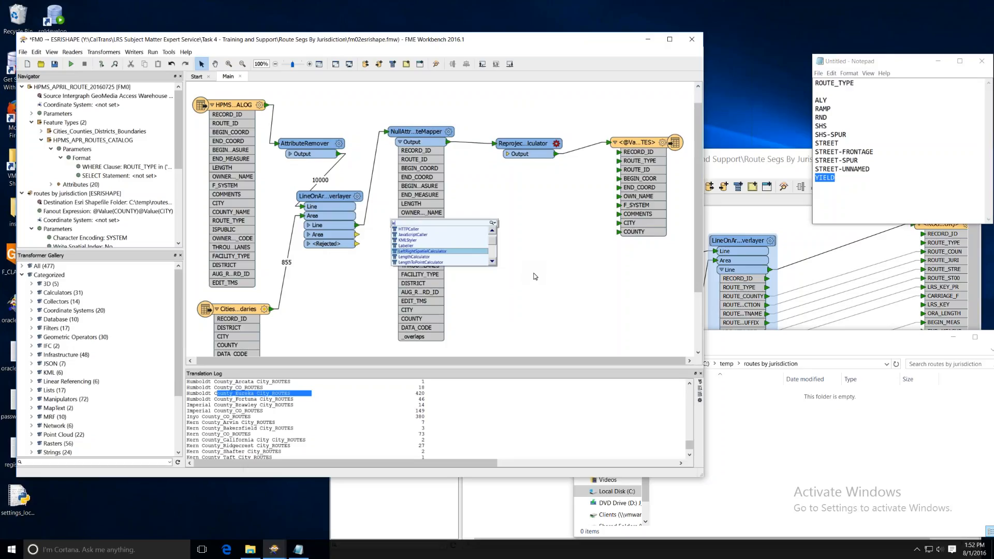
type("ngth")
key("Return")
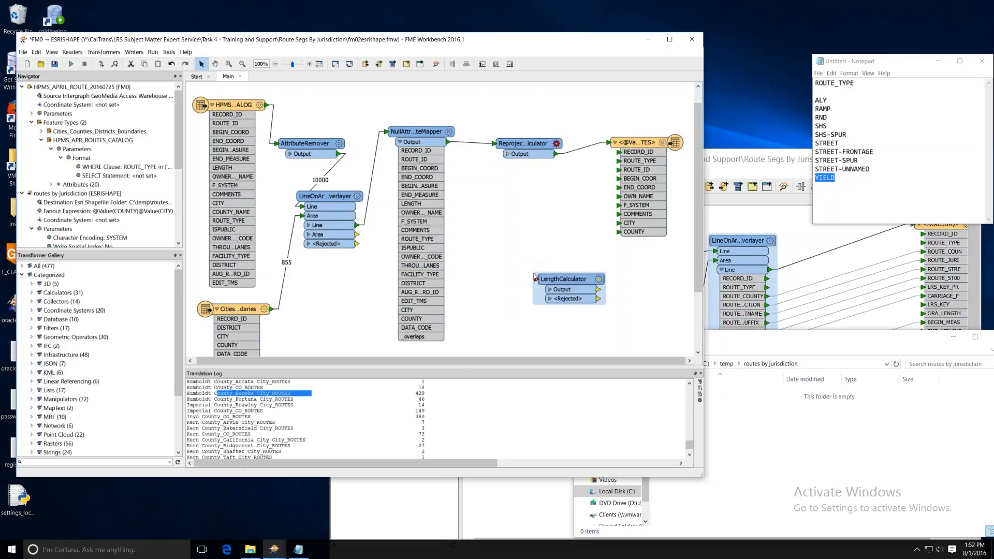
left_click_drag(535, 143, 566, 181)
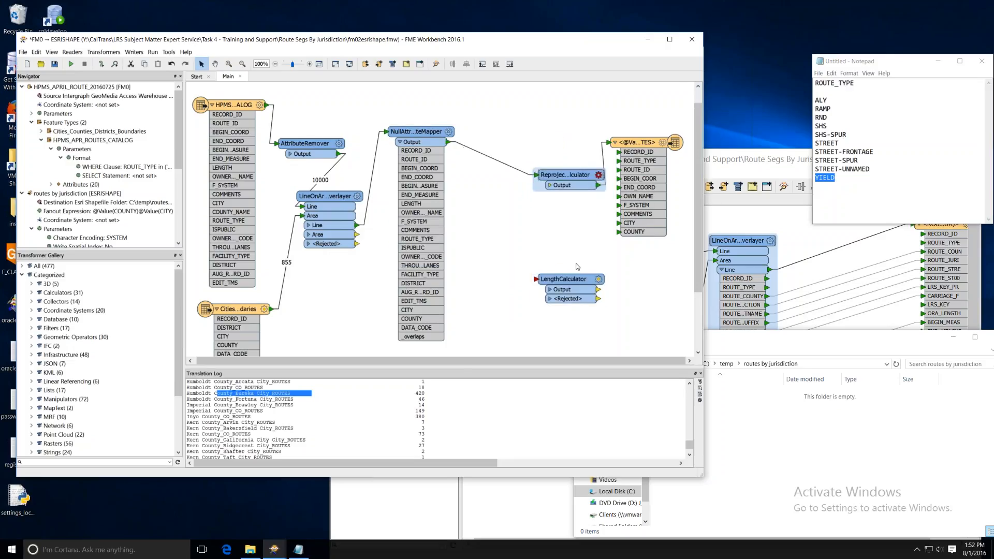
left_click_drag(570, 279, 503, 158)
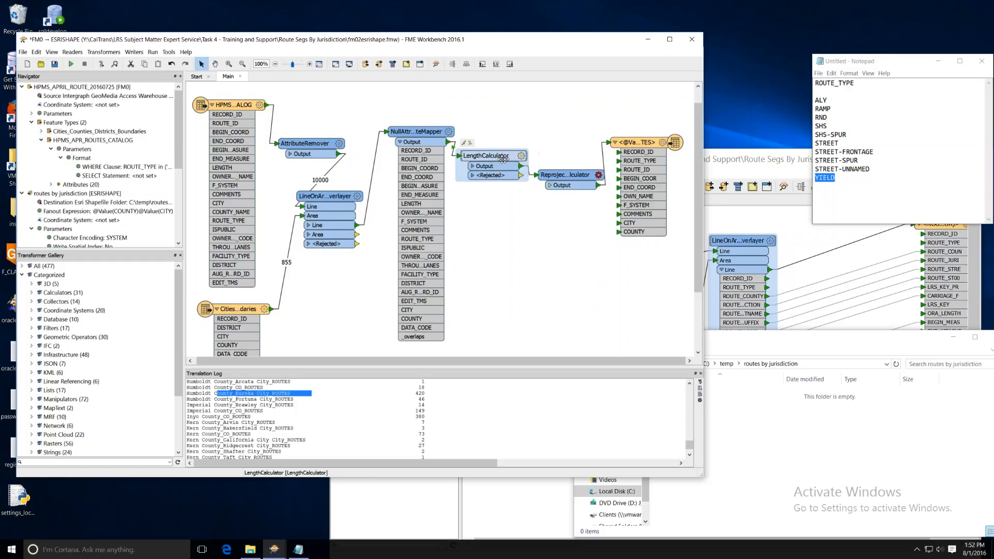
- Review the new LengthCalculator's Length Dimension, Multiplier and Length Attribute parameters and accept them as they are
double_click(504, 159)
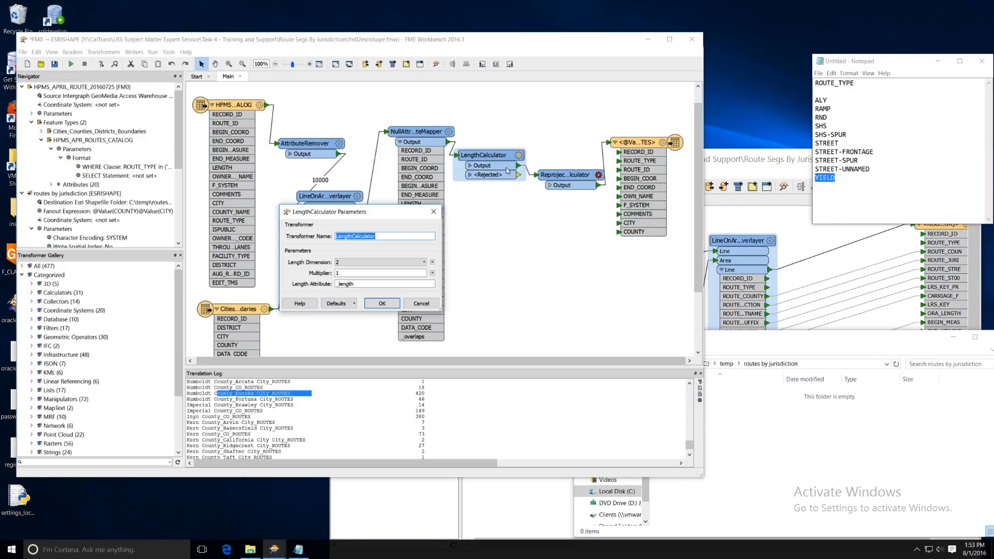
left_click(351, 263)
left_click(351, 265)
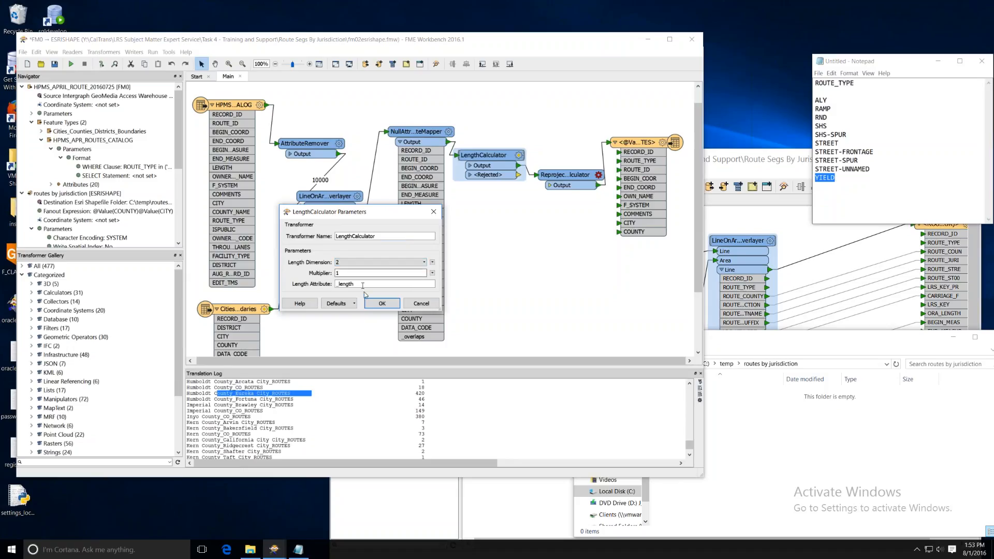
left_click(382, 305)
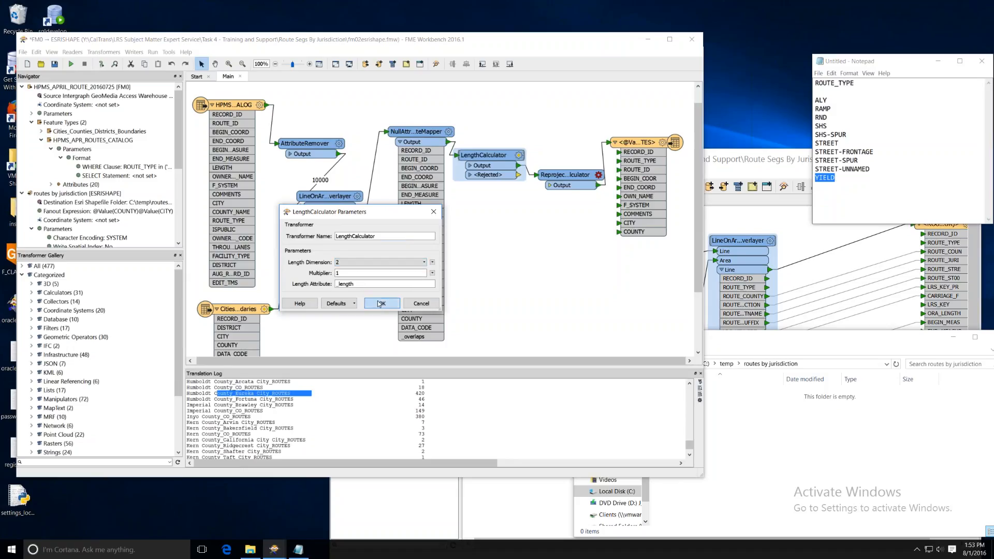
- Check how the ReprojectLengthCalculator's Original Line Length can be supplied, then cancel its parameters
left_click(599, 176)
left_click(395, 251)
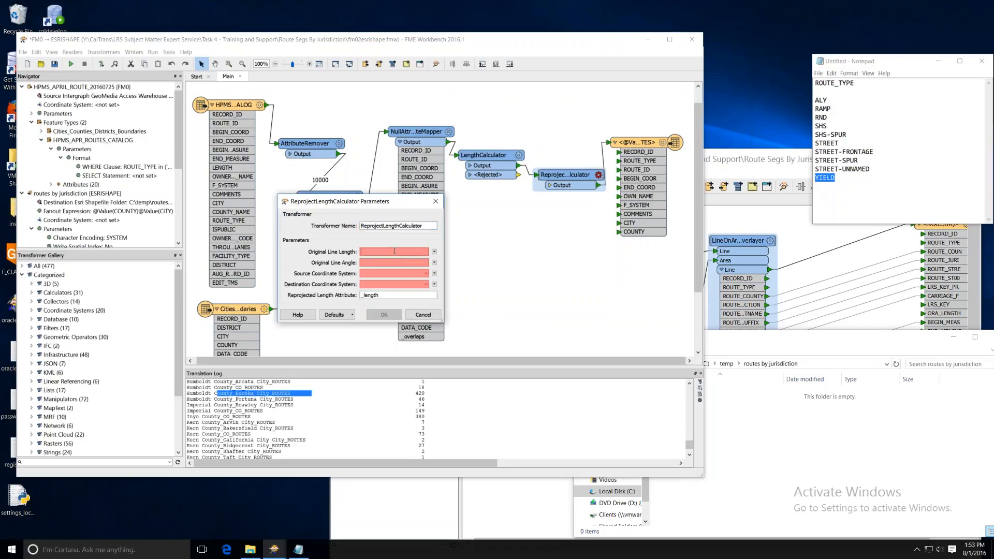
left_click(435, 253)
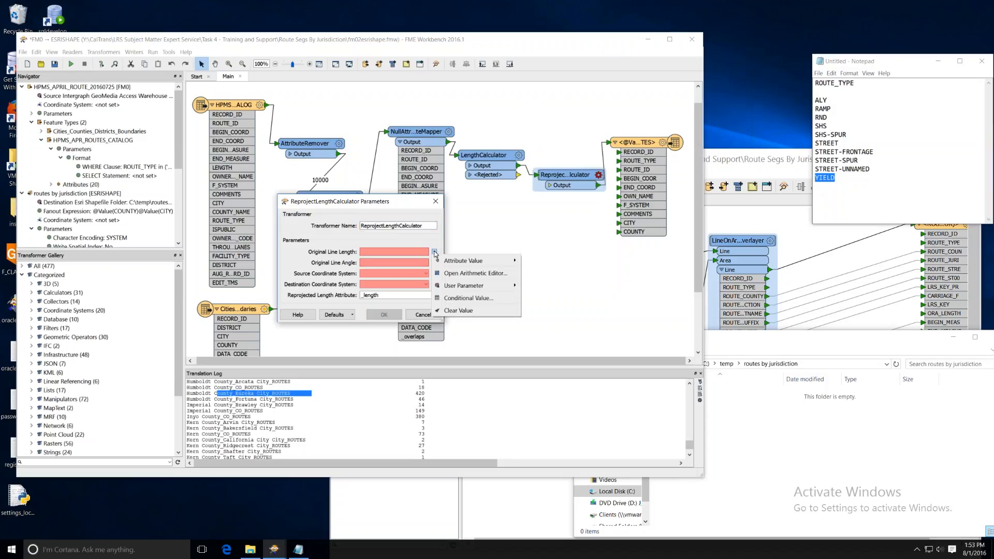
left_click(515, 223)
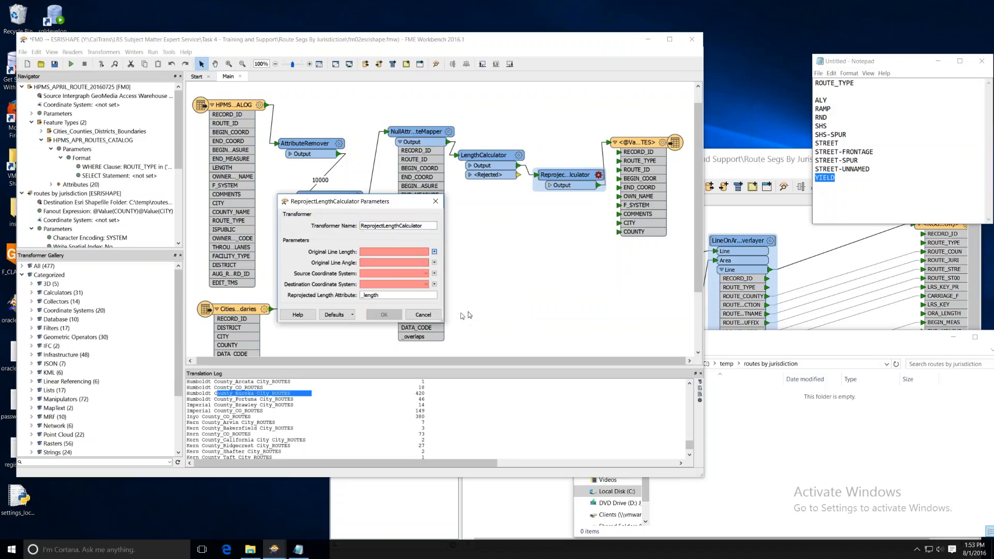
left_click(423, 314)
- Set the LengthCalculator's Length Attribute to _length1
double_click(483, 155)
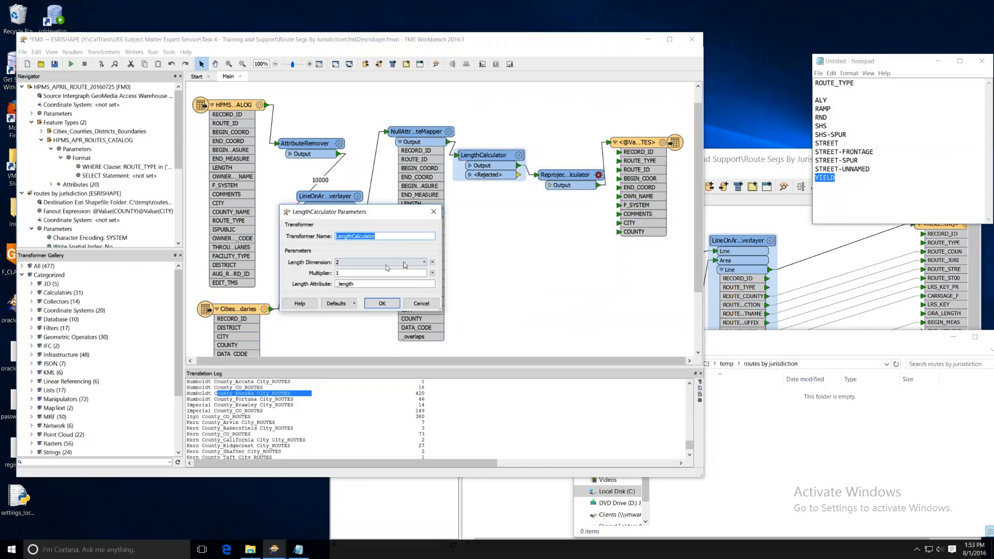
left_click(365, 284)
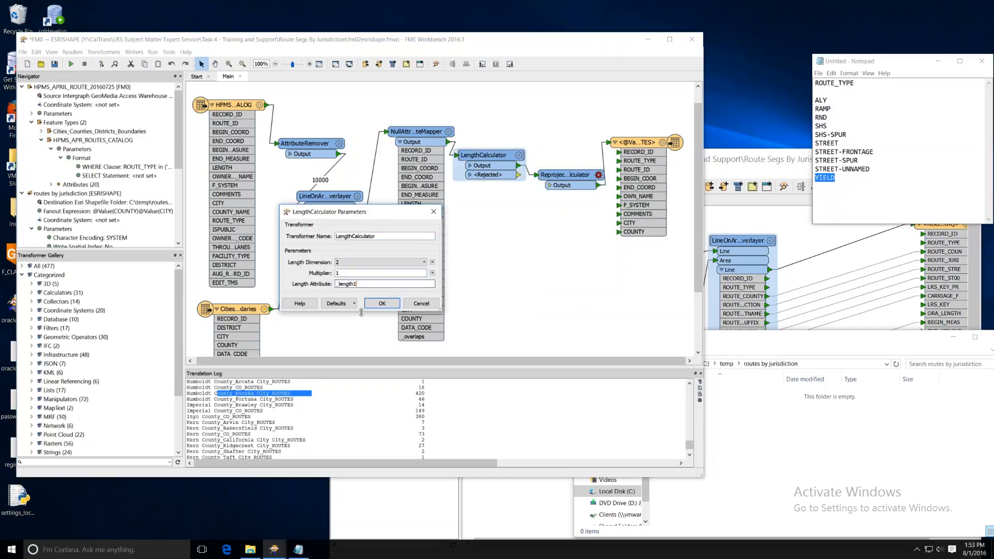
left_click(382, 304)
- In the ReprojectLengthCalculator, set Original Line Length to the _length1 attribute and Source Coordinate System to LL84
double_click(564, 175)
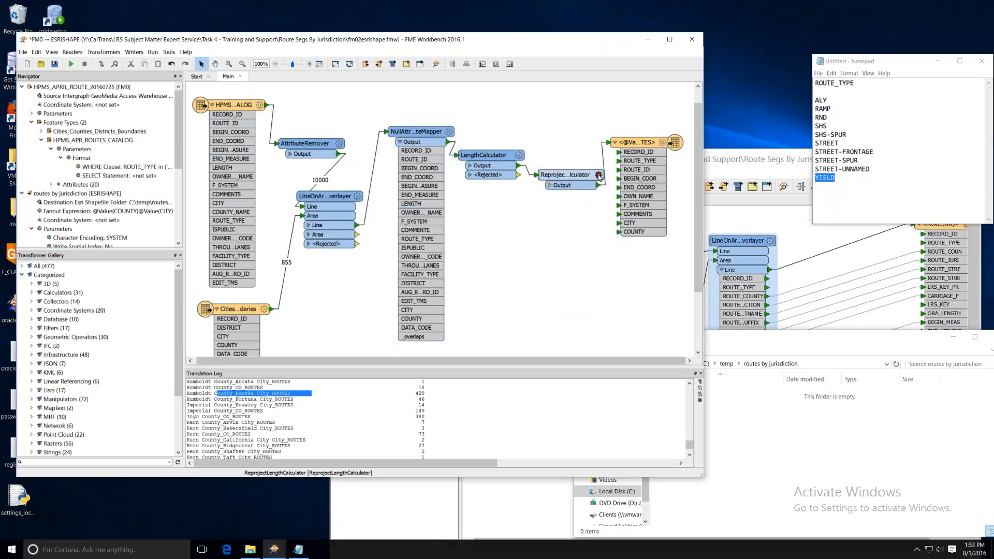
left_click(434, 252)
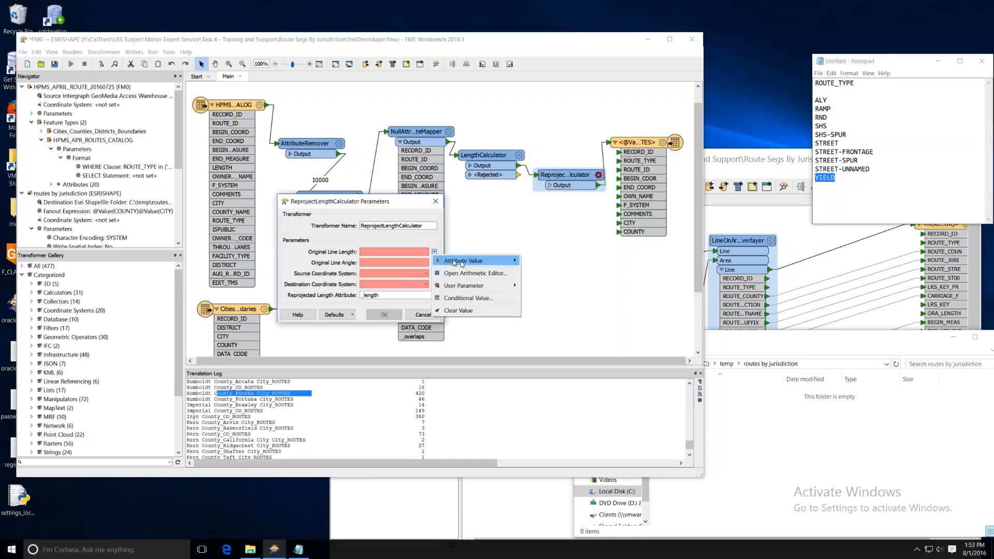
mouse_move(479, 263)
left_click(570, 263)
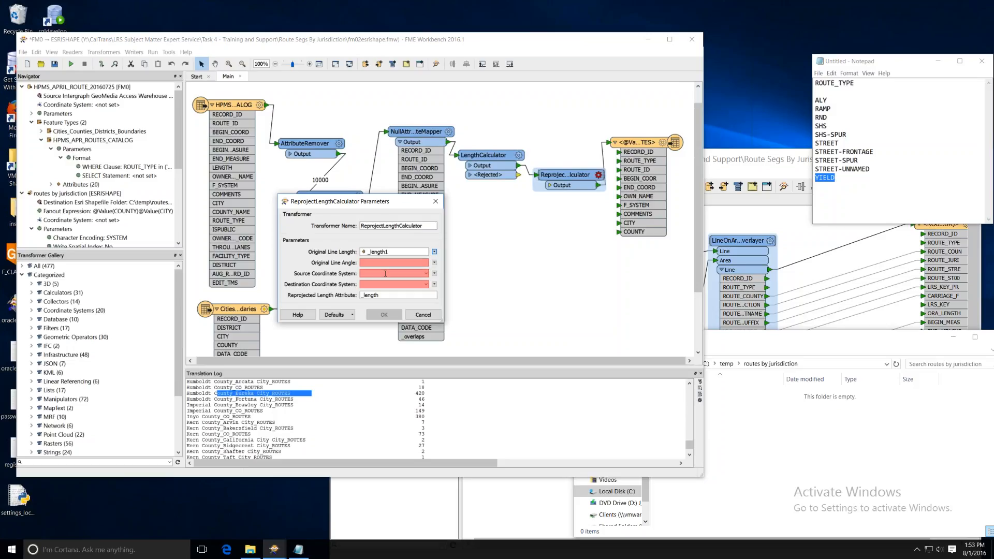
left_click(426, 273)
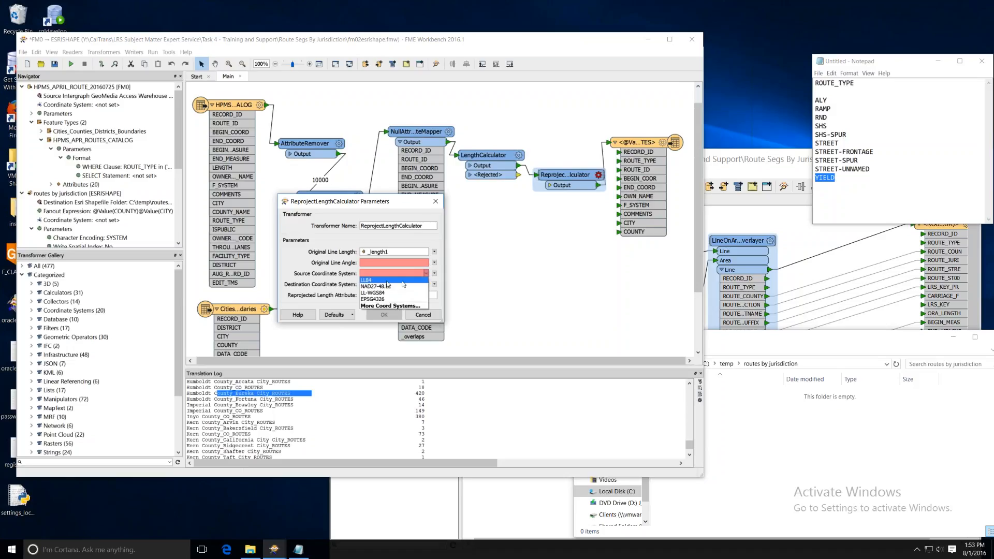
left_click(401, 283)
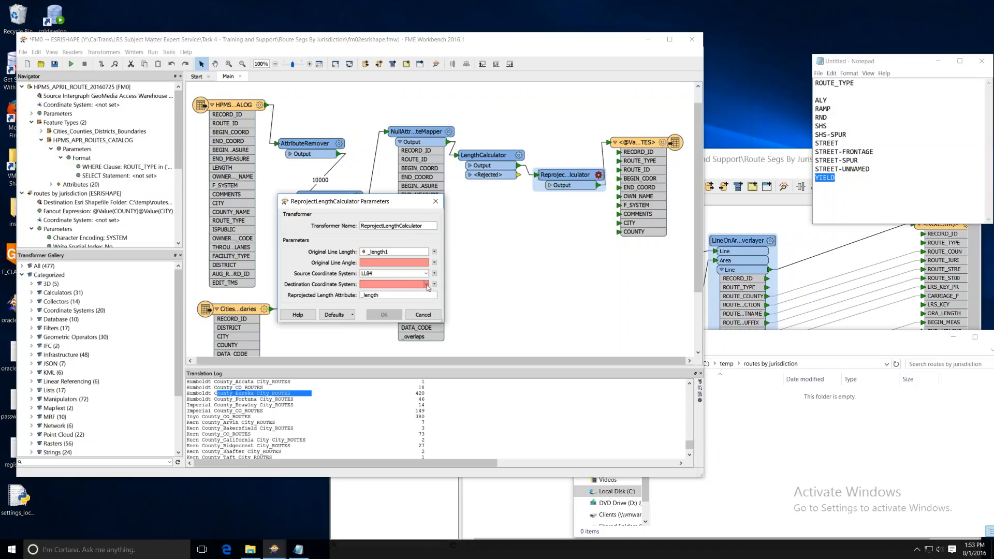
- Search the coordinate systems for "teal" and set the Destination Coordinate System to EPSG:3310
left_click(425, 284)
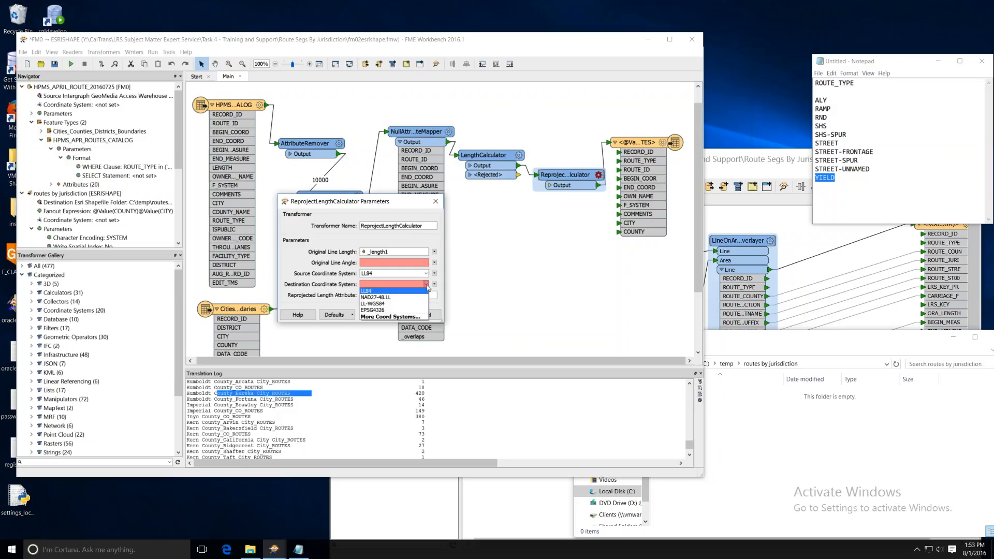
left_click(426, 285)
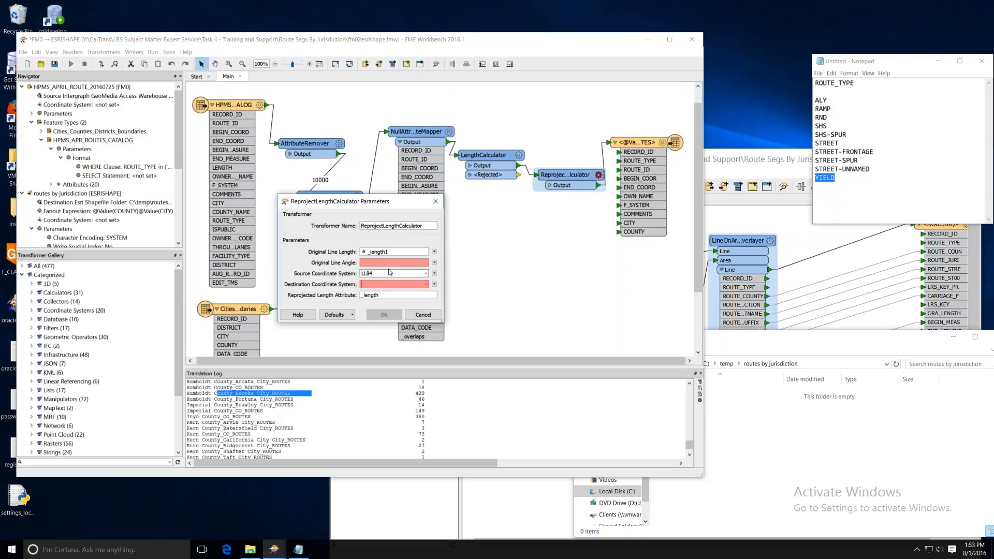
left_click(425, 285)
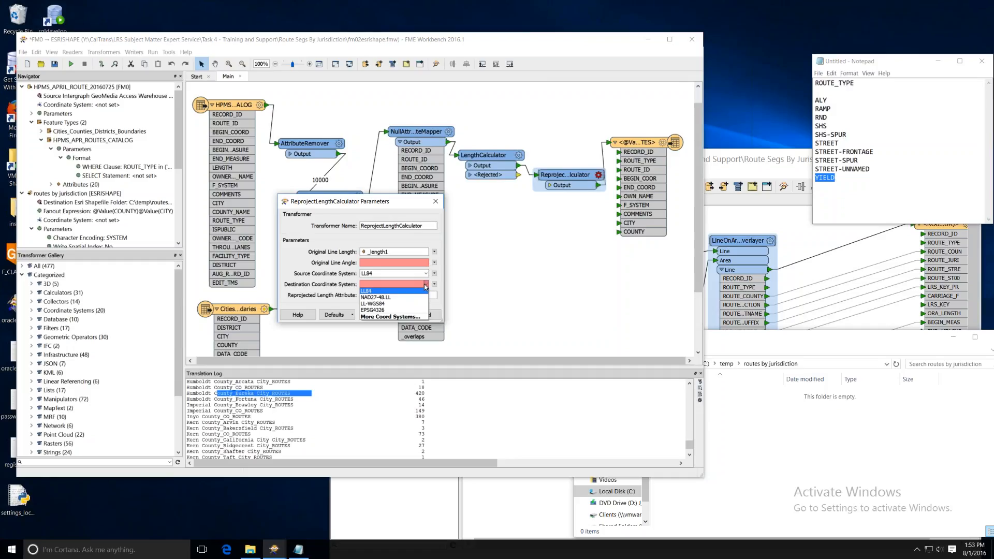
left_click(402, 321)
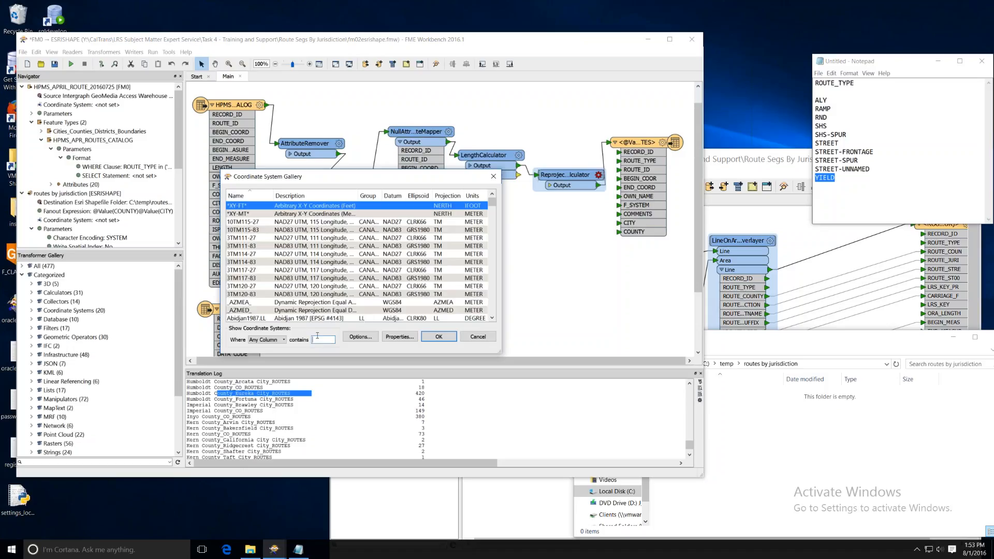
left_click(320, 339)
type("teal")
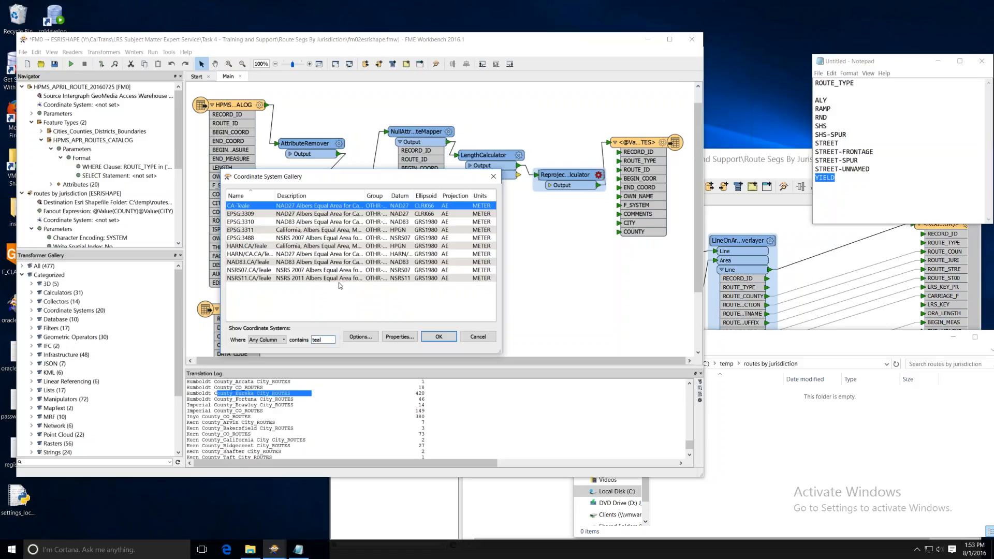
left_click(360, 222)
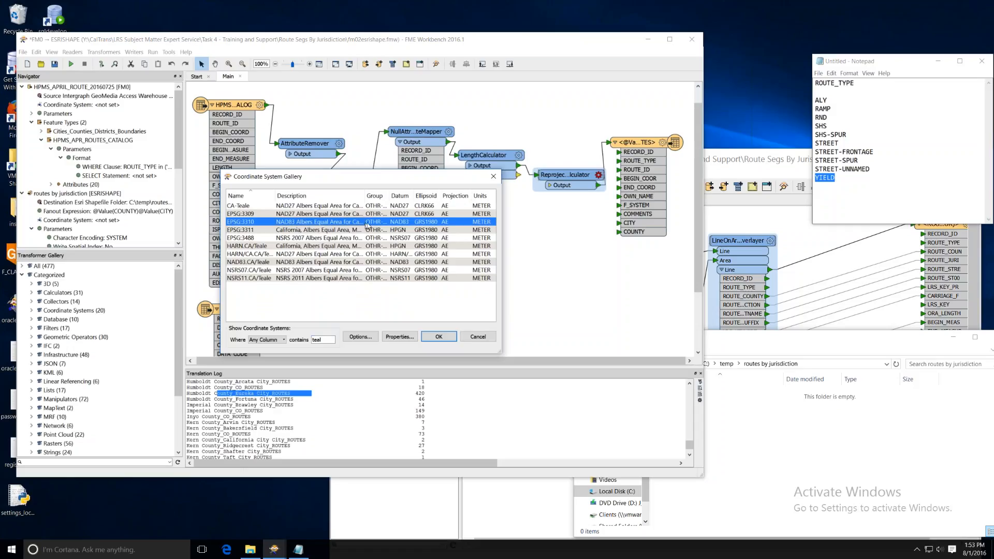
left_click_drag(365, 195, 403, 197)
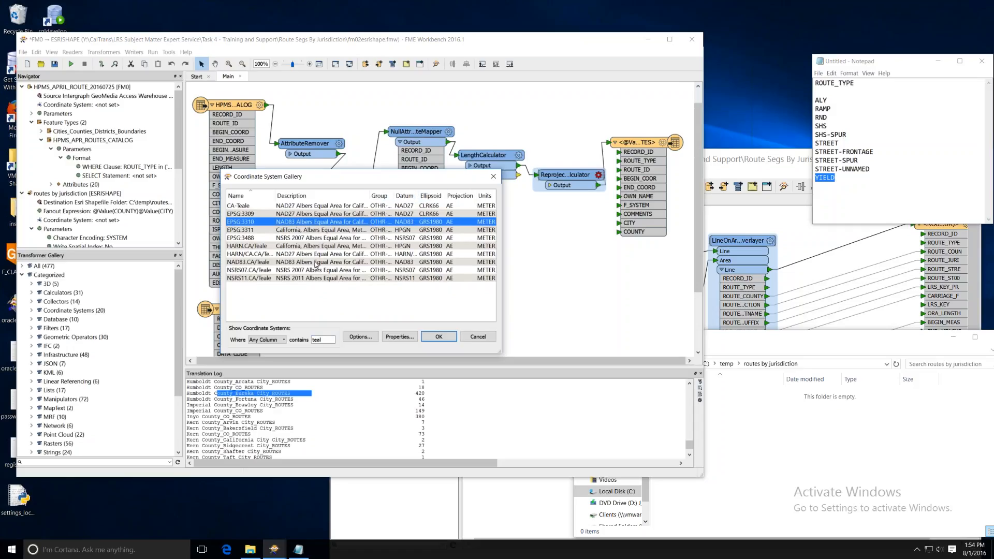
double_click(264, 223)
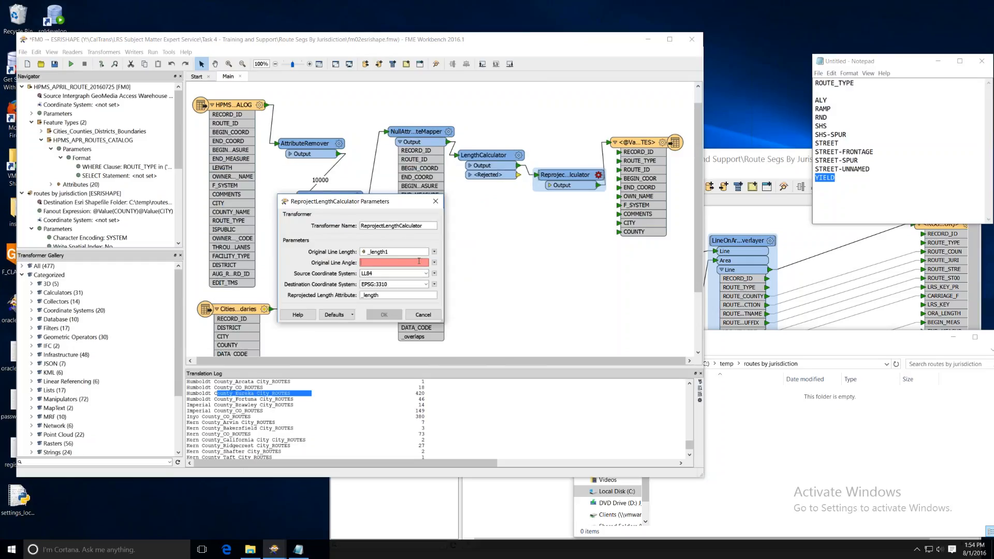
- Look through the attributes available for Original Line Angle and read that parameter's description in the transformer's help
left_click(434, 263)
mouse_move(450, 273)
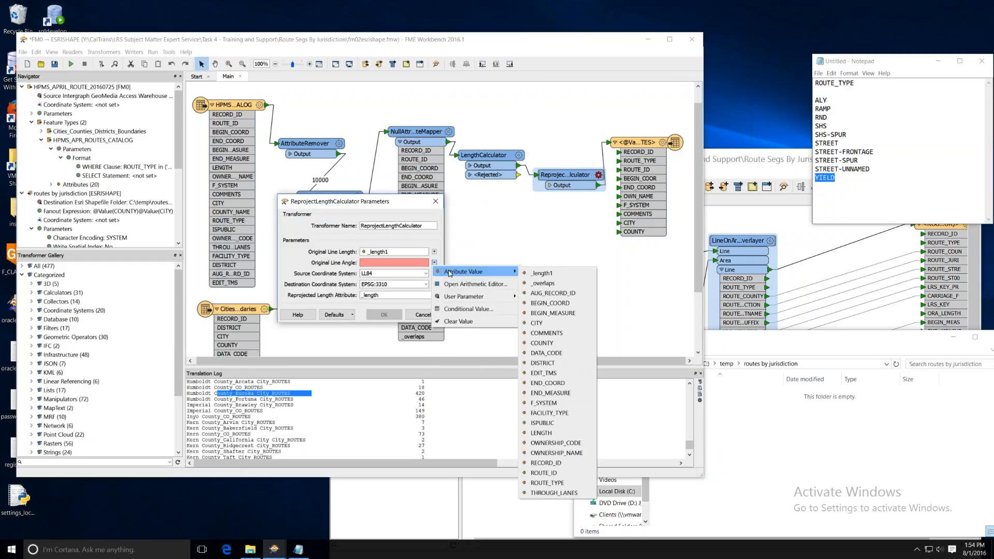
left_click(373, 264)
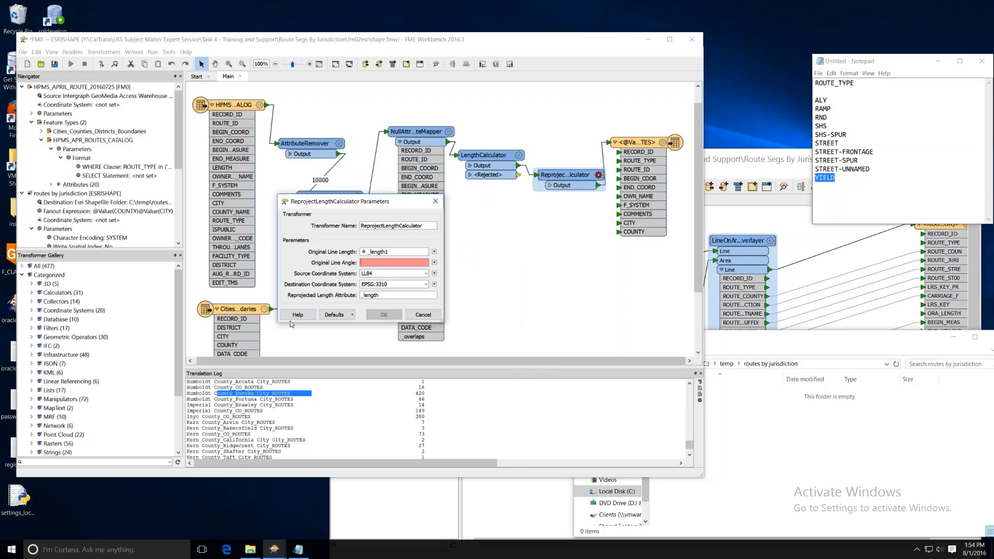
left_click(299, 317)
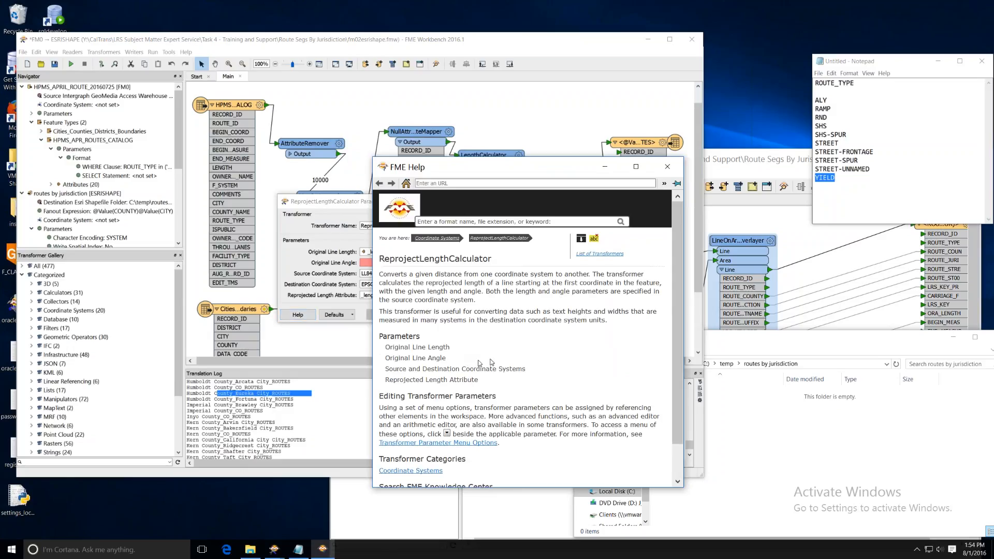
left_click(421, 358)
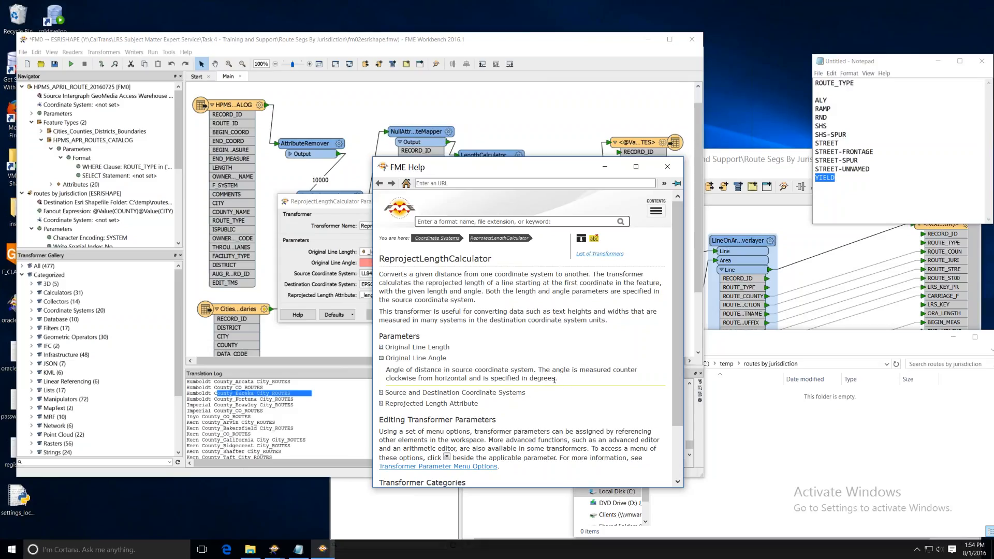
- Close the transformer help, check the Original Line Angle attribute choices, and cancel the ReprojectLengthCalculator parameters
scroll(555, 381, "down", 1)
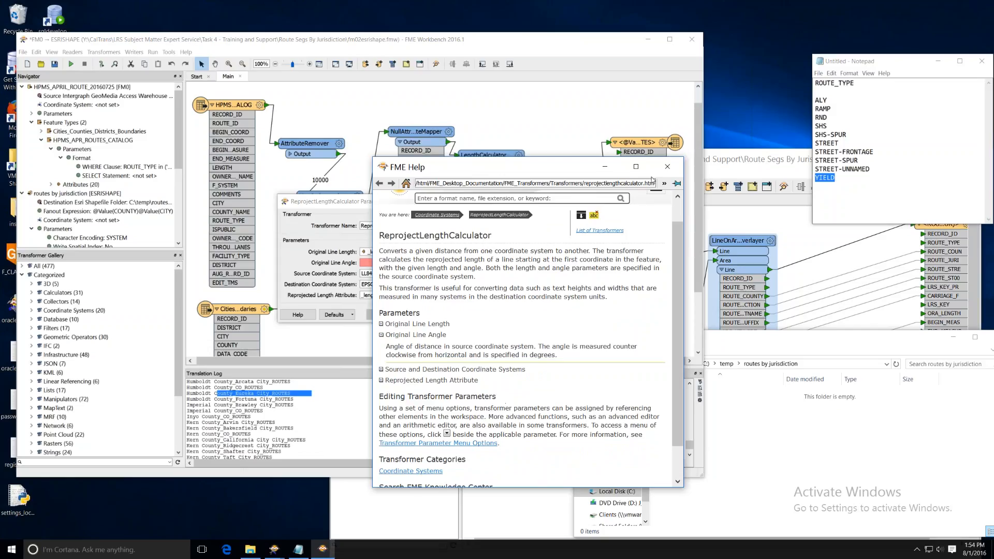
left_click(667, 167)
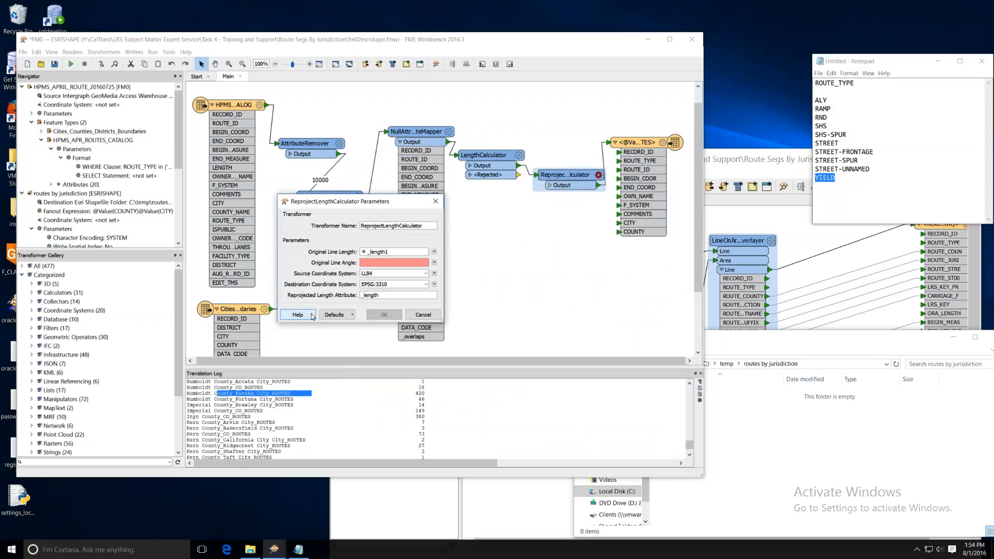
left_click(434, 262)
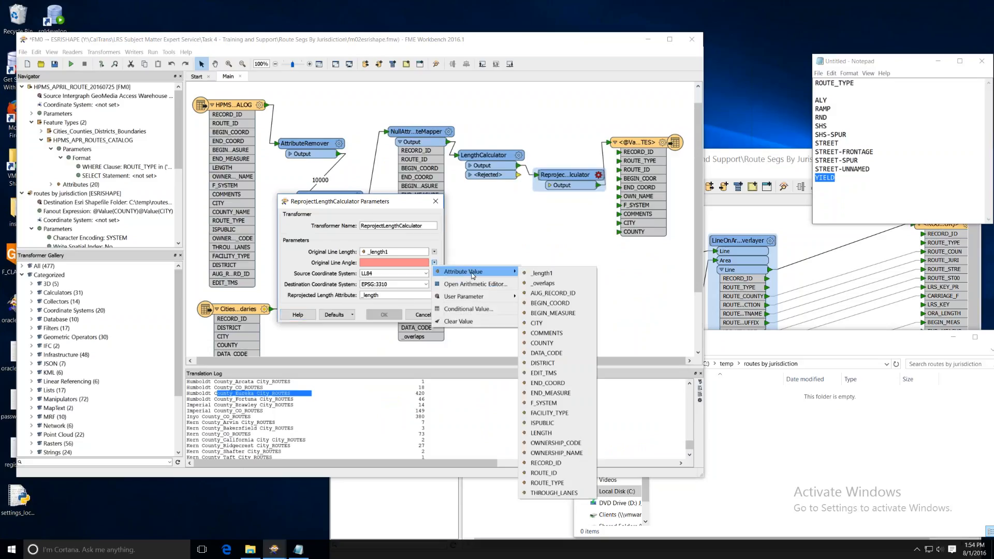
left_click(379, 263)
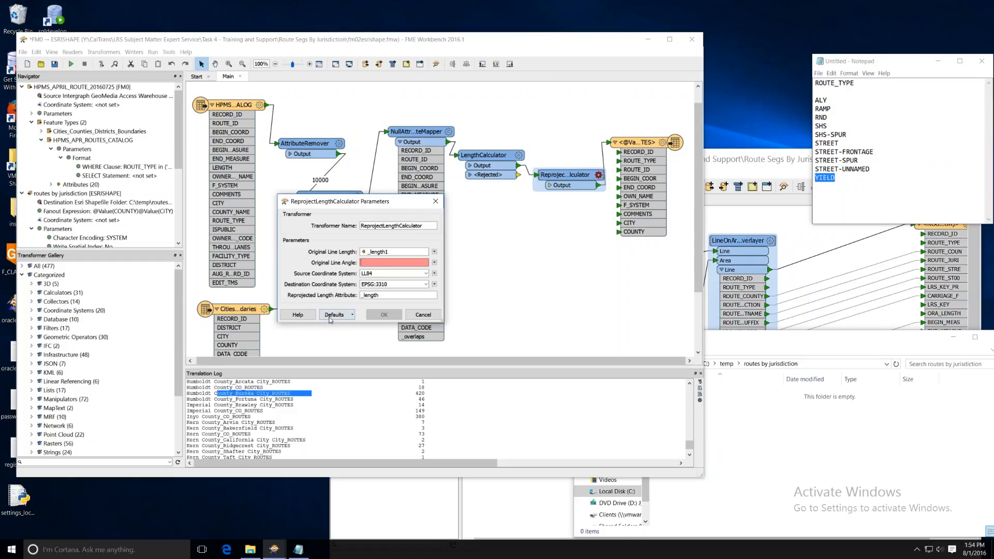
left_click(433, 318)
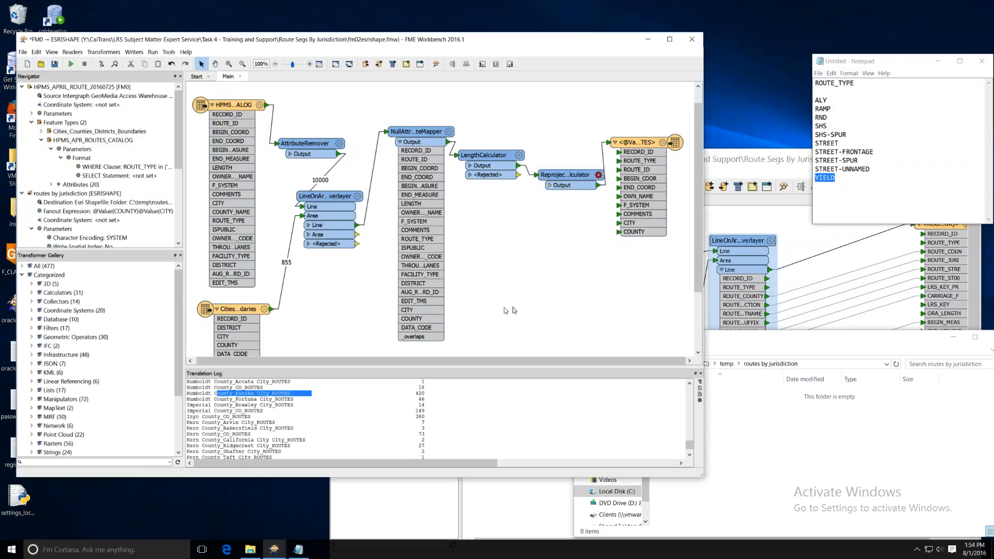
- Delete the ReprojectLengthCalculator and LengthCalculator transformers from the workspace
right_click(574, 177)
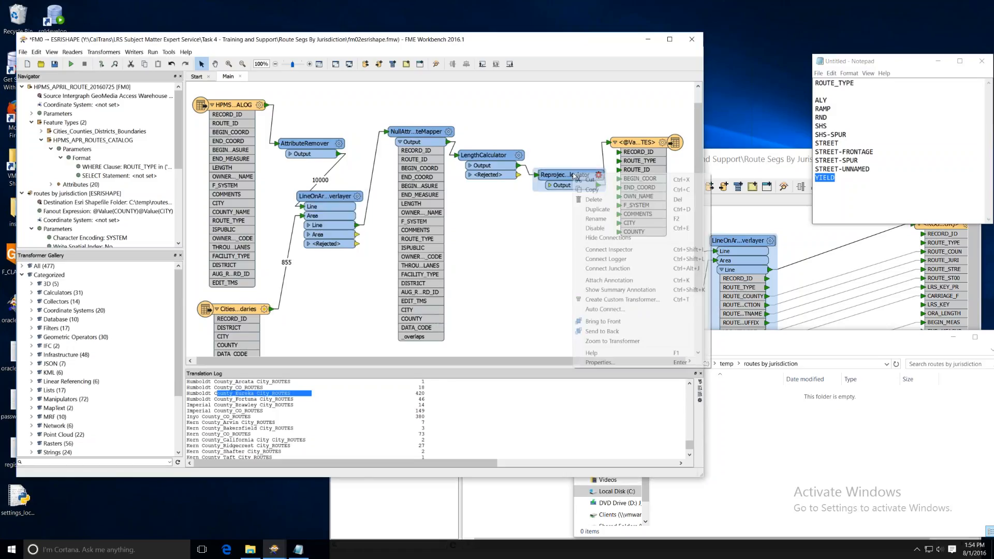
left_click(594, 200)
left_click(500, 156)
right_click(501, 156)
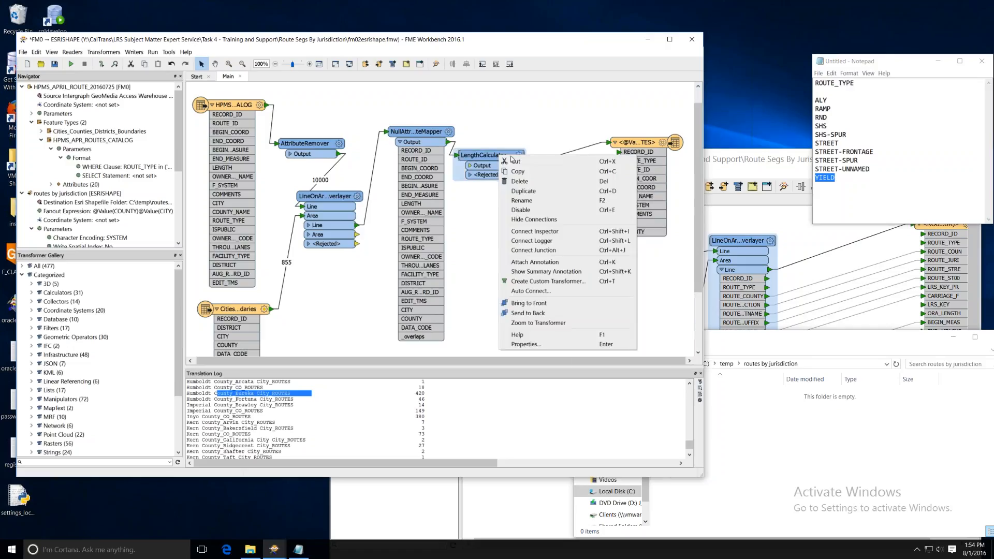
left_click(529, 182)
- Move the NullAttributeMapper lower on the canvas and add a Reprojector transformer above it
left_click_drag(420, 131, 434, 216)
left_click(437, 150)
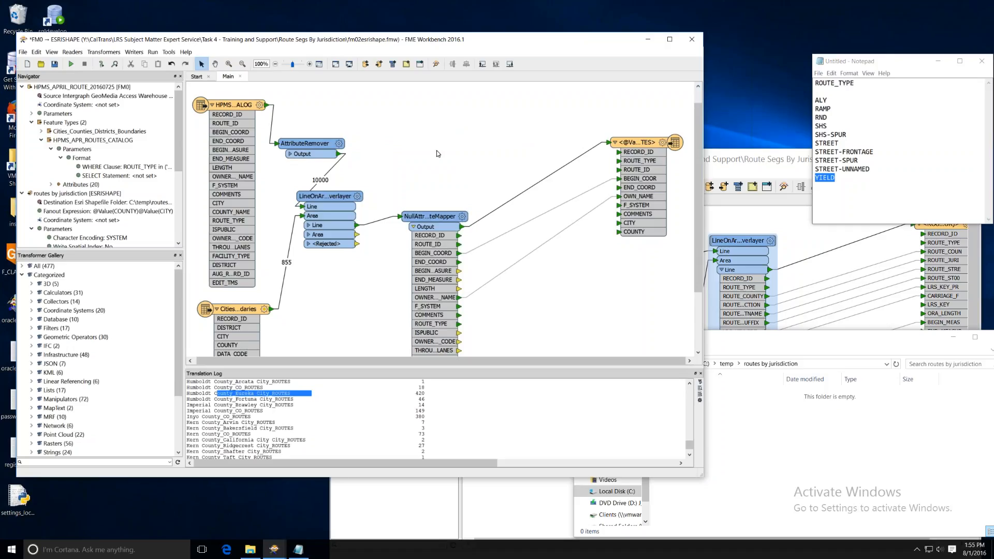
type("repr")
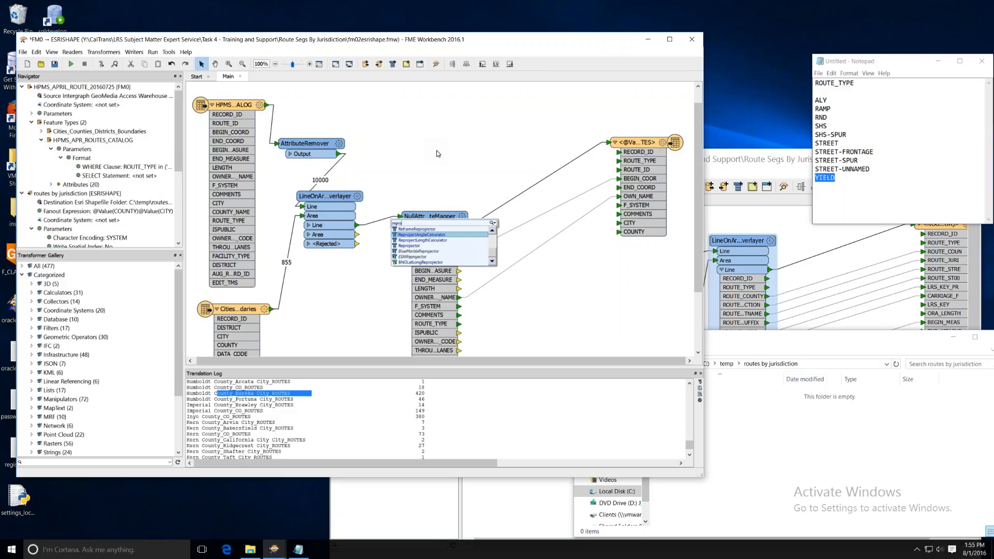
type("re")
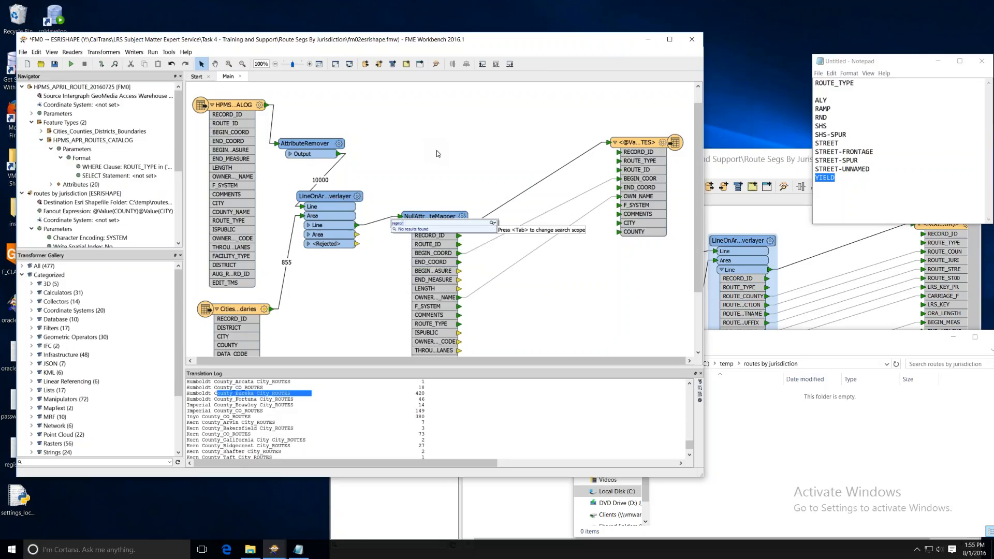
key("BackSpace")
key("BackSpace")
type("ojector")
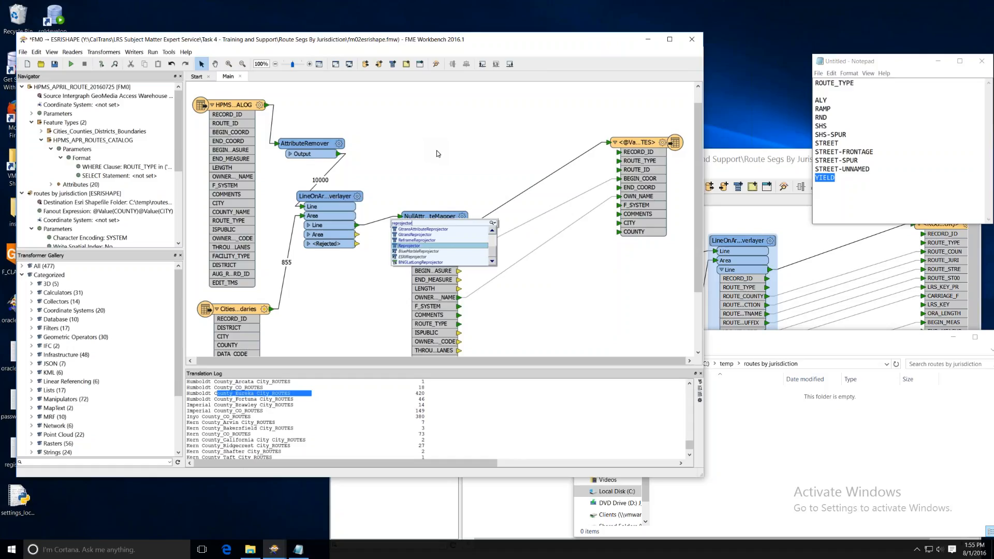
key("Return")
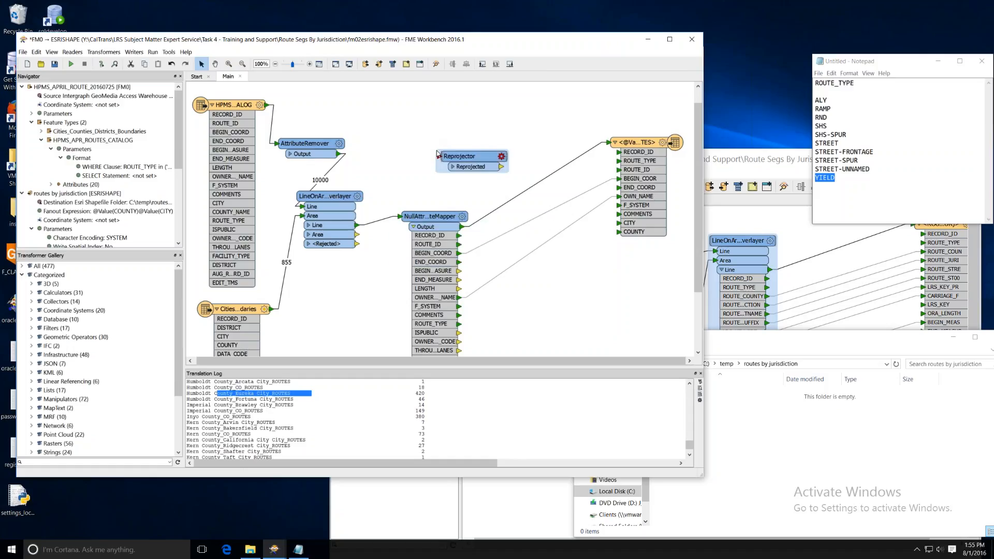
- Connect the LineOnAreaOverlayer's Line output to the Reprojector, shifting the NullAttributeMapper slightly to make room
left_click(386, 201)
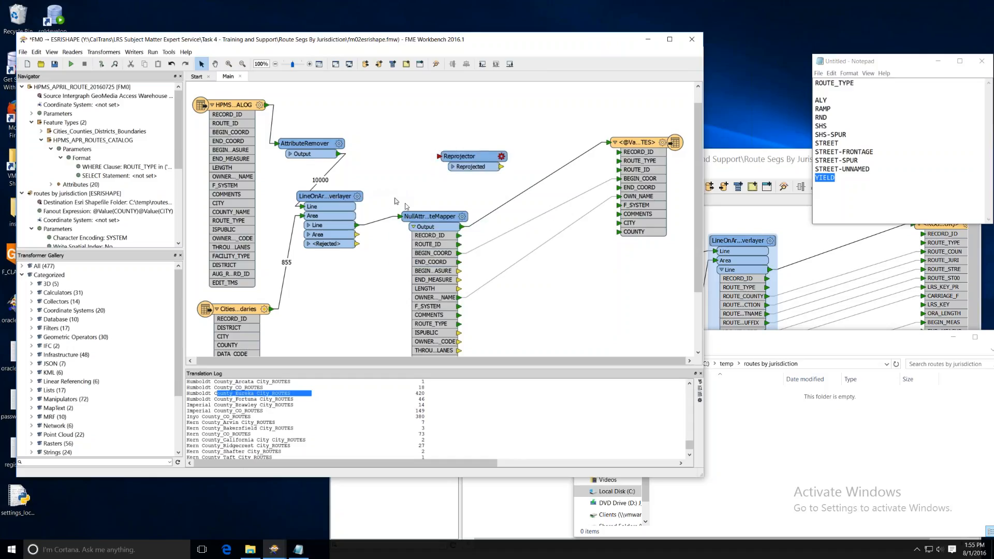
left_click_drag(422, 219, 441, 224)
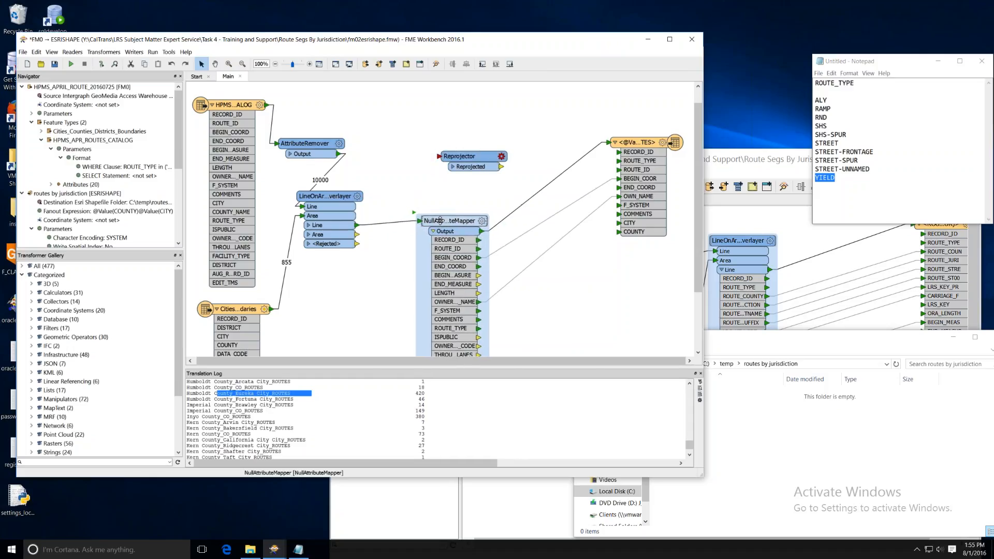
left_click(395, 206)
left_click_drag(358, 225, 446, 149)
left_click_drag(448, 222, 441, 219)
left_click(458, 190)
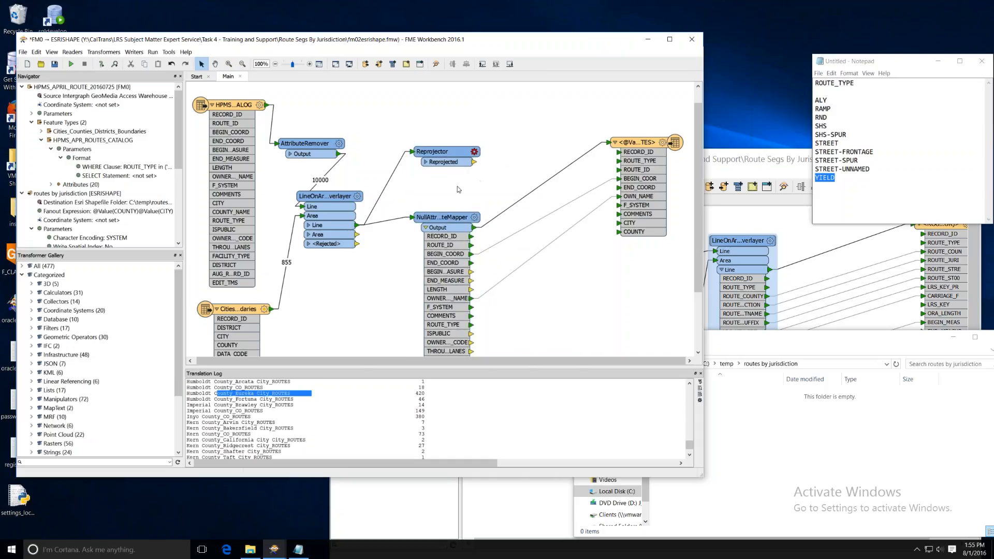
- Search the coordinate system gallery for "teale" for the Reprojector's Destination Coordinate System
left_click(474, 152)
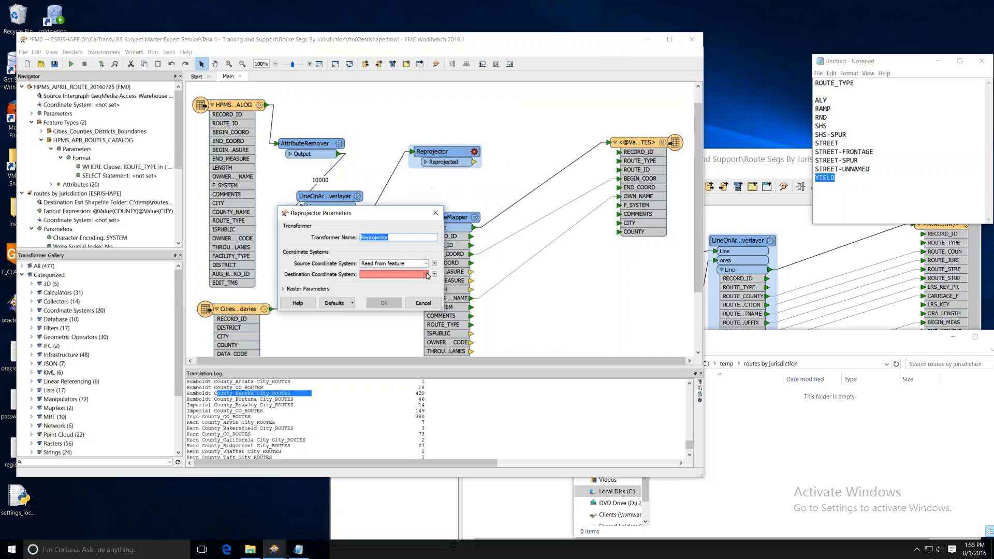
left_click(426, 275)
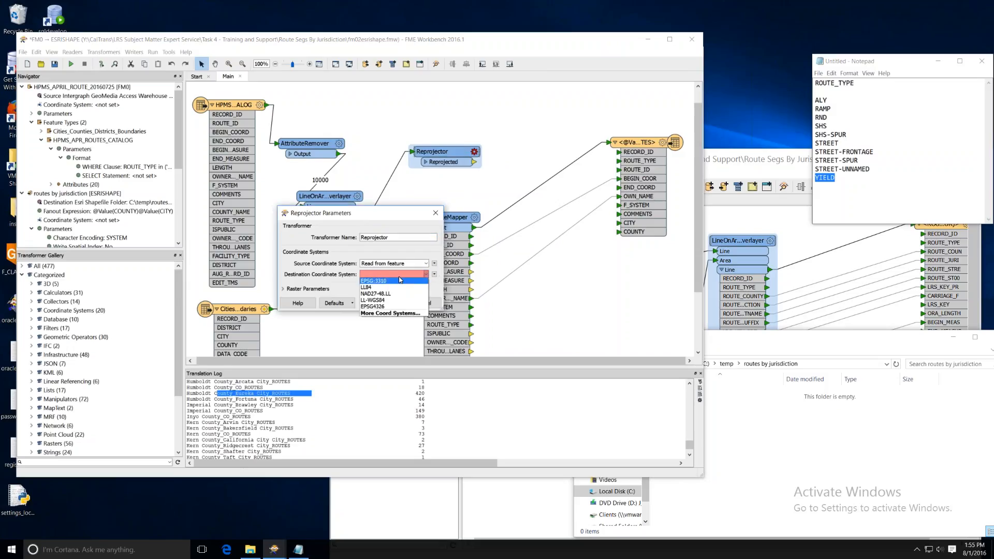
left_click(395, 314)
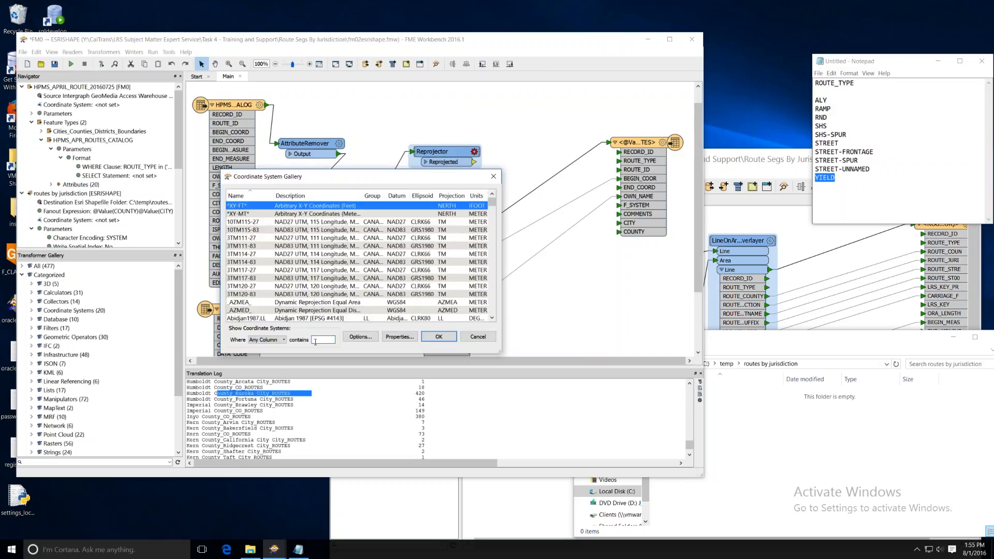
type("teale")
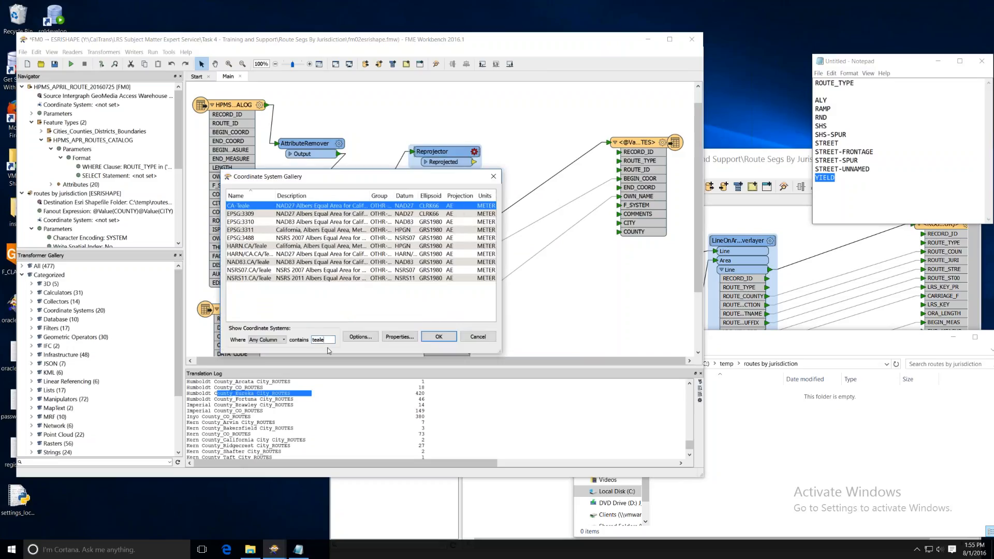
- Widen the coordinate system gallery and compare the names, full descriptions and datums of the California Teale systems
left_click(306, 231)
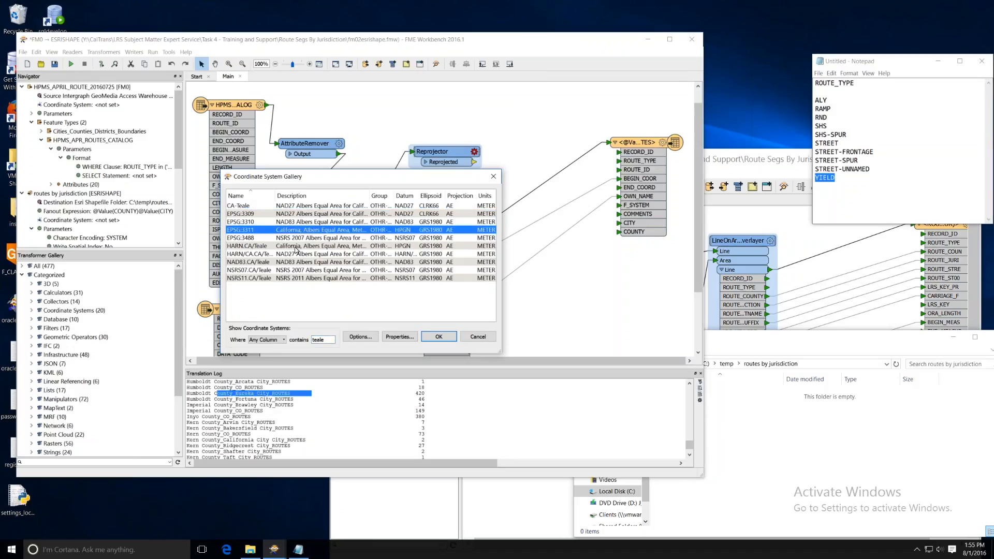
left_click(296, 248)
left_click(252, 230)
left_click_drag(501, 304, 788, 306)
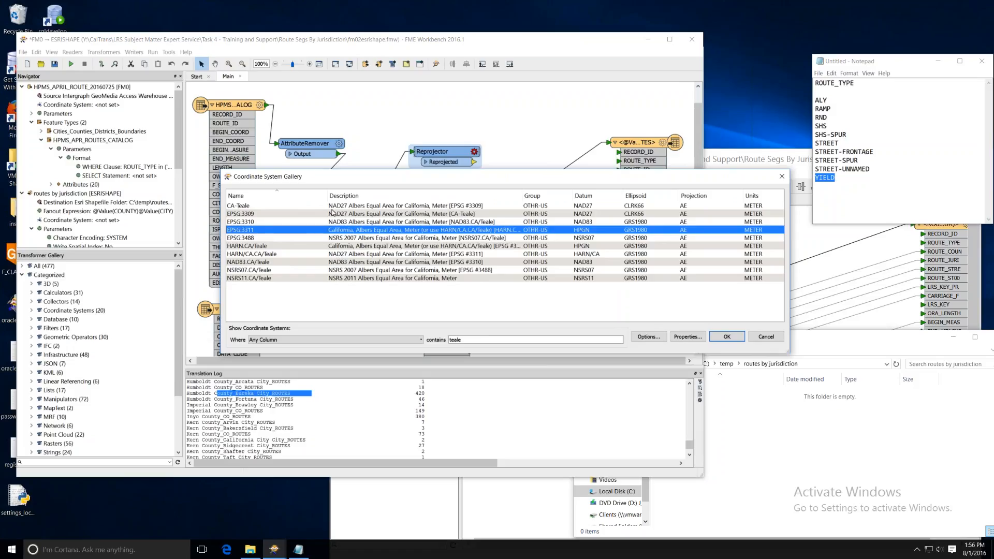
left_click(388, 215)
left_click(388, 223)
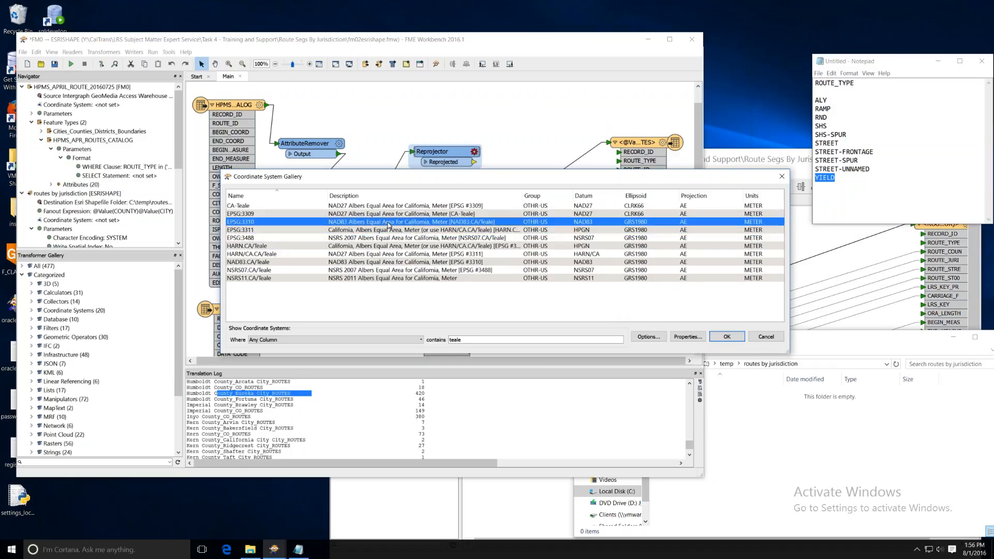
left_click(388, 231)
left_click(383, 238)
left_click(381, 247)
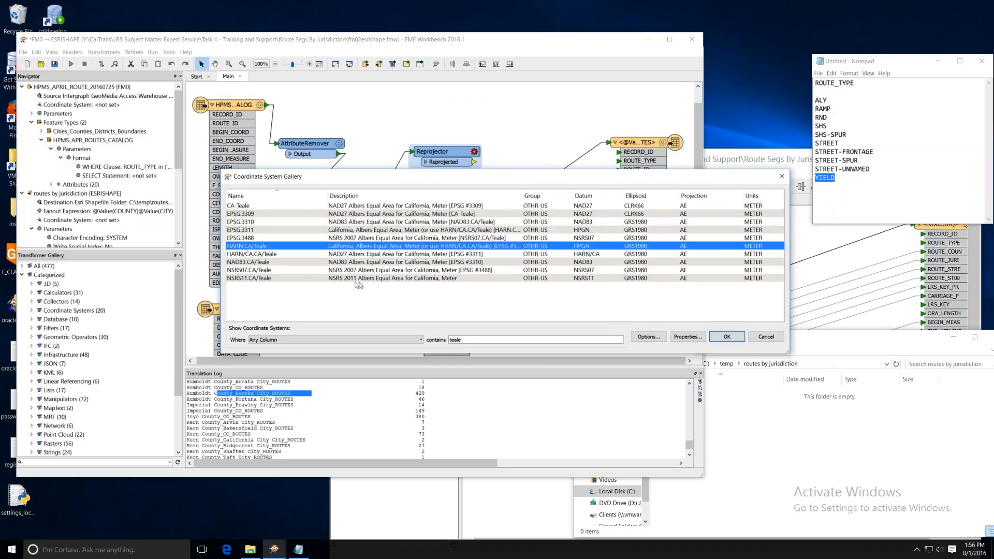
left_click(384, 231)
left_click(392, 238)
left_click(354, 231)
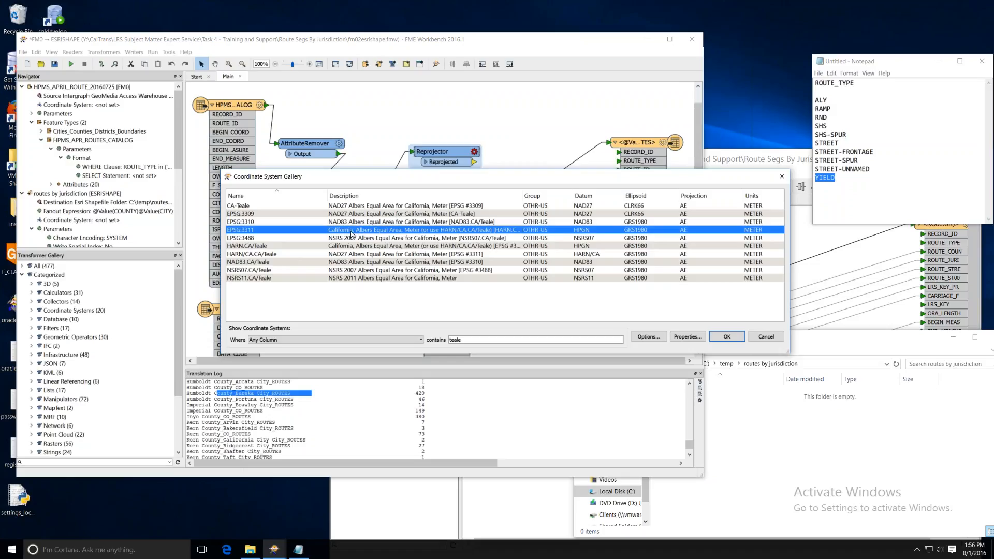
- Set the Reprojector's Destination Coordinate System to EPSG:3310 and accept its parameters
left_click(351, 223)
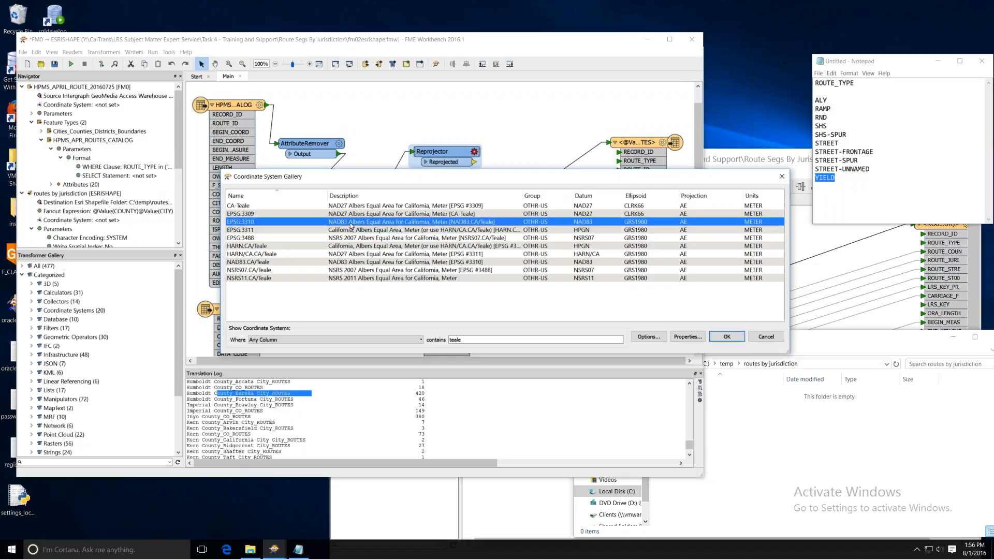
double_click(350, 222)
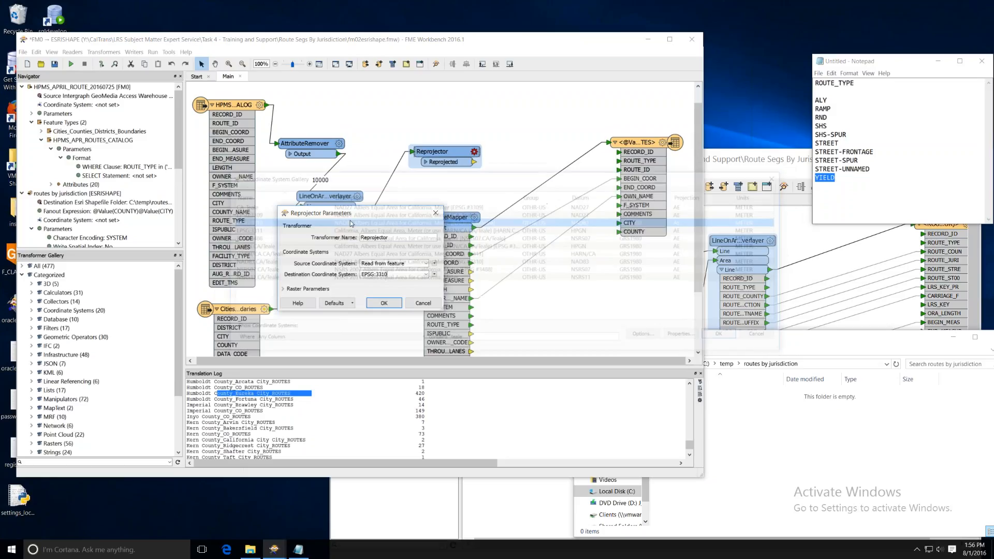
left_click(386, 303)
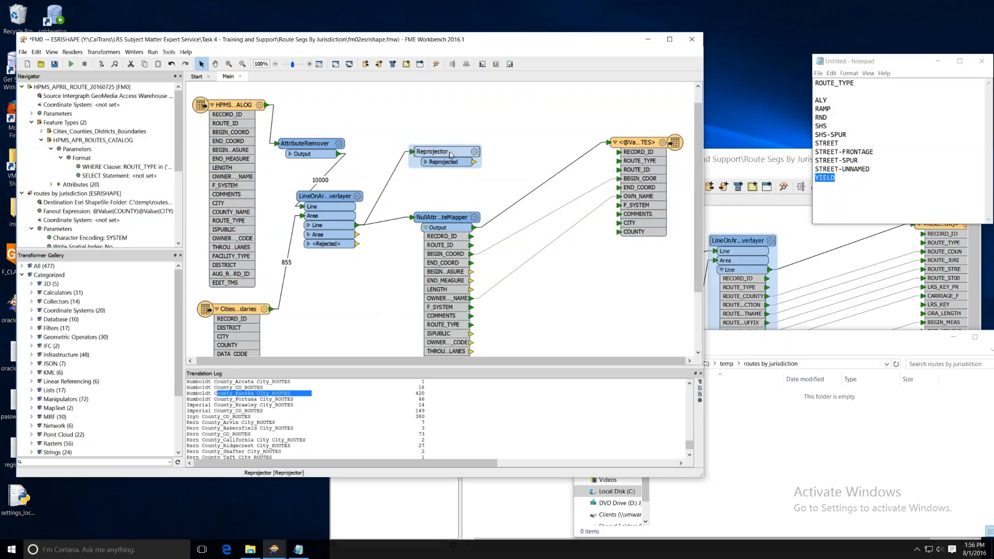
- Reposition the Reprojector on the canvas above the NullAttributeMapper, level with the AttributeRemover
left_click_drag(448, 149, 435, 147)
left_click(472, 188)
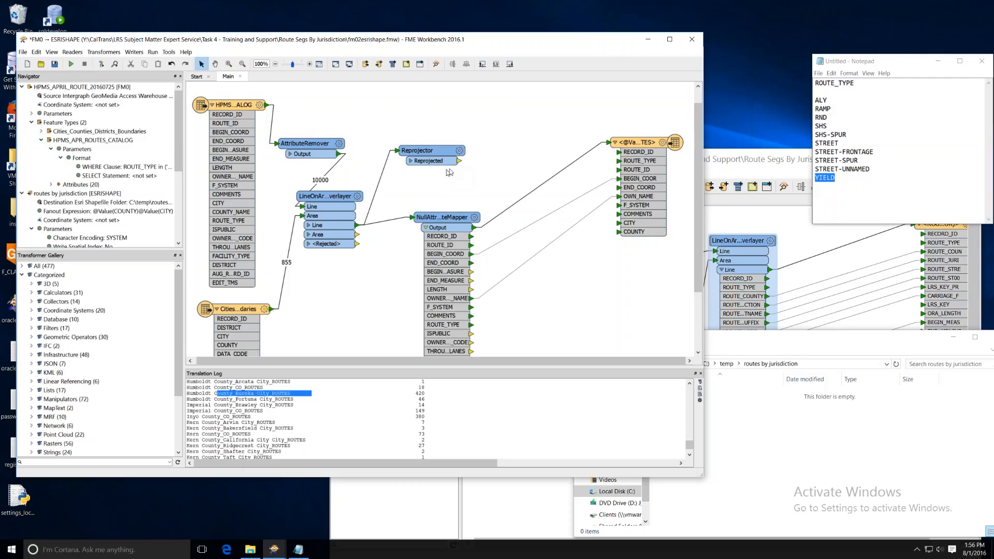
left_click_drag(437, 154, 447, 154)
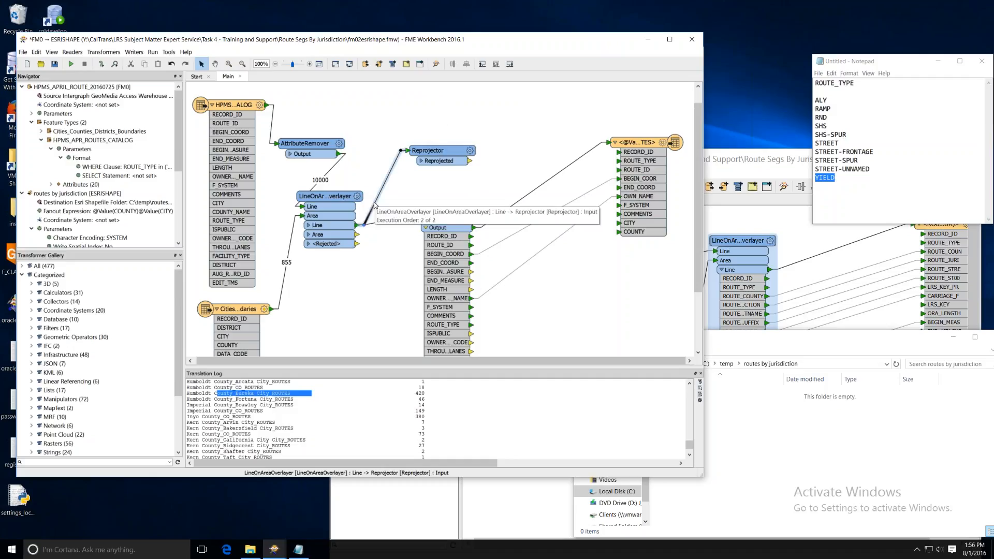
left_click_drag(444, 150, 463, 139)
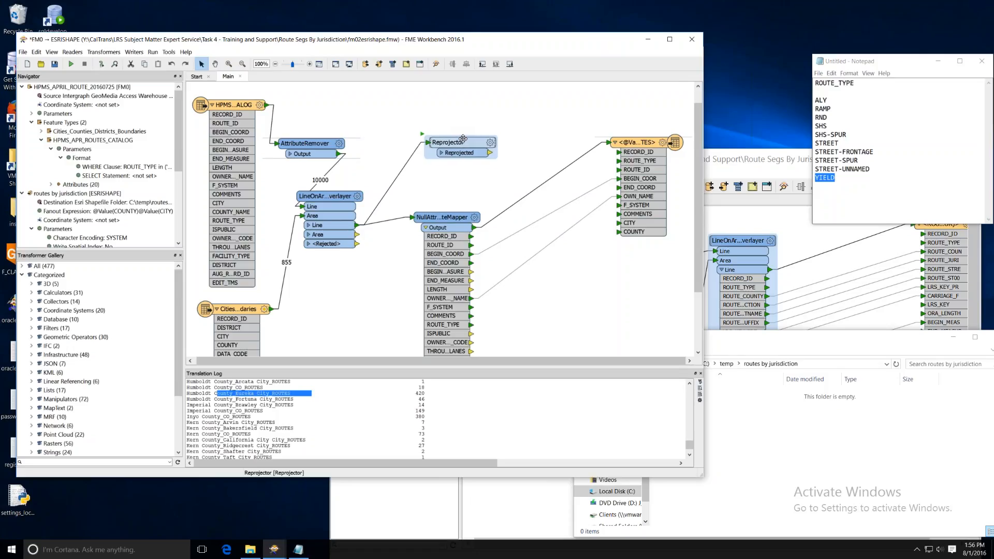
- Check which attributes the AttributeRemover is set to remove and examine the attribute lists of the connected workspace objects
left_click(340, 146)
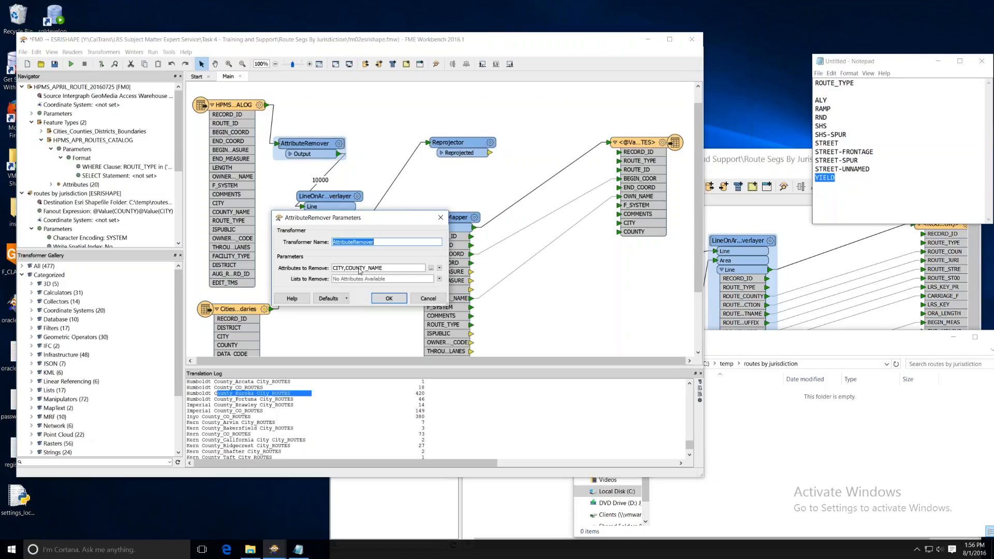
left_click(391, 268)
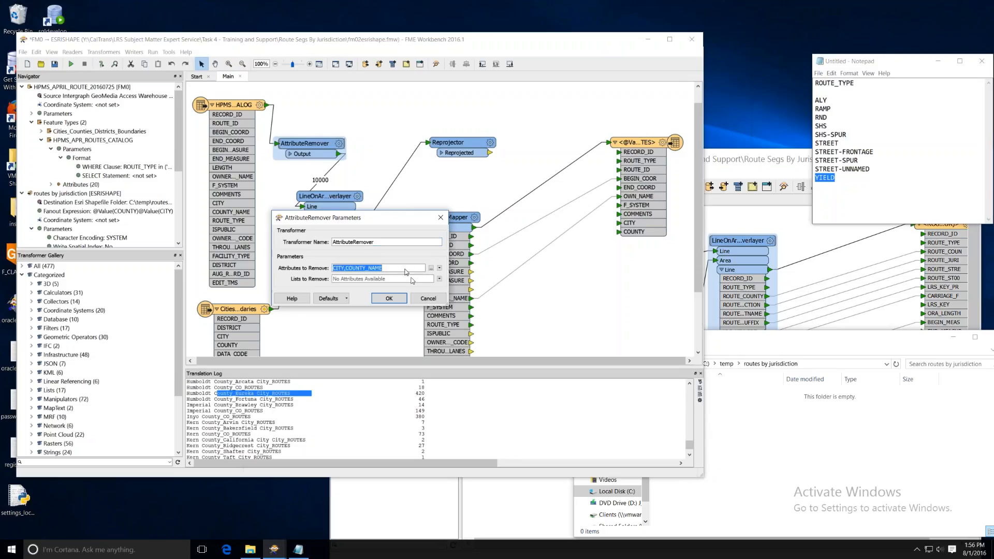
left_click(428, 299)
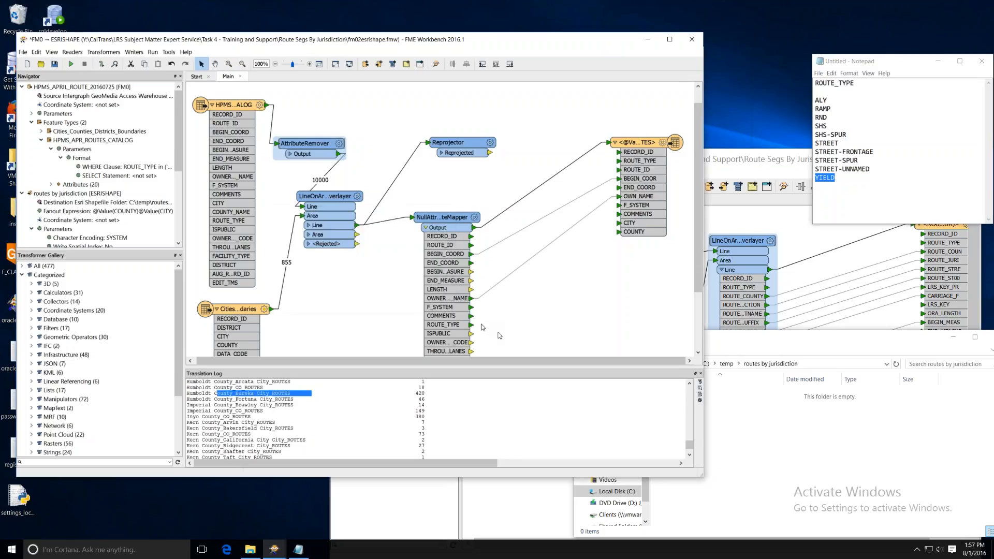
scroll(514, 334, "down", 3)
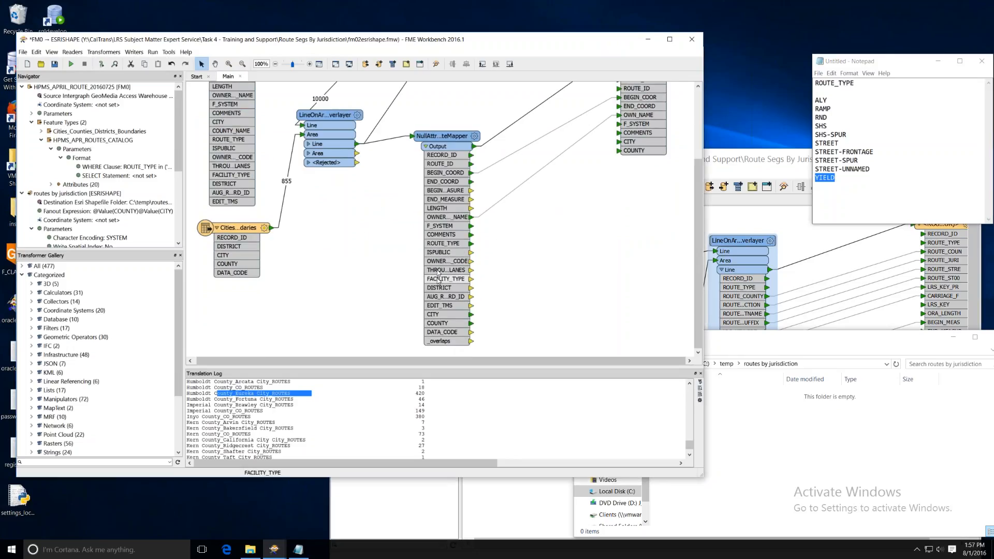
scroll(311, 281, "up", 4)
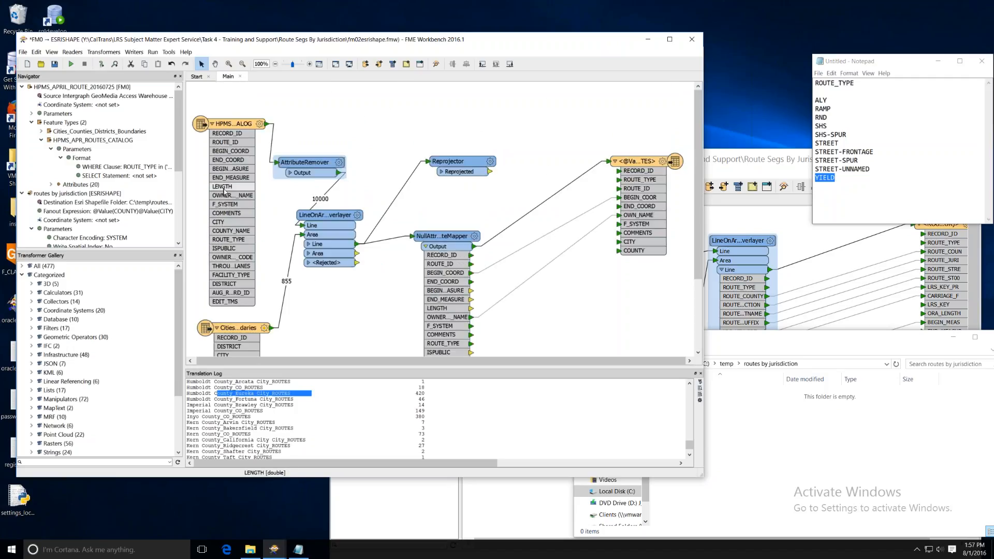
- Recheck the attributes selected for removal in the AttributeRemover's parameters
left_click(339, 163)
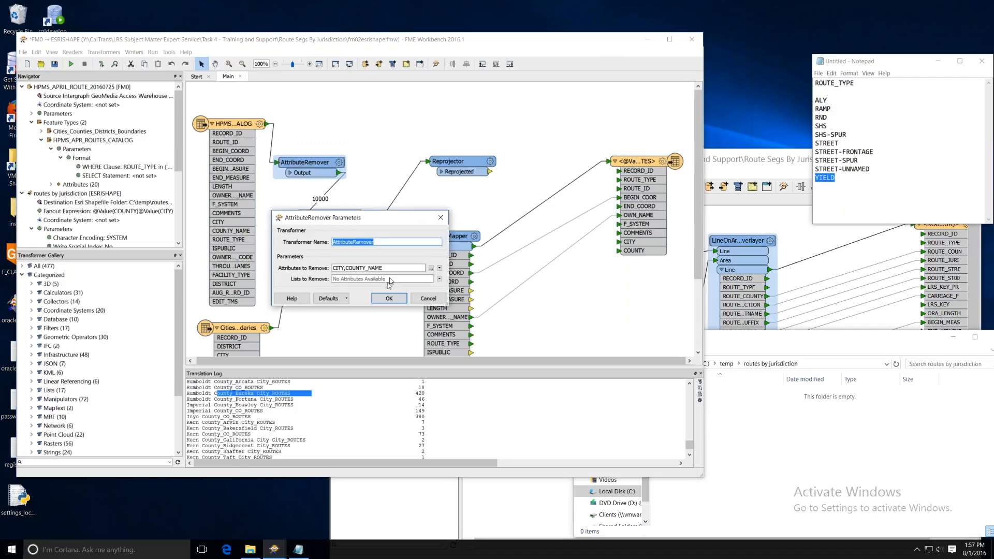
left_click(388, 299)
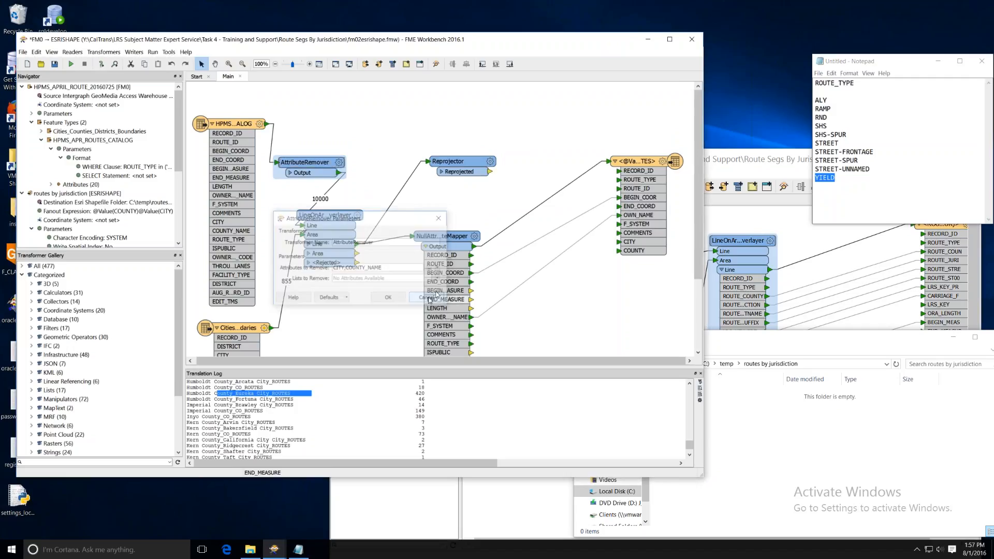
- Add a LENGTH attribute of type double to the user attributes of the shapefile writer's feature type
scroll(539, 327, "down", 1)
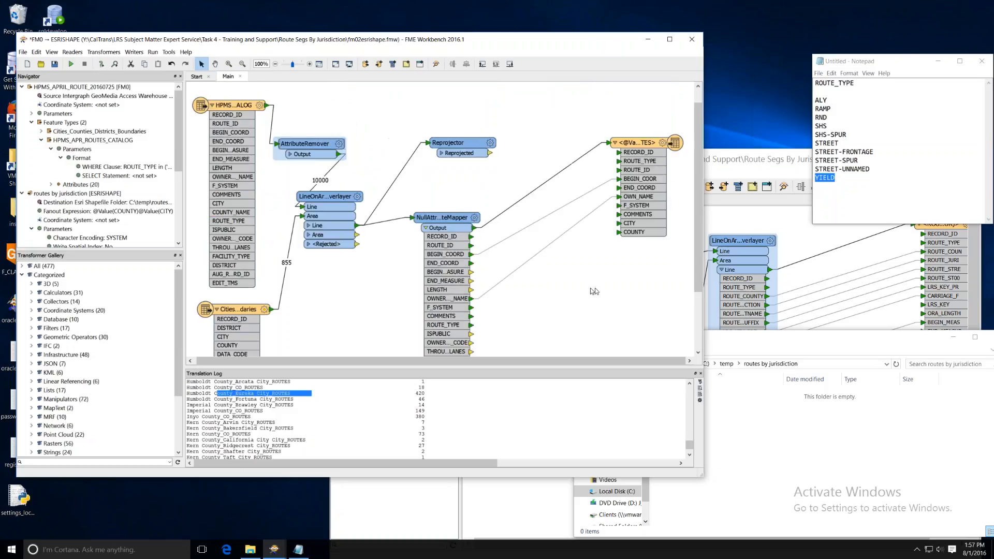
double_click(638, 205)
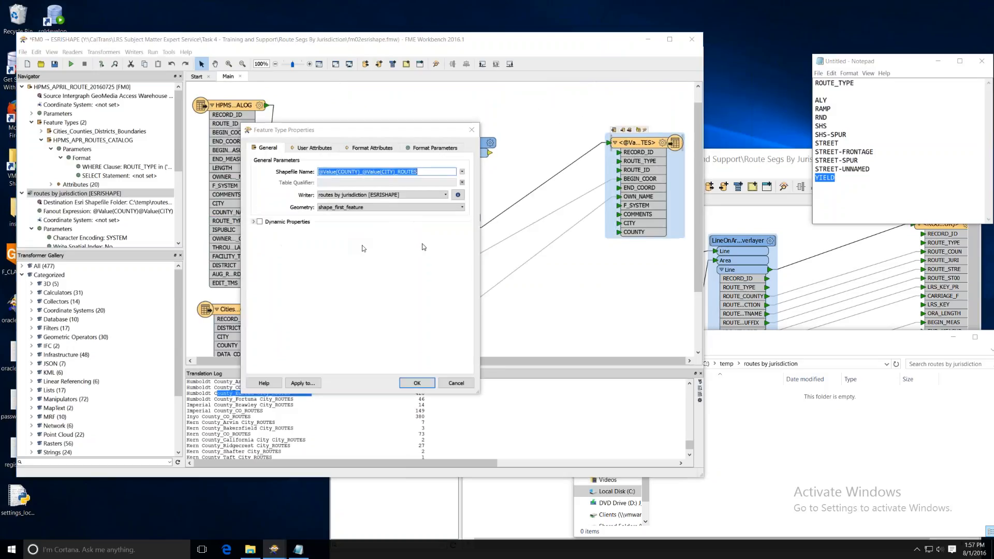
left_click(314, 148)
left_click(284, 316)
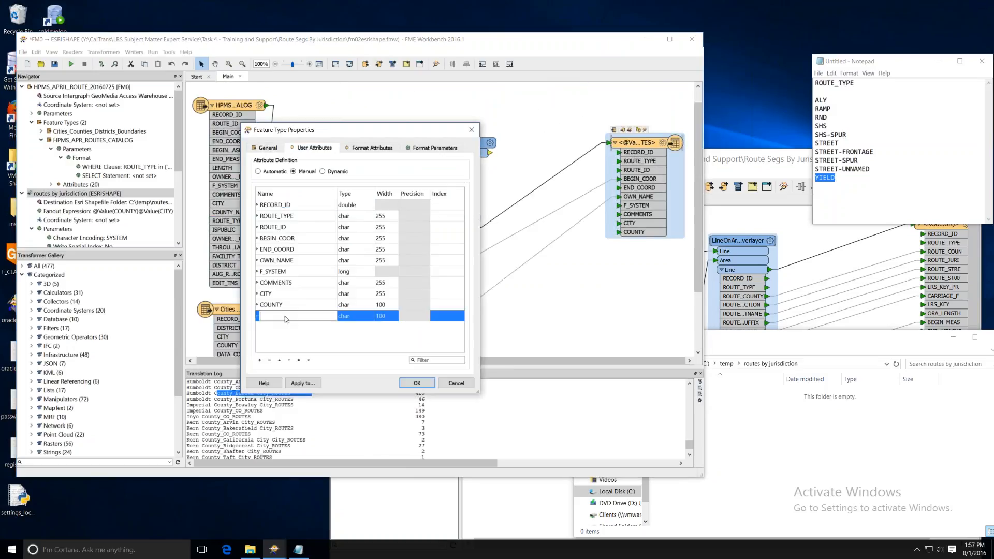
type("LENGTH")
left_click(357, 316)
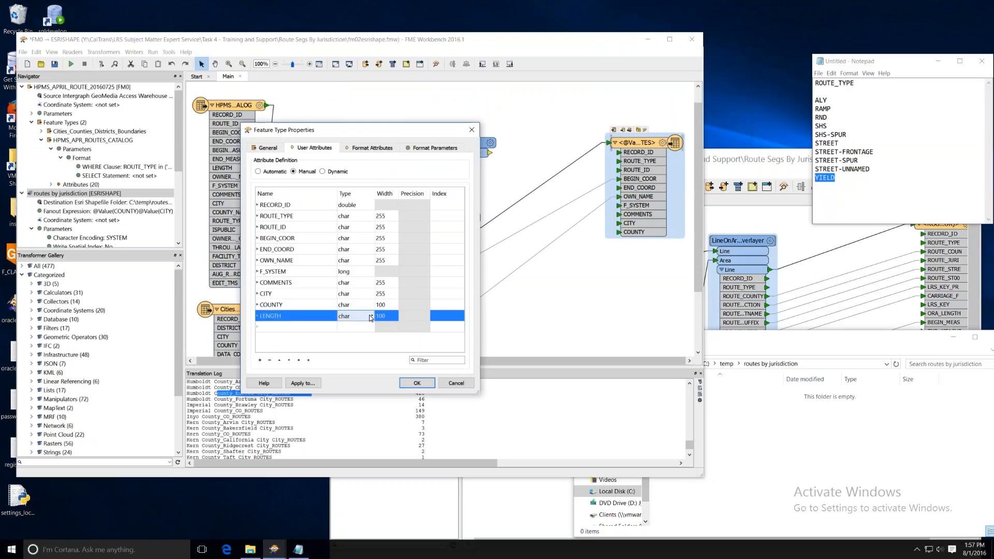
left_click(363, 317)
left_click(348, 342)
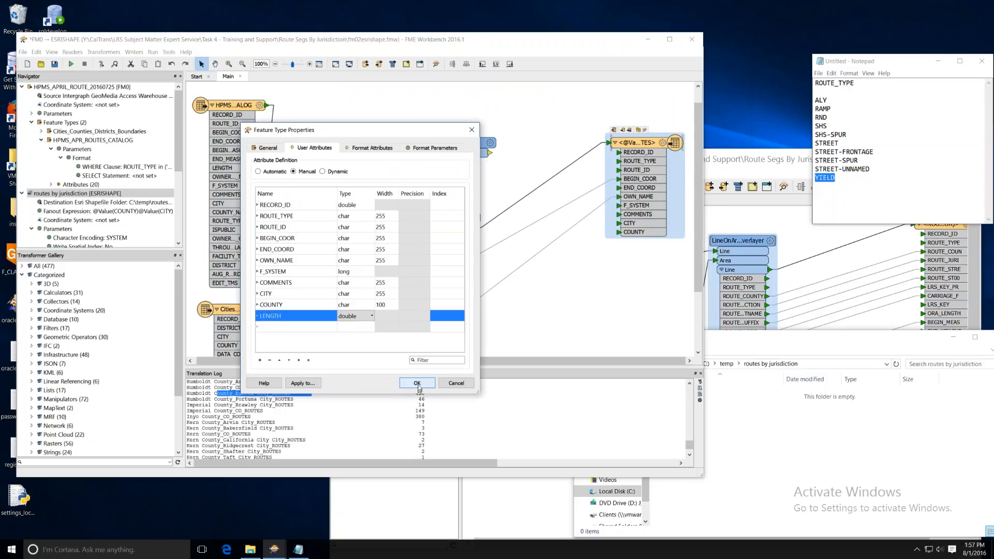
left_click(417, 383)
left_click(605, 323)
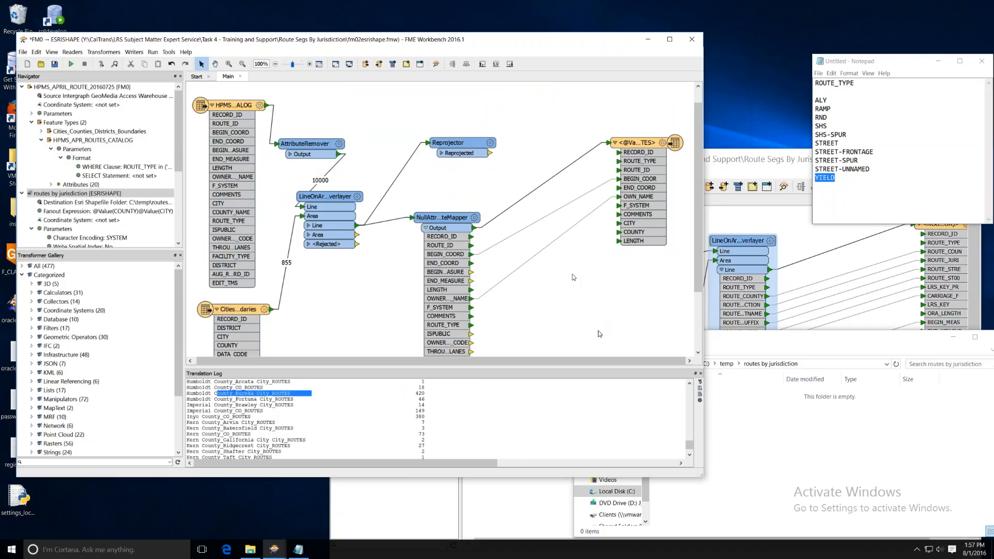
- Shift the Reprojector slightly on the canvas so it lines up directly above the NullAttributeMapper
left_click(466, 144)
left_click_drag(466, 142, 439, 135)
left_click(418, 187)
left_click(432, 143)
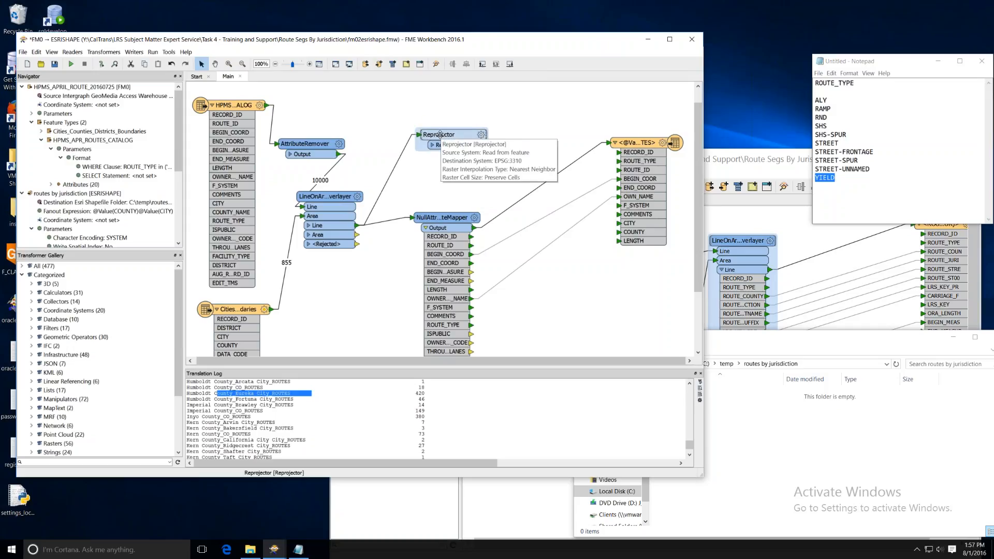
left_click(381, 194)
left_click(396, 187)
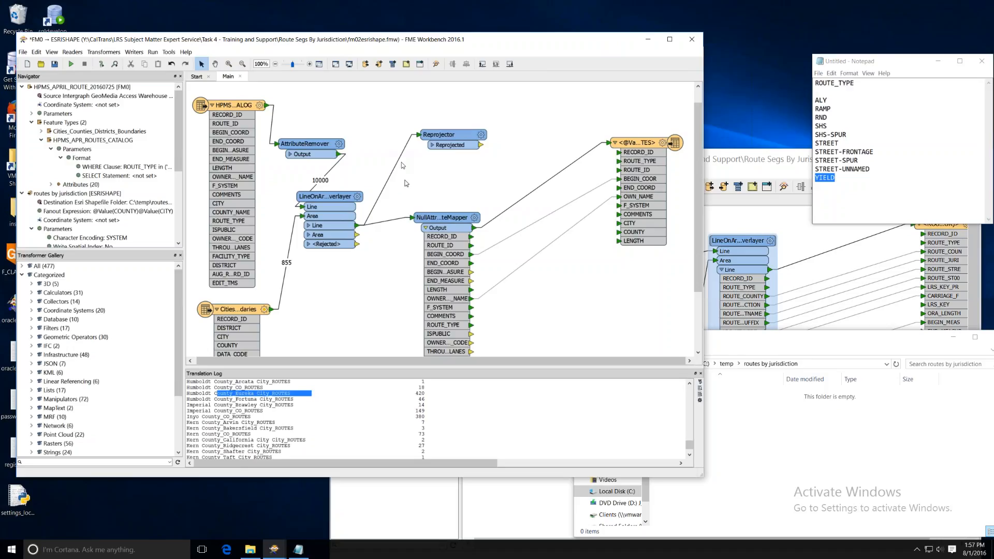
left_click_drag(448, 133, 449, 130)
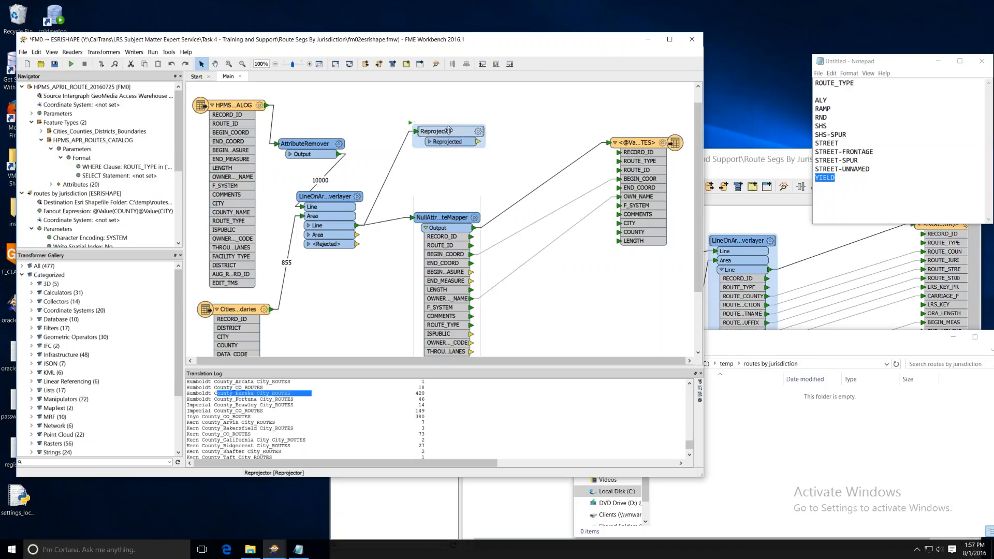
left_click(450, 179)
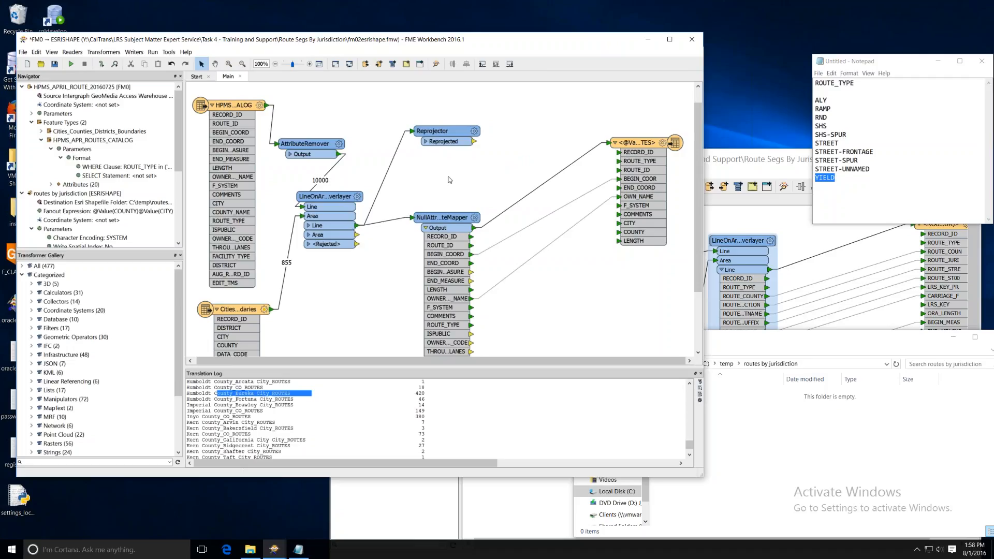
- Move the NullAttributeMapper slightly closer to the LineOnAreaOverlayer and remove the overlayer's connection to the Reprojector
left_click(475, 218)
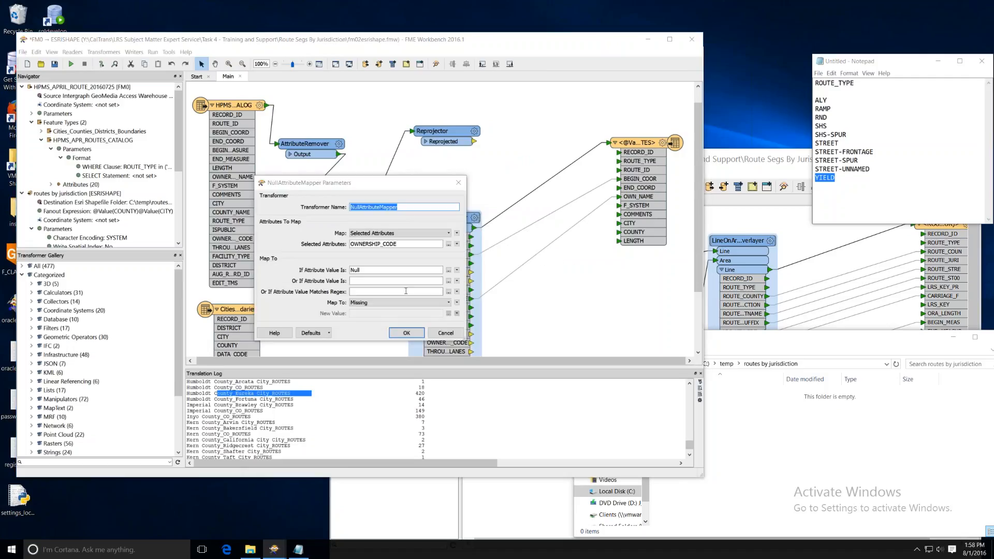
left_click(444, 335)
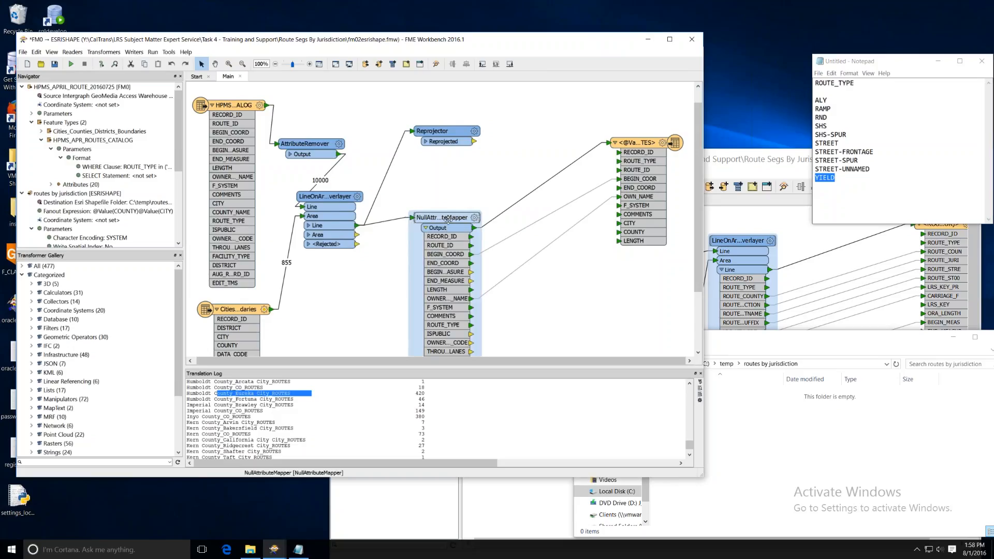
mouse_move(444, 218)
left_mouse_down()
mouse_move(444, 187)
mouse_move(433, 214)
left_mouse_up()
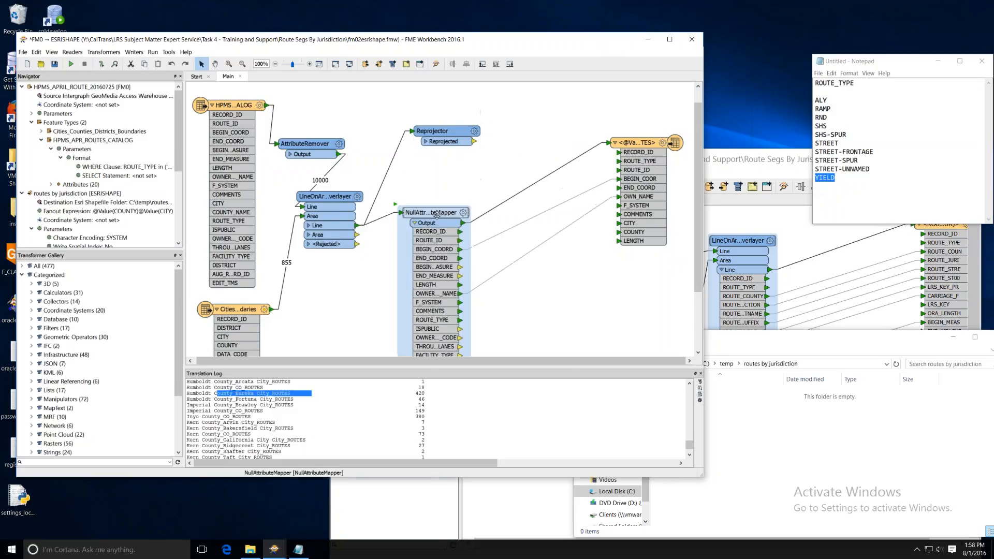
right_click(389, 171)
- Add a Tester transformer and insert it into the connection between the NullAttributeMapper and the shapefile writer
left_click(461, 175)
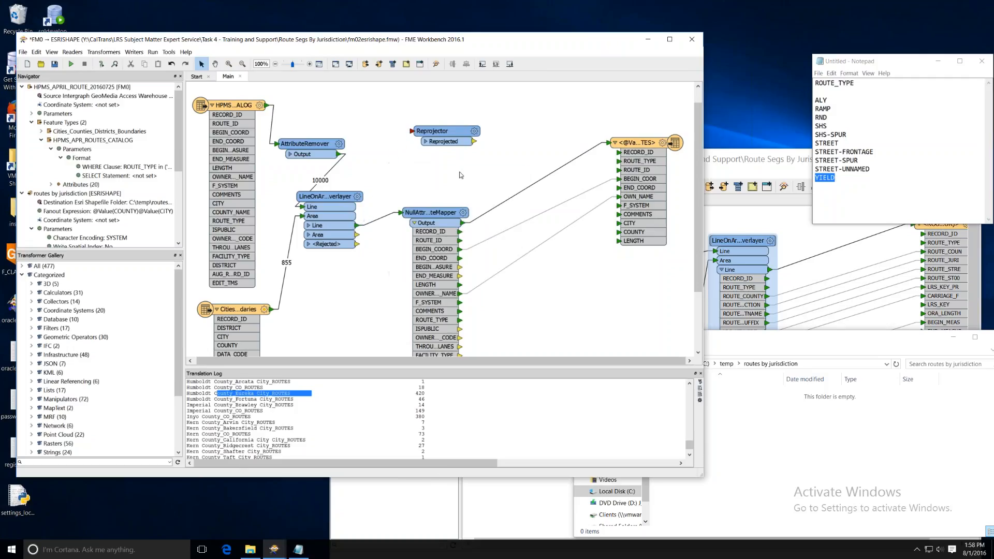
type("tester")
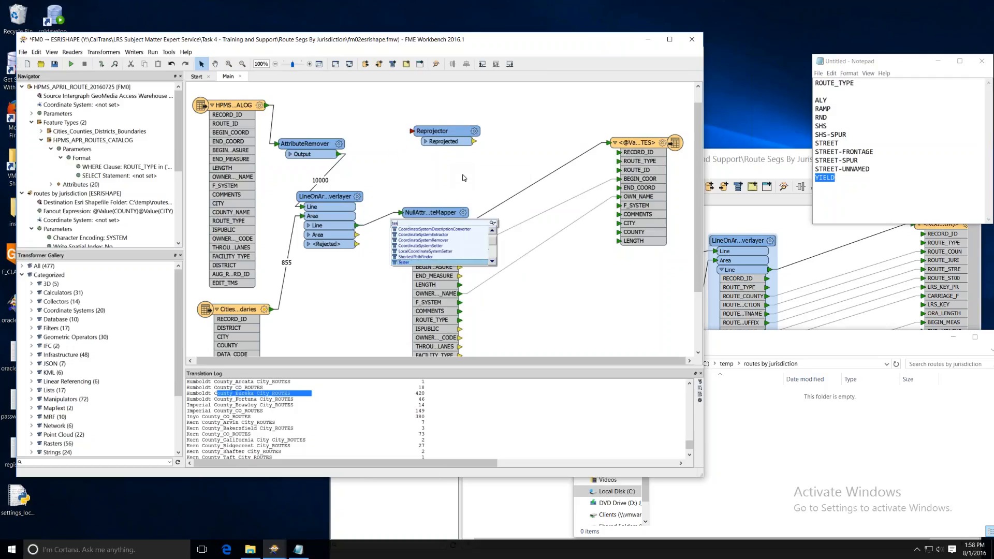
key("Return")
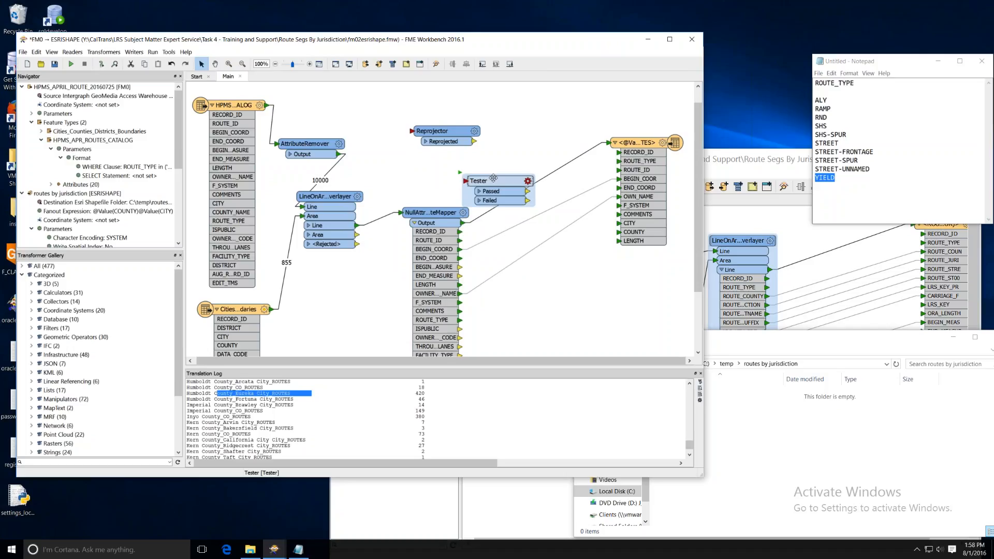
left_click_drag(493, 178, 521, 194)
double_click(521, 195)
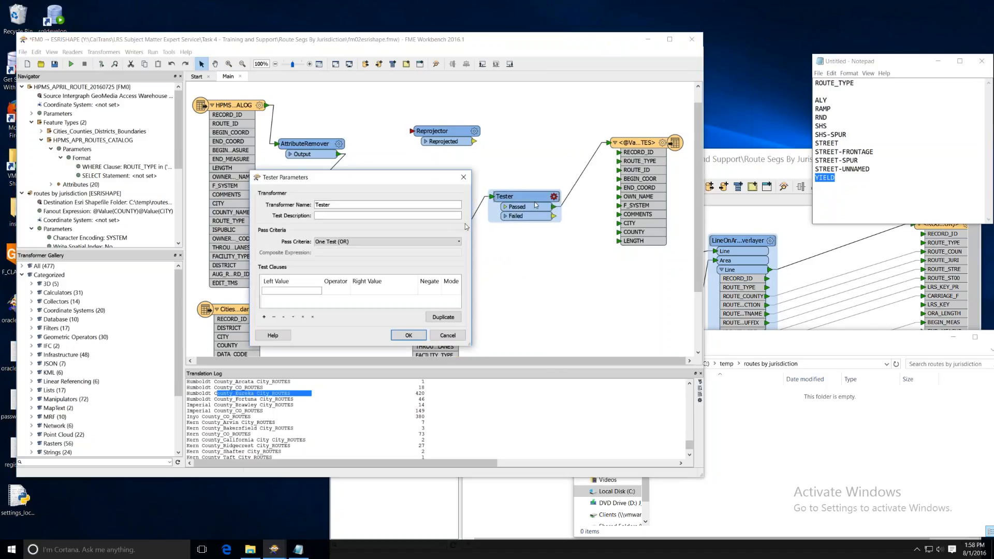
left_click(288, 290)
type("over")
left_click(320, 290)
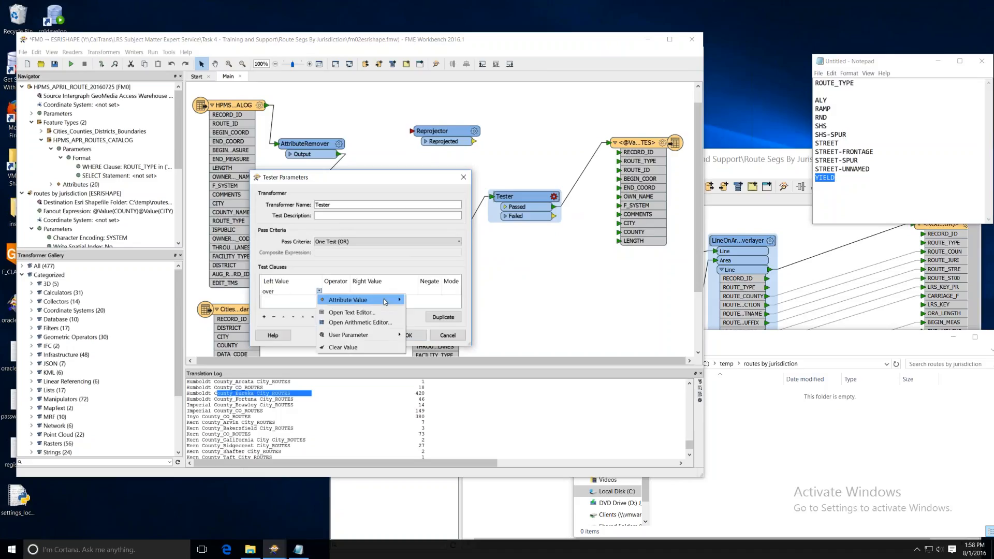
mouse_move(363, 300)
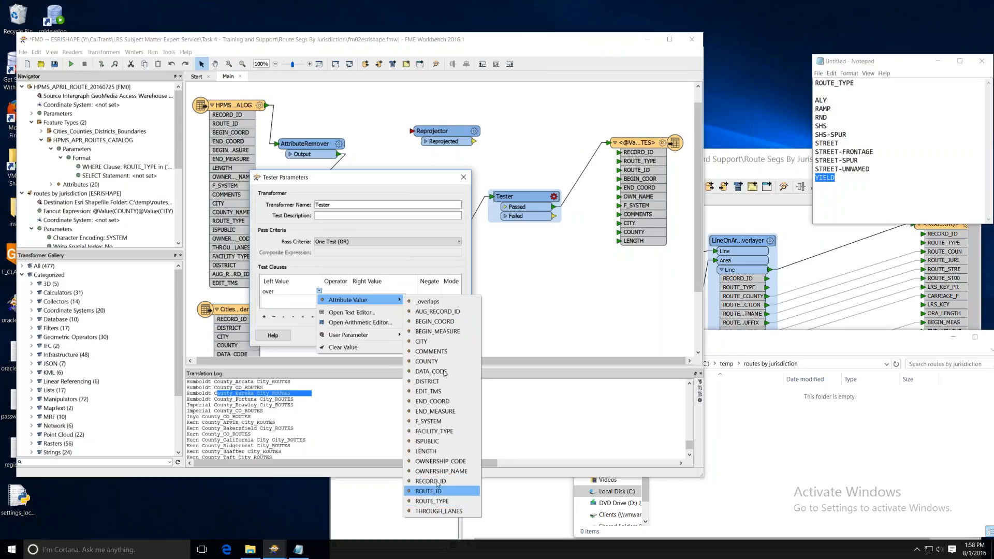
left_click(517, 286)
left_click(458, 332)
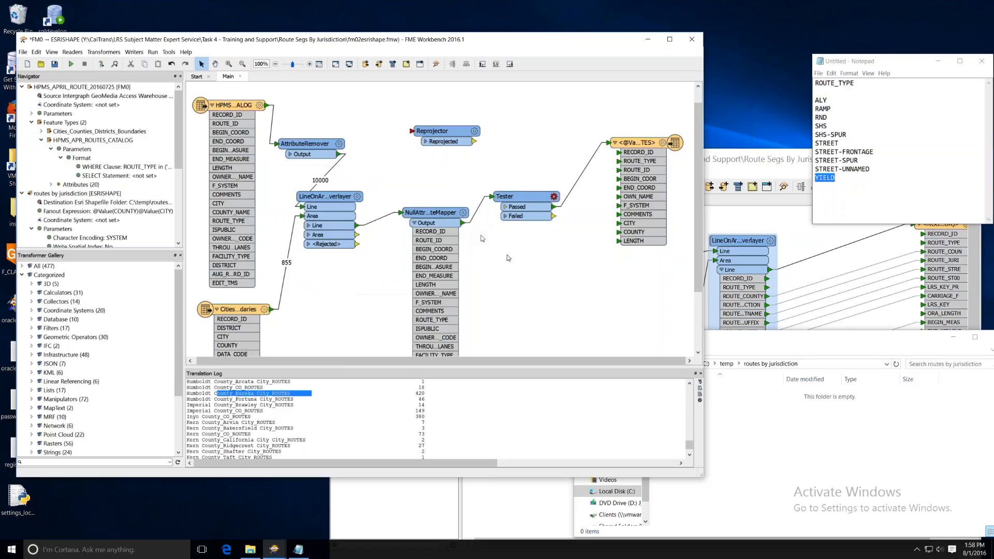
- Check the Overlap Count Attribute name in the LineOnAreaOverlayer and look for it among the NullAttributeMapper's output attributes
left_click(357, 196)
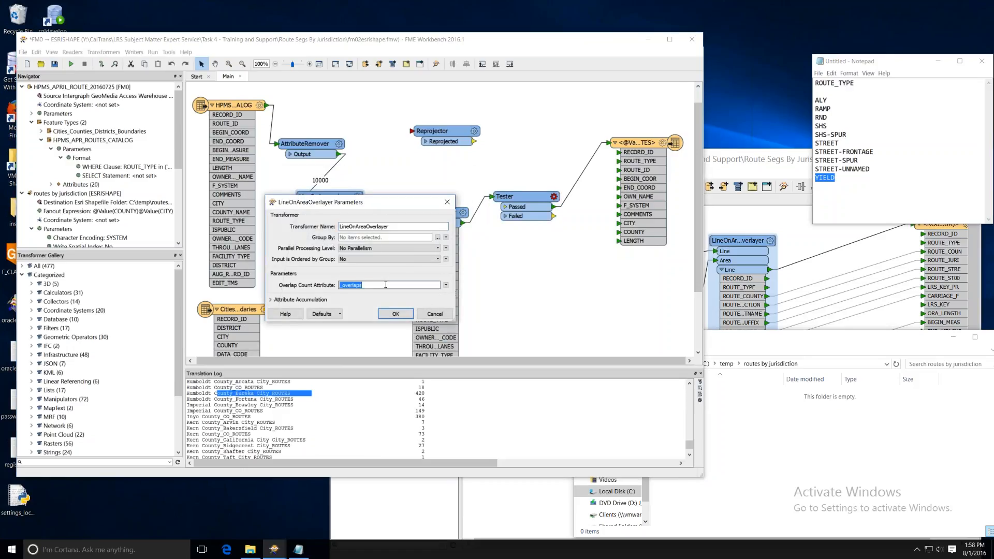
left_click(434, 314)
scroll(437, 321, "down", 2)
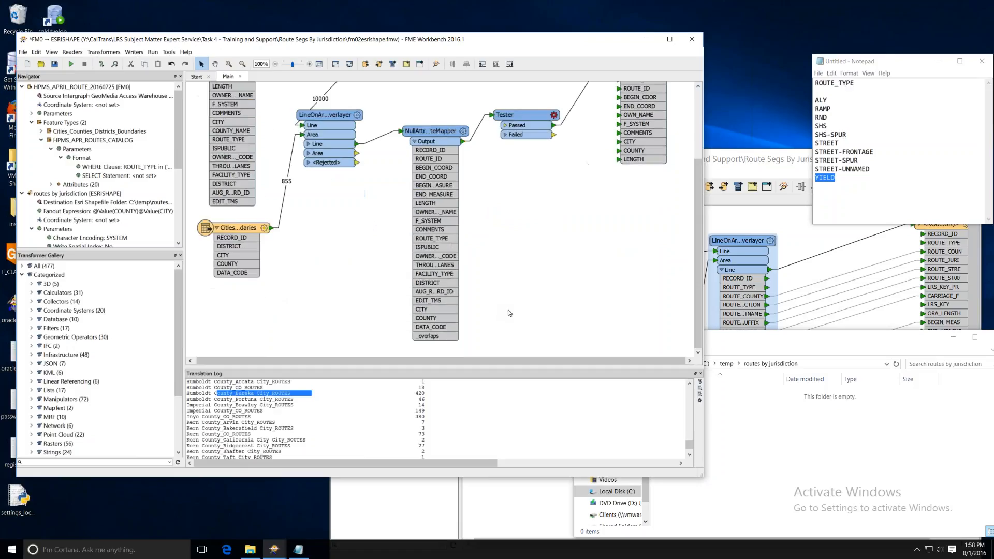
- Start a test clause in the Tester's parameters with the _overlaps attribute as its left value
left_click(553, 115)
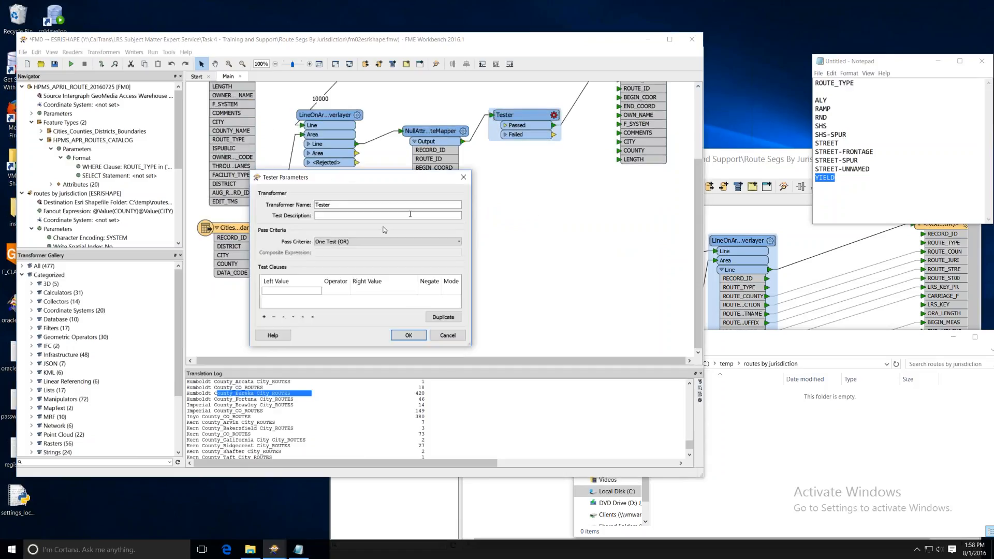
left_click(301, 293)
left_click(301, 293)
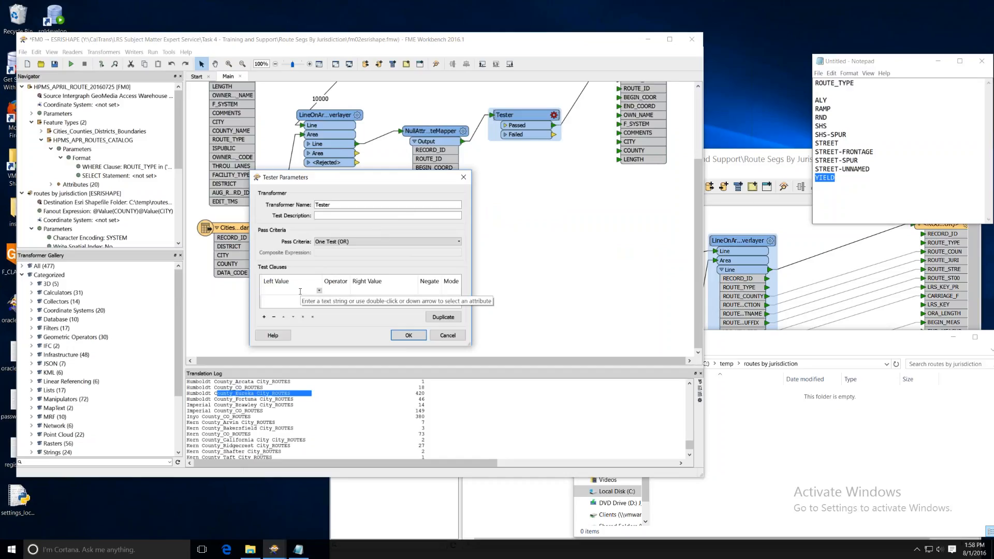
left_click(320, 290)
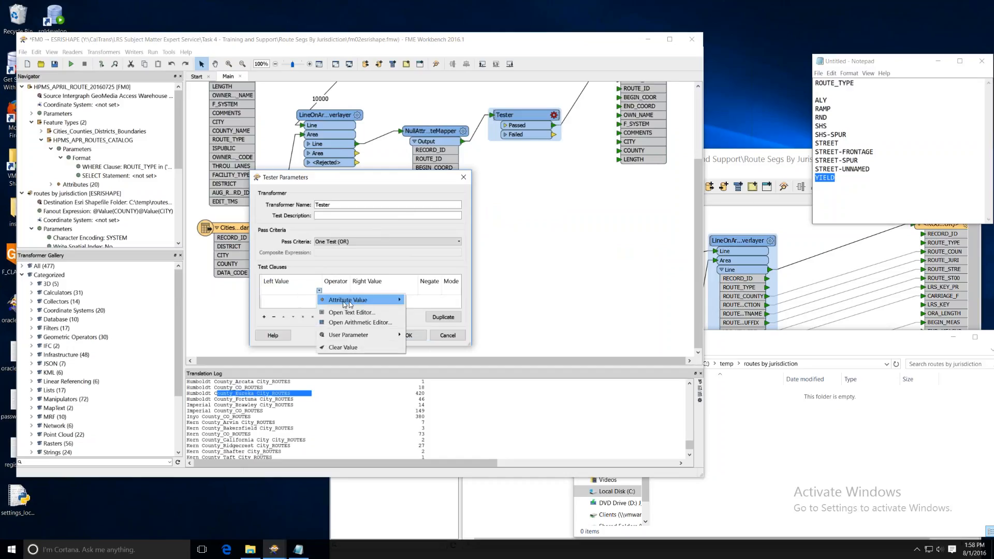
left_click(427, 302)
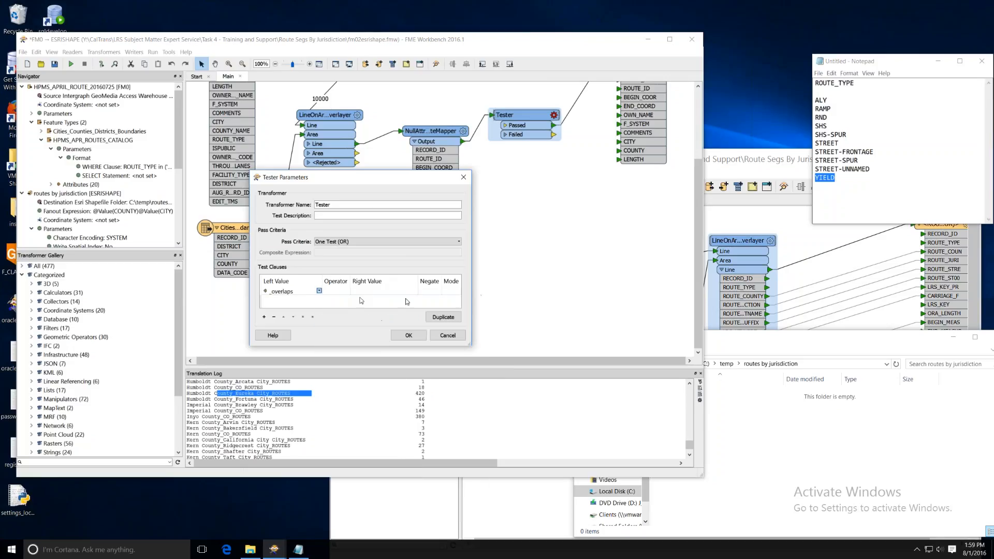
- Set the _overlaps test clause's operator to > and its right value to 1
left_click(344, 291)
left_click(344, 291)
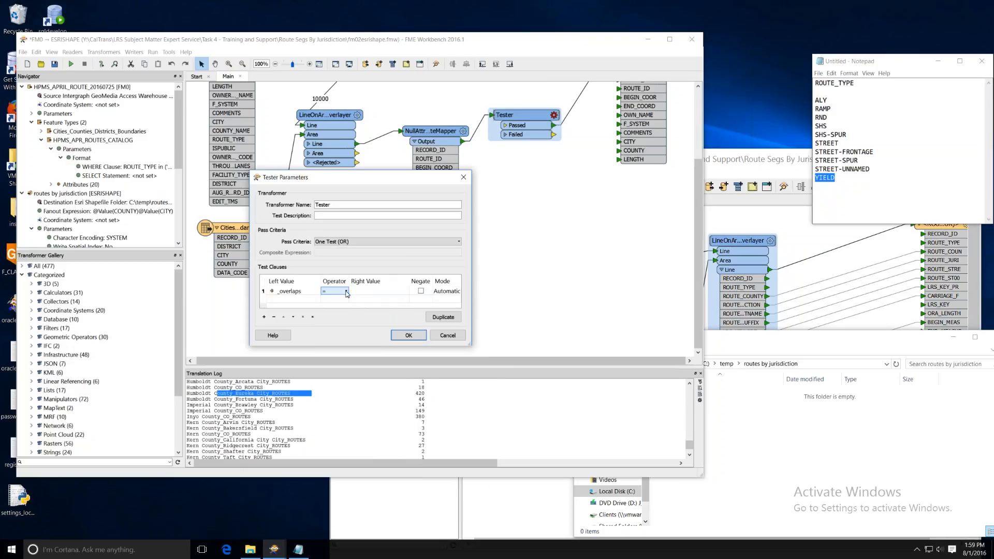
left_click(346, 290)
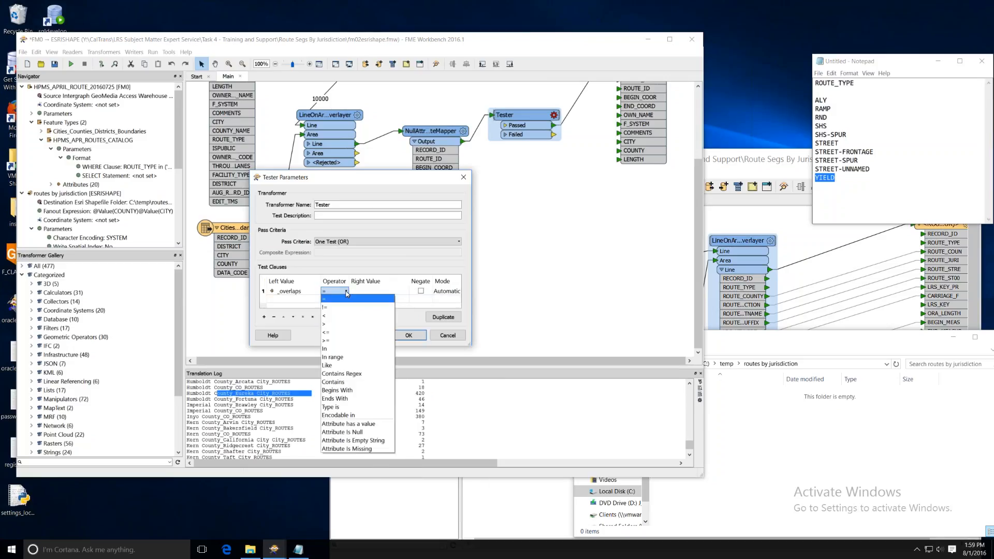
left_click(345, 324)
left_click(370, 292)
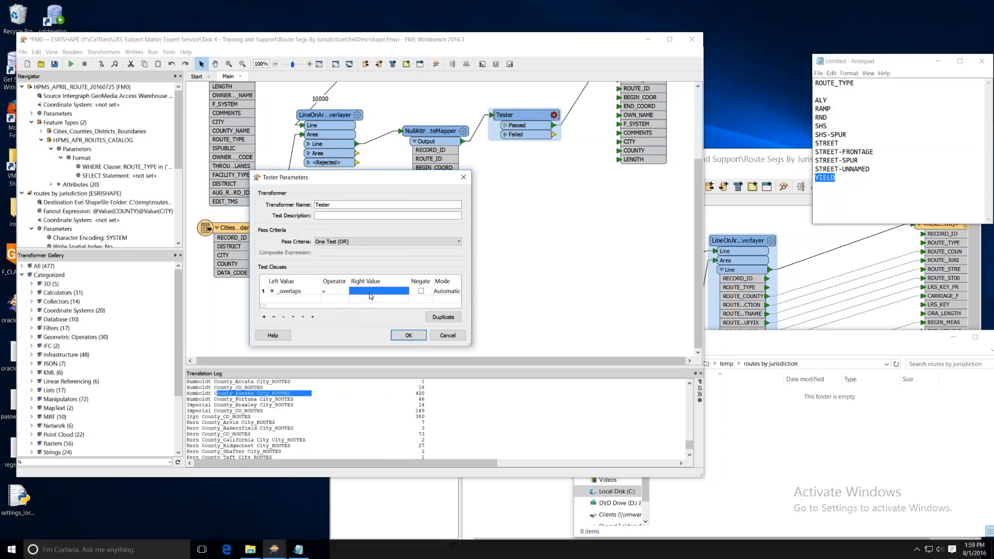
left_click(371, 292)
type("1")
left_click(371, 301)
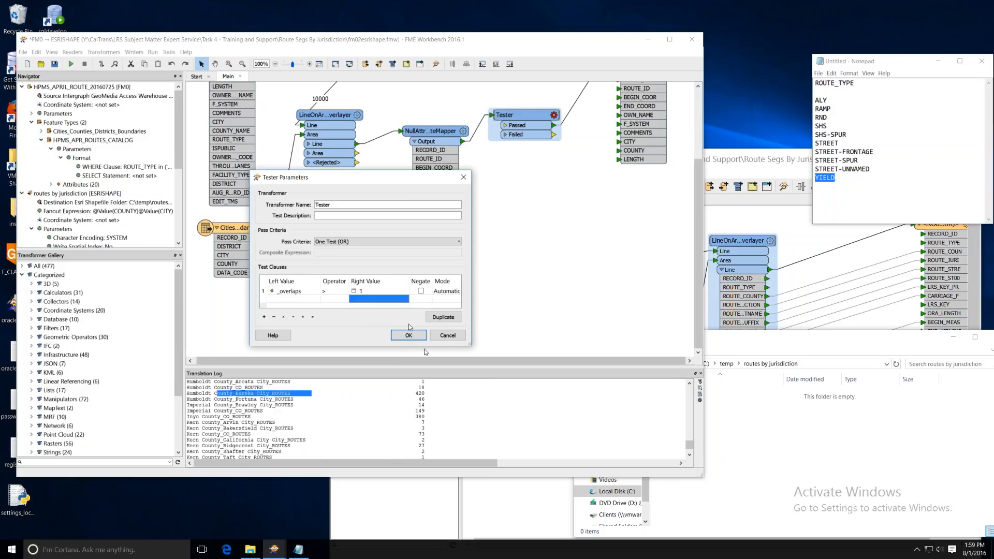
- Change the _overlaps test clause's operator to = and accept the Tester's parameters
left_click(338, 292)
left_click(337, 292)
left_click(338, 292)
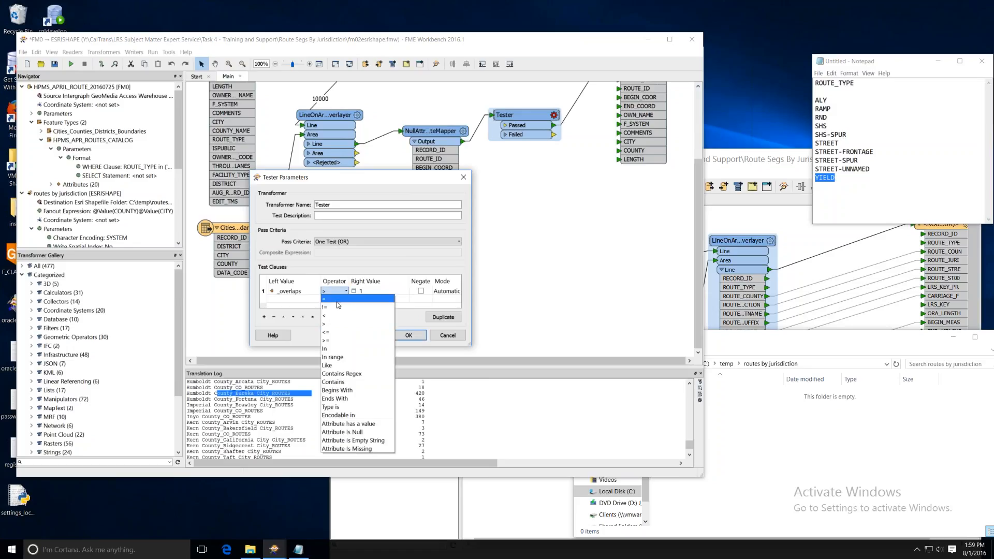
left_click(339, 306)
left_click(409, 336)
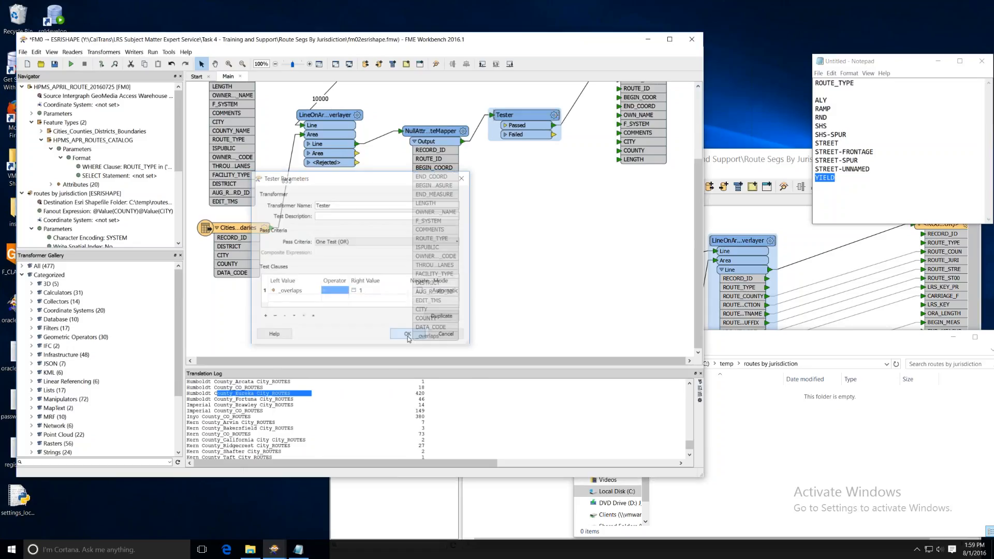
- Nudge the Tester on the canvas and move the disconnected Reprojector to the empty area below it
scroll(594, 225, "up", 3)
left_click_drag(529, 219, 527, 218)
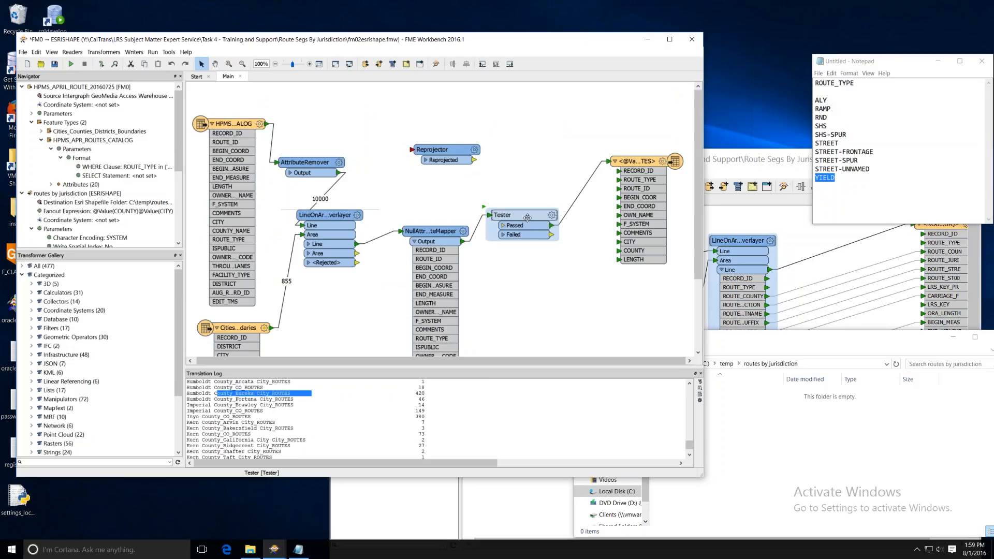
left_click_drag(440, 149, 553, 302)
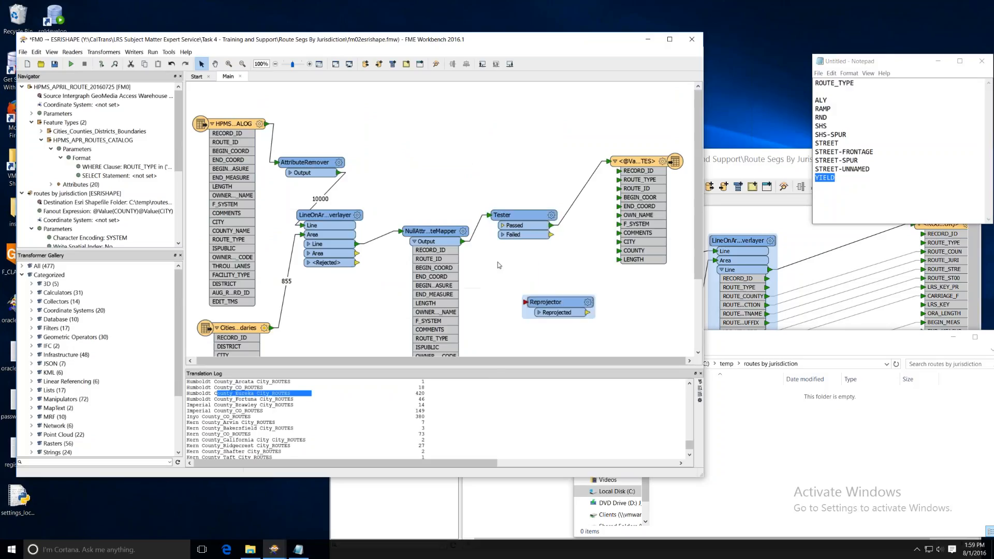
- Rearrange the transformers around the Tester, feed its Failed output into the Reprojector, and check the Reprojector's coordinate systems
left_click(523, 215)
left_click_drag(438, 229, 411, 231)
left_click_drag(511, 217, 466, 243)
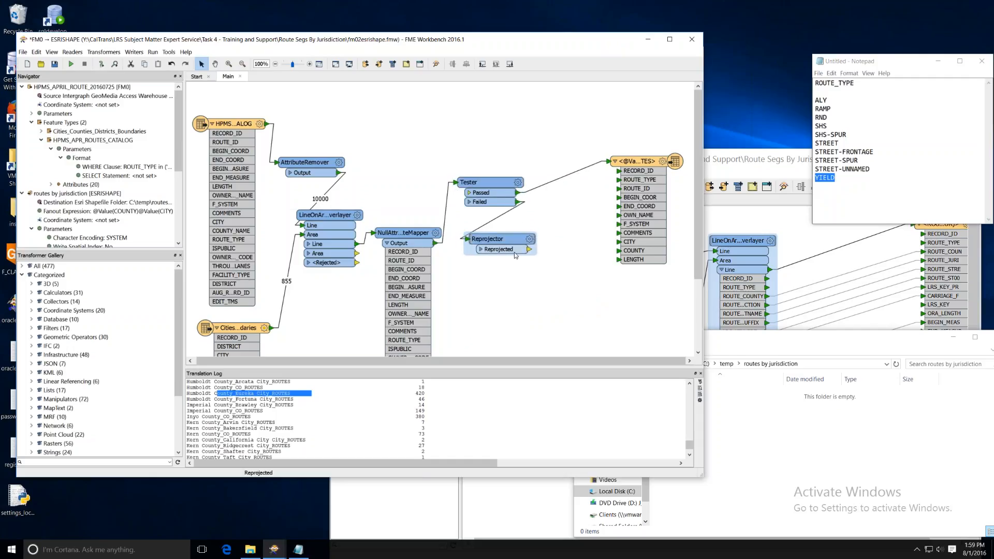
left_click(514, 302)
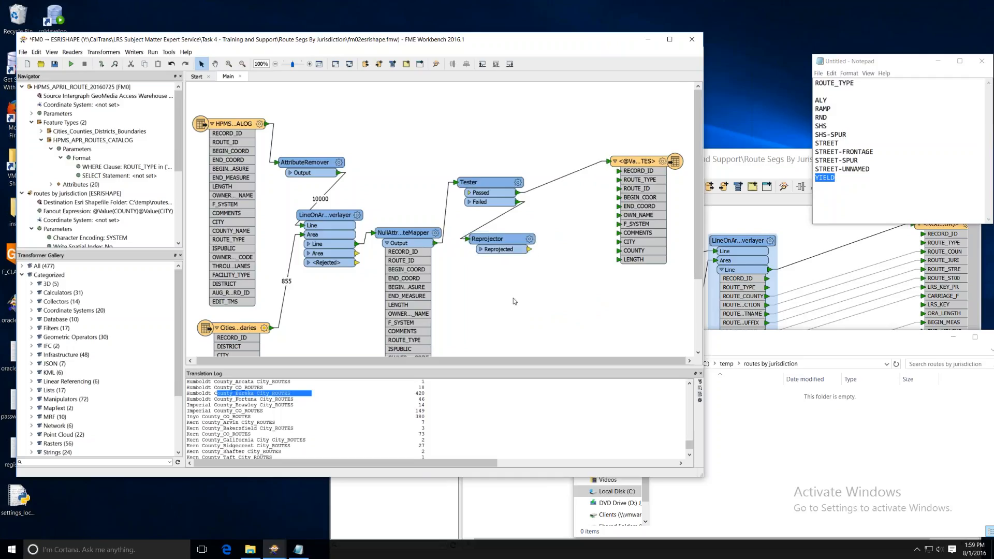
left_click(529, 238)
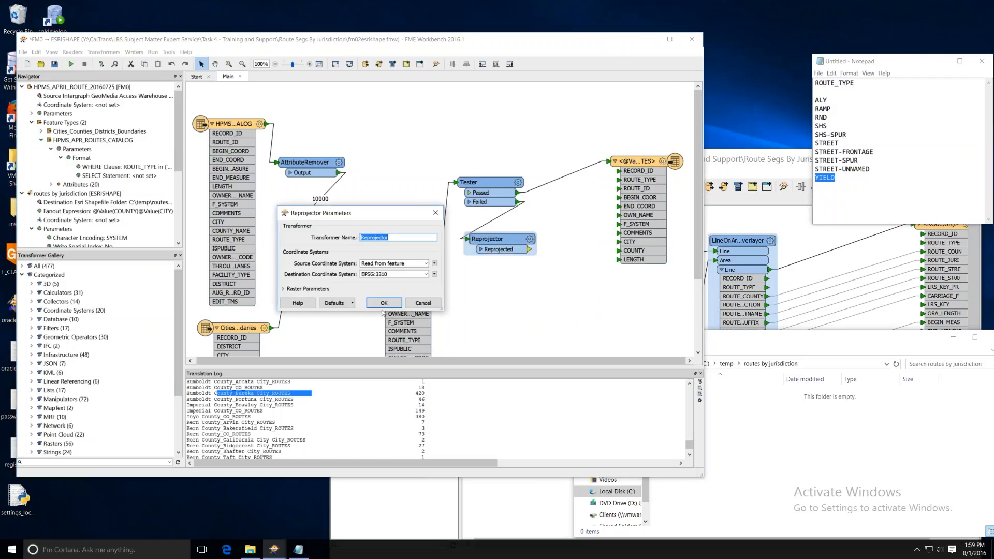
left_click(423, 304)
- Add a LengthCalculator transformer fed by the Reprojector's Reprojected output and place it below the Reprojector
left_click(529, 301)
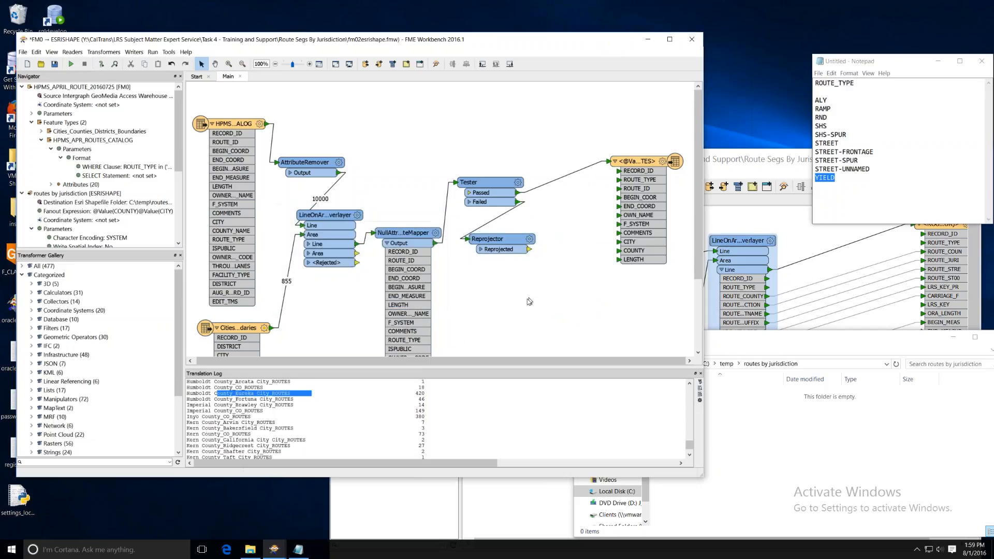
type("length")
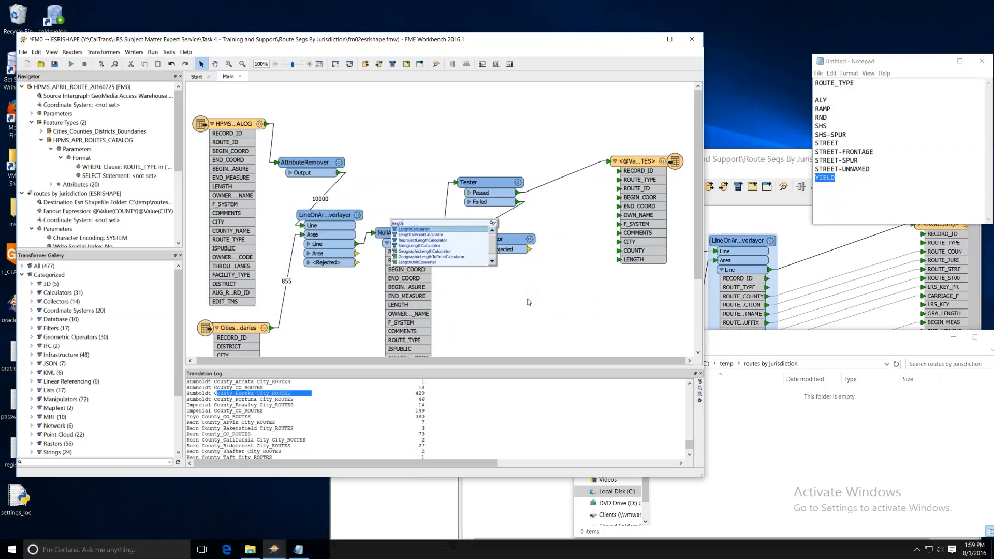
key("Return")
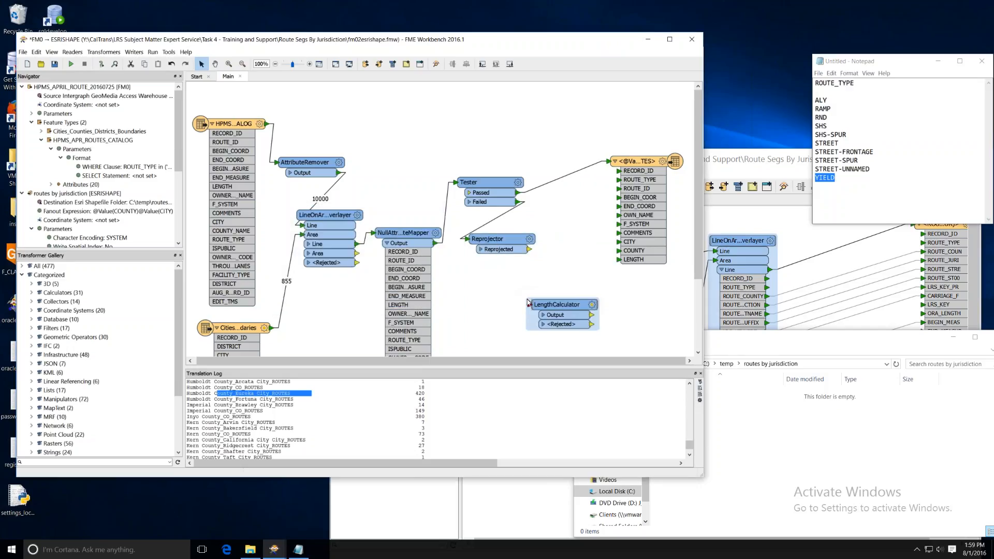
left_click_drag(530, 251, 529, 304)
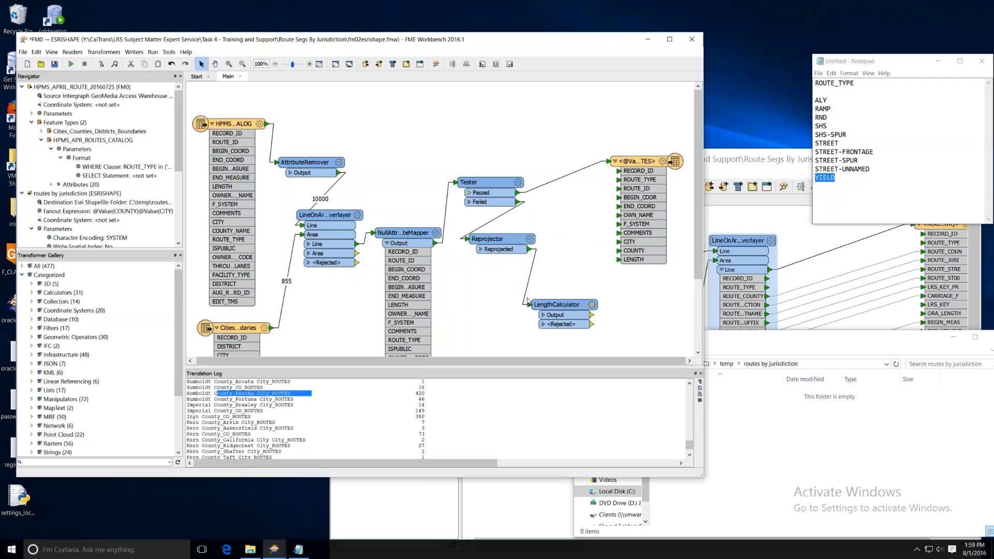
left_click_drag(593, 315, 552, 292)
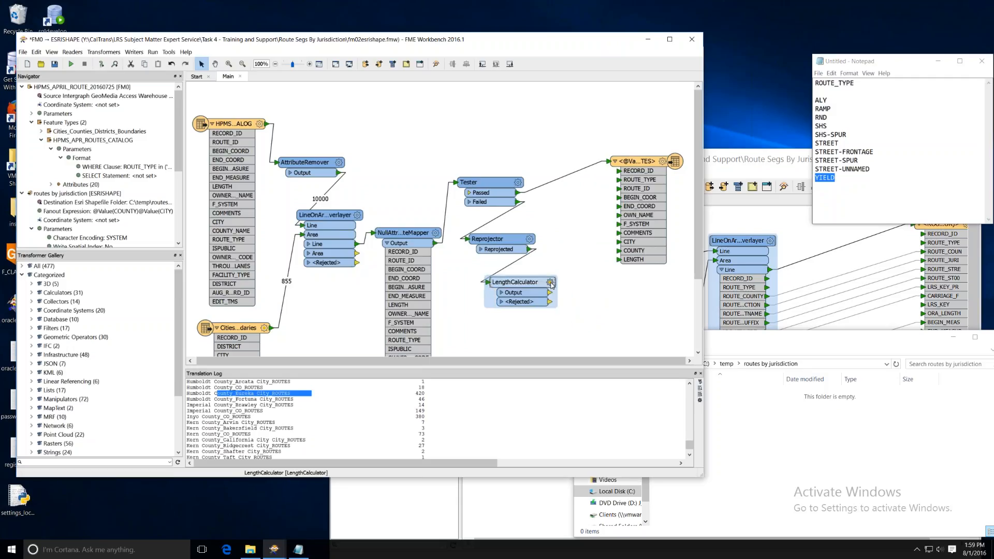
- Set the LengthCalculator's length attribute to LENGTH
left_click(550, 283)
double_click(365, 285)
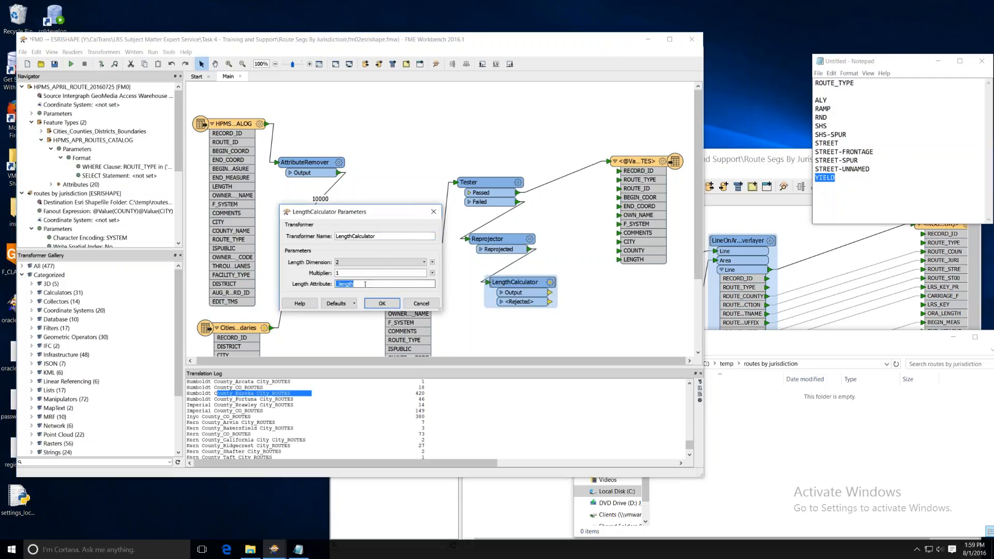
type("LENGTH")
left_click(381, 303)
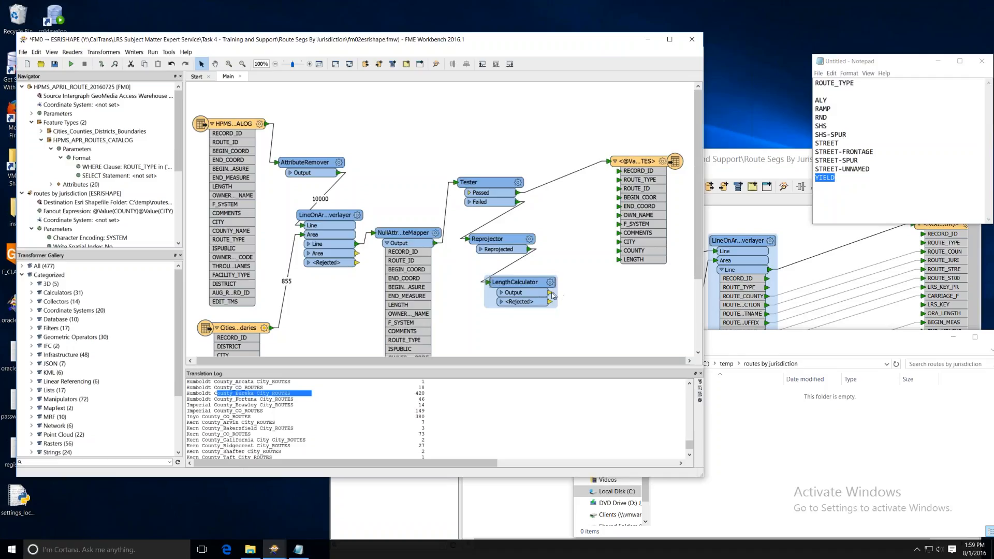
- Connect the LengthCalculator's Output port to the shapefile writer feature type and save the workspace
left_click_drag(550, 293, 607, 162)
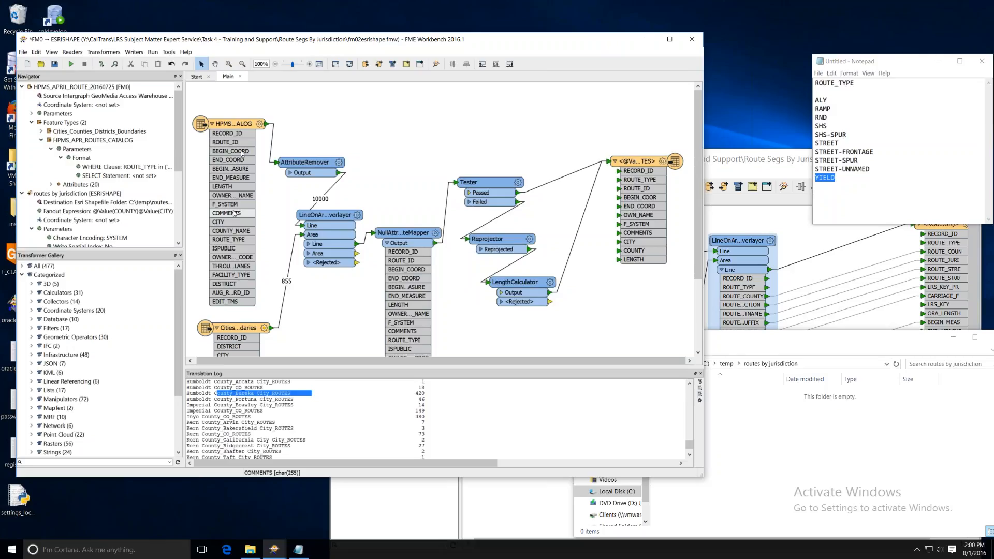
key("ctrl+s")
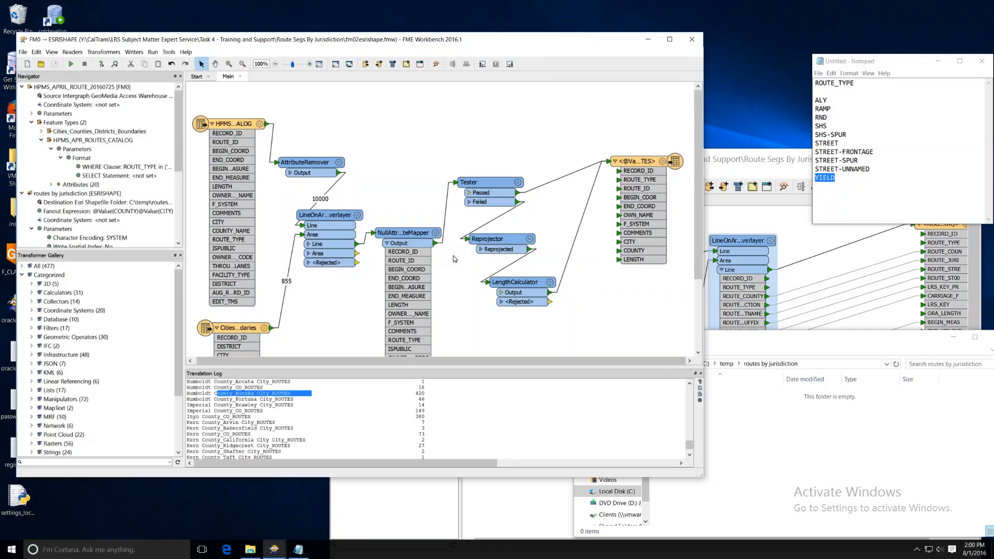
- Align the LengthCalculator directly beneath the Reprojector on the canvas
scroll(454, 258, "down", 3)
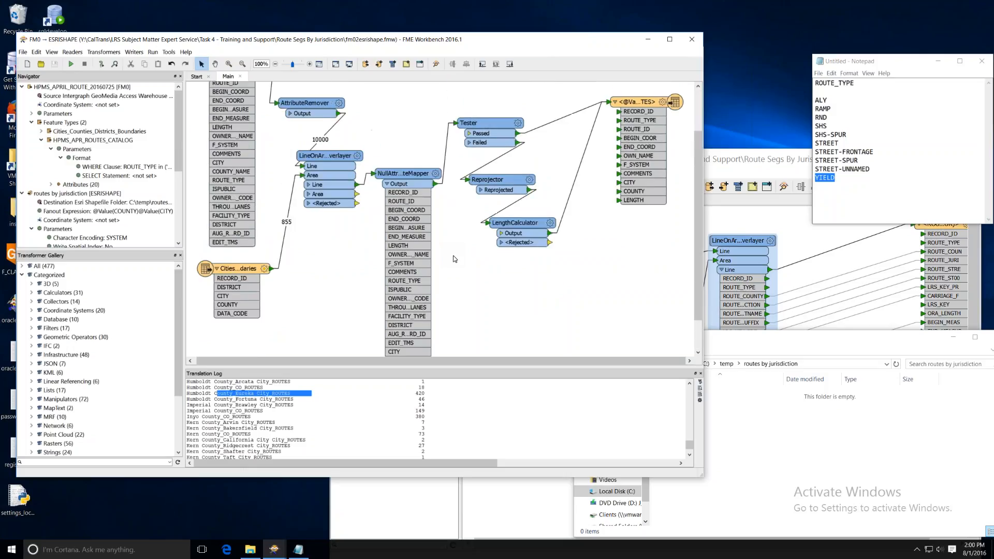
scroll(454, 259, "down", 2)
scroll(453, 258, "up", 2)
scroll(454, 258, "down", 2)
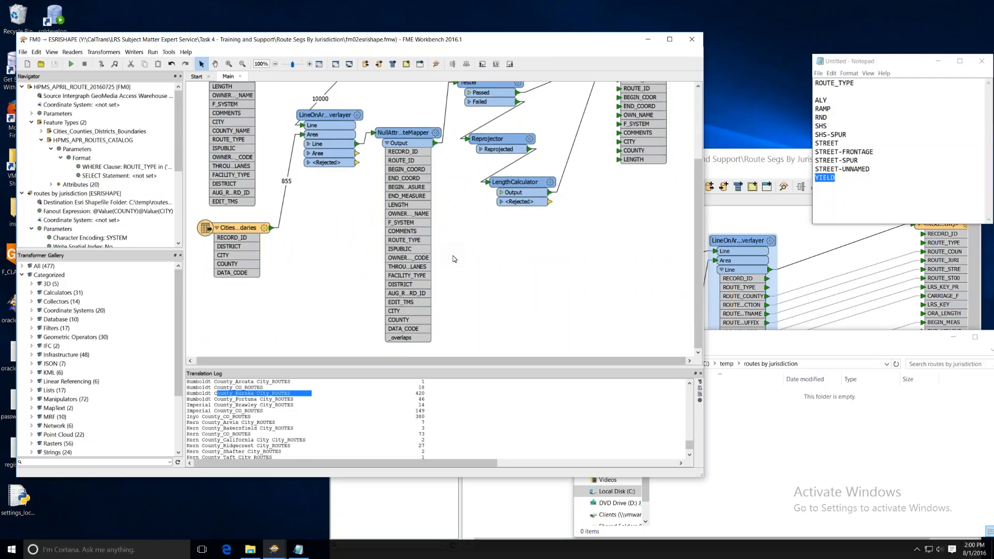
scroll(453, 258, "up", 2)
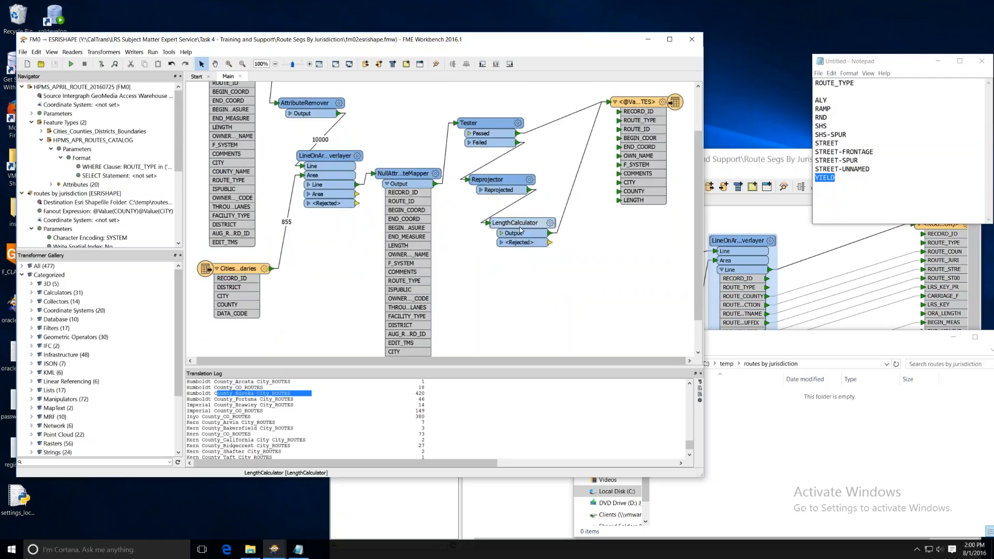
mouse_move(528, 222)
left_mouse_down()
mouse_move(507, 234)
mouse_move(512, 228)
left_mouse_up()
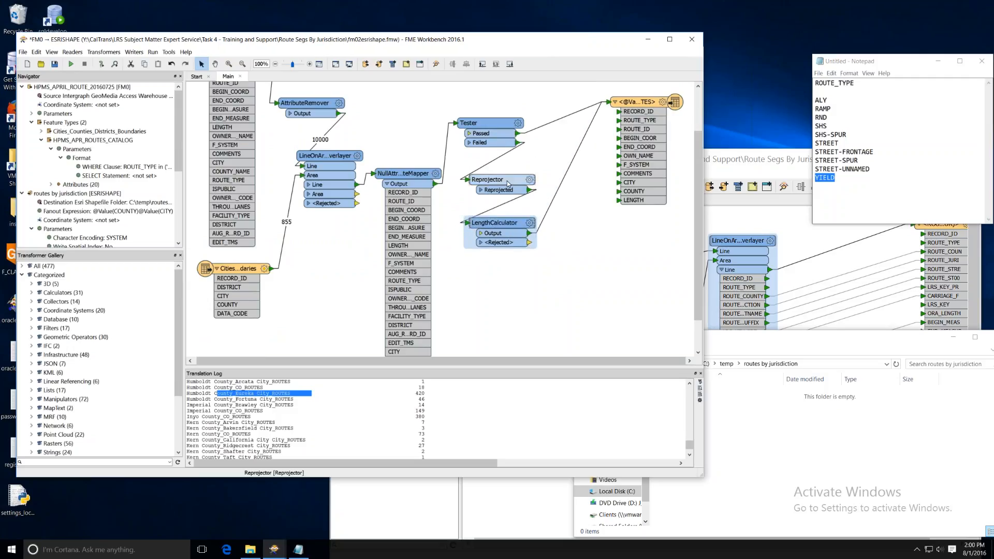
- Add a second Reprojector and insert it between the LengthCalculator's Output and the shapefile writer feature type
left_click(544, 324)
type("repr")
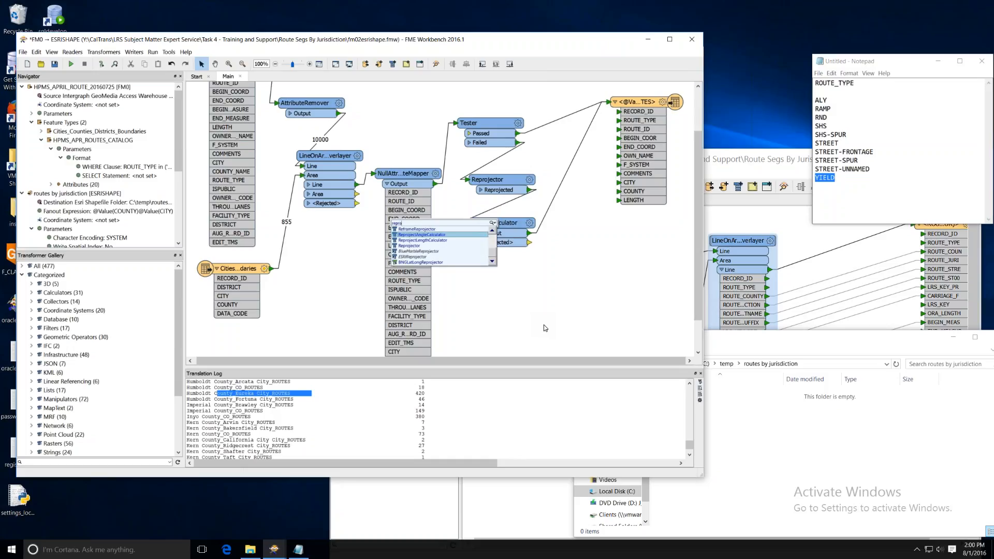
type("ojecto")
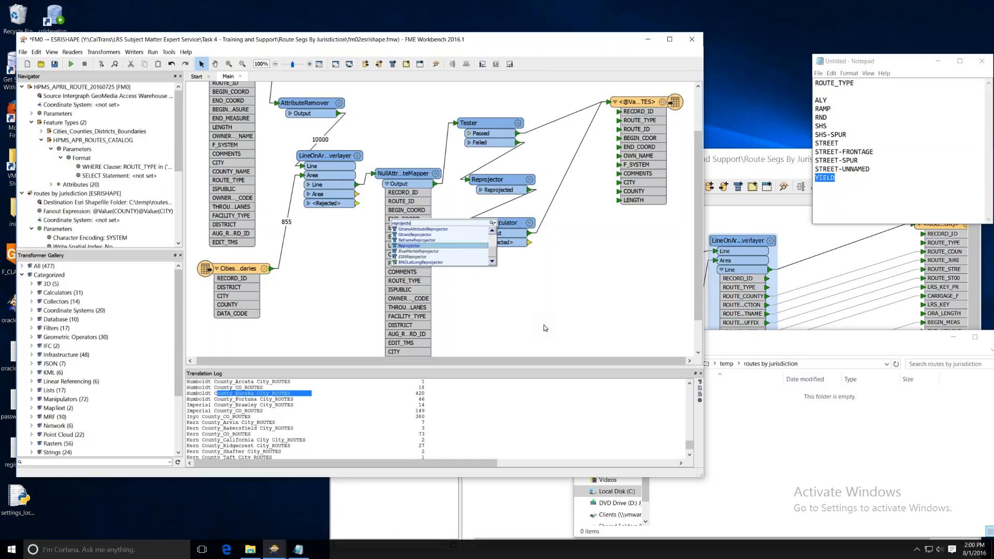
key("Return")
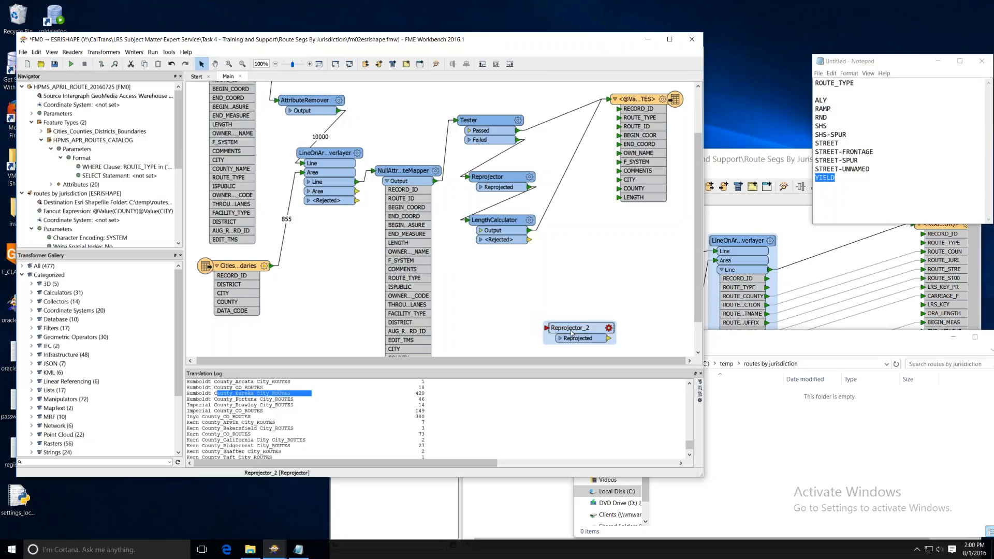
left_click_drag(546, 326, 497, 278)
- Set the second Reprojector's destination coordinate system to LL84, keeping the source read from the feature
left_click(551, 275)
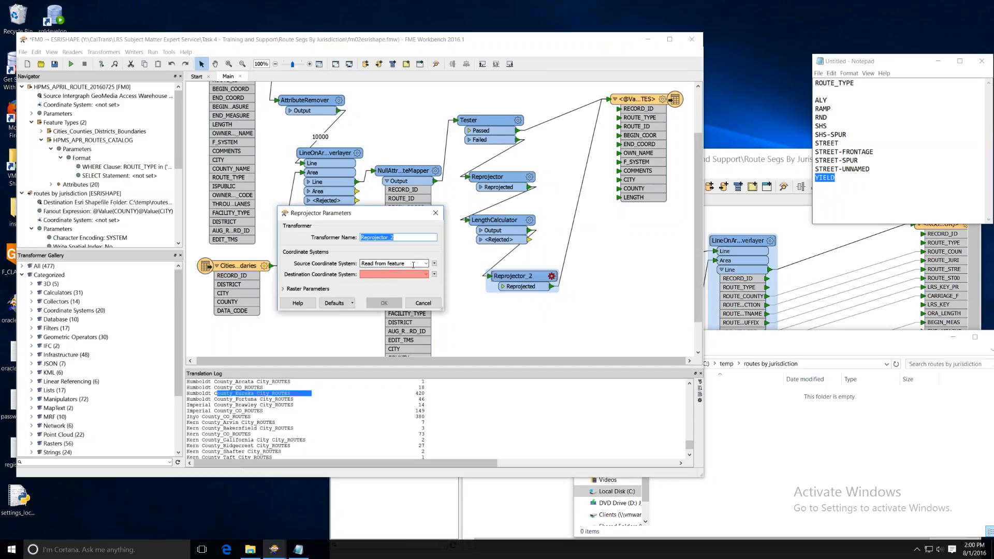
left_click(425, 274)
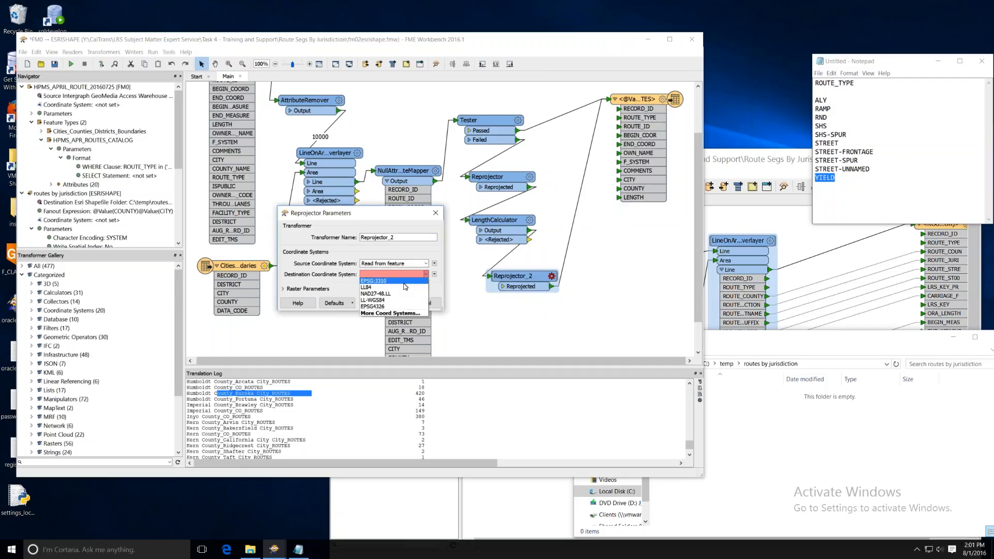
left_click(405, 288)
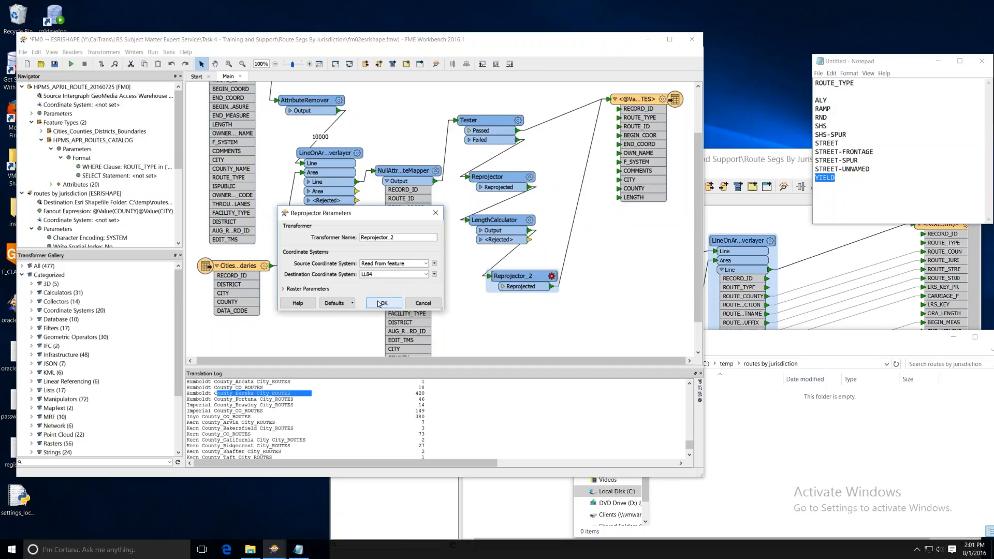
left_click(383, 304)
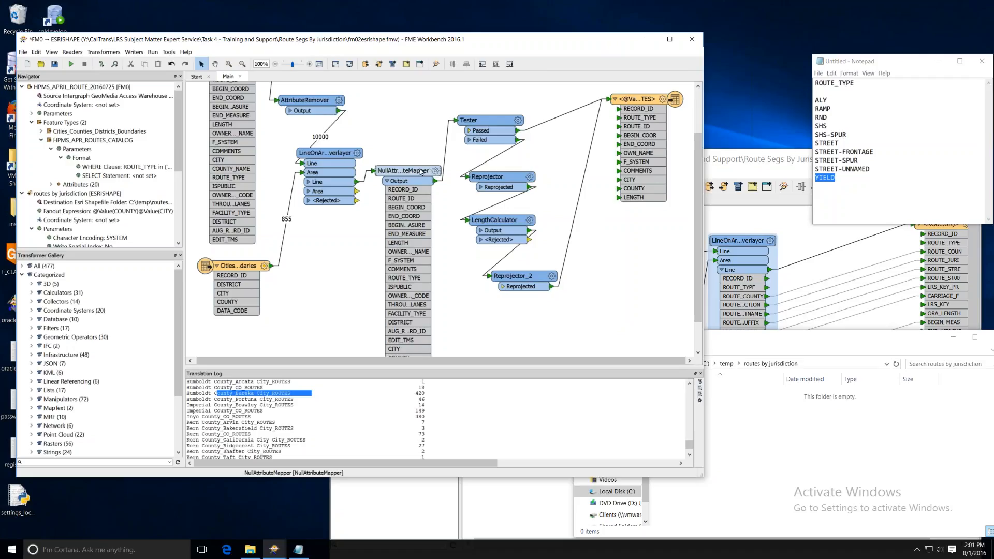
- Expand the LineOnAreaOverlayer's Line output and examine its attributes and the flow into the NullAttributeMapper
mouse_move(421, 171)
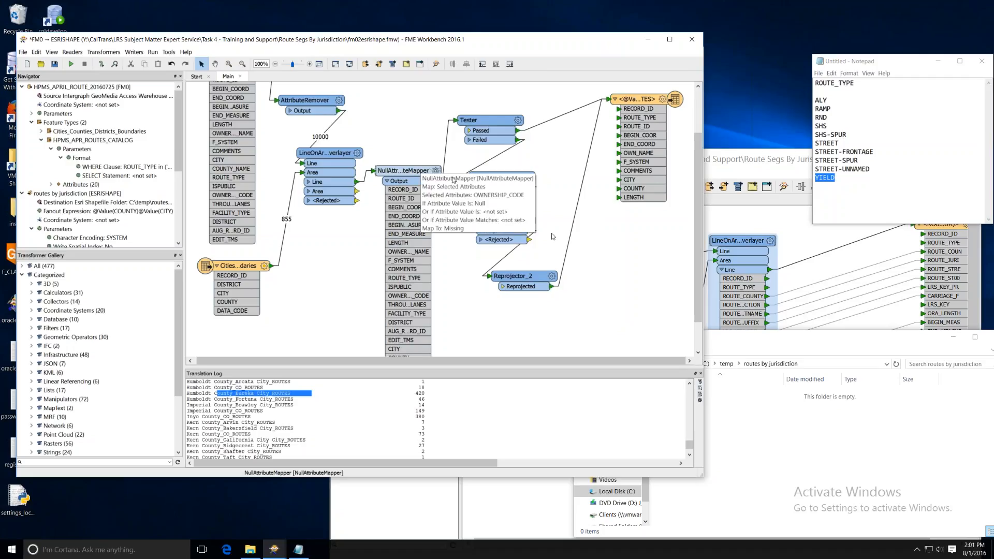
scroll(312, 154, "up", 2)
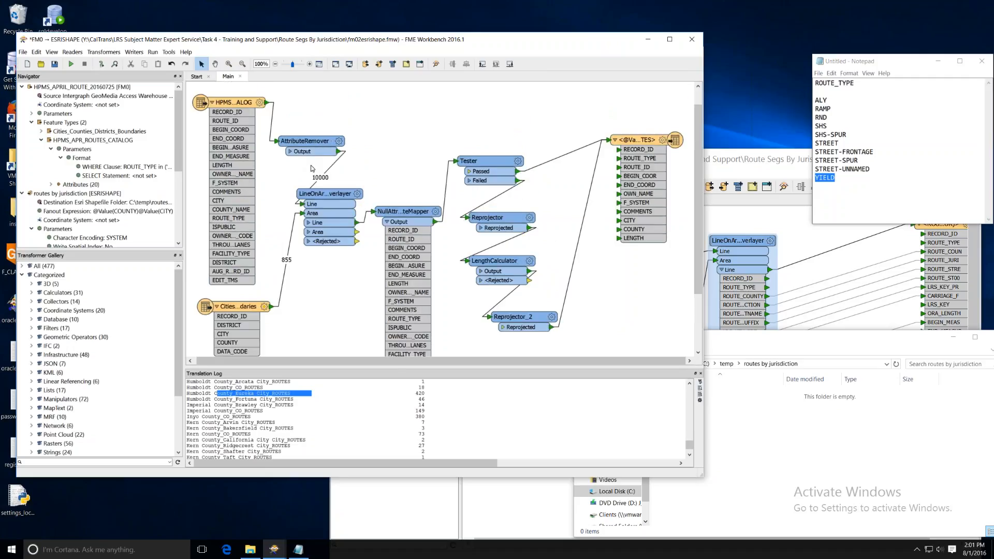
left_click(218, 103)
left_click(344, 196)
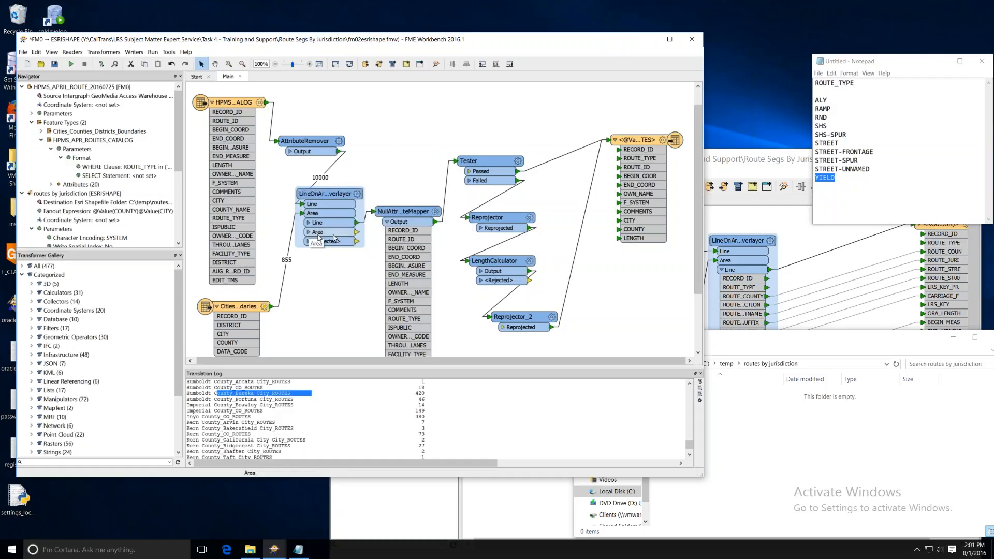
left_click(309, 226)
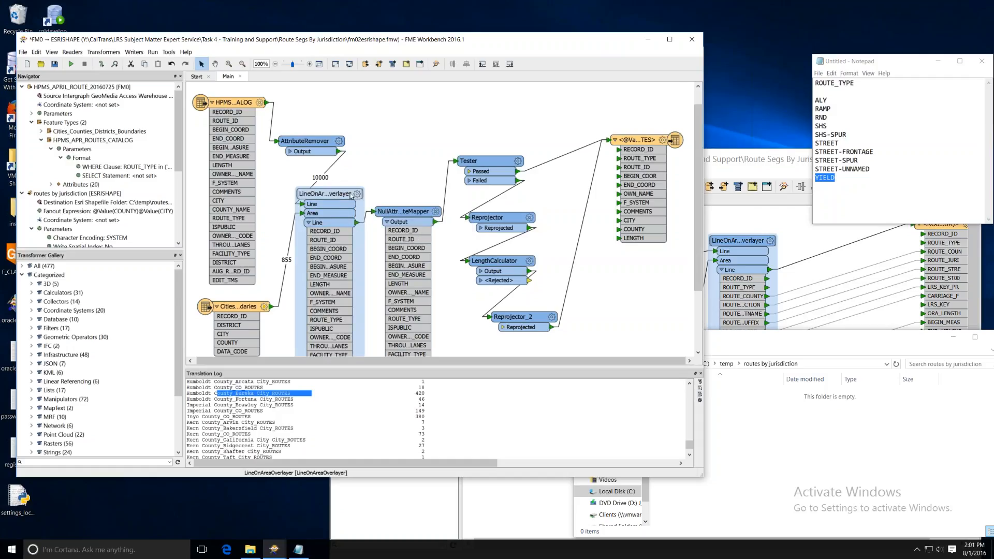
scroll(328, 280, "down", 4)
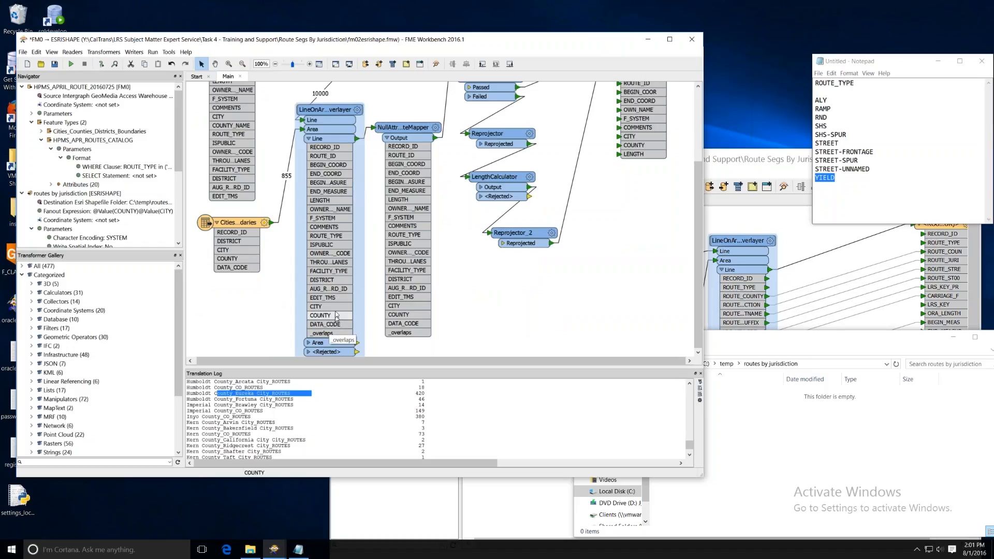
scroll(328, 234, "up", 3)
scroll(328, 234, "down", 3)
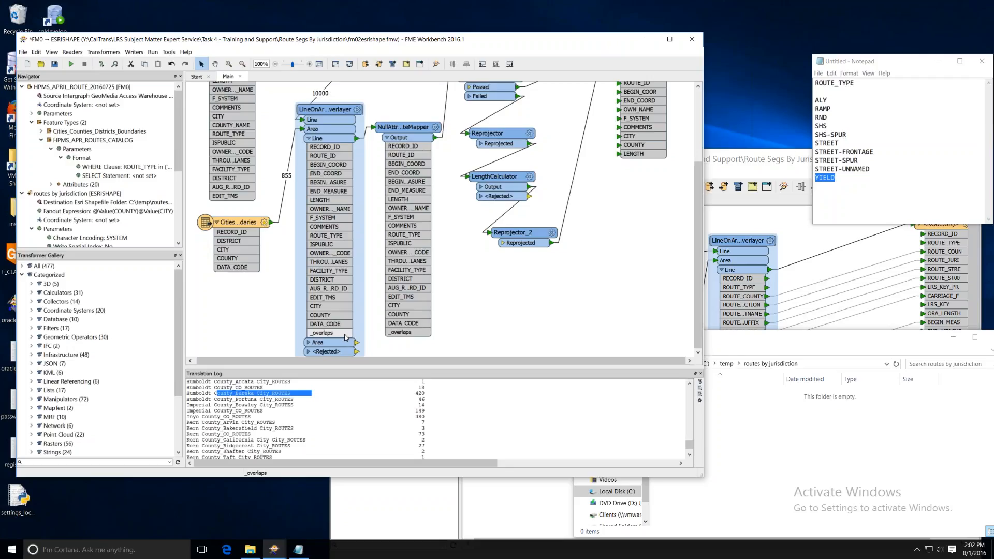
scroll(483, 315, "up", 3)
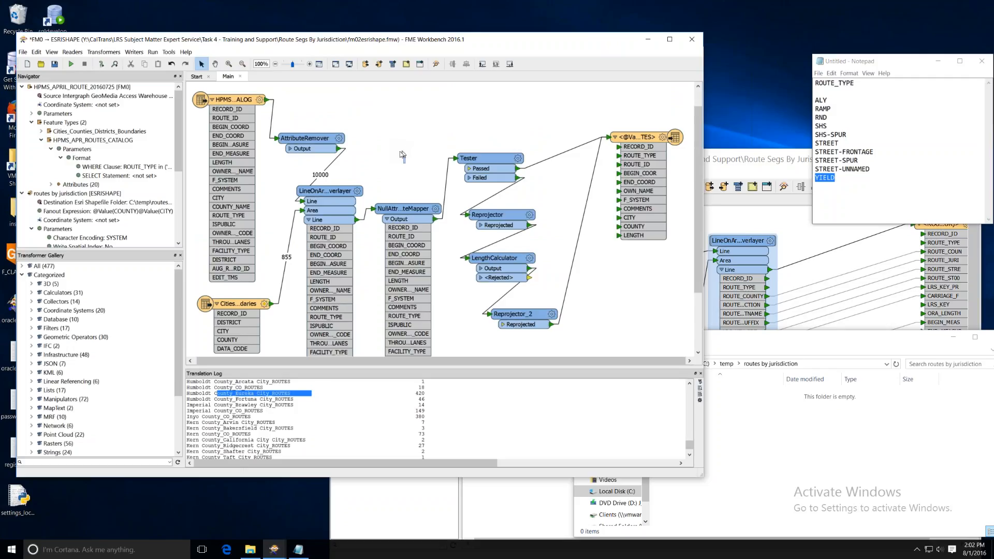
left_click_drag(430, 210, 430, 208)
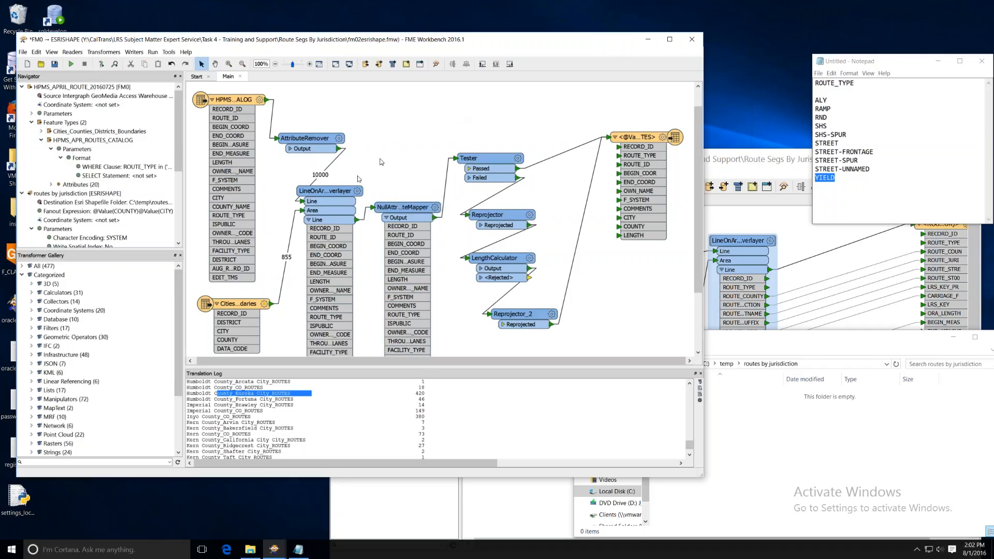
- Review the Tester's pass criteria and its test clause on the _overlaps attribute without changing them
left_click(518, 159)
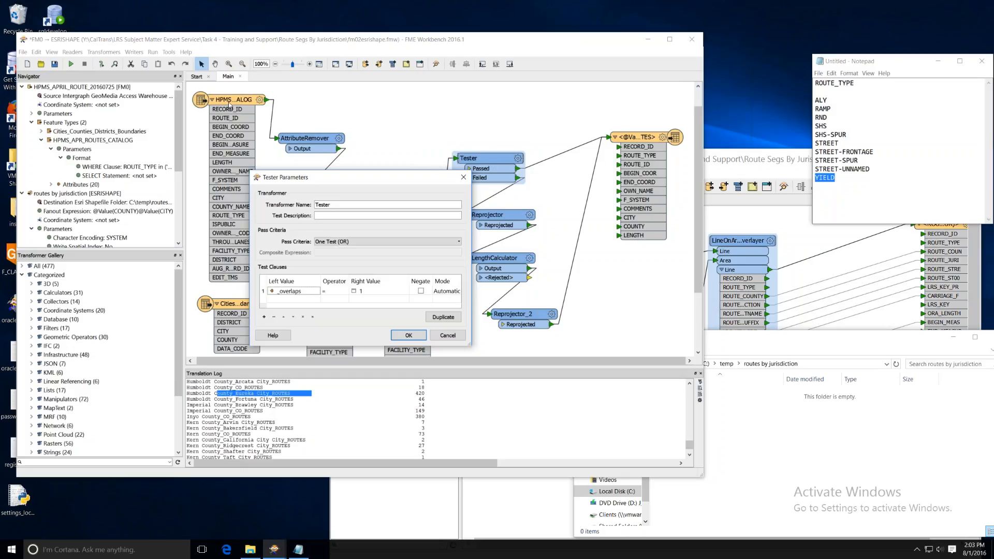
left_click(450, 336)
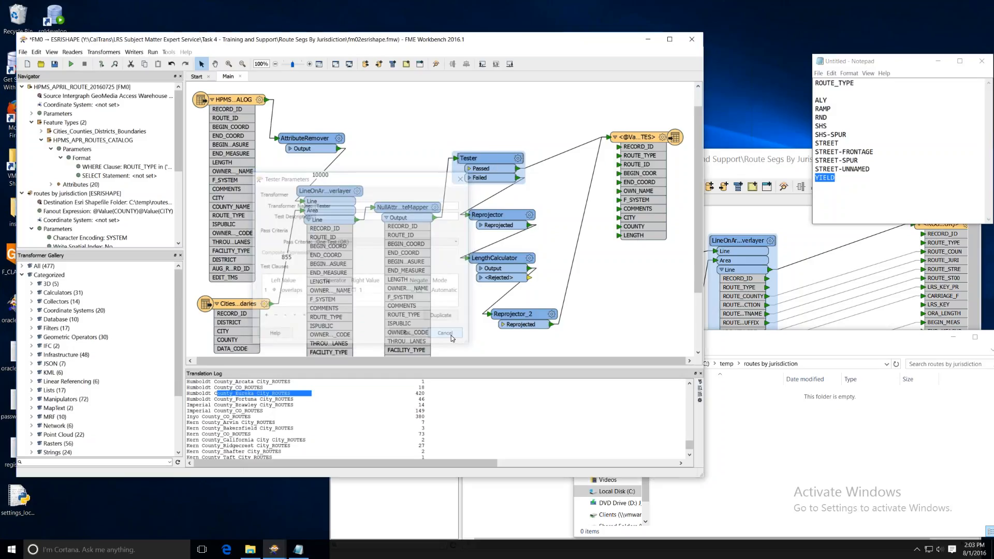
left_click(514, 160)
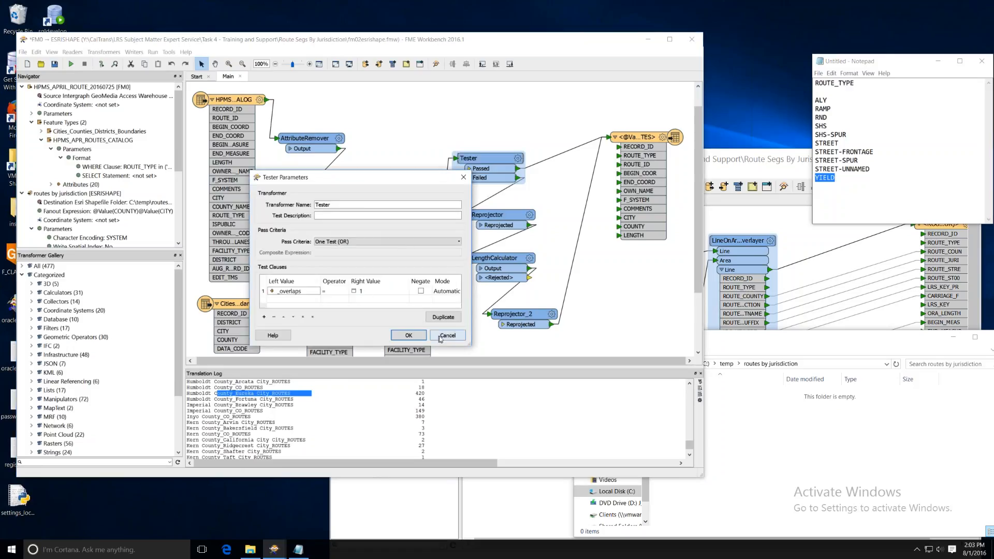
left_click(447, 336)
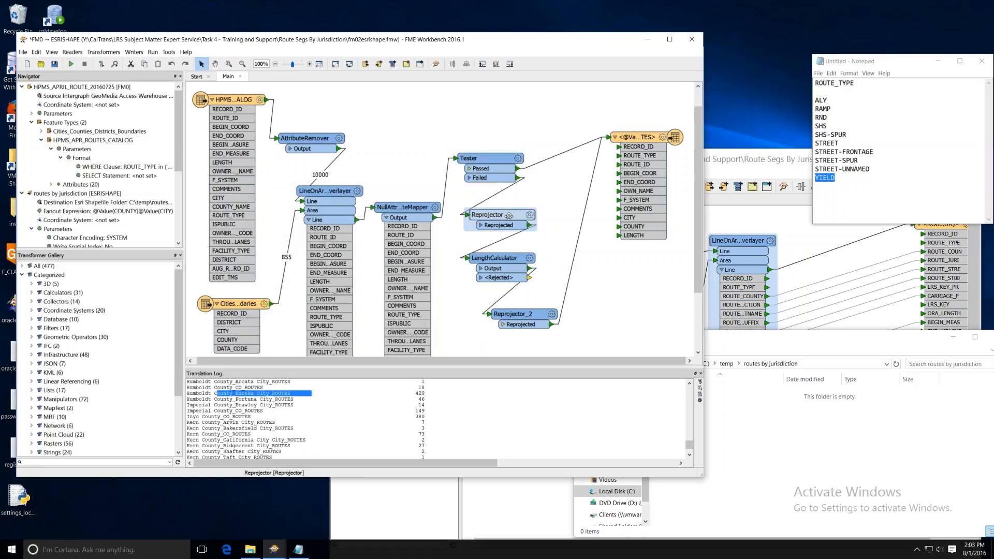
- Open the LengthCalculator's parameters with its multiplier value ready for editing
right_click(508, 216)
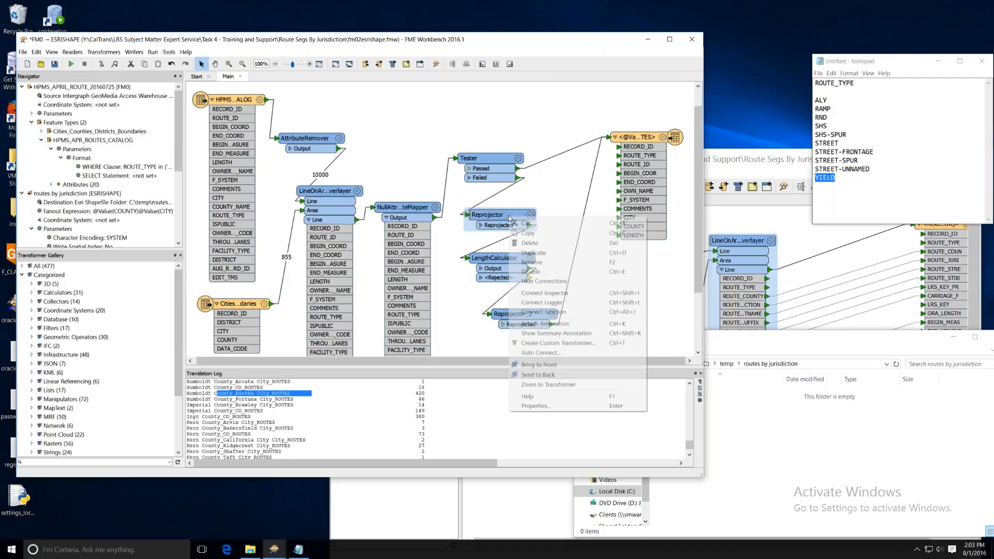
left_click(529, 258)
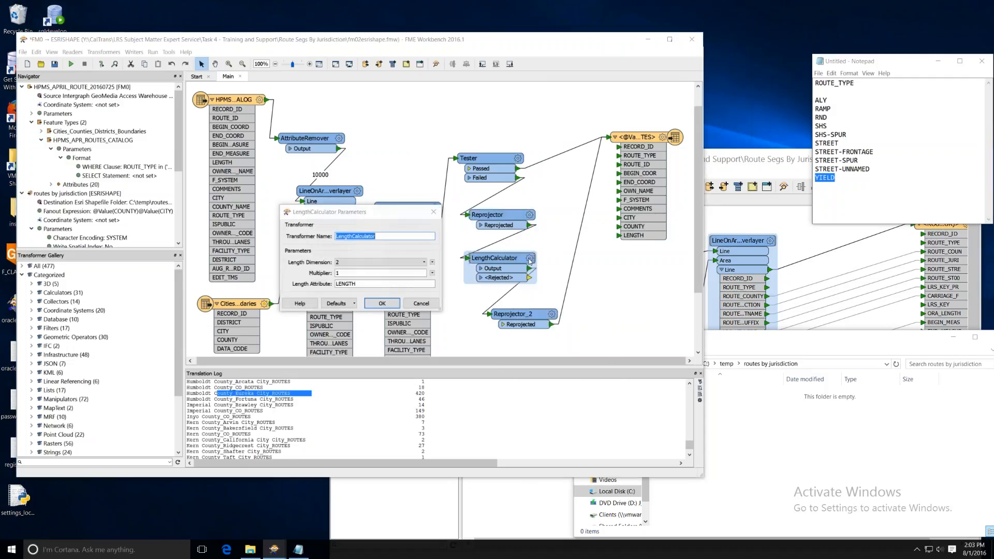
double_click(372, 274)
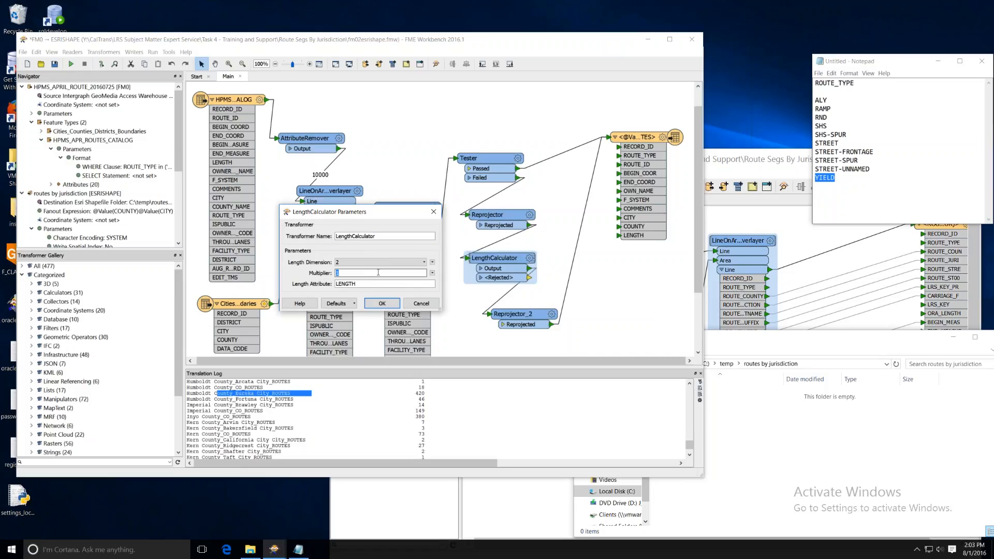
left_click(378, 272)
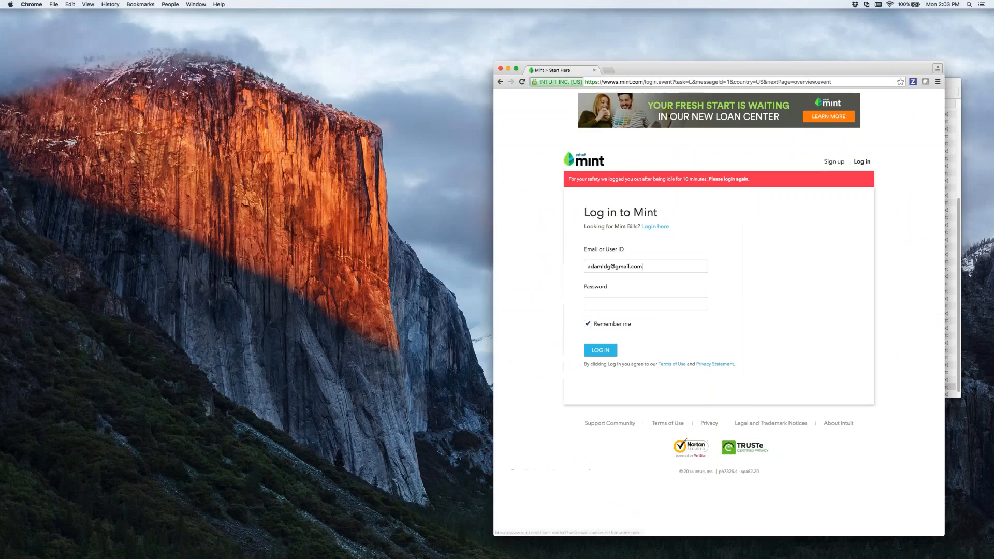
- Switch to Chrome and search Google for meters to miles in a new tab
left_click(608, 70)
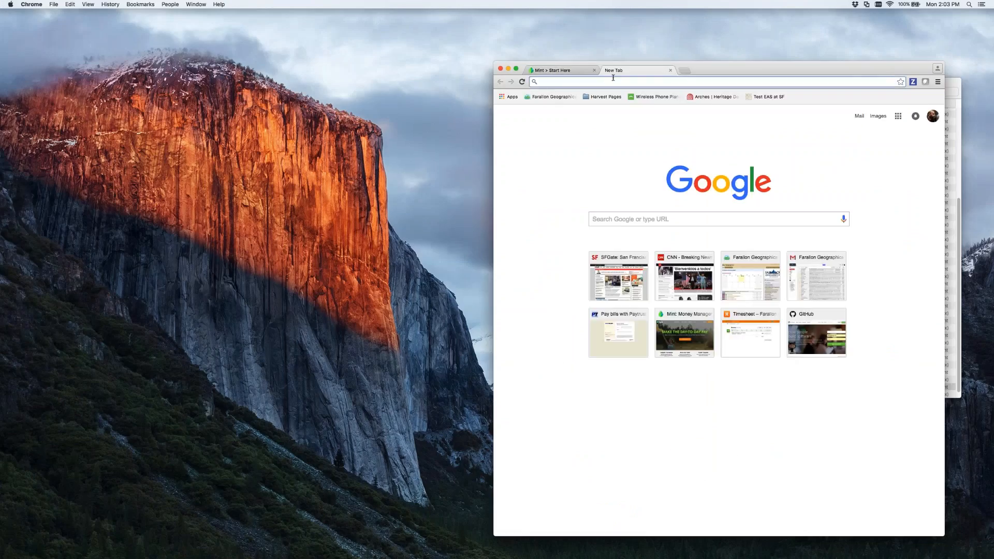
type("meters to m")
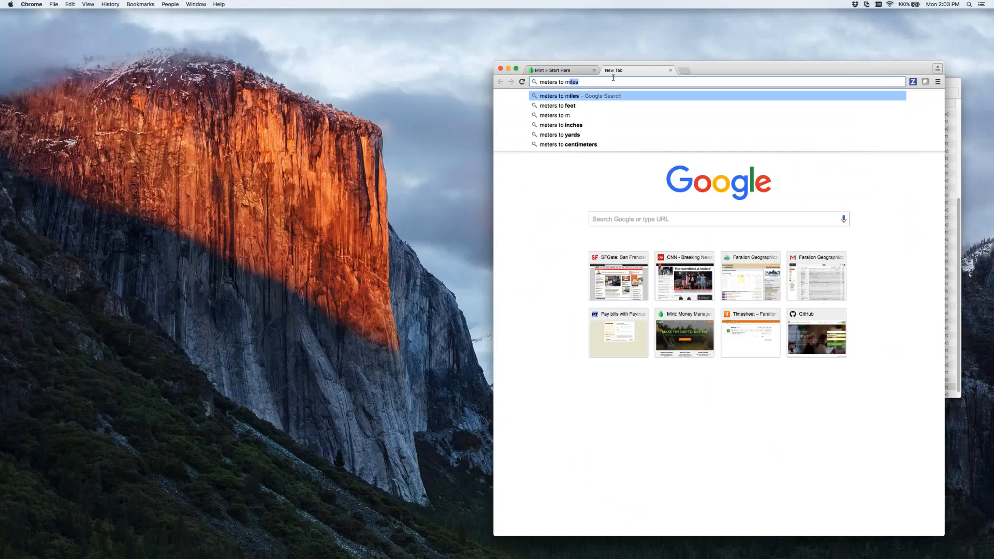
type("iles")
key("Return")
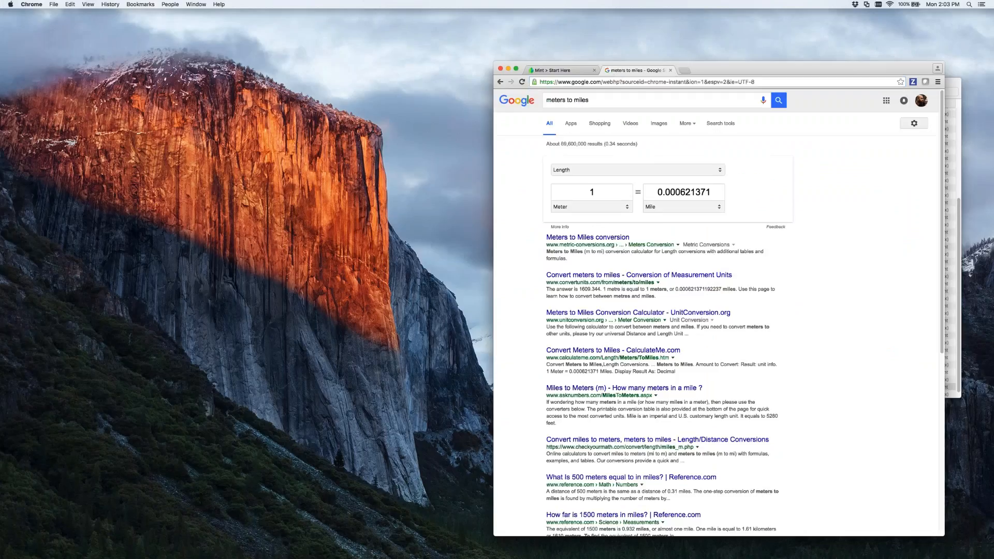
- Set the Google length converter's meter value to 1 and copy the miles value 0.000621371
left_click_drag(654, 192, 734, 193)
key("super+c")
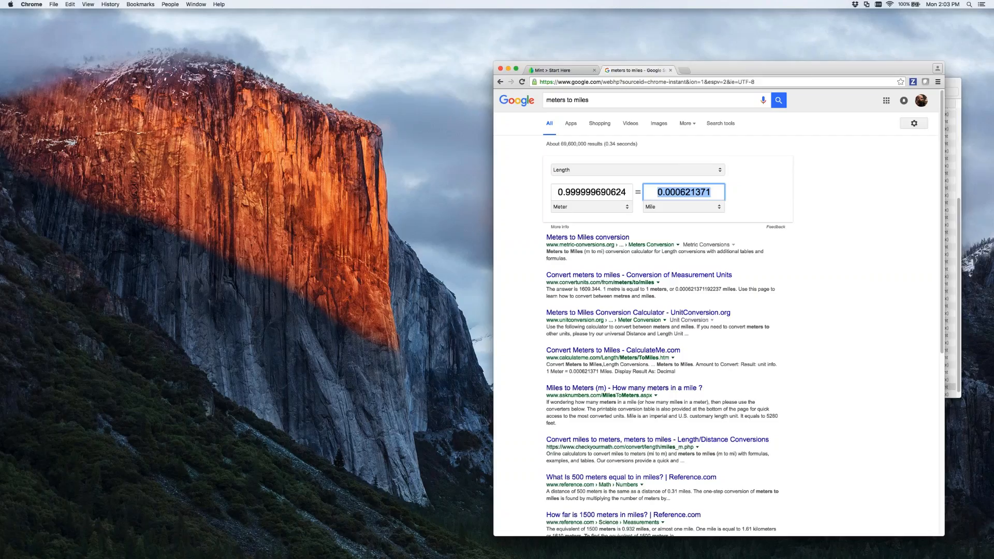
left_click(725, 82)
left_click(725, 100)
key("Return")
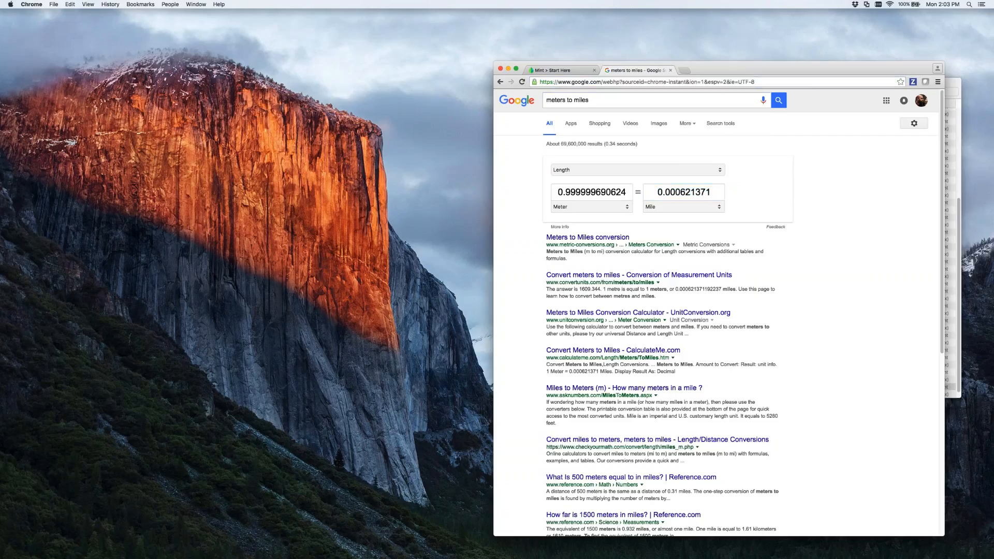
left_click(611, 102)
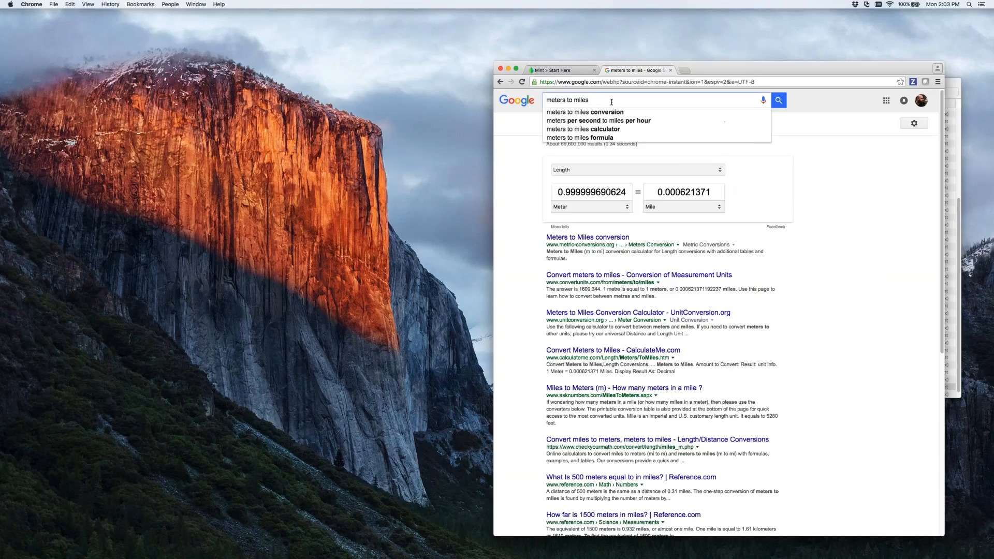
key("Return")
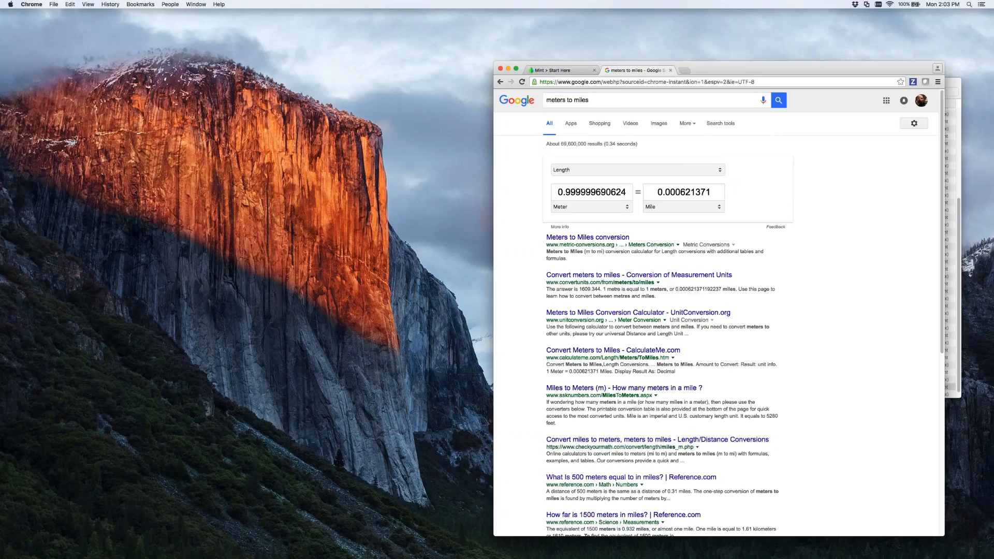
left_click(577, 192)
type("1")
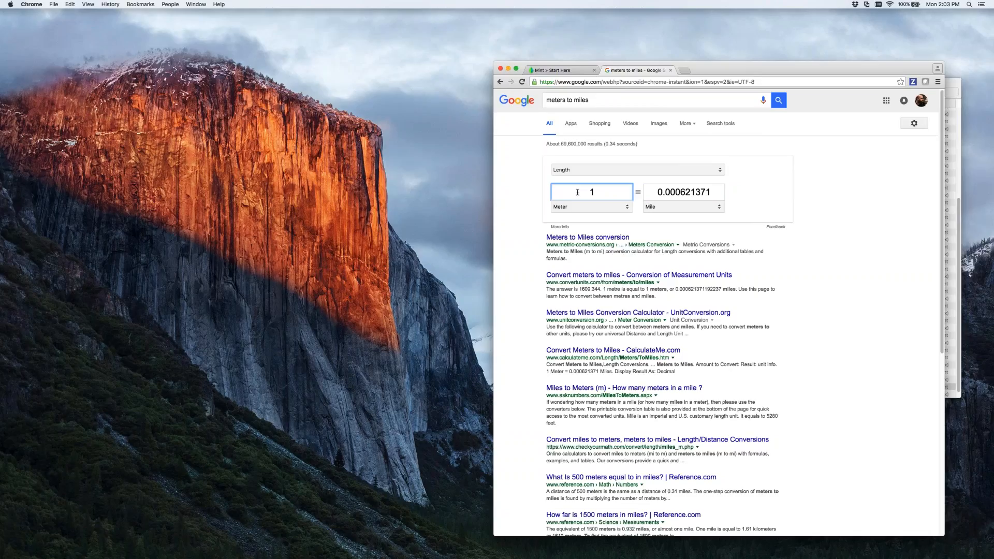
left_click(577, 192)
left_click(653, 192)
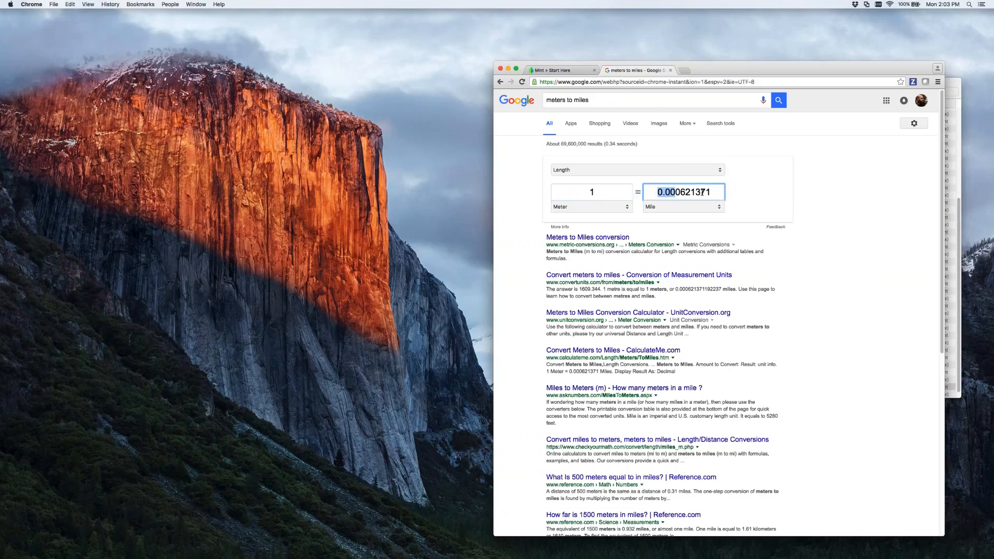
key("super+c")
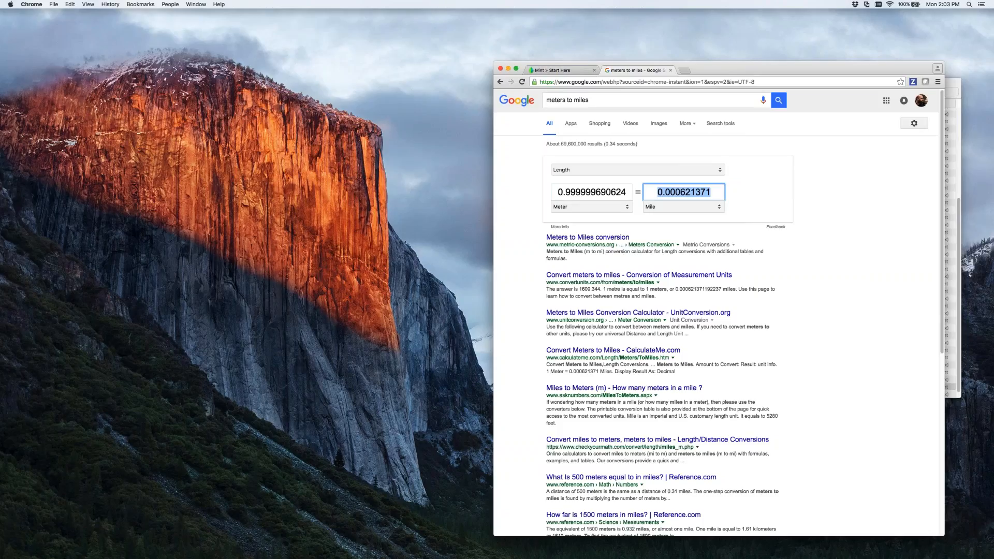
- Switch back to FME Workbench and set the LengthCalculator's multiplier to 0.000621371
key("ctrl+Right")
left_click(348, 273)
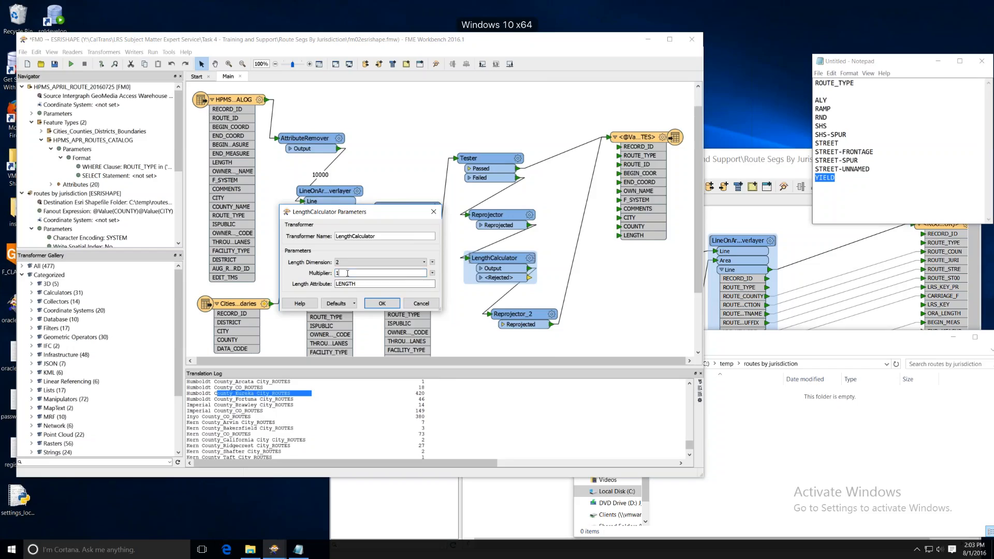
double_click(347, 273)
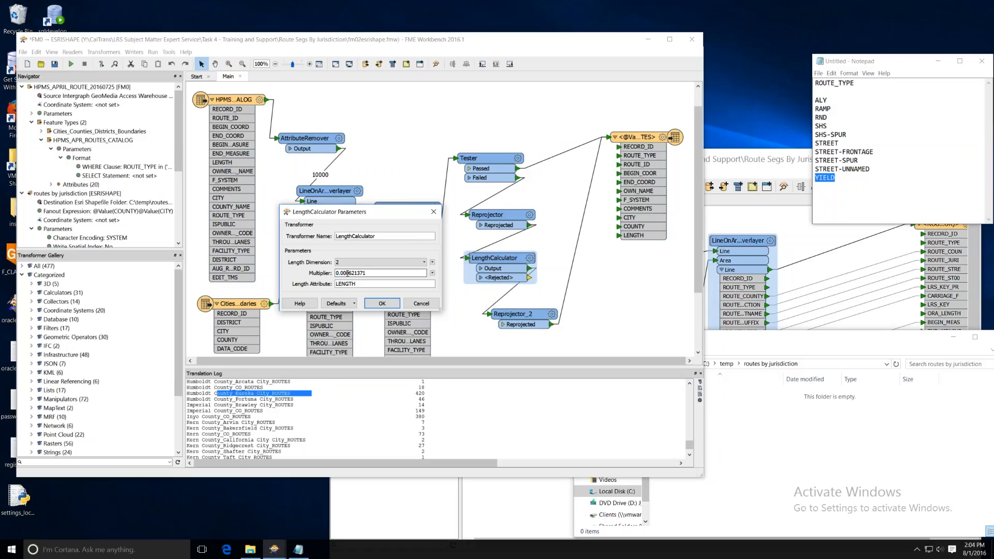
key("ctrl+v")
left_click(382, 304)
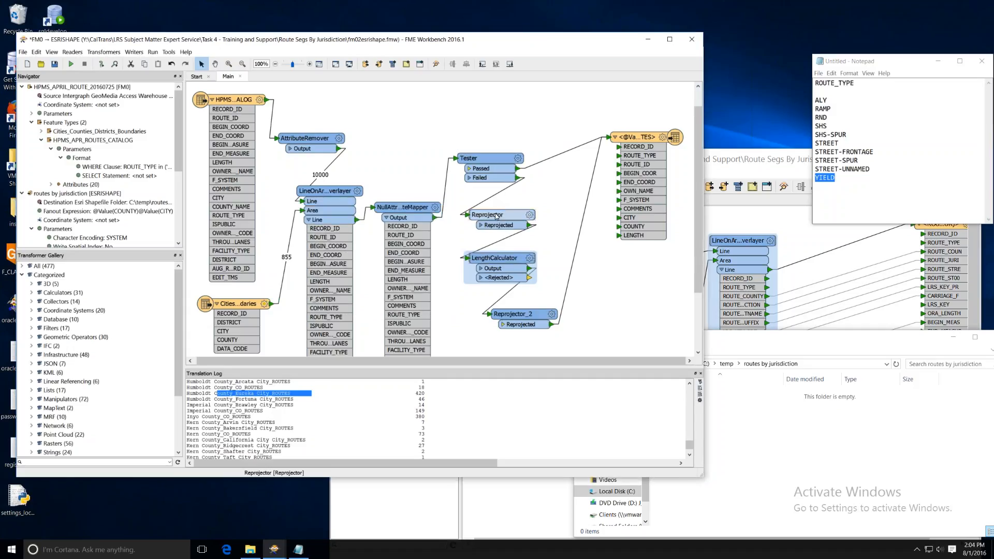
- Review the Reprojectors' settings and the LengthCalculator's multiplier and length attribute without changing them
mouse_move(496, 216)
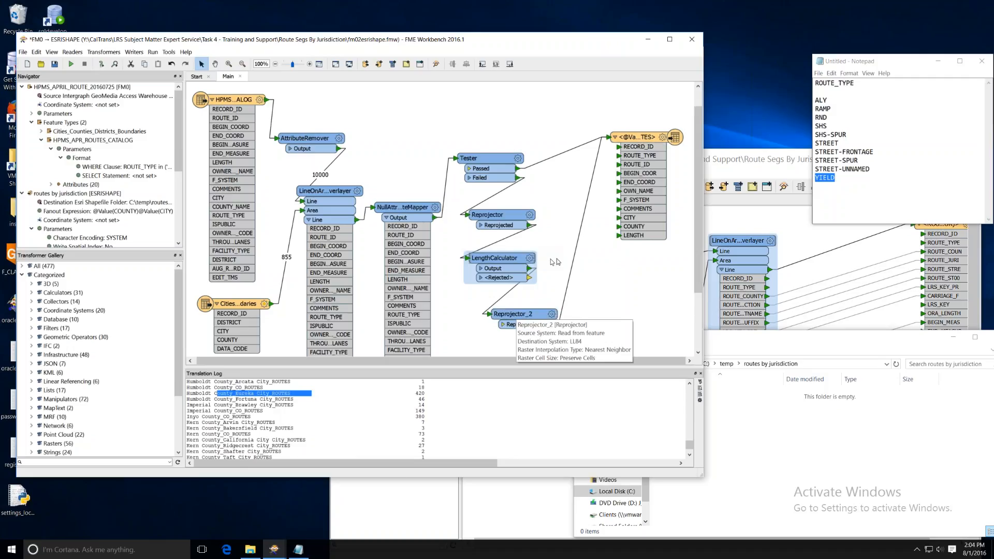
left_click(530, 258)
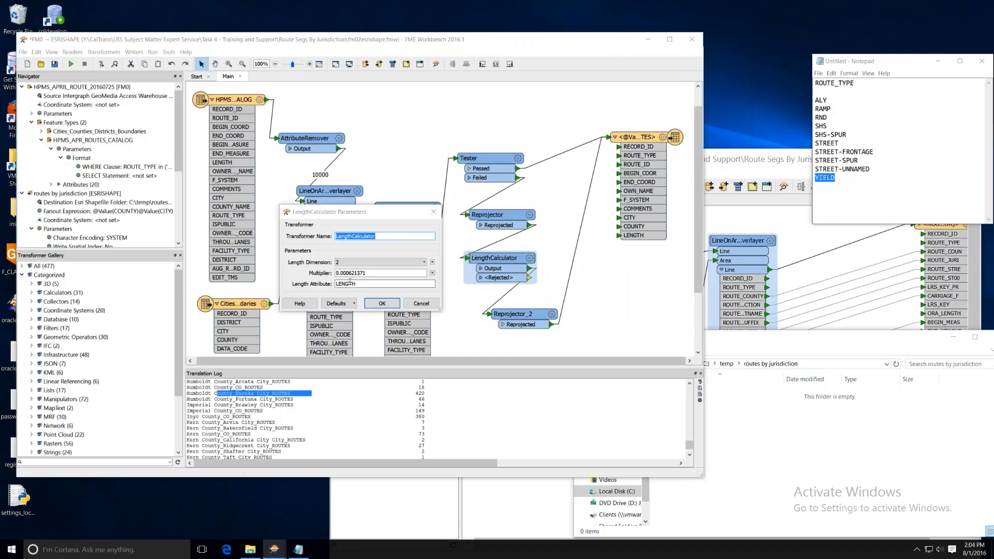
left_click(384, 305)
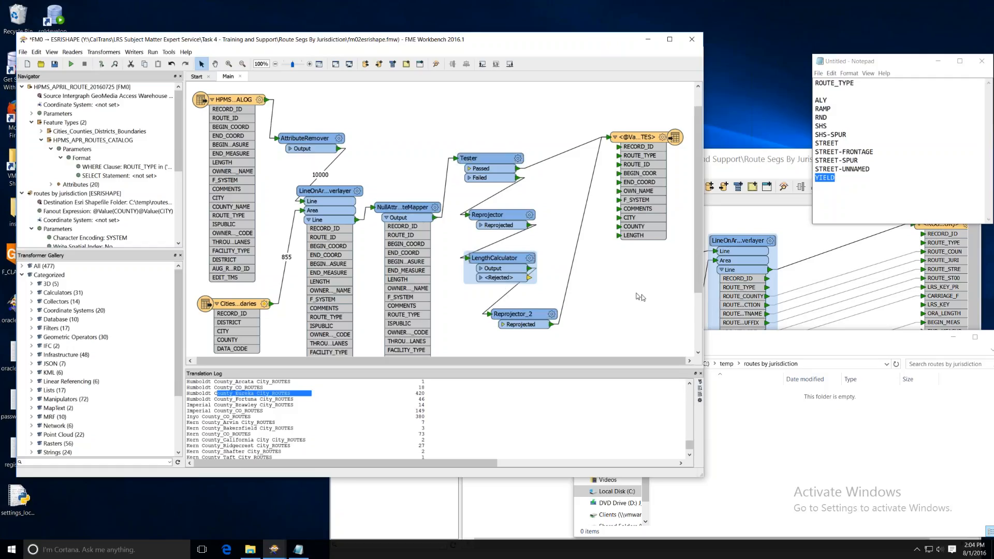
- Enlarge the workspace window and translation log, and run and save the workspace
left_click_drag(601, 367, 601, 407)
left_click_drag(778, 520, 811, 539)
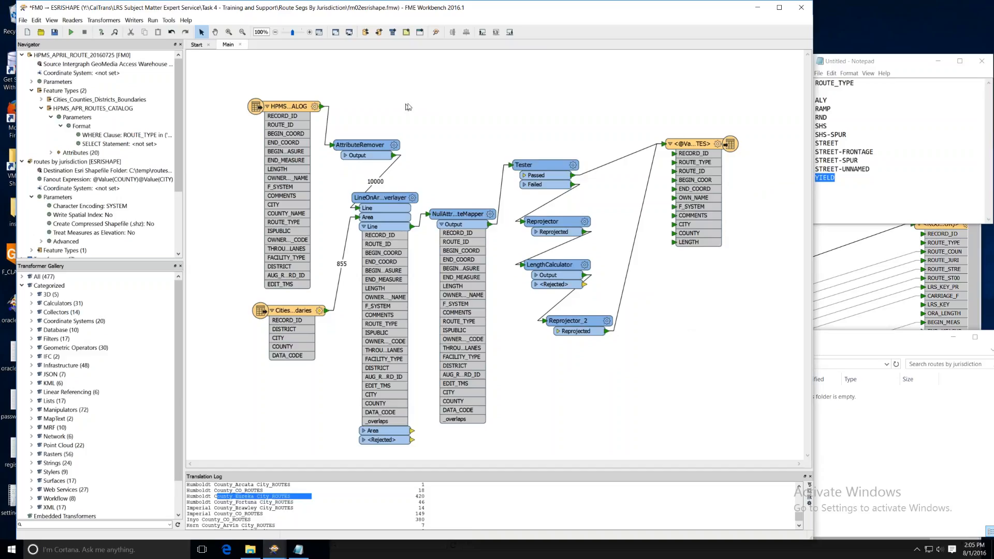
left_click(71, 32)
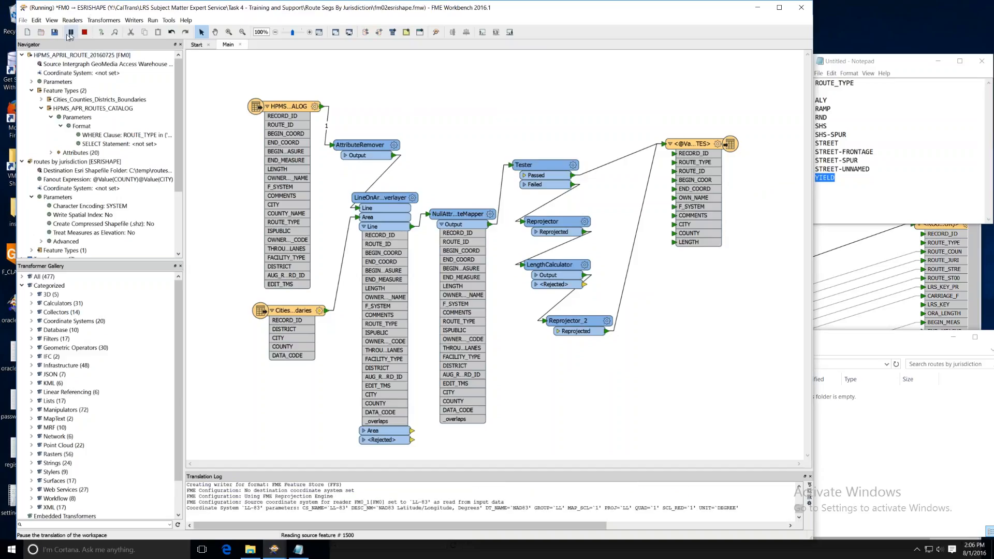
left_click(54, 32)
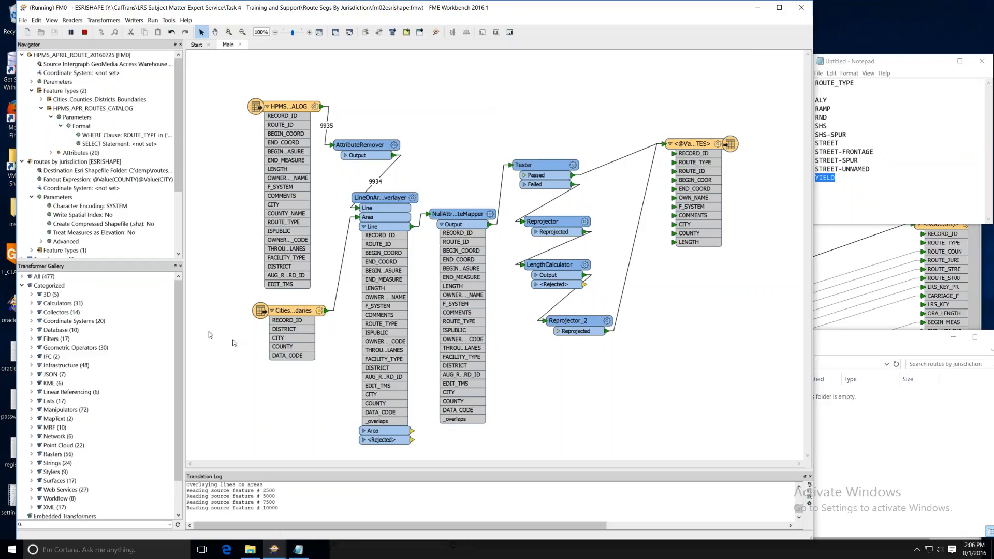
left_click_drag(295, 473, 297, 389)
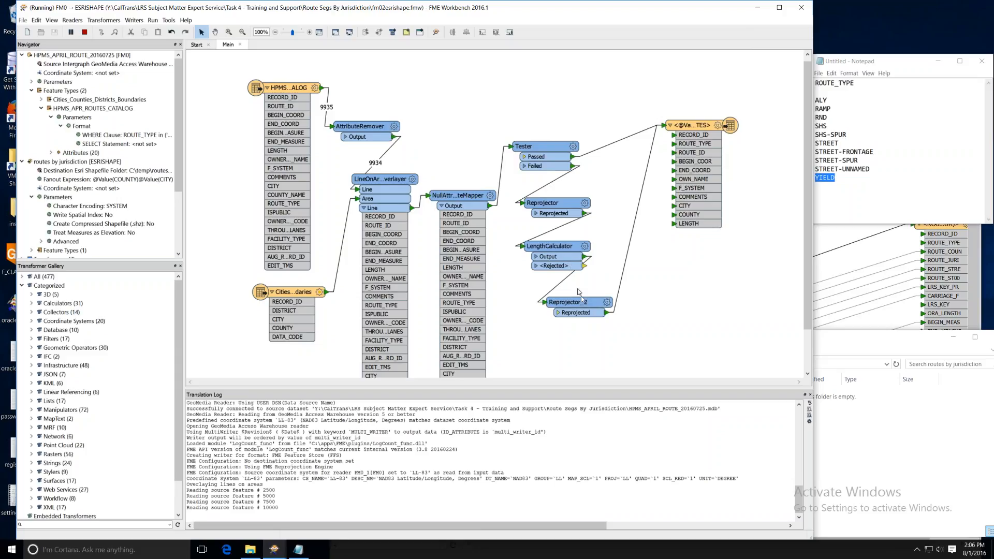
mouse_move(582, 301)
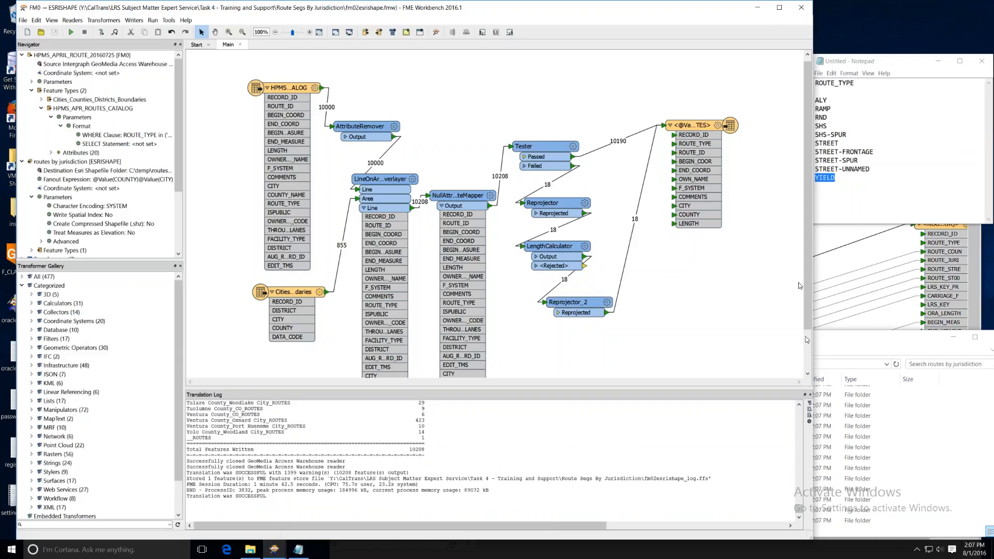
- Examine the routes by jurisdiction output folder, including the shapefiles in the Alameda CountyHayward City and Imperial CountyCO subfolders
left_click(843, 345)
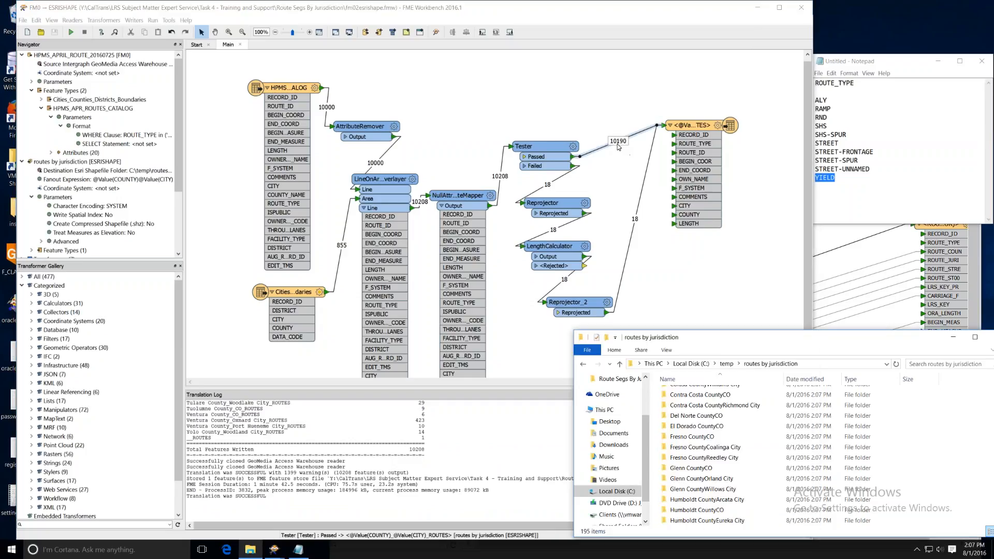
left_click_drag(759, 337, 511, 101)
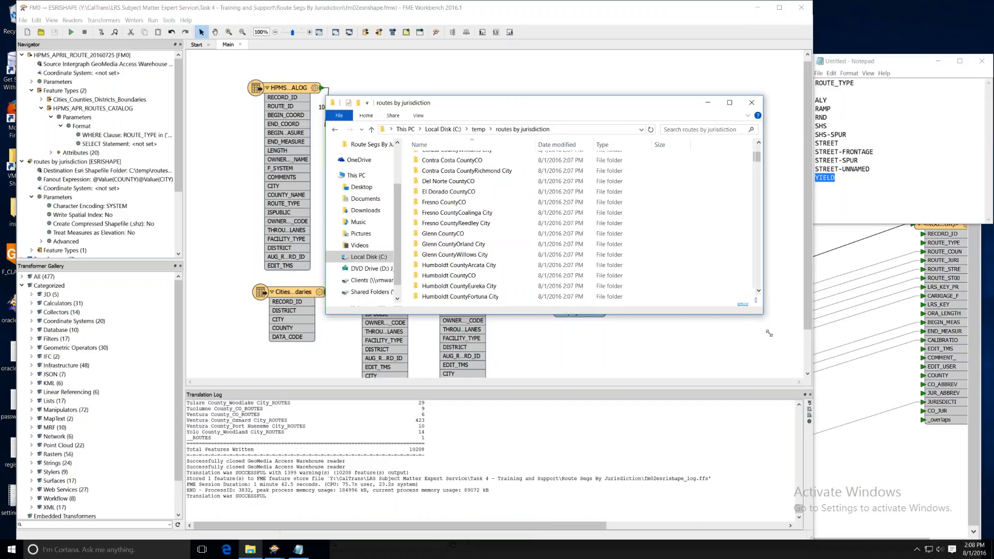
left_click_drag(760, 302, 823, 540)
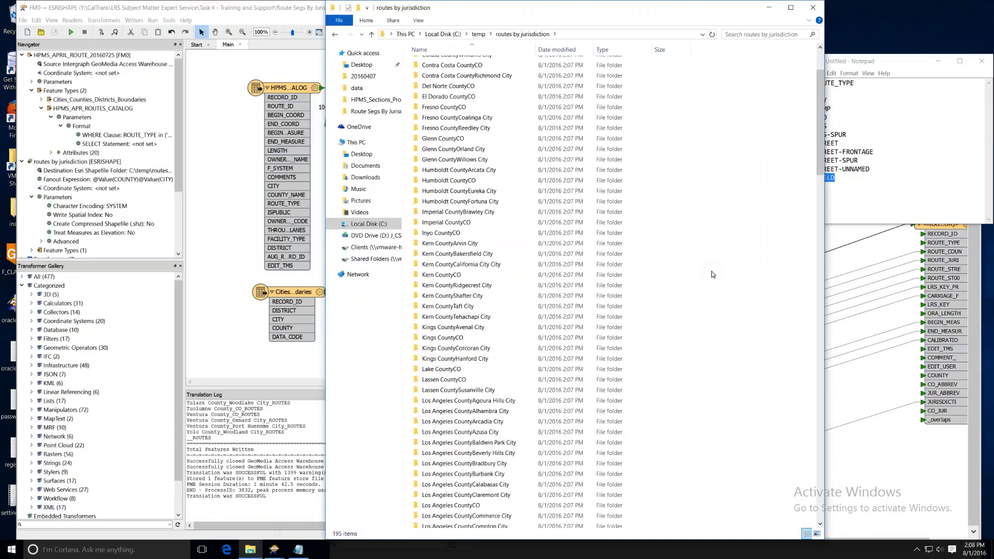
scroll(711, 273, "up", 3)
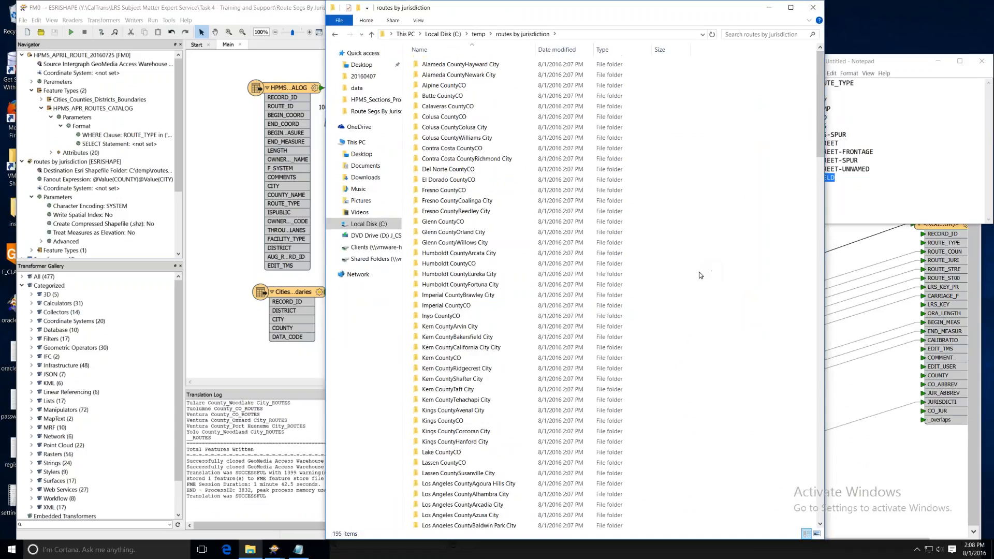
double_click(456, 65)
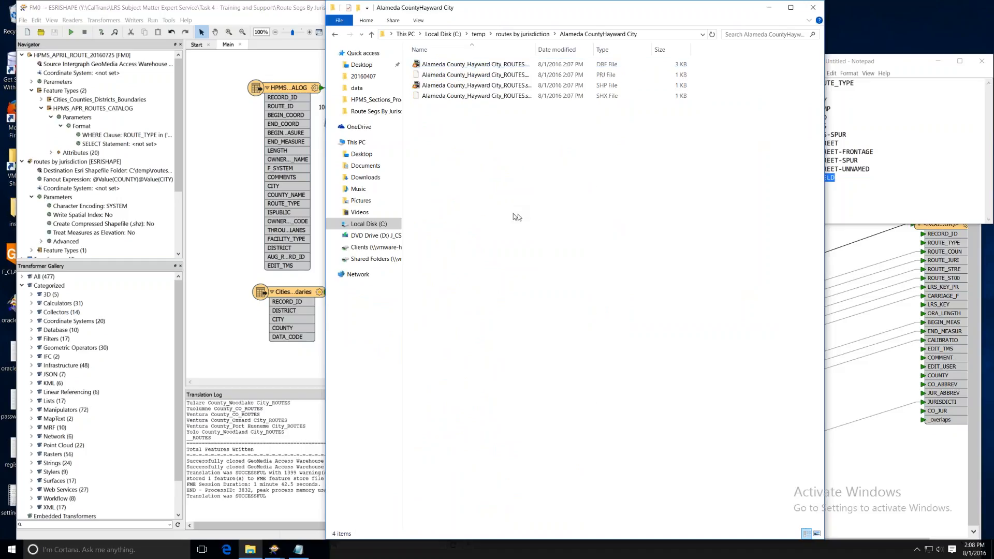
left_click(335, 34)
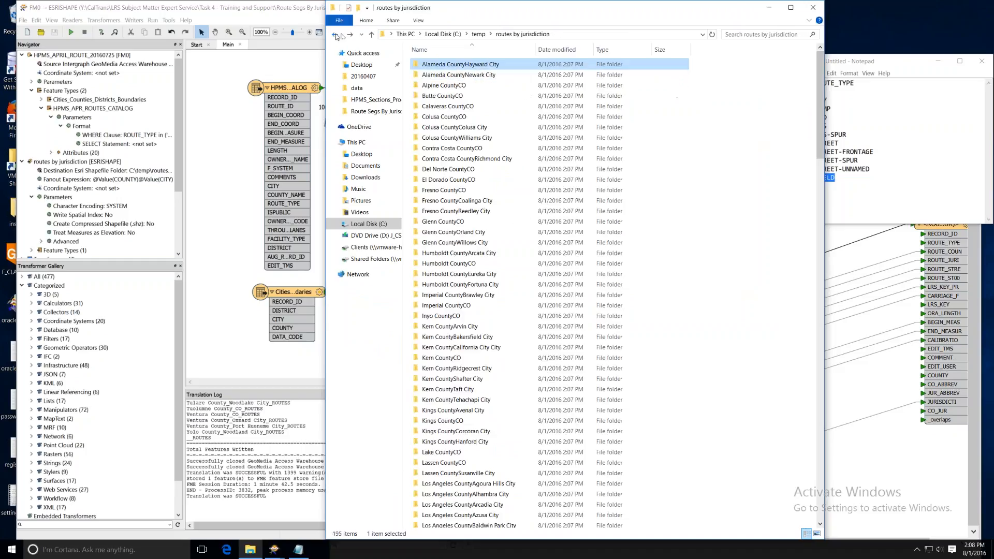
double_click(564, 305)
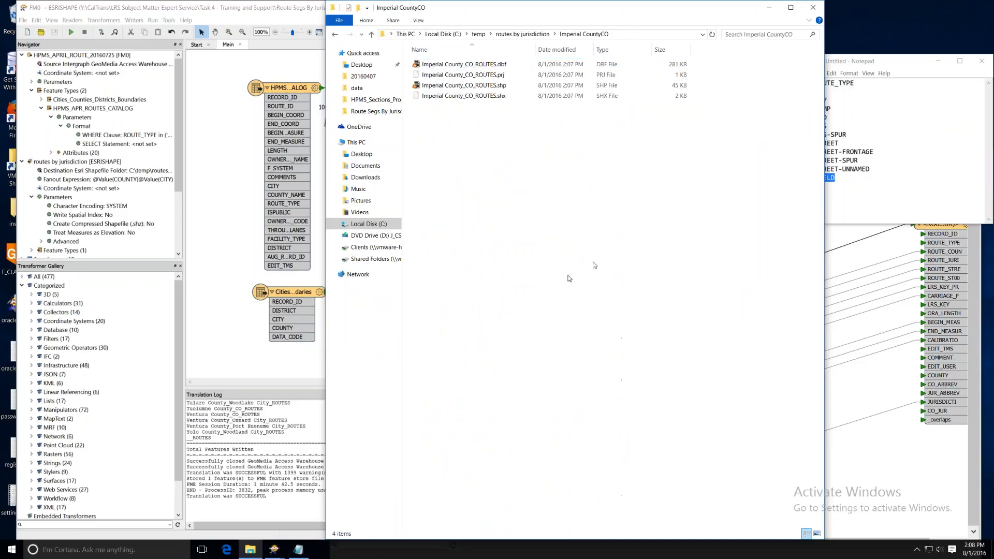
left_click(813, 7)
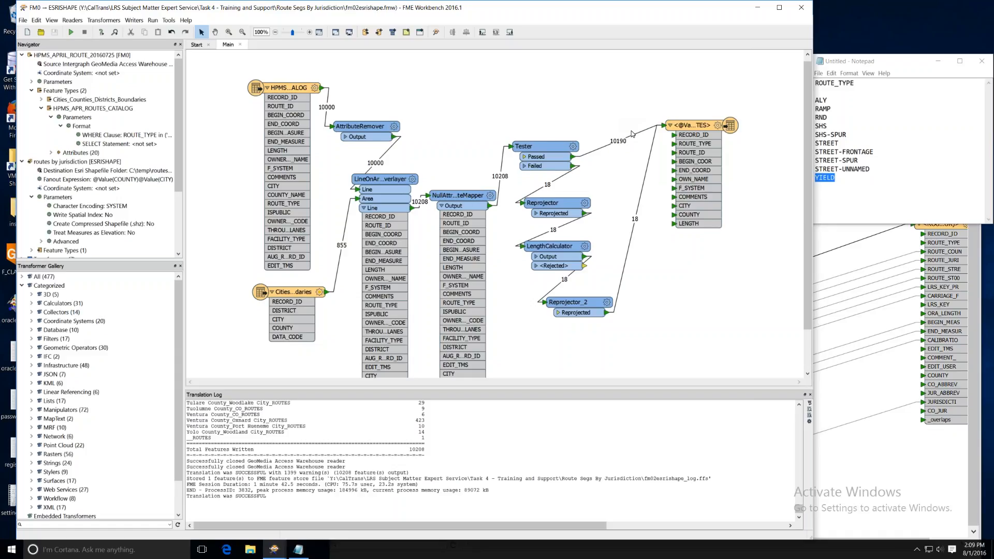
- Move the NullAttributeMapper up and slightly right on the canvas, level with the LineOnAreaOverlayer
mouse_move(465, 191)
left_mouse_down()
mouse_move(470, 141)
mouse_move(473, 174)
left_mouse_up()
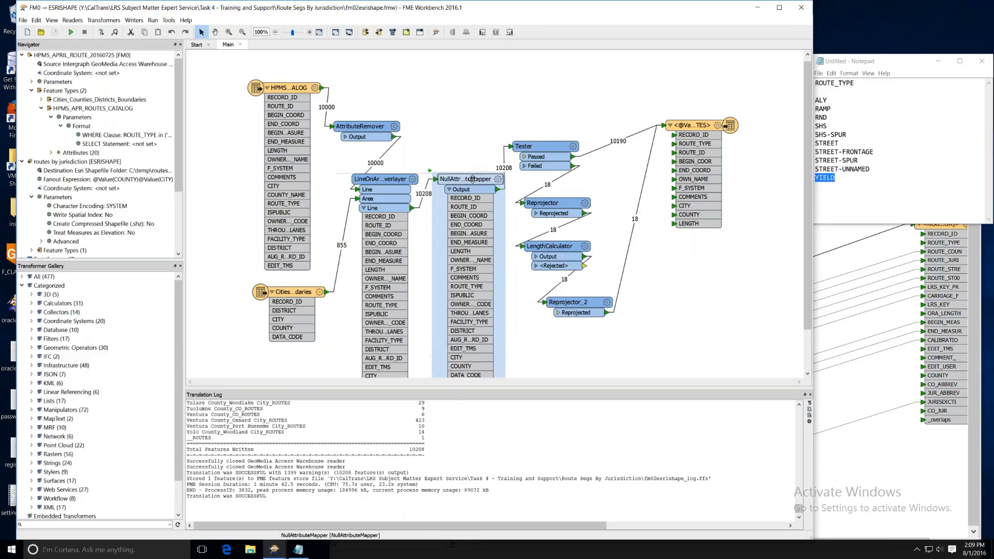
left_click(457, 141)
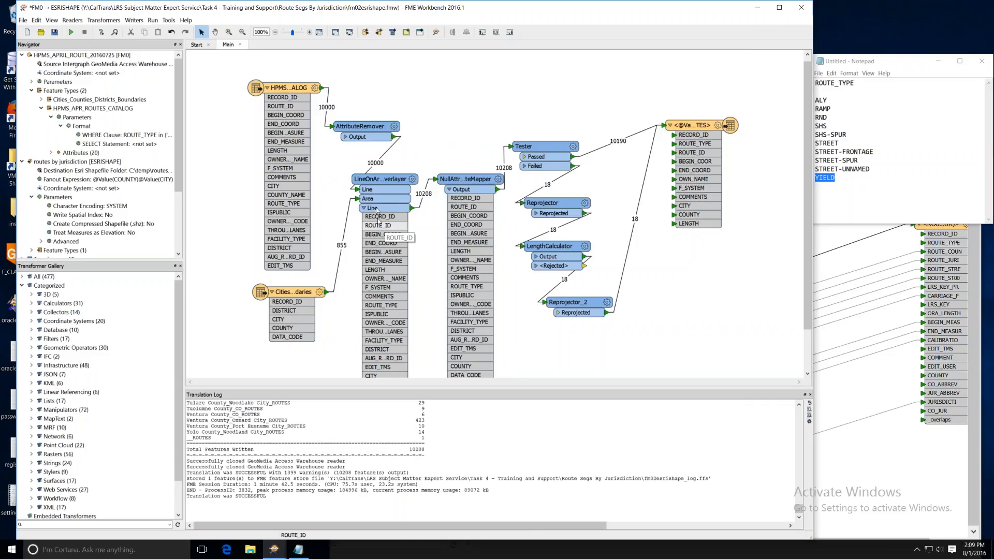
mouse_move(475, 185)
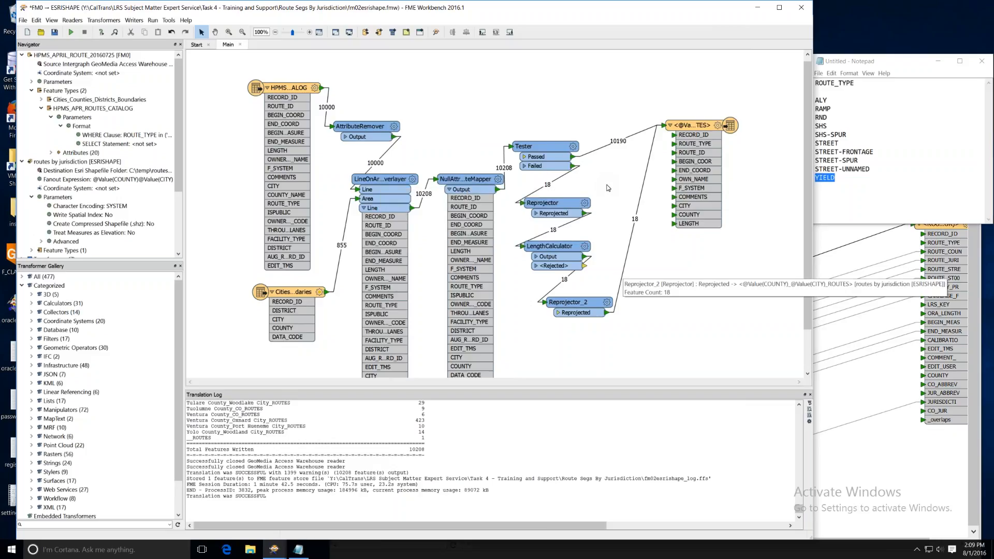
right_click(577, 157)
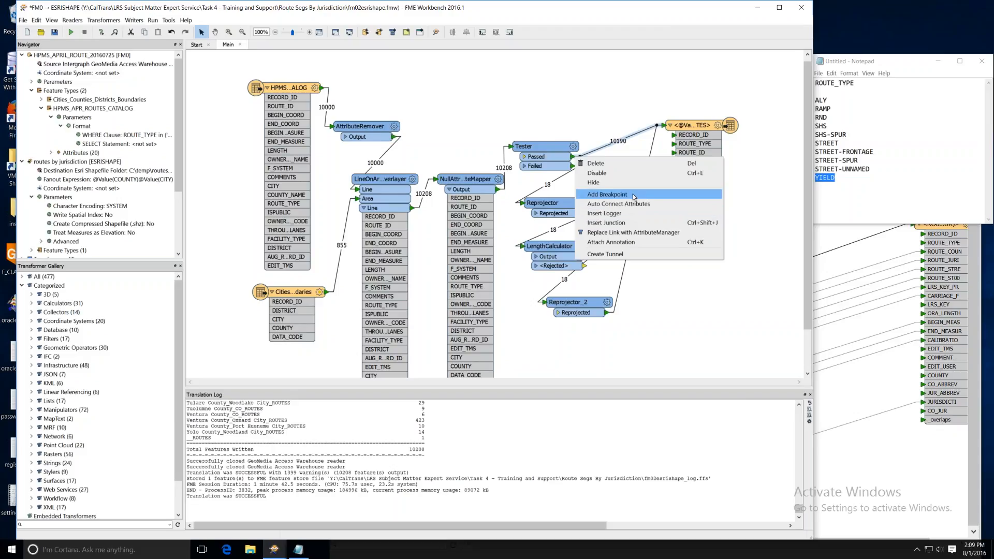
left_click(382, 66)
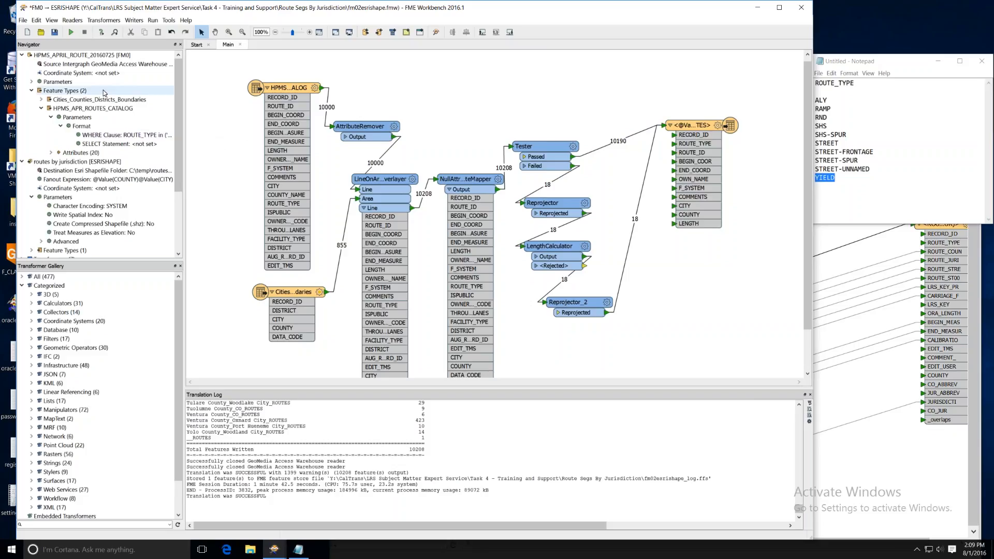
- Widen the Navigator and collapse the reader's feature types, the routes catalog parameters and the routes by jurisdiction writer
left_click_drag(184, 118, 265, 123)
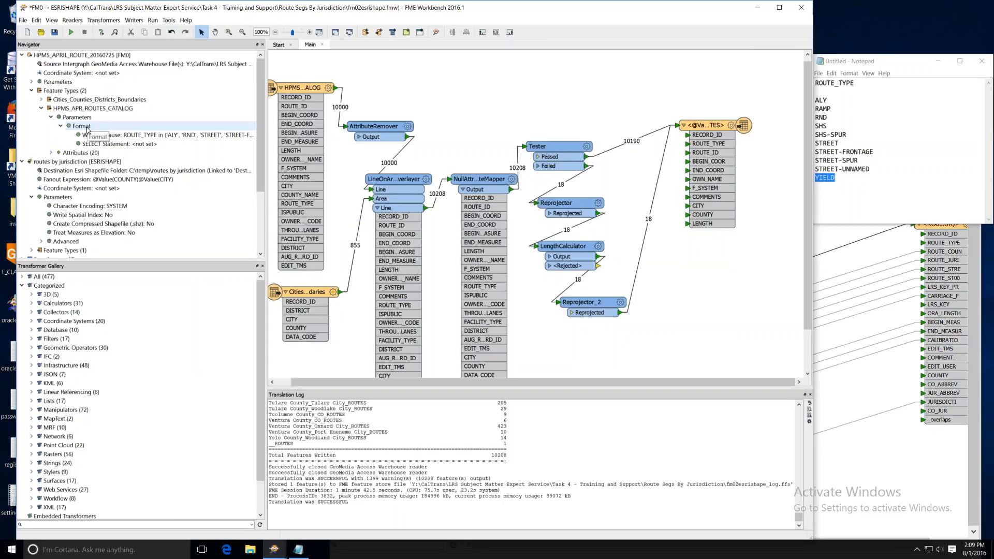
left_click(32, 90)
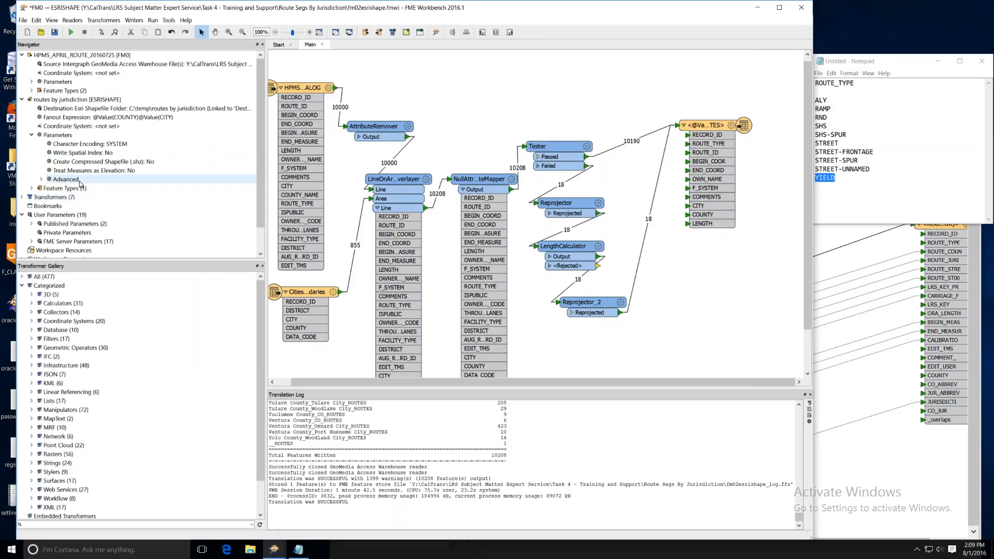
left_click(31, 135)
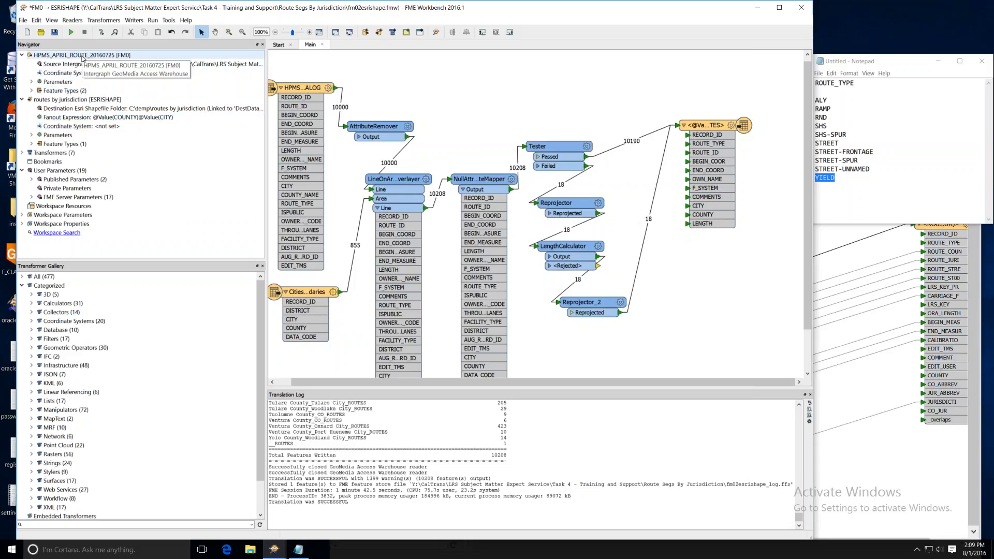
left_click(31, 90)
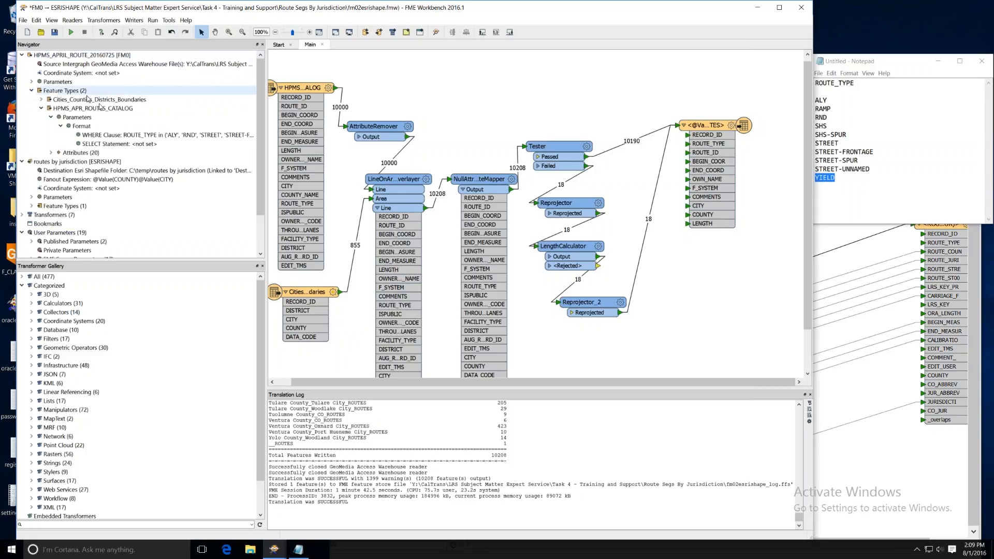
left_click(61, 126)
left_click(51, 117)
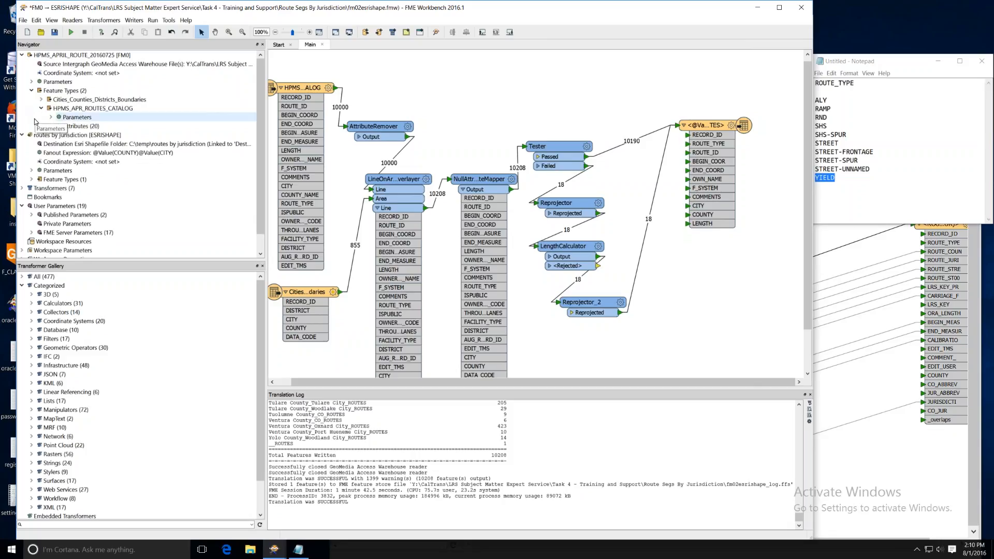
left_click(31, 90)
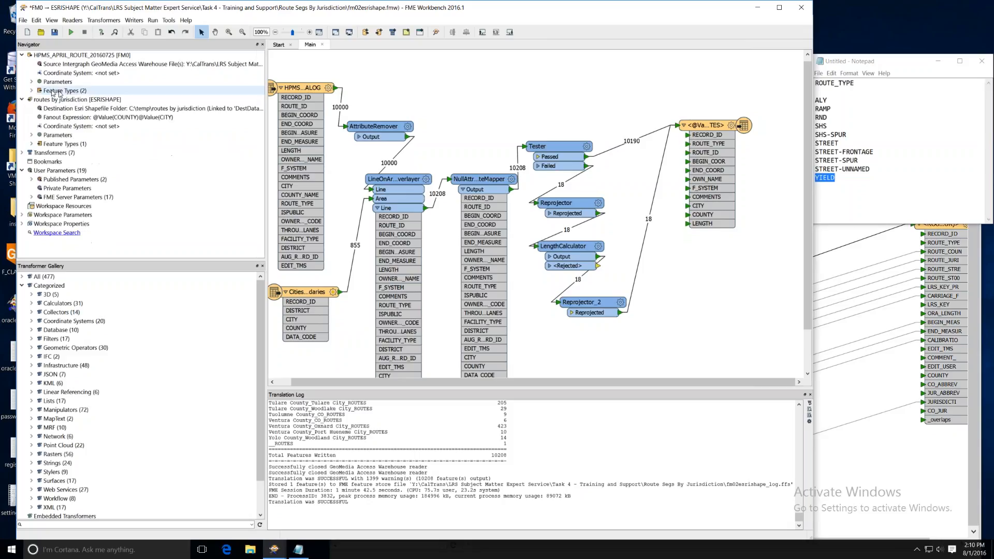
left_click(22, 99)
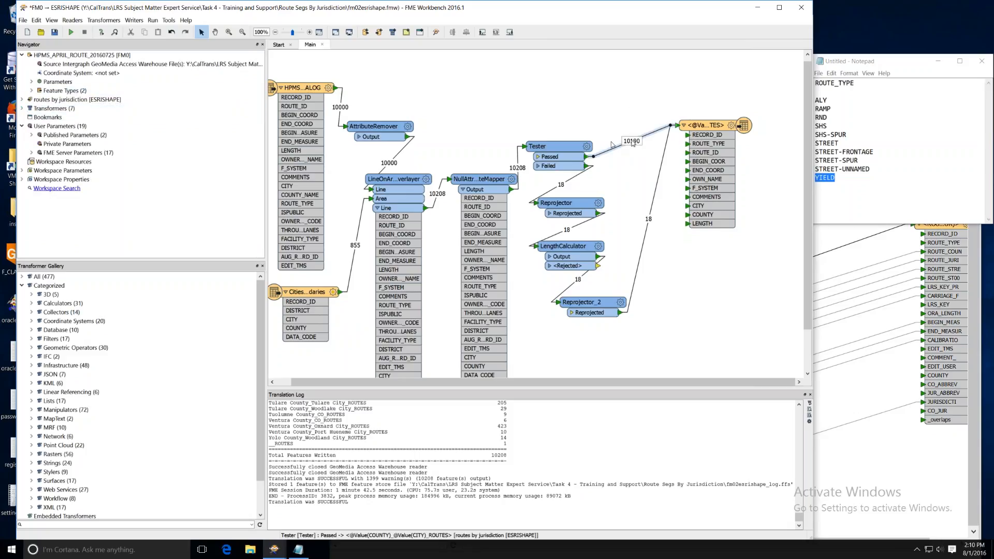
- Set the HPMS_APRIL_ROUTE_20160725 reader's Max Features to Read Per Feature Type to 1000
left_click(32, 82)
left_click(42, 144)
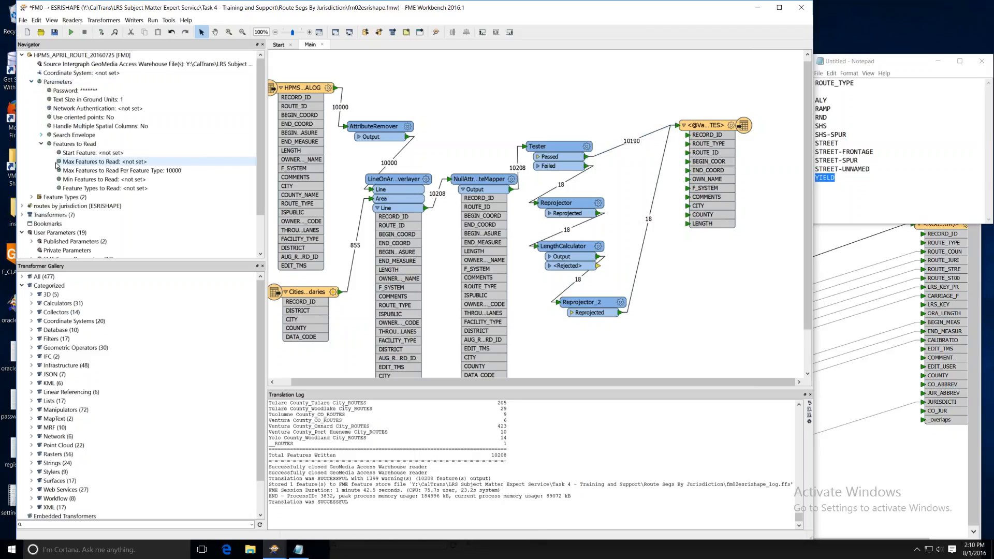
left_click(176, 171)
double_click(177, 172)
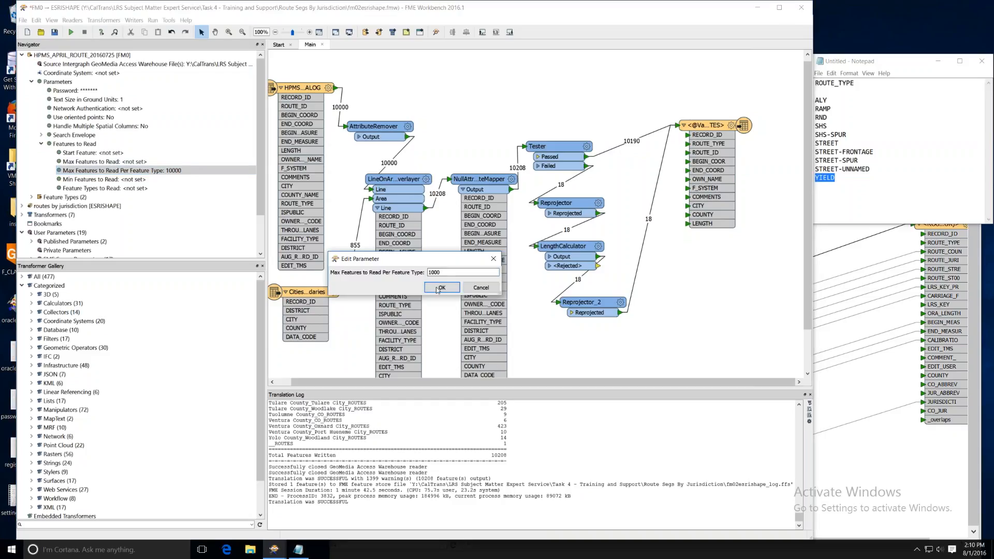
left_click(438, 289)
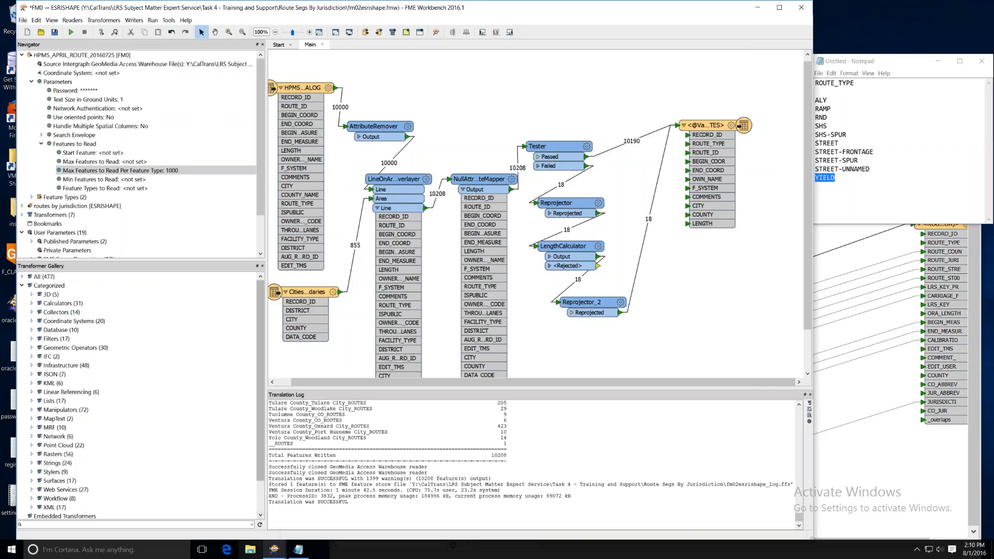
- Switch to File Explorer and delete all output folders inside C:\temp\routes by jurisdiction
left_click(250, 550)
left_click(250, 549)
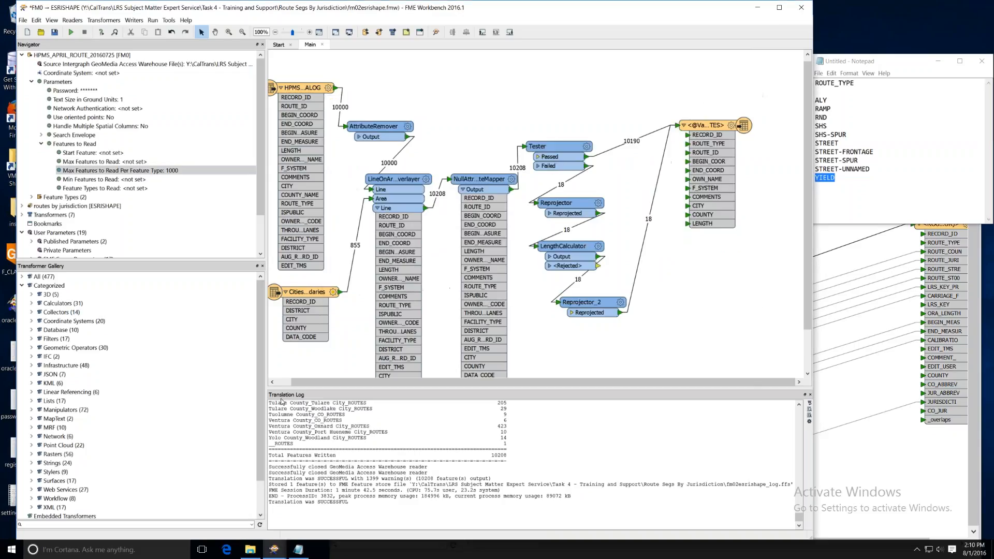
left_click(250, 549)
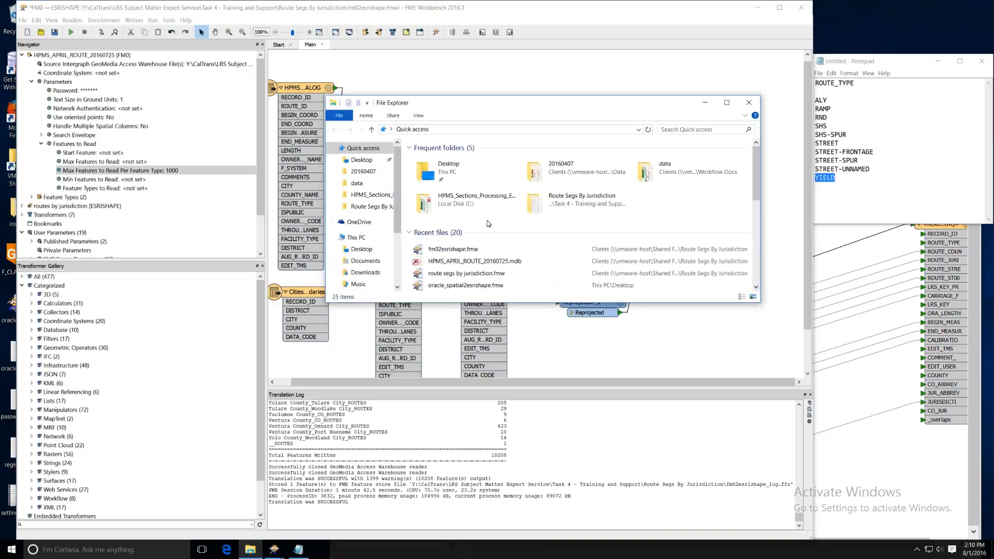
left_click_drag(473, 101, 257, 63)
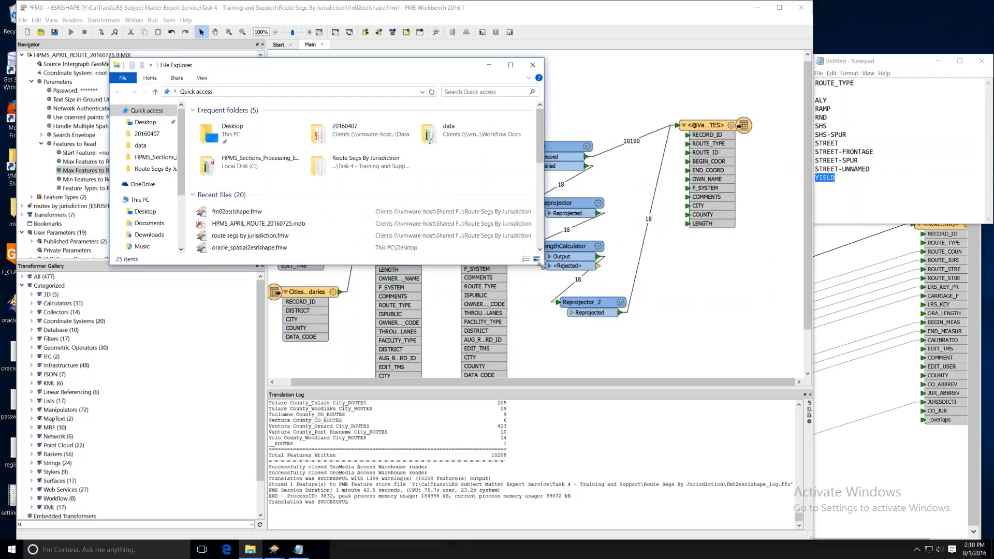
left_click_drag(544, 266, 596, 472)
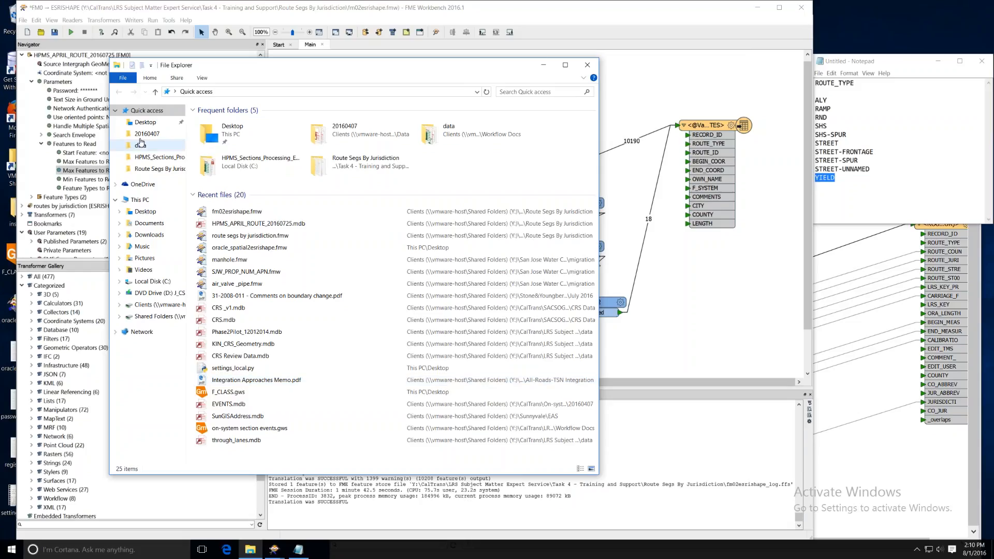
left_click(152, 281)
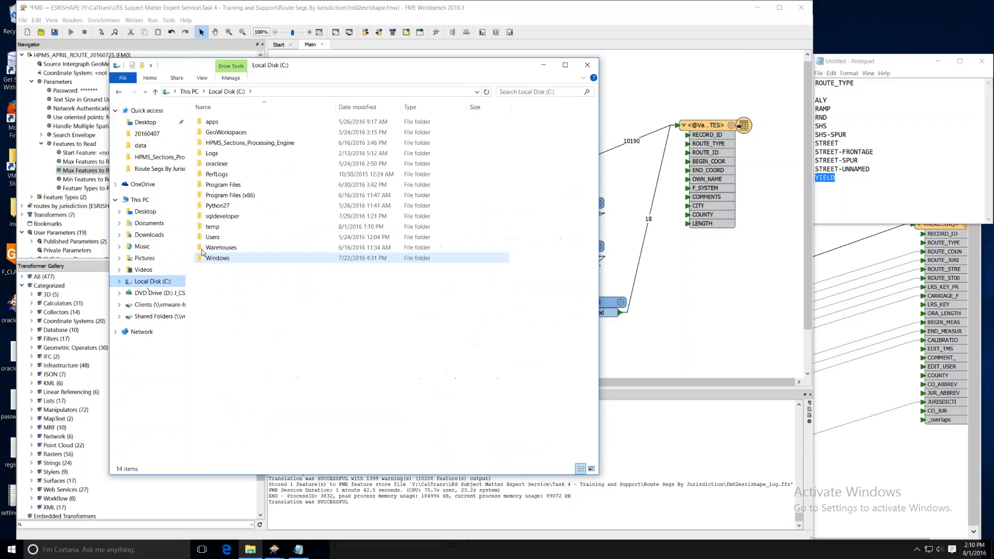
double_click(213, 226)
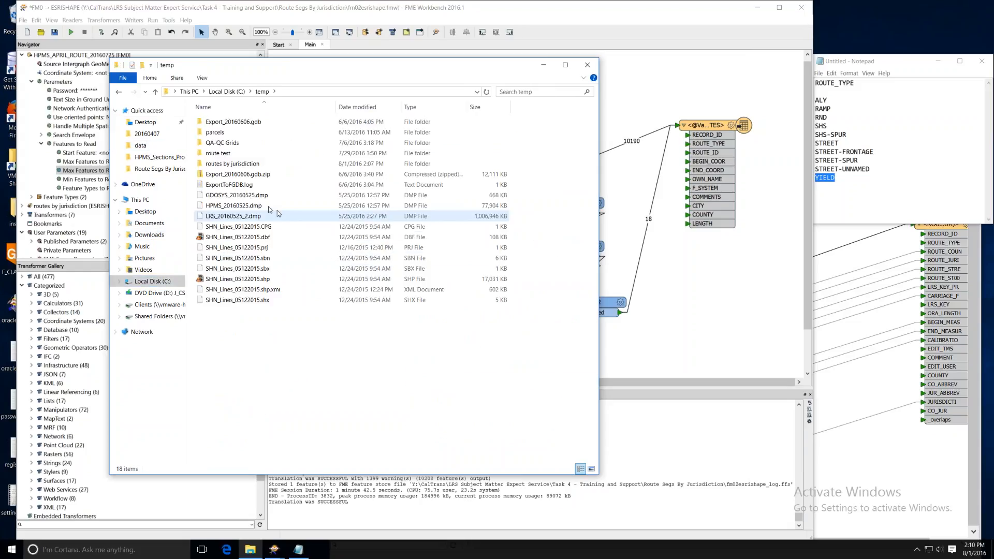
double_click(233, 164)
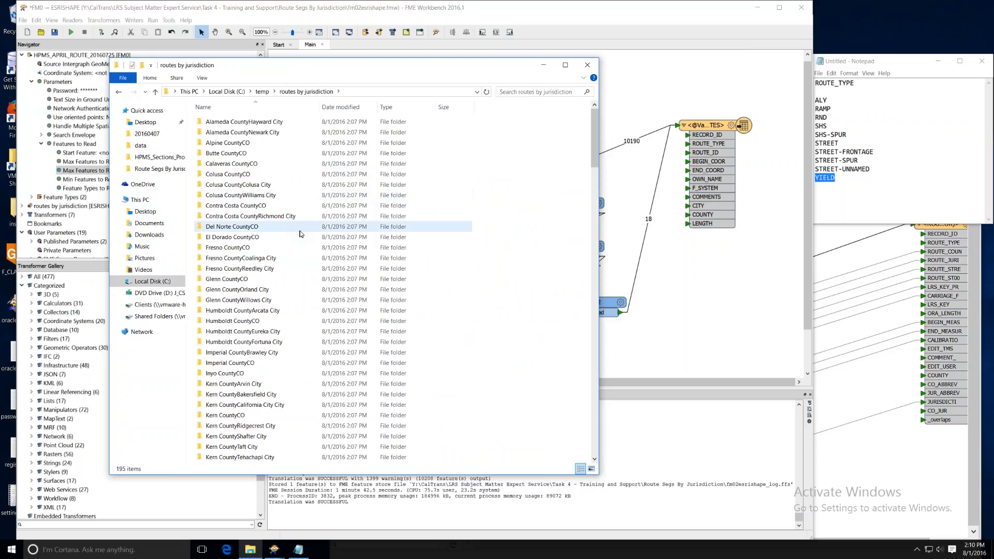
key("ctrl+a")
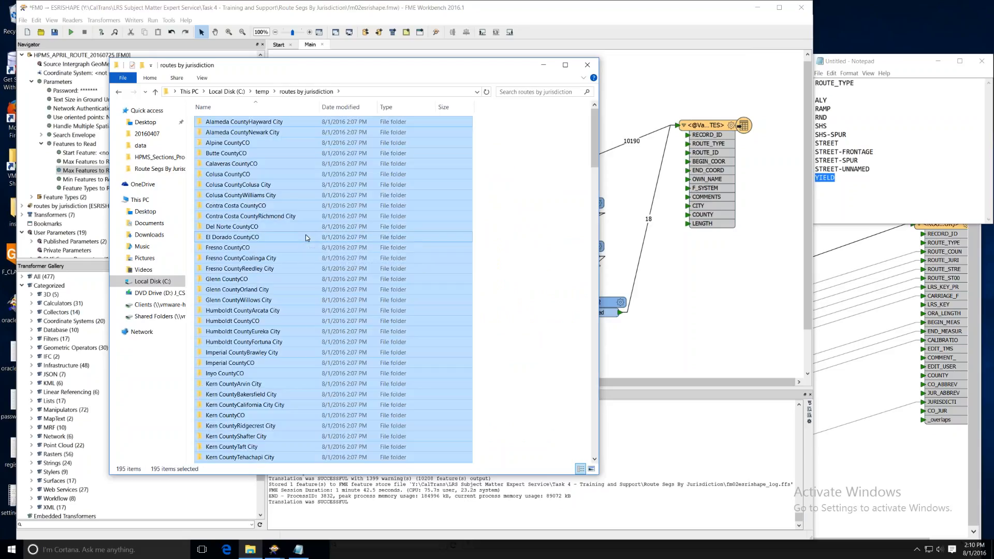
right_click(291, 229)
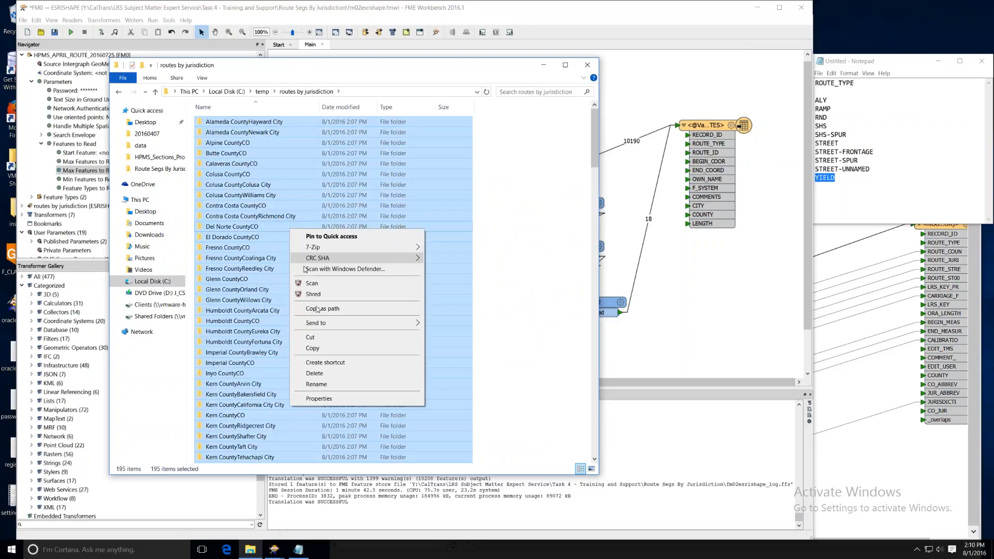
left_click(328, 374)
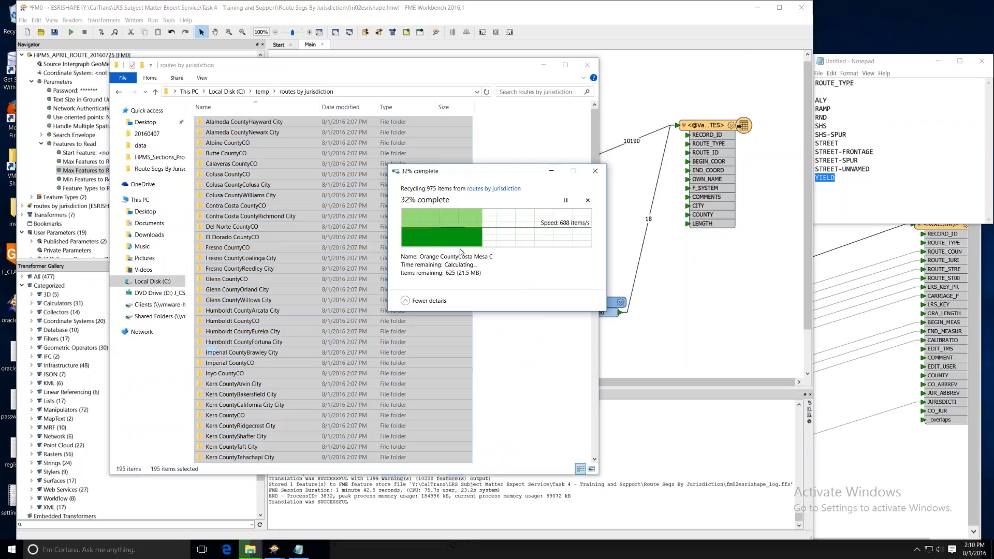
- Back in FME Workbench, connect an Inspector to the Tester's Passed port and place it above the shapefile writer feature type
left_click(657, 73)
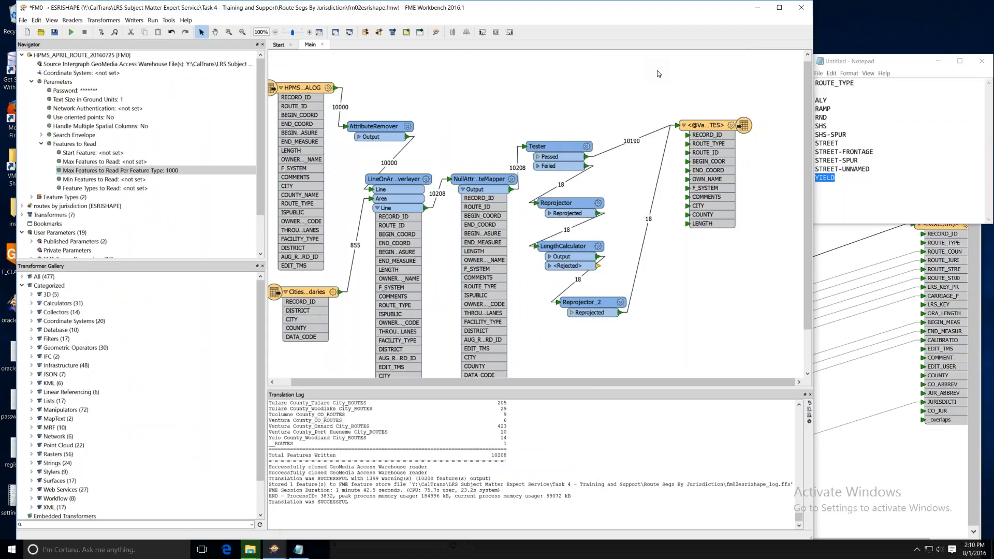
right_click(590, 155)
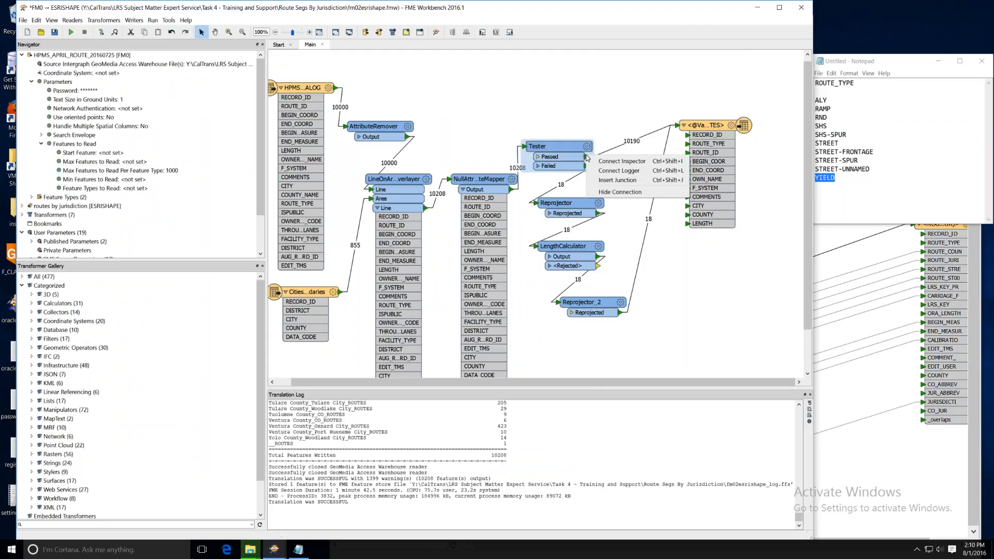
left_click(627, 161)
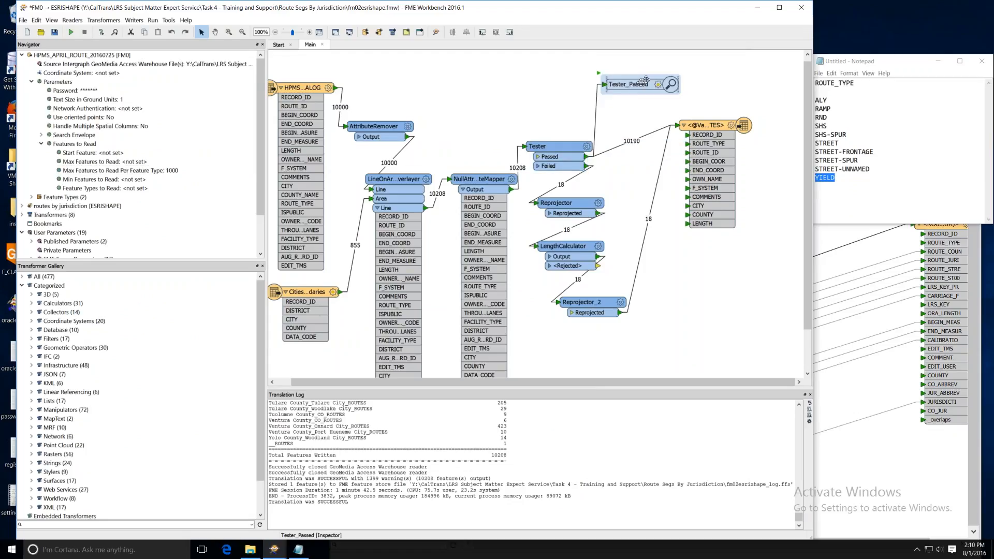
left_click_drag(645, 80, 664, 72)
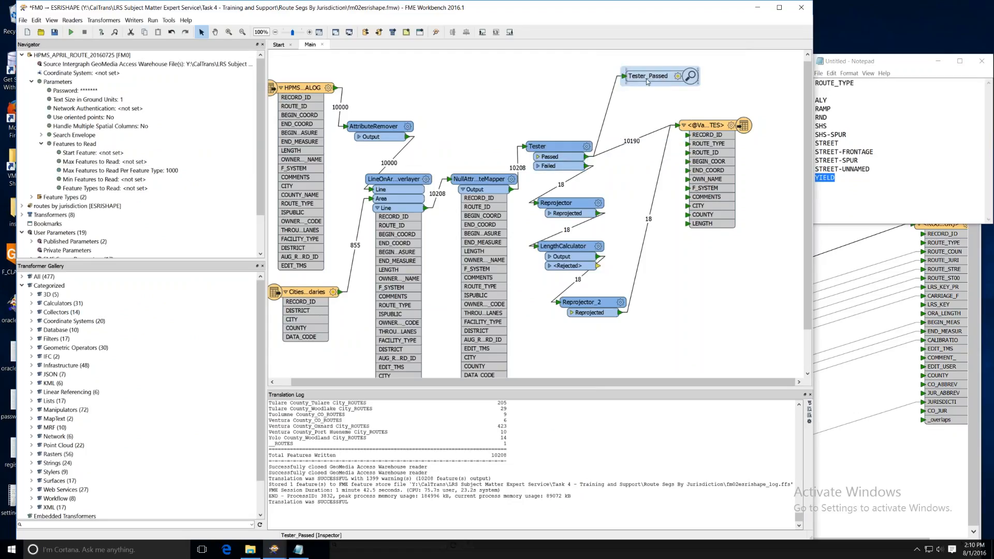
- Disable the shapefile writer feature type and run the workspace
left_click(715, 127)
right_click(714, 128)
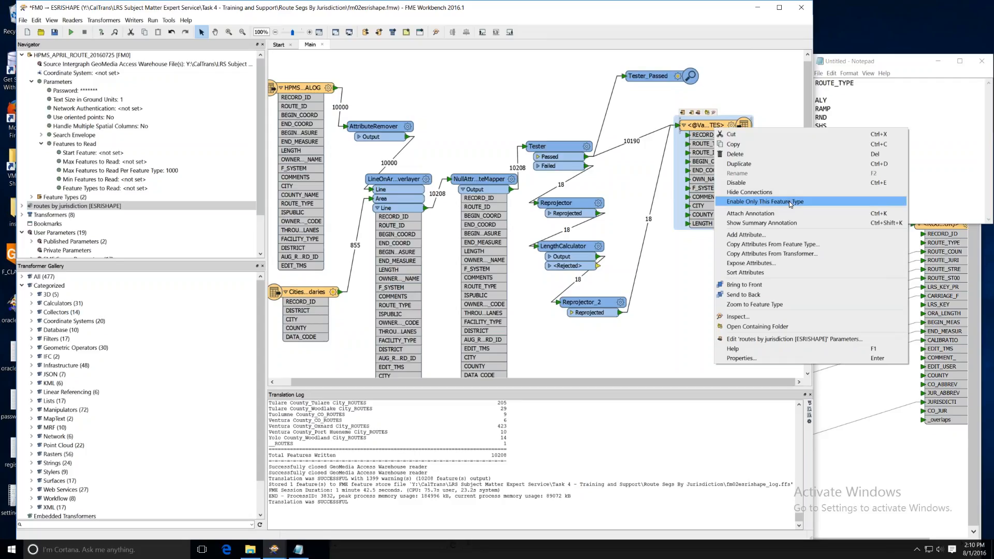
left_click(661, 283)
right_click(703, 126)
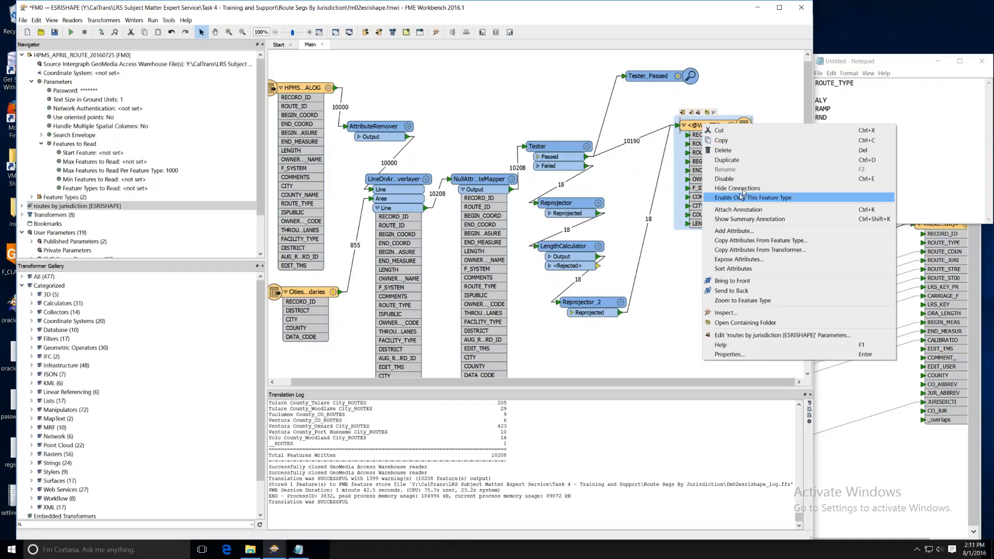
left_click(724, 179)
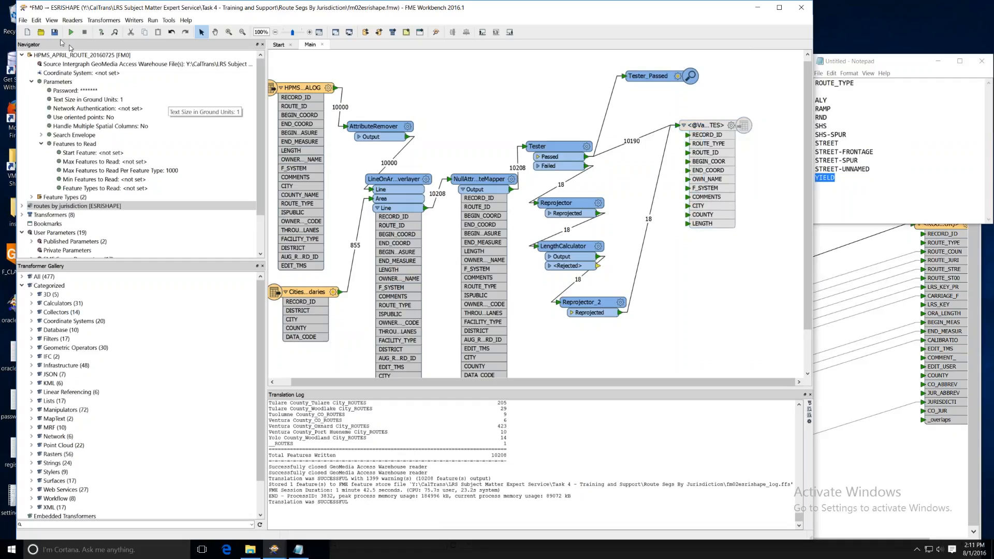
left_click(72, 32)
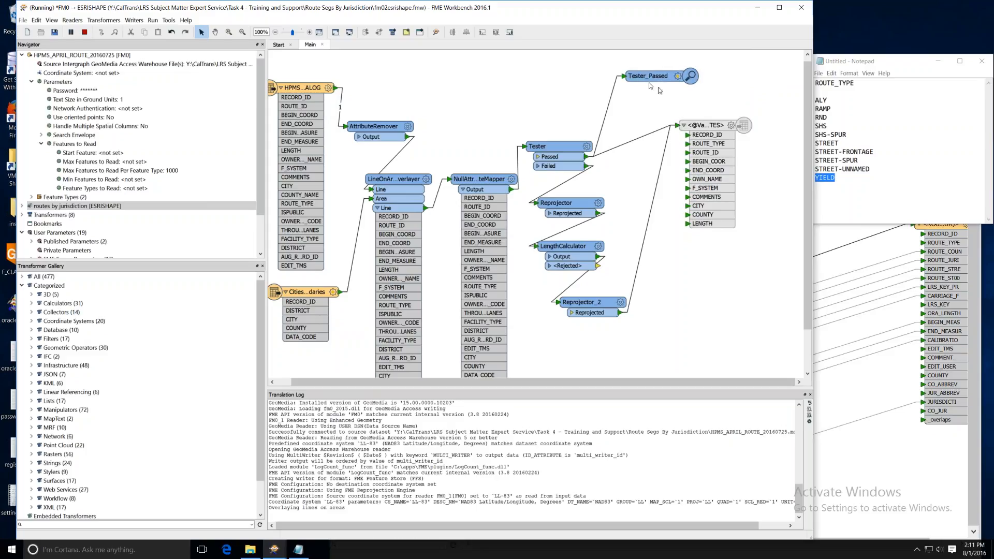
- Enlarge the translation log and save the workspace while the translation runs
left_click(673, 79)
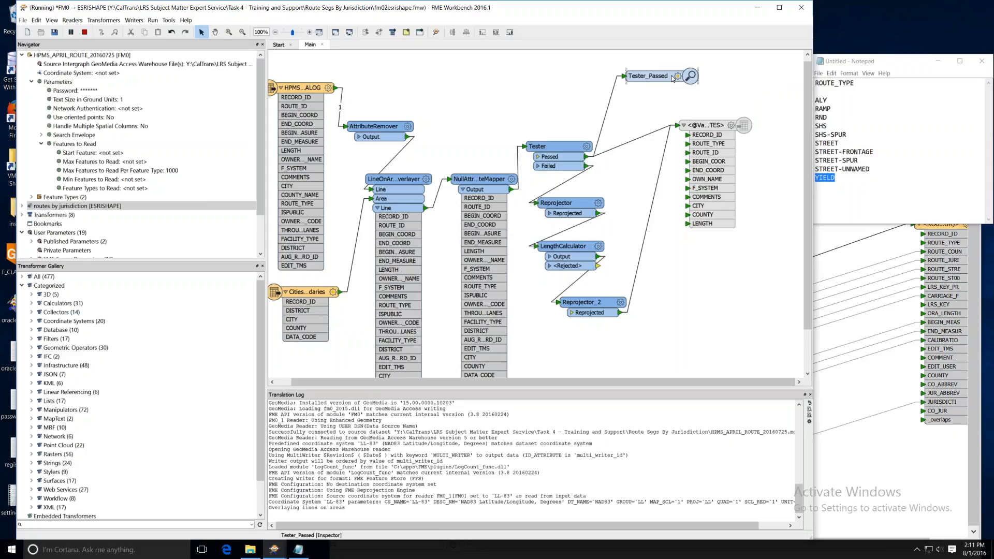
left_click_drag(535, 387, 538, 294)
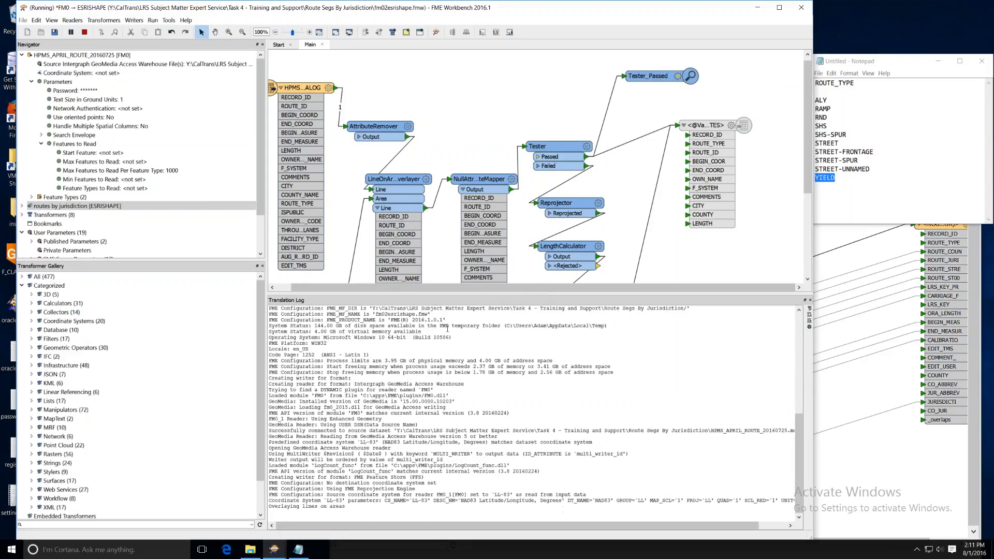
left_click_drag(434, 292, 466, 281)
left_click_drag(799, 495, 799, 414)
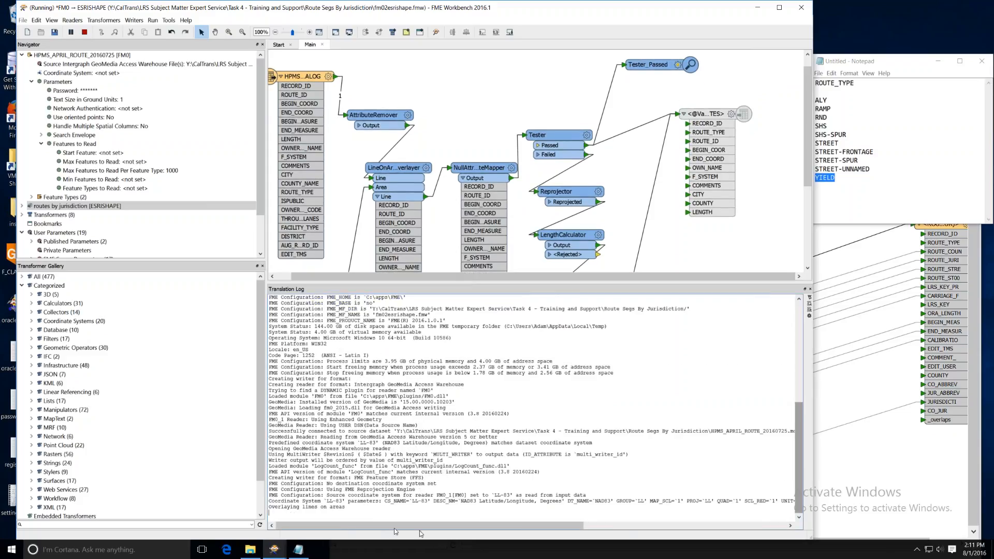
left_click(54, 32)
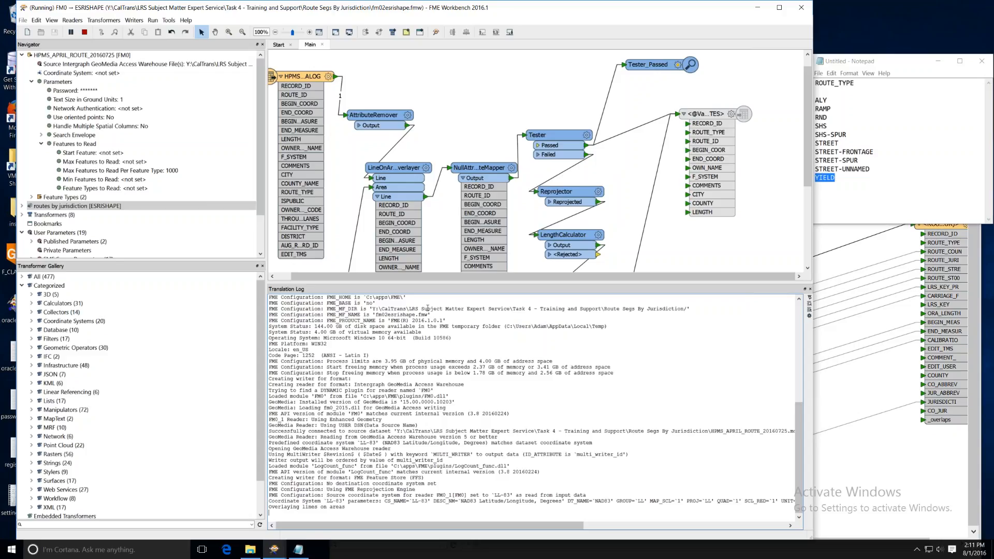
- Shrink the translation log and review the attribute columns of the Tester_Passed table in FME Data Inspector
left_click_drag(453, 283, 461, 380)
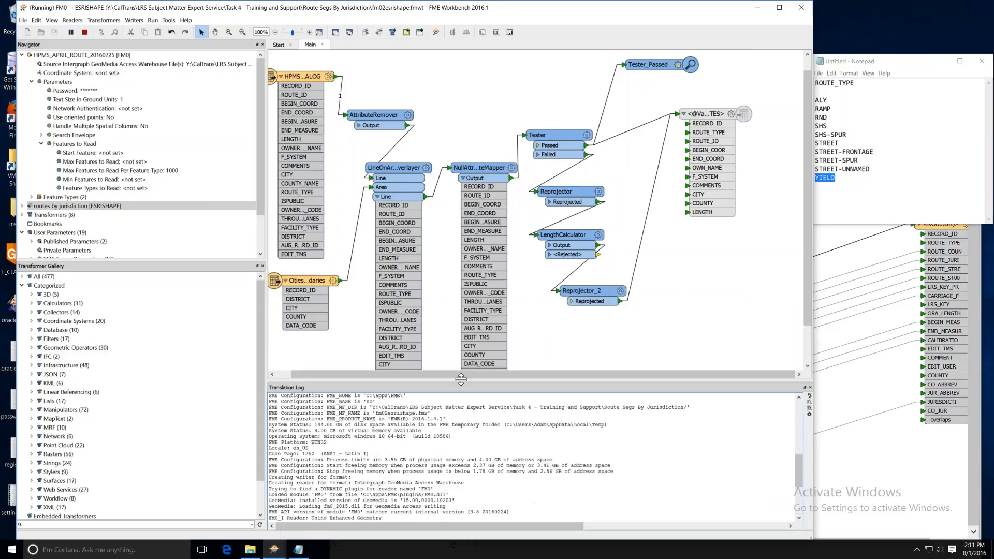
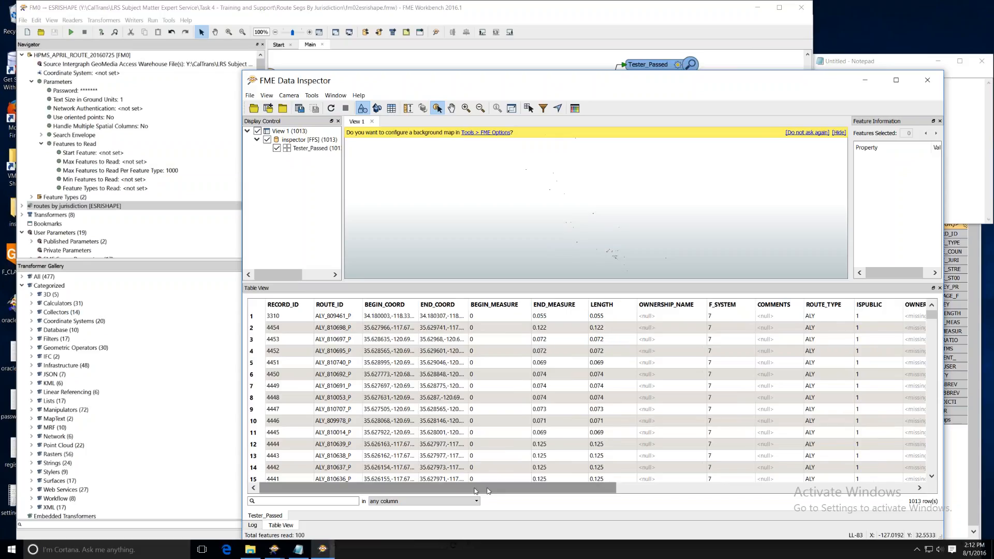
left_click_drag(483, 487, 830, 492)
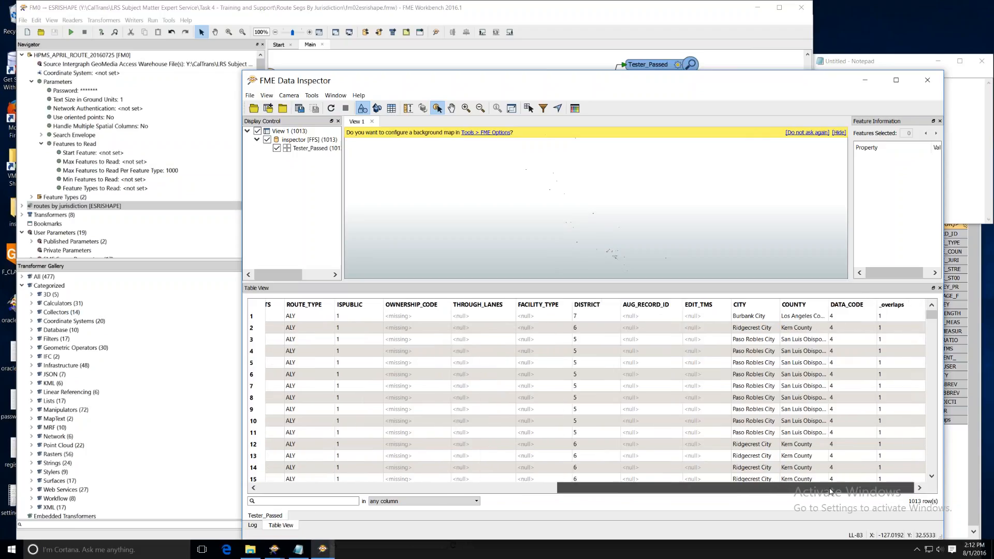
left_click_drag(750, 492, 368, 487)
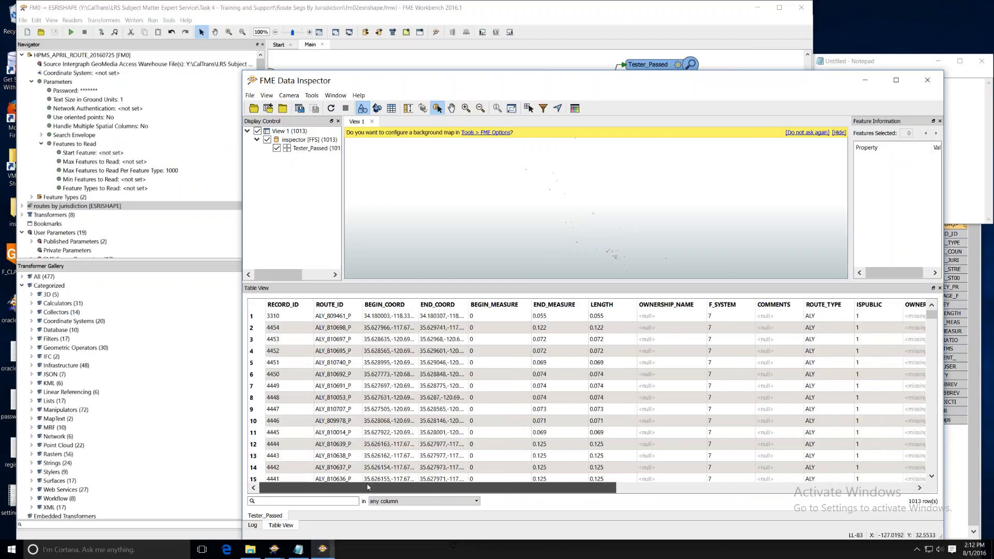
left_click_drag(459, 487, 775, 490)
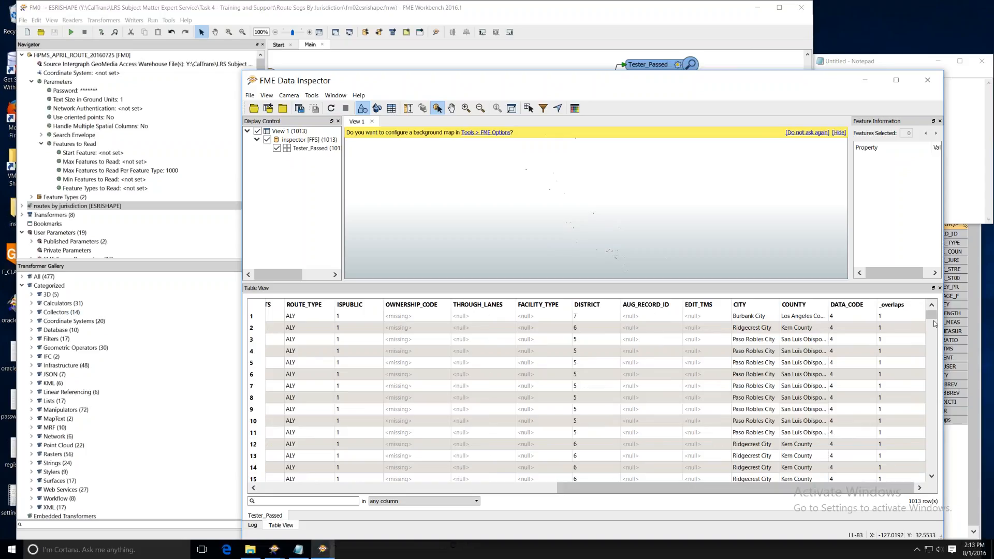
left_click_drag(931, 314, 937, 341)
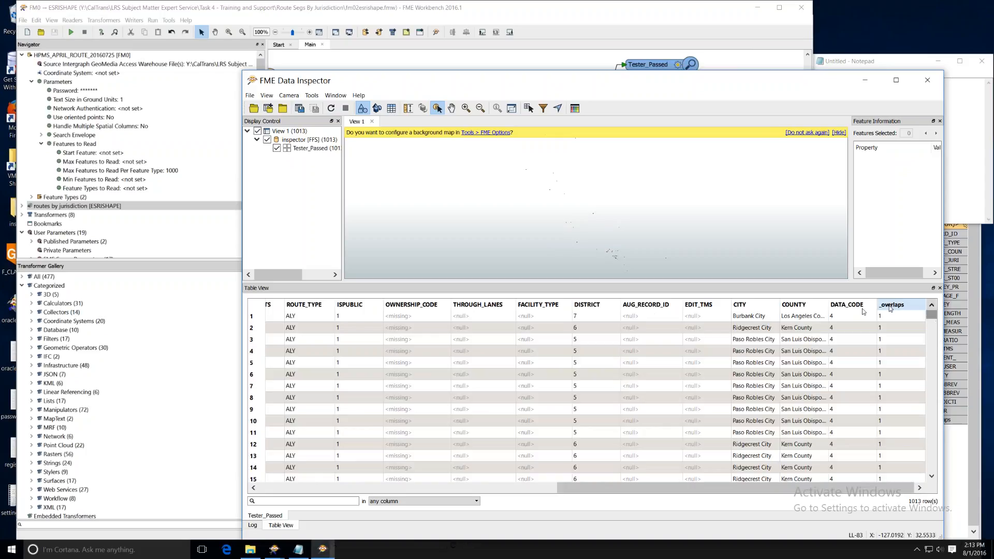
- Sort the Tester_Passed table by _overlaps in descending order and widen the ROUTE_ID column
left_click(889, 306)
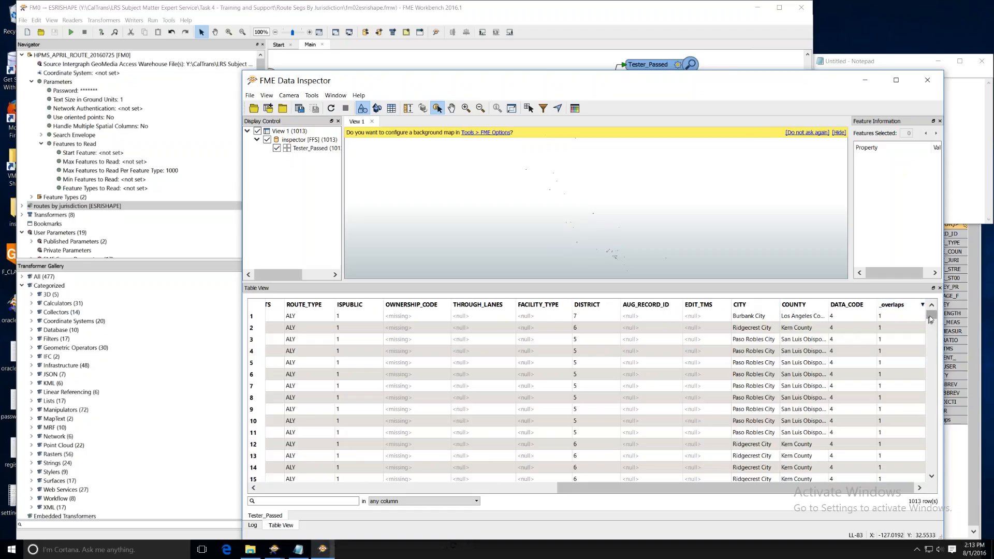
mouse_move(931, 315)
left_mouse_down()
mouse_move(935, 472)
mouse_move(932, 315)
left_mouse_up()
left_click_drag(628, 486, 385, 487)
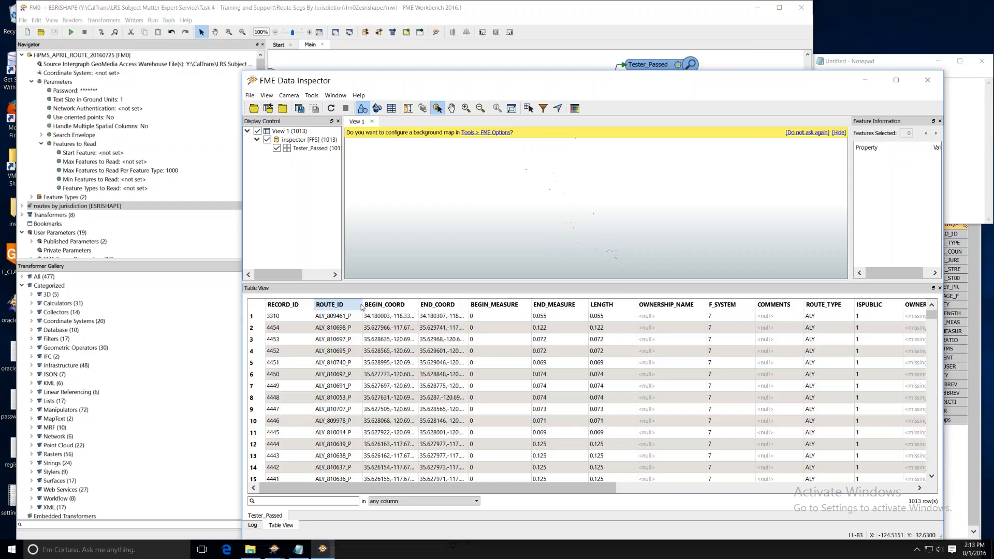
mouse_move(362, 306)
left_mouse_down()
mouse_move(422, 309)
mouse_move(379, 309)
left_mouse_up()
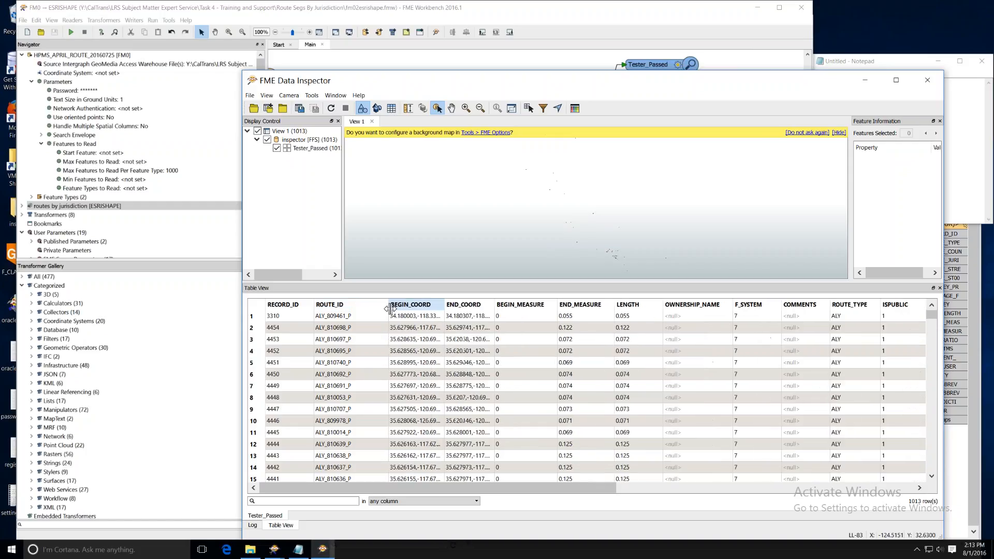
left_click_drag(516, 490, 473, 492)
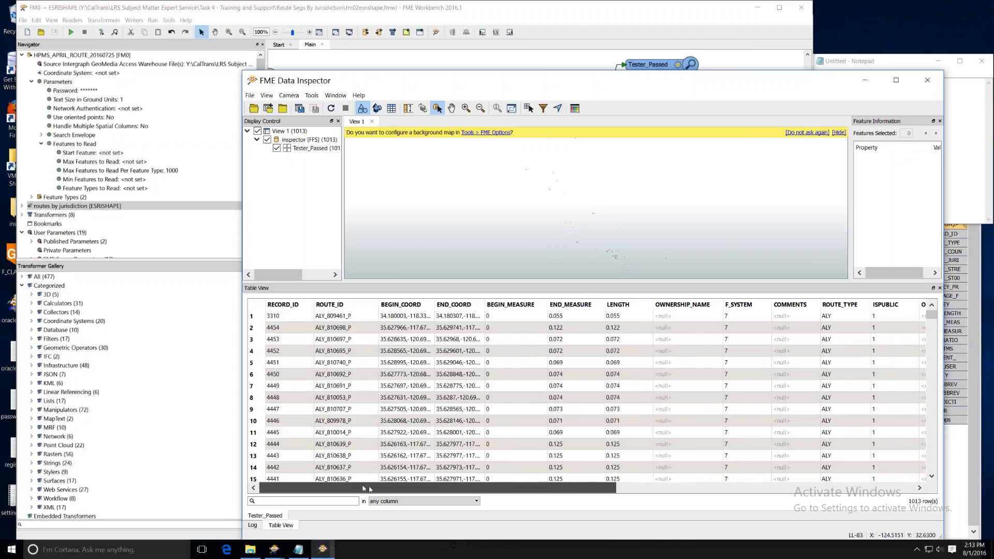
- Sort the table by RECORD_ID in ascending order and scan the rows for repeated record IDs from split routes
left_click(289, 306)
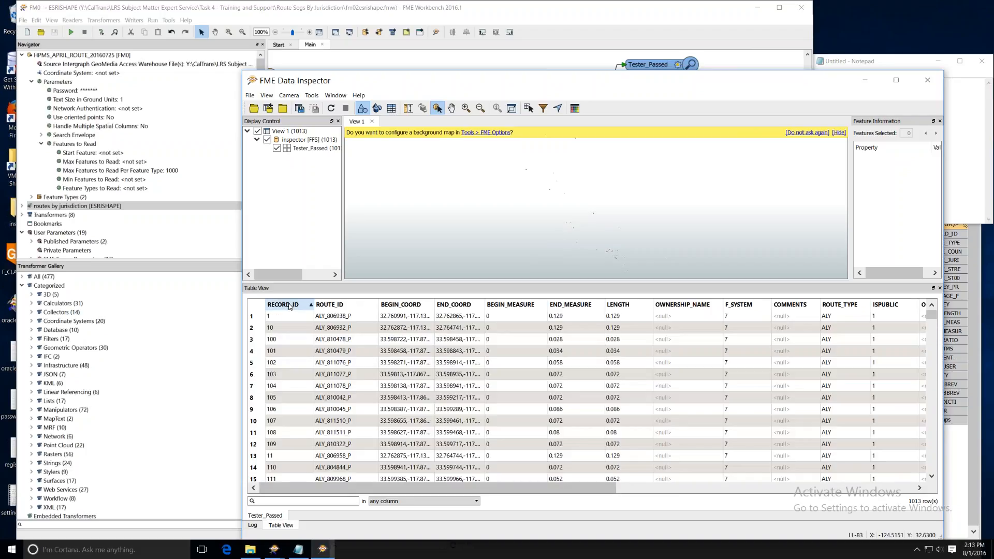
scroll(286, 424, "down", 1)
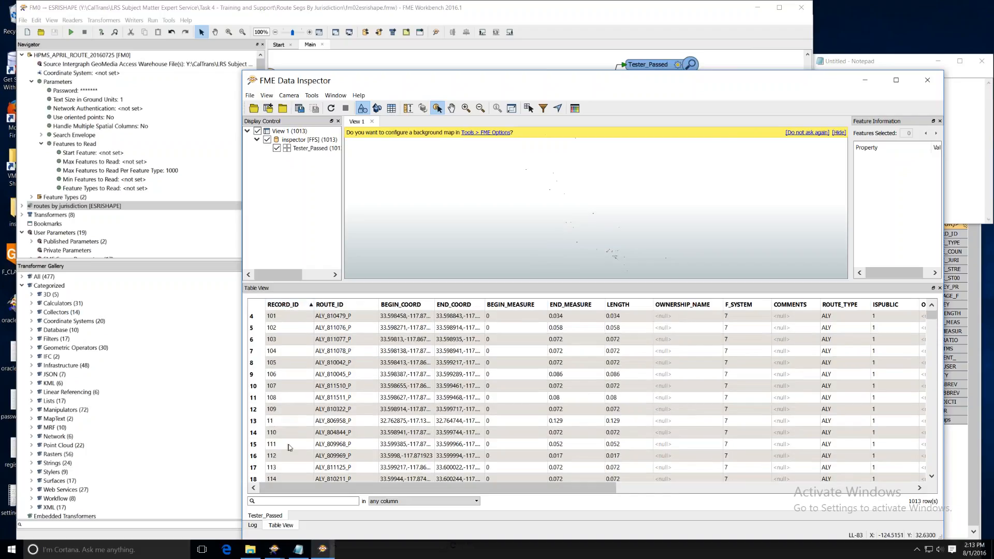
scroll(293, 444, "down", 3)
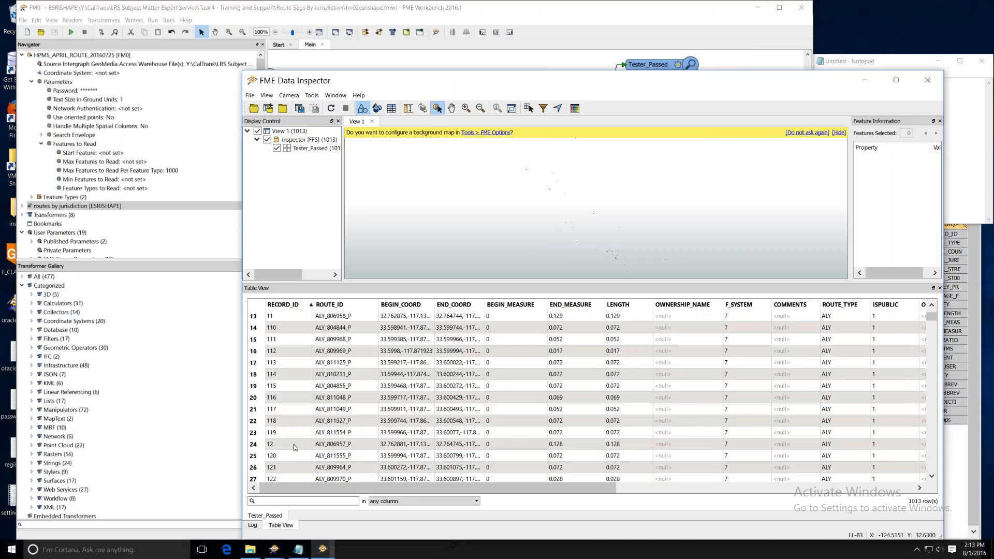
scroll(289, 452, "down", 6)
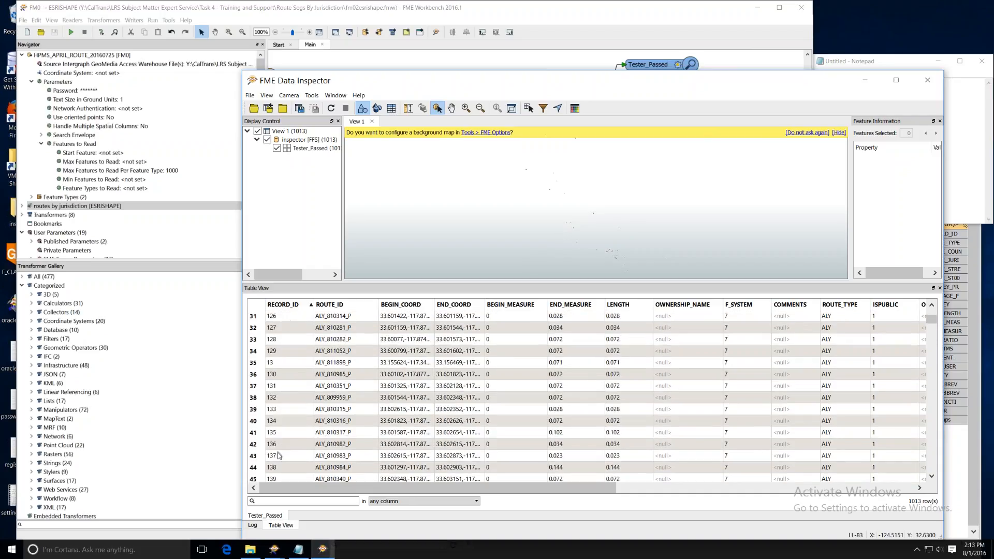
scroll(288, 468, "down", 2)
scroll(289, 471, "down", 6)
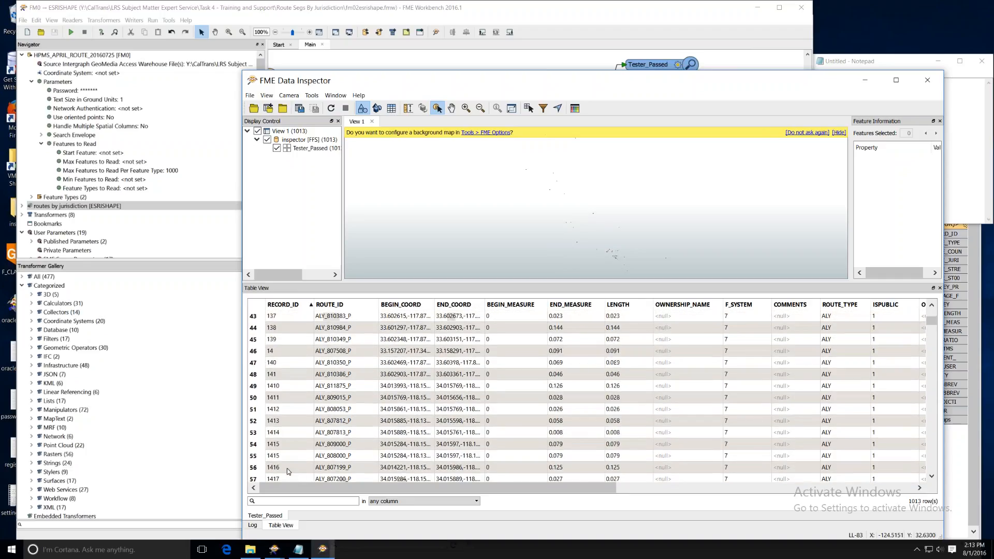
scroll(288, 470, "down", 10)
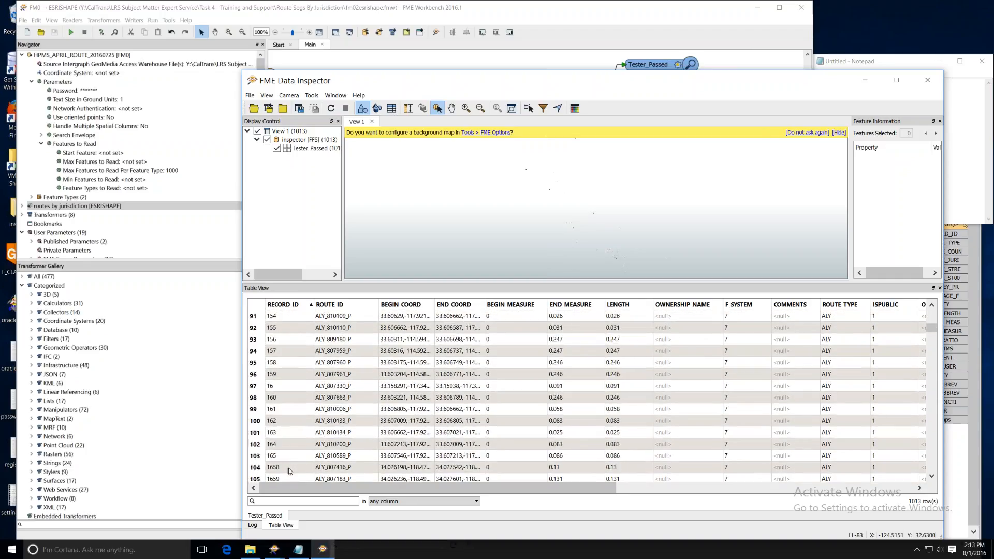
scroll(289, 471, "down", 7)
scroll(291, 470, "down", 3)
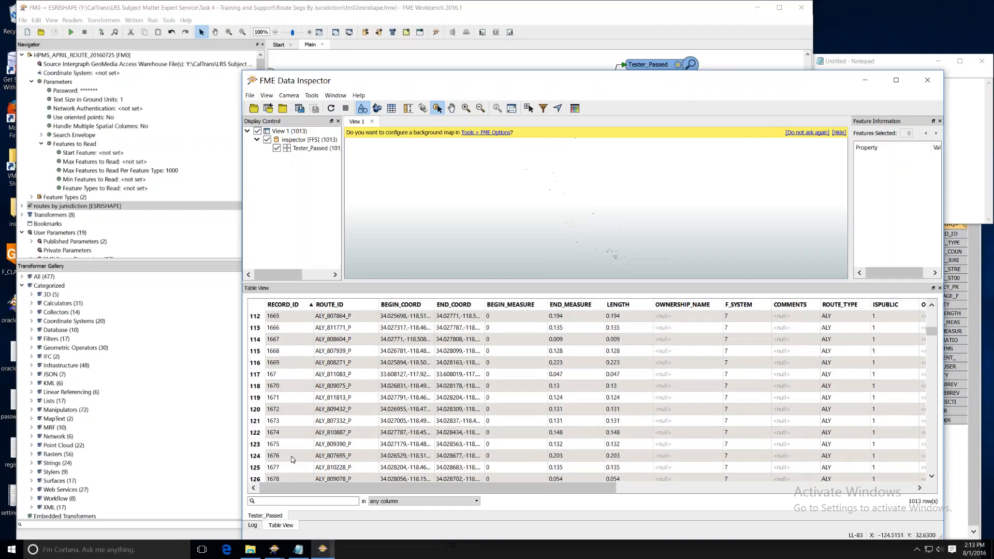
scroll(297, 467, "down", 4)
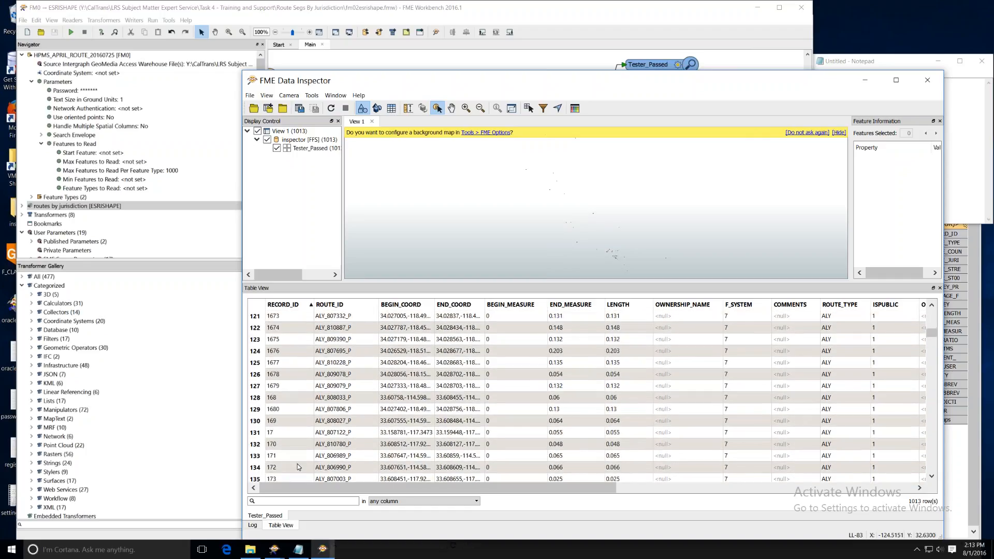
- Reverse the RECORD_ID sort to descending order and scan the rows for duplicate record IDs
left_click(288, 305)
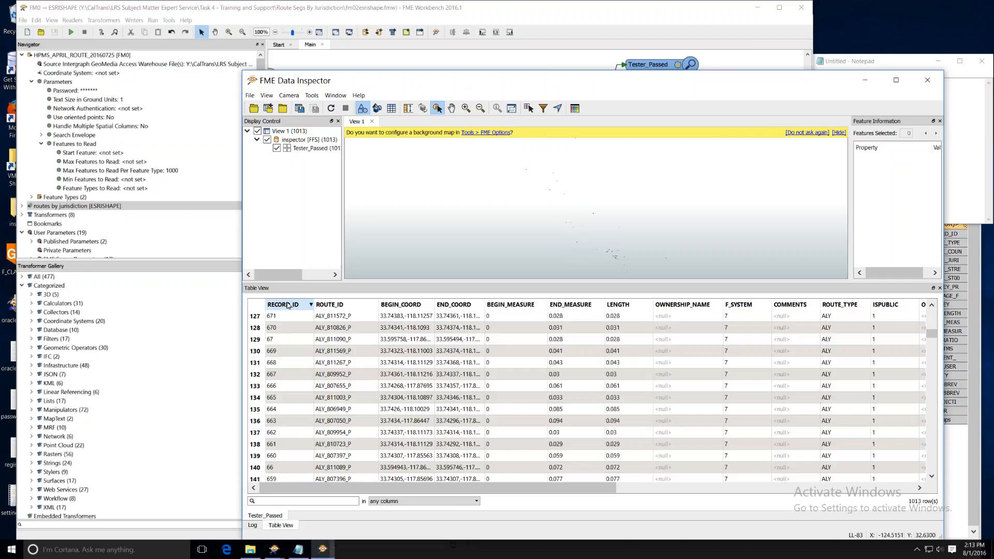
scroll(285, 420, "down", 1)
scroll(284, 420, "down", 20)
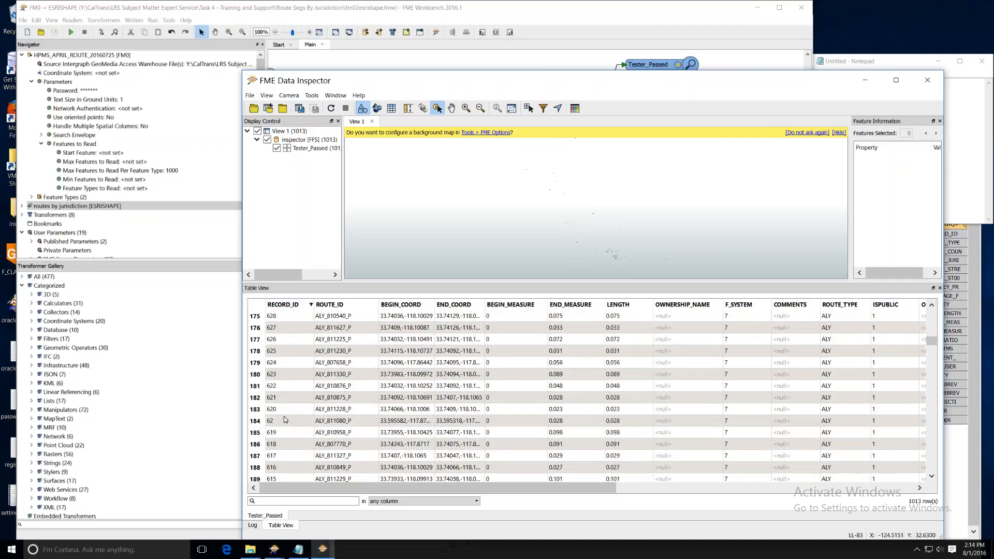
scroll(284, 419, "down", 18)
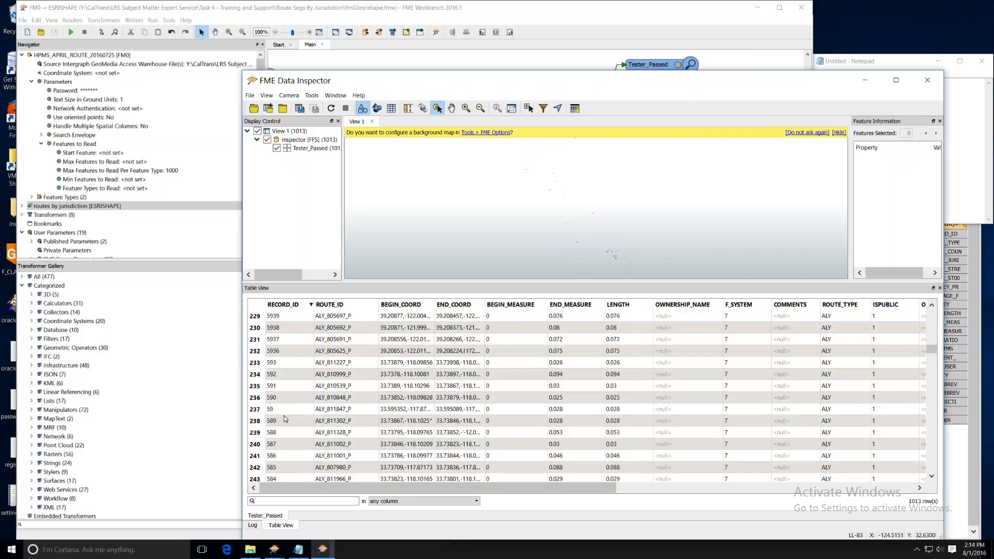
scroll(285, 420, "down", 13)
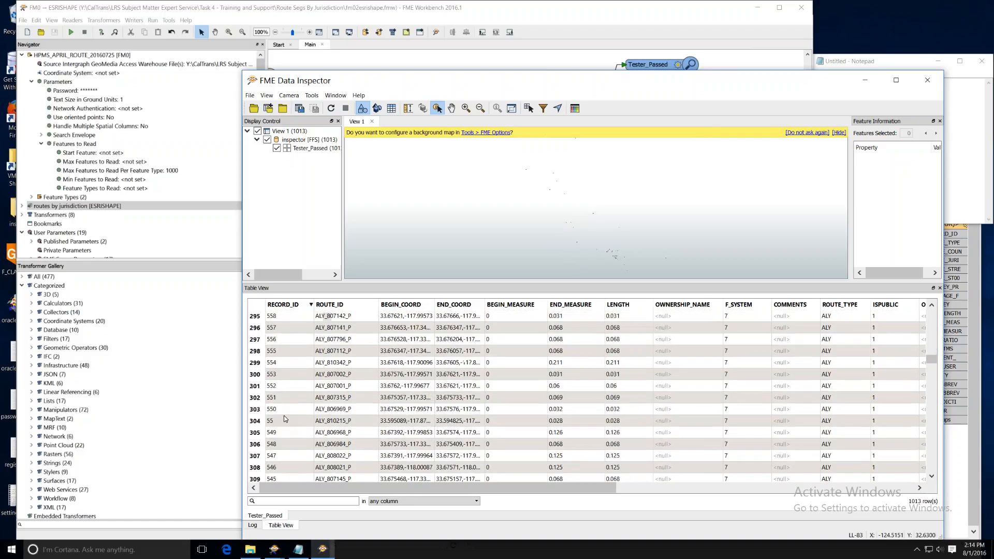
scroll(284, 419, "down", 3)
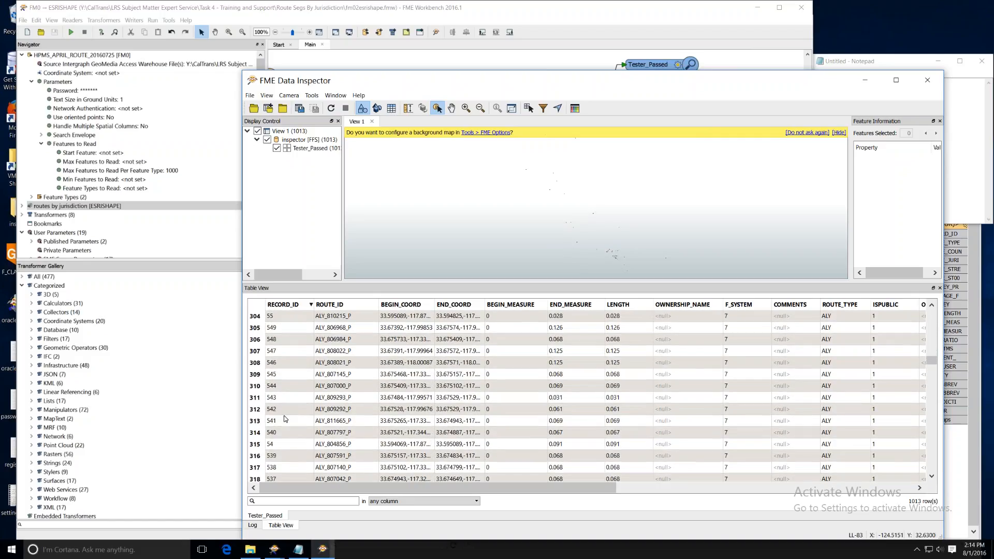
scroll(289, 462, "down", 2)
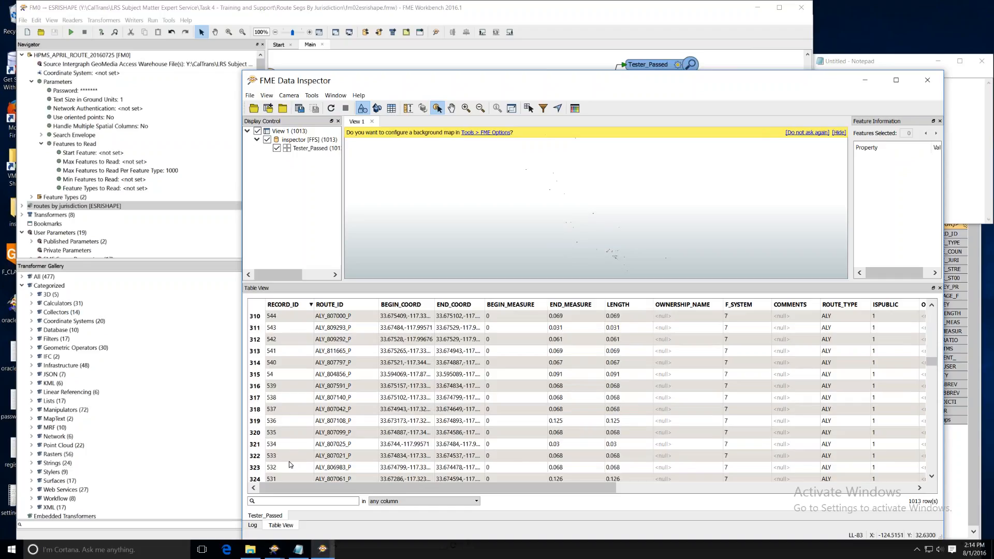
scroll(289, 461, "down", 6)
scroll(289, 462, "down", 6)
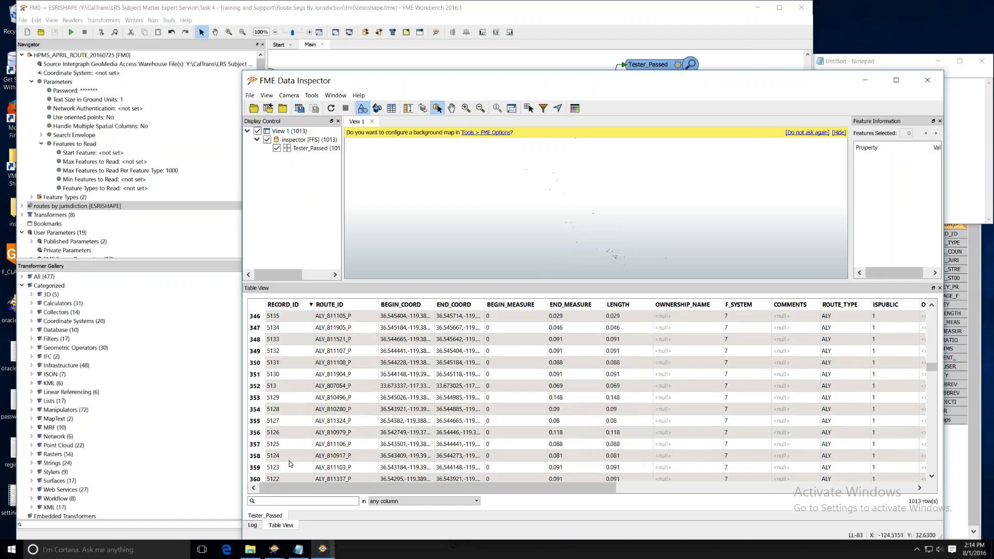
scroll(290, 464, "down", 7)
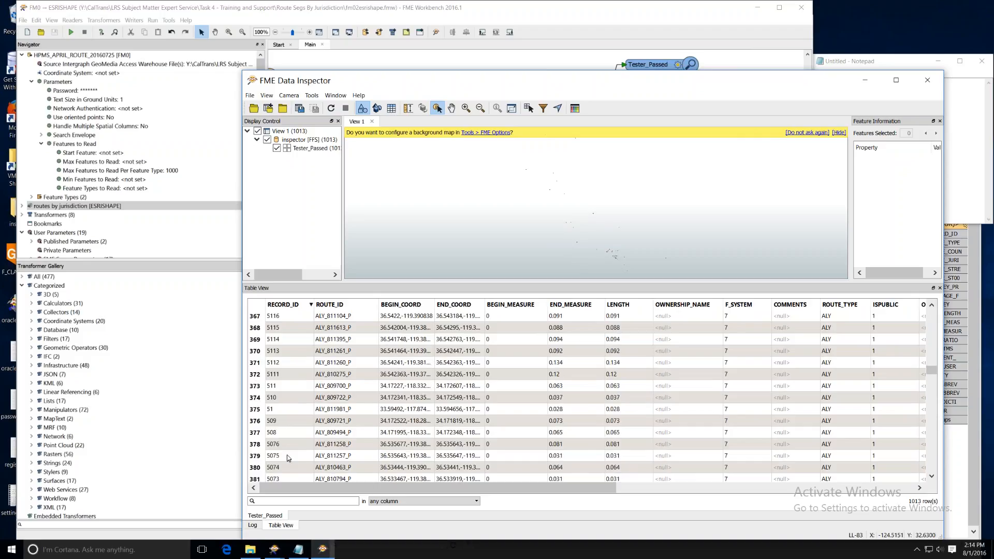
scroll(288, 457, "down", 3)
scroll(287, 454, "down", 7)
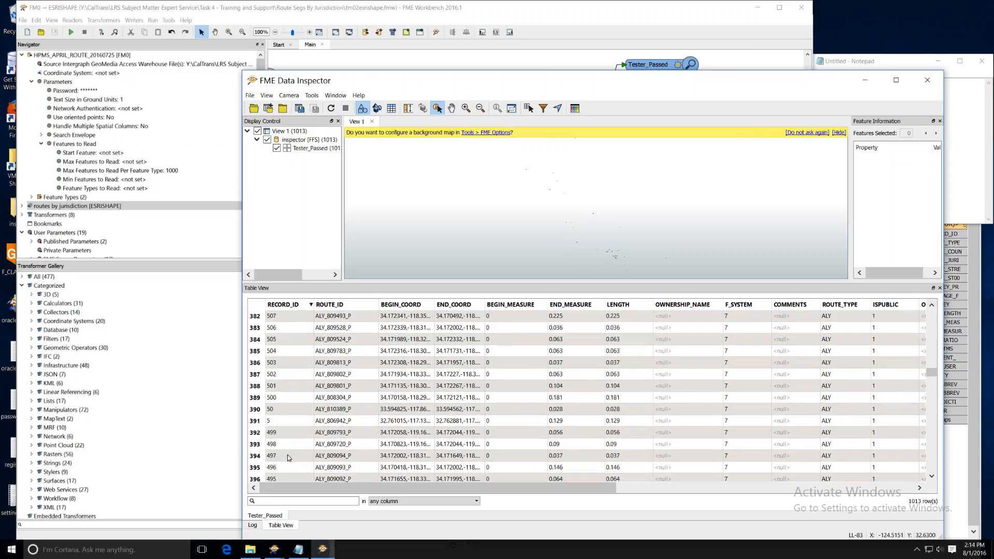
scroll(288, 454, "down", 13)
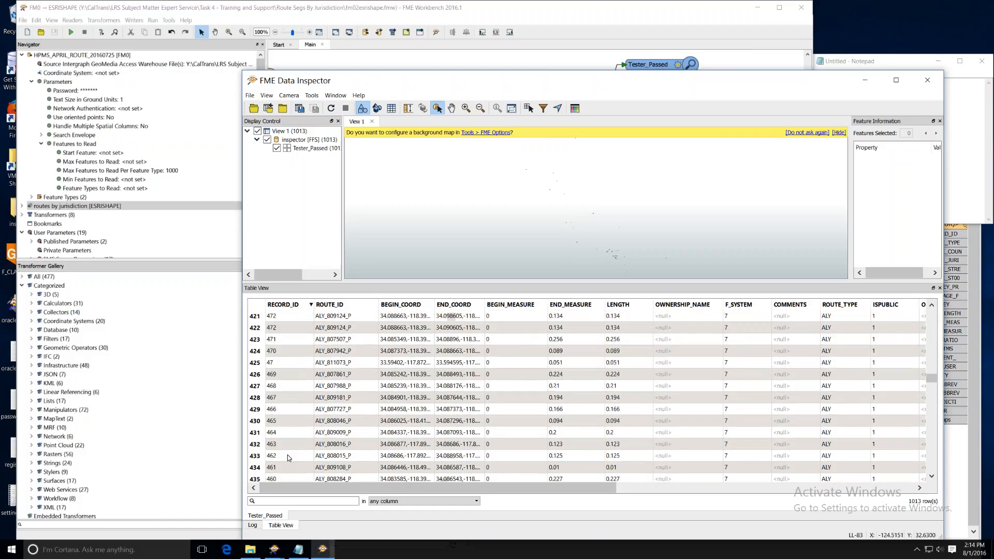
scroll(287, 455, "down", 6)
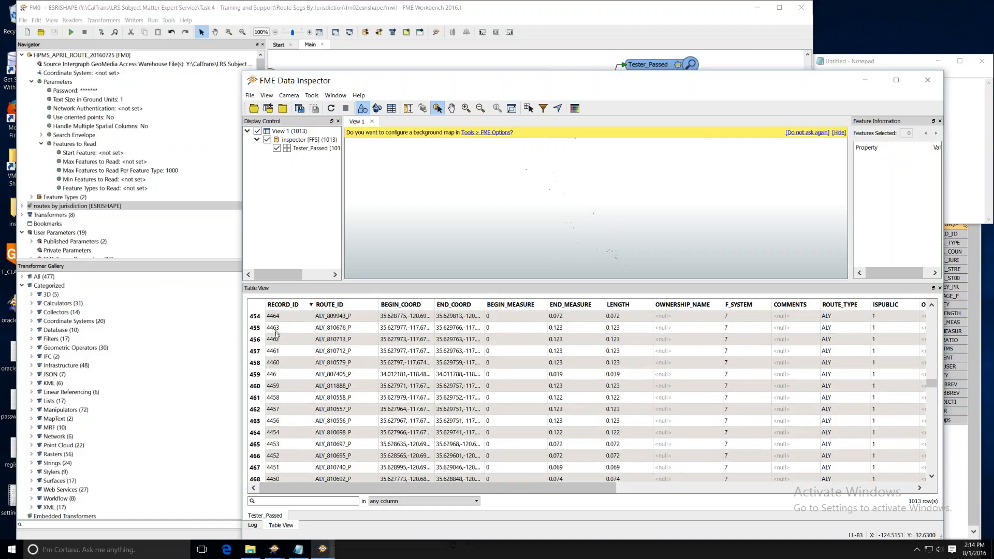
scroll(282, 468, "down", 6)
scroll(282, 467, "down", 10)
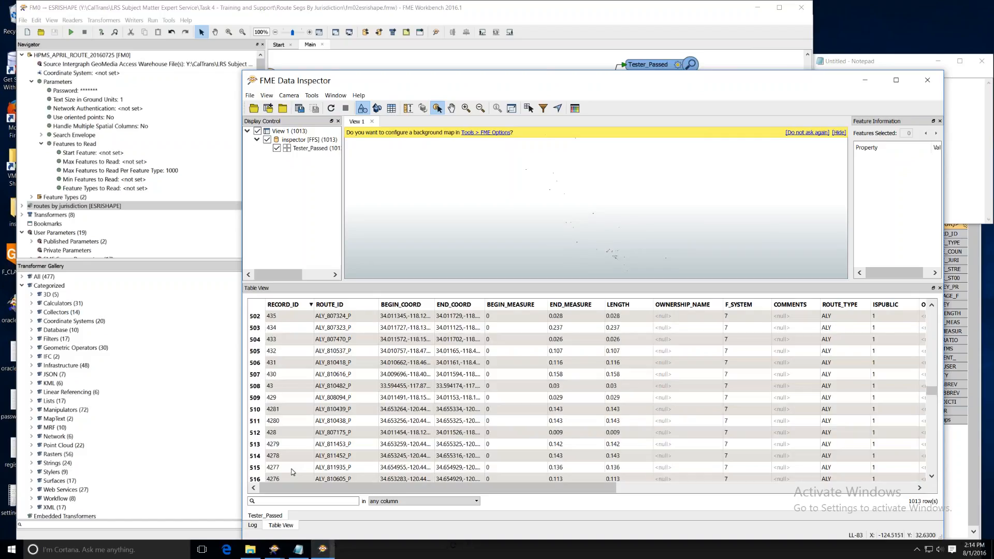
scroll(293, 472, "down", 14)
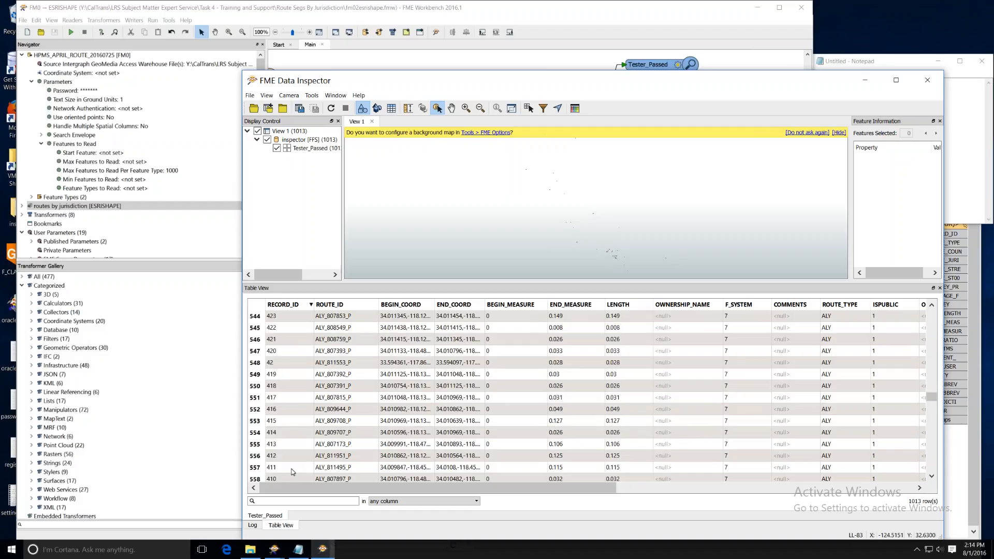
scroll(293, 472, "down", 9)
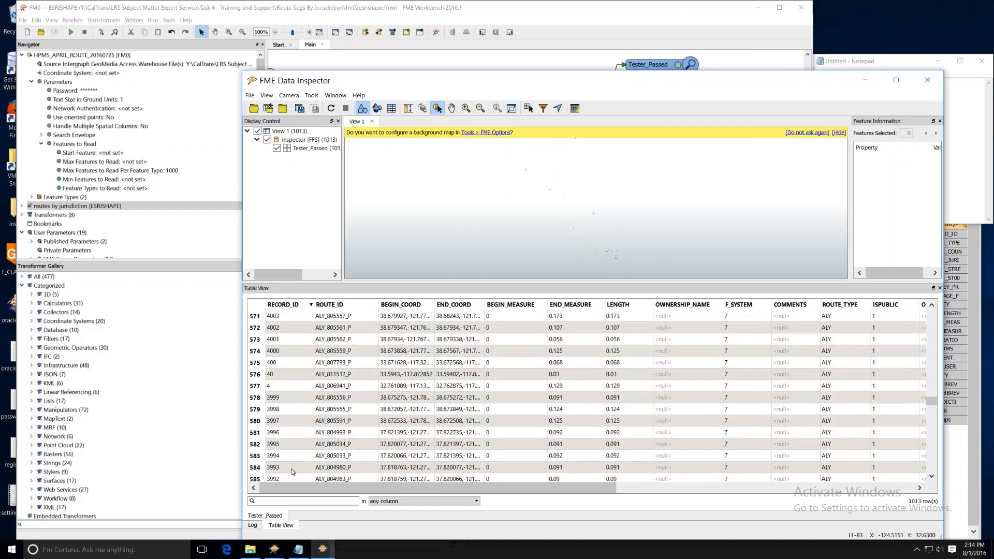
- Move the Data Inspector window aside to check the shapefile writer feature type in the workspace, and resume scanning the RECORD_ID rows
left_click_drag(796, 82, 785, 292)
left_click(715, 112)
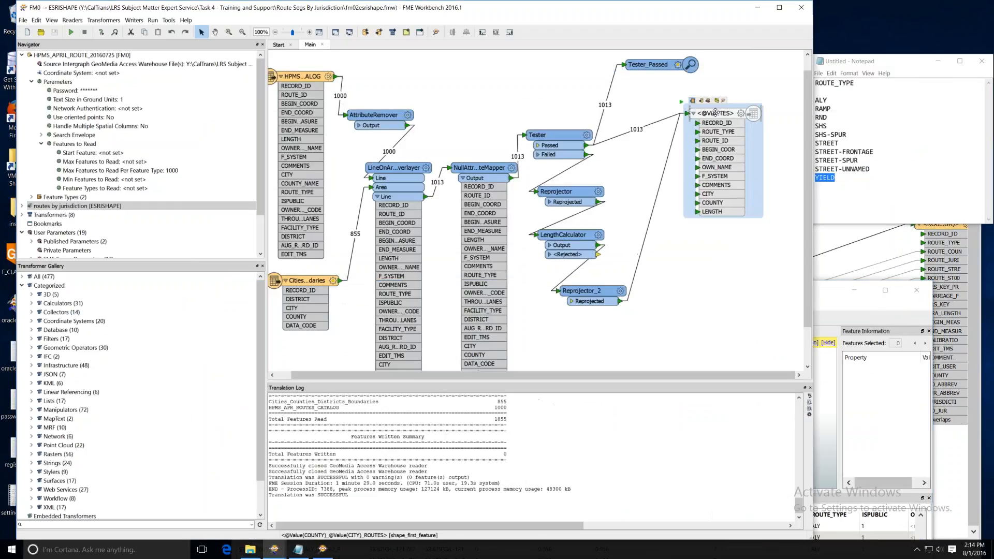
left_click(864, 457)
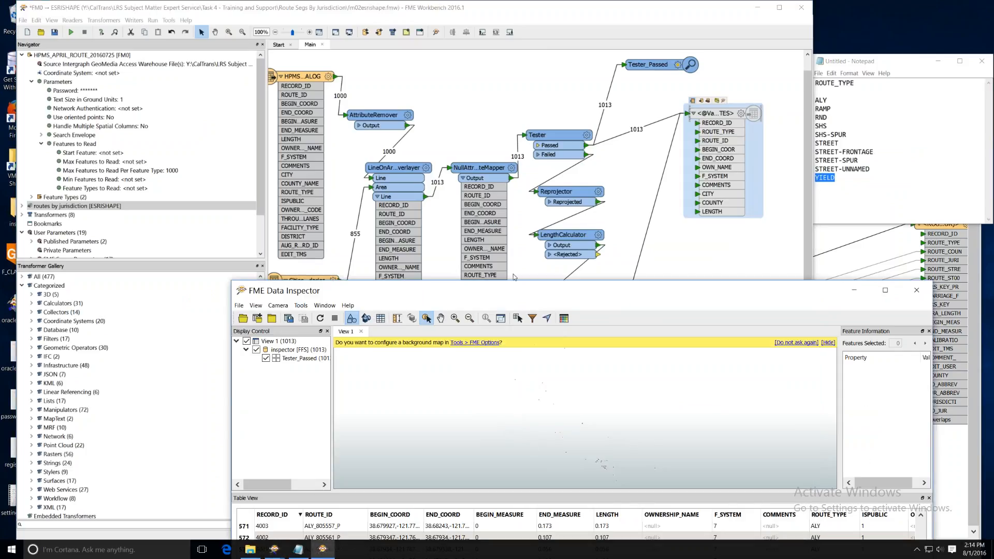
left_click_drag(515, 290, 551, 190)
scroll(298, 485, "down", 2)
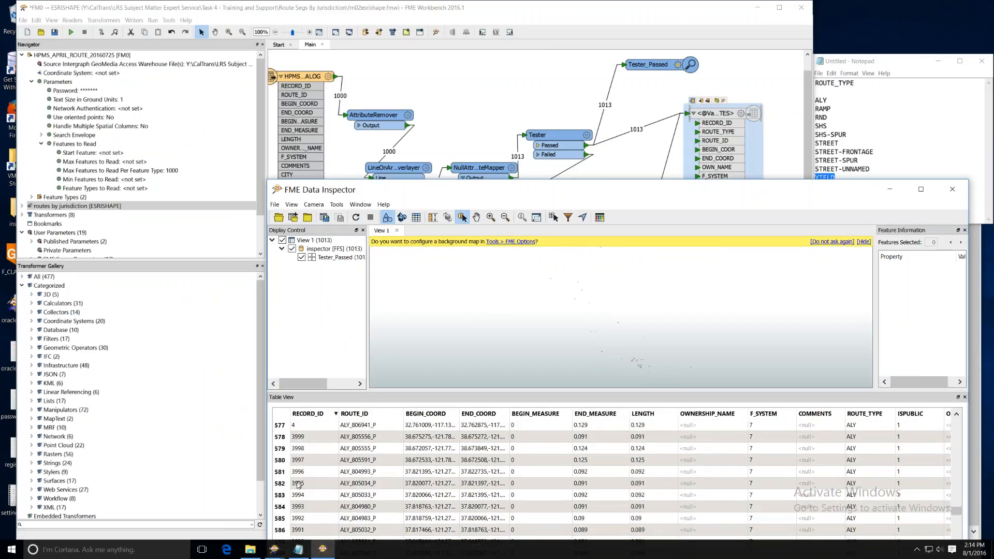
- Select the row with RECORD_ID 3999 and scan the following rows of the descending sort for repeated record IDs
left_click(304, 427)
left_click(310, 439)
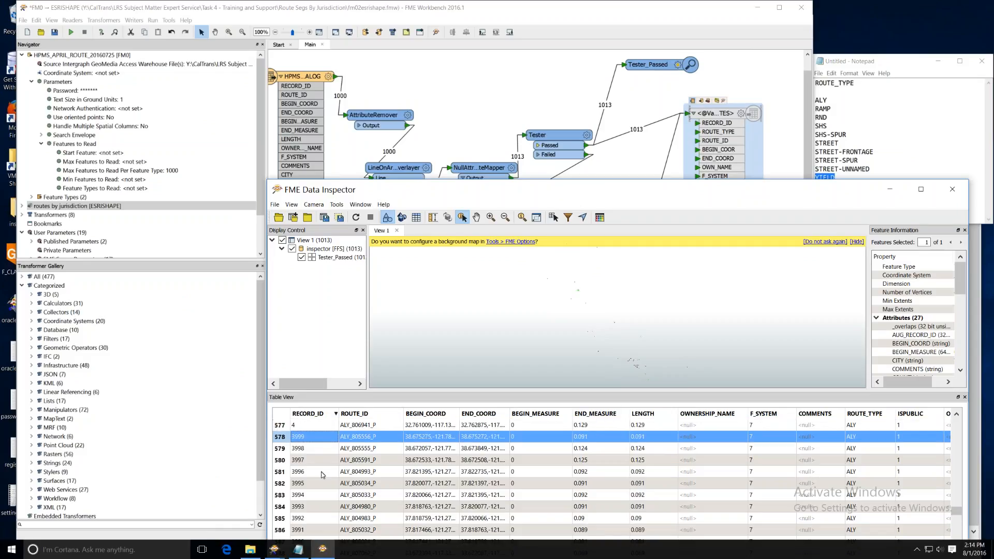
scroll(321, 471, "down", 5)
scroll(321, 476, "down", 14)
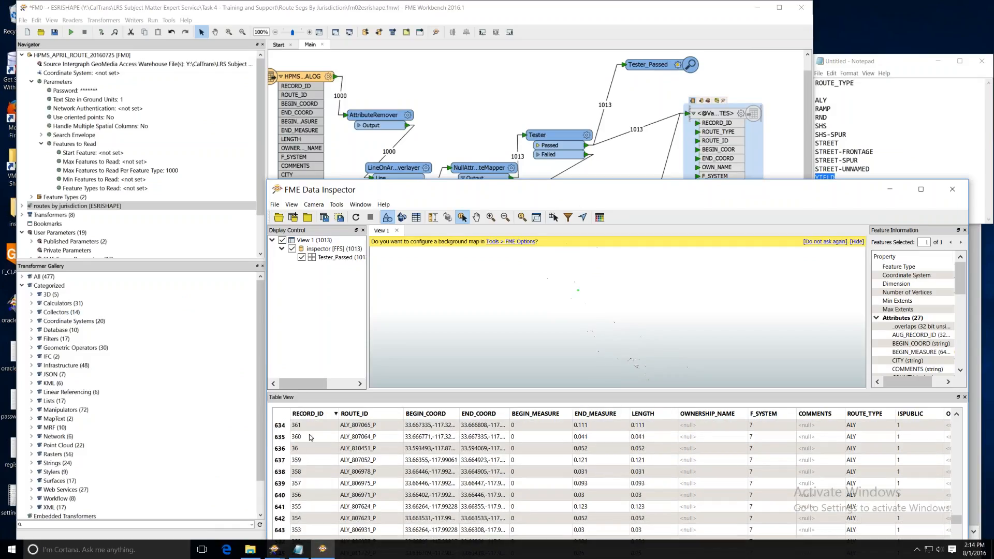
- Sort the RECORD_ID column in numeric ascending order and scan the rows for repeated record IDs from split routes
left_click(335, 413)
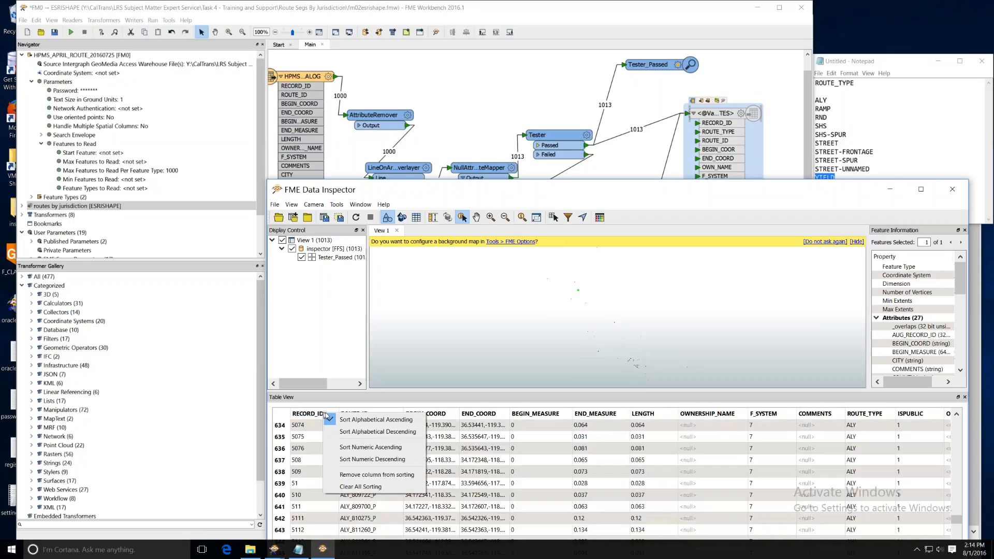
left_click(399, 446)
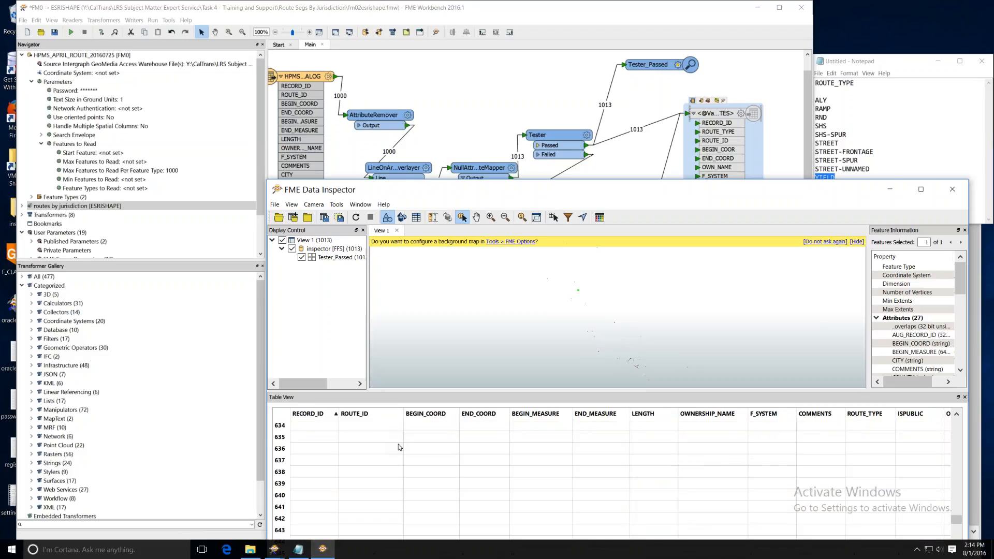
scroll(314, 487, "down", 20)
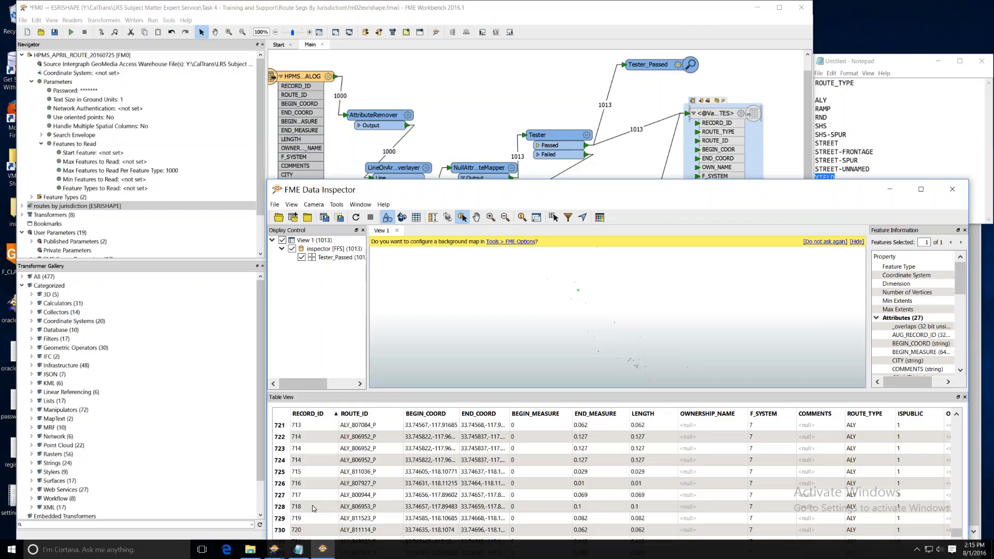
scroll(313, 505, "down", 10)
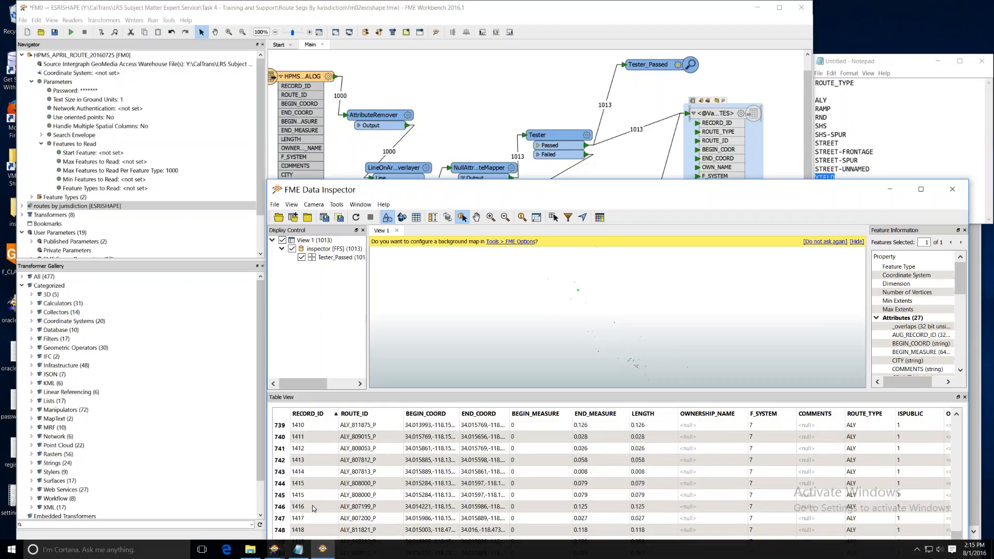
scroll(312, 506, "down", 8)
scroll(312, 505, "down", 3)
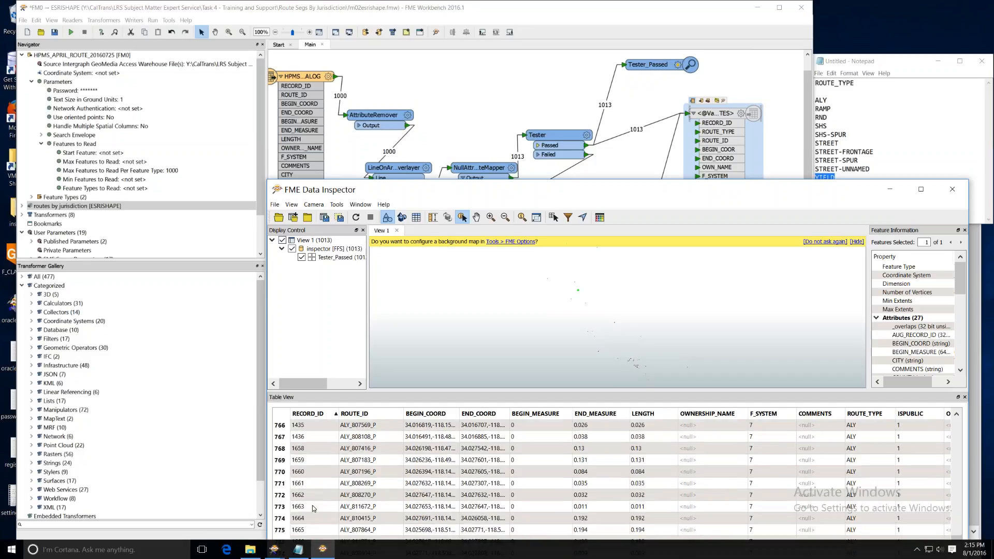
scroll(320, 508, "down", 6)
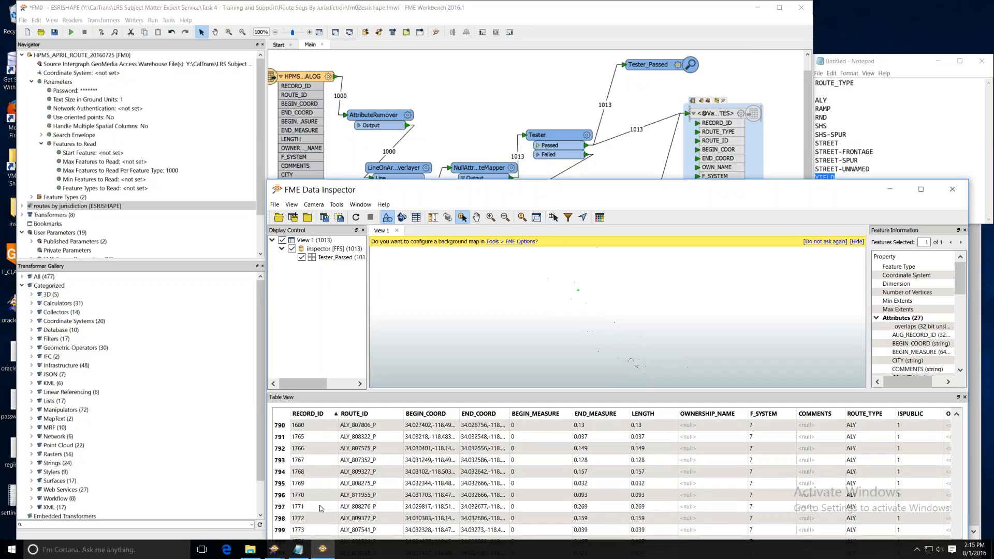
scroll(320, 508, "down", 2)
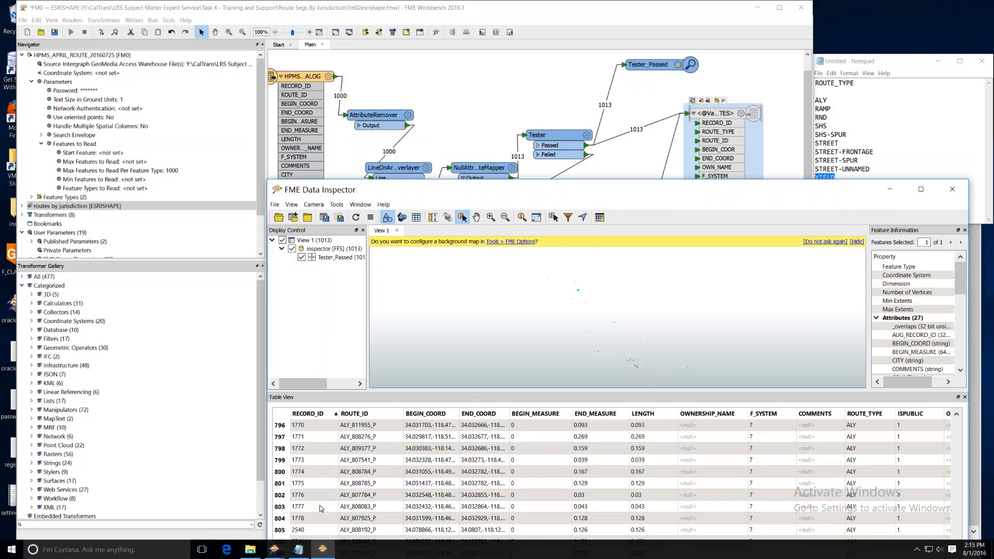
scroll(320, 508, "down", 3)
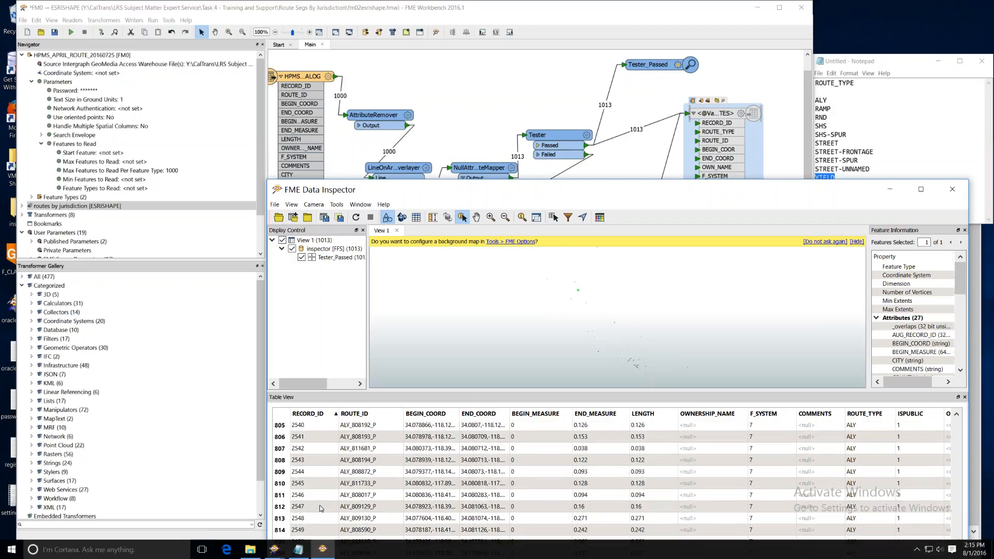
scroll(320, 508, "down", 1)
scroll(320, 508, "down", 4)
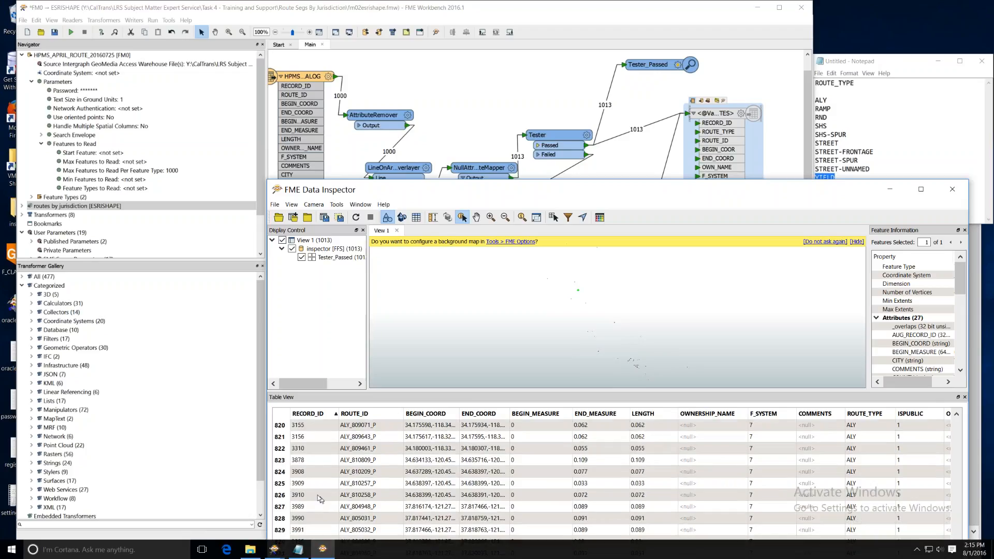
scroll(314, 515, "down", 4)
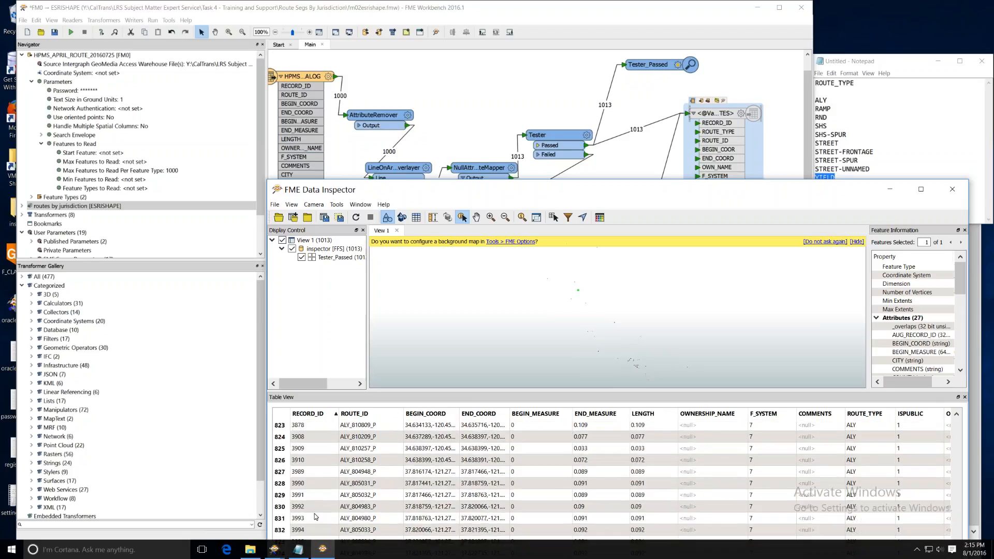
scroll(315, 517, "down", 2)
scroll(315, 516, "down", 2)
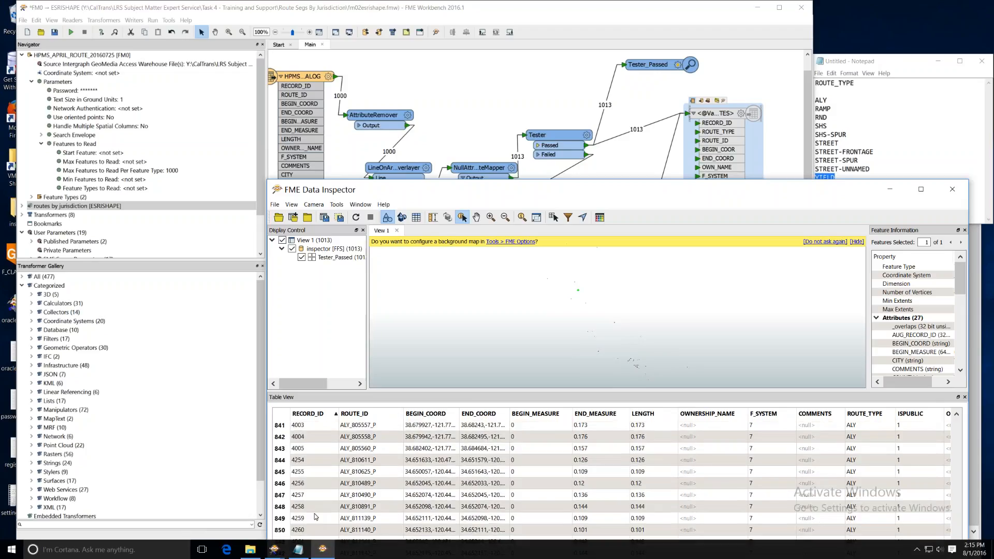
scroll(315, 516, "down", 6)
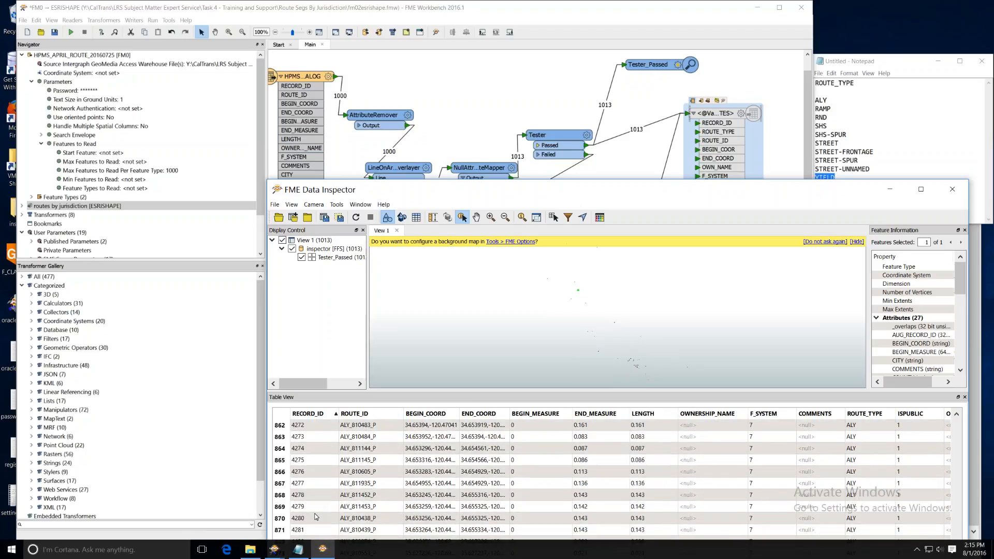
scroll(314, 516, "down", 6)
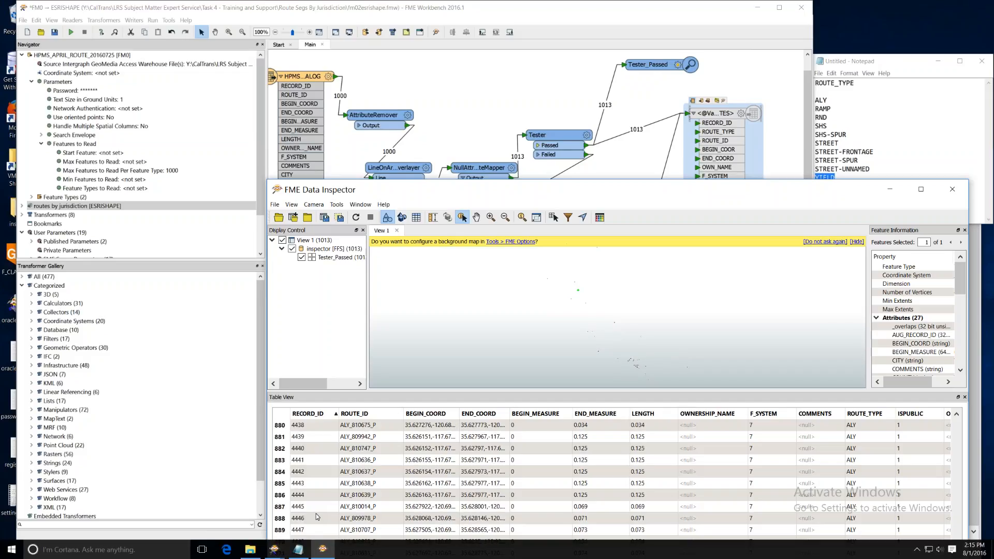
- Examine the CITY, COUNTY and _overlaps columns of the Tester_Passed table against the workspace, and return to the table's first rows
left_click_drag(757, 195, 585, 79)
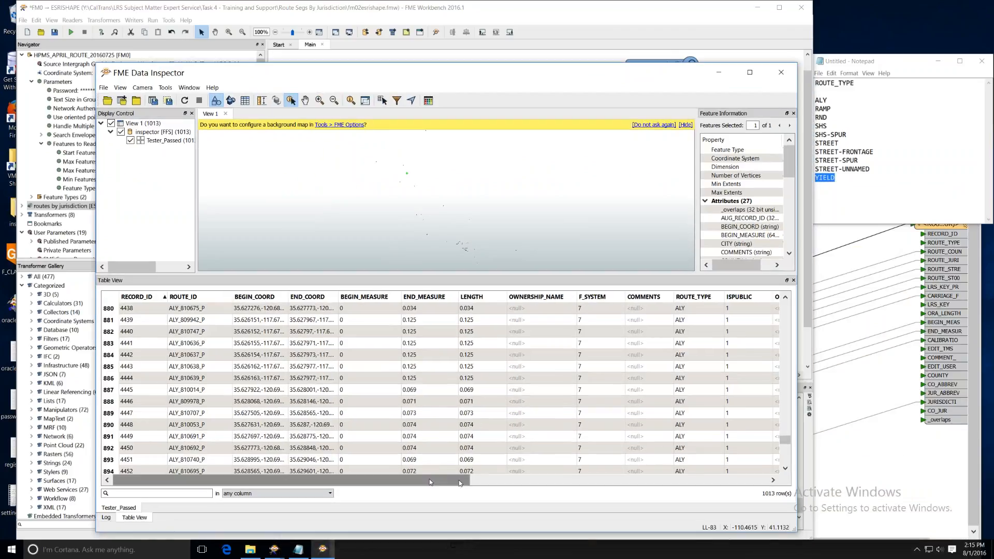
left_click_drag(429, 481, 729, 481)
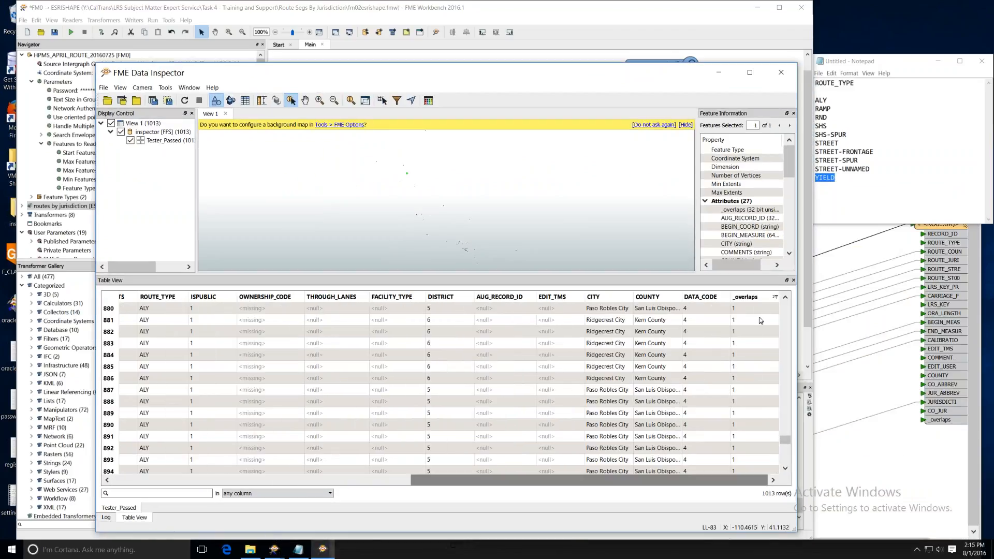
left_click_drag(613, 77, 707, 309)
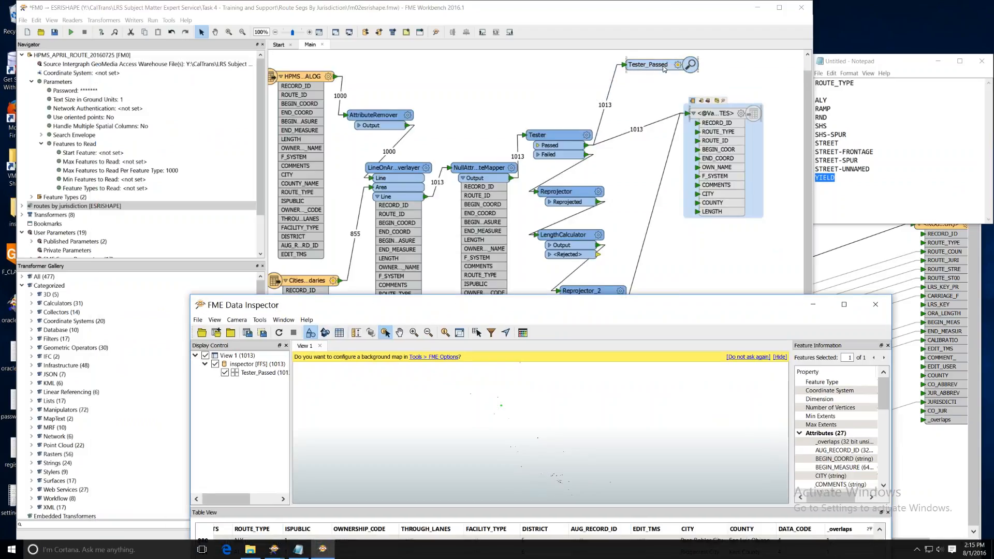
left_click_drag(710, 306, 572, 113)
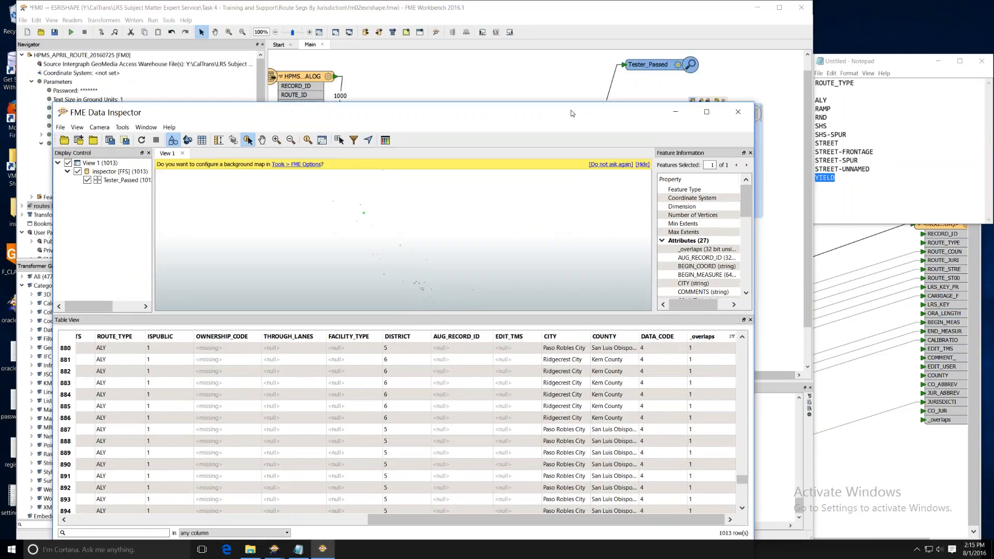
left_click_drag(742, 479, 748, 341)
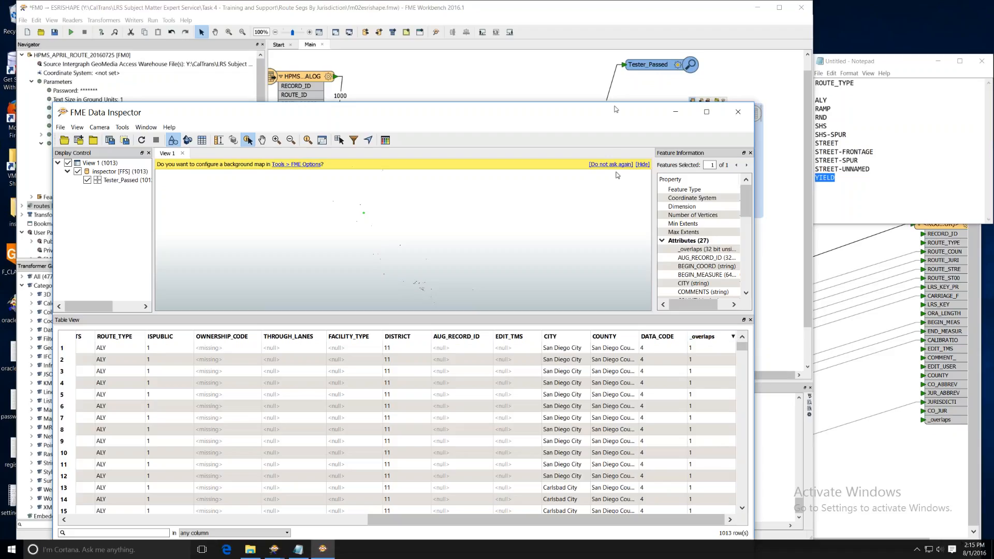
- Switch to FME Workbench and rearrange the shapefile writer feature type, Tester, Reprojector and LengthCalculator on the canvas
left_click(517, 79)
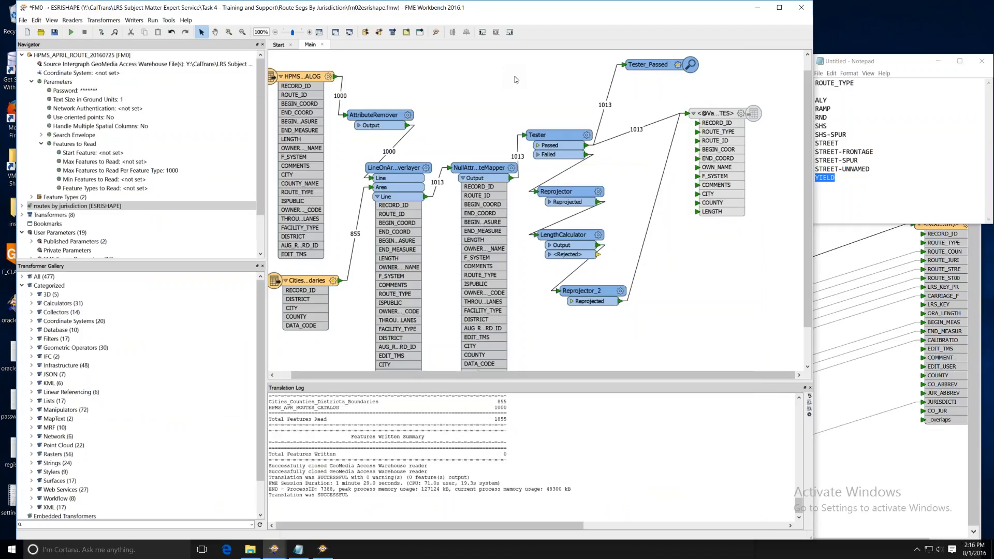
left_click_drag(717, 109, 729, 179)
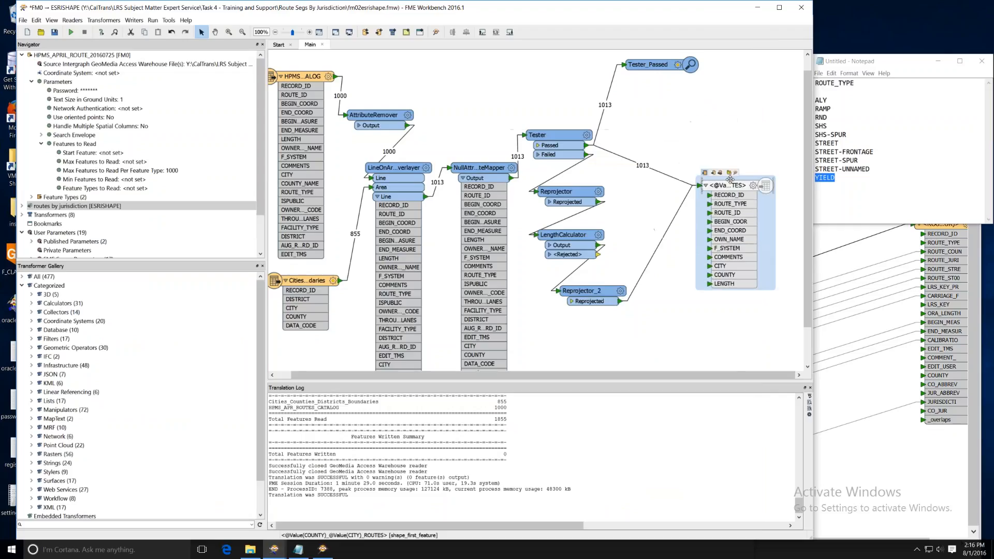
left_click(686, 102)
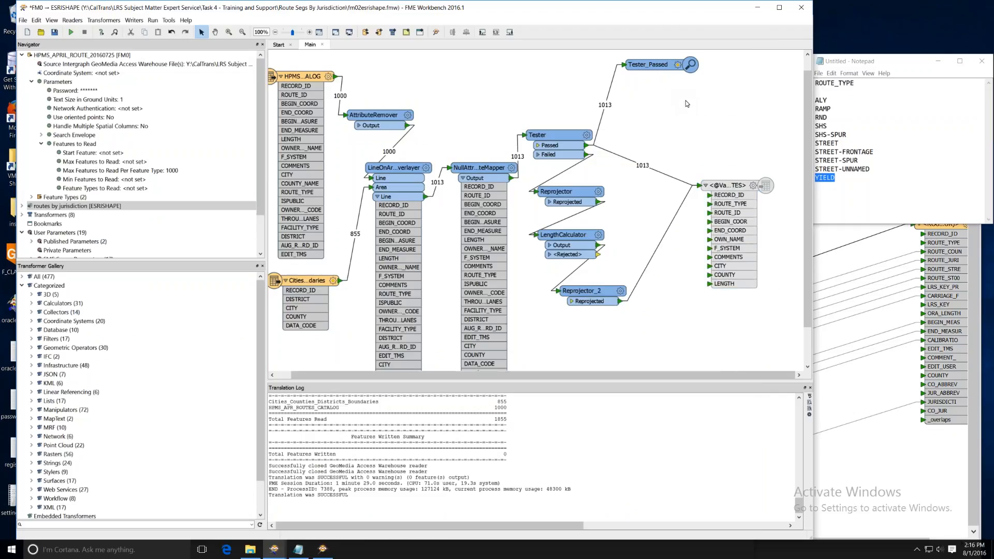
left_click(564, 134)
left_click_drag(563, 134, 580, 134)
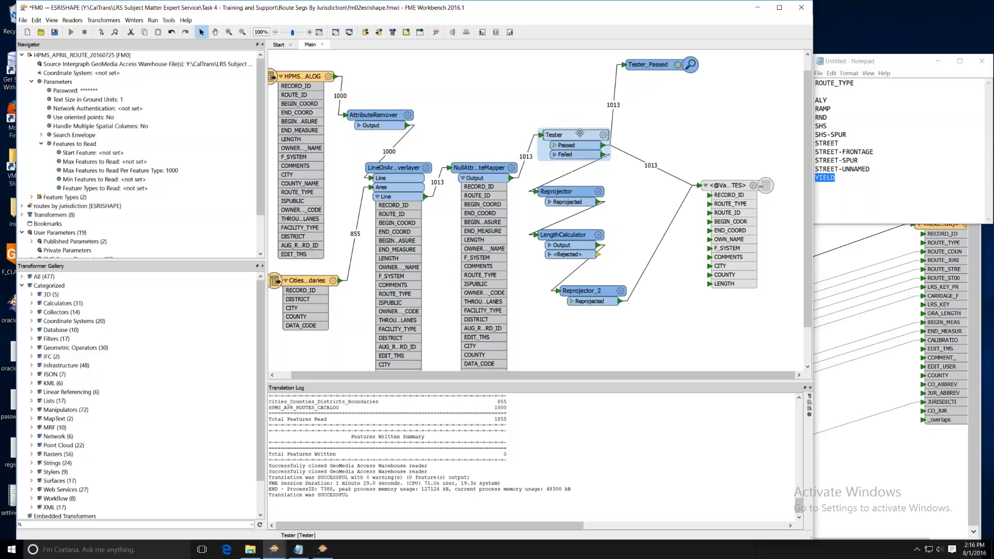
left_click_drag(565, 192, 577, 196)
left_click_drag(577, 237, 588, 237)
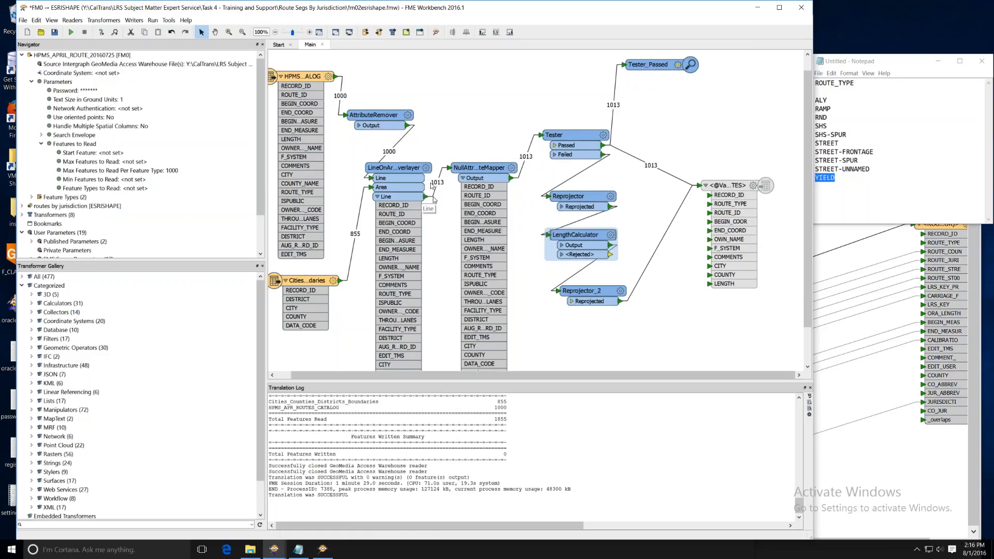
- Delete the NullAttributeMapper transformer and move the LineOnAreaOverlayer toward the freed space before the Tester
right_click(491, 168)
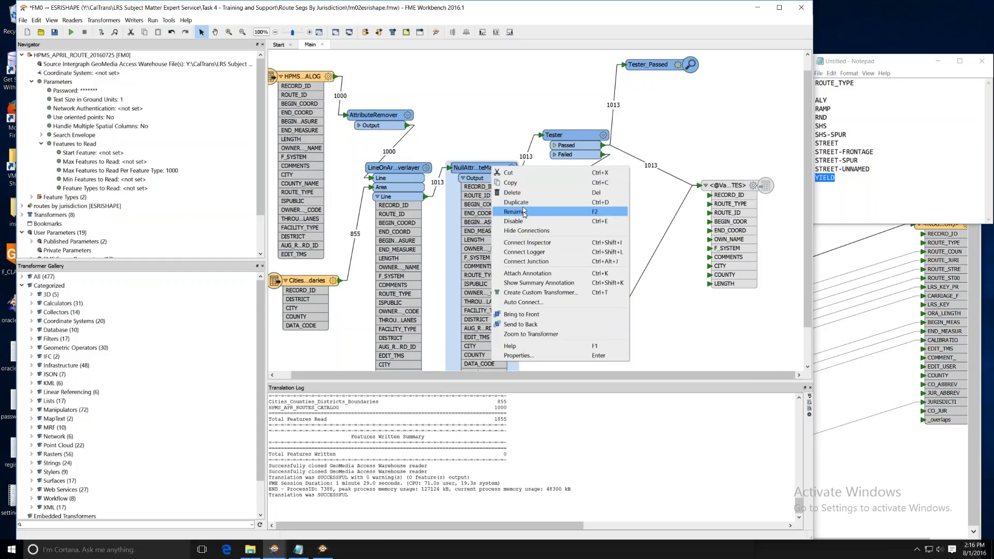
left_click(524, 192)
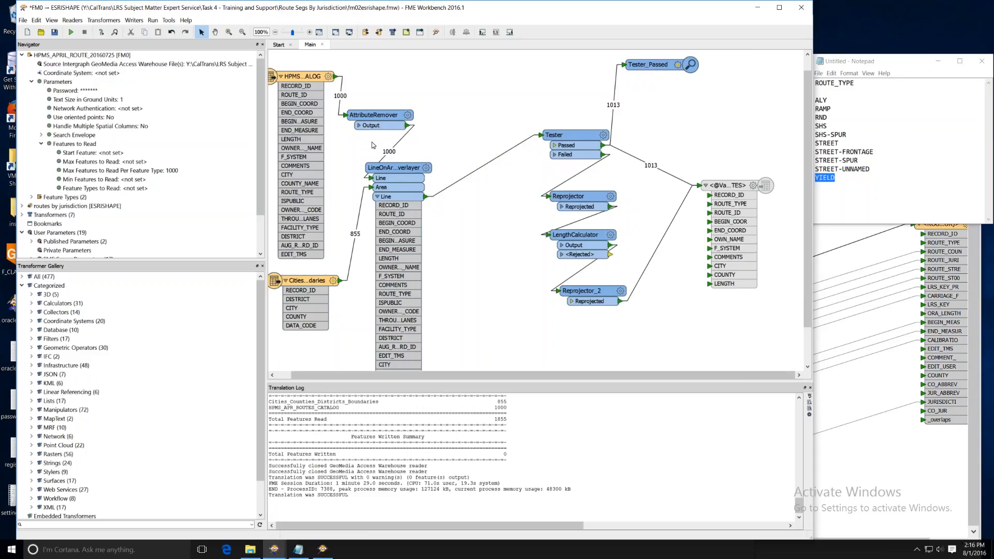
left_click_drag(399, 168, 456, 164)
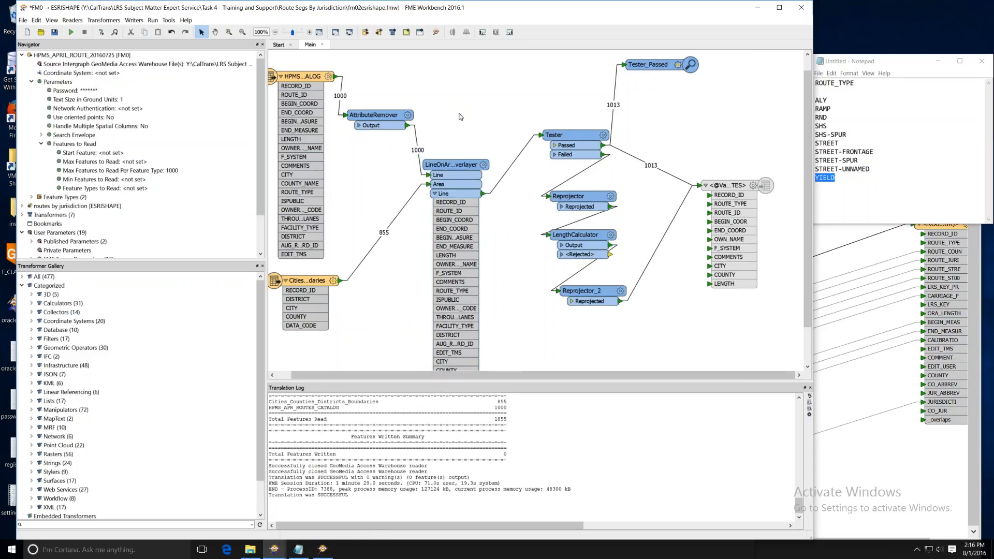
- Run the workspace without the NullAttributeMapper and shift the Tester_Passed inspector closer to the shapefile writer feature type
key("F5")
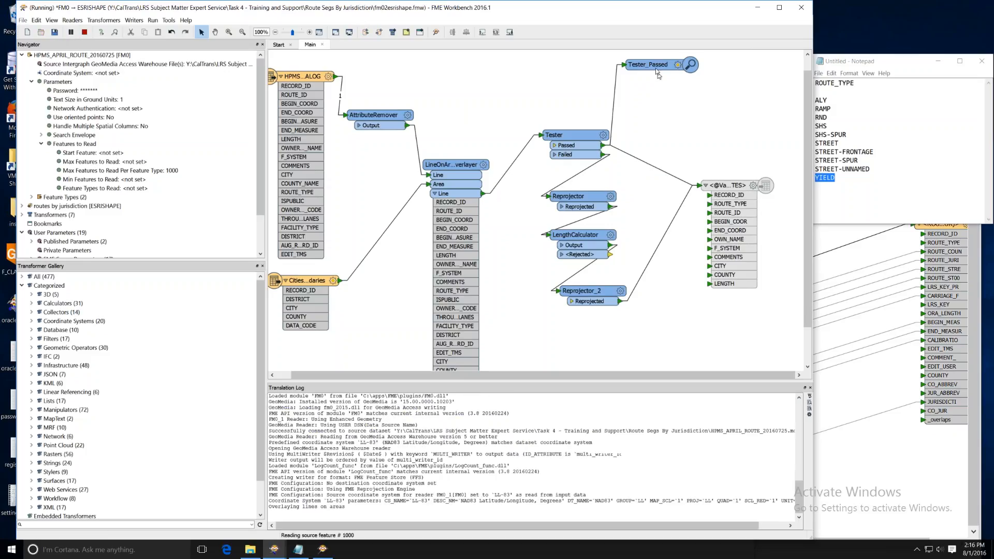
left_click_drag(656, 66, 718, 104)
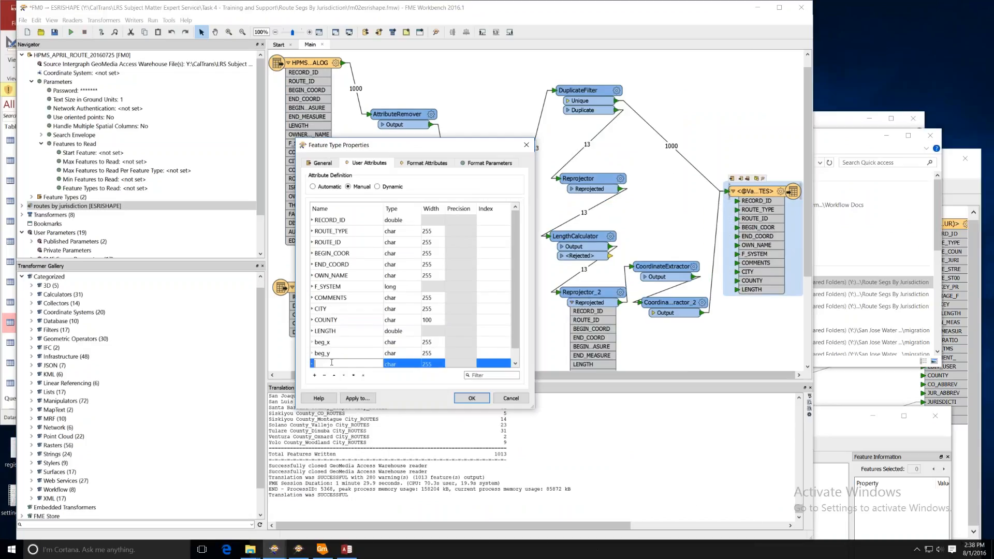
- Add end_x and end_y as char attributes of width 255 to the shapefile writer feature type and accept its properties
left_click(332, 362)
type("end_x")
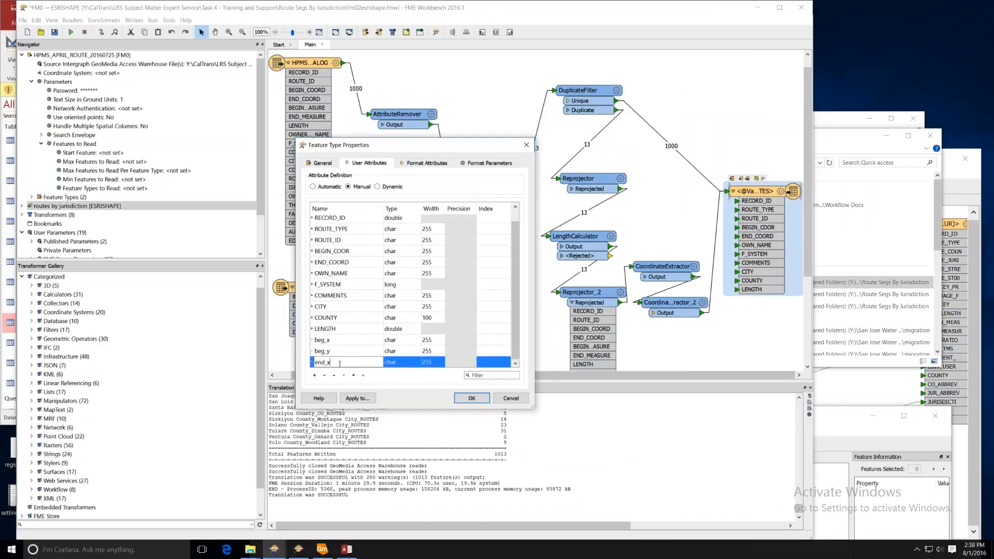
key("Return")
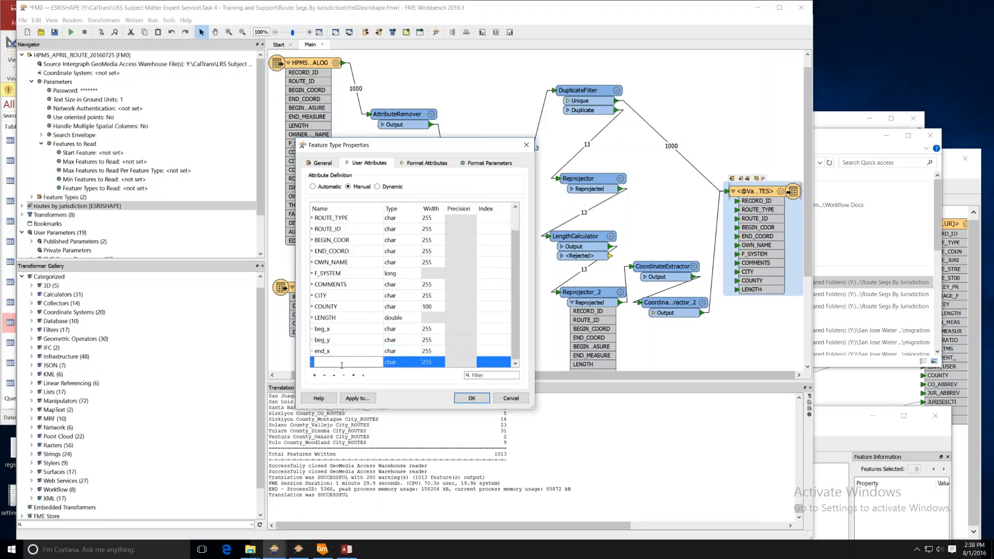
type("end_y")
key("Return")
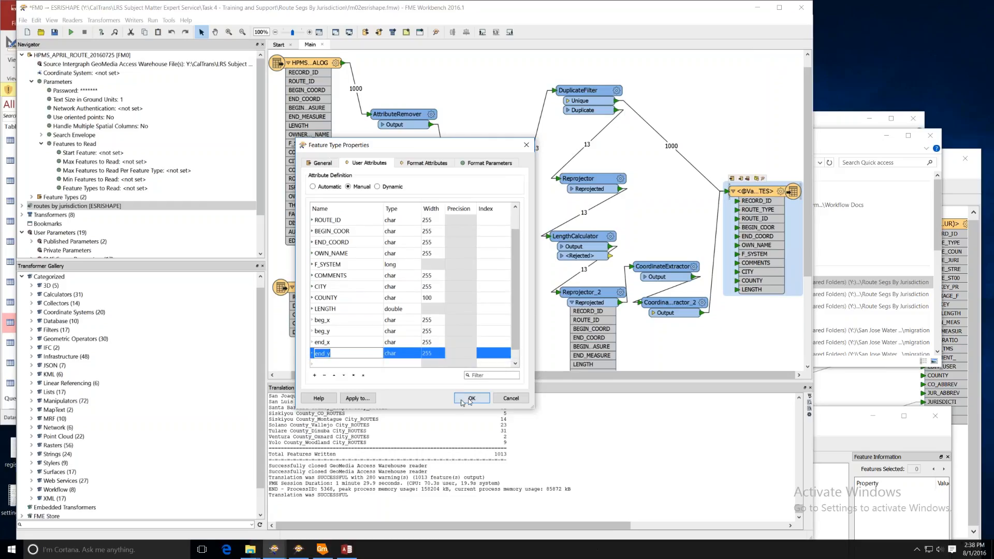
left_click(469, 400)
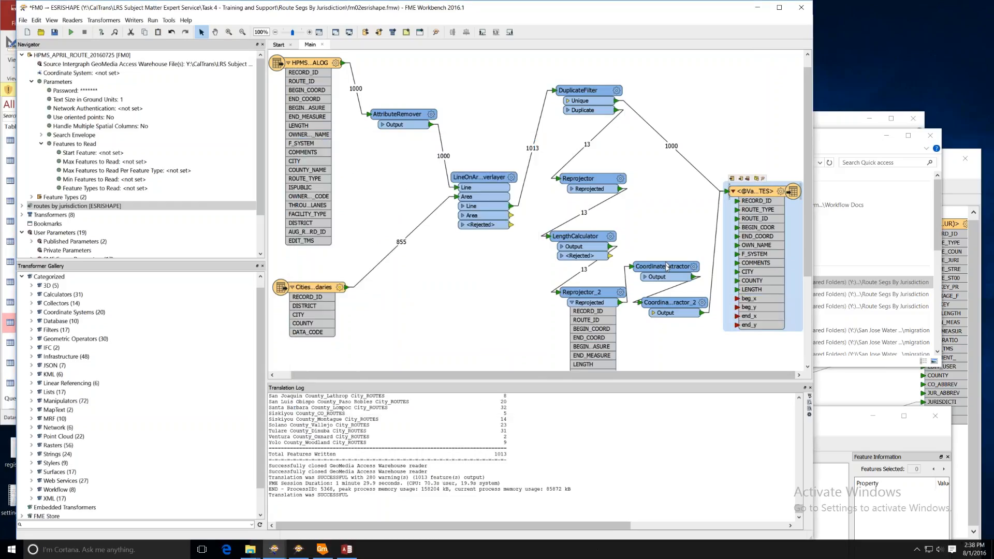
- Expand the CoordinateExtractor_2 output attributes, widen the Workbench window, and spread out Reprojector_2, CoordinateExtractor and the shapefile writer feature type
left_click(653, 313)
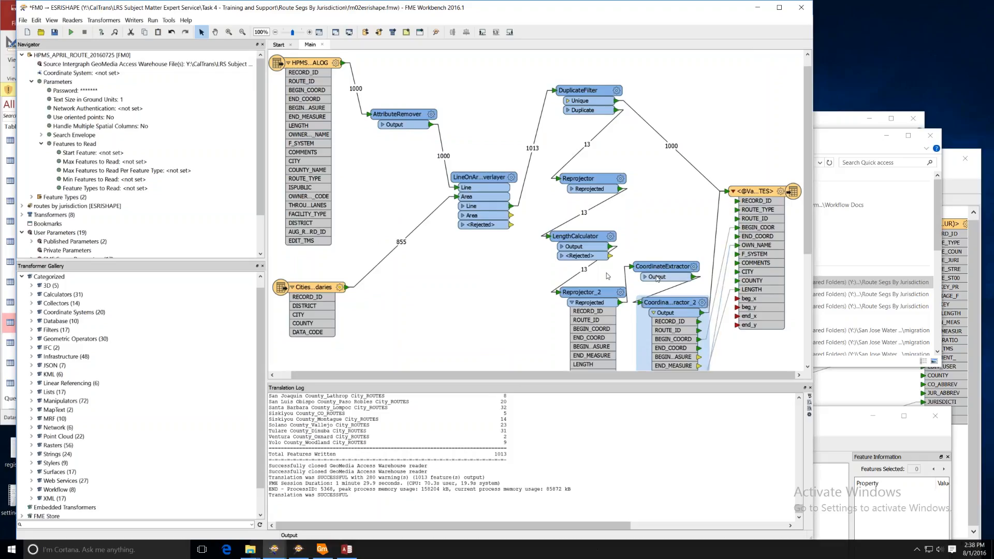
left_click_drag(579, 292, 519, 328)
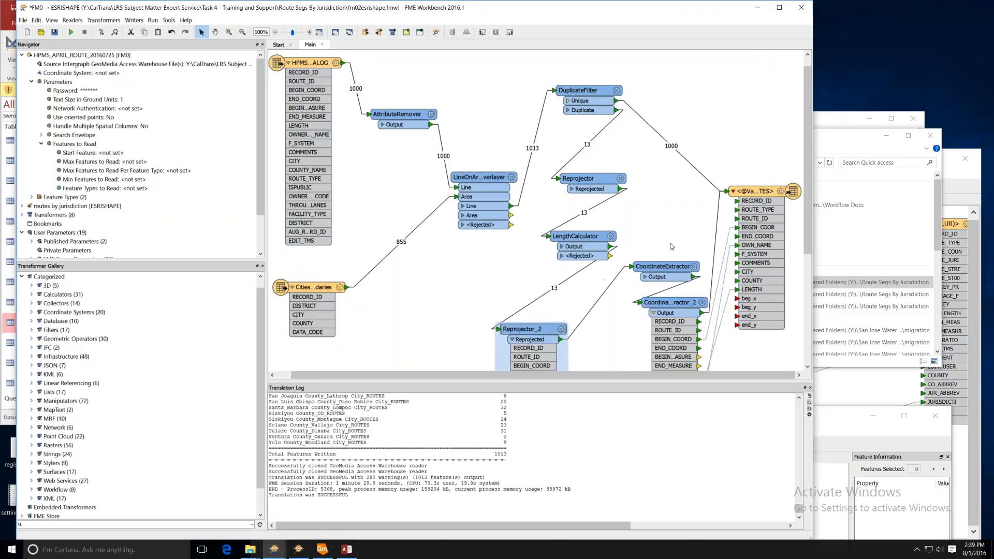
left_click_drag(663, 266, 606, 275)
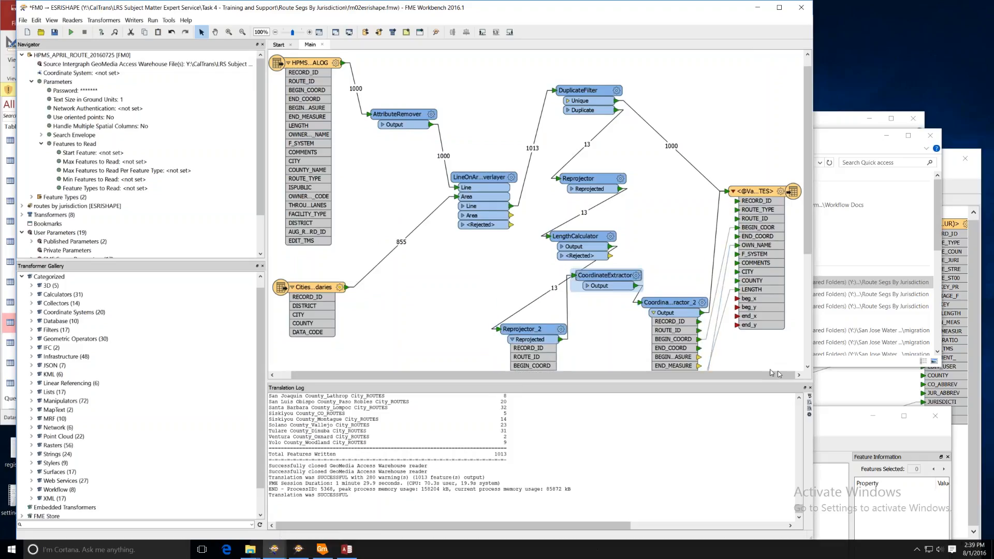
left_click_drag(812, 337, 946, 331)
left_click_drag(827, 192, 879, 156)
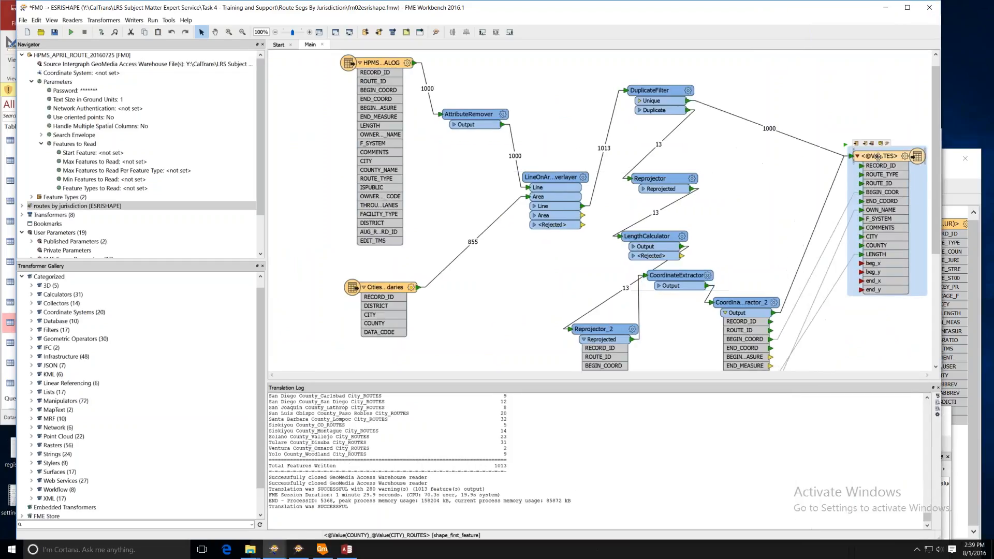
- Insert CoordinateExtractor after DuplicateFilter's Unique port, delete its direct link to the writer, and place CoordinateExtractor_2 just below it
left_click_drag(673, 275, 775, 129)
left_click_drag(745, 305, 790, 229)
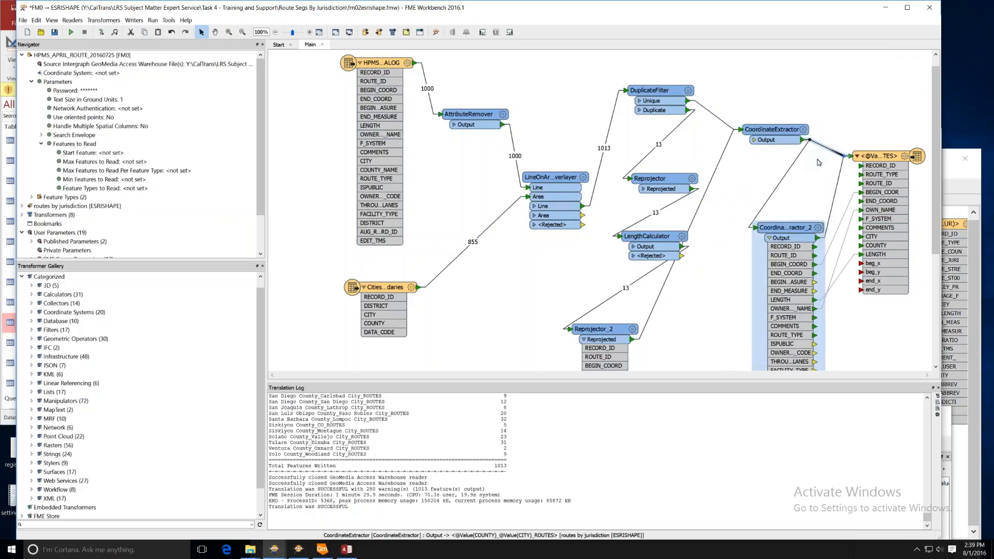
right_click(825, 150)
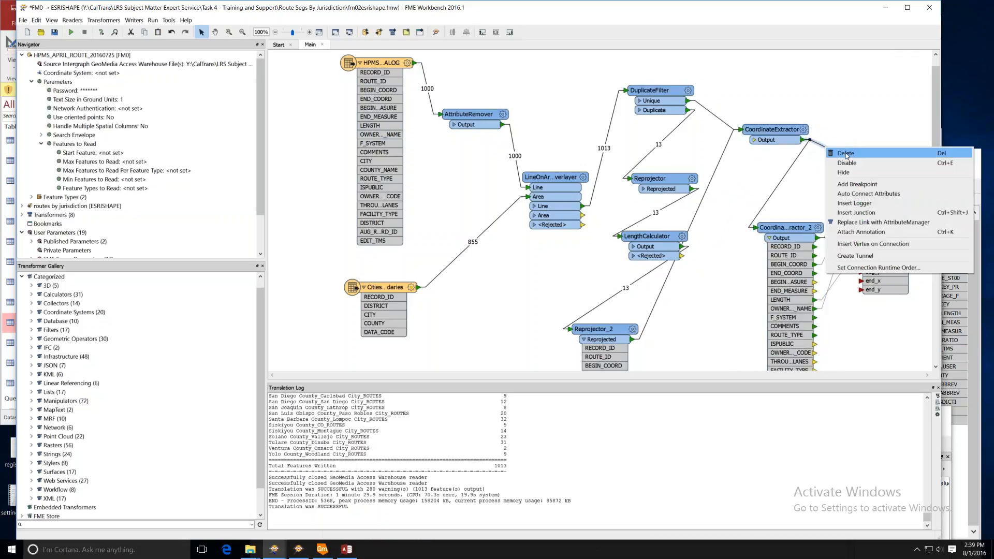
left_click(844, 154)
left_click_drag(780, 228, 772, 170)
left_click(684, 149)
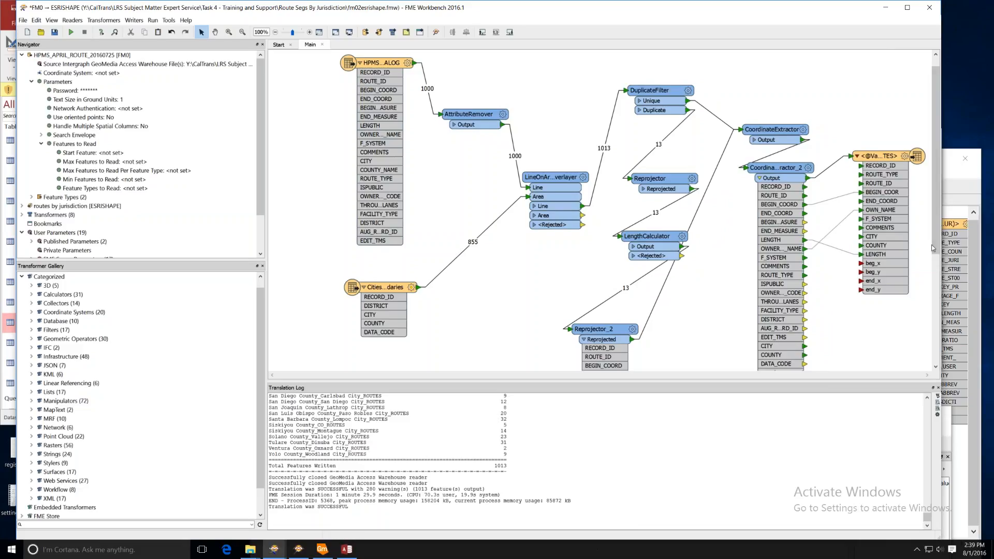
- Connect _beg_x, _beg_y, _end_x and _end_y from CoordinateExtractor_2 to beg_x, beg_y, end_x and end_y on the shapefile writer feature type
left_click_drag(935, 249, 939, 318)
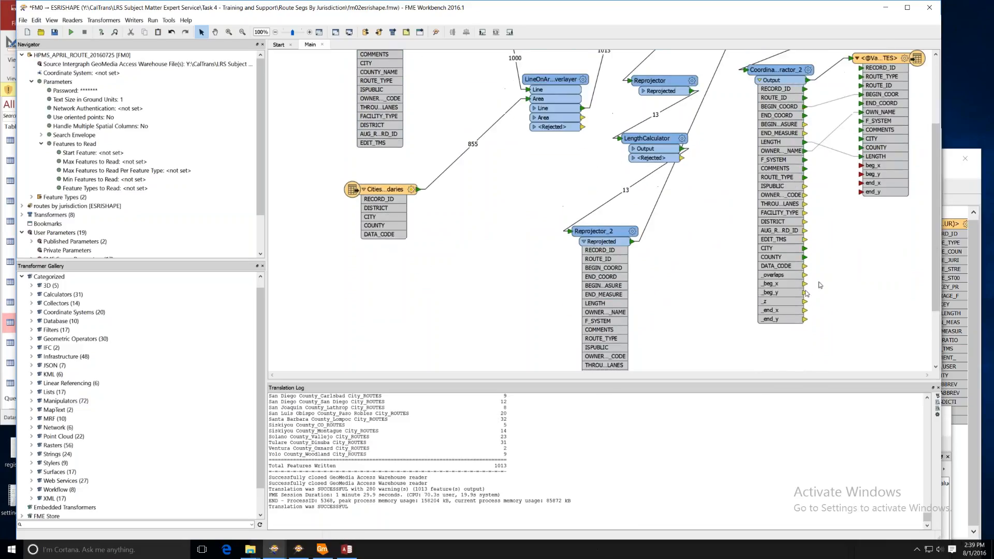
left_click_drag(806, 283, 861, 165)
left_click_drag(805, 293, 860, 175)
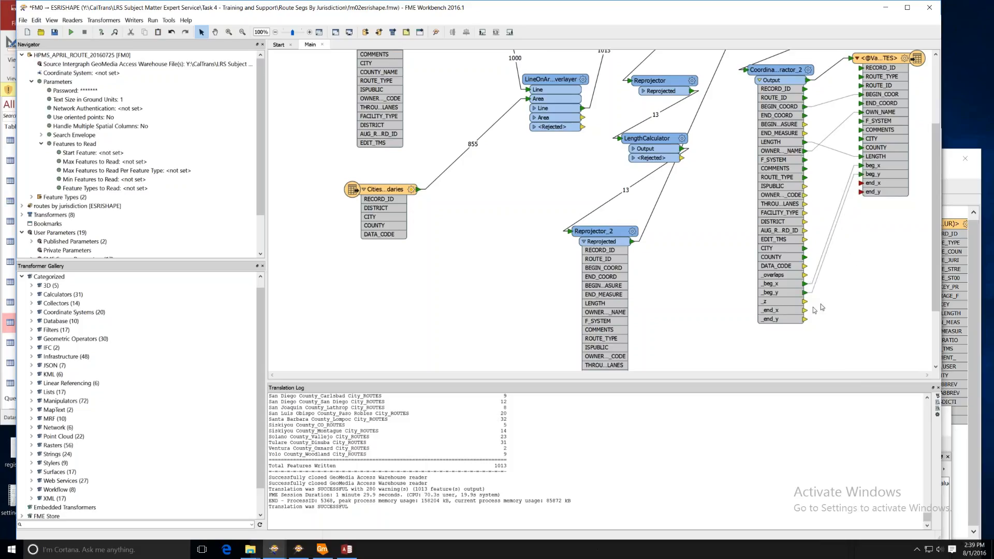
left_click_drag(809, 308, 859, 183)
left_click_drag(807, 319, 859, 192)
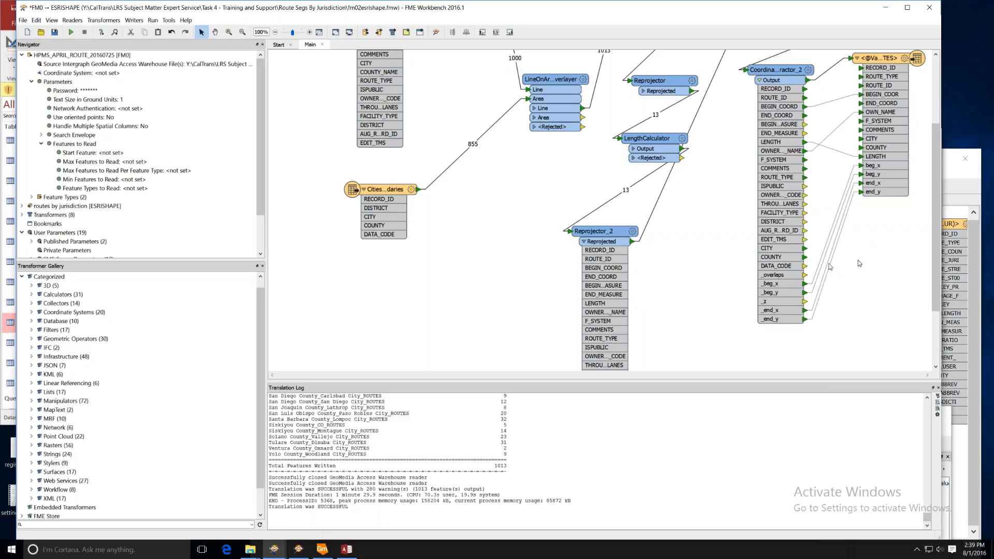
- Align Reprojector, LengthCalculator and Reprojector_2 in a compact column beneath the DuplicateFilter
scroll(858, 260, "up", 3)
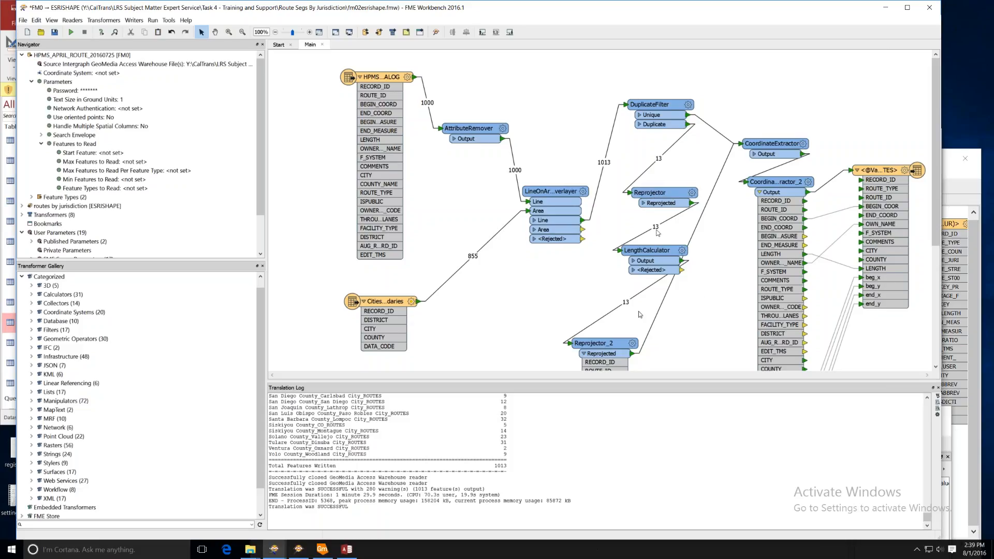
left_click(692, 130)
left_click_drag(657, 259, 636, 259)
left_click_drag(674, 195, 671, 184)
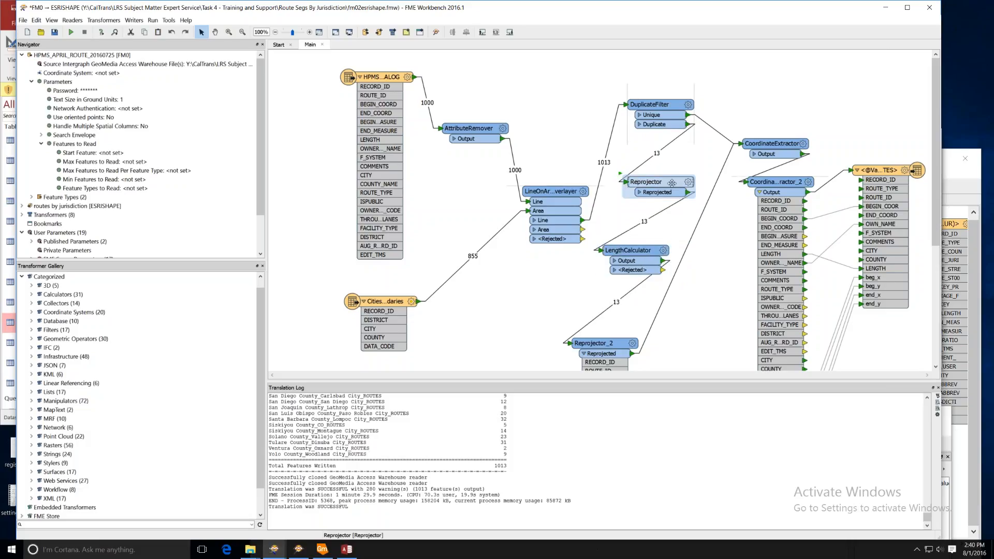
left_click_drag(635, 251, 650, 232)
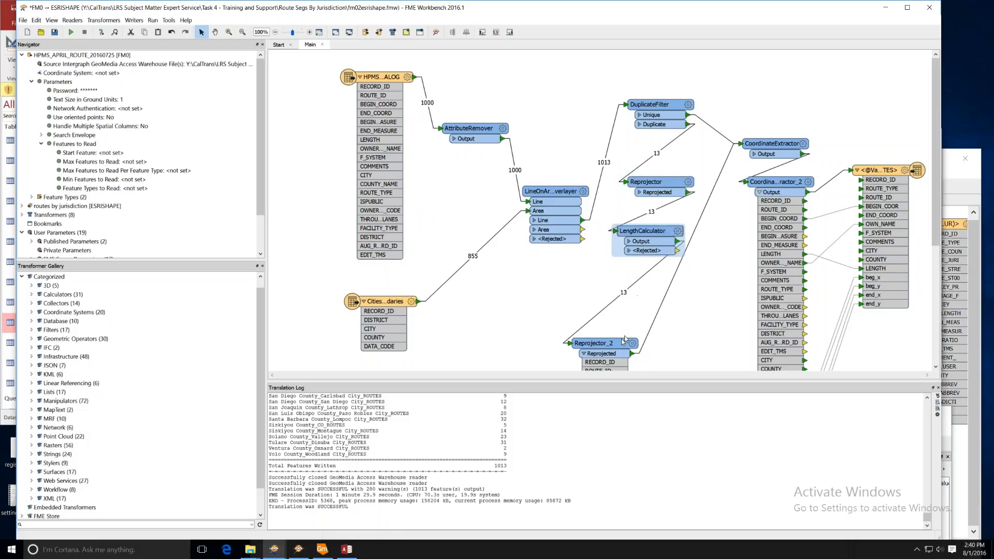
left_click_drag(613, 343, 660, 291)
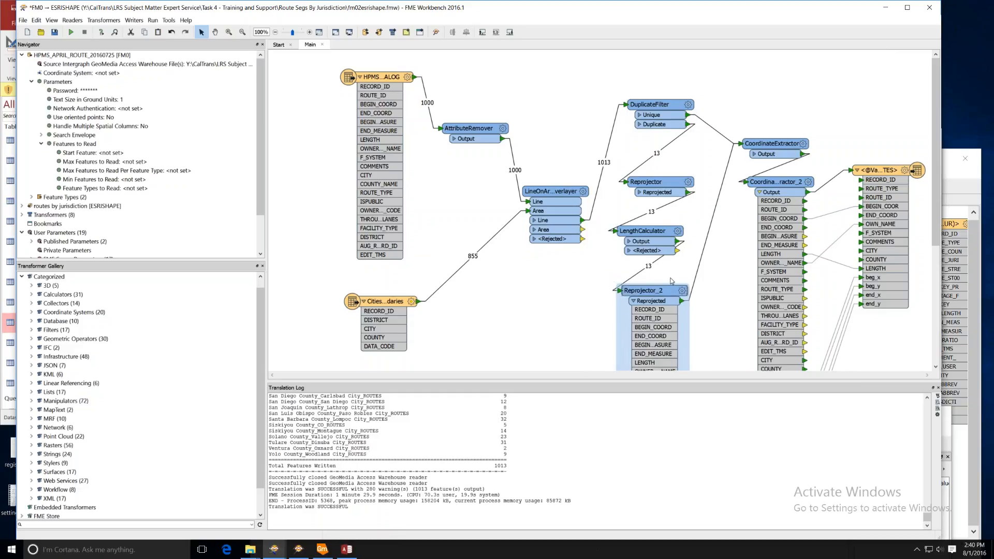
left_click(718, 293)
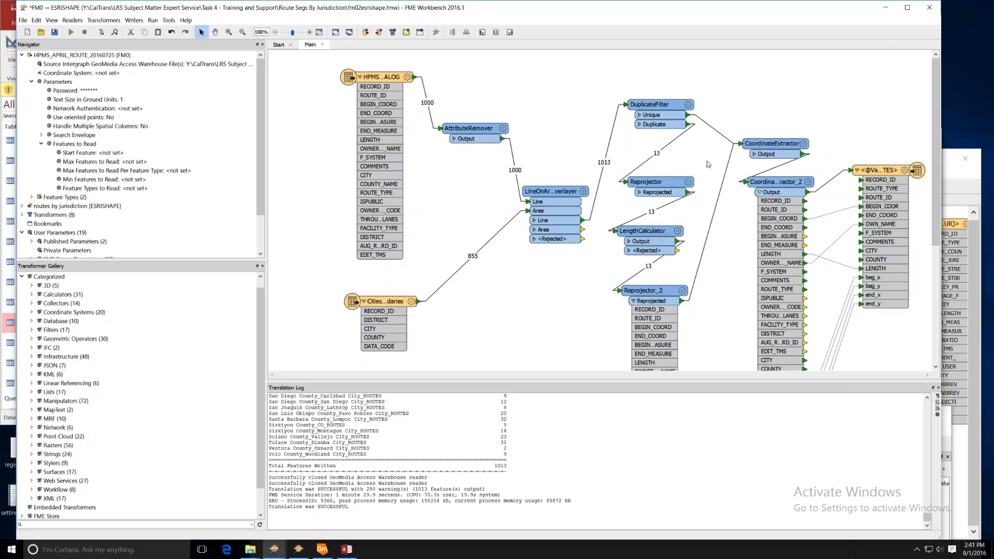
- Review the DuplicateFilter parameters and set Input is Ordered to Yes
left_click(688, 105)
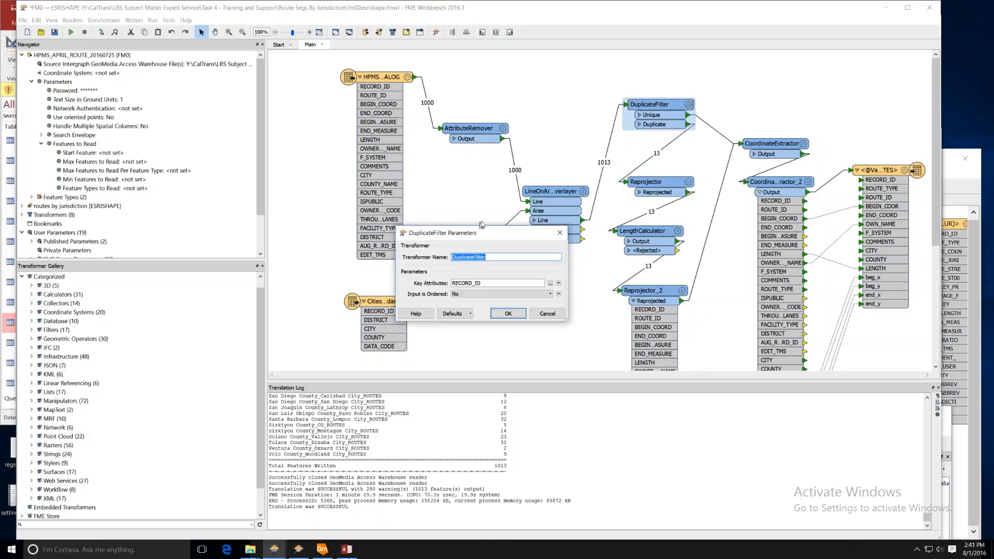
left_click(548, 313)
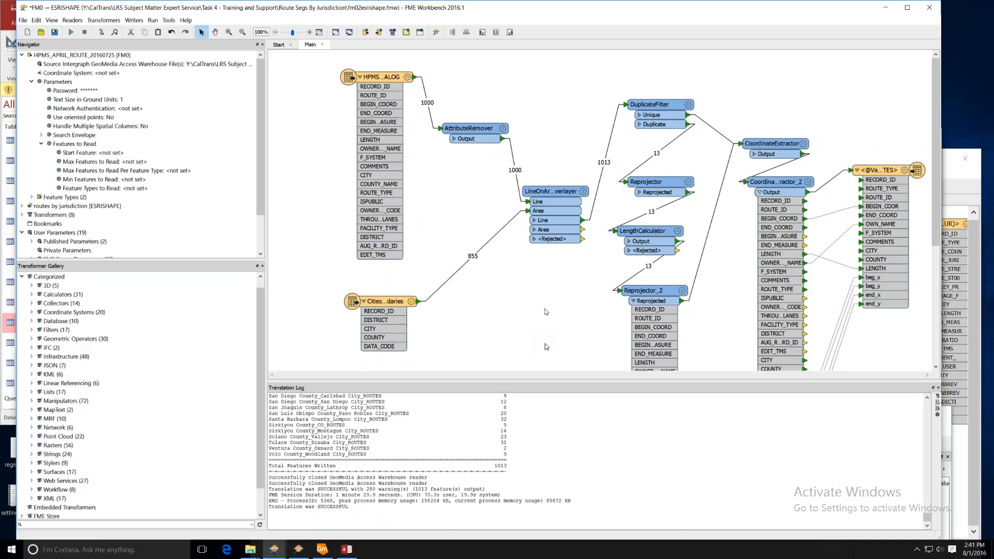
left_click(688, 104)
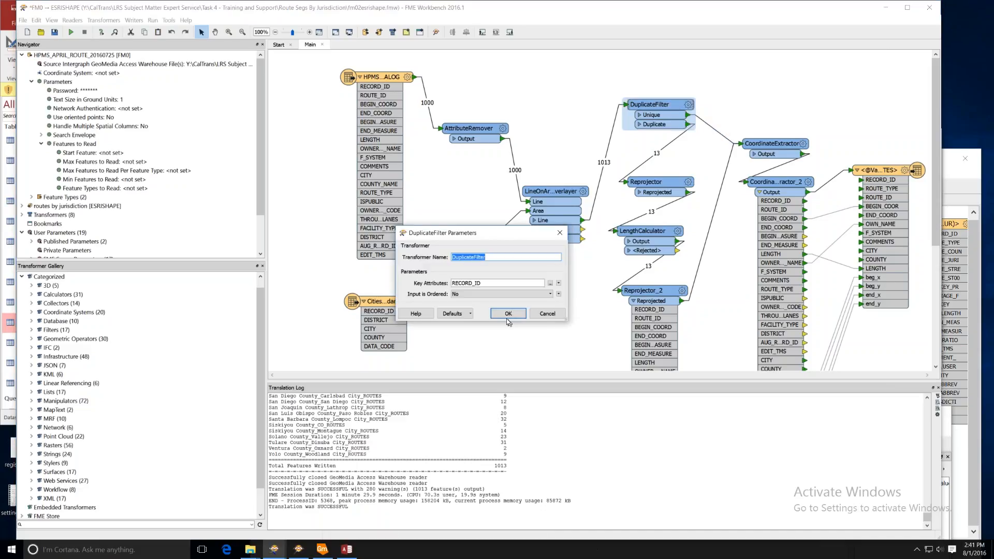
left_click(482, 295)
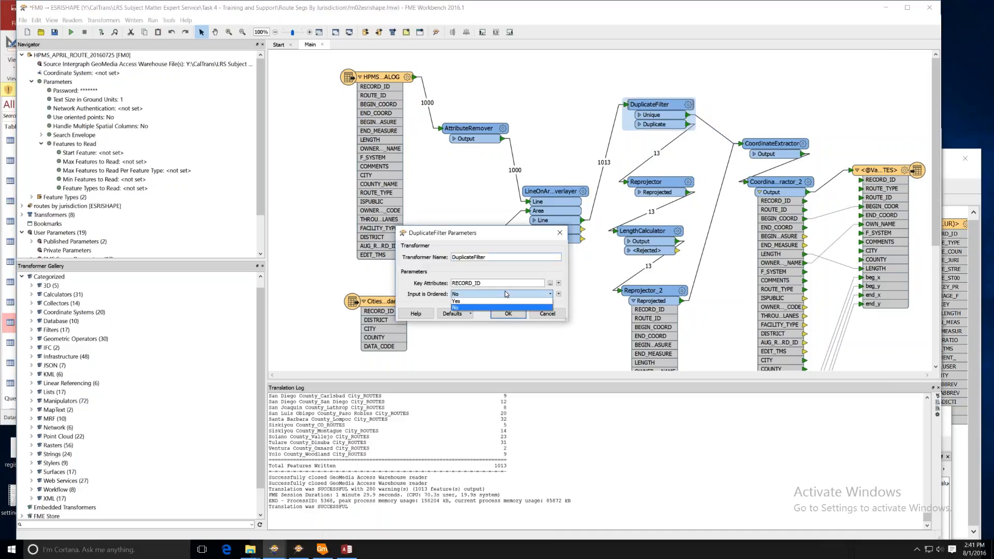
left_click(480, 302)
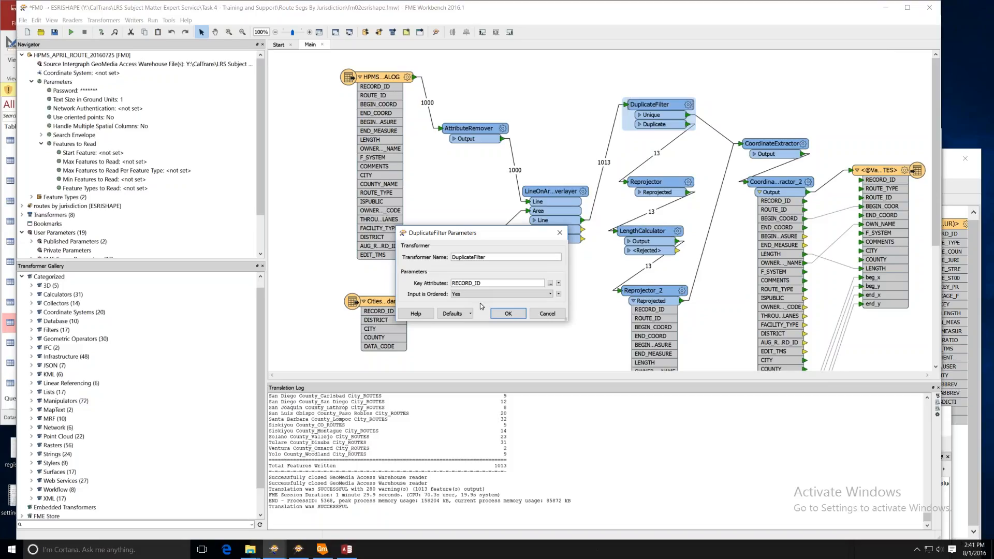
left_click(508, 313)
left_click(514, 321)
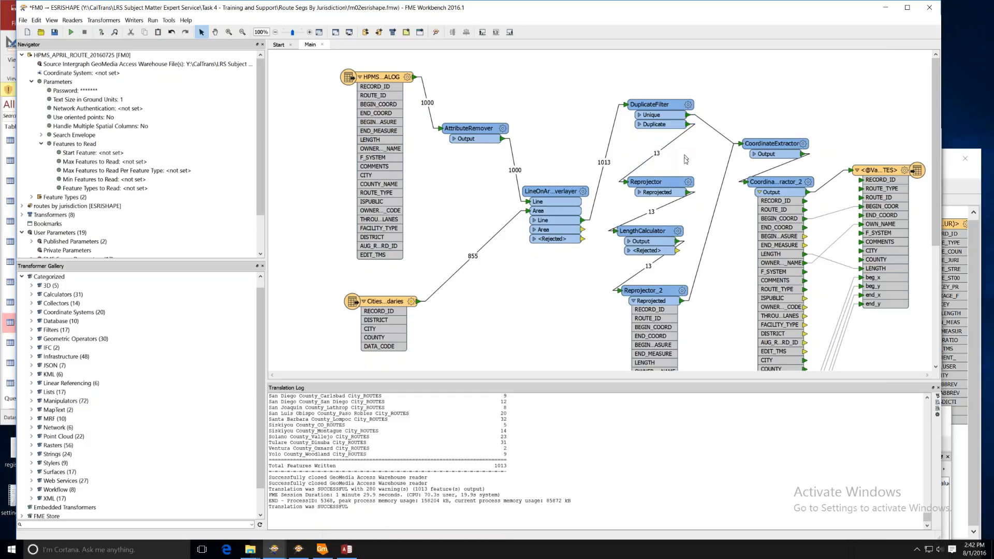
- Move CoordinateExtractor slightly higher on the canvas and save the workspace
left_click_drag(754, 148, 748, 133)
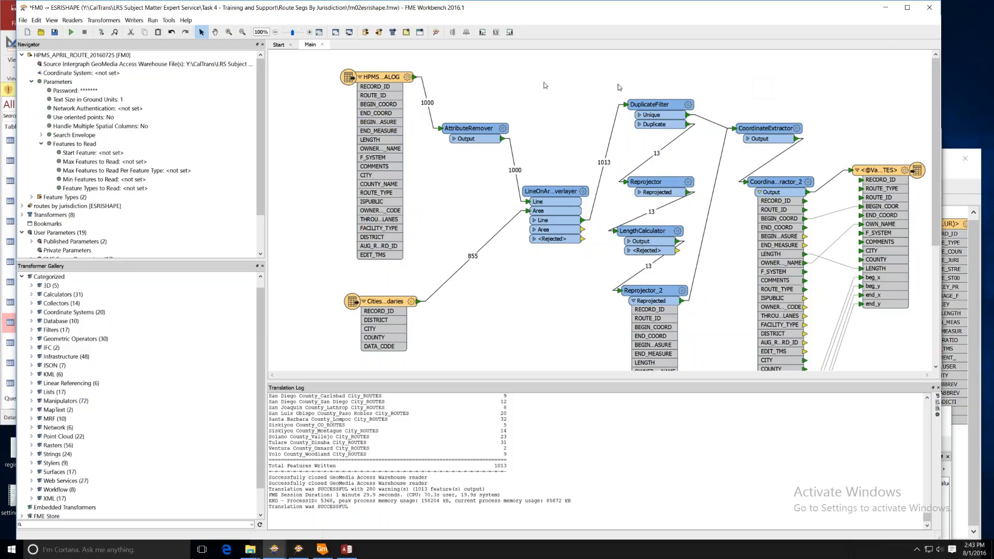
key("ctrl+s")
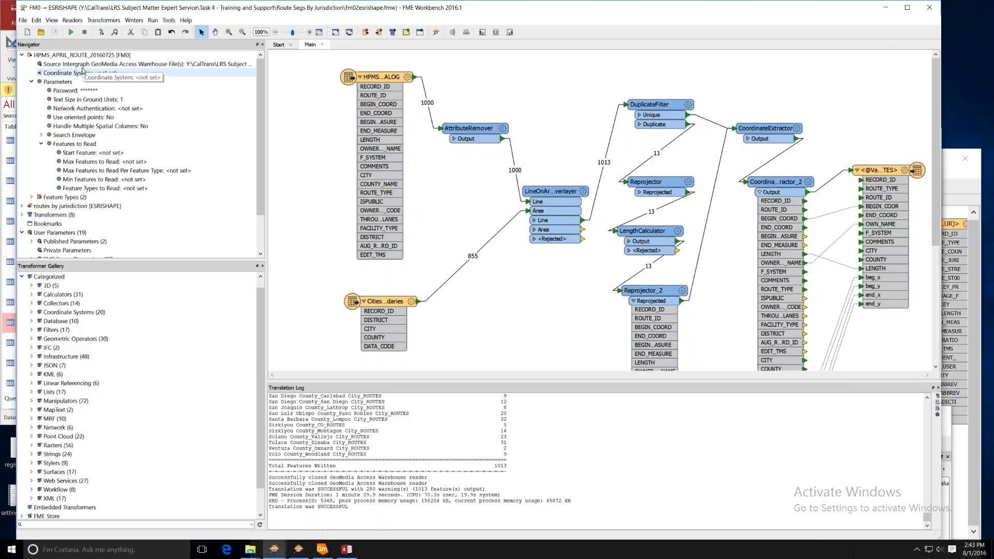
- Switch to File Explorer, delete every output folder in C:\temp\routes by jurisdiction, and return to FME Workbench
left_click(250, 549)
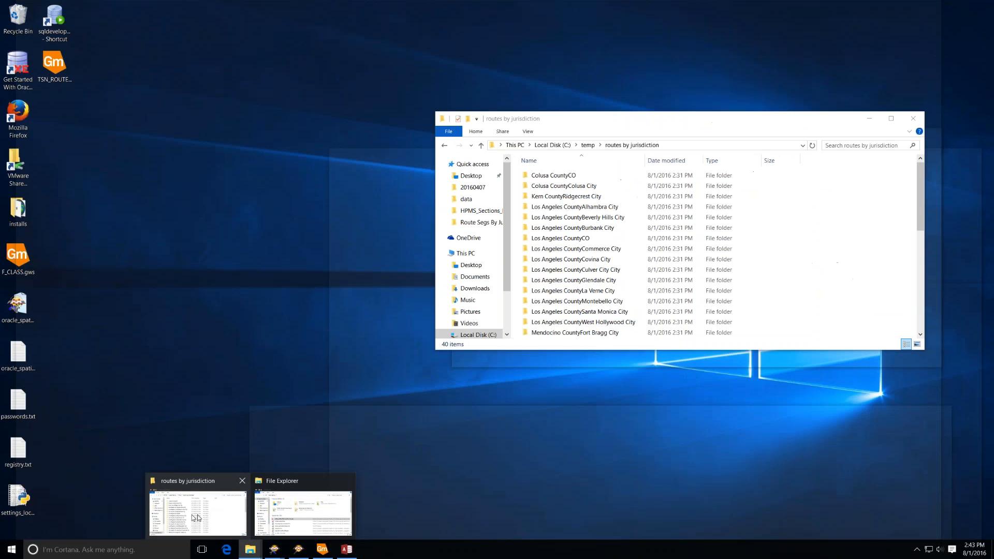
left_click(216, 518)
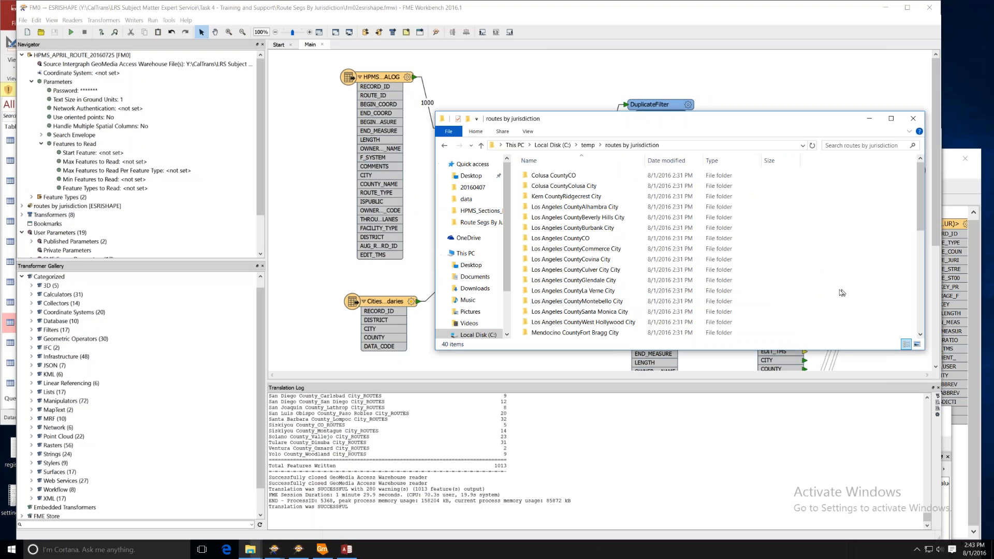
key("ctrl+a")
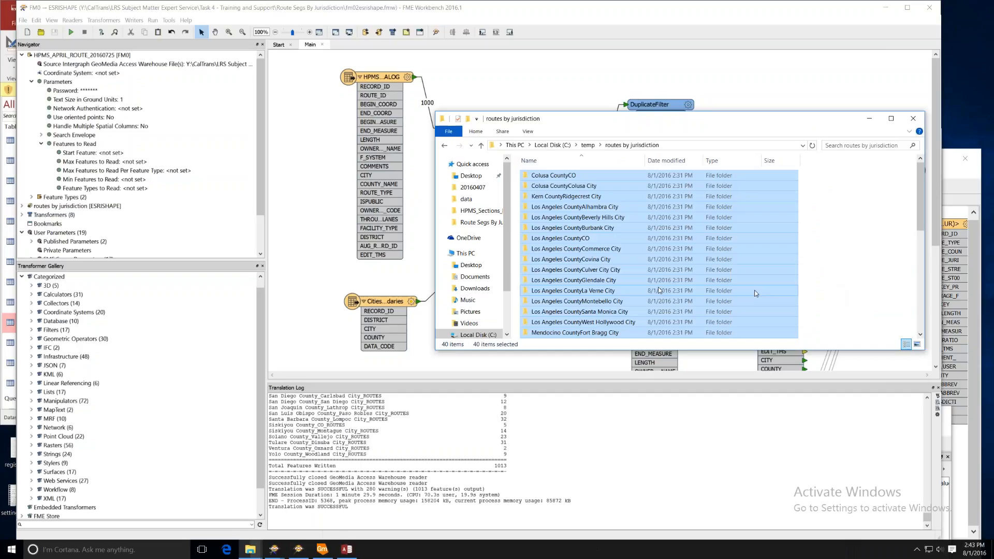
right_click(588, 229)
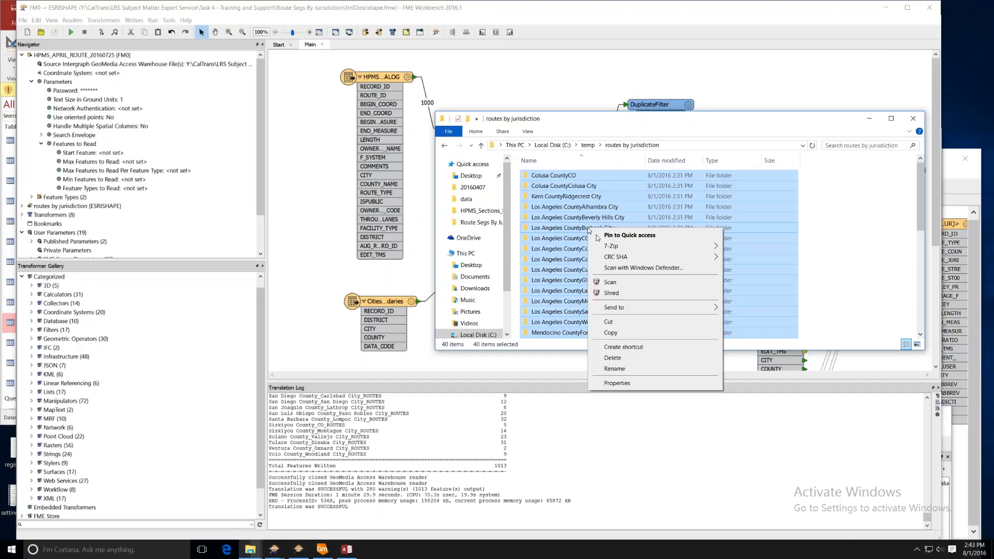
left_click(618, 357)
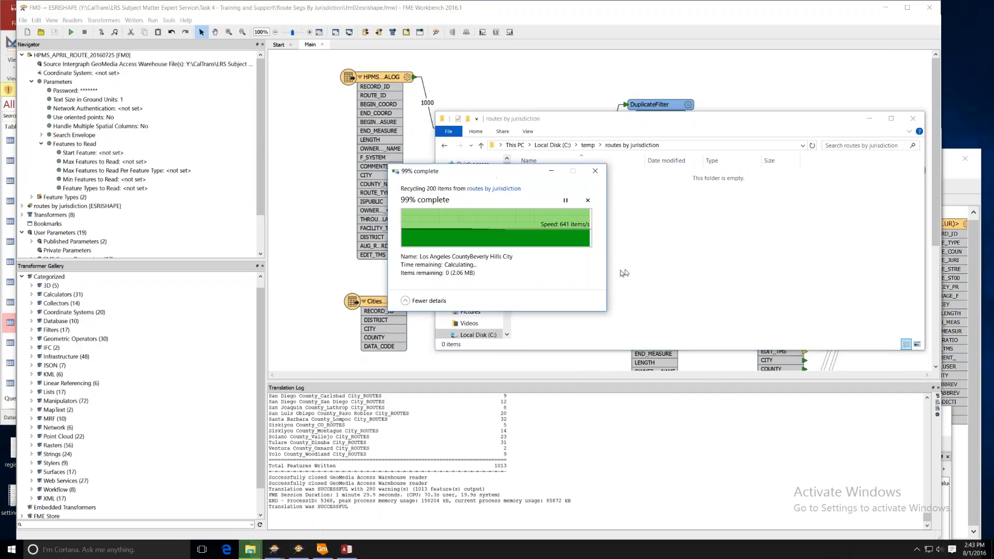
left_click(589, 85)
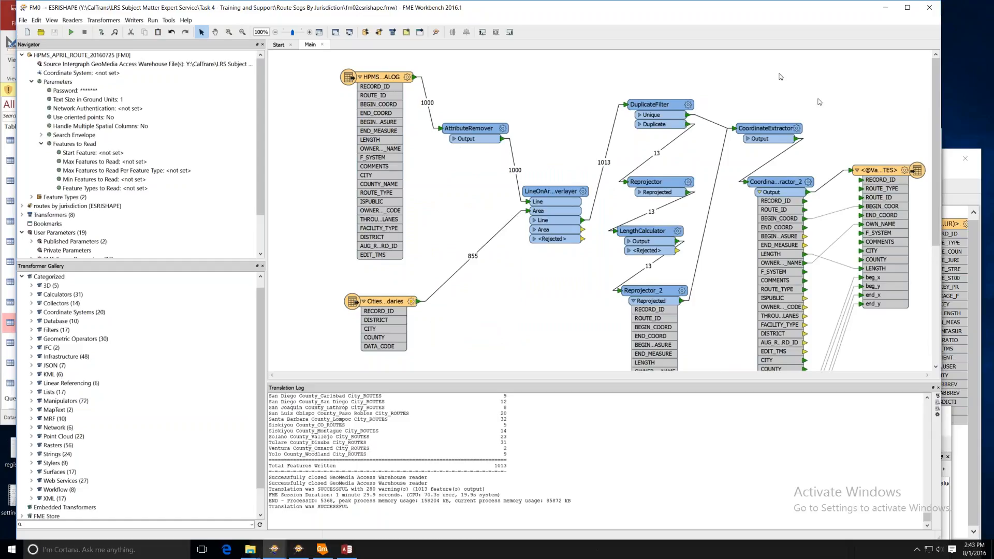
- Move the shapefile writer feature type slightly lower, and run the workspace briefly before stopping the translation
left_click_drag(877, 172, 877, 201)
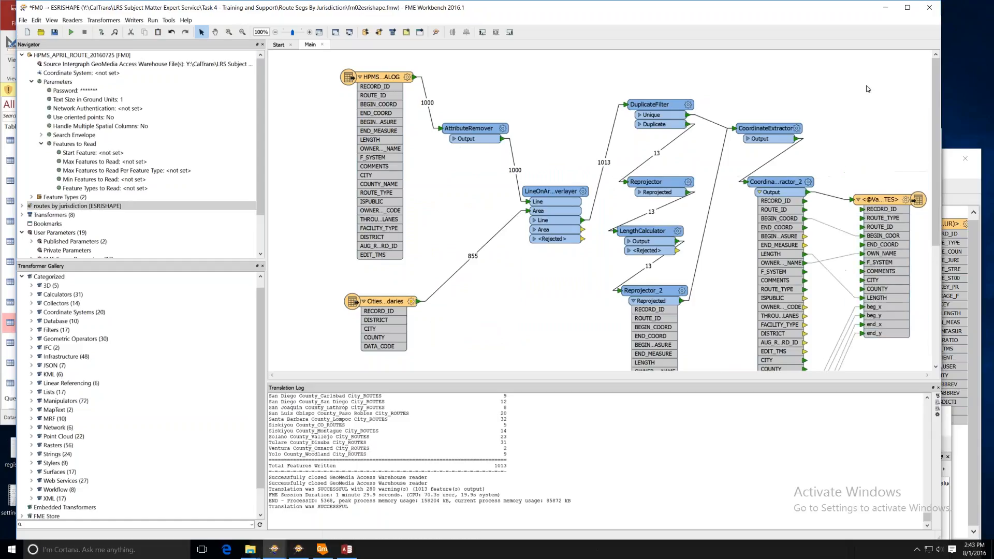
left_click(71, 32)
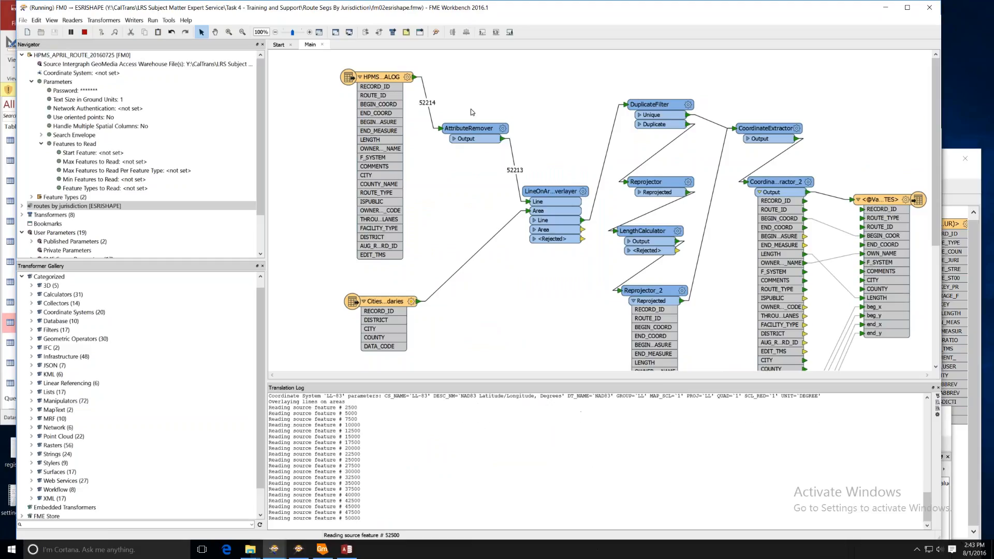
left_click(85, 32)
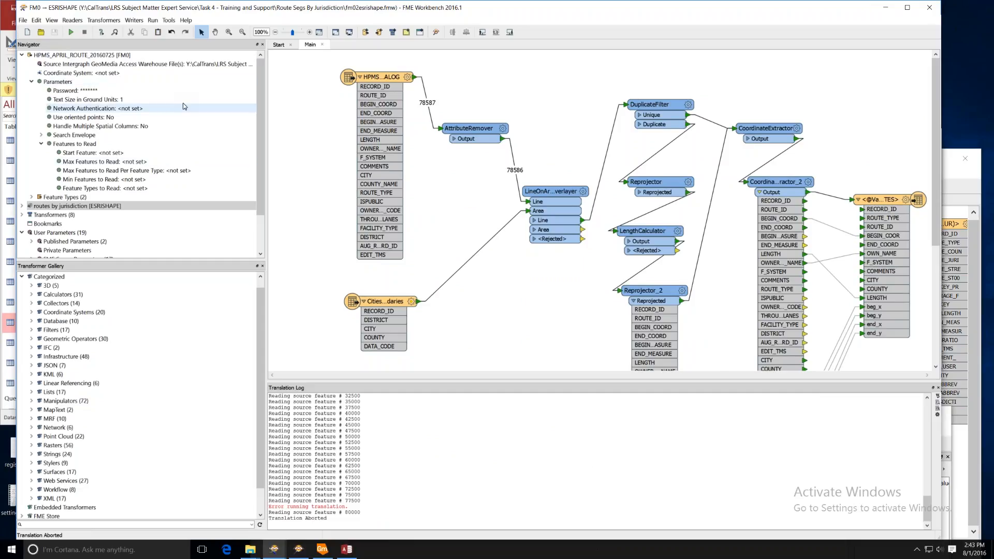
- Set the reader's Max Features to Read Per Feature Type to 1000, and run the saved workspace
mouse_move(263, 110)
left_mouse_down()
mouse_move(257, 191)
mouse_move(258, 112)
left_mouse_up()
left_click(171, 172)
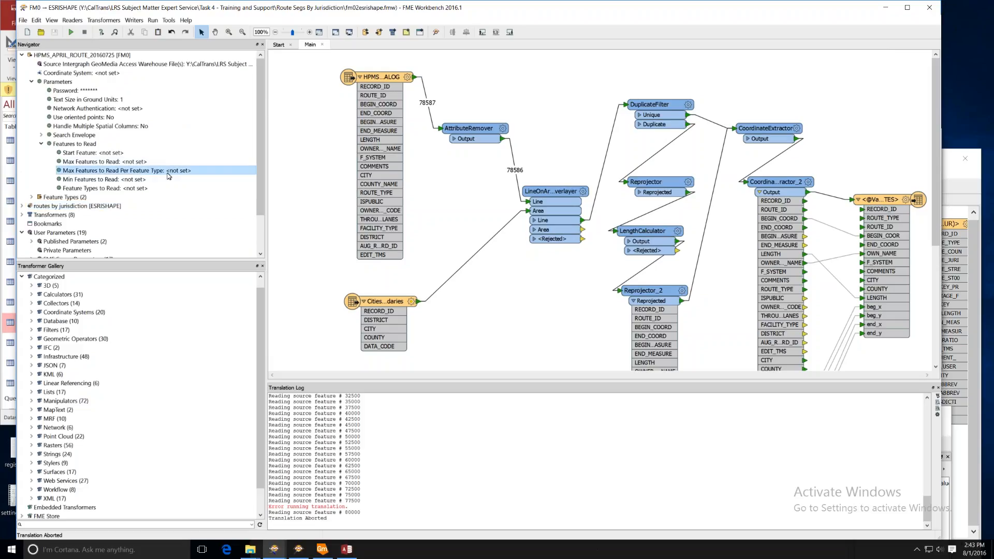
double_click(172, 171)
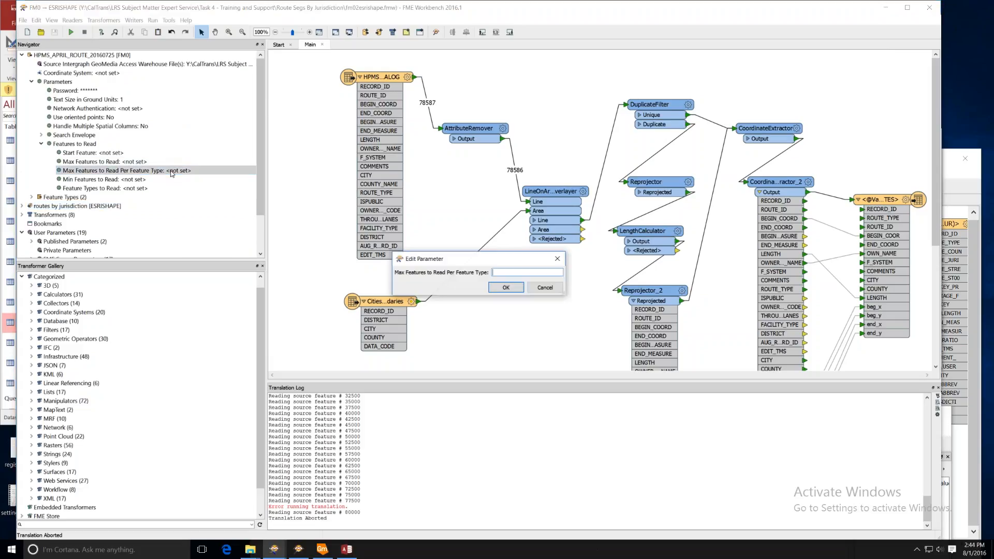
type("1000")
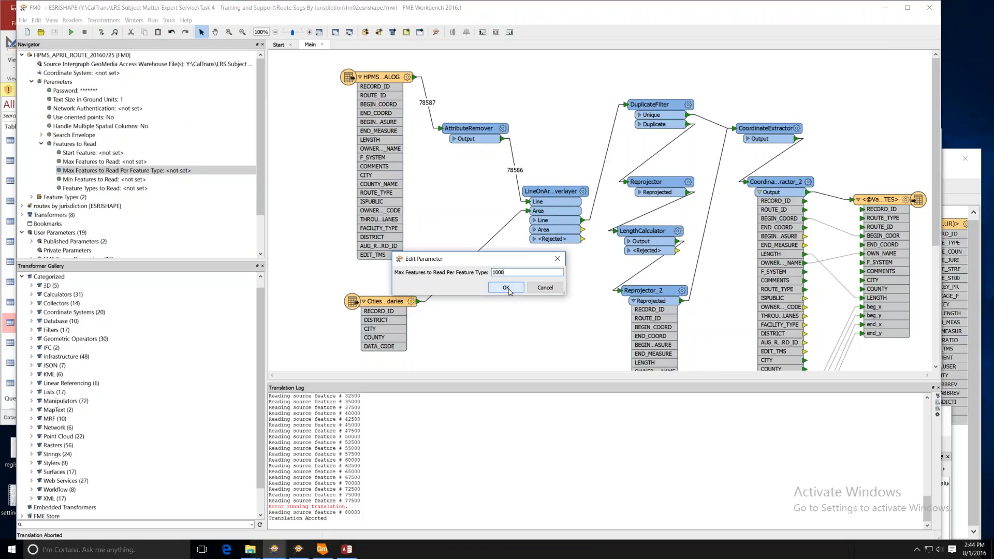
left_click(506, 287)
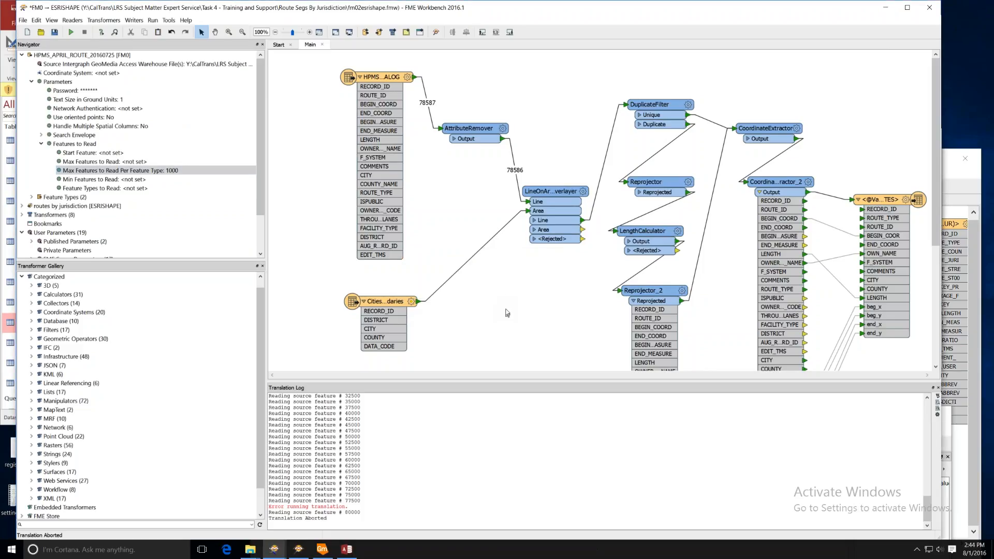
key("ctrl+s")
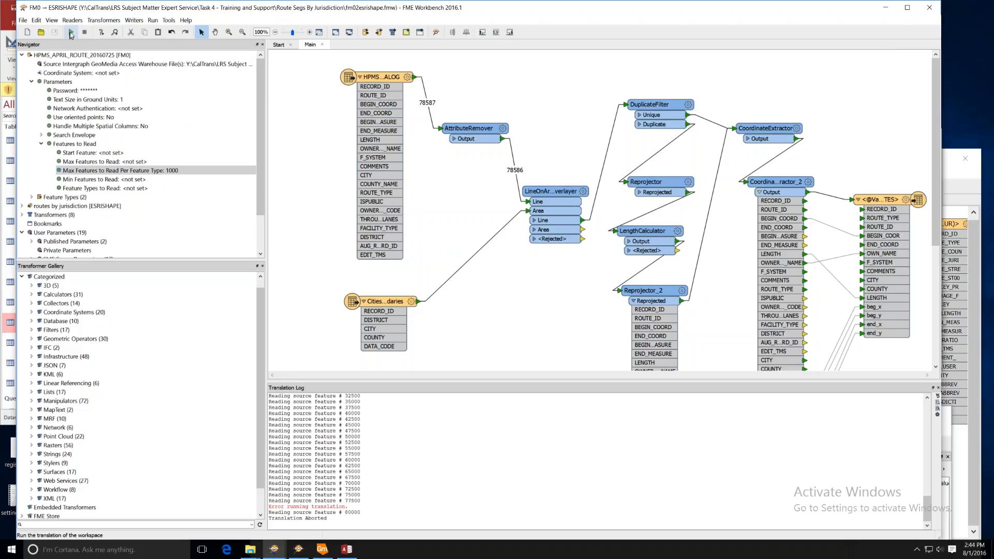
left_click(71, 32)
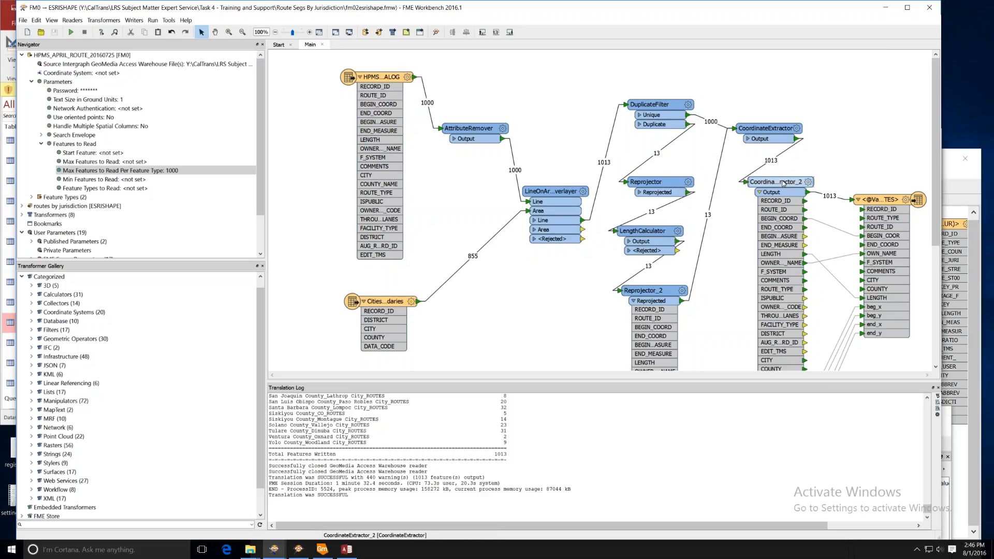
- Move CoordinateExtractor_2 and LineOnAreaOverlayer slightly lower and to the left on the canvas
left_click_drag(783, 183, 772, 213)
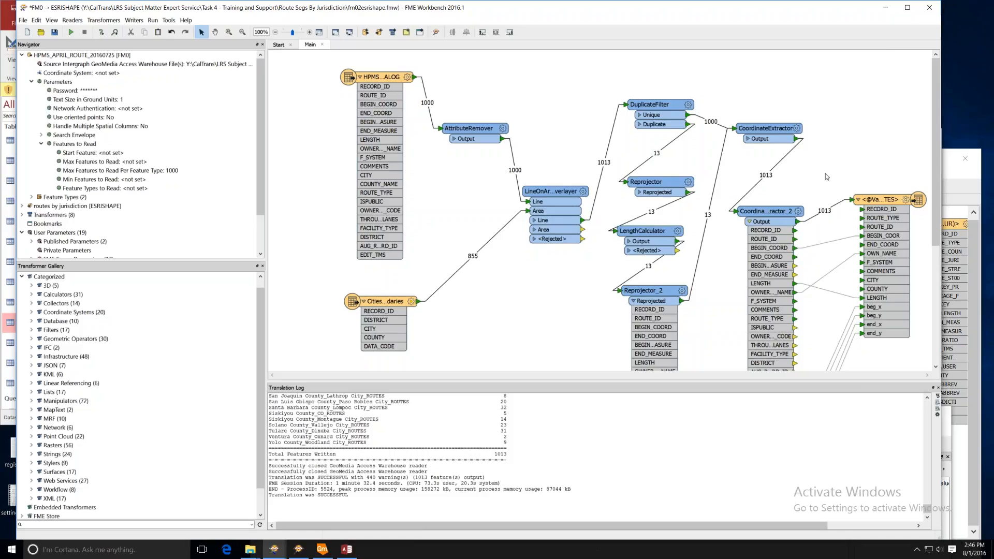
left_click(561, 192)
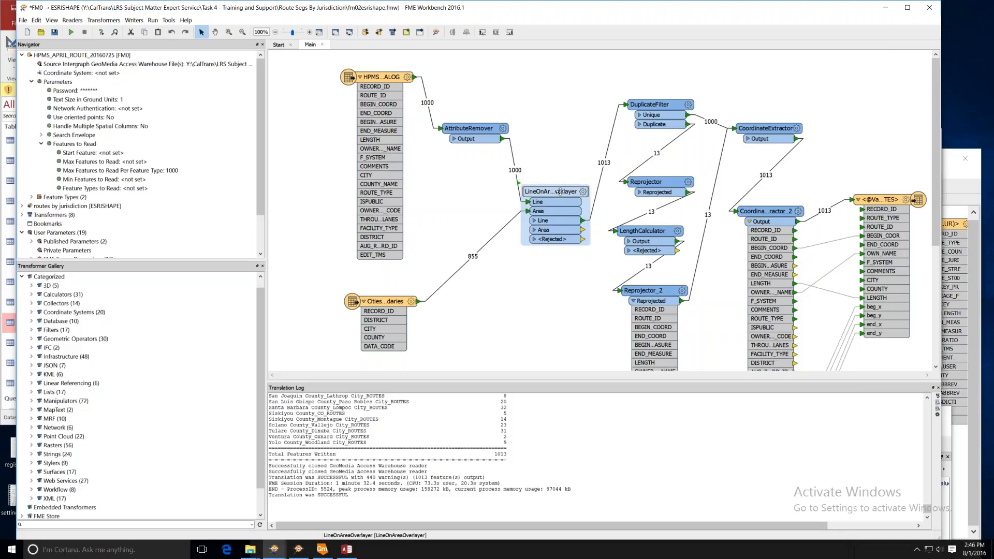
left_click_drag(561, 192, 548, 198)
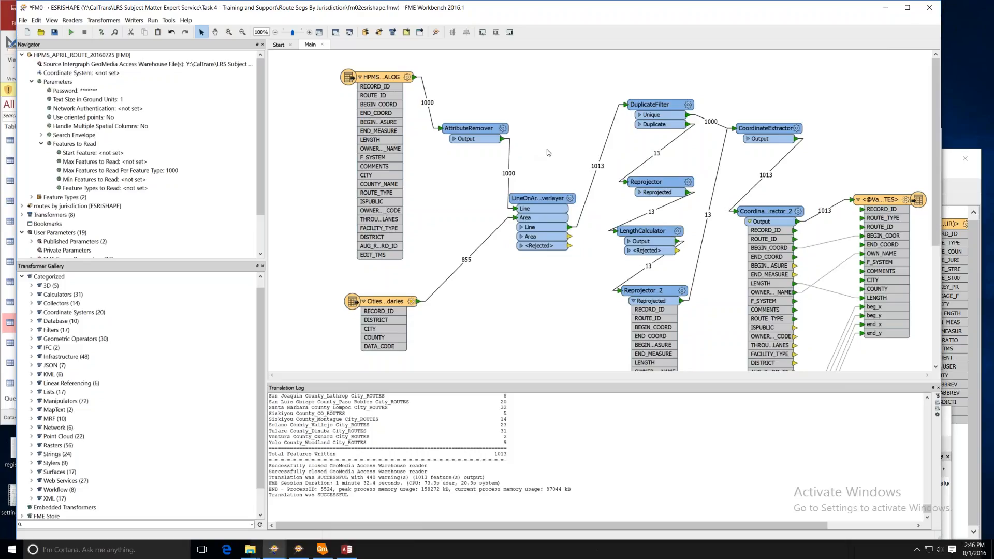
- Insert a SpatialRelator between AttributeRemover and LineOnAreaOverlayer, and connect the cities boundaries feature type to its Supplier port
type("spatial")
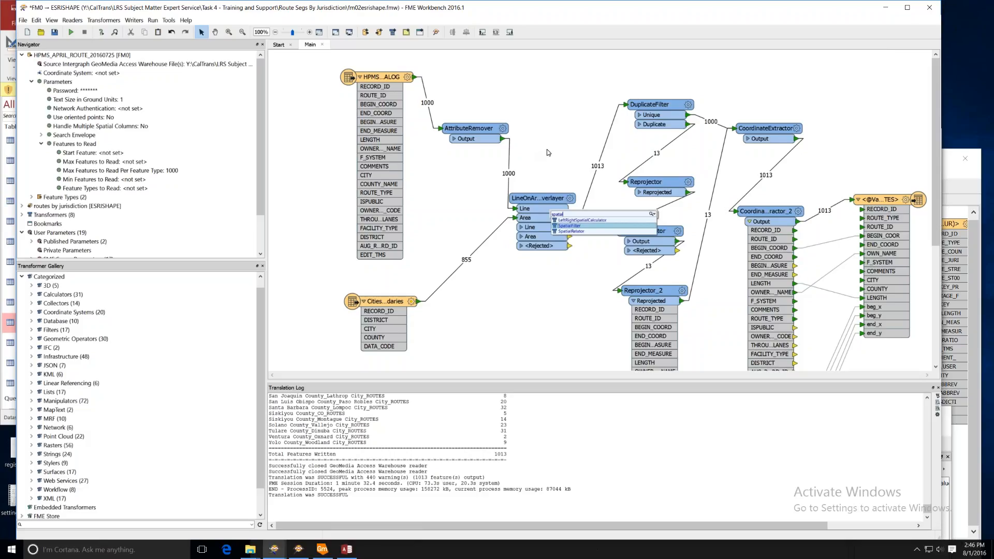
key("Down")
key("Return")
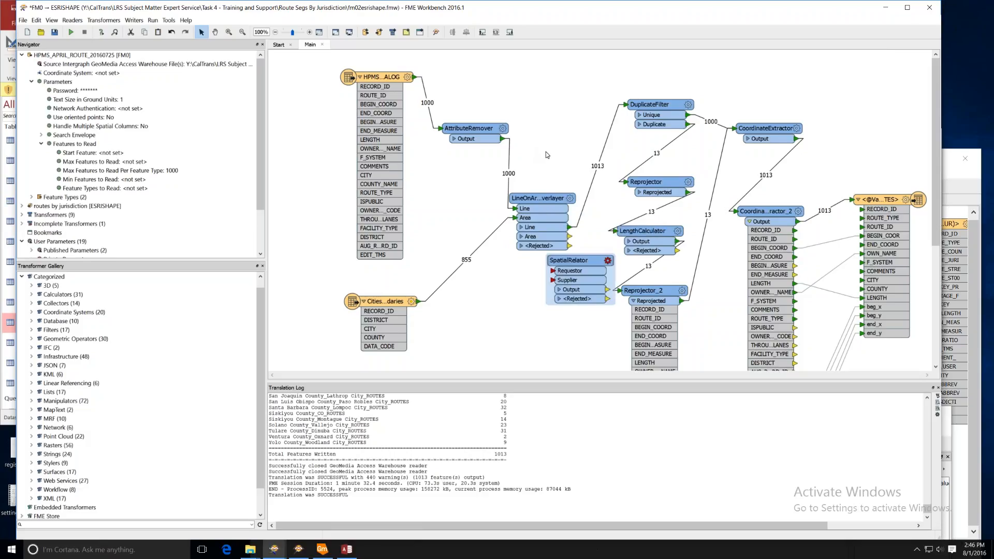
left_click_drag(573, 260, 549, 142)
left_click_drag(543, 206, 564, 239)
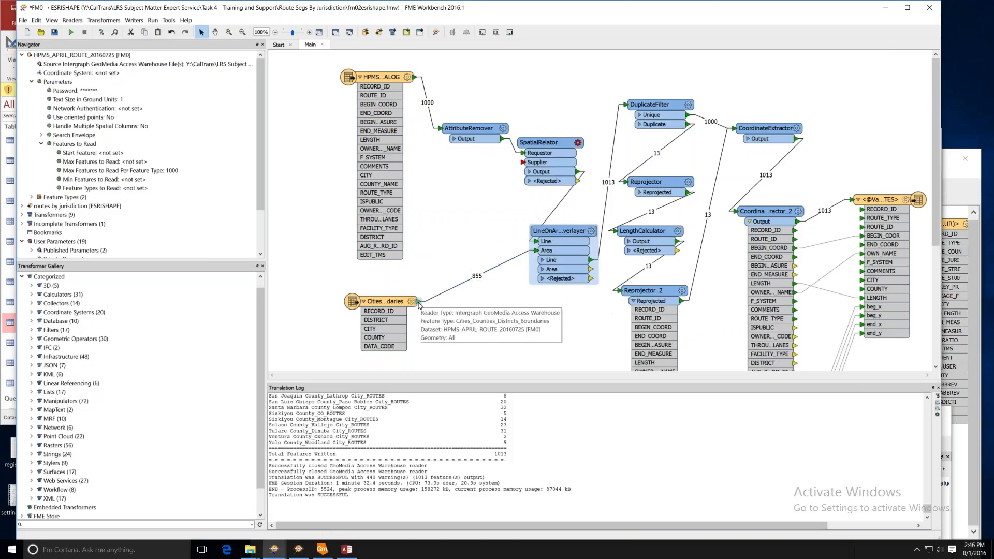
left_click_drag(418, 305, 527, 173)
left_click_drag(561, 234, 535, 271)
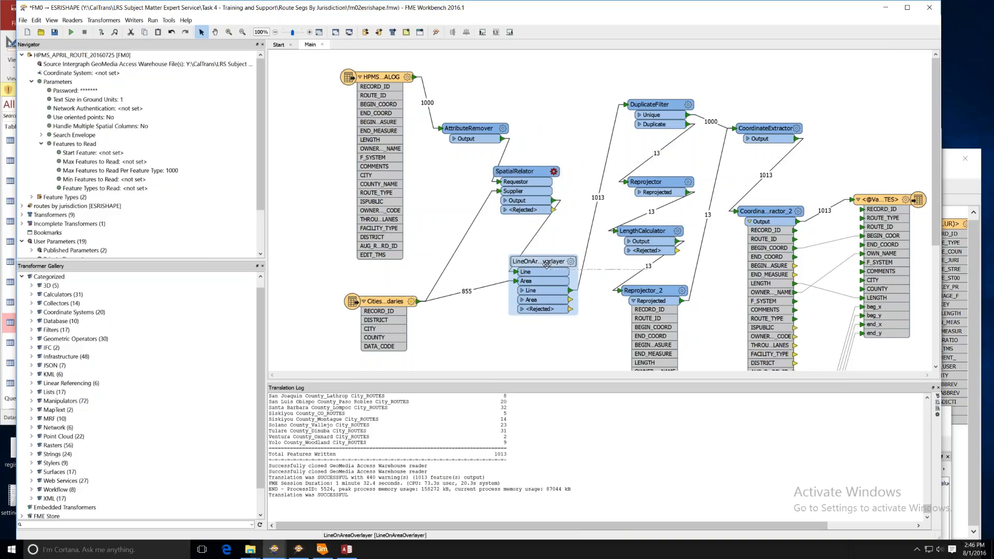
- Review the SpatialRelator's parameters, available tests and help page without changing any settings
double_click(517, 171)
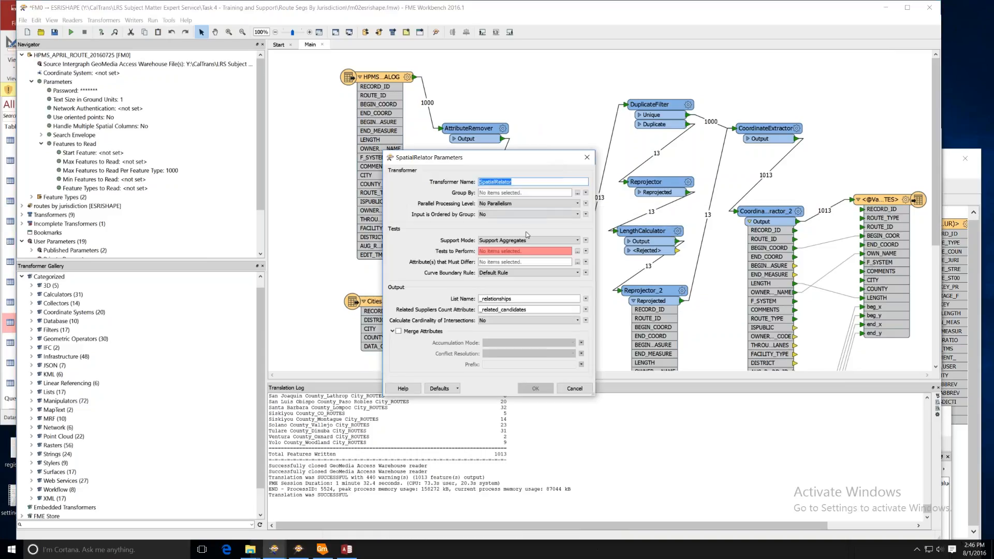
left_click(577, 251)
left_click_drag(545, 269, 545, 285)
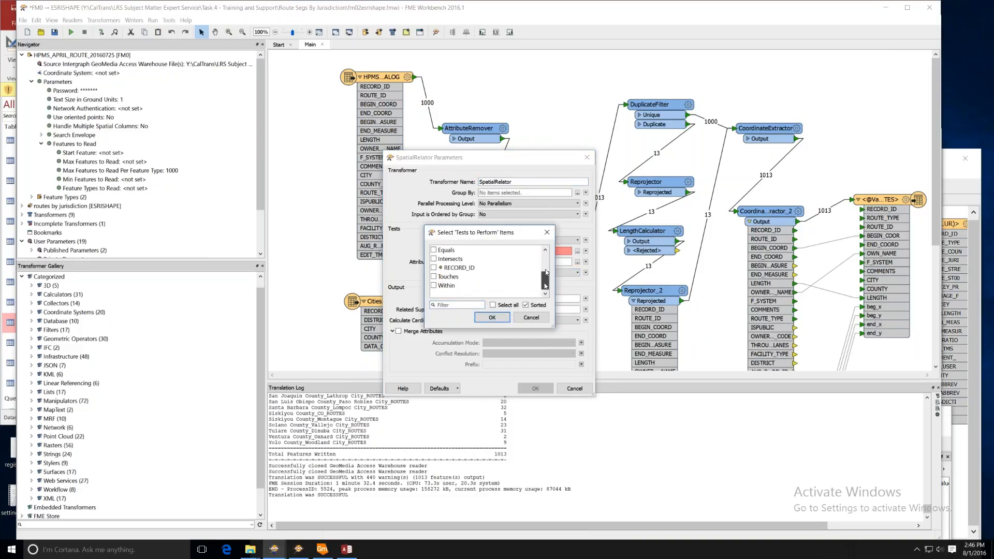
left_click(547, 232)
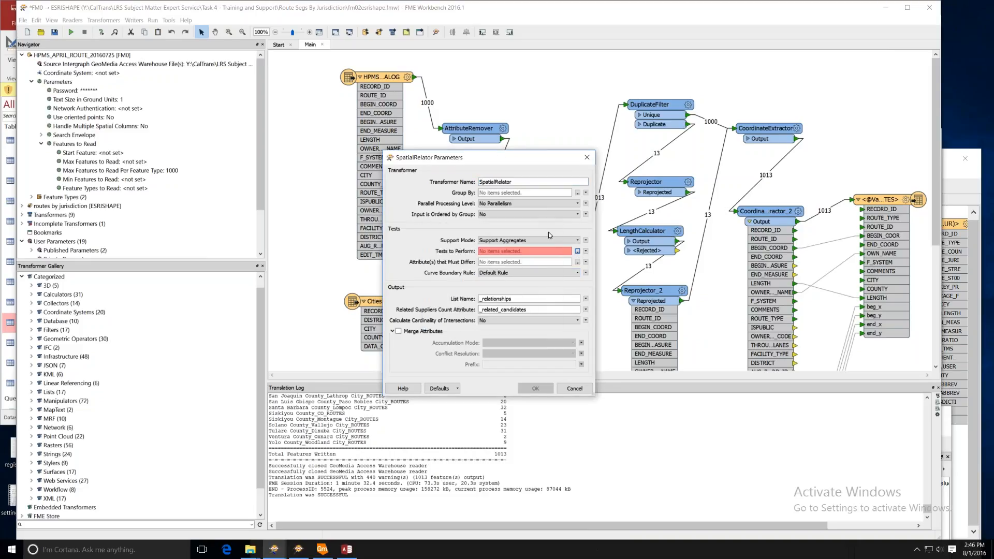
left_click(409, 389)
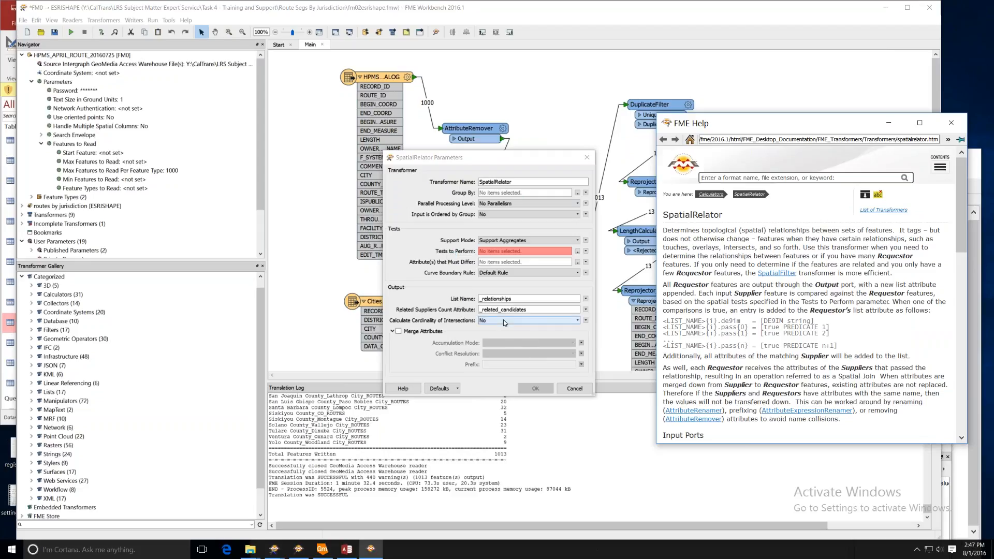
left_click(580, 390)
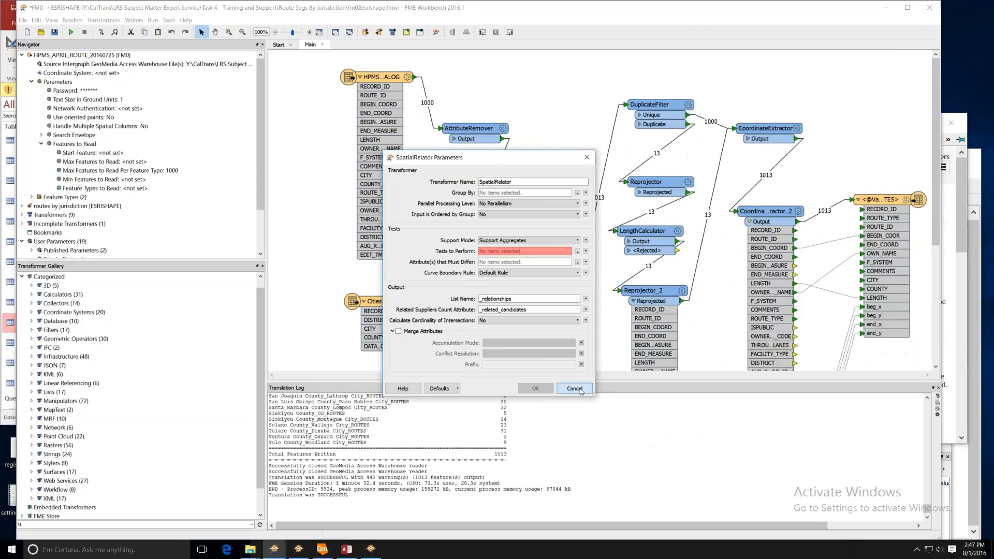
left_click(575, 389)
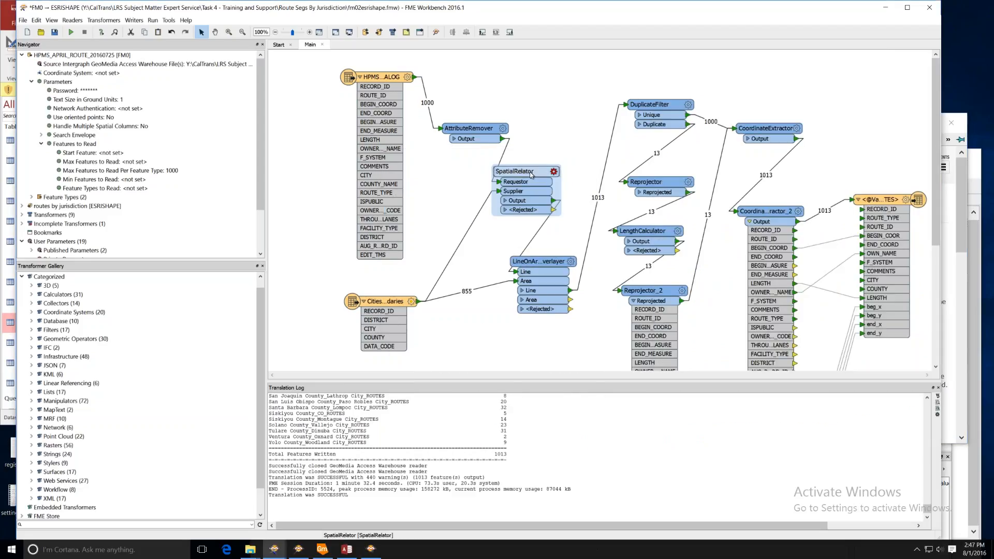
mouse_move(531, 174)
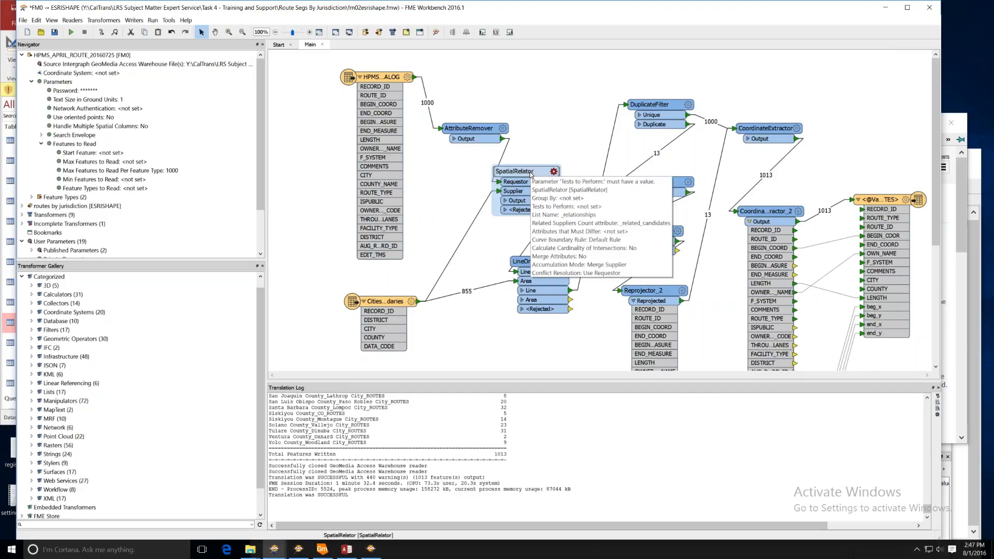
left_click(556, 337)
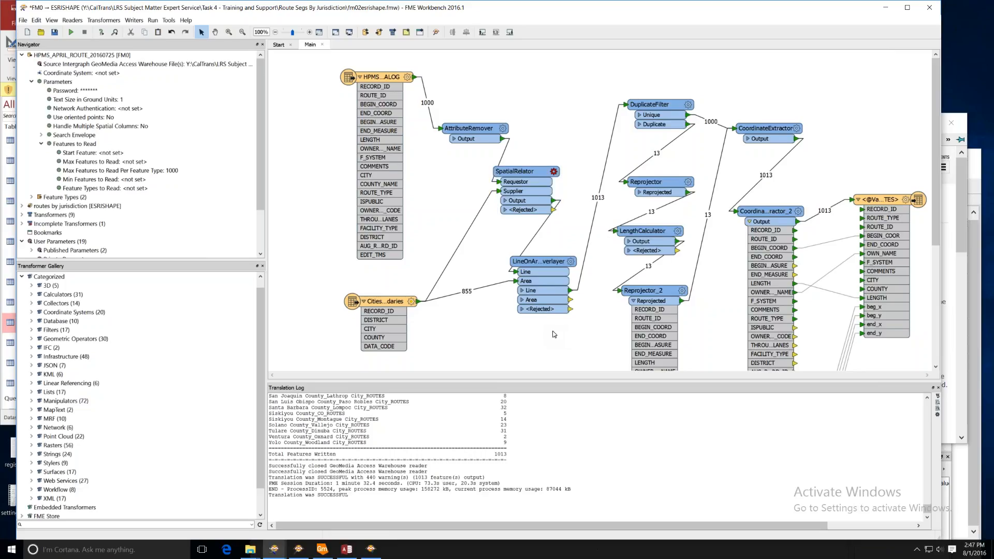
- Undo the SpatialRelator's placement and connections, and delete the transformer from the workspace
key("ctrl+z")
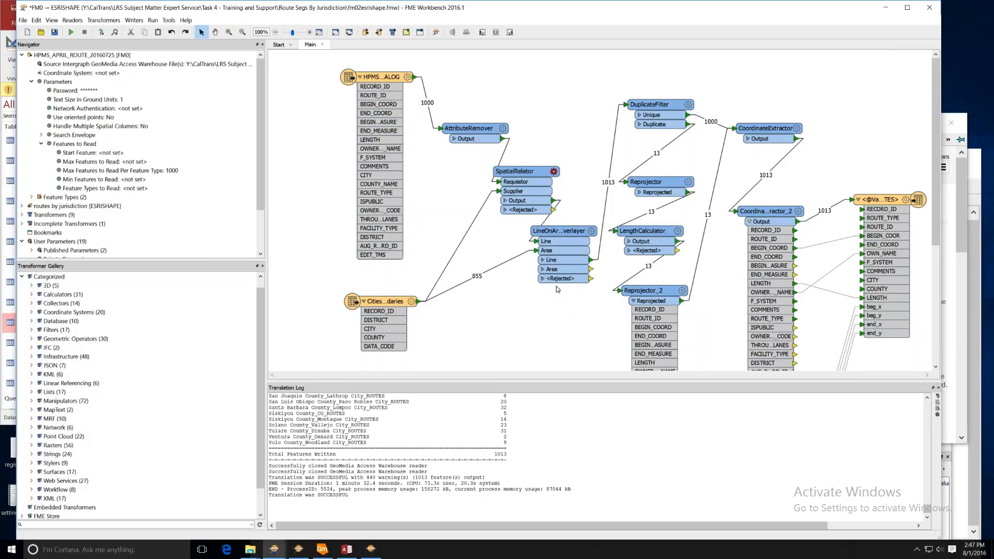
key("ctrl+z")
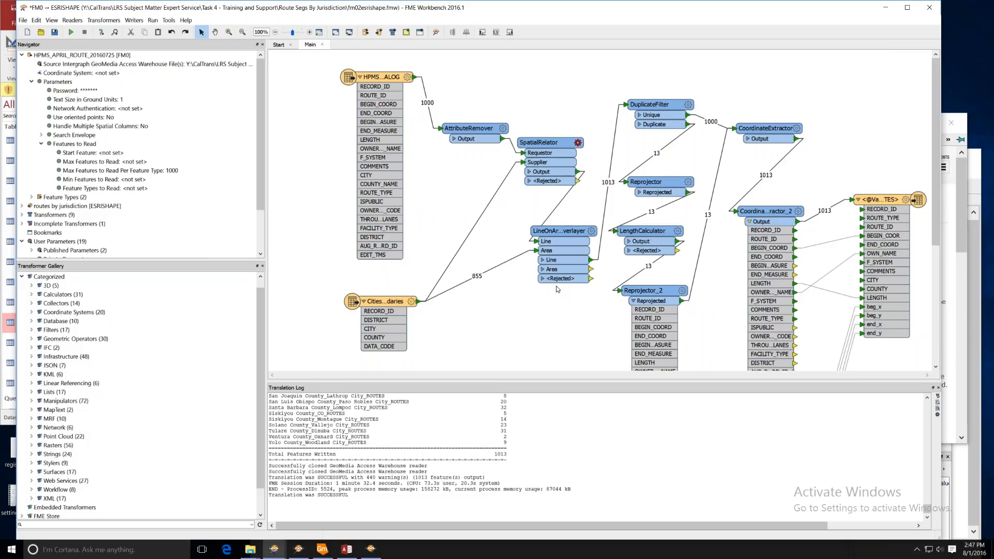
key("ctrl+z")
key("ctrl+z")
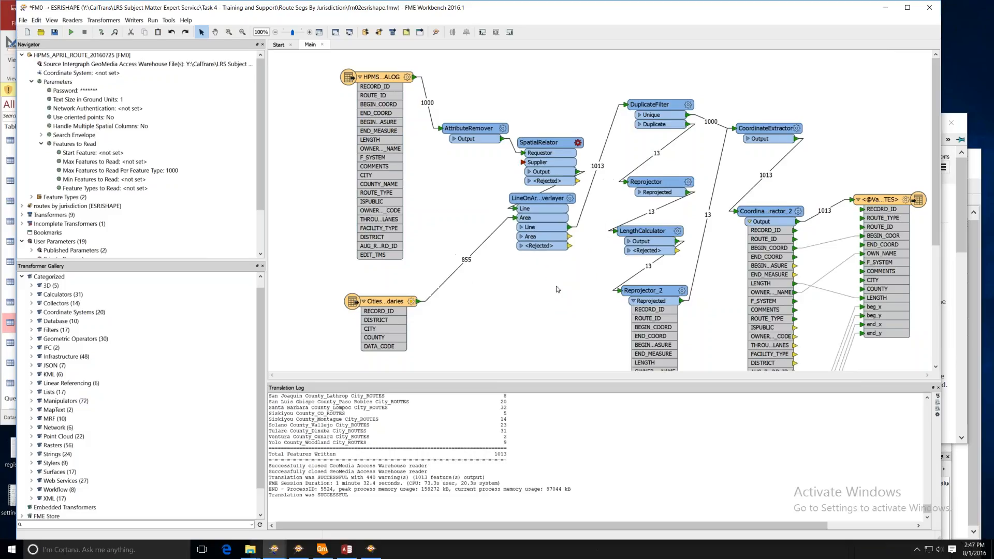
key("ctrl+z")
key("ctrl+z")
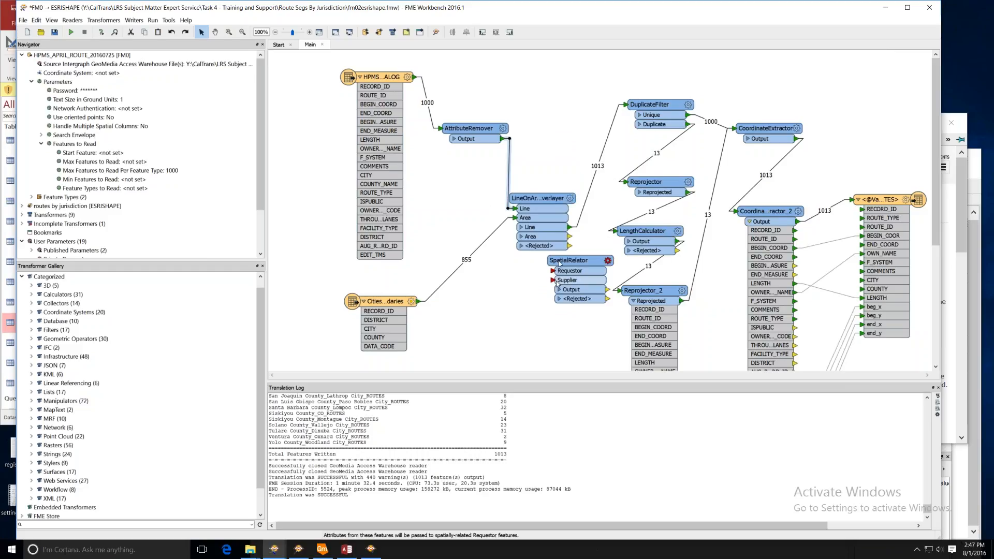
key("ctrl+z")
right_click(491, 308)
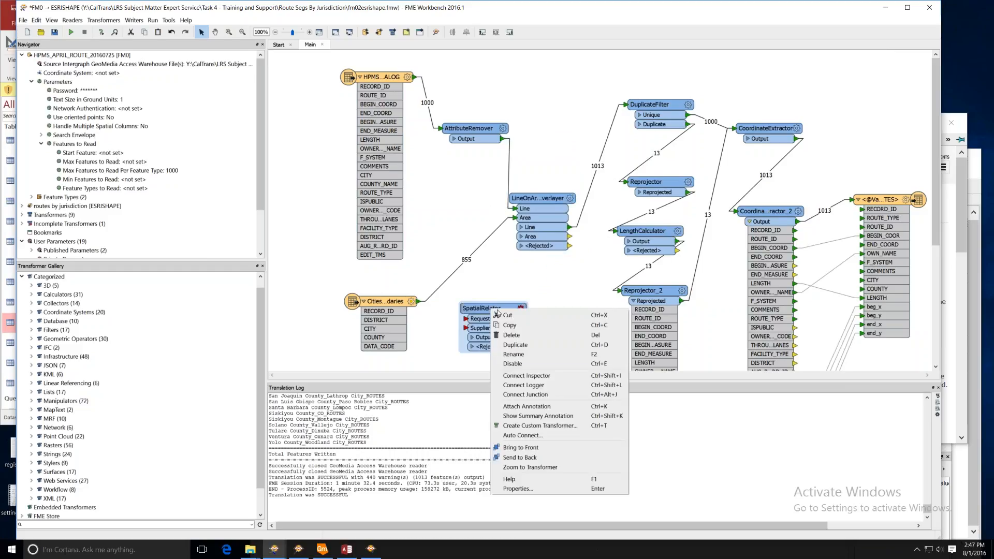
left_click(521, 333)
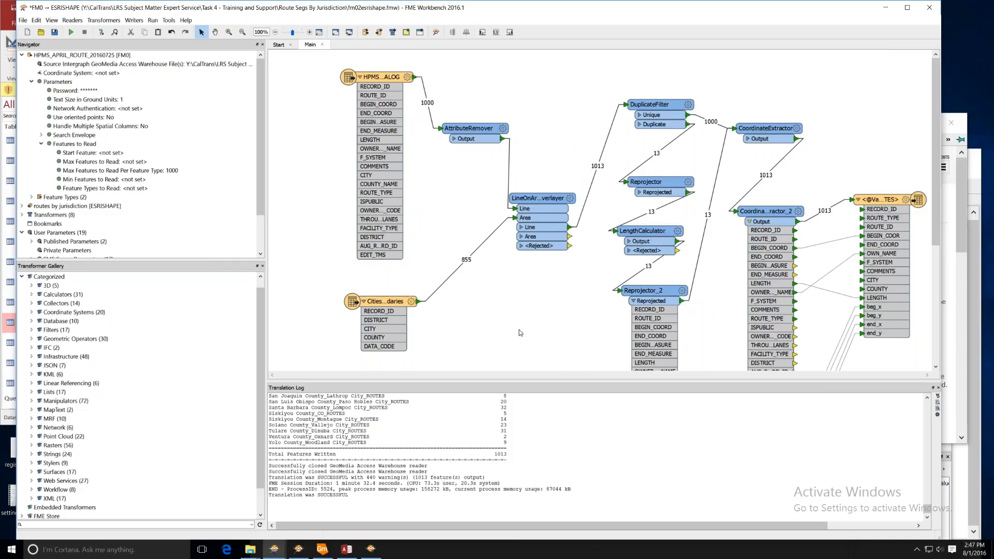
- Review the LineOnAreaOverlayer parameters and read its help page, including the usage notes and line-splitting example
left_click(570, 198)
left_click(404, 329)
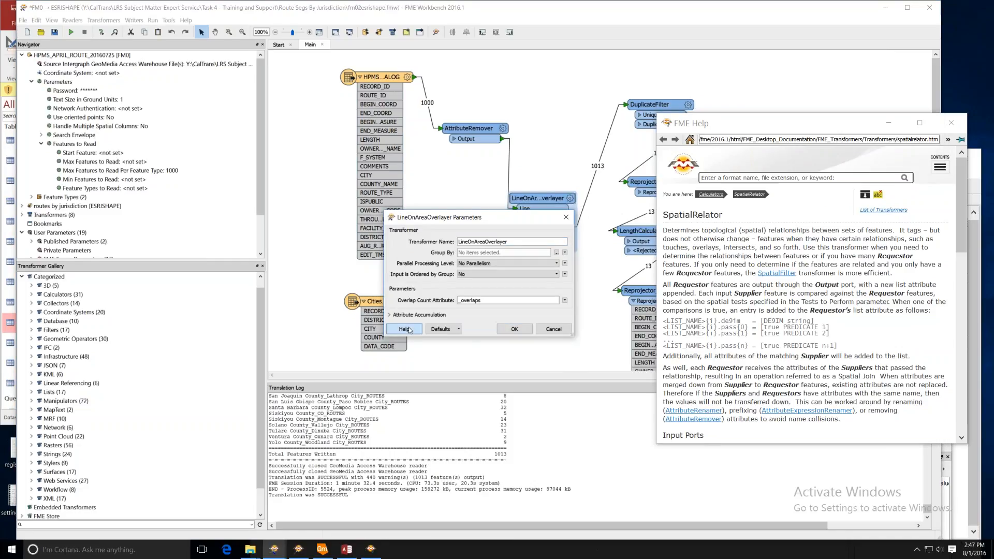
left_click_drag(754, 127, 518, 71)
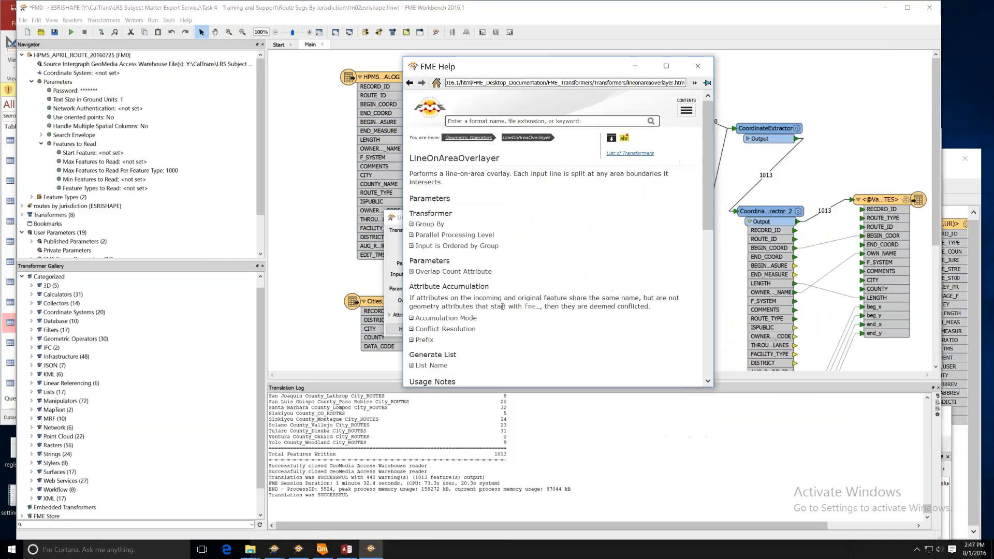
scroll(570, 338, "down", 6)
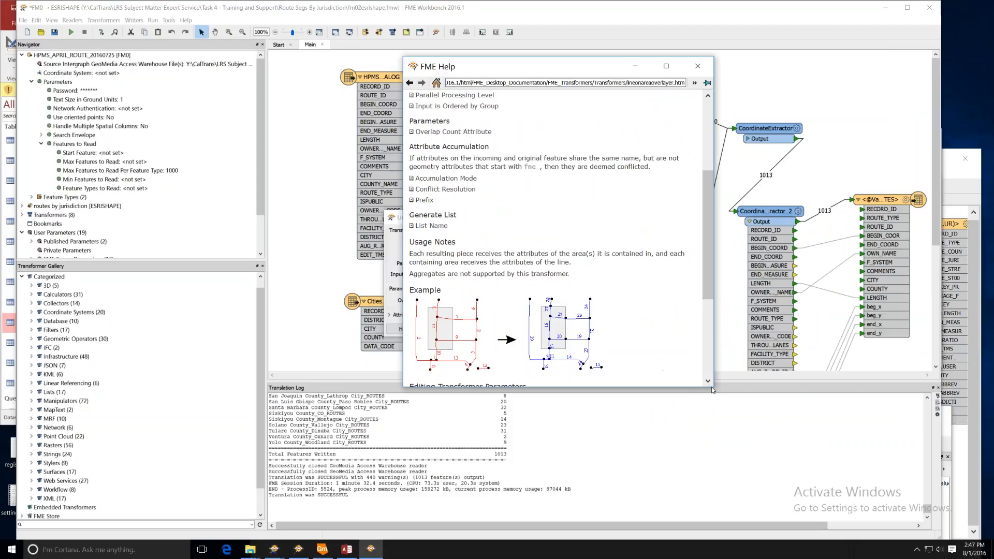
left_click_drag(715, 388, 751, 479)
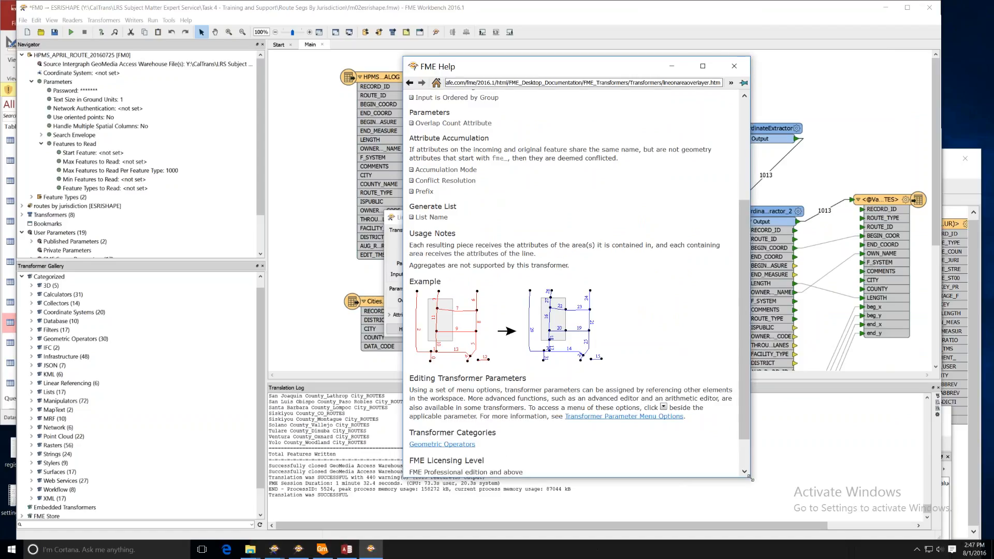
left_click_drag(752, 479, 749, 517)
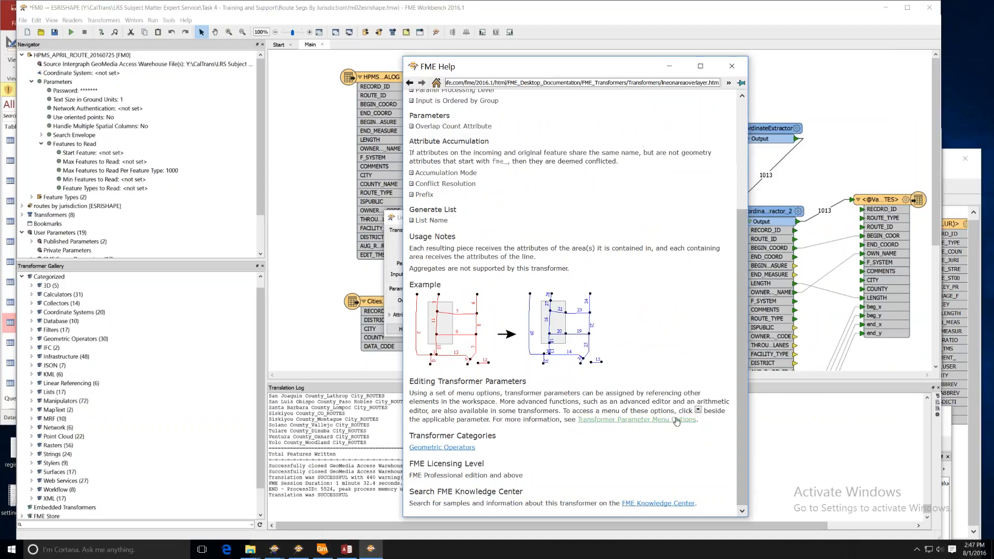
scroll(665, 393, "up", 1)
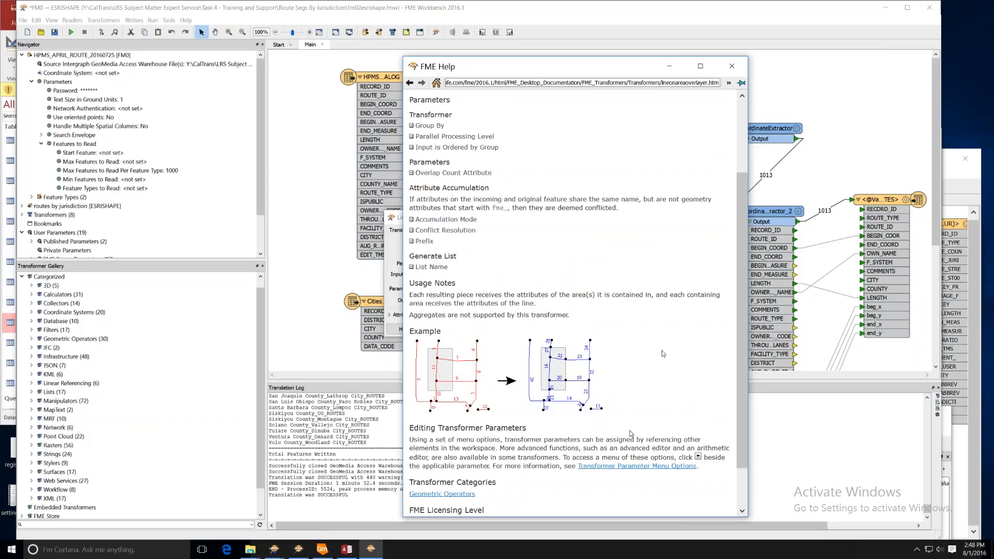
left_click(824, 184)
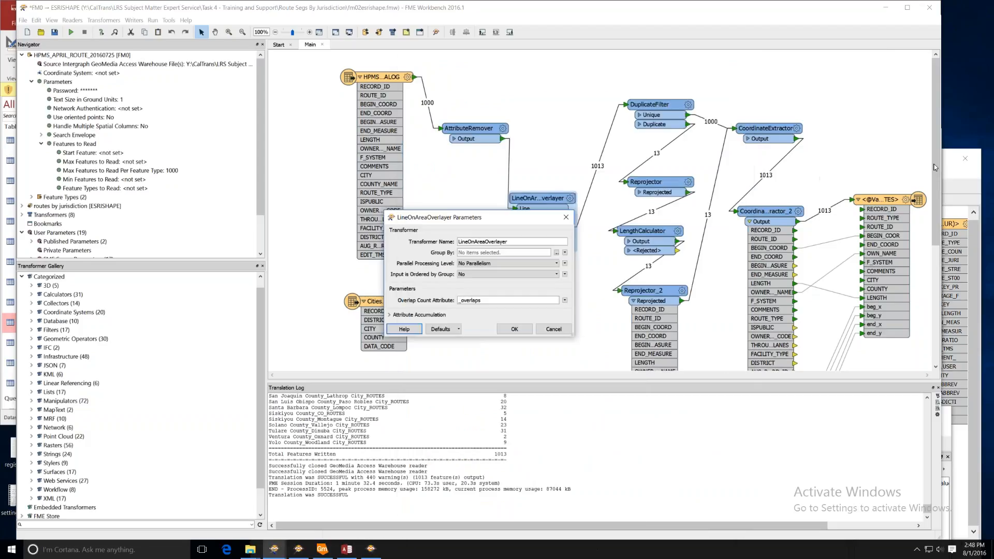
left_click(518, 329)
left_click_drag(936, 228, 937, 255)
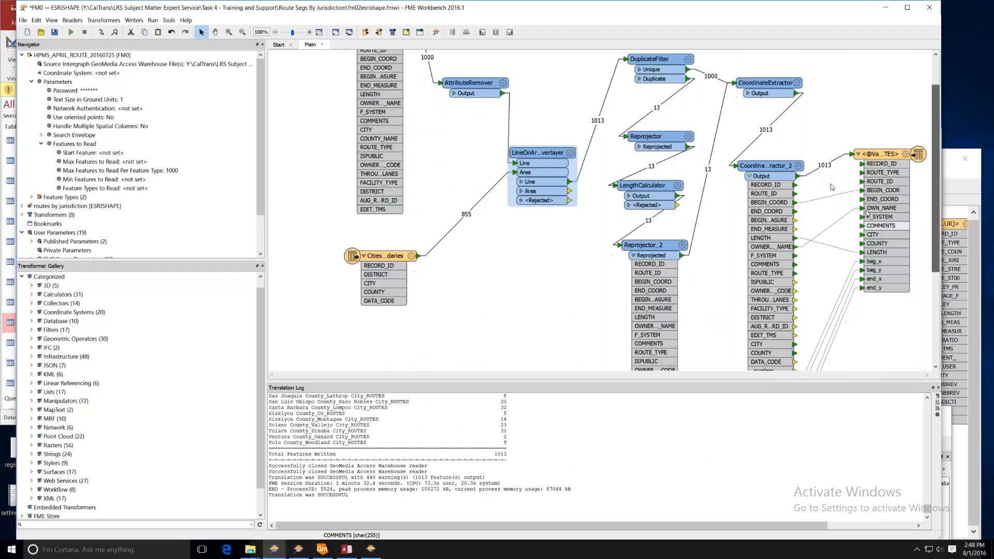
- Collapse the second CoordinateExtractor's output attribute list and move the first CoordinateExtractor down to just above it
left_click(750, 176)
left_click_drag(767, 94, 767, 136)
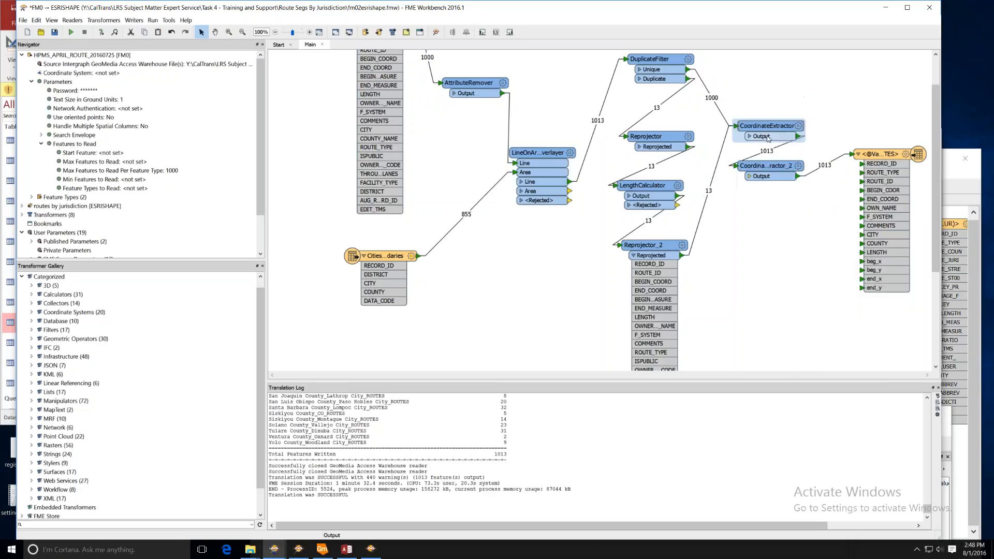
left_click(753, 246)
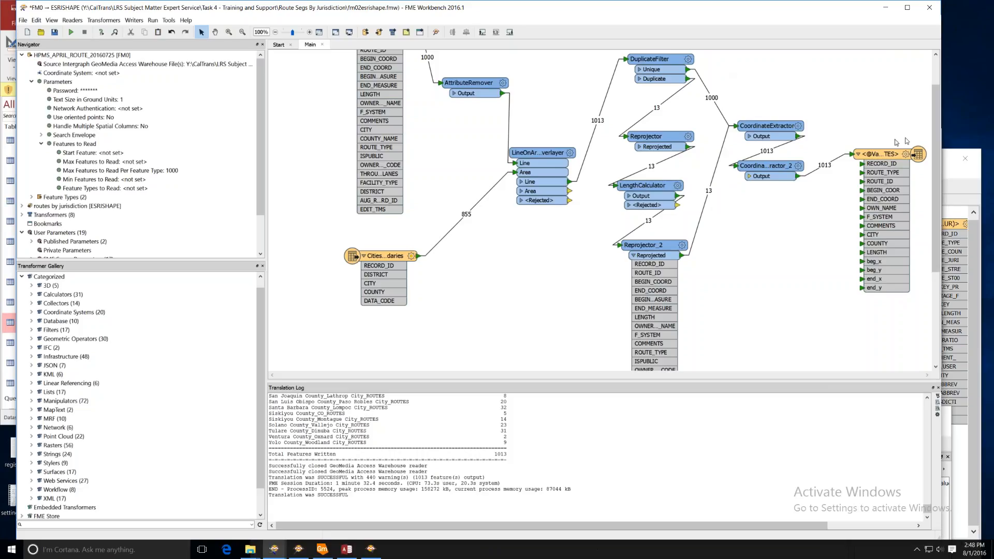
- Collapse Reprojector_2's output attribute list and line up Reprojector_2 and LengthCalculator vertically beneath the first Reprojector
left_click_drag(936, 117, 940, 82)
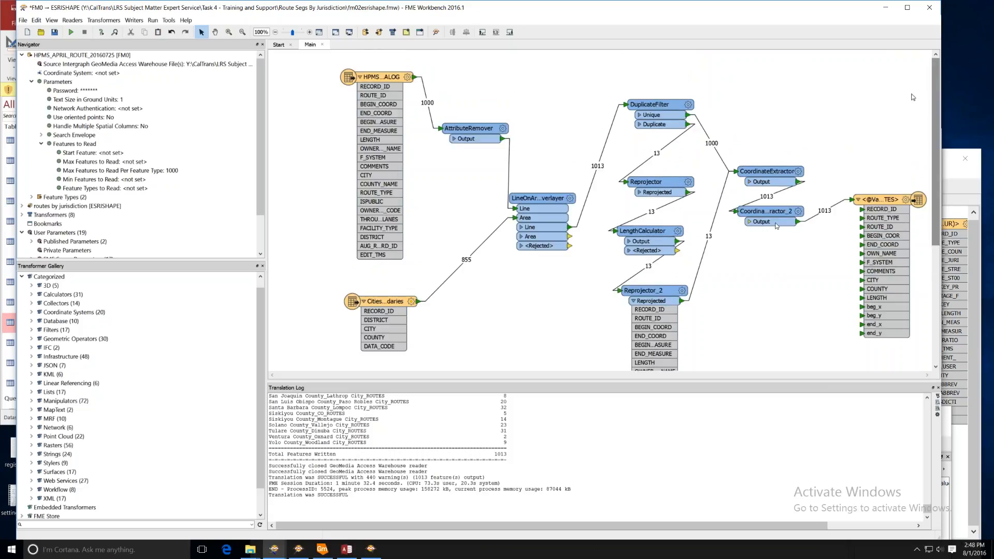
left_click(640, 300)
left_click_drag(640, 299, 656, 326)
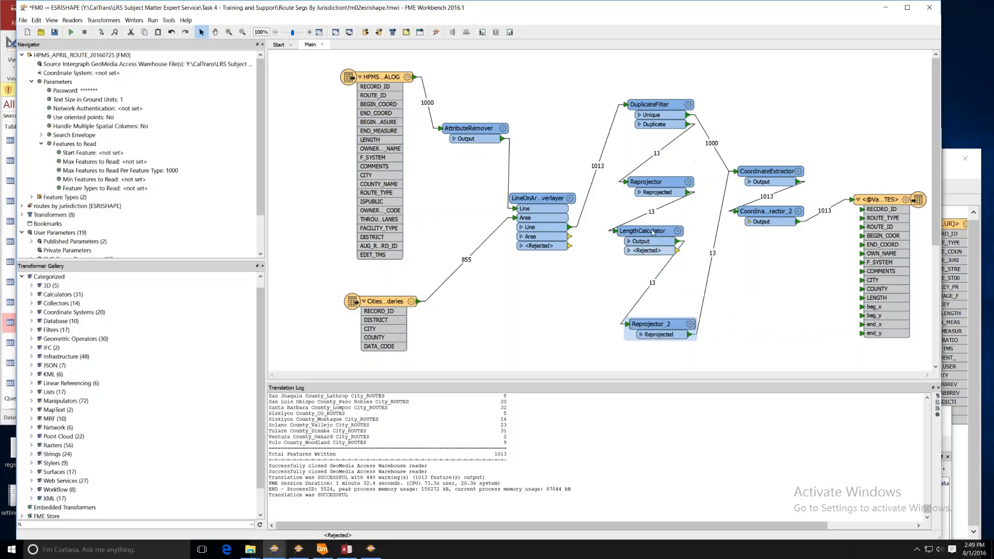
left_click_drag(652, 231, 652, 245)
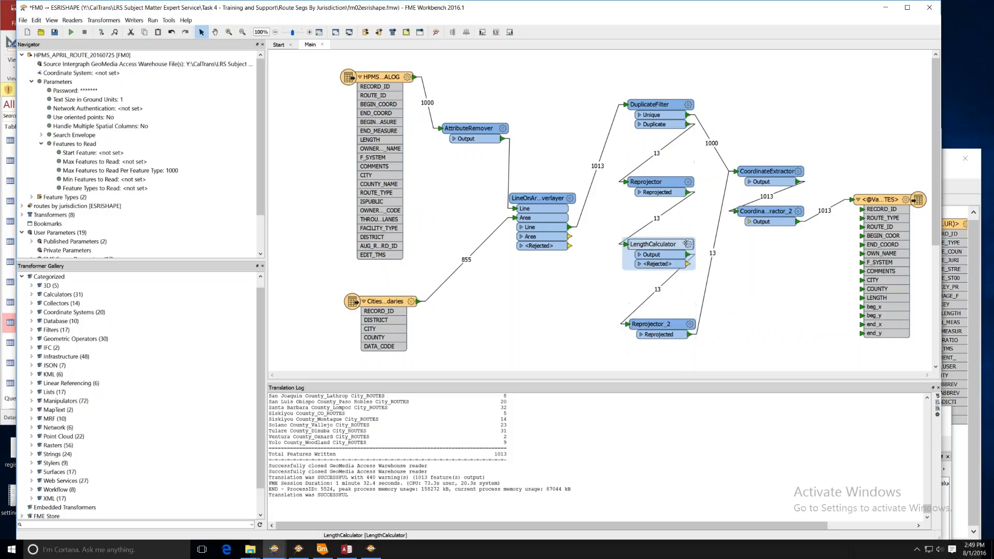
left_click(757, 306)
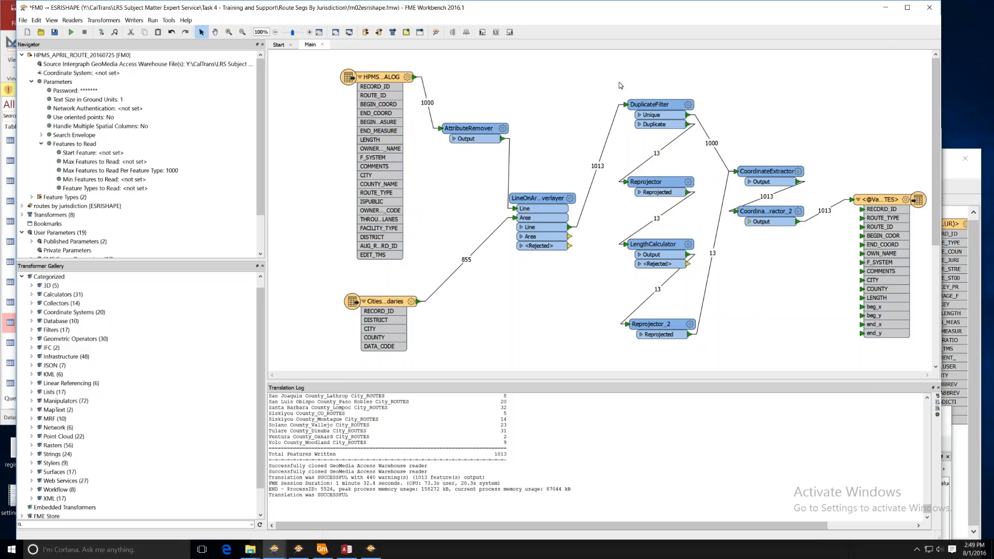
- Connect the LineOnAreaOverlayer's Line output directly to the first CoordinateExtractor's input
left_click_drag(598, 79, 784, 356)
left_click(785, 322)
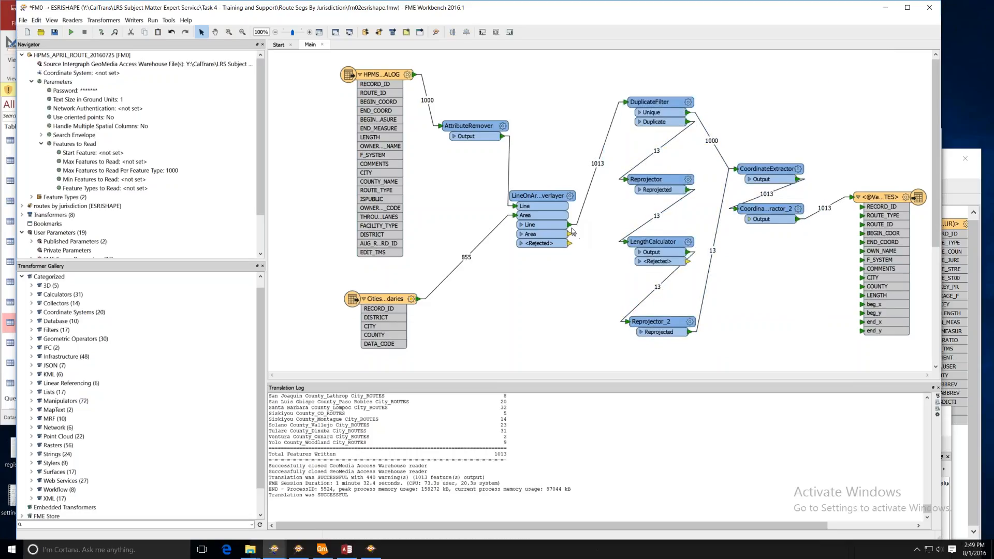
left_click_drag(569, 225, 725, 238)
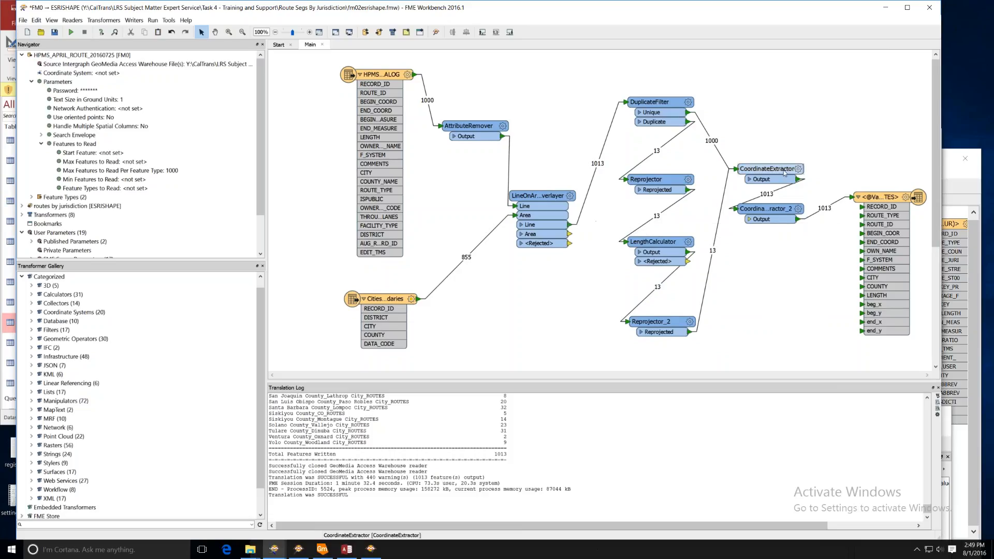
left_click(836, 205)
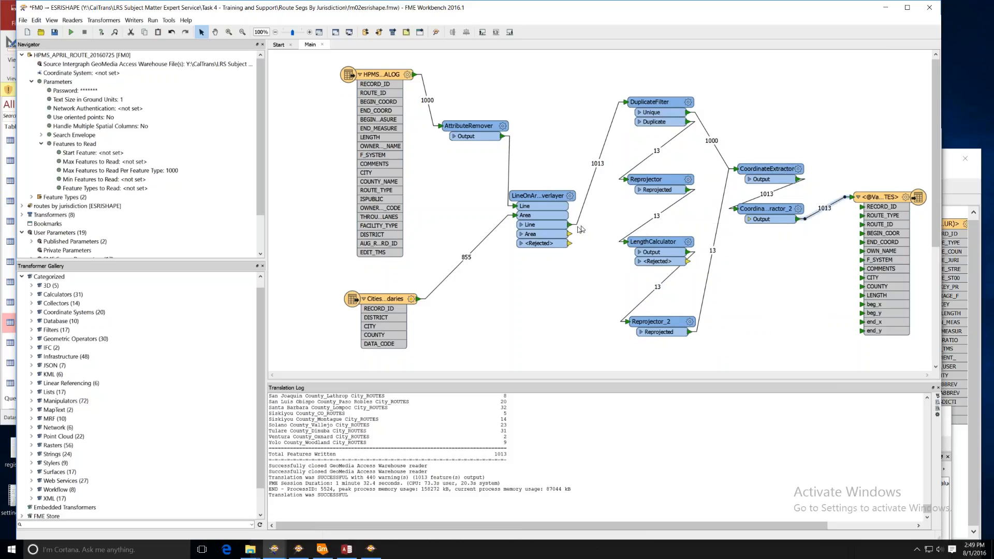
mouse_move(570, 226)
left_mouse_down()
mouse_move(713, 196)
mouse_move(731, 169)
left_mouse_up()
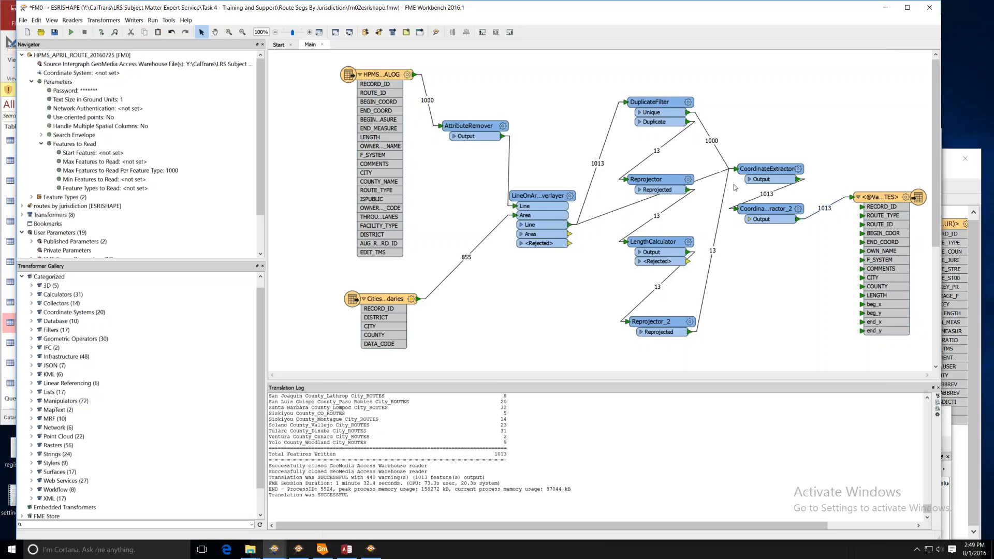
- Delete the connections from Reprojector_2 to CoordinateExtractor, LineOnAreaOverlayer to DuplicateFilter, and DuplicateFilter's Unique port to CoordinateExtractor
left_click(717, 231)
right_click(717, 231)
left_click(739, 237)
left_click(595, 171)
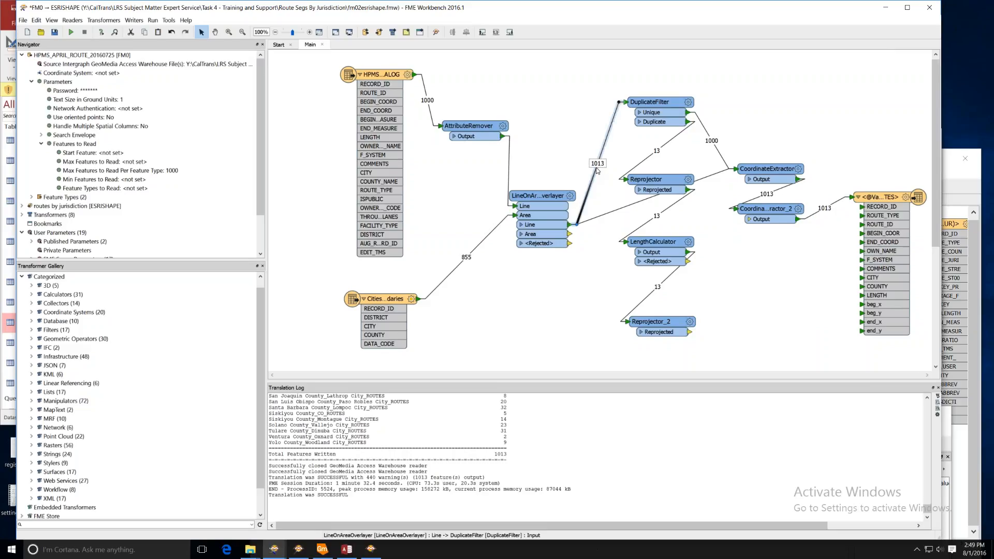
right_click(596, 171)
left_click(620, 176)
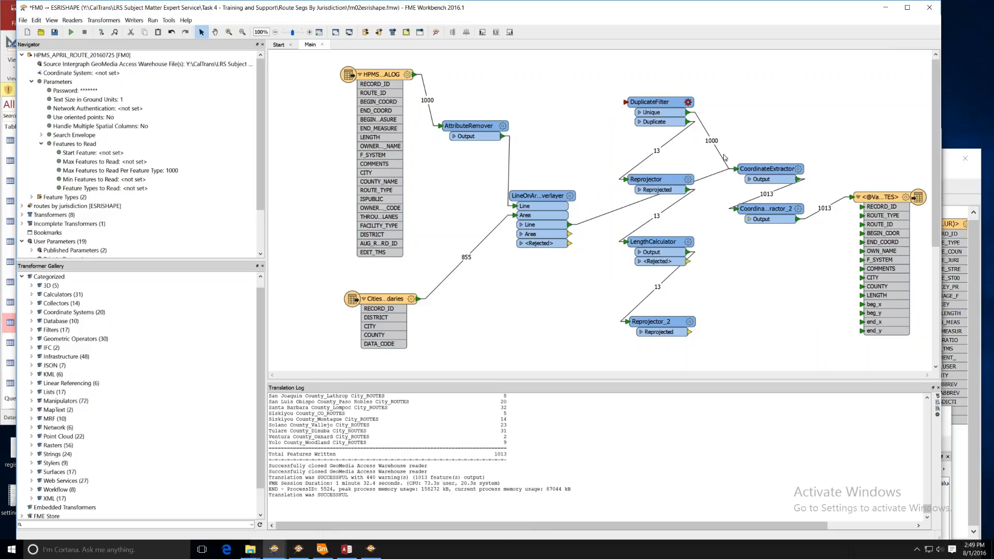
left_click(723, 155)
right_click(722, 154)
left_click(745, 160)
- Stack the disconnected DuplicateFilter, Reprojector, LengthCalculator and Reprojector_2 compactly, and place the LineOnAreaOverlayer below them
left_click_drag(667, 179, 666, 145)
left_click_drag(661, 250, 638, 187)
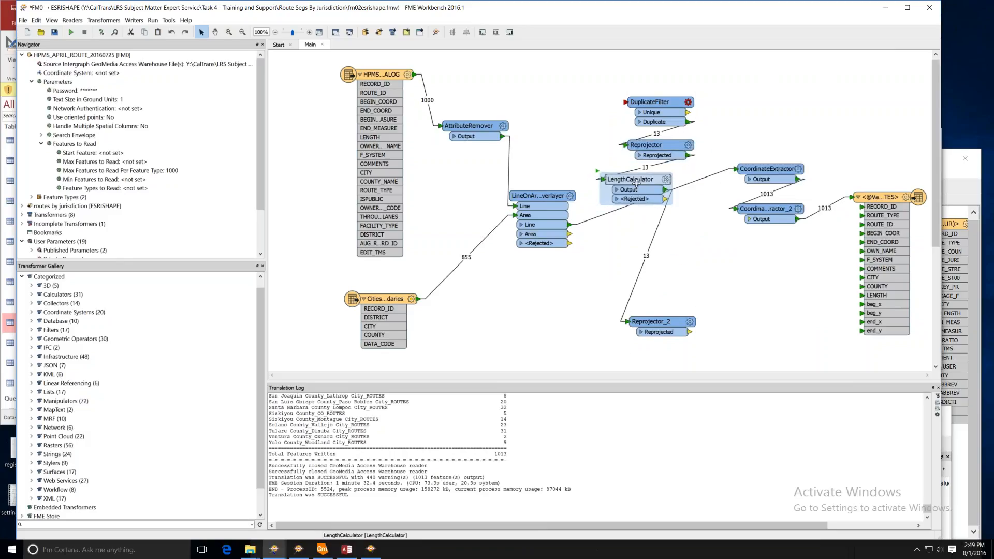
left_click(657, 318)
left_click_drag(658, 315, 647, 229)
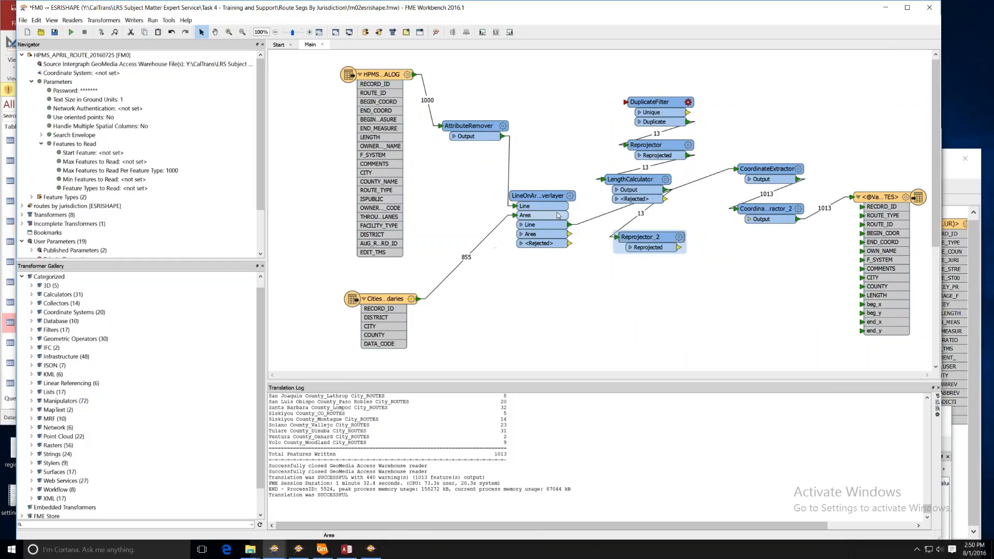
left_click_drag(554, 196, 642, 286)
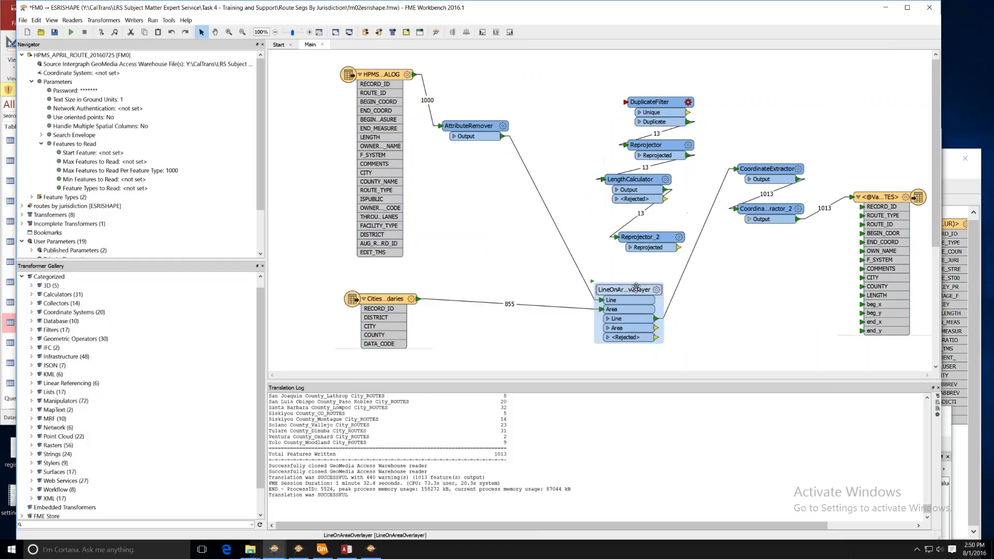
left_click(767, 282)
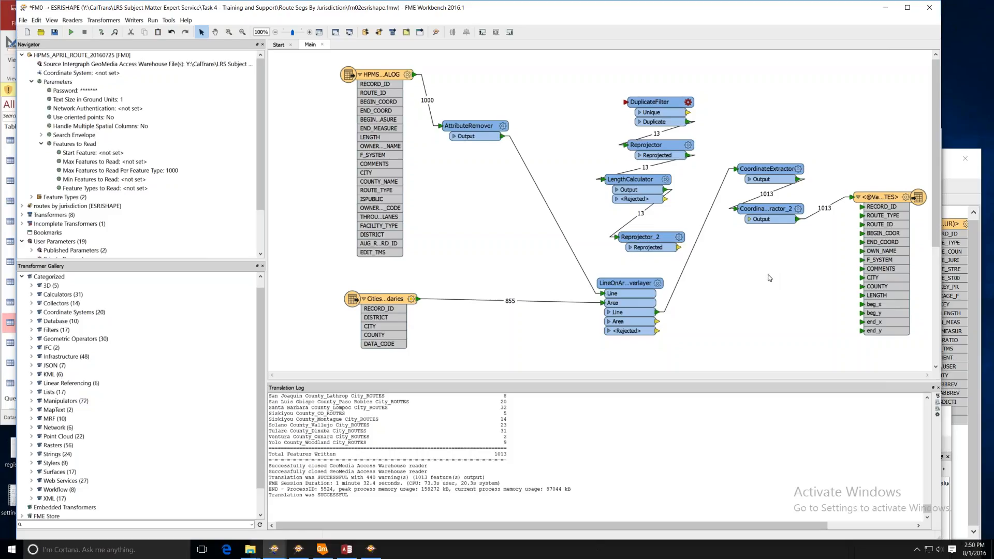
left_click_drag(668, 102, 650, 85)
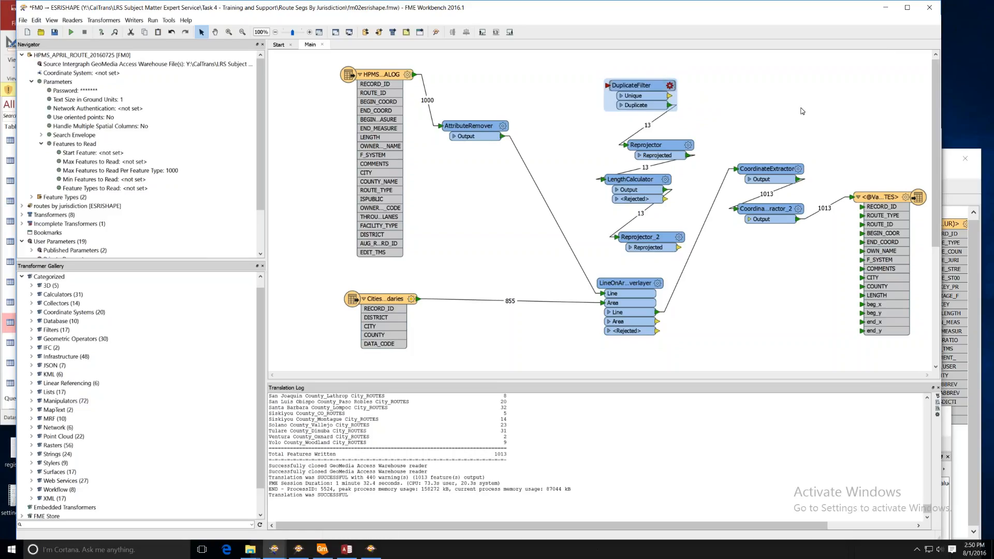
left_click(753, 300)
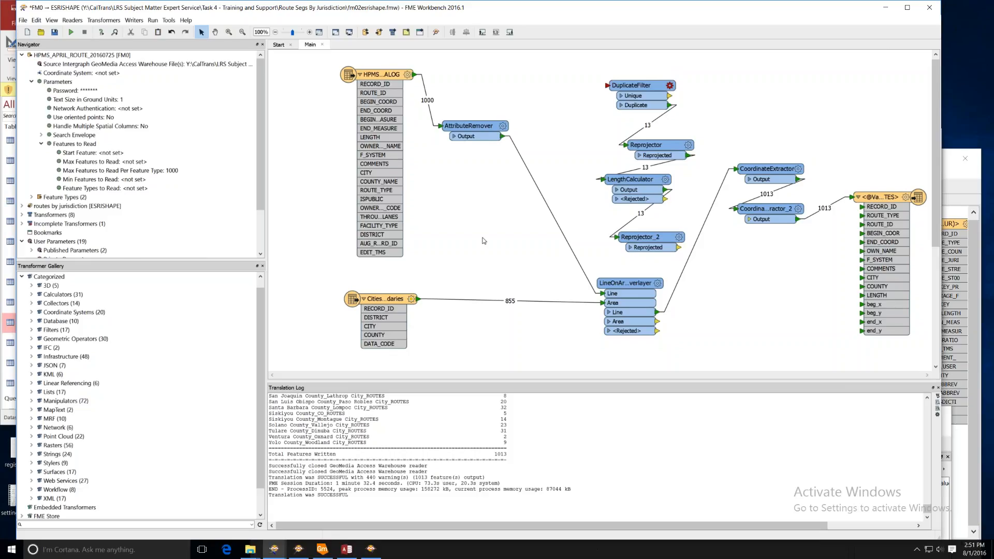
- Add an unconnected SpatialRelator transformer and place it between the LineOnAreaOverlayer and the routes writer feature type
type("spatial")
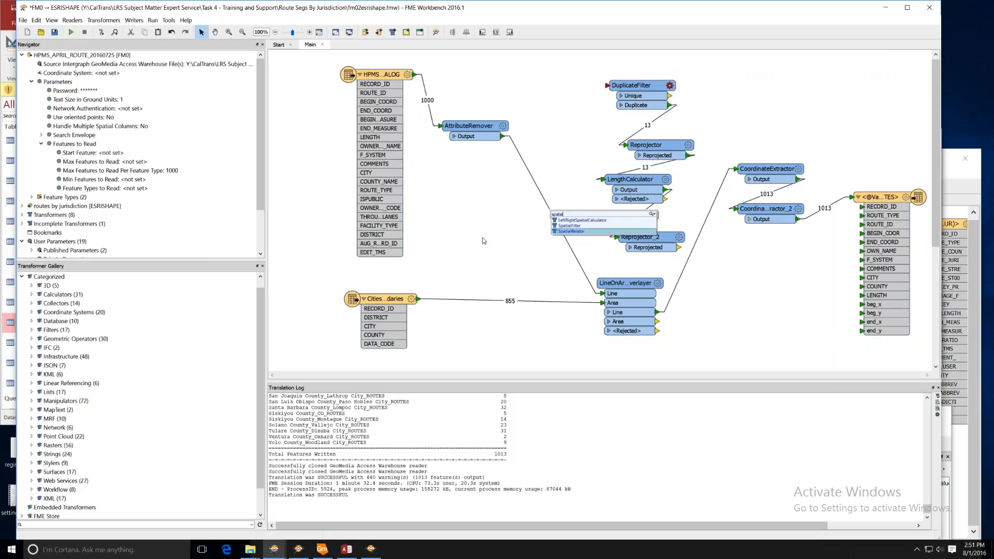
key("Return")
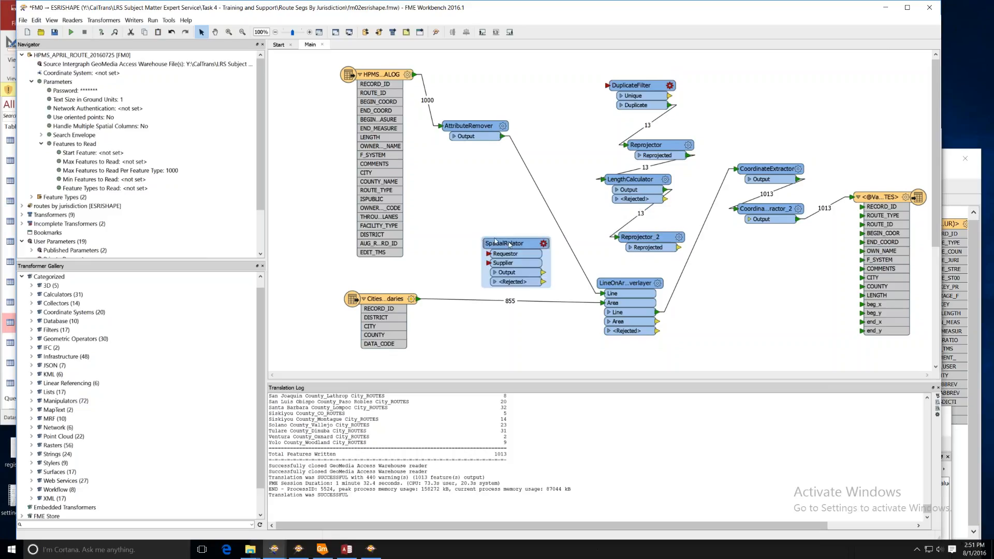
left_click_drag(485, 241, 585, 267)
left_click_drag(654, 284, 732, 298)
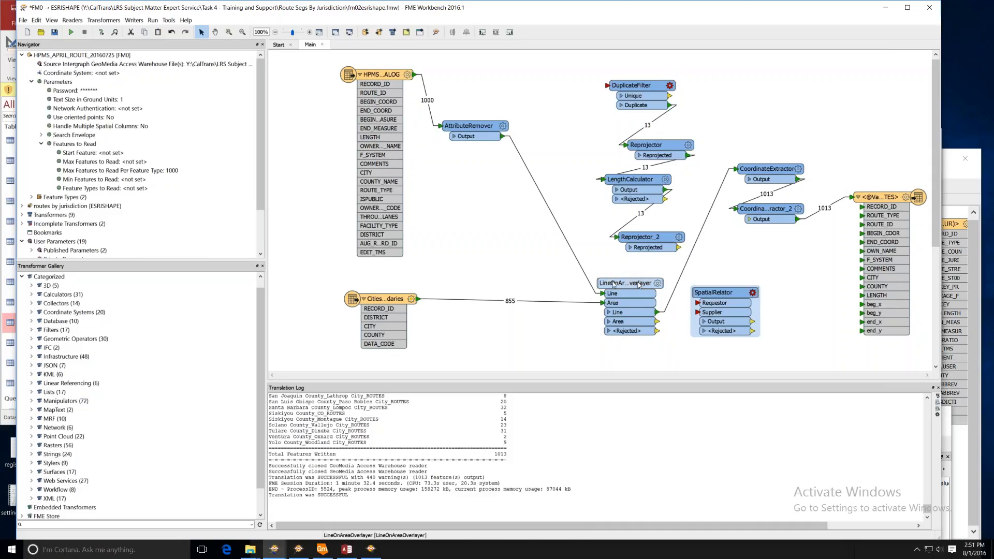
- Review the SpatialRelator's parameters and its help page on attribute merging, ports and tests, leaving the settings unchanged
left_click(753, 292)
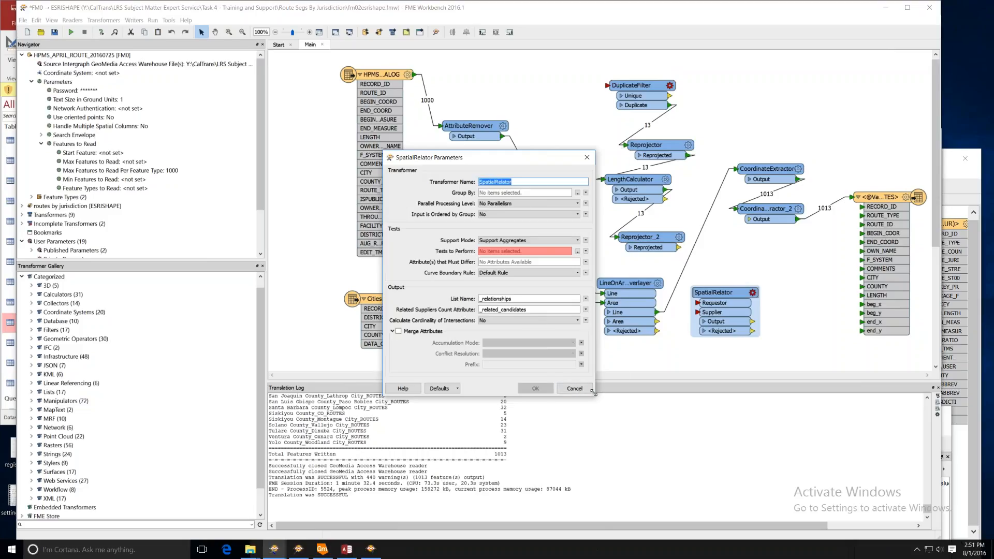
left_click_drag(595, 394, 657, 425)
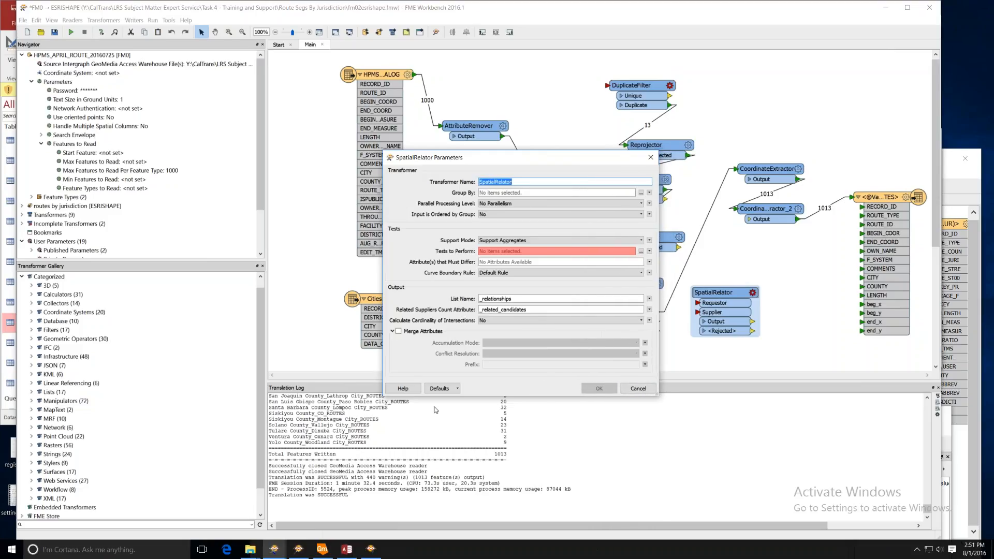
left_click(402, 388)
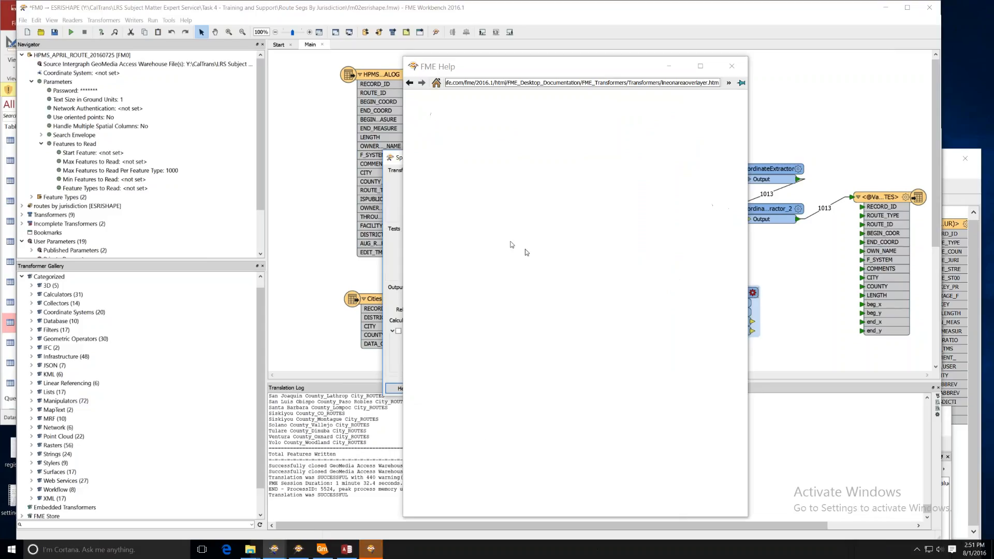
scroll(479, 355, "down", 7)
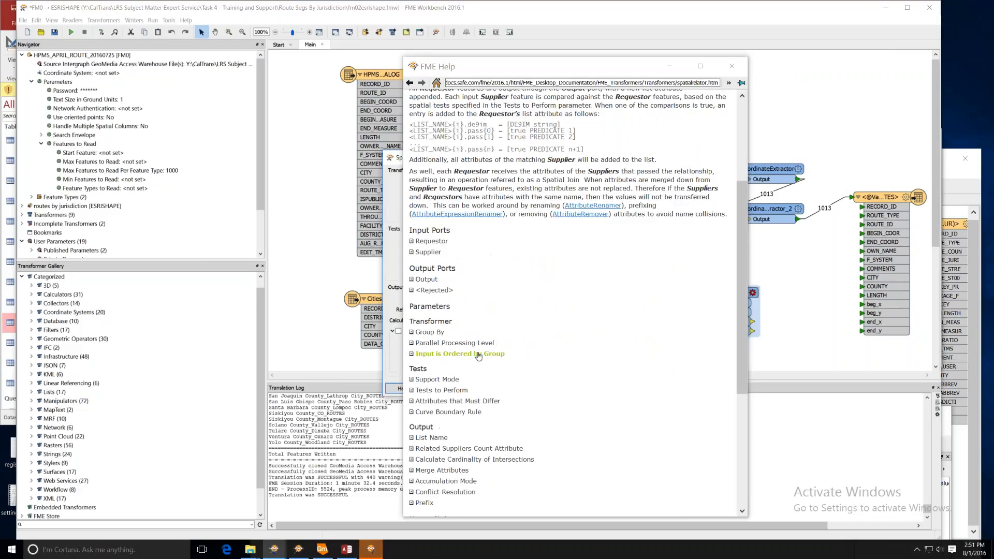
scroll(479, 356, "up", 2)
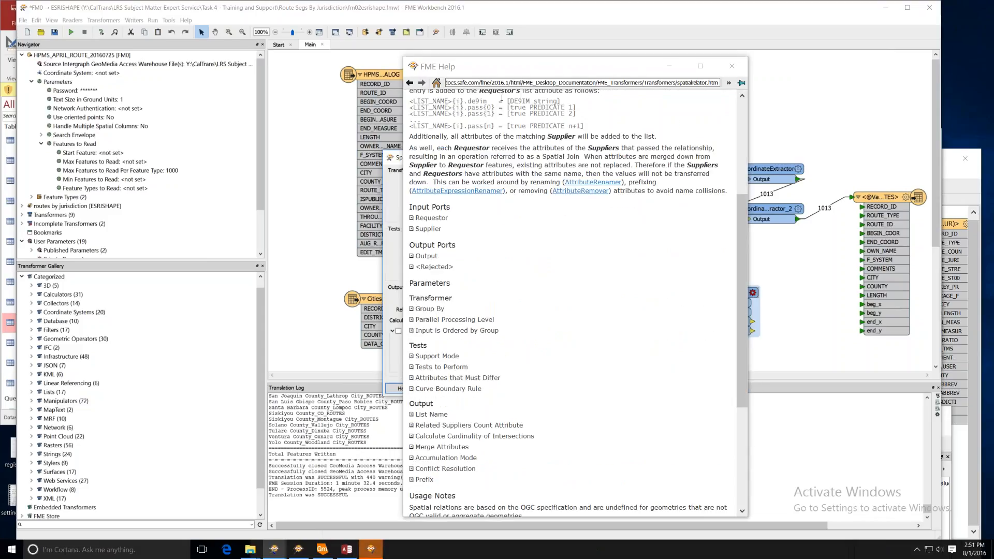
left_click_drag(476, 70, 642, 71)
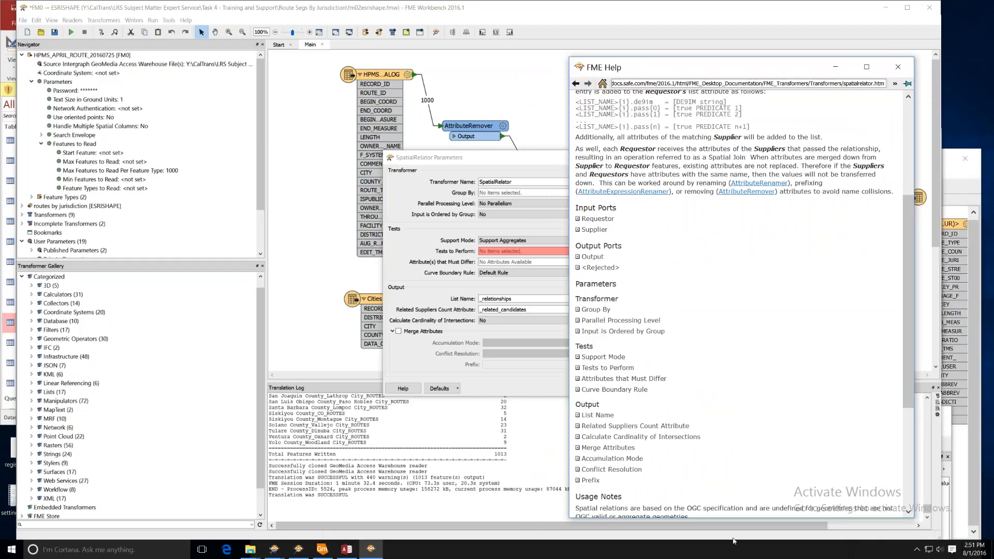
left_click(897, 67)
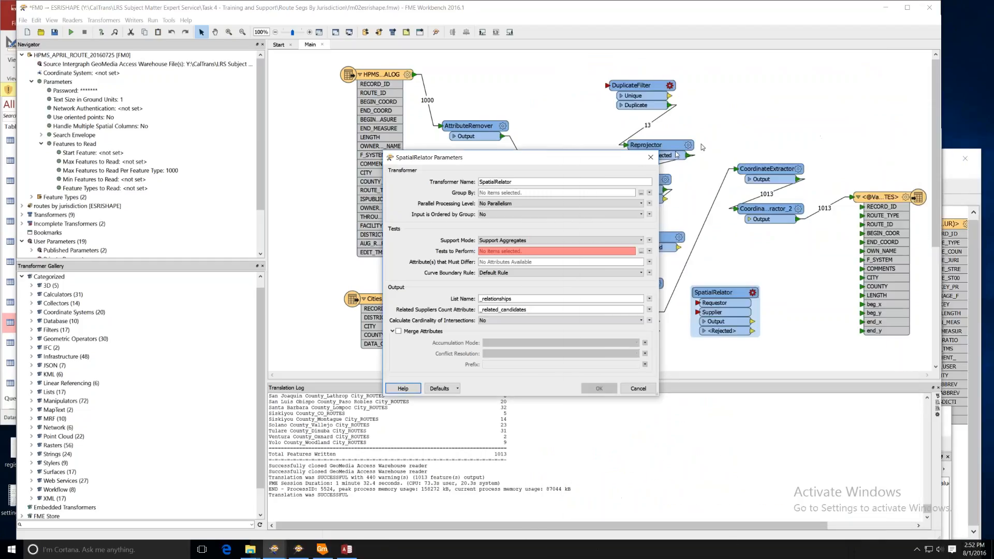
left_click(648, 154)
left_click(574, 80)
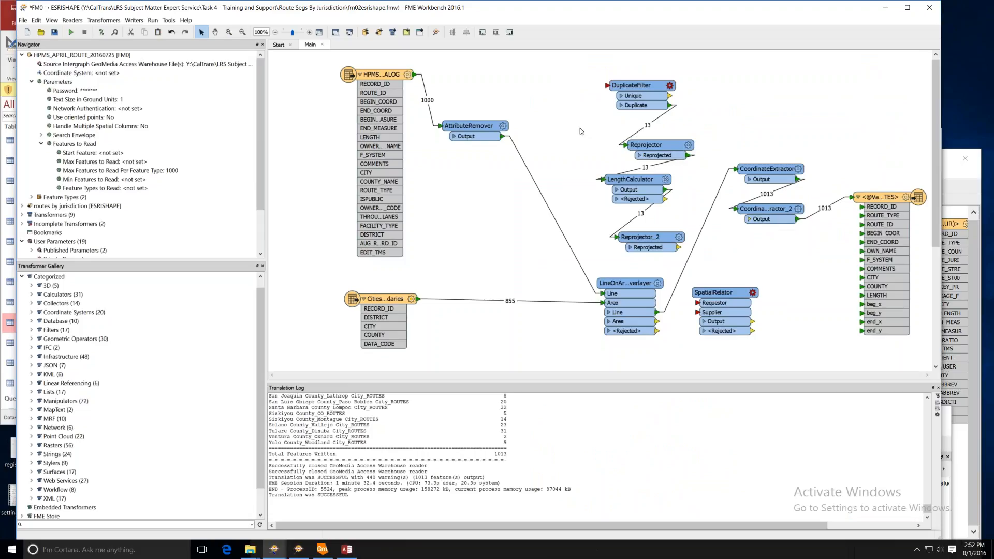
- Shift the LineOnAreaOverlayer and the disconnected chain from DuplicateFilter to Reprojector_2 closer to the AttributeRemover, keeping the chain vertically aligned
left_click_drag(621, 284, 579, 263)
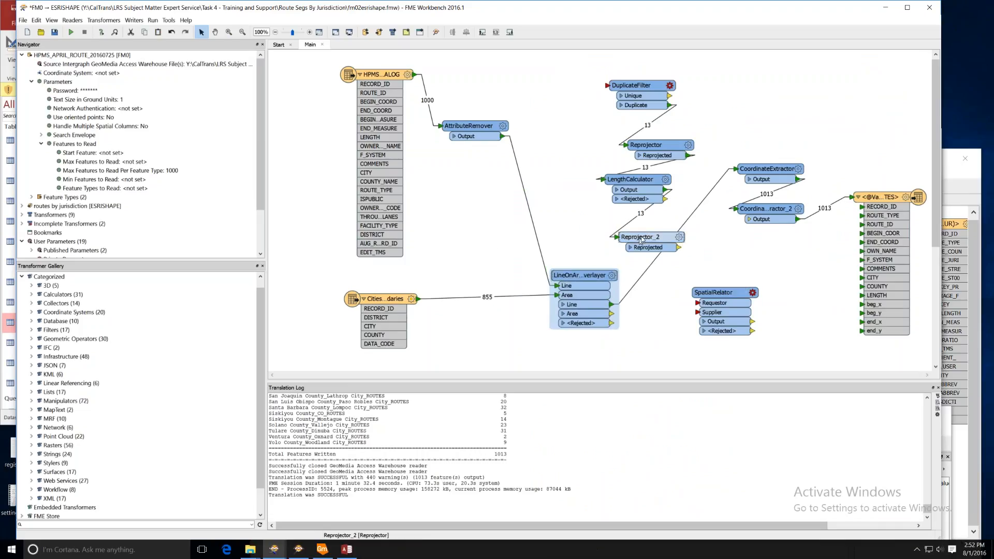
left_click_drag(641, 239, 604, 230)
left_click_drag(642, 178, 604, 177)
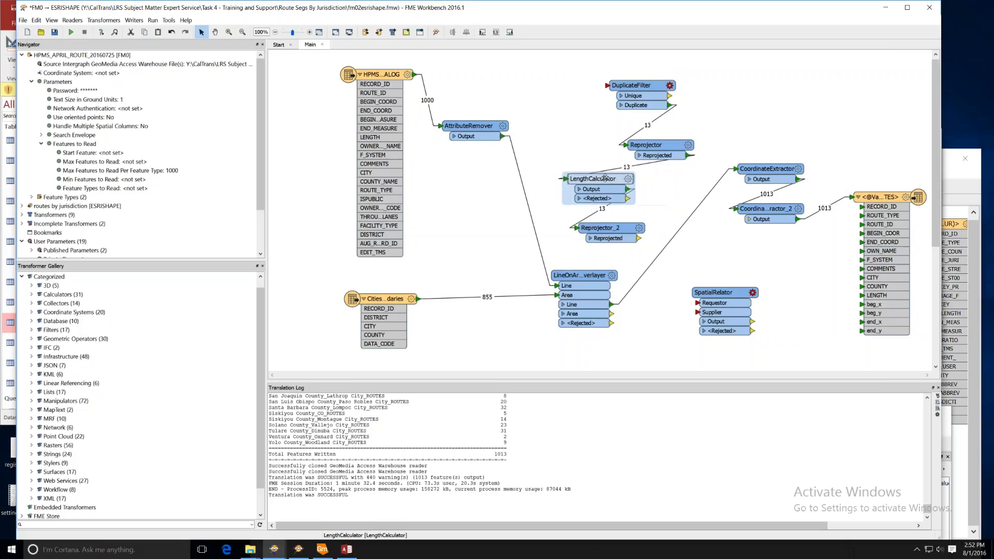
left_click_drag(648, 145, 587, 144)
left_click_drag(645, 86, 603, 92)
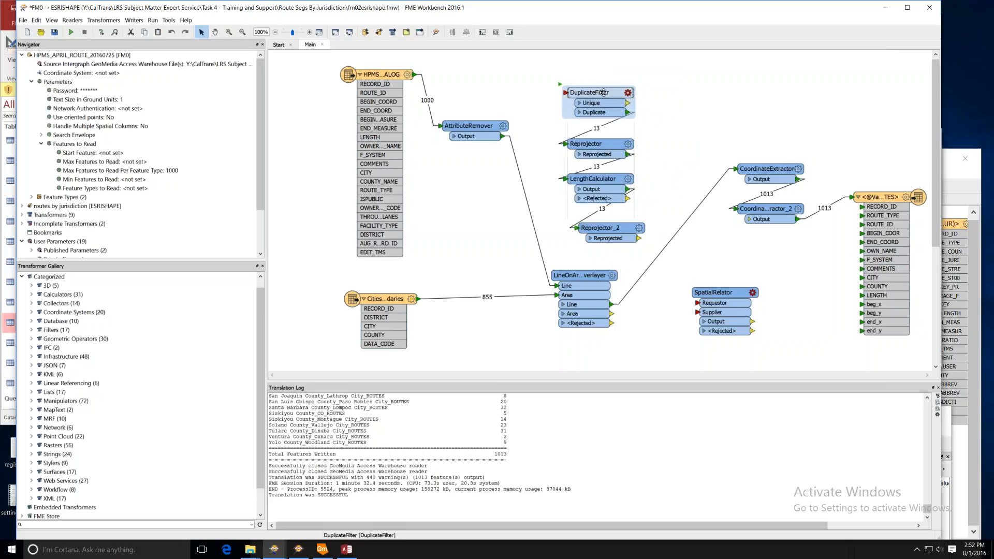
left_click(660, 78)
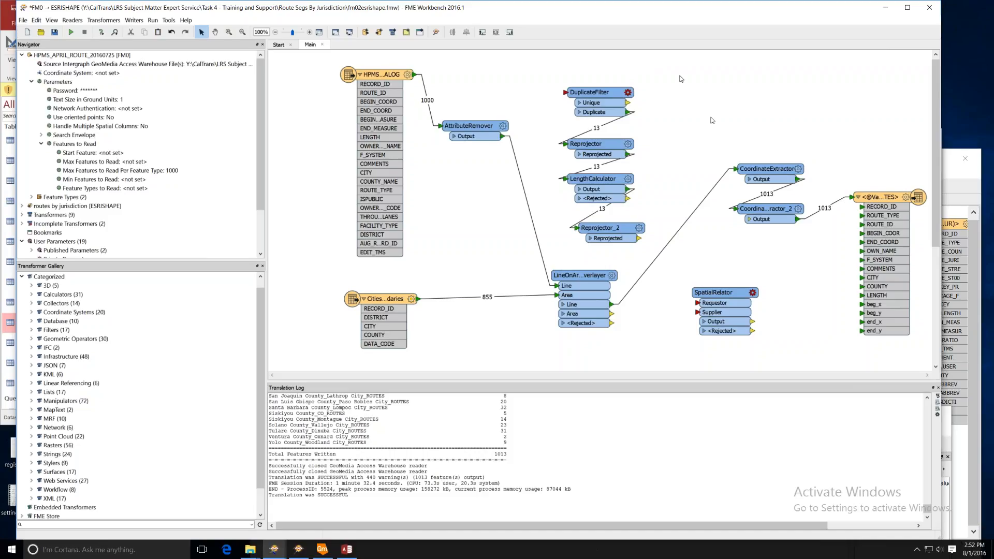
- Delete the unconnected SpatialRelator transformer from the workspace
left_click(729, 302)
right_click(720, 294)
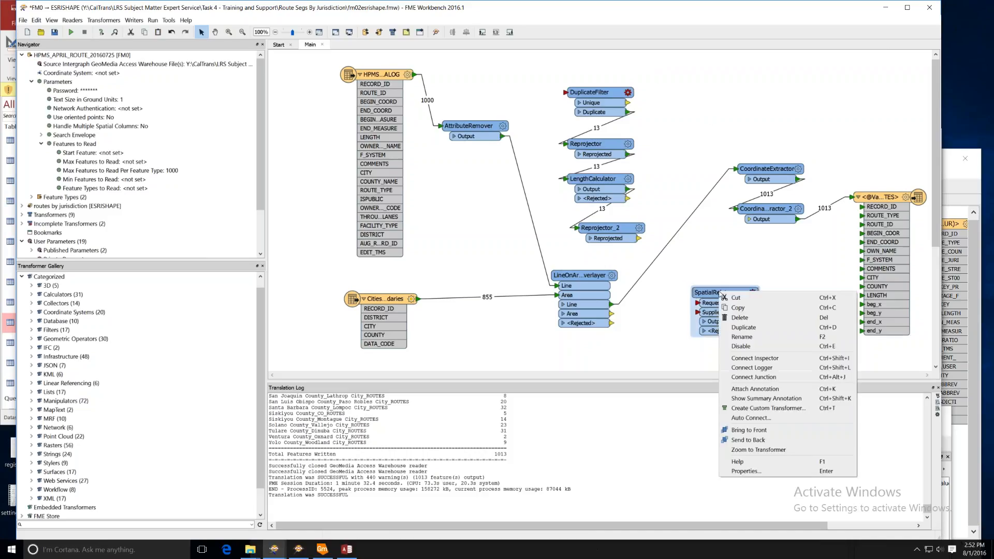
left_click(740, 318)
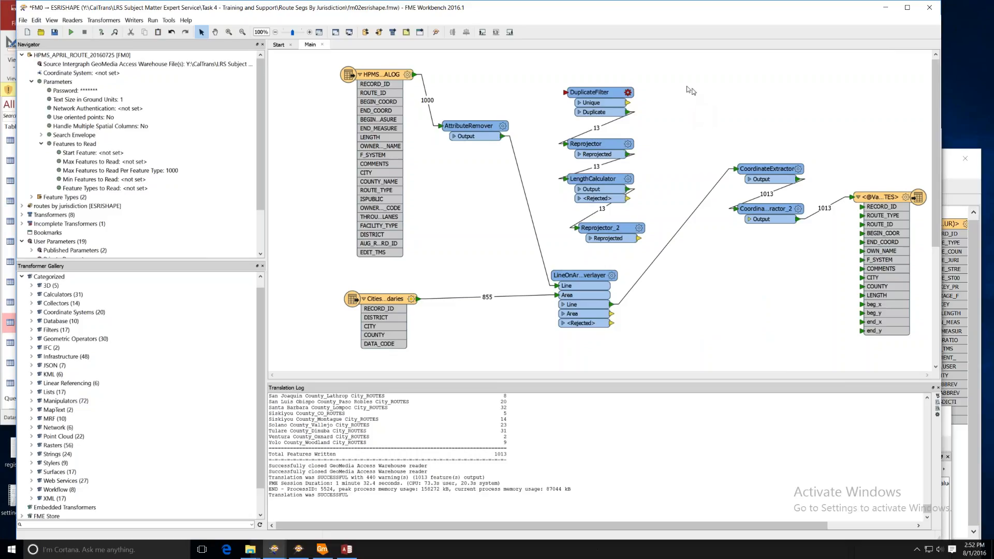
- Delete the disconnected transformer chain of DuplicateFilter, Reprojector, LengthCalculator and Reprojector_2 from the workspace
left_click_drag(663, 66, 549, 258)
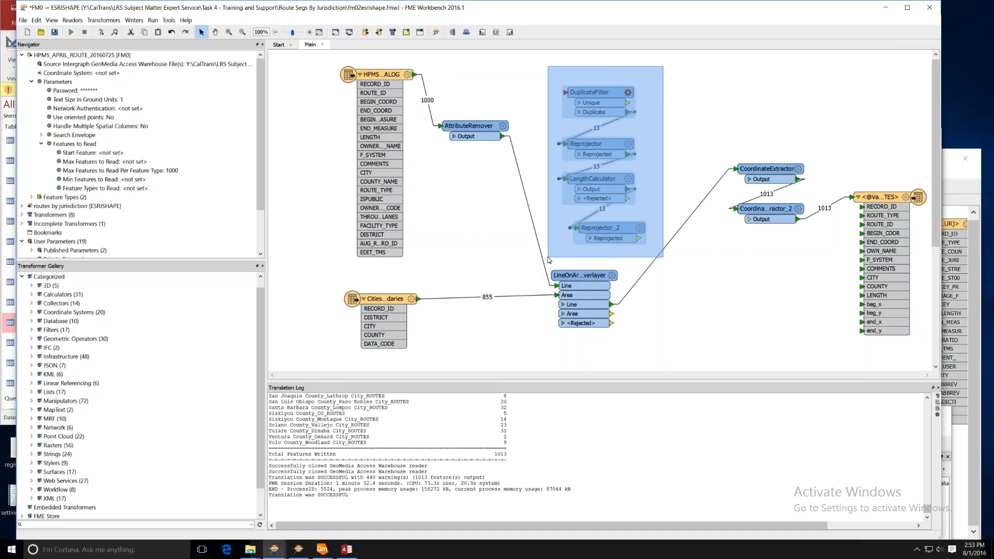
left_click_drag(549, 260, 549, 260)
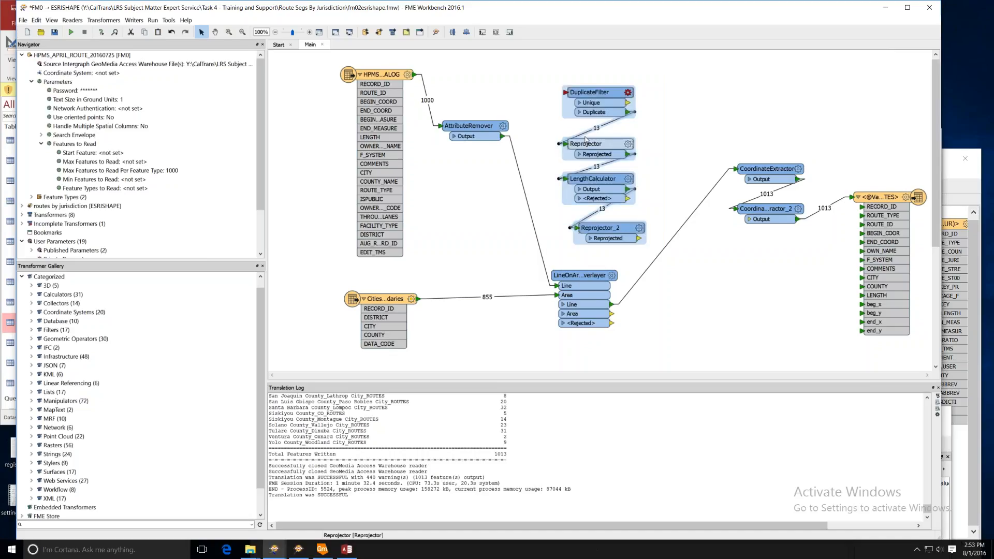
right_click(608, 97)
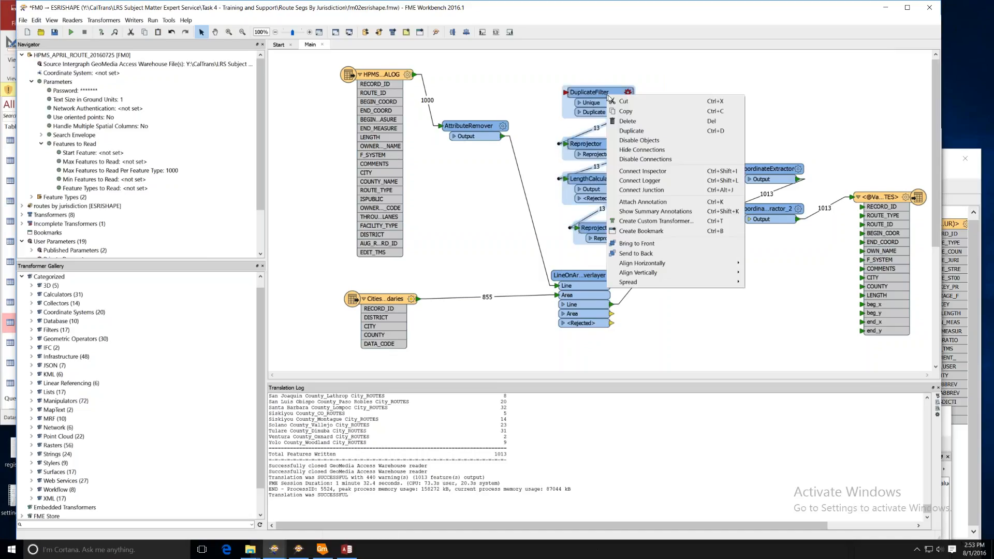
left_click(654, 125)
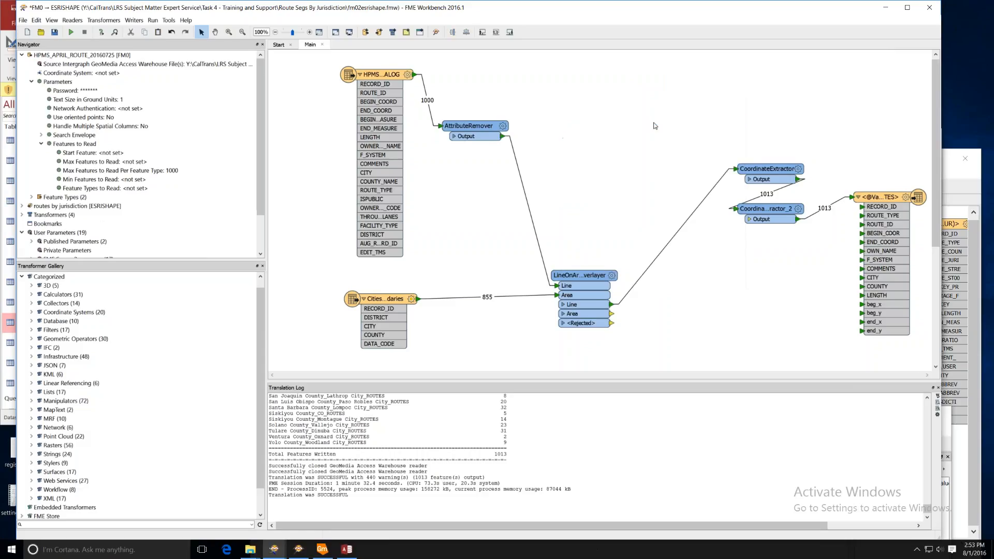
- Move the LineOnAreaOverlayer up between the AttributeRemover and the CoordinateExtractor, and shift both coordinate extractors closer to it
left_click_drag(586, 261, 615, 155)
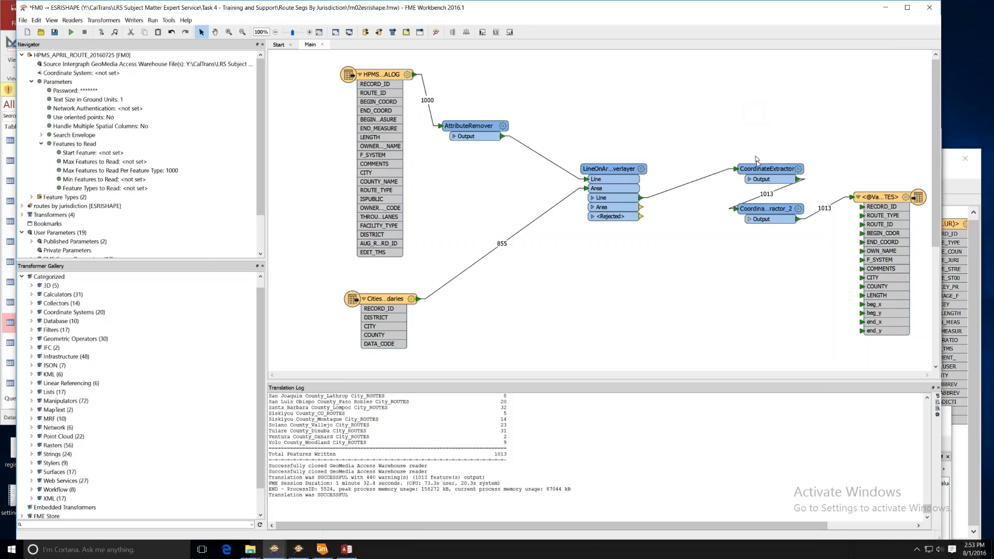
left_click_drag(759, 168, 726, 157)
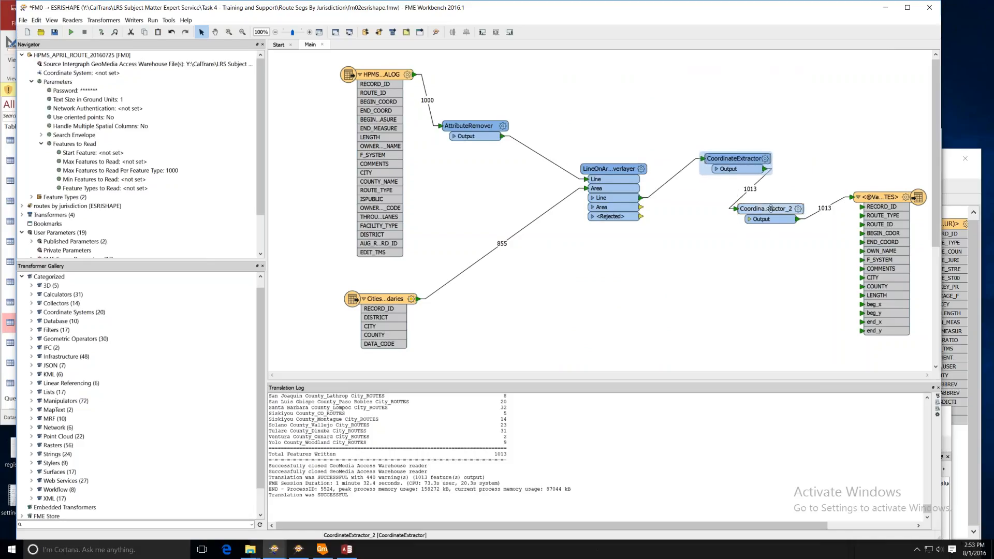
left_click_drag(771, 228, 743, 225)
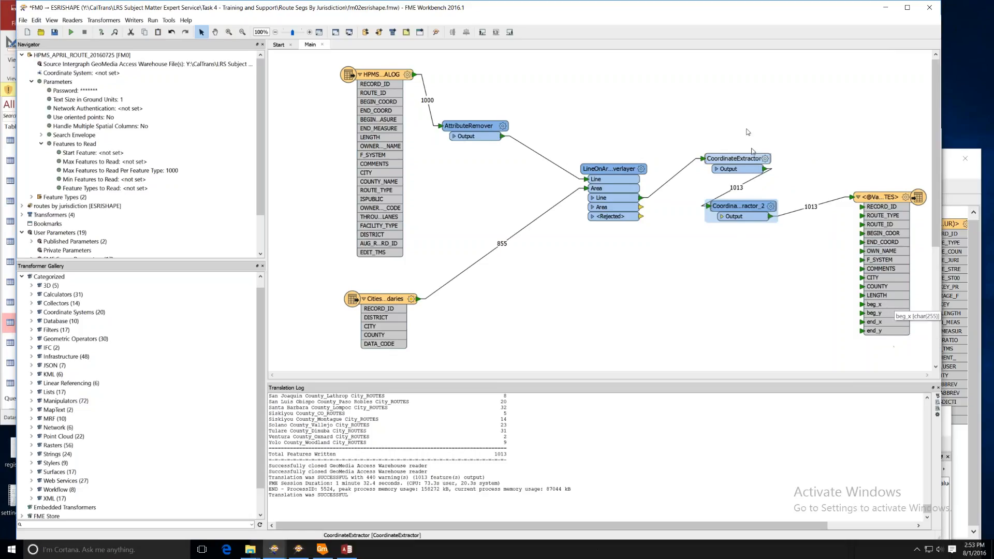
left_click_drag(688, 120, 804, 258)
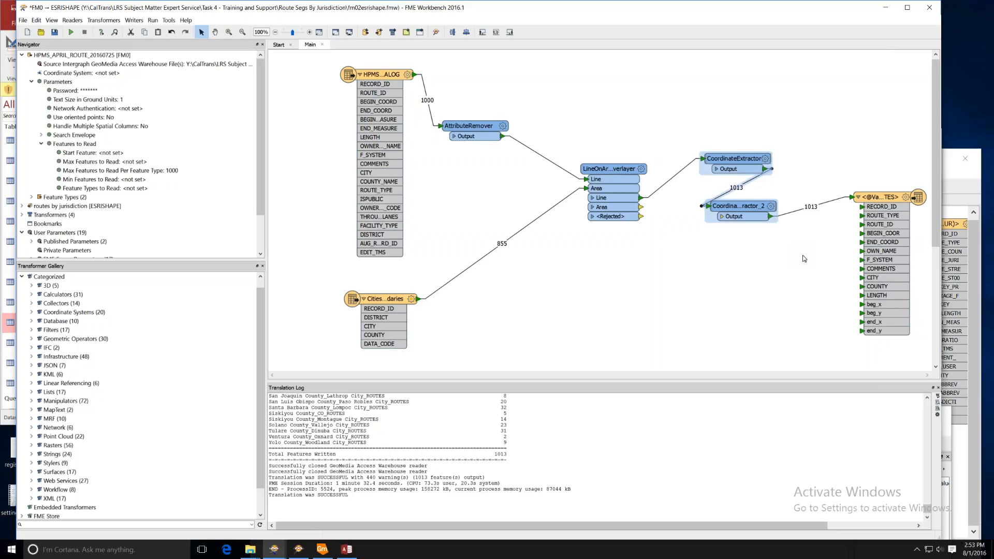
- Review the LineOnAreaOverlayer's parameters and its help page with usage notes and example, leaving the settings unchanged
mouse_move(642, 172)
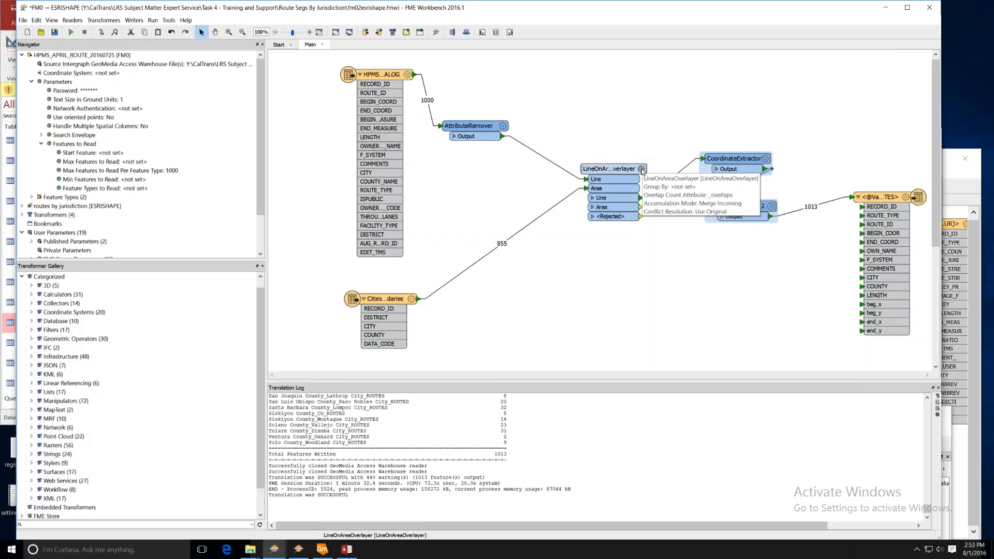
left_click(642, 169)
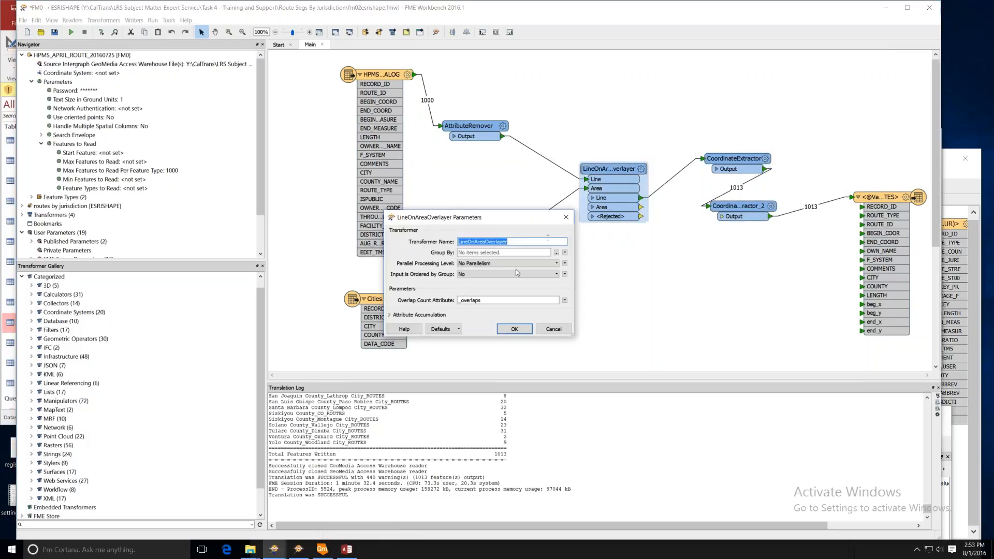
left_click(404, 330)
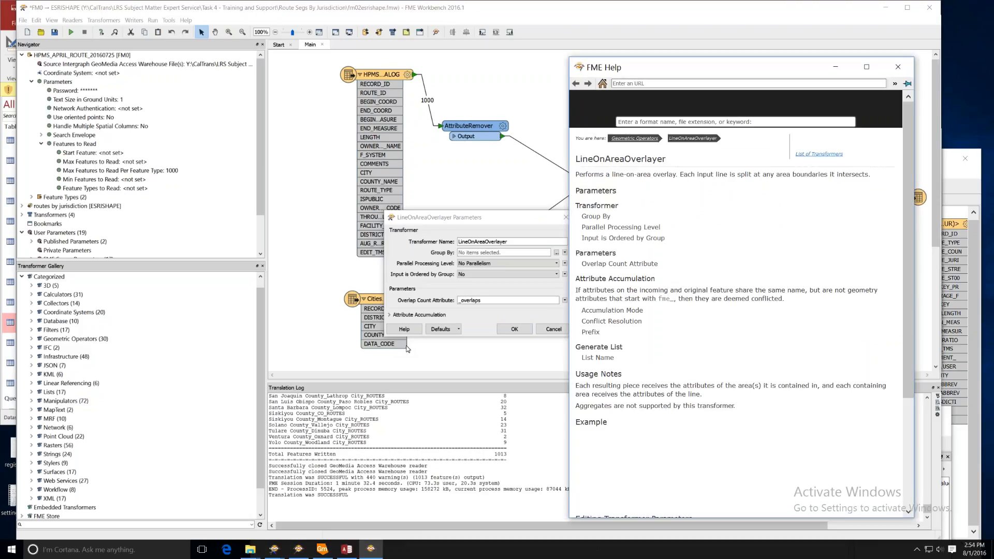
scroll(644, 397, "down", 2)
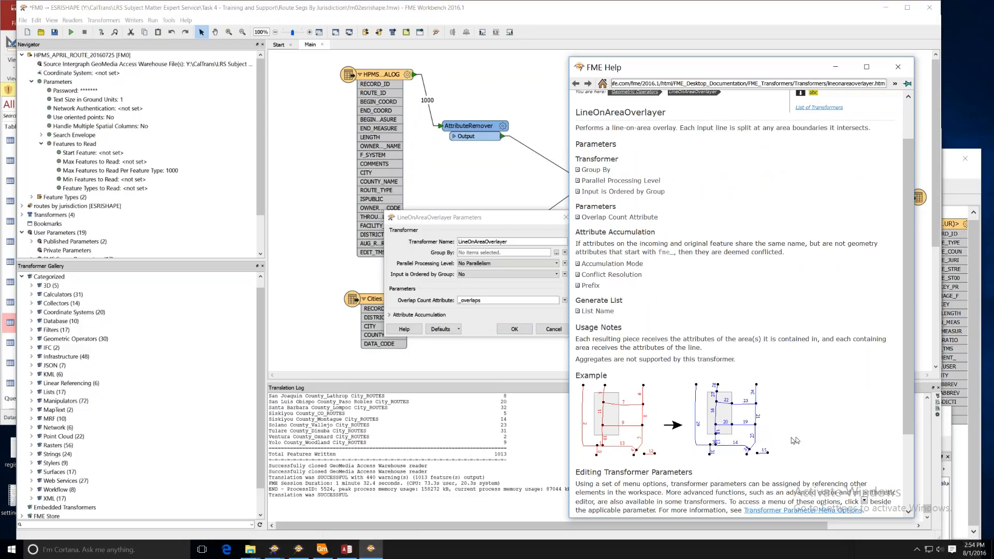
left_click(477, 181)
left_click_drag(476, 217, 602, 228)
left_click(666, 341)
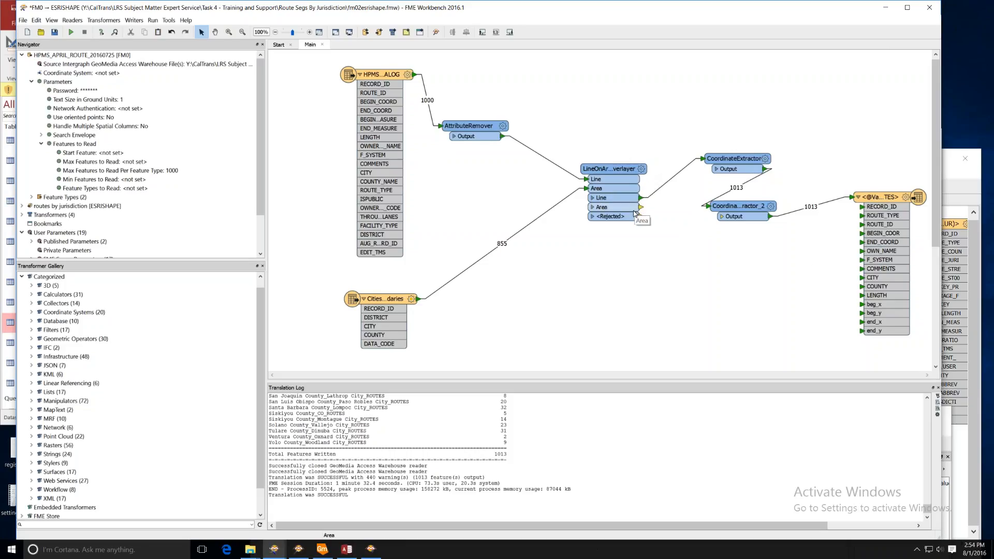
mouse_move(739, 159)
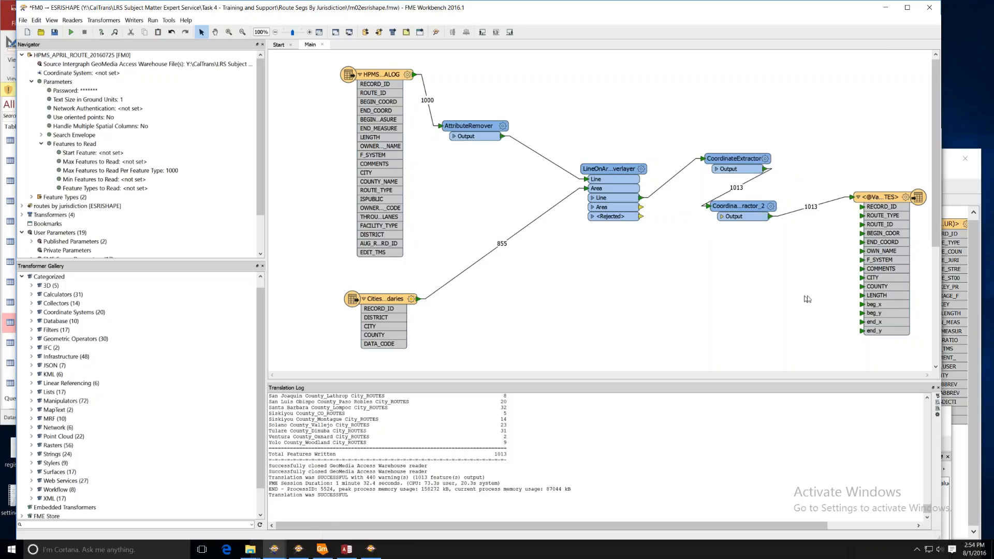
- Move the routes writer feature type up and closer to the two coordinate extractors
left_click_drag(881, 193, 857, 165)
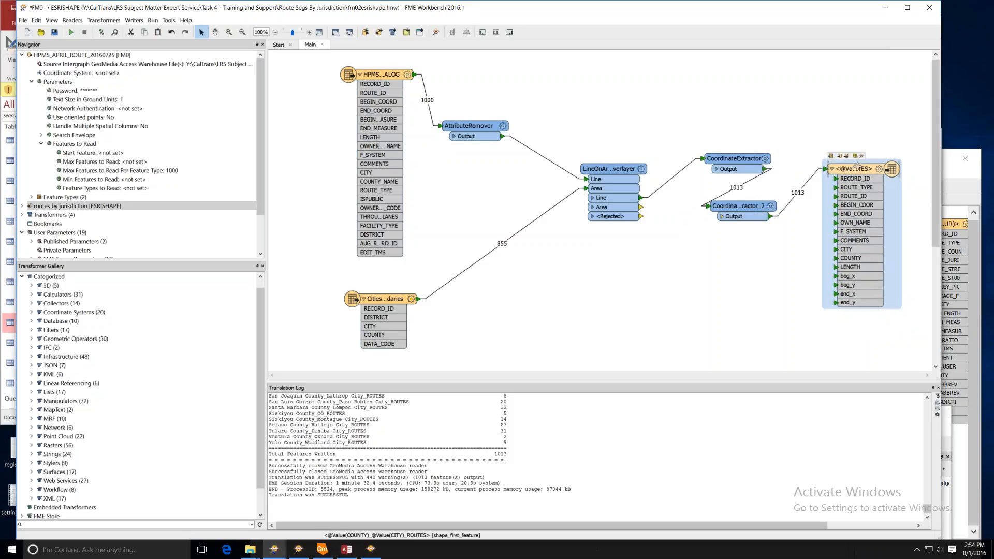
left_click(831, 126)
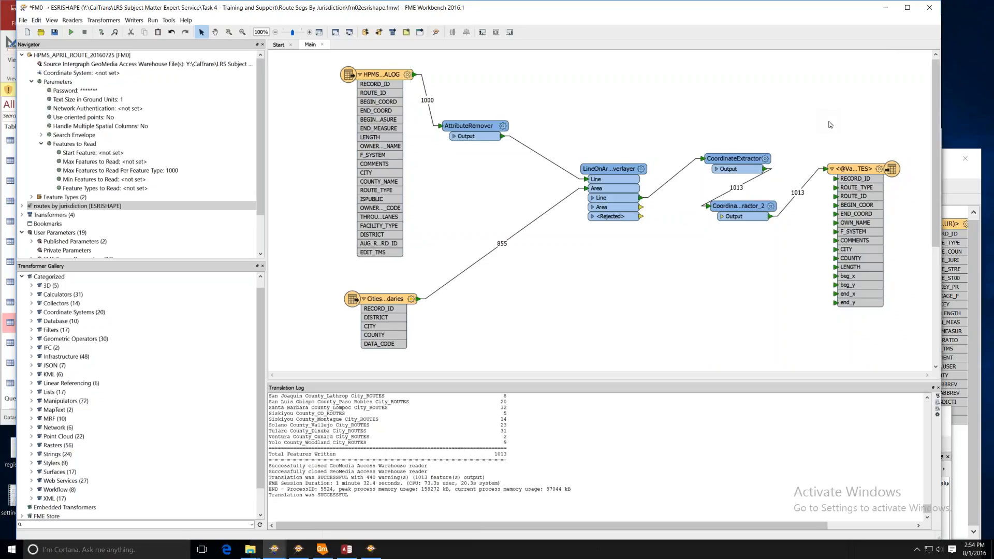
left_click(850, 170)
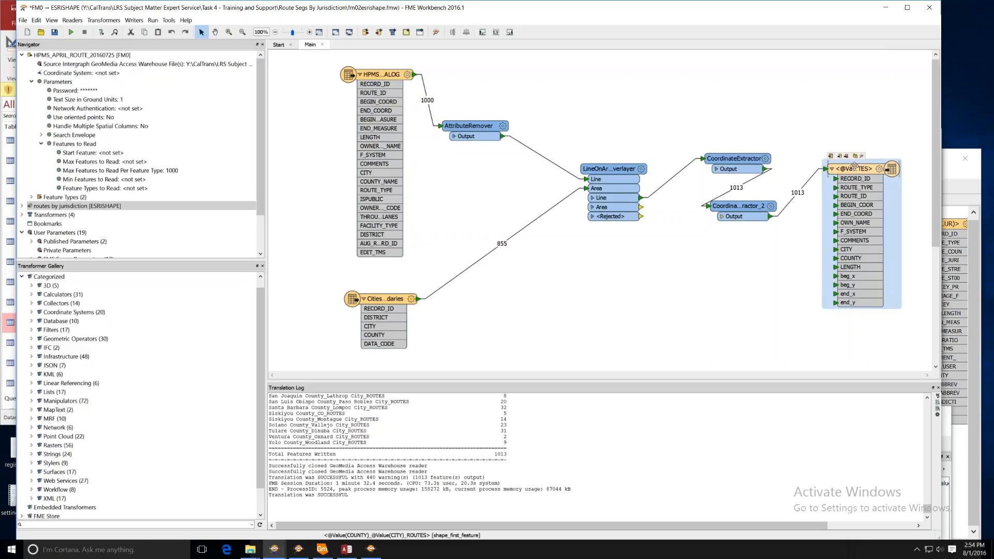
left_click(804, 97)
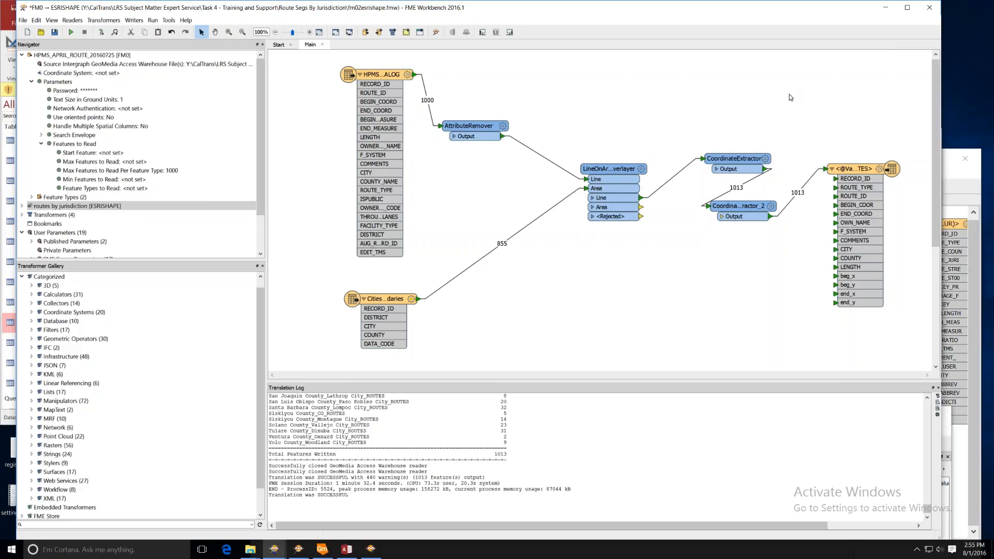
- Connect an Inspector to the LineOnAreaOverlayer's <Rejected> port, place it below CoordinateExtractor_2, and save the workspace
mouse_move(642, 210)
left_mouse_down()
mouse_move(666, 213)
mouse_move(668, 204)
mouse_move(650, 211)
mouse_move(752, 269)
mouse_move(653, 220)
left_mouse_up()
left_click(365, 305)
mouse_move(642, 216)
left_mouse_down()
mouse_move(699, 276)
mouse_move(699, 307)
mouse_move(654, 263)
mouse_move(687, 252)
mouse_move(644, 219)
left_mouse_up()
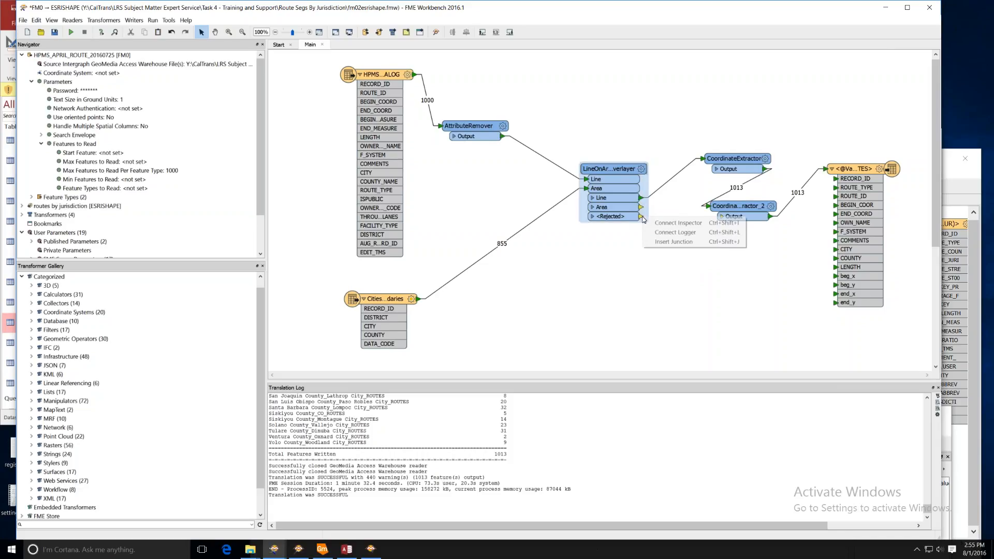
left_click(674, 226)
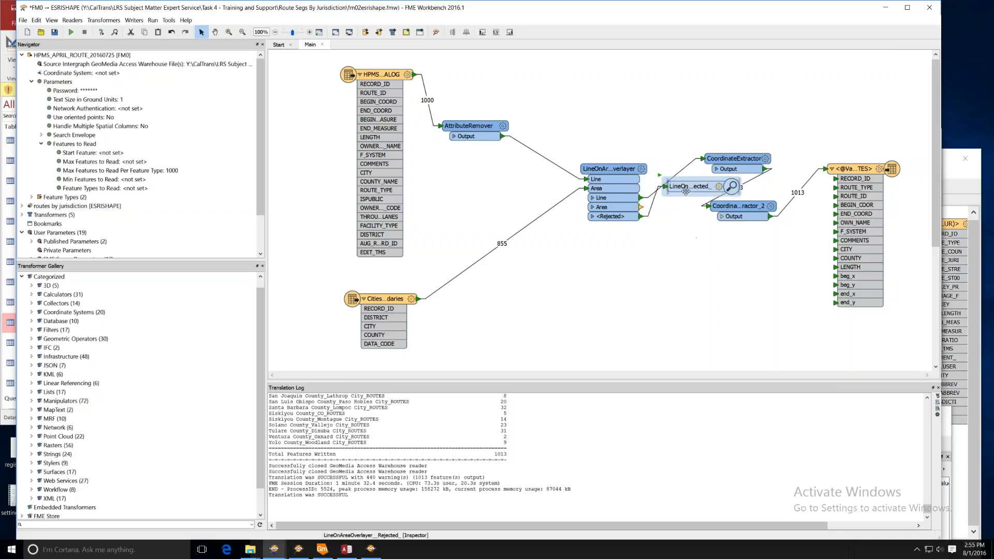
left_click_drag(685, 192, 711, 267)
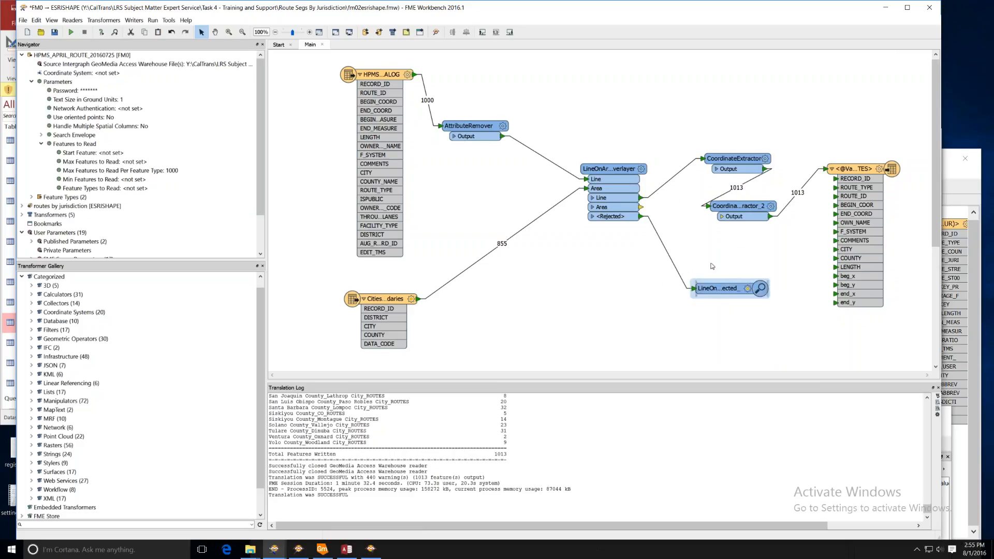
left_click(712, 266)
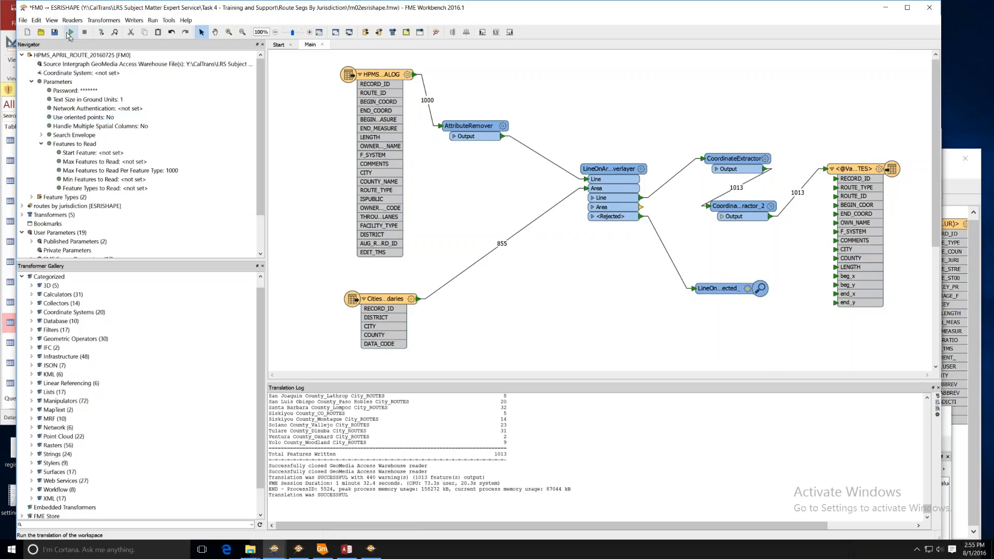
key("ctrl+s")
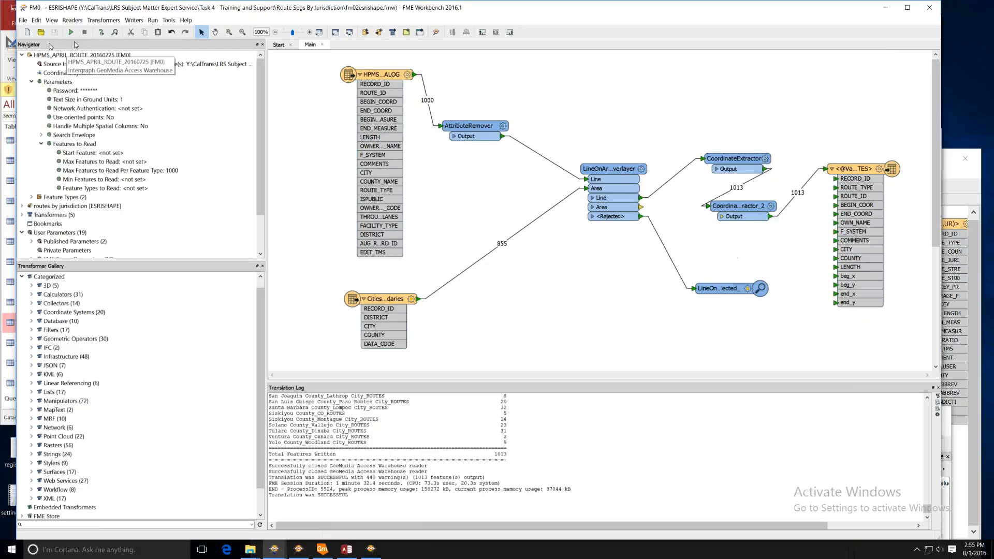
- Delete the Inspector attached to the LineOnAreaOverlayer's <Rejected> port
left_click_drag(737, 293, 670, 278)
right_click(664, 274)
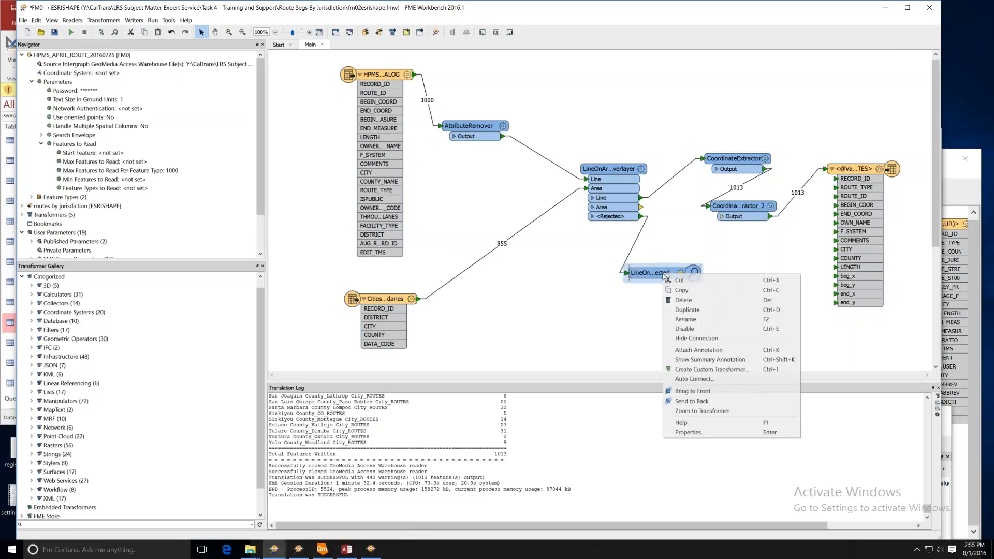
left_click(697, 300)
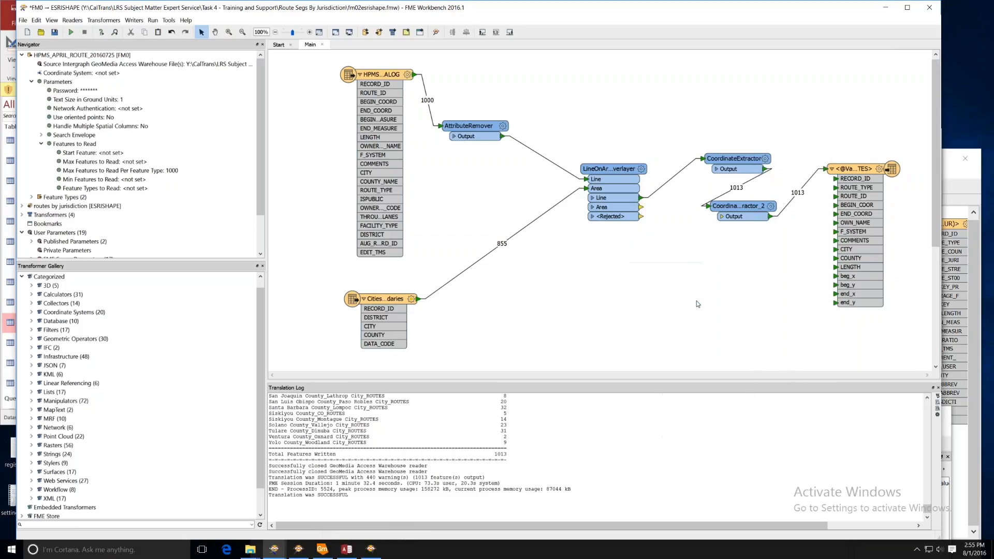
- Nudge the routes writer up, stack both coordinate extractors just beside the LineOnAreaOverlayer's outputs, and save the workspace
left_click(854, 170)
left_click_drag(854, 170, 855, 160)
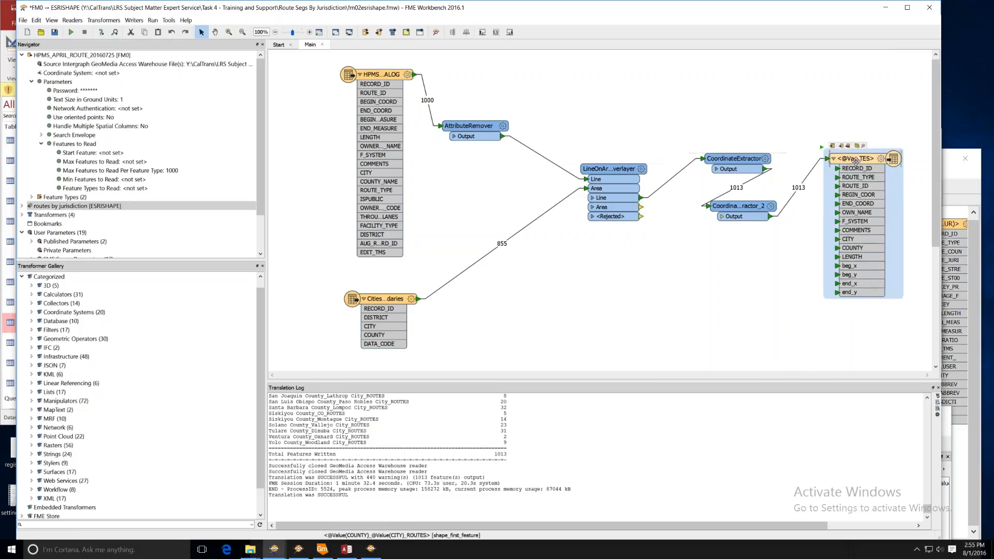
left_click_drag(739, 205, 715, 234)
left_click_drag(746, 160, 725, 183)
left_click(703, 124)
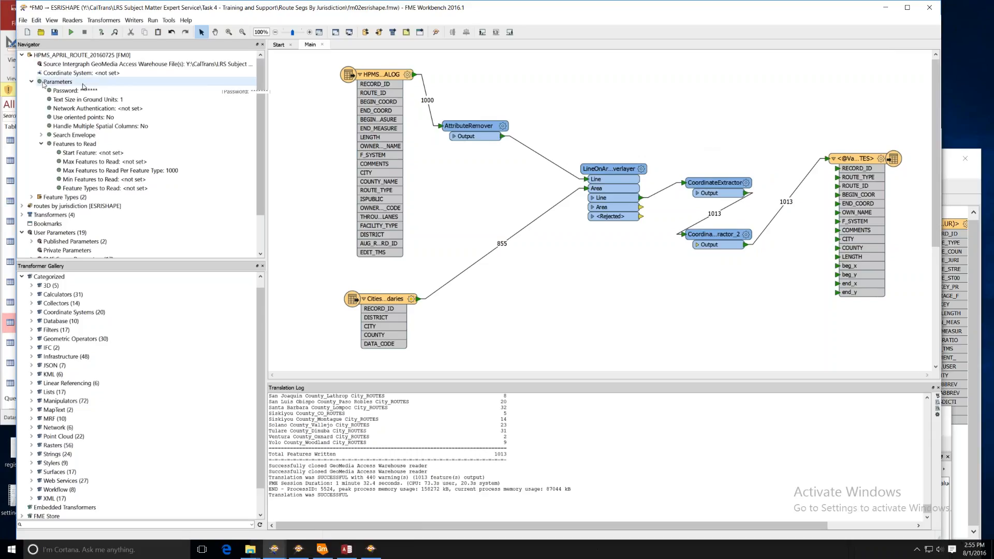
left_click(54, 32)
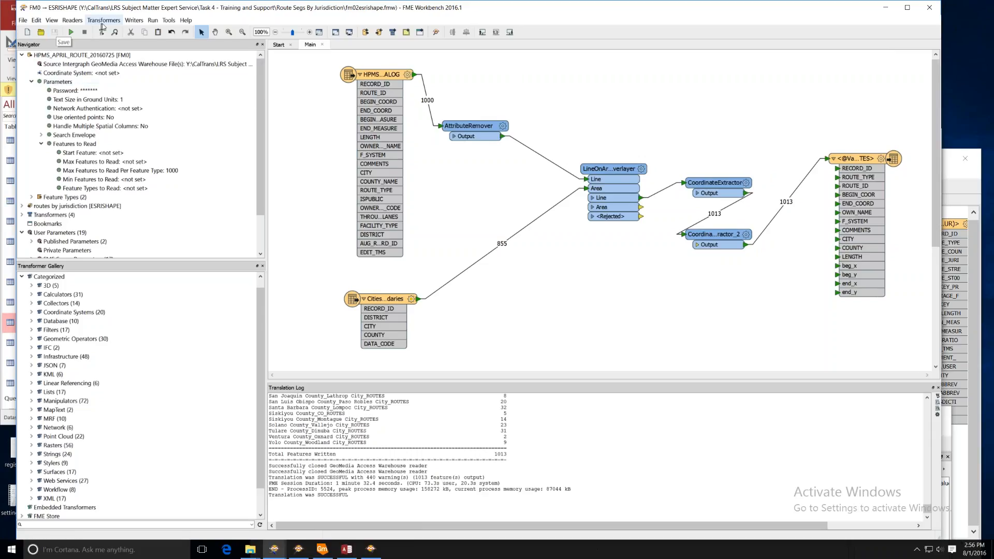